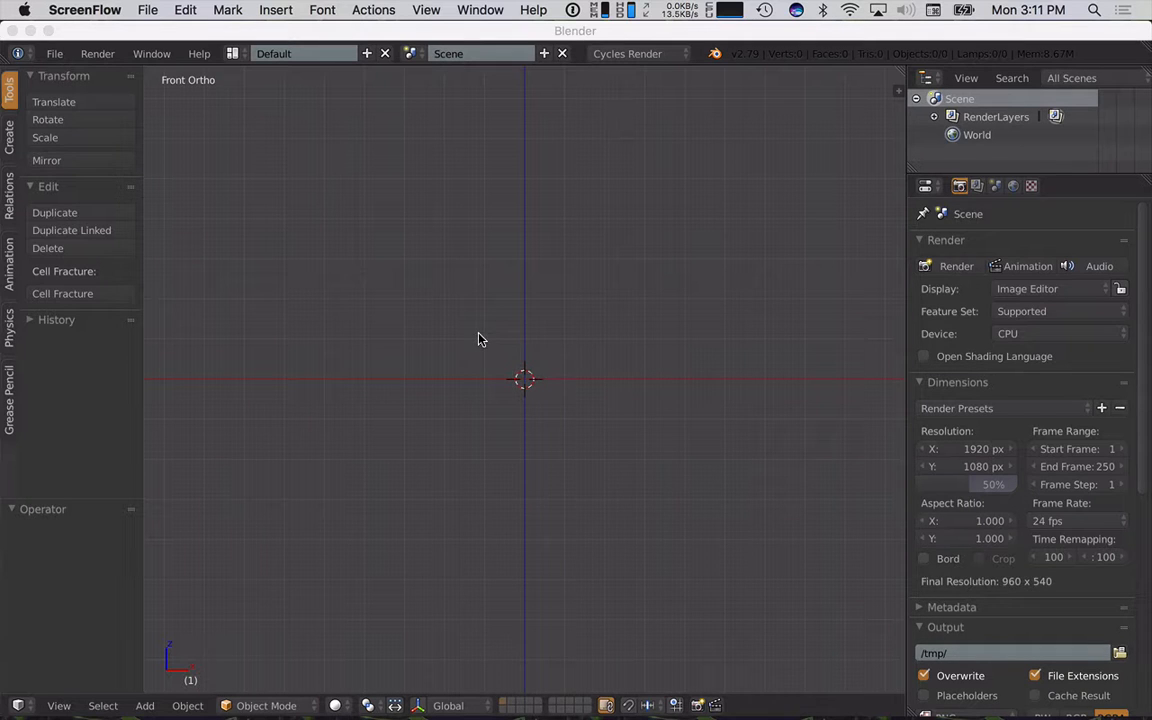
- Add an ico sphere mesh at the origin with 4 subdivisions
click(576, 357)
key(shift+a)
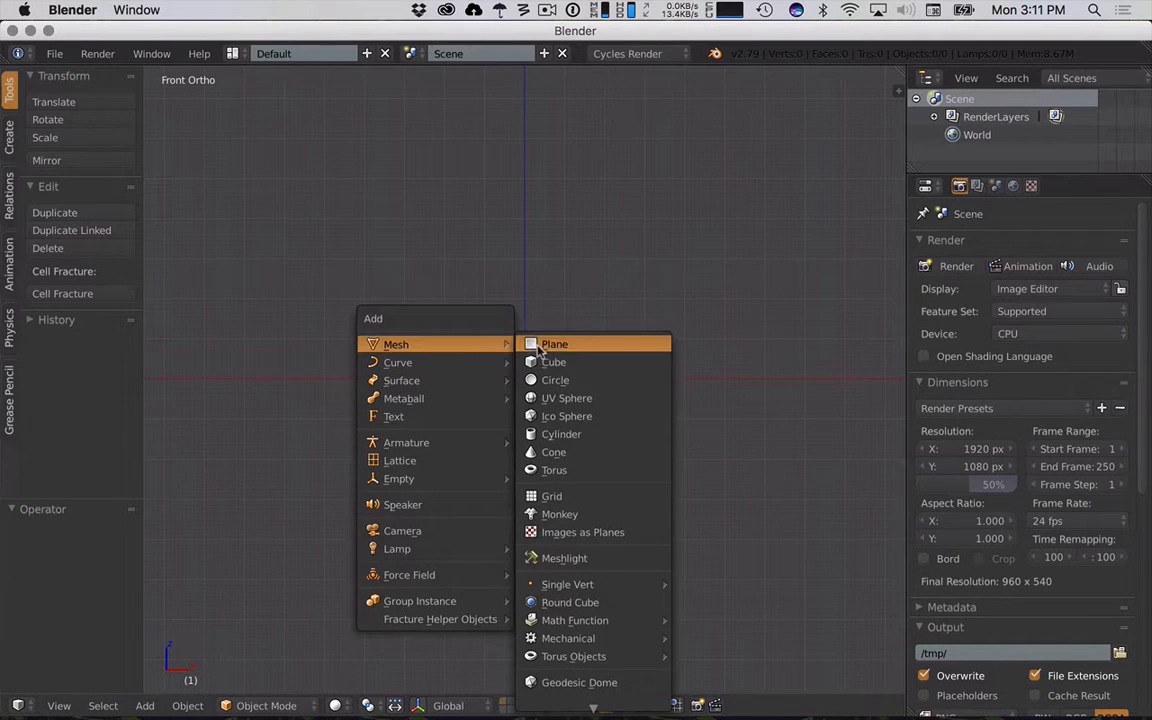
click(548, 417)
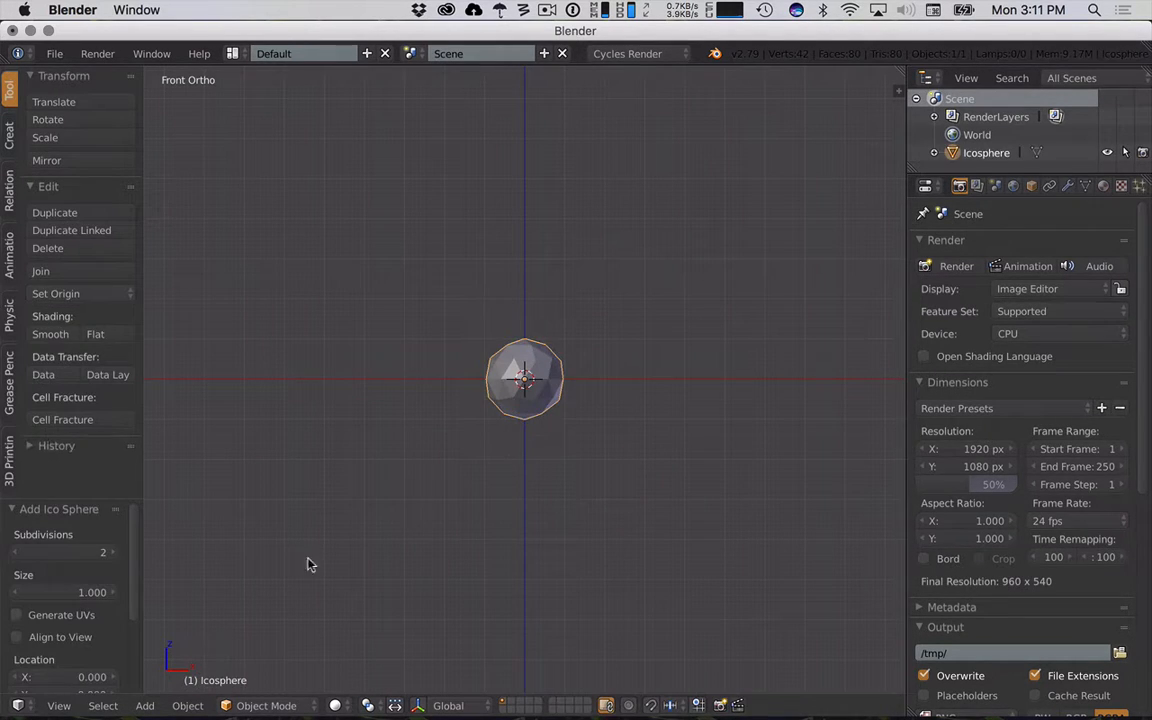
click(110, 553)
click(110, 553)
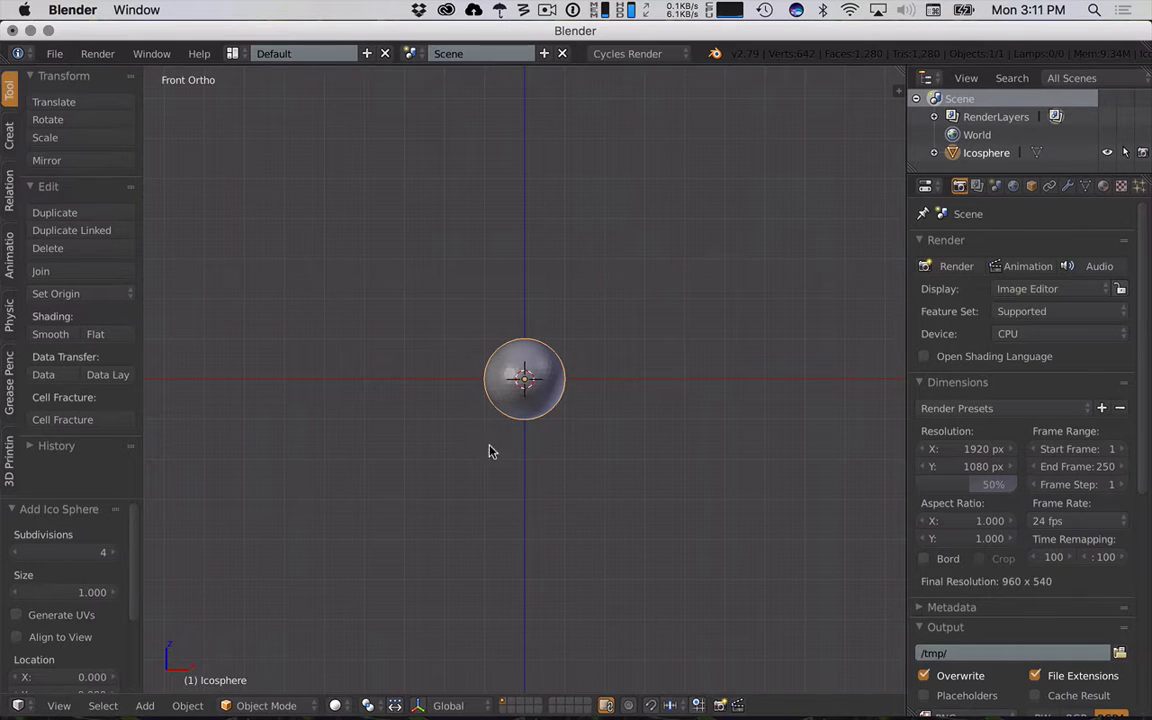
scroll(520, 452, up, 8)
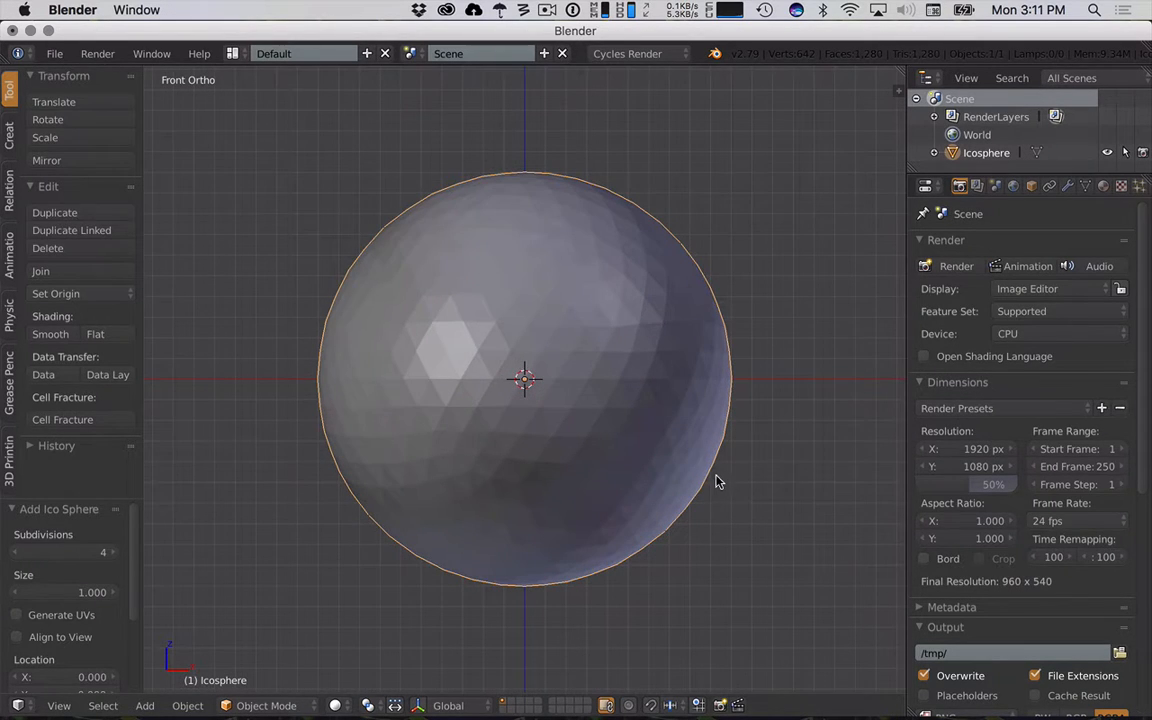
- Delete all vertices below the equator of the ico sphere so only the upper dome is left
key(Tab)
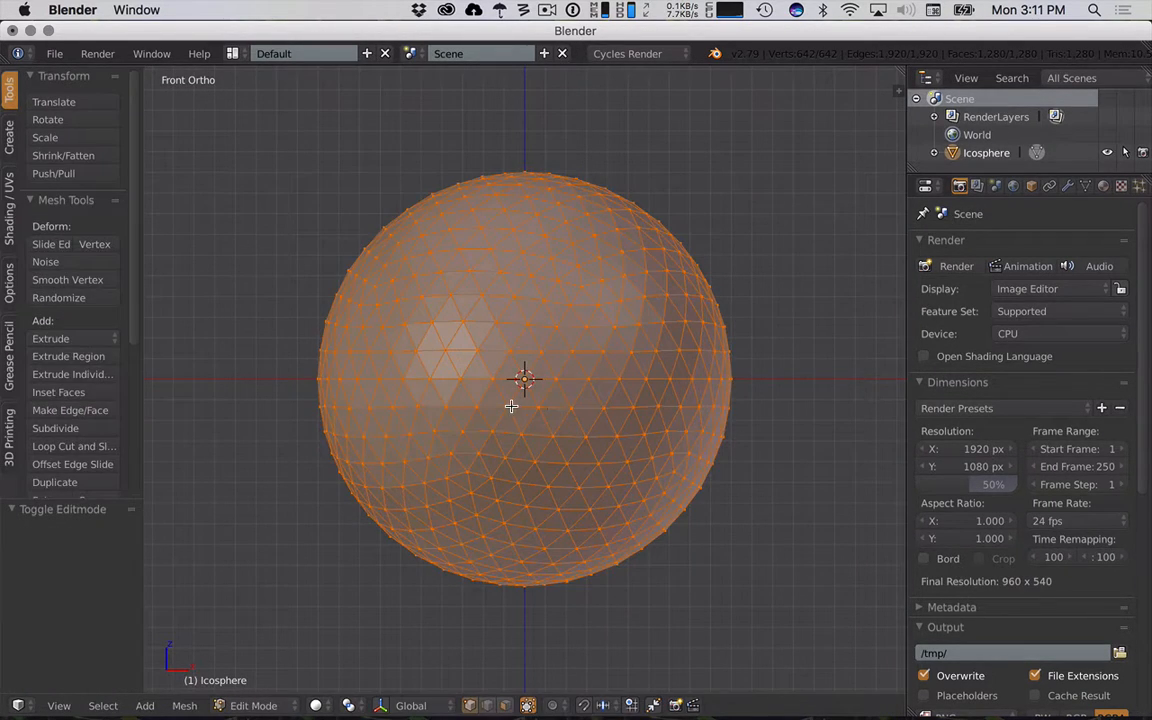
key(z)
key(a)
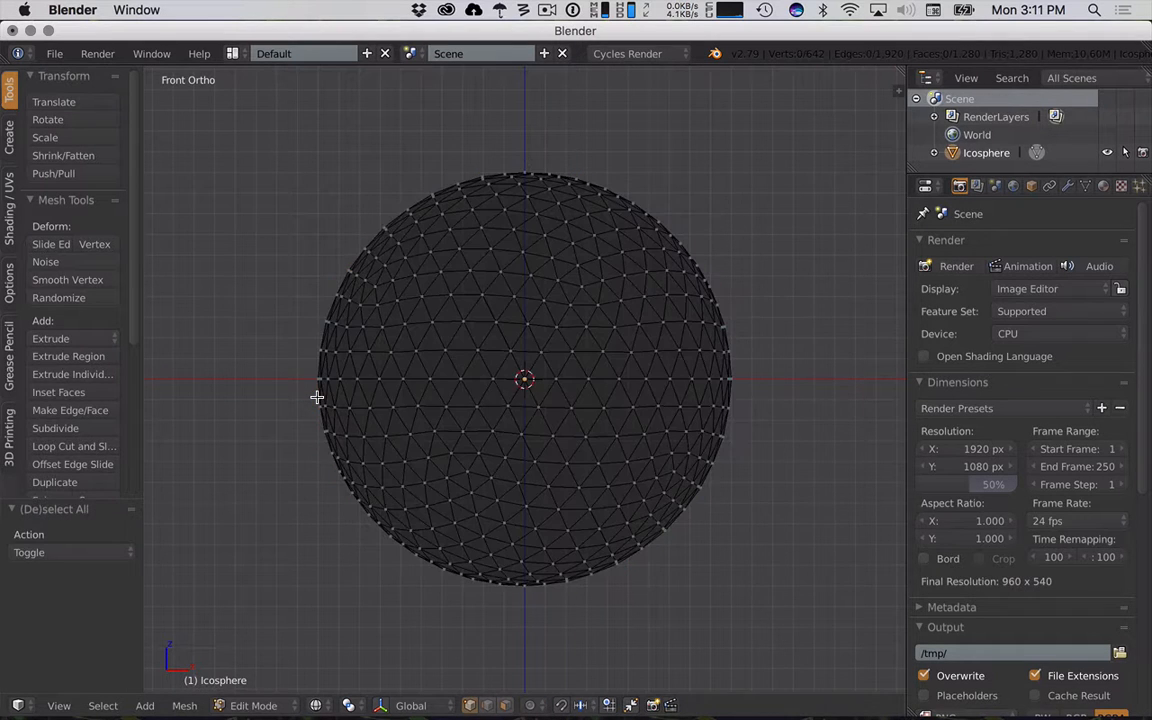
key(b)
drag(302, 395, 771, 597)
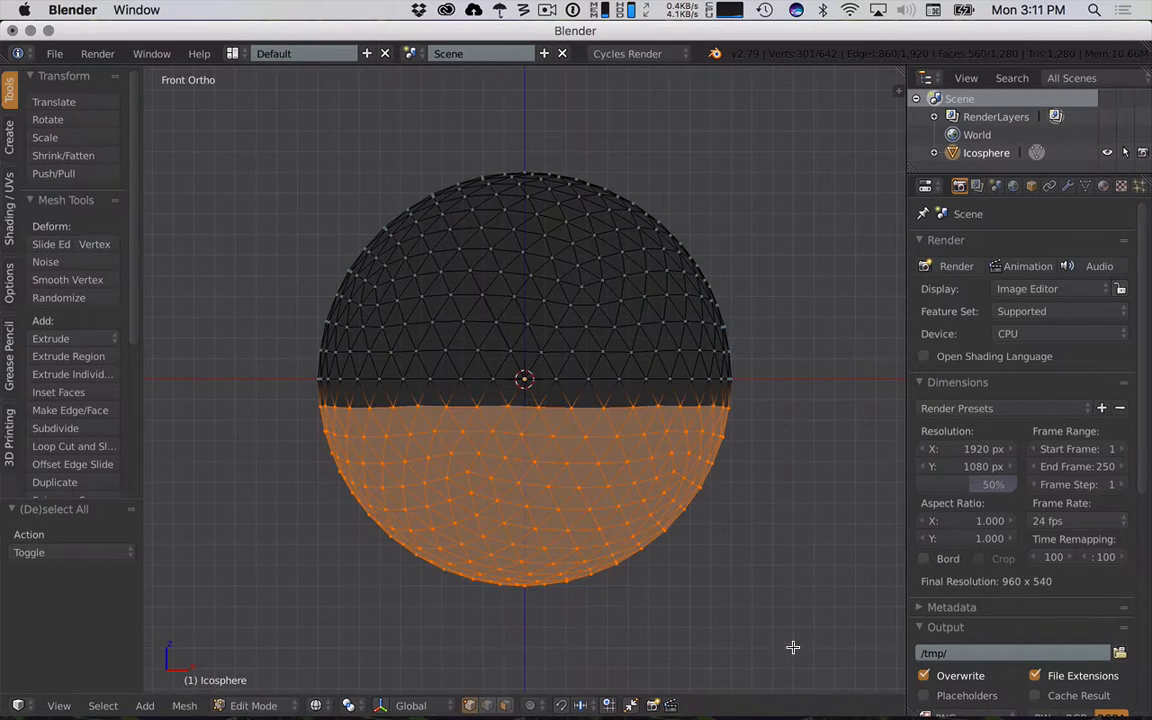
key(x)
click(689, 489)
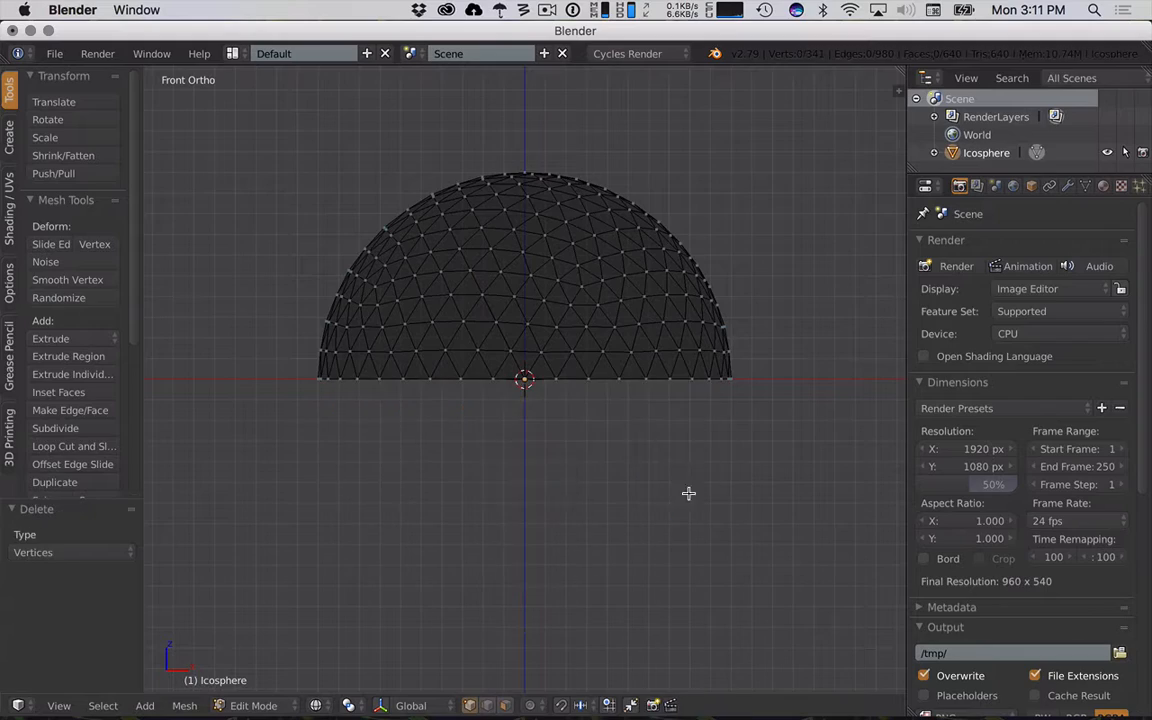
middle_drag(689, 491, 712, 463)
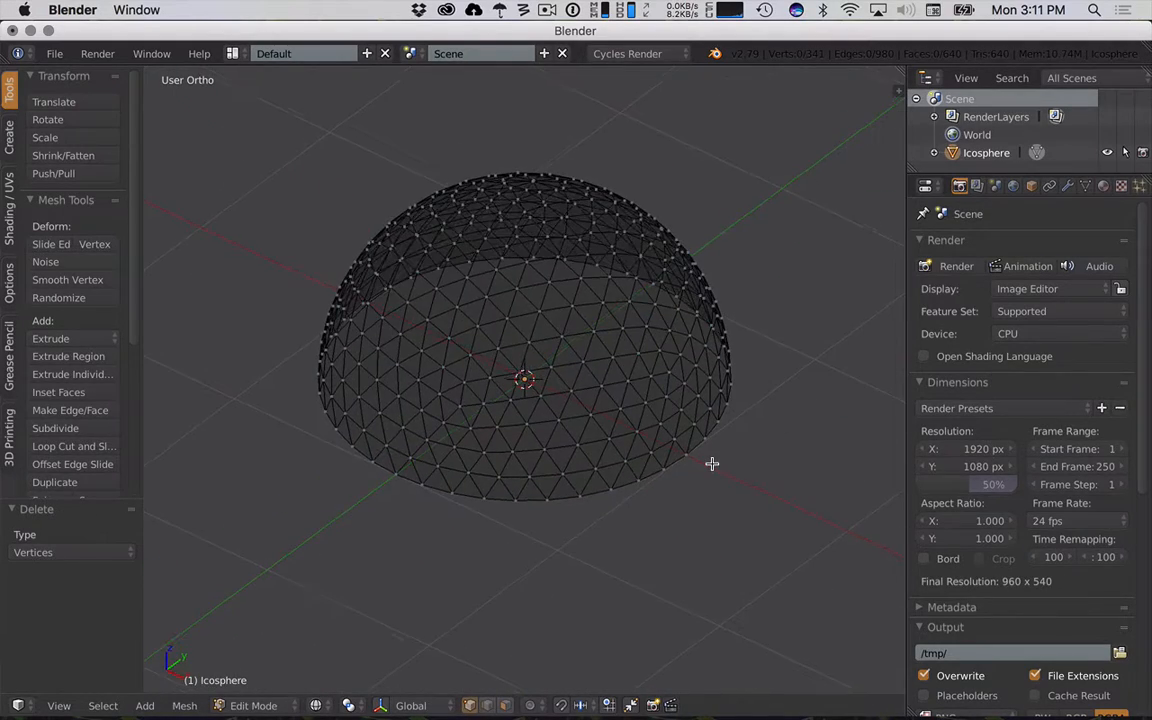
key(KP_1)
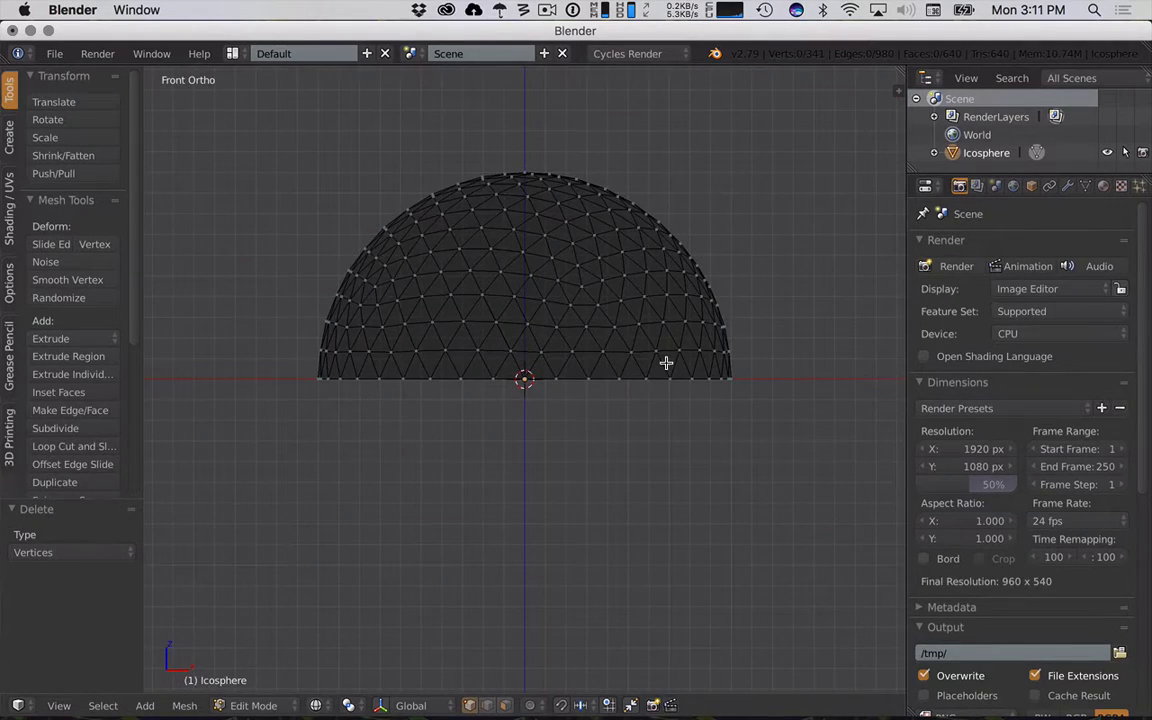
key(Tab)
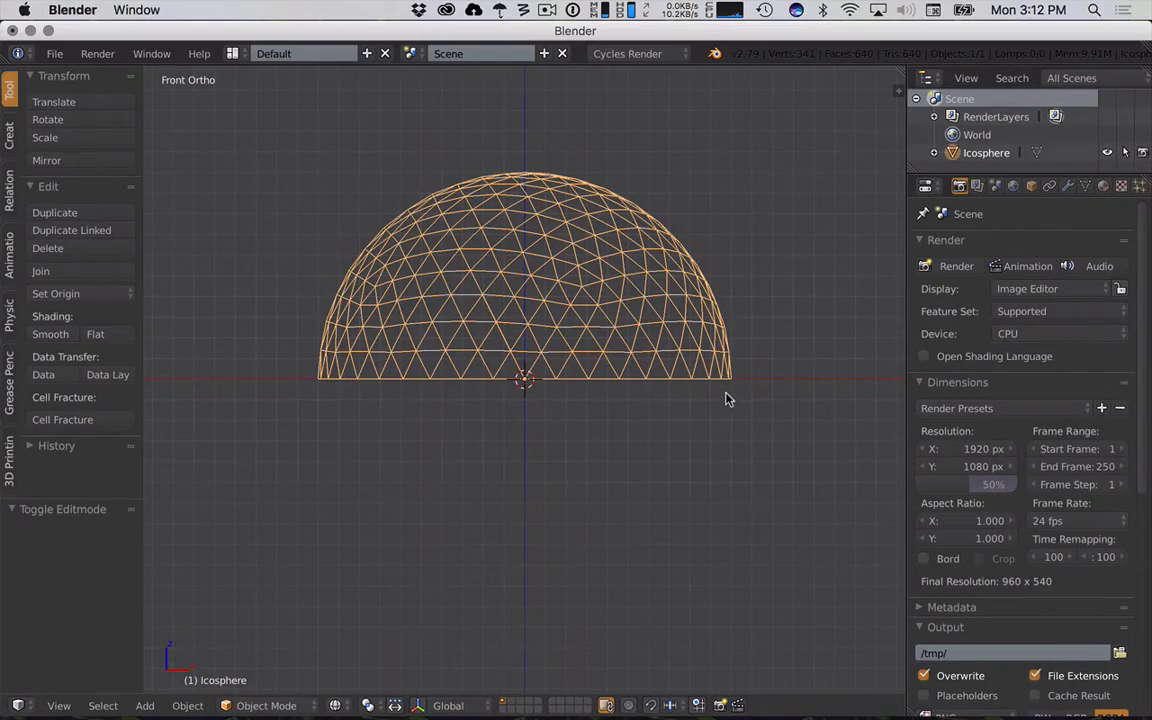
middle_drag(727, 399, 540, 395)
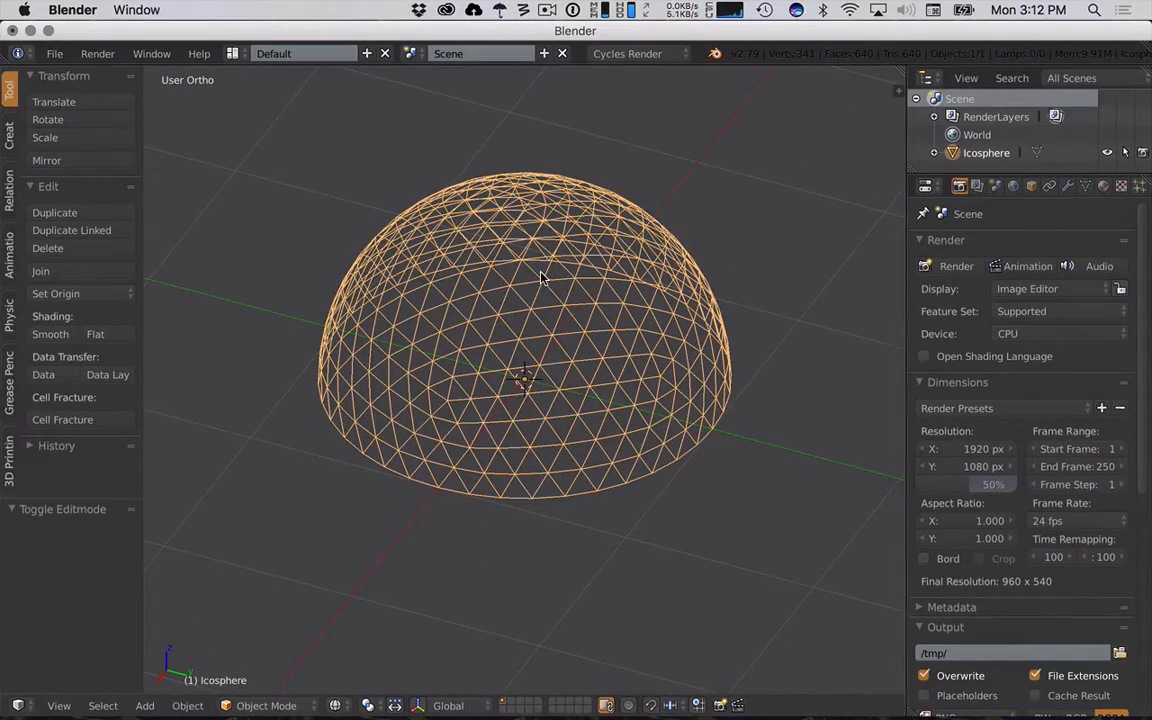
- Delete the ico sphere dome from the scene
key(x)
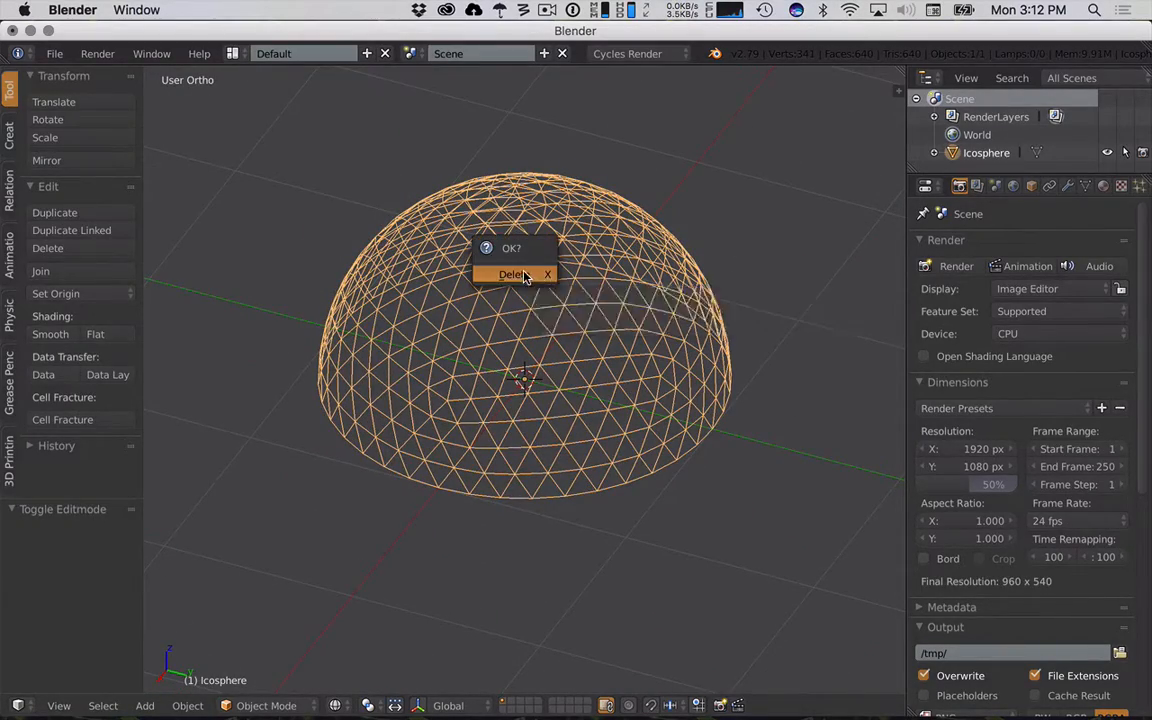
click(518, 276)
key(x)
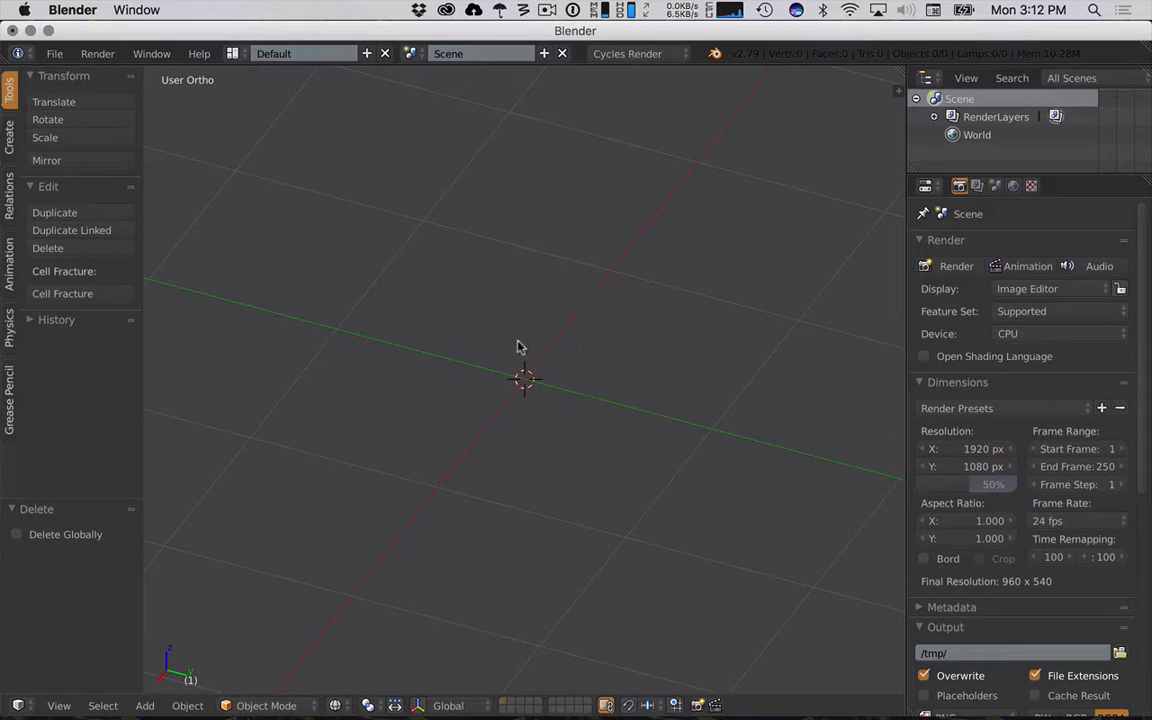
- Add a UV sphere mesh at the origin and display it in solid shading
key(shift+a)
mouse_move(432, 371)
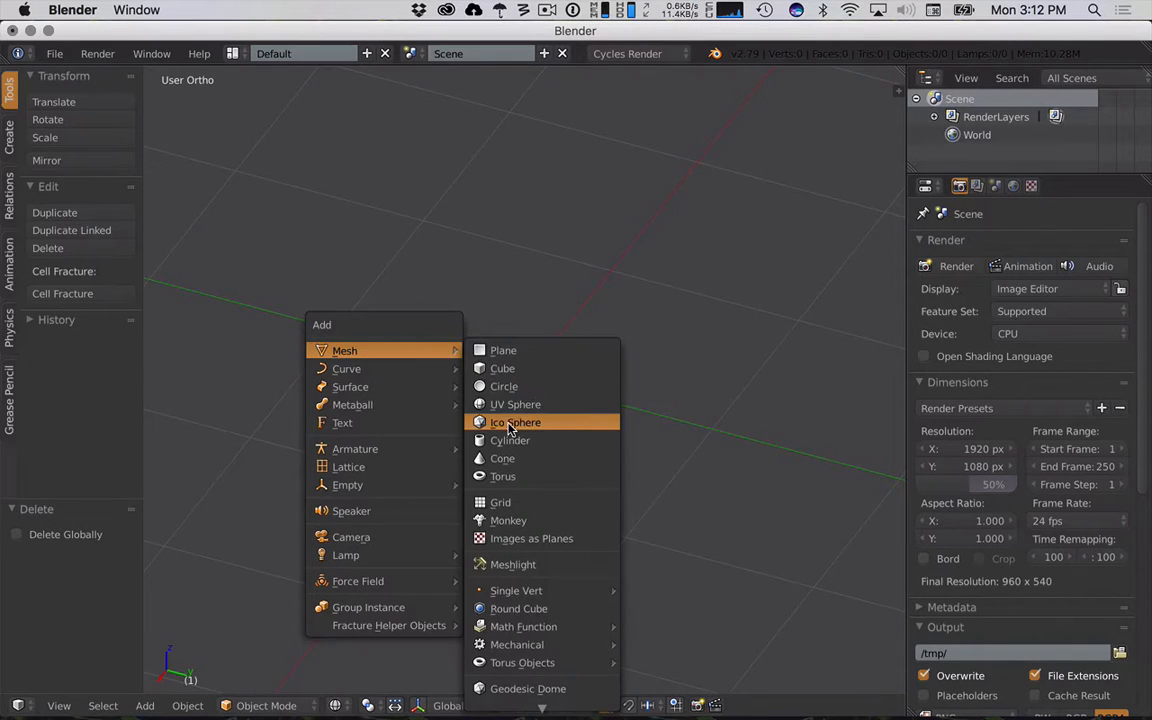
click(508, 404)
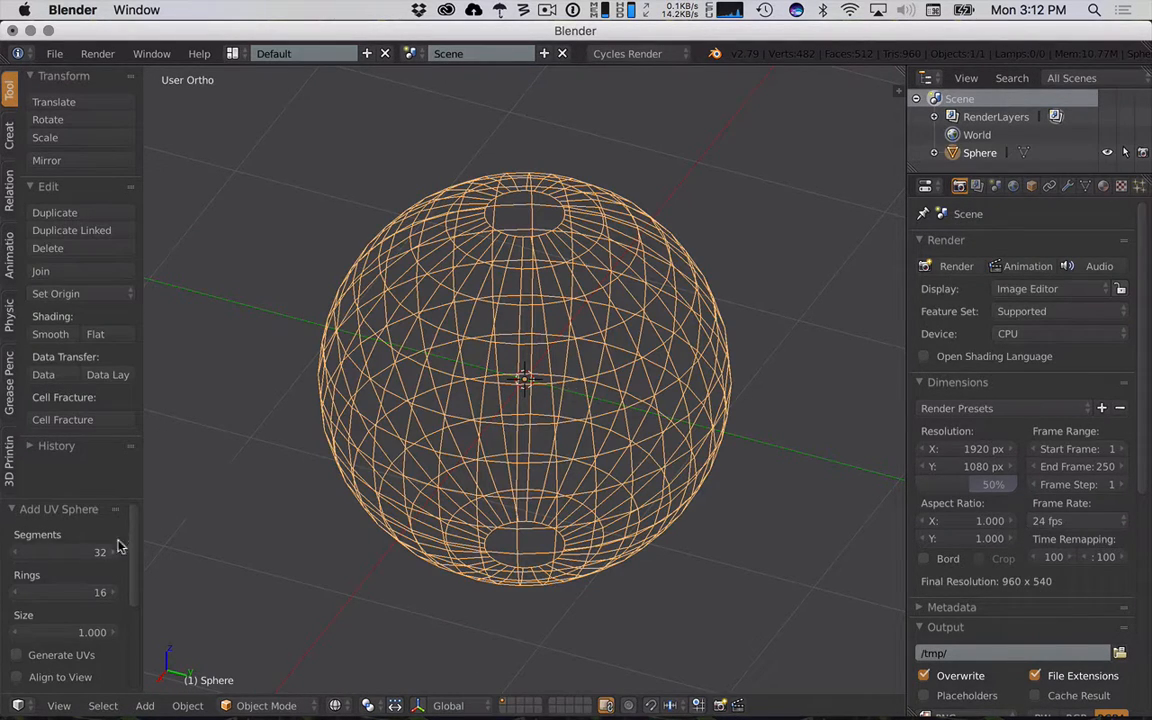
key(z)
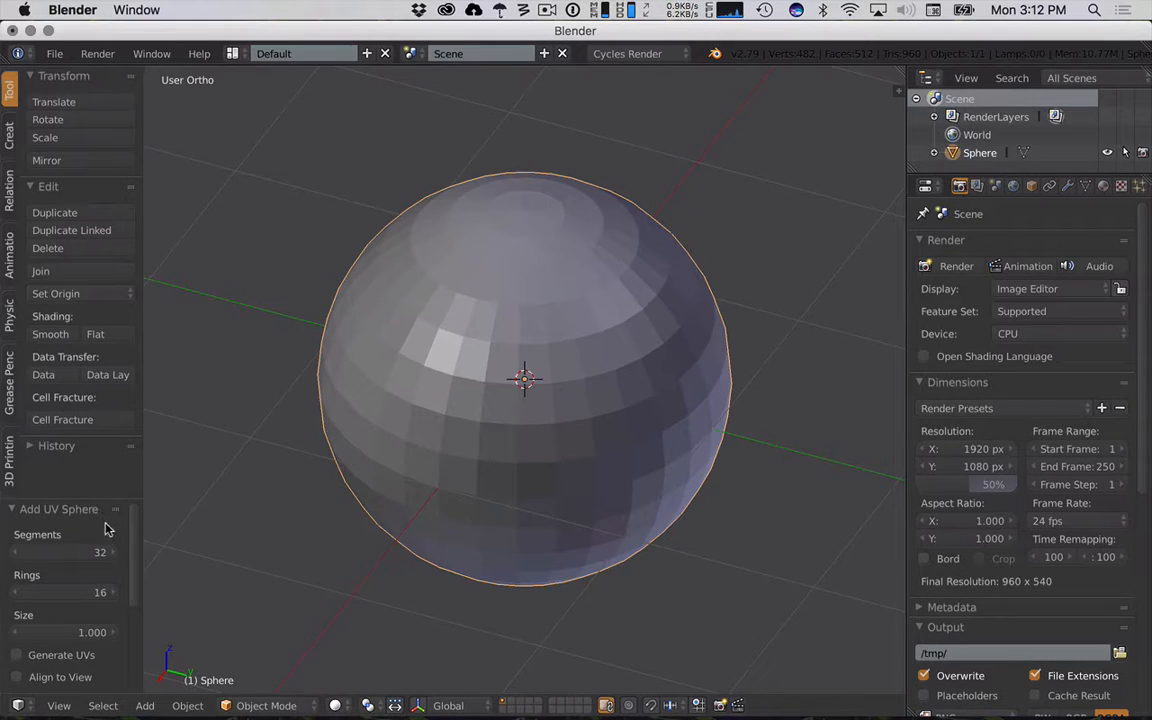
- Reduce the UV sphere's segments to 8
click(16, 553)
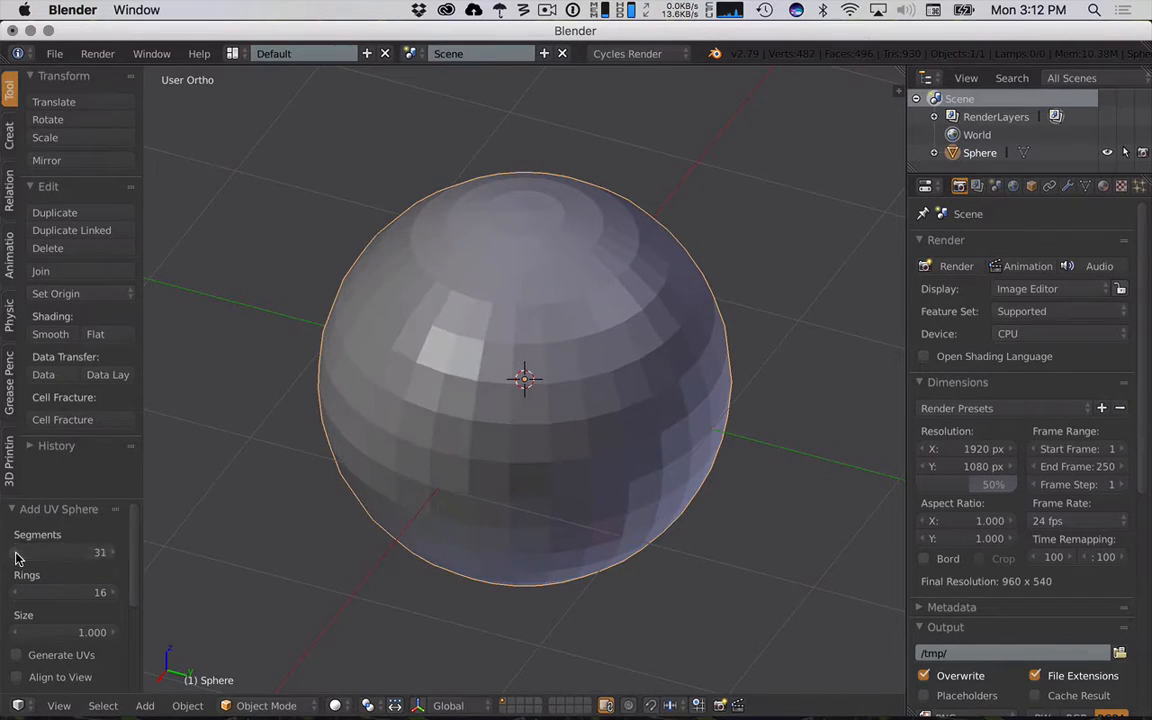
click(16, 553)
click(16, 553)
click(16, 553)
click(16, 553)
double_click(16, 553)
double_click(16, 553)
click(16, 553)
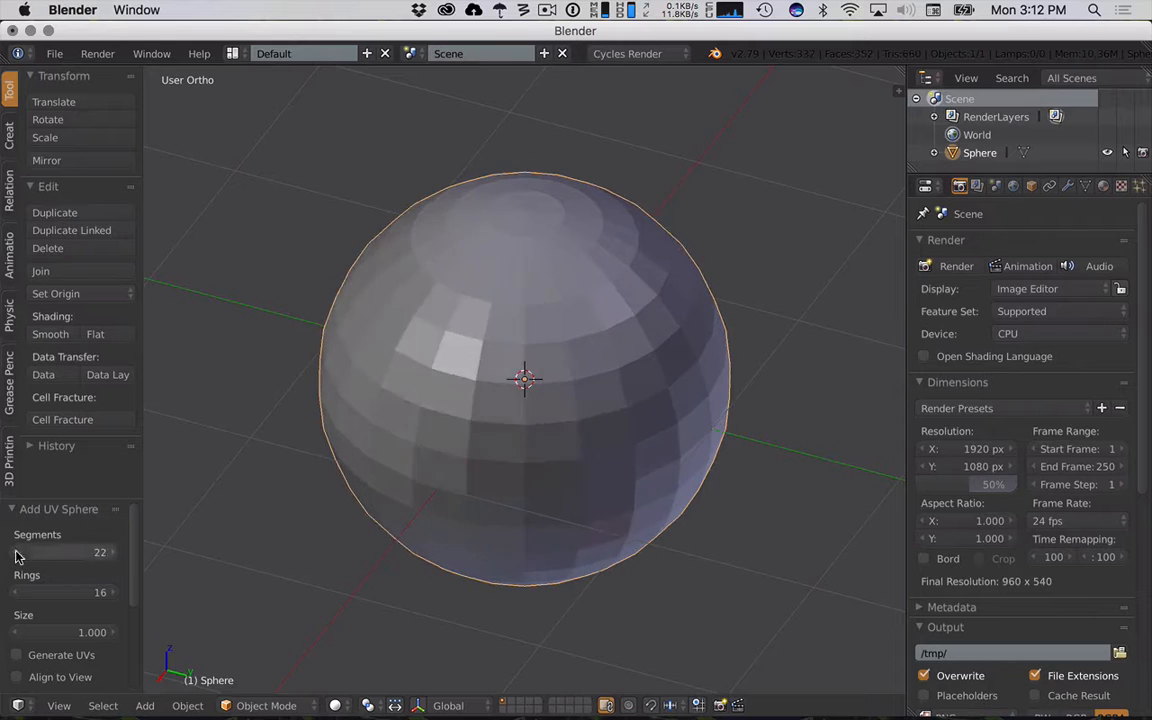
double_click(16, 553)
double_click(16, 553)
click(16, 553)
double_click(16, 553)
double_click(16, 553)
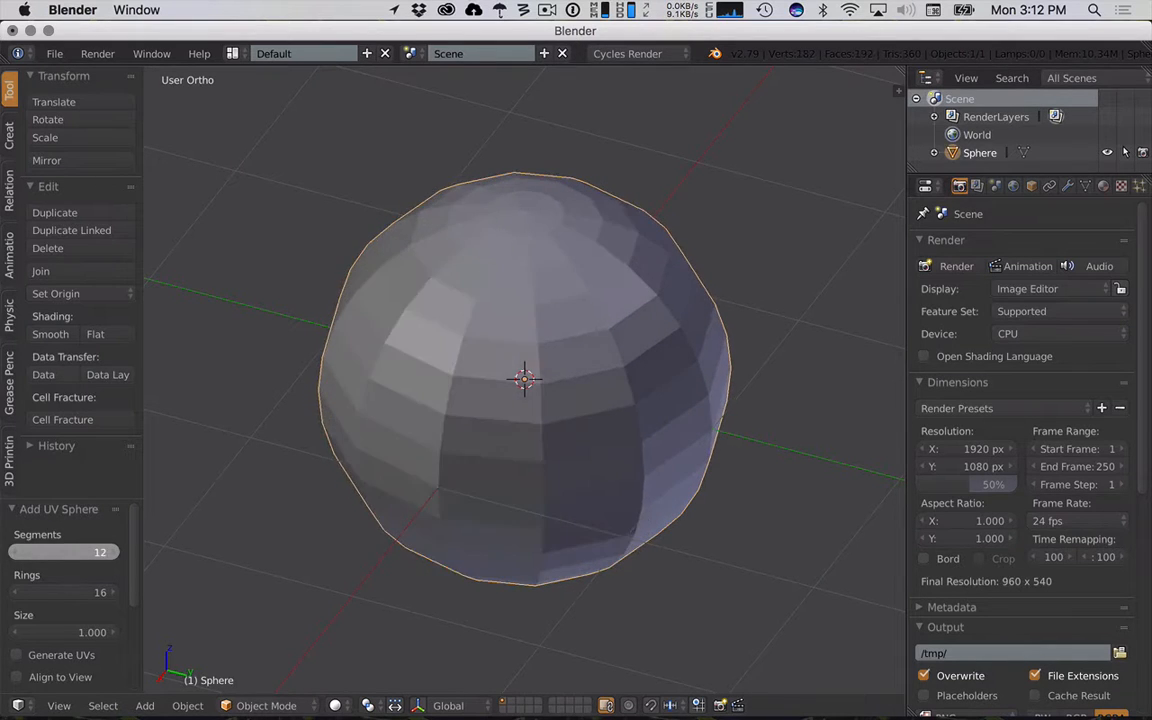
double_click(16, 553)
double_click(16, 553)
click(17, 552)
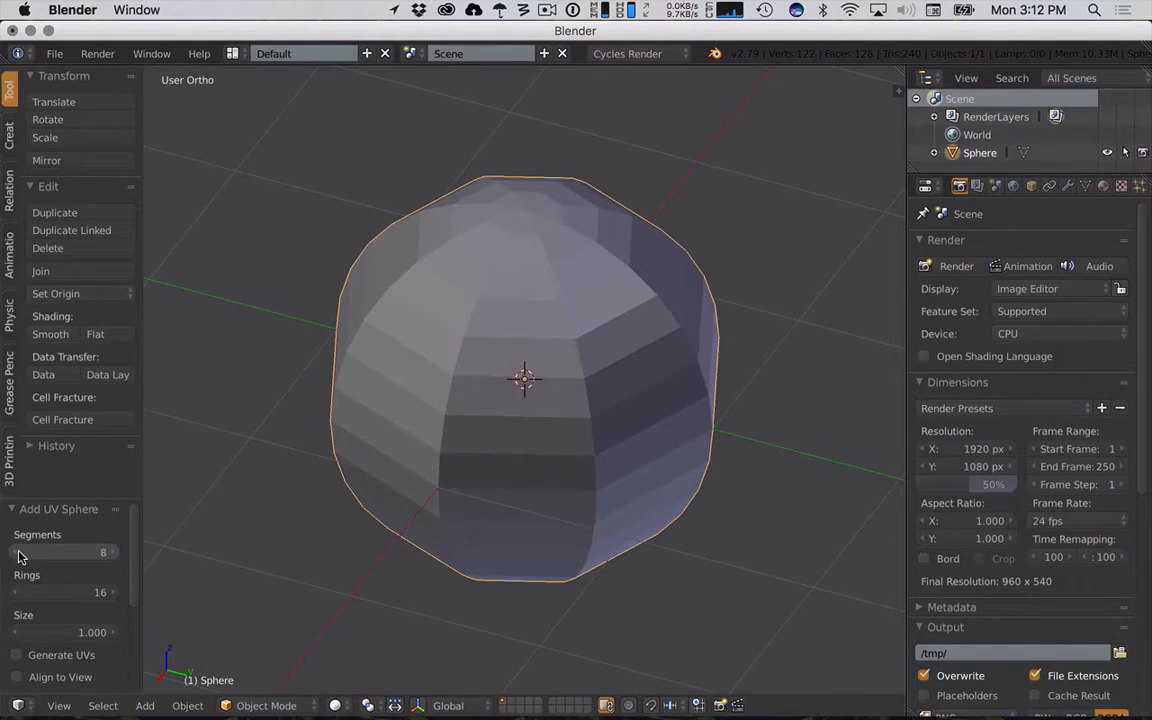
- Raise the UV sphere's segments to 11 for comparison and set them back to 8
click(118, 552)
click(118, 552)
click(118, 552)
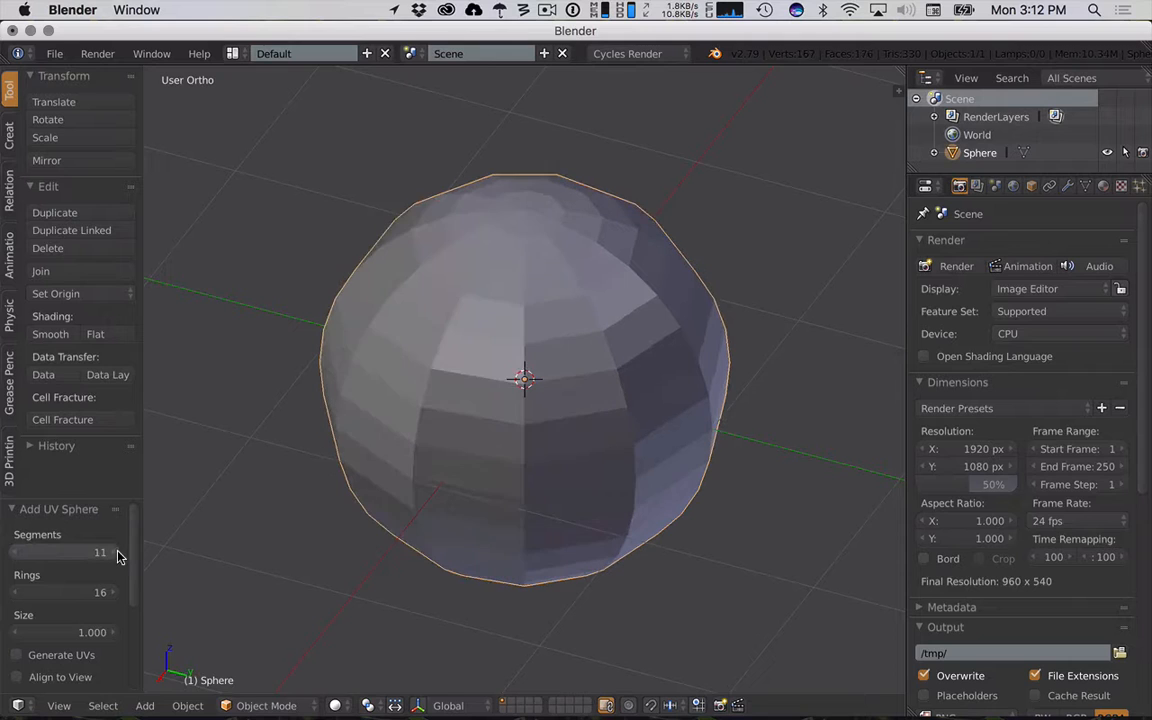
click(17, 553)
click(17, 553)
click(17, 553)
- Select all the UV sphere's vertices below the equator in edit mode from the front view
mouse_move(257, 538)
middle_down()
mouse_move(285, 596)
mouse_move(275, 532)
middle_up()
key(KP_1)
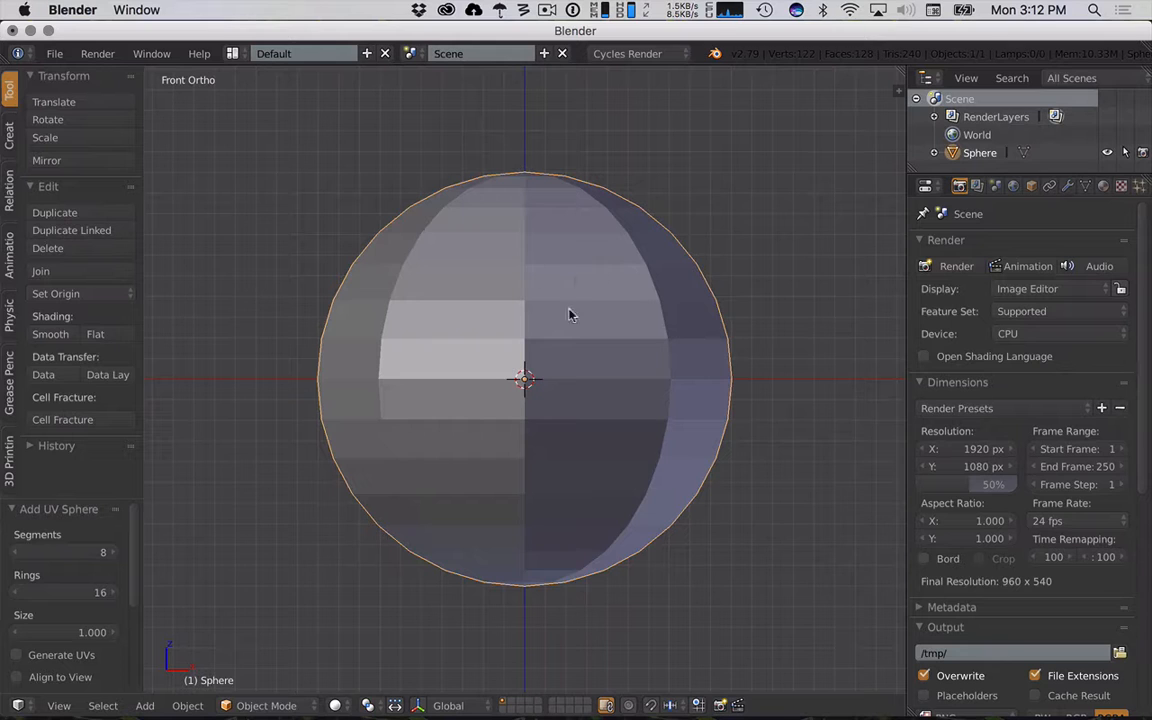
key(Tab)
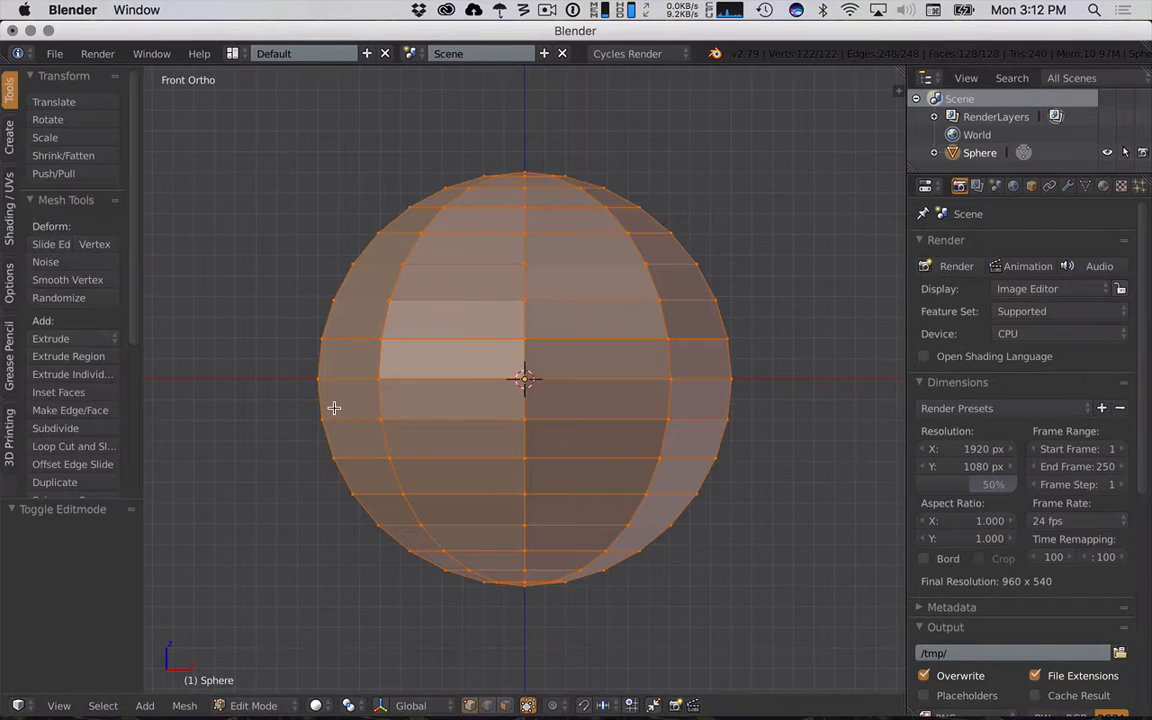
key(a)
key(b)
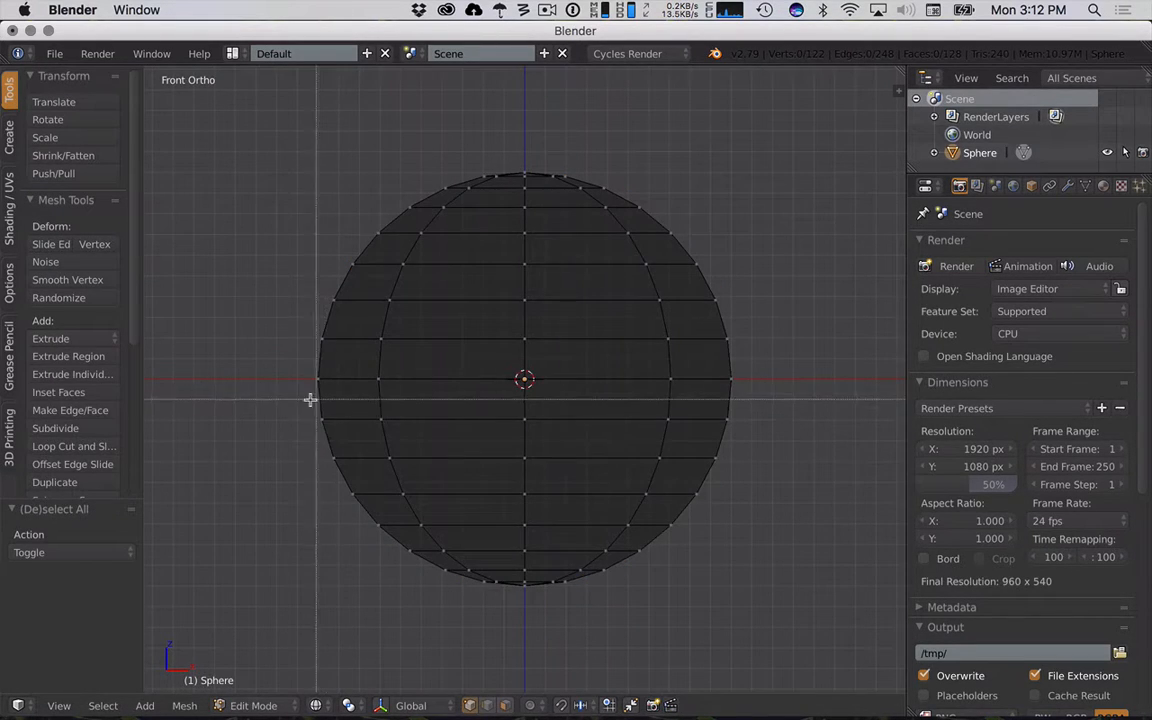
drag(288, 390, 700, 600)
- Try dissolving the edges of the selected lower half, inspect the underside, and undo the dissolve
key(x)
click(812, 609)
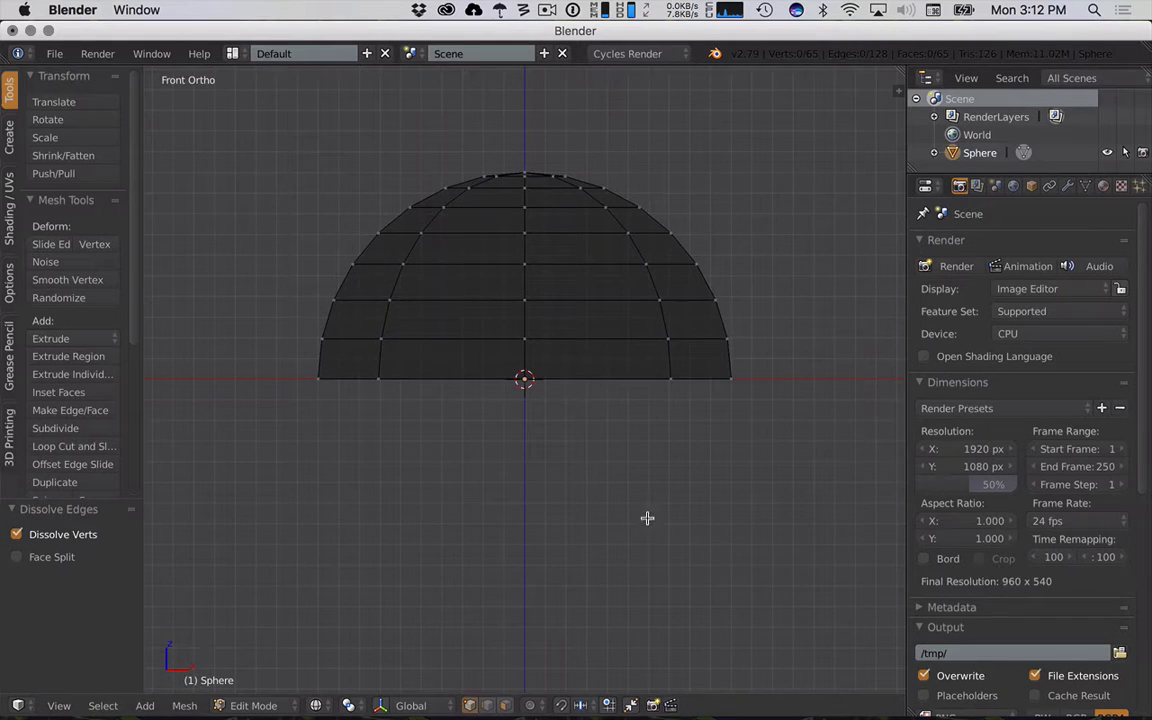
middle_drag(647, 518, 626, 613)
key(z)
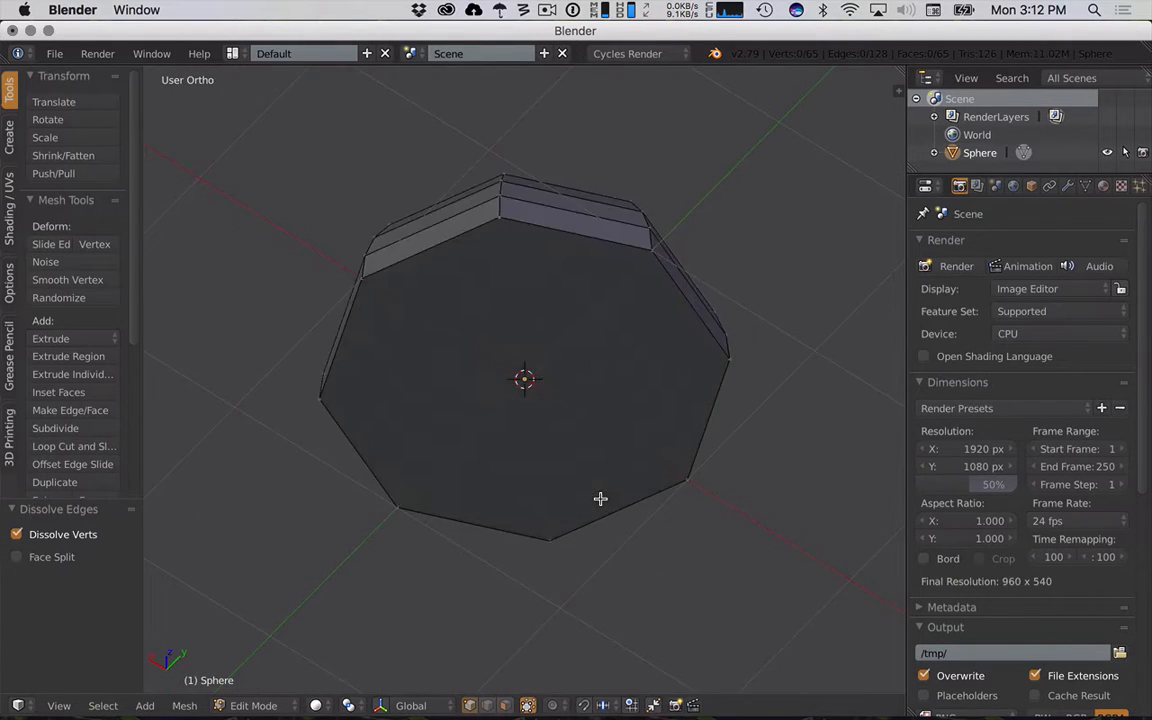
mouse_move(598, 407)
middle_down()
mouse_move(657, 501)
mouse_move(657, 480)
mouse_move(466, 442)
mouse_move(507, 543)
middle_up()
key(super+z)
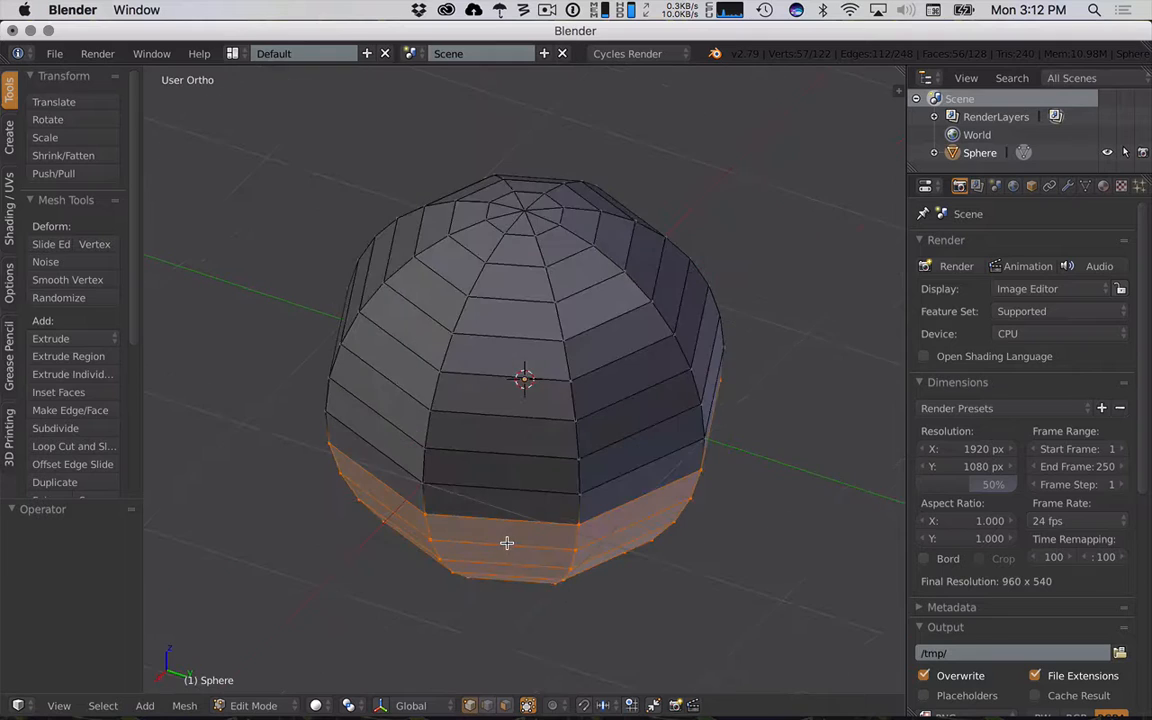
- Delete the selected lower-half vertices of the UV sphere, leaving a dome open at its base, and return to object mode
key(KP_1)
key(x)
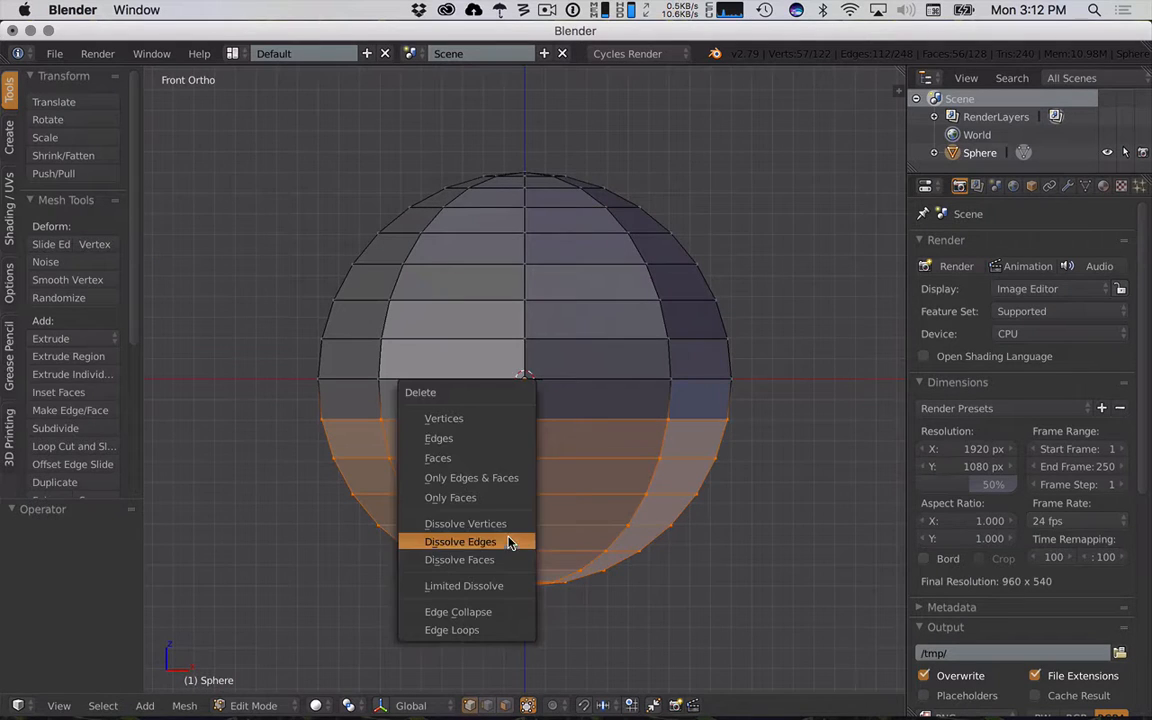
click(500, 418)
middle_drag(506, 424, 555, 378)
key(Tab)
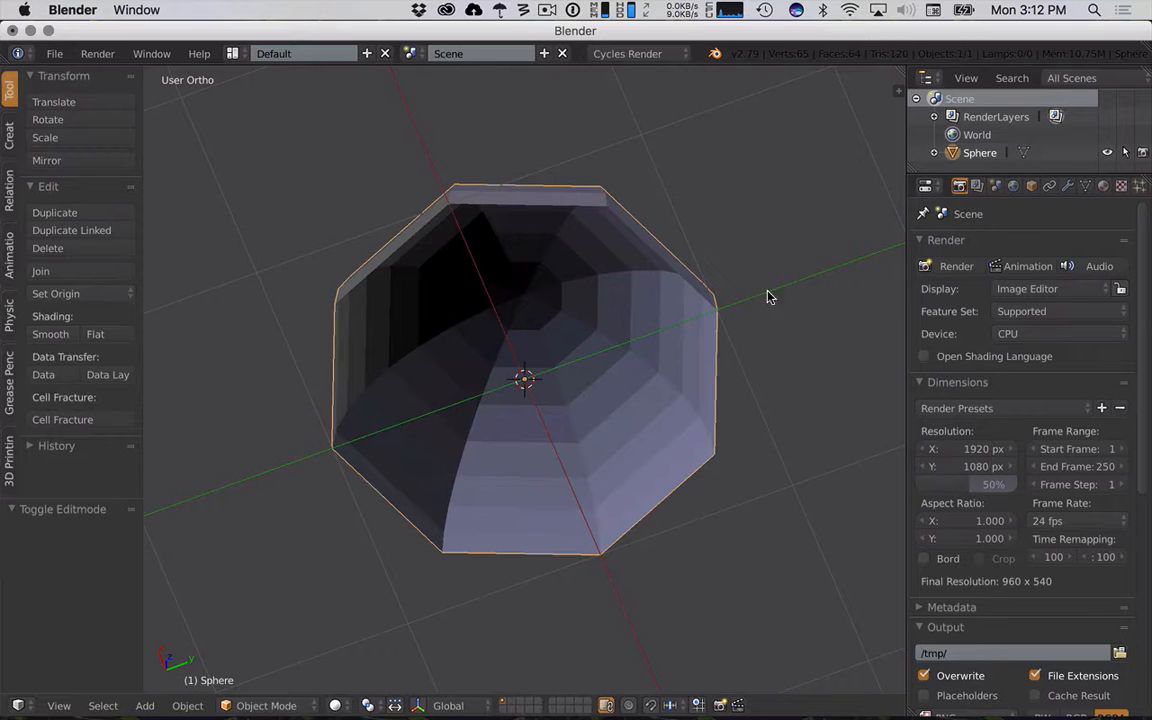
- Try adding a second UV sphere at the dome's centre and scaling it to about 0.623
middle_drag(746, 253, 792, 393)
key(KP_1)
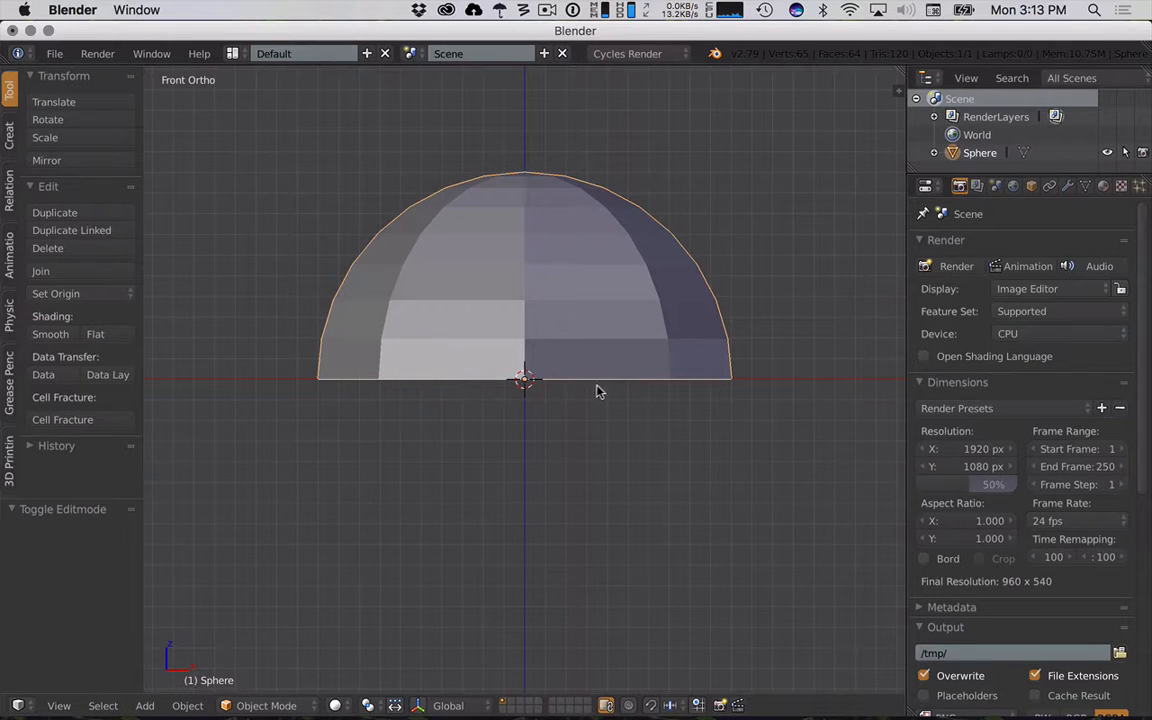
middle_drag(633, 380, 630, 400)
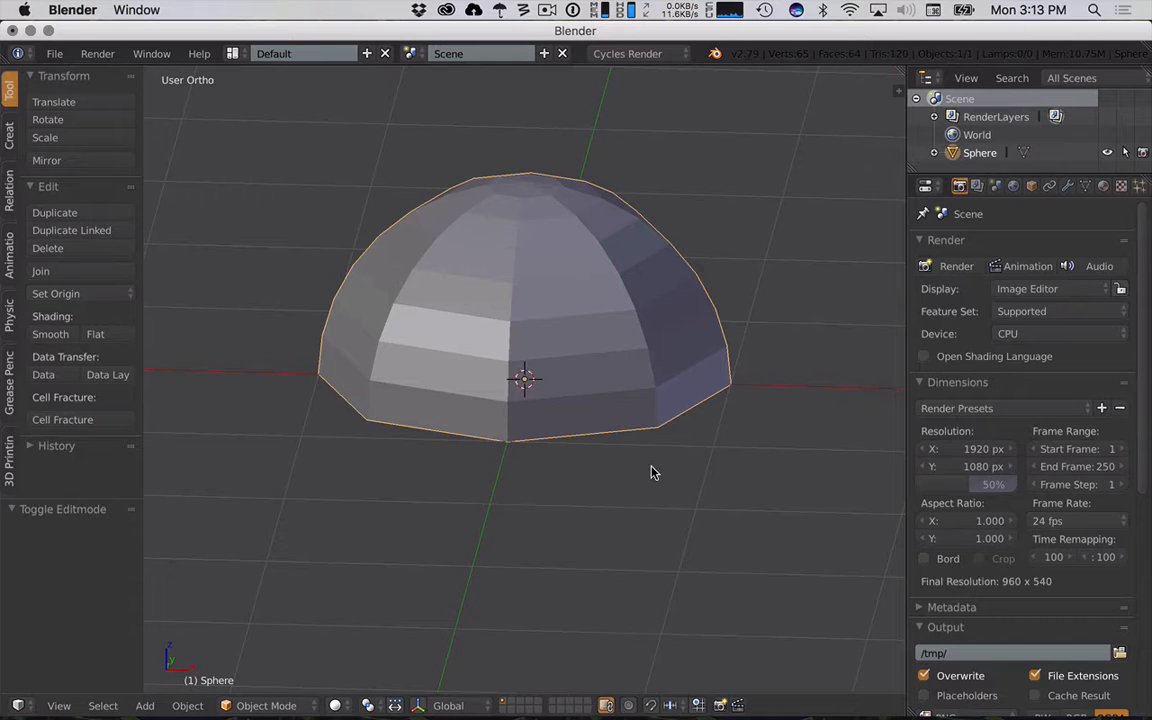
key(shift+a)
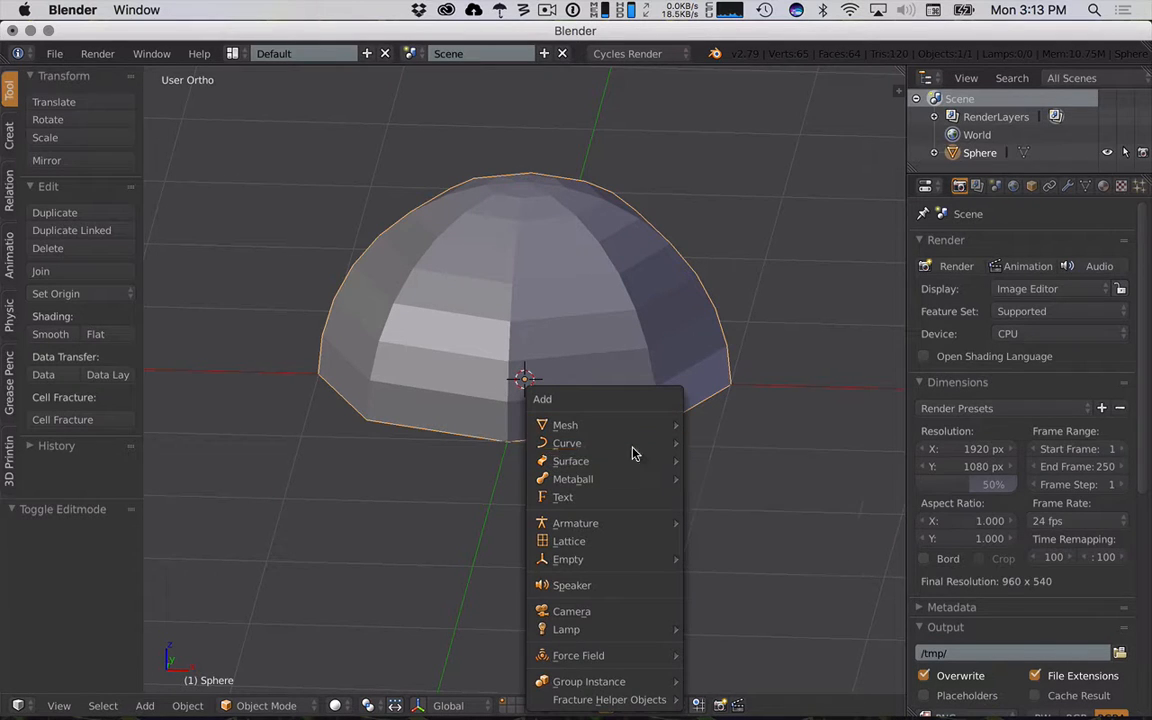
mouse_move(632, 430)
click(740, 70)
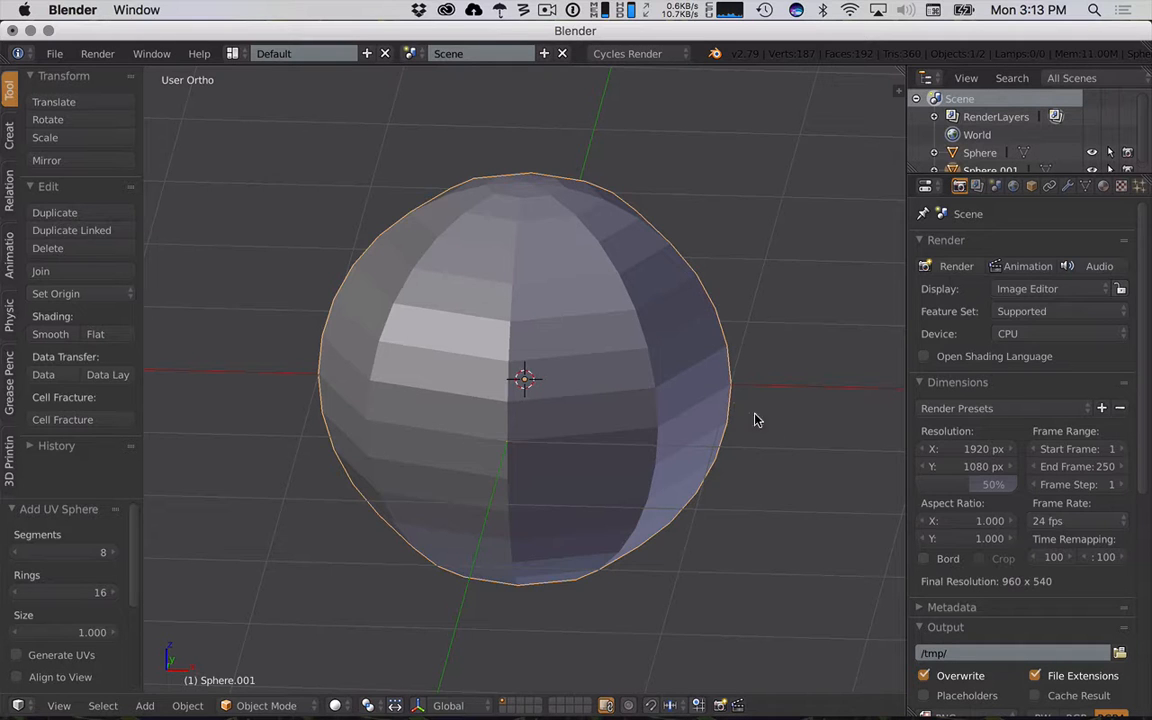
key(s)
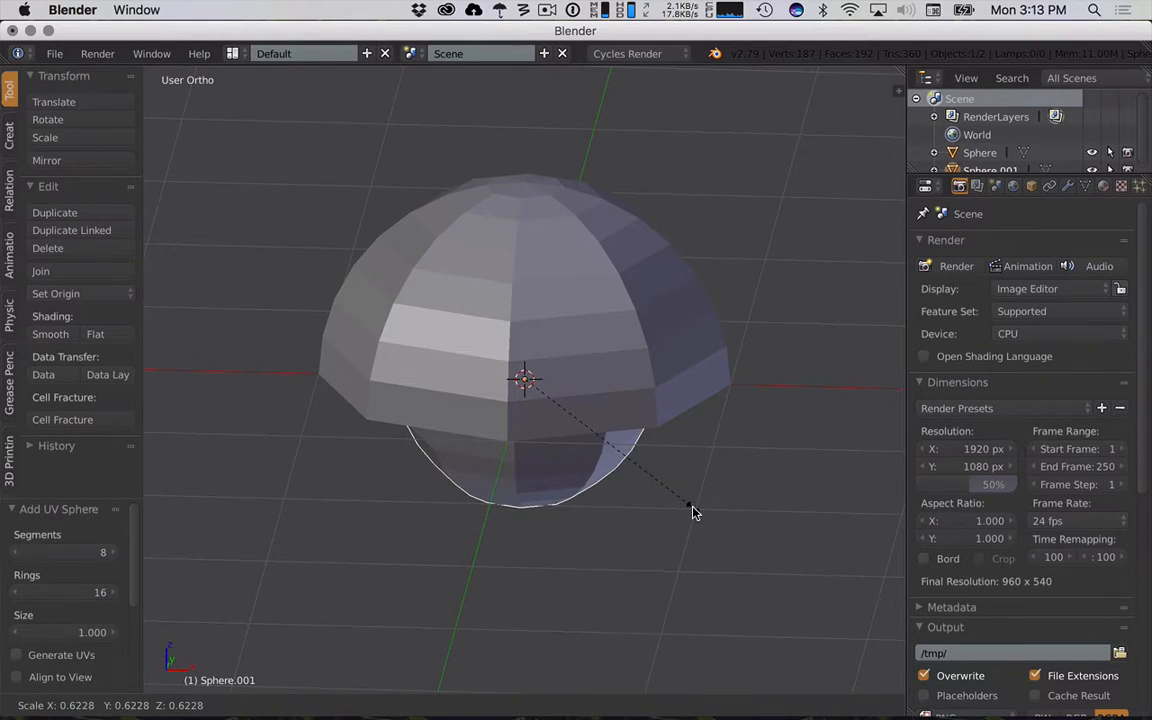
click(695, 513)
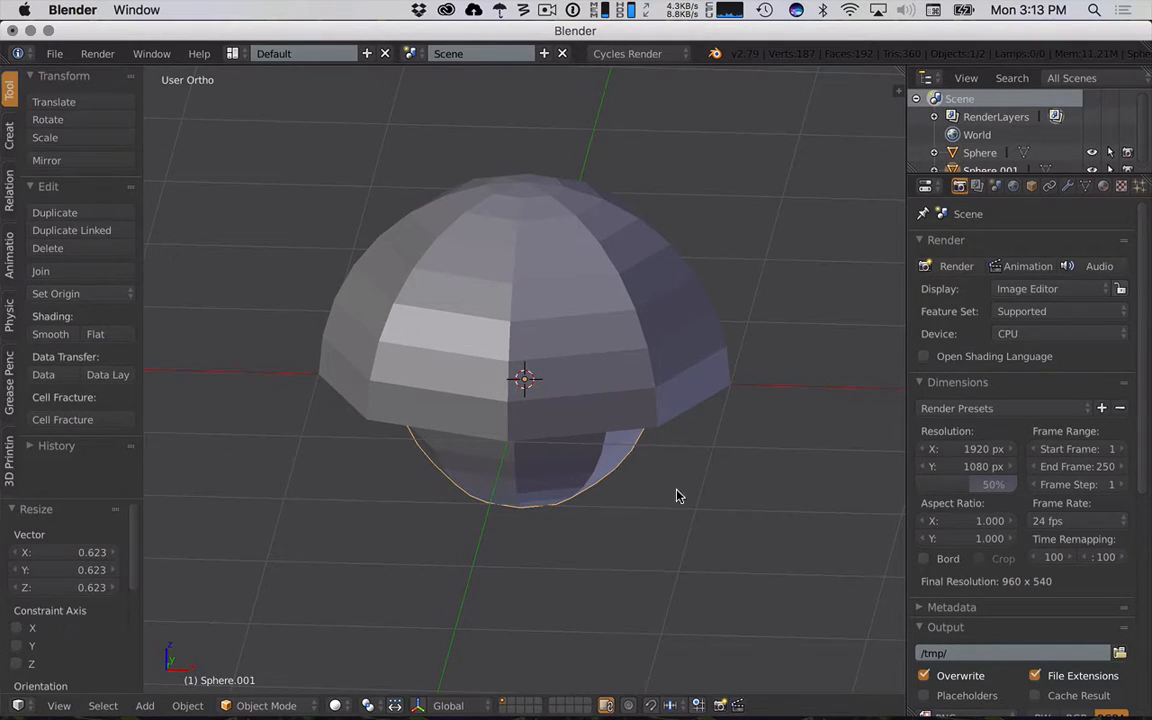
- Undo the second sphere's scaling and delete that sphere
key(ctrl+z)
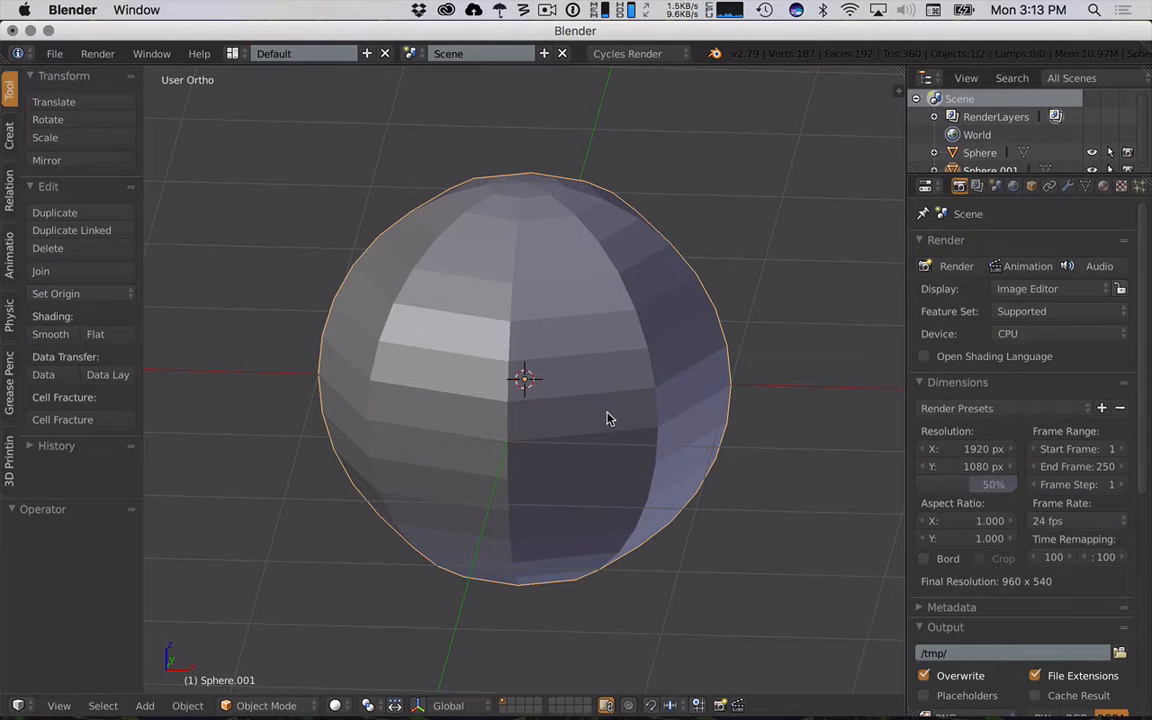
key(z)
key(z)
key(Delete)
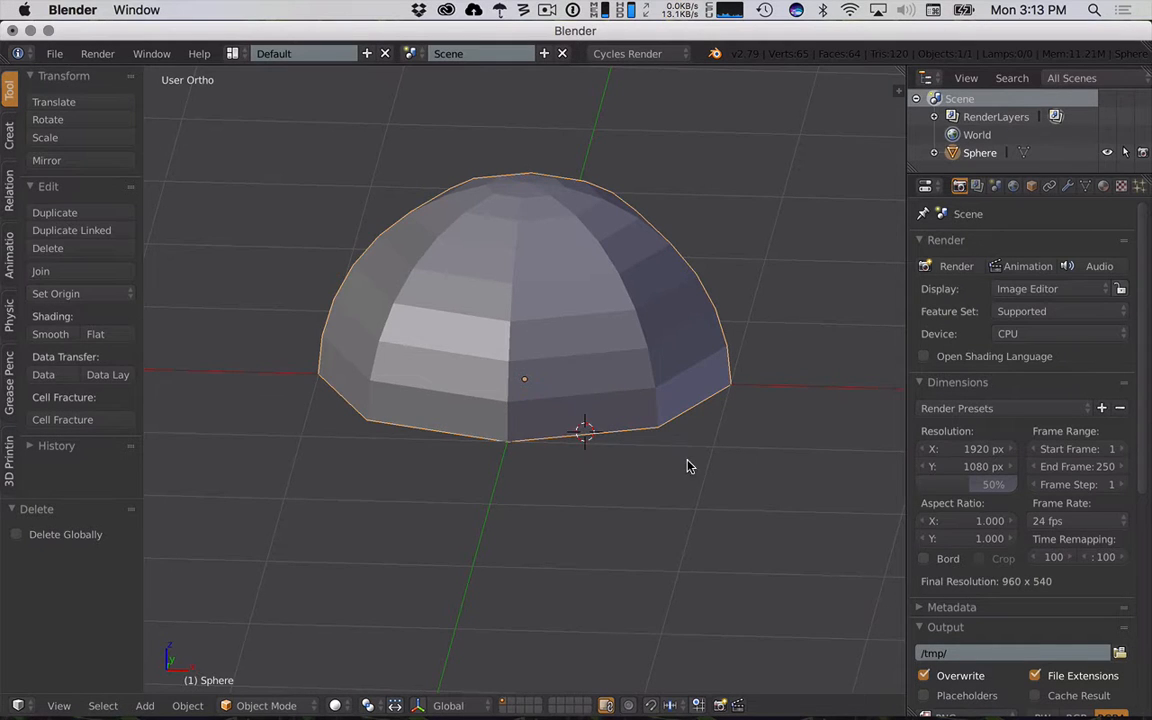
- Add a UV sphere with 32 segments at the dome's base edge and scale it down to about 0.174
key(KP_3)
middle_drag(500, 430, 628, 458)
key(shift+a)
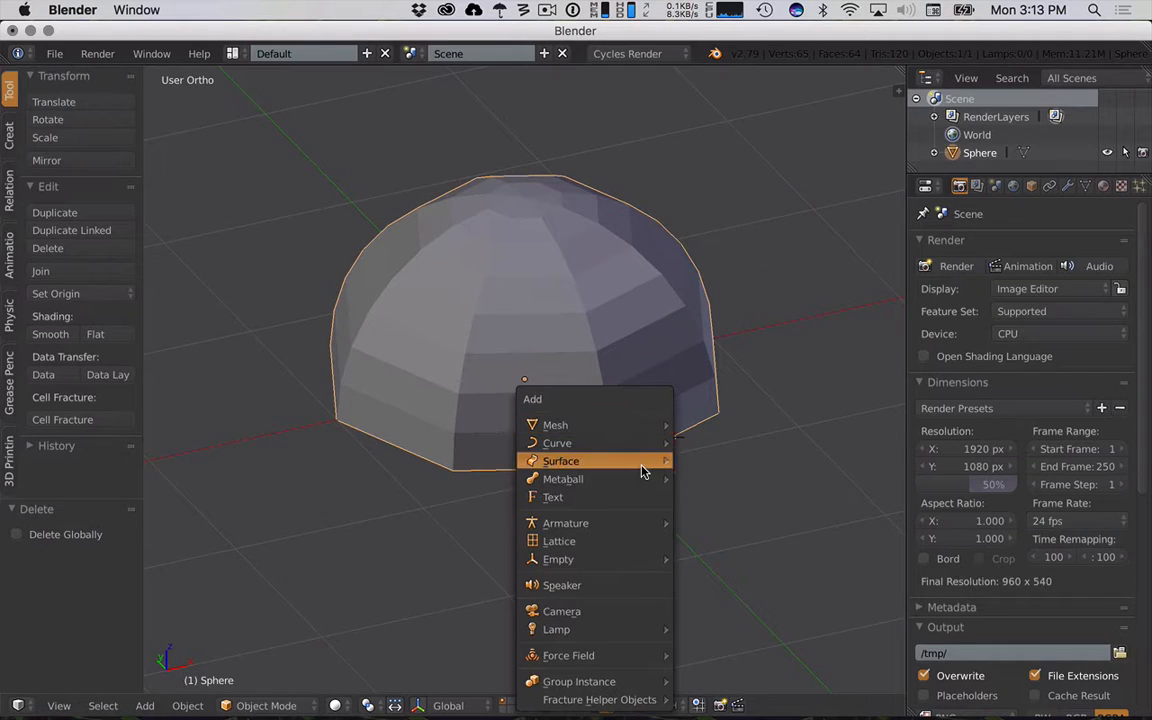
key(Escape)
key(shift+a)
mouse_move(640, 420)
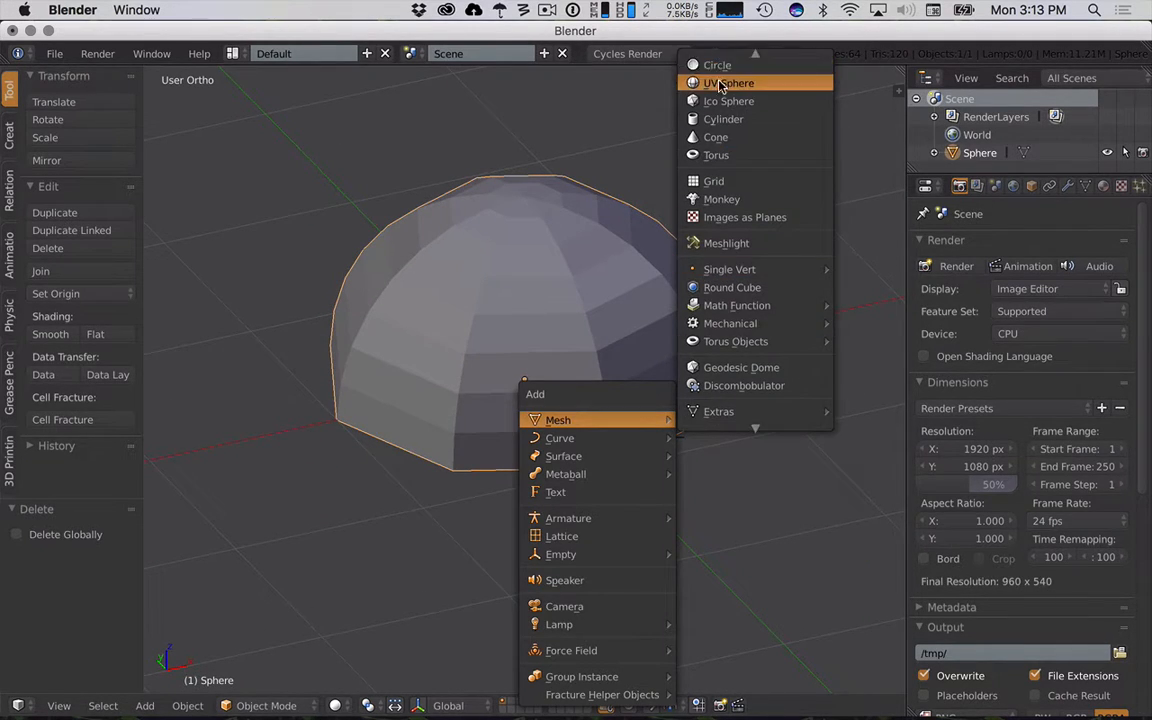
click(720, 80)
click(100, 552)
text(44)
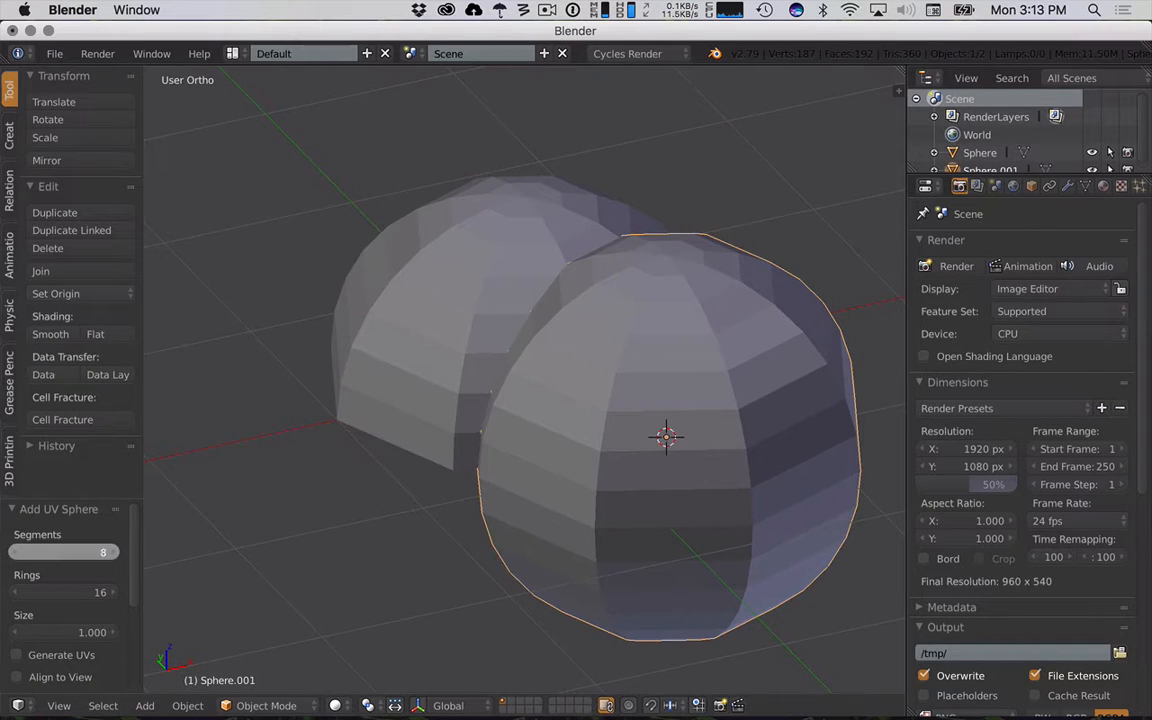
key(Return)
drag(131, 550, 126, 551)
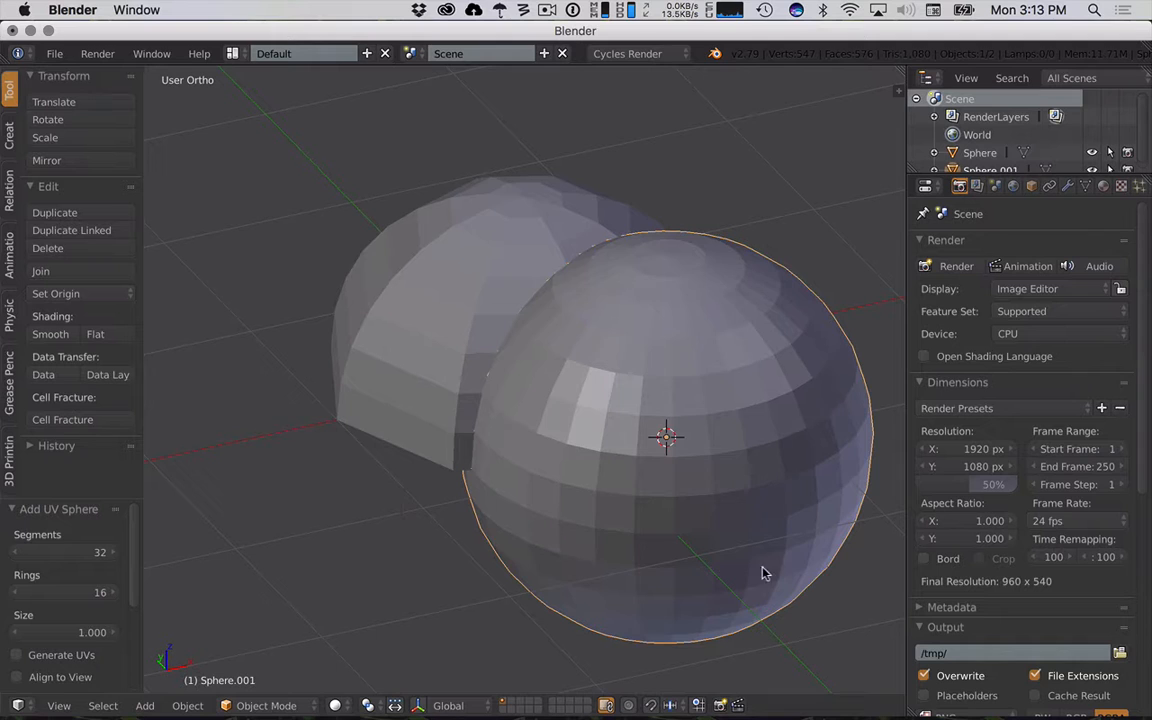
key(s)
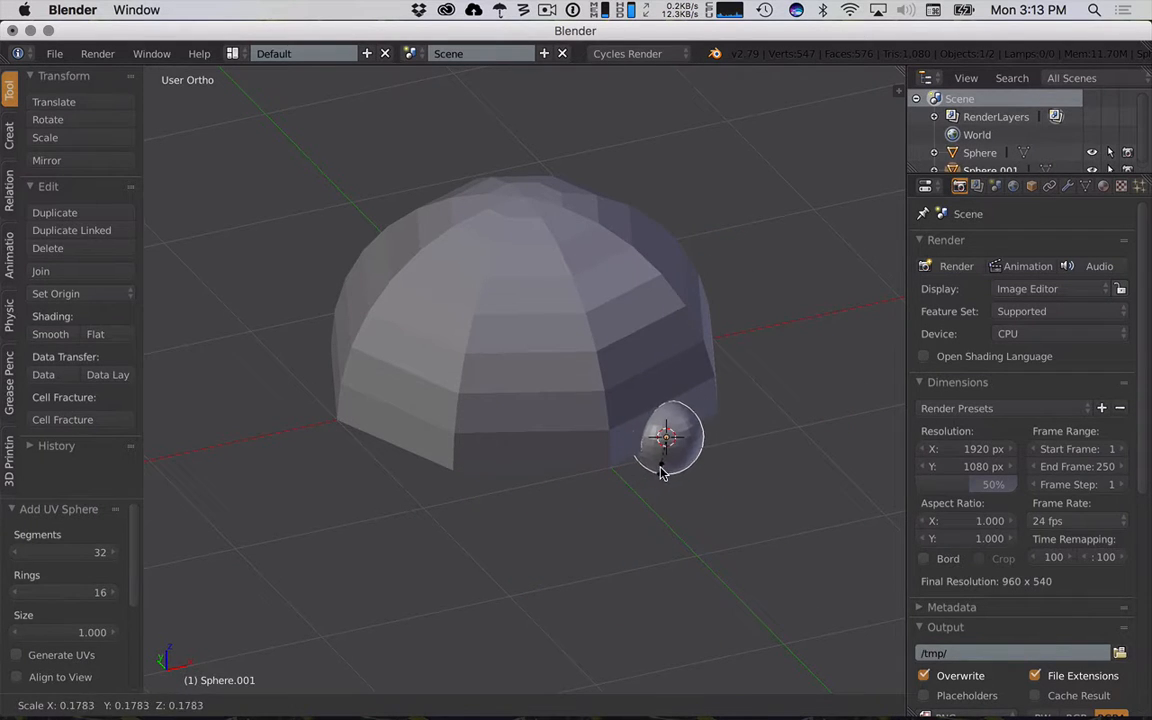
click(660, 472)
- Try stretching the small sphere along the Y axis by a factor of about 1.3 while facing one dome panel, and undo the stretch
key(KP_3)
key(KP_1)
scroll(679, 453, up, 3)
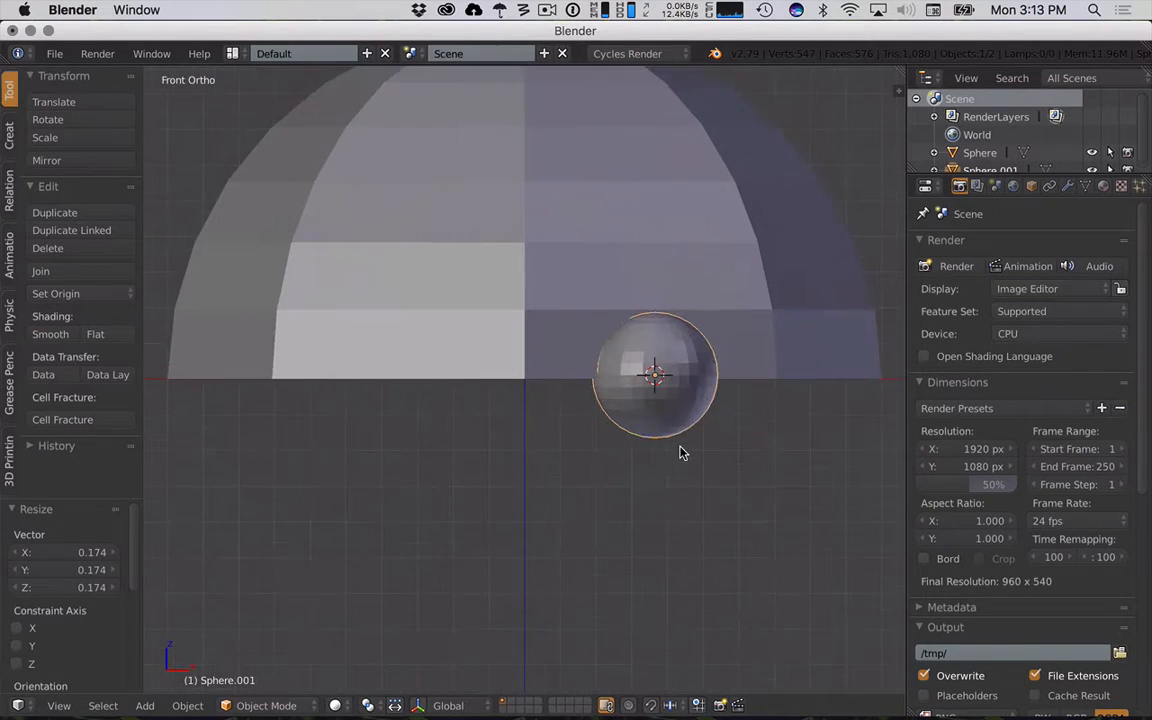
scroll(680, 447, up, 1)
middle_drag(714, 469, 691, 468)
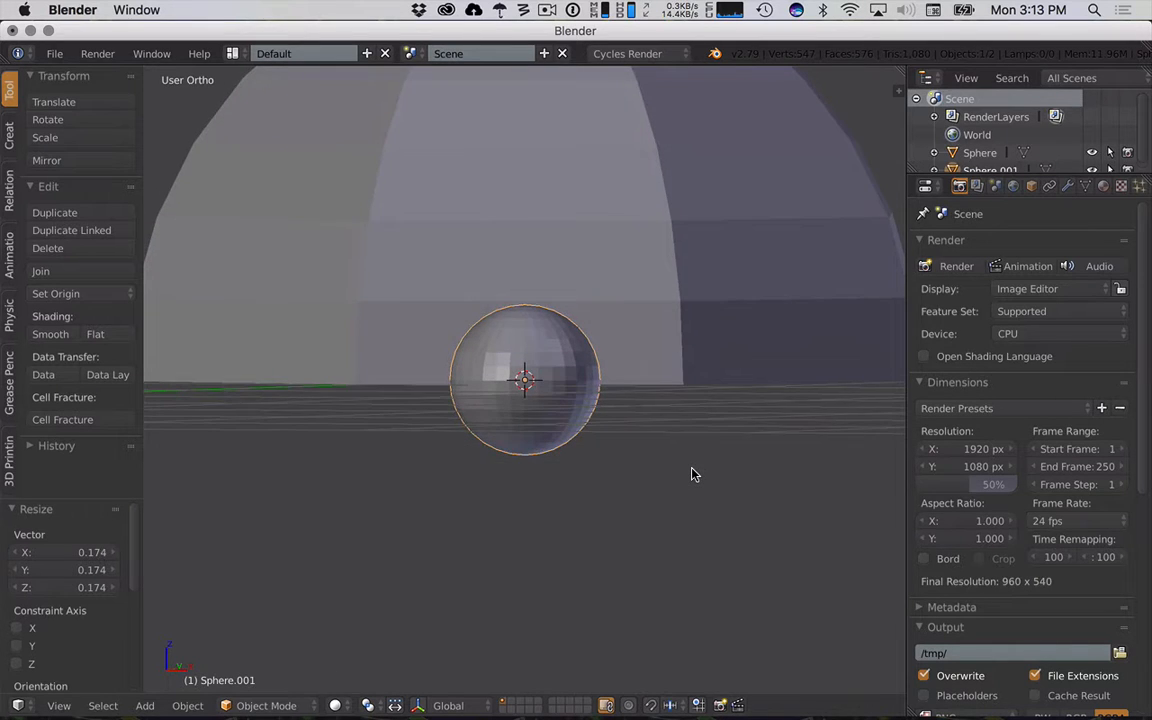
key(KP_1)
key(KP_4)
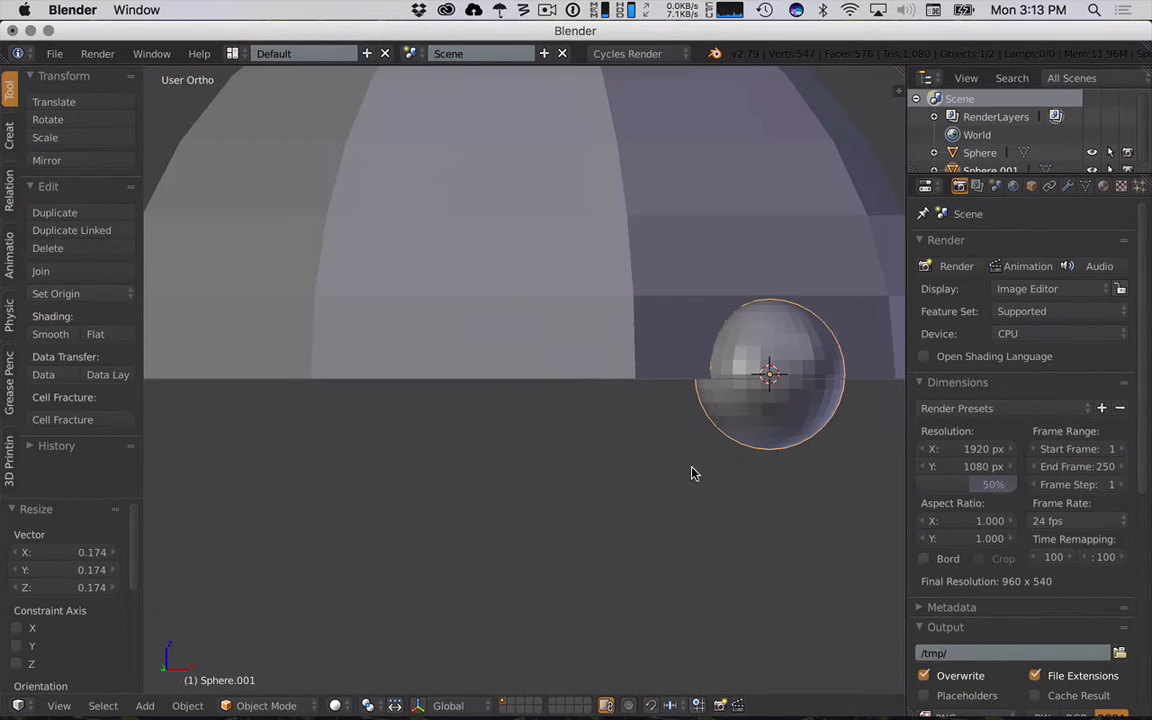
key(KP_6)
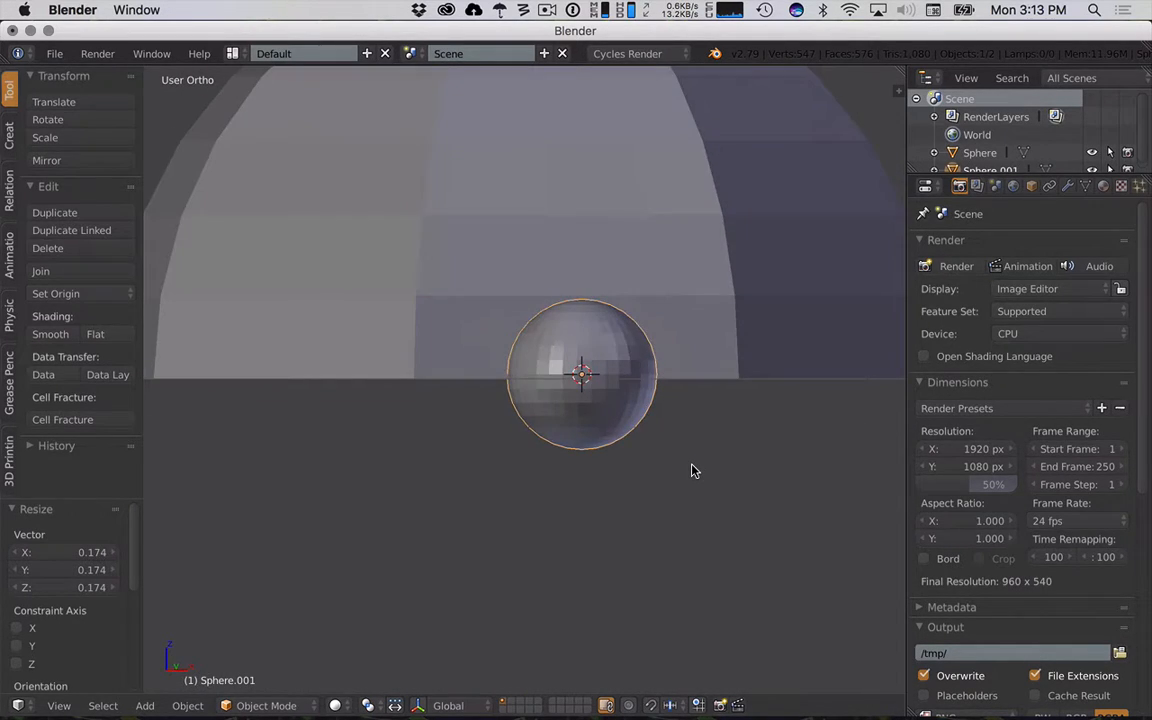
key(KP_6)
key(KP_3)
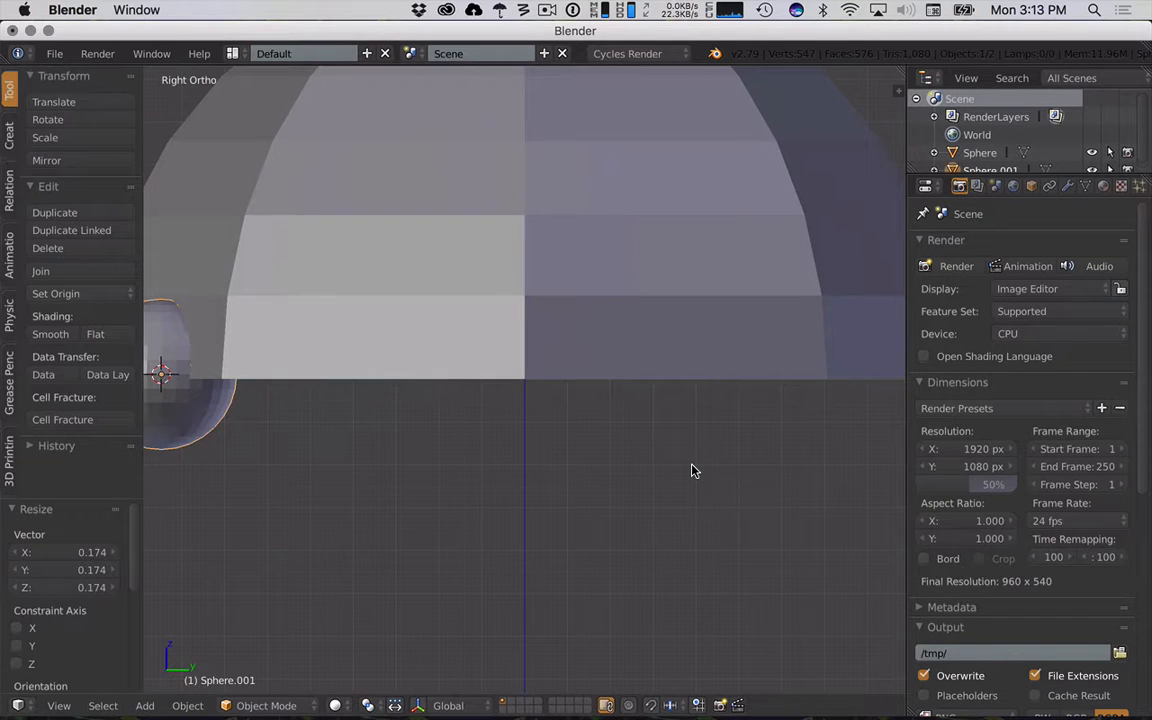
key(KP_4)
key(KP_4)
key(KP_4)
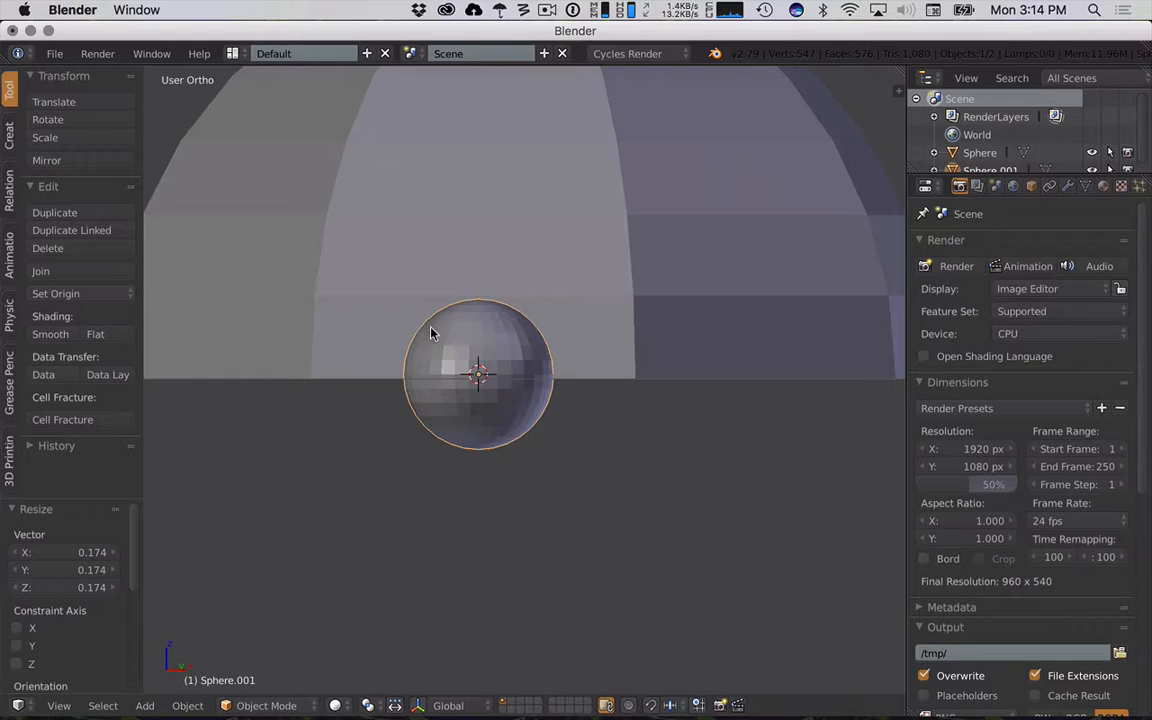
scroll(435, 394, up, 2)
shift+middle_drag(553, 406, 581, 411)
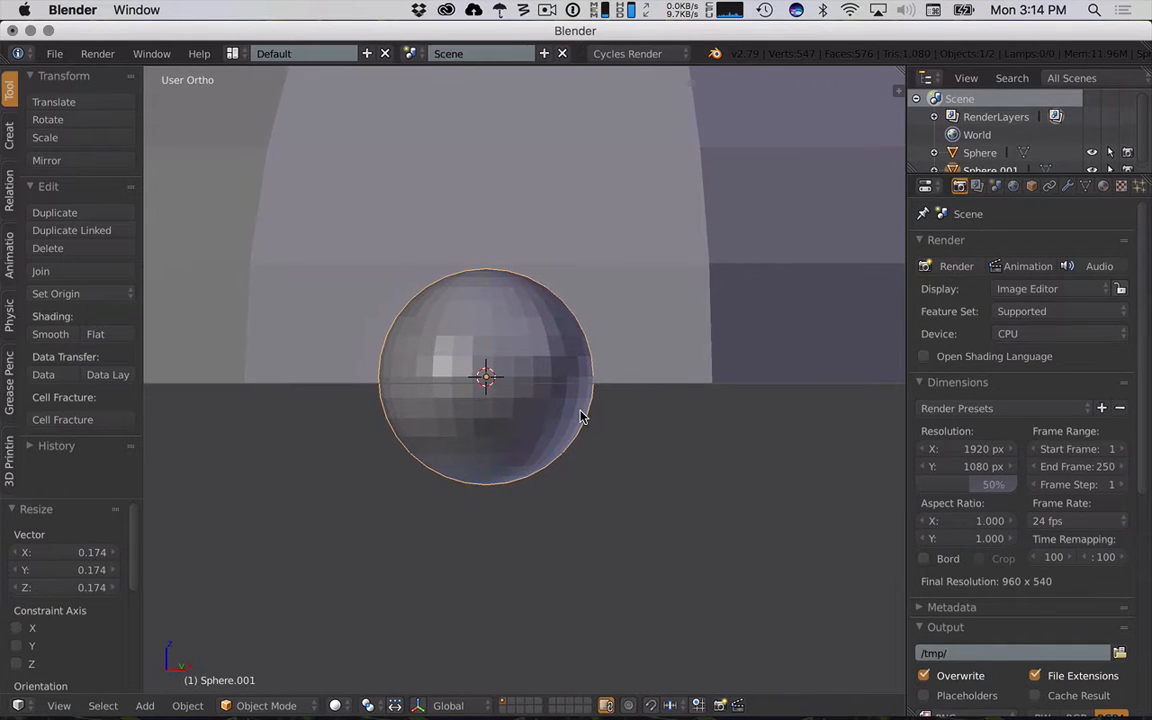
key(s)
key(y)
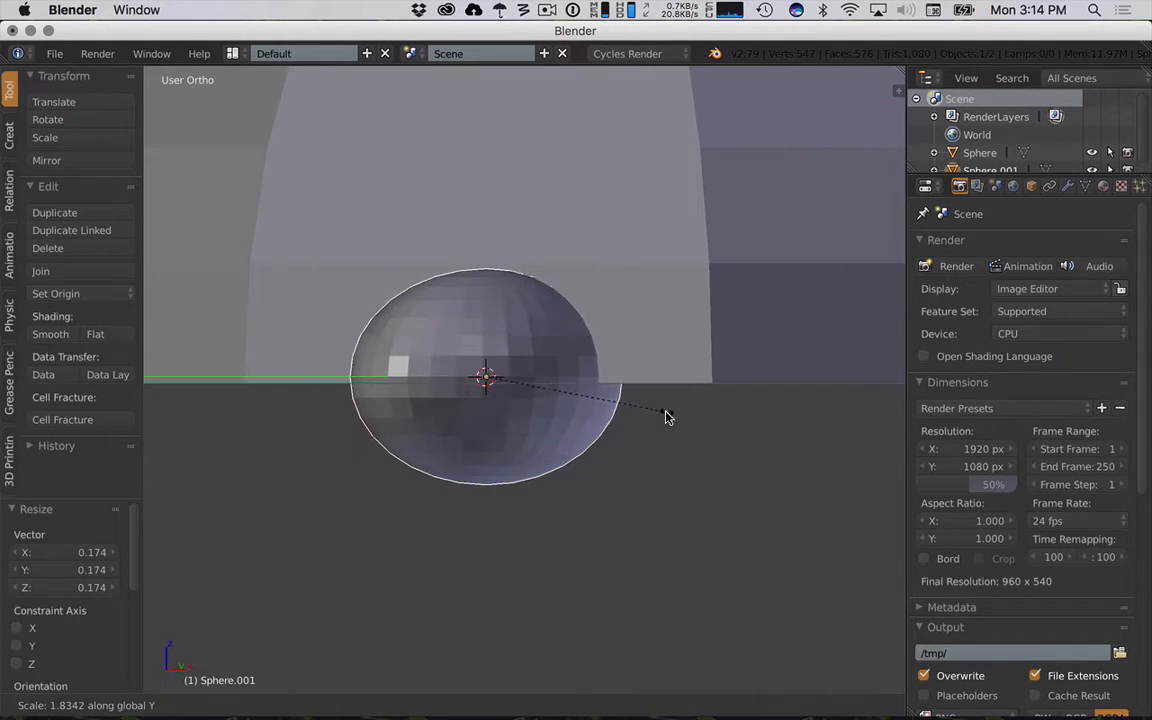
click(361, 387)
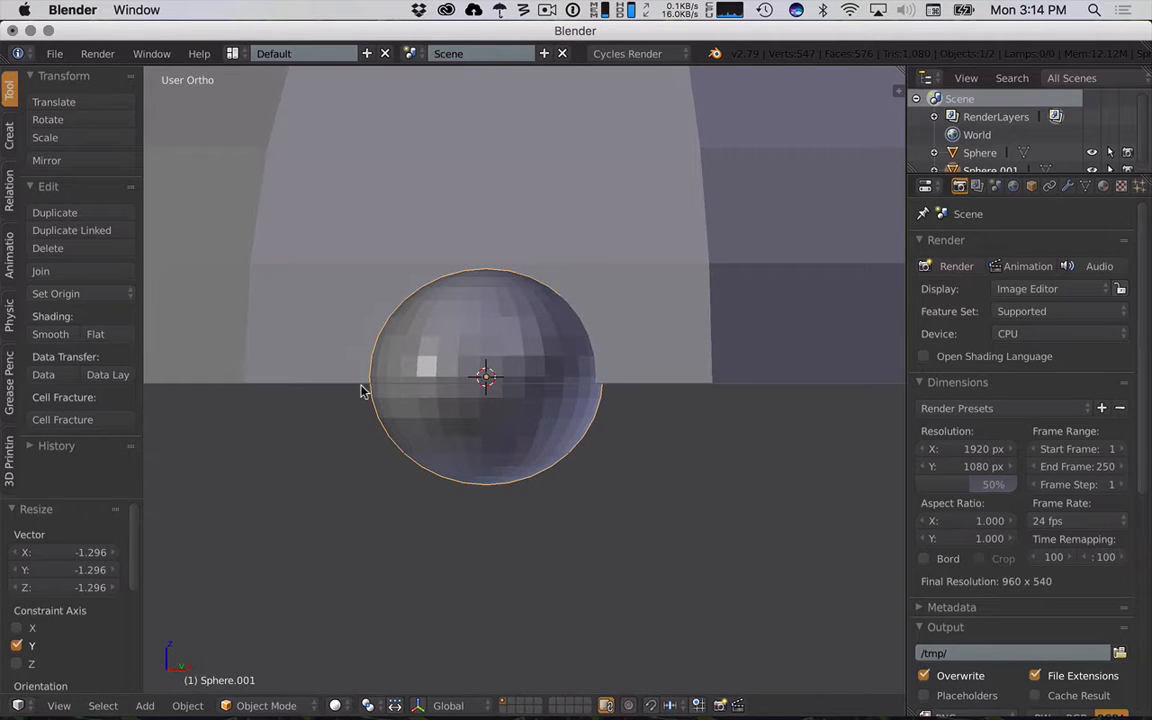
key(KP_1)
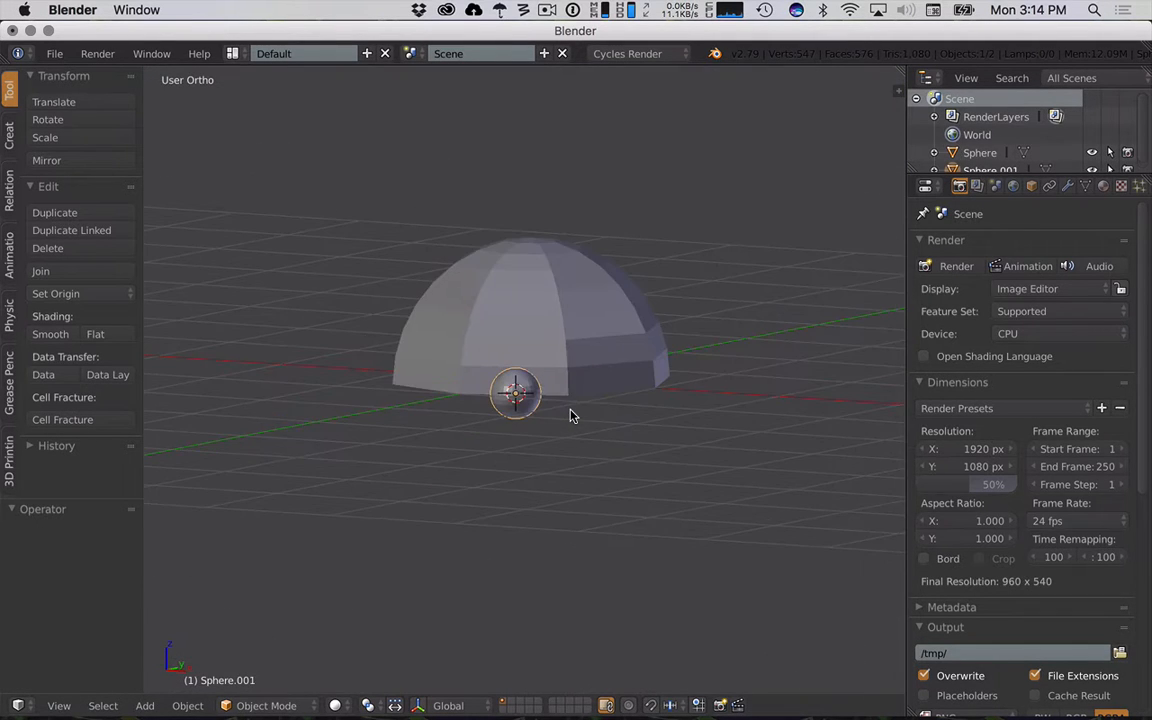
- Delete the small sphere at the dome's base edge
middle_drag(579, 416, 602, 480)
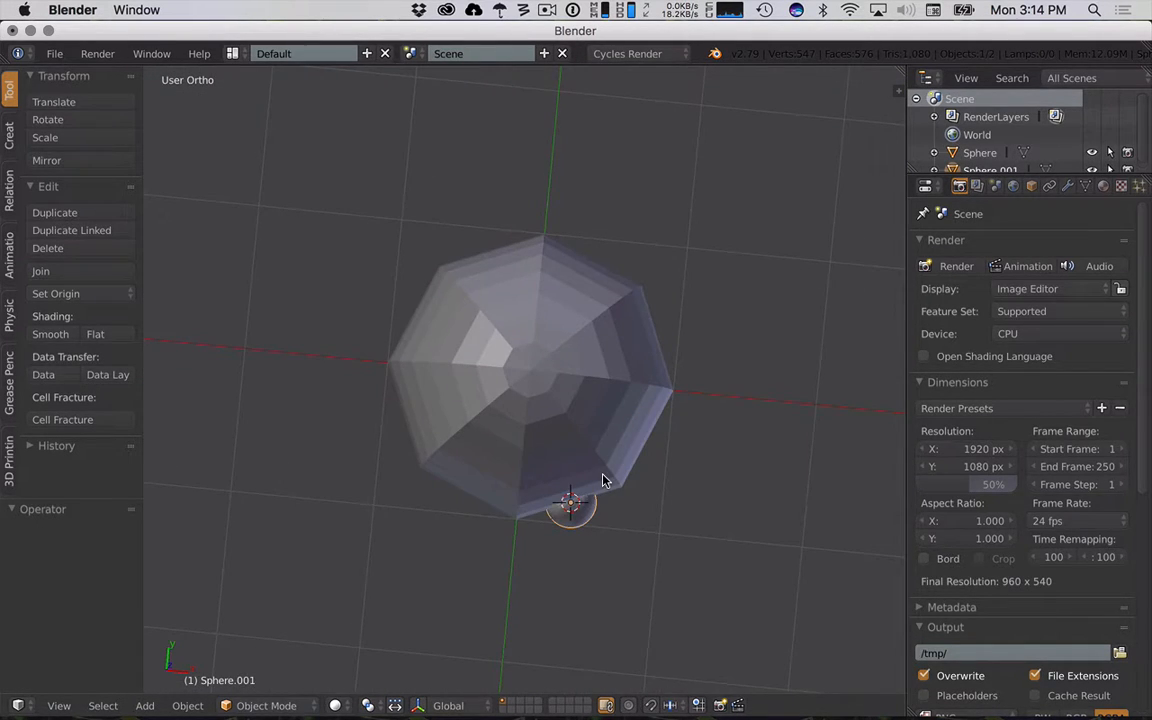
key(x)
click(576, 473)
- Rotate the dome about the Z axis by about -23.9° plus a 1.2° correction, aligning its flat sides with the X and Y axes
right_click(622, 435)
key(r)
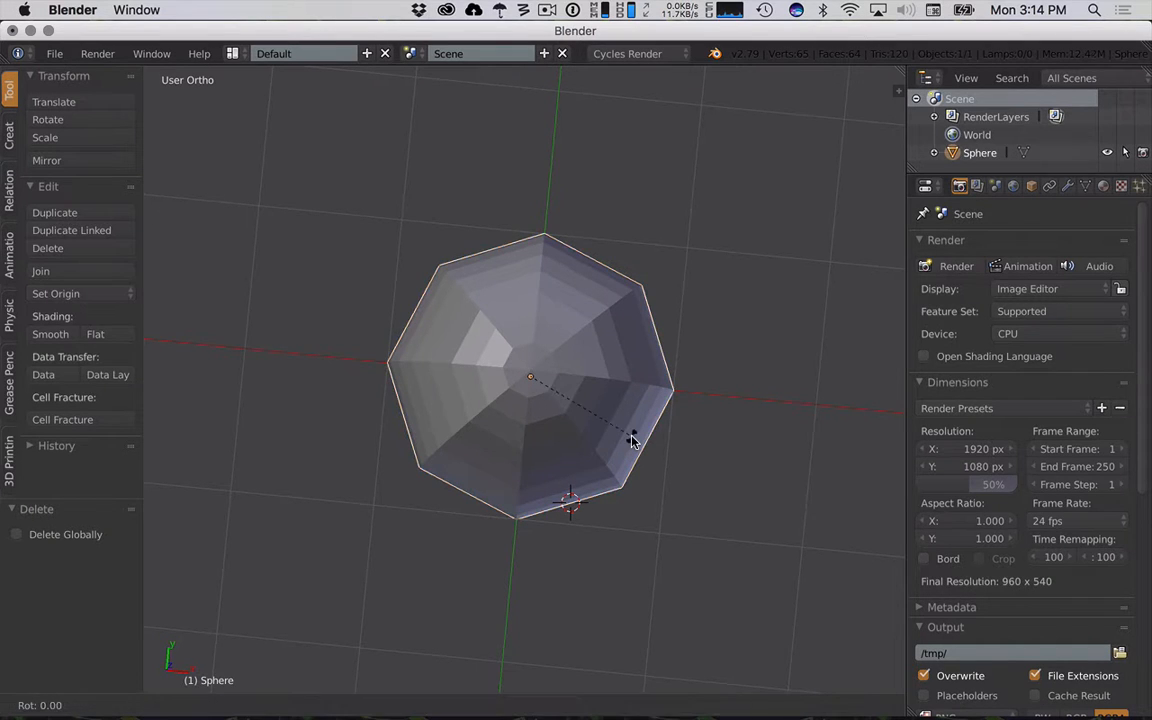
key(z)
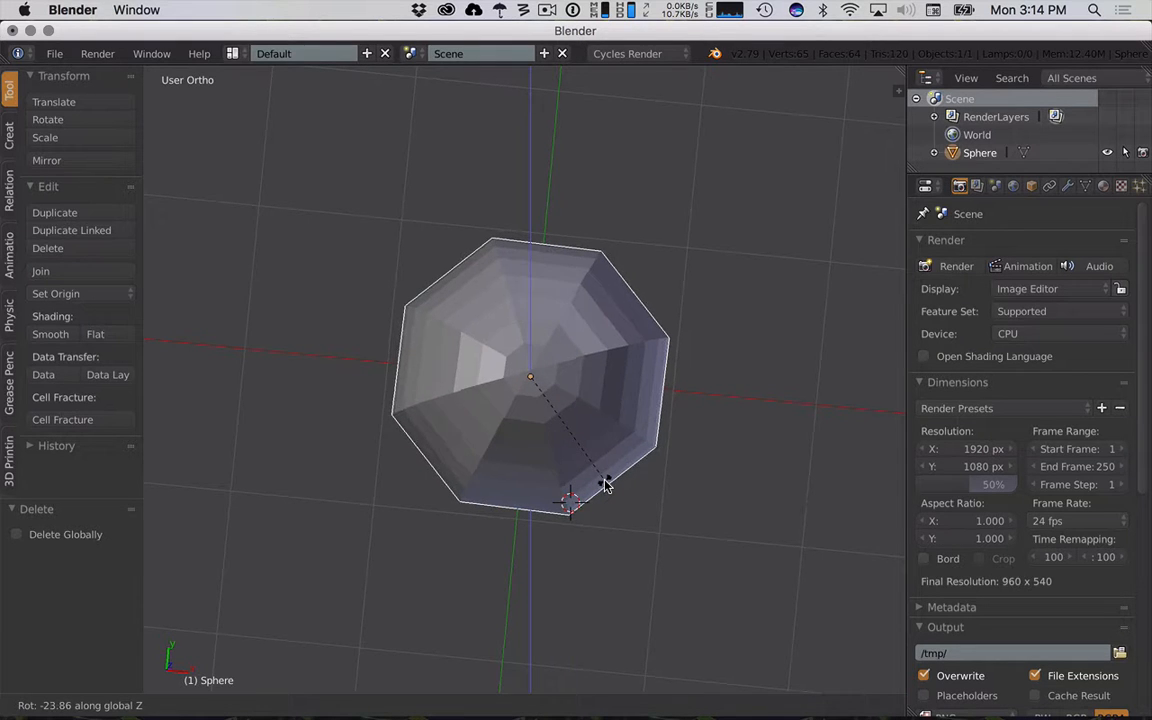
click(605, 484)
key(KP_7)
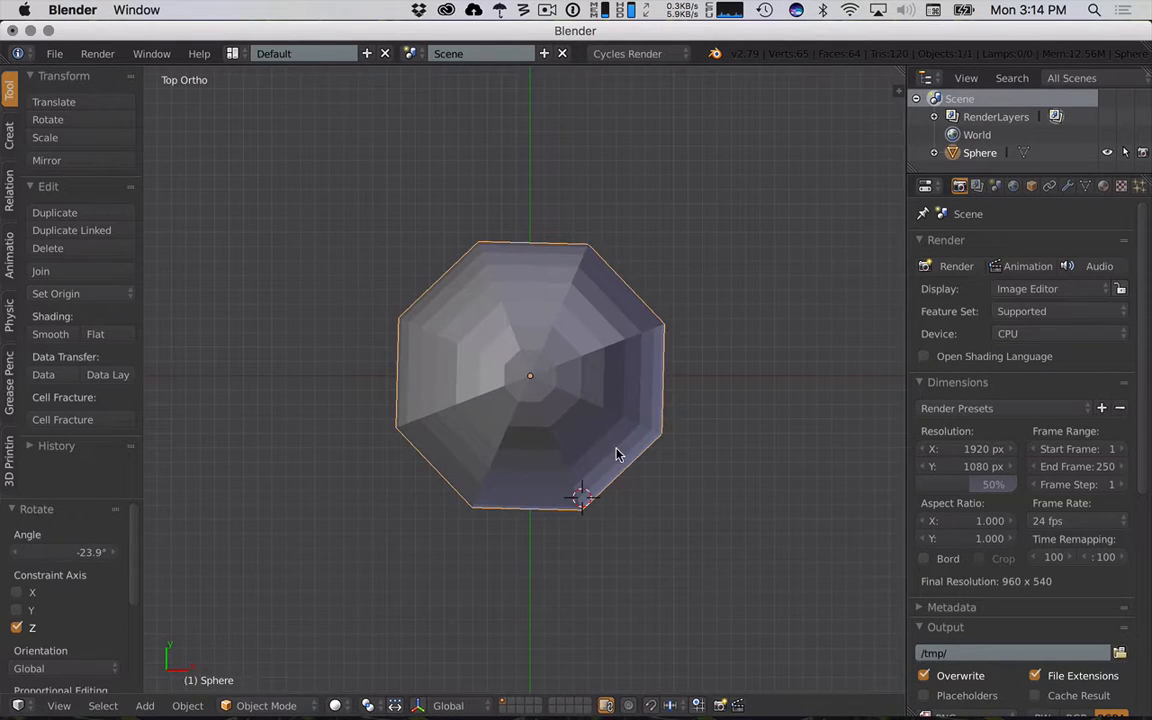
key(r)
key(z)
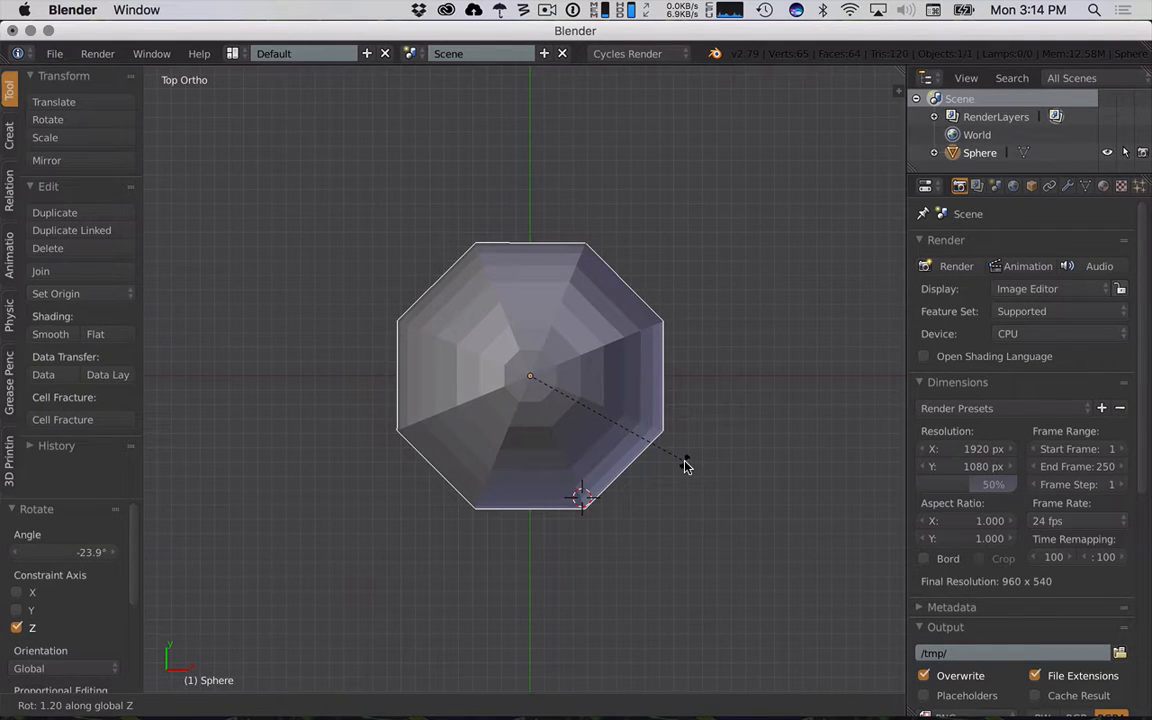
click(686, 465)
- Add a new 32-segment UV sphere at the dome's front base edge and scale it down to about 0.146
middle_drag(604, 532, 607, 483)
key(shift+a)
mouse_move(607, 428)
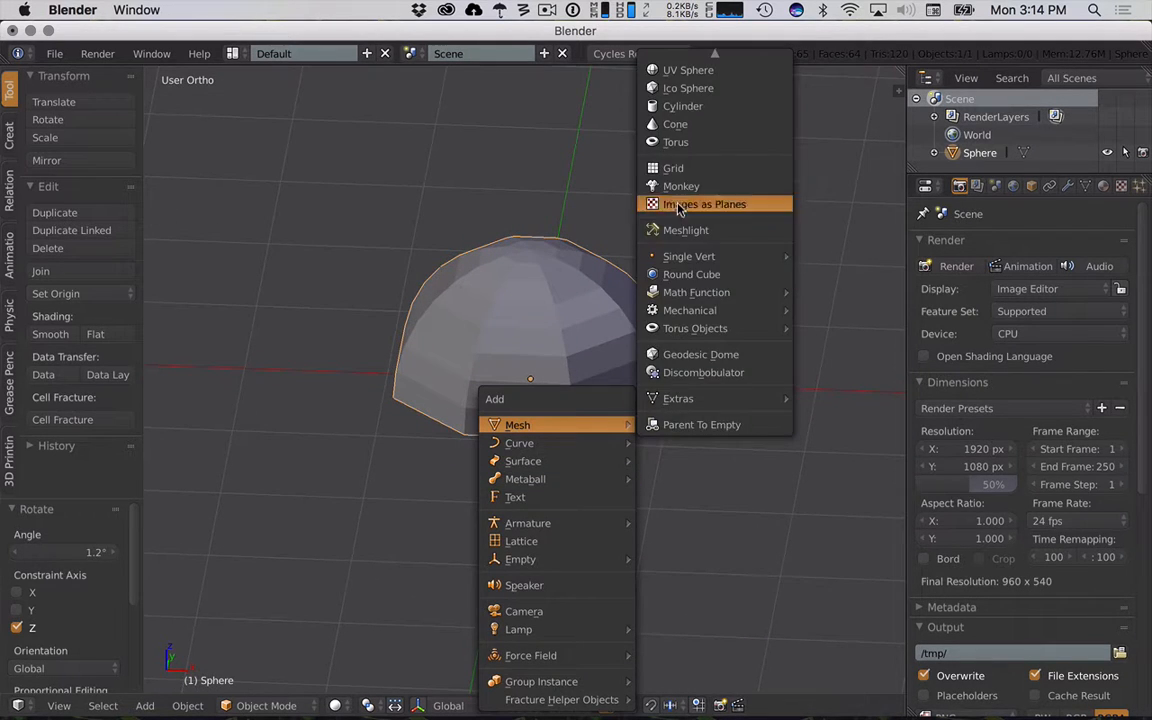
mouse_move(676, 52)
click(670, 115)
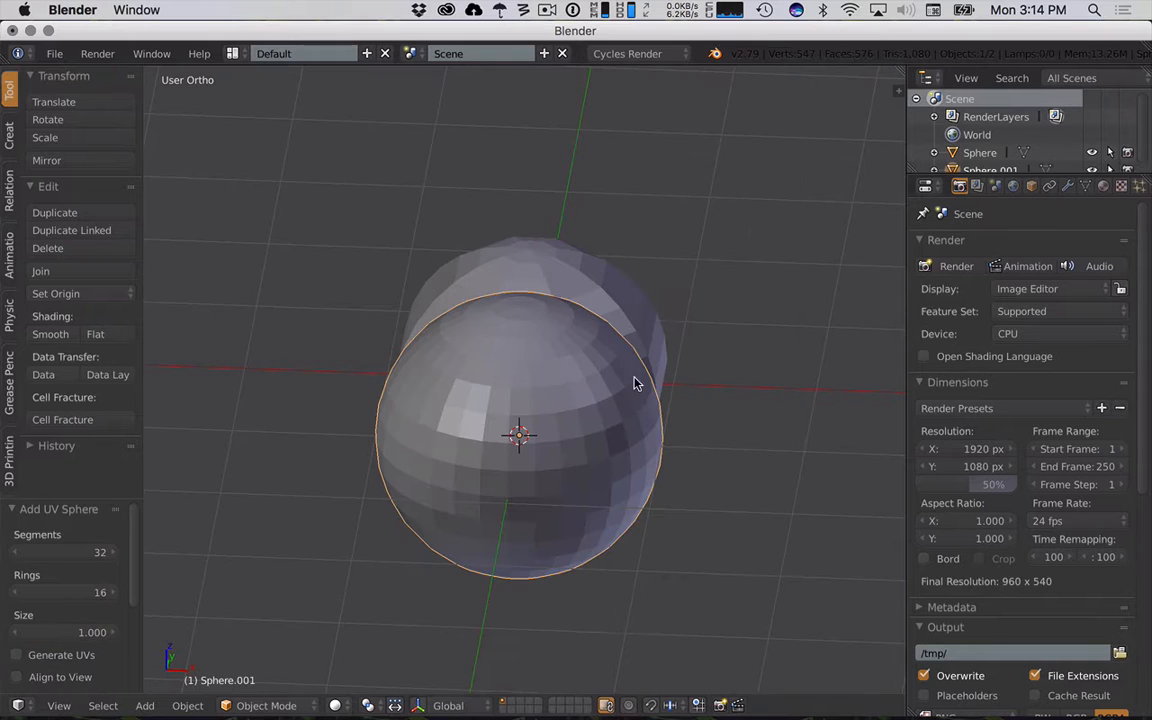
key(s)
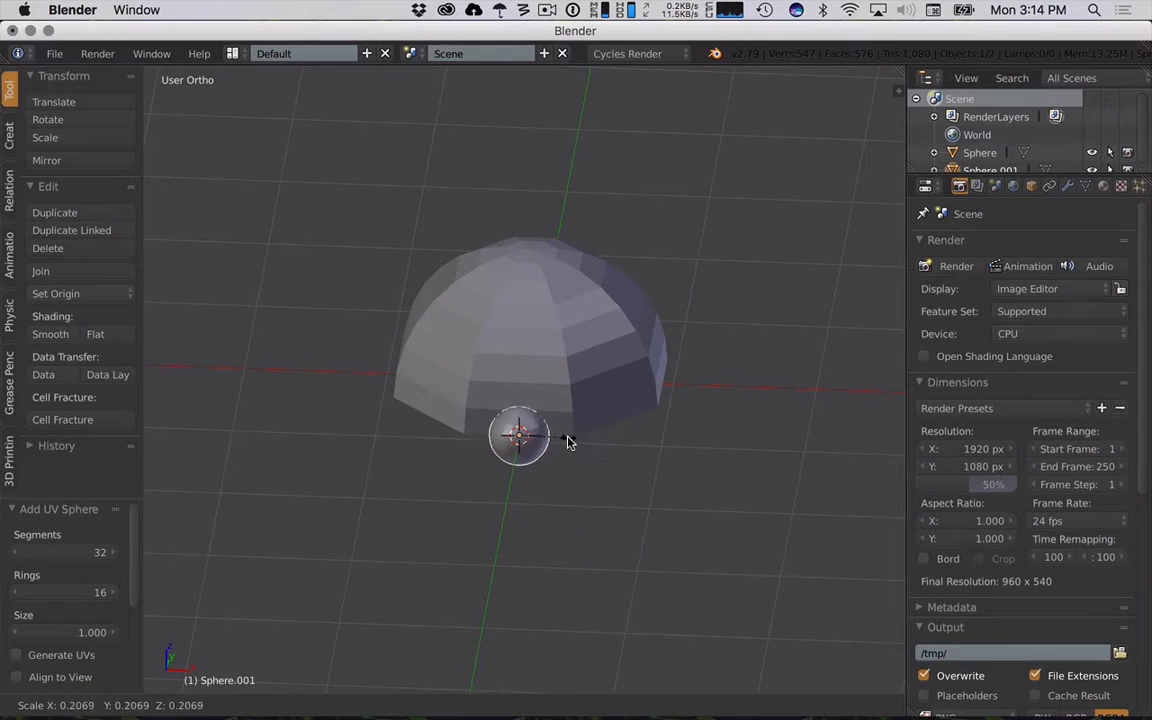
click(556, 441)
- Stretch the small sphere along the X axis by a factor of about 2.518 to span the dome's front panel in front view
middle_drag(553, 440, 556, 446)
key(KP_3)
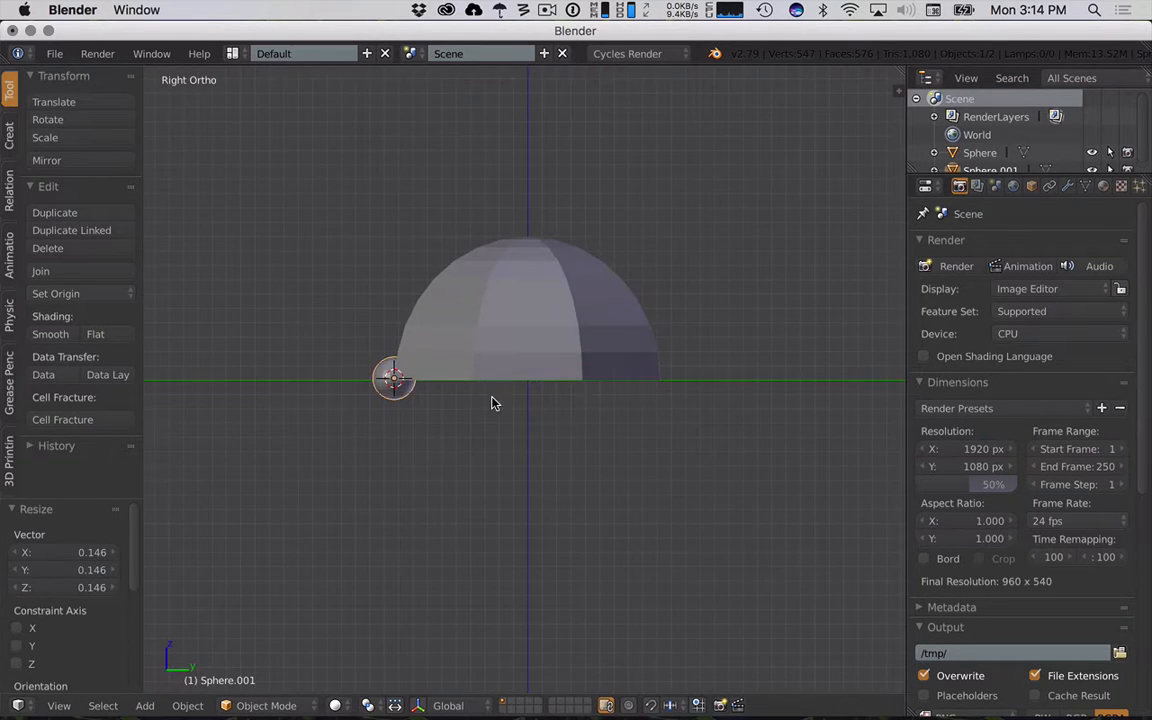
scroll(492, 396, up, 3)
key(KP_1)
scroll(607, 422, up, 4)
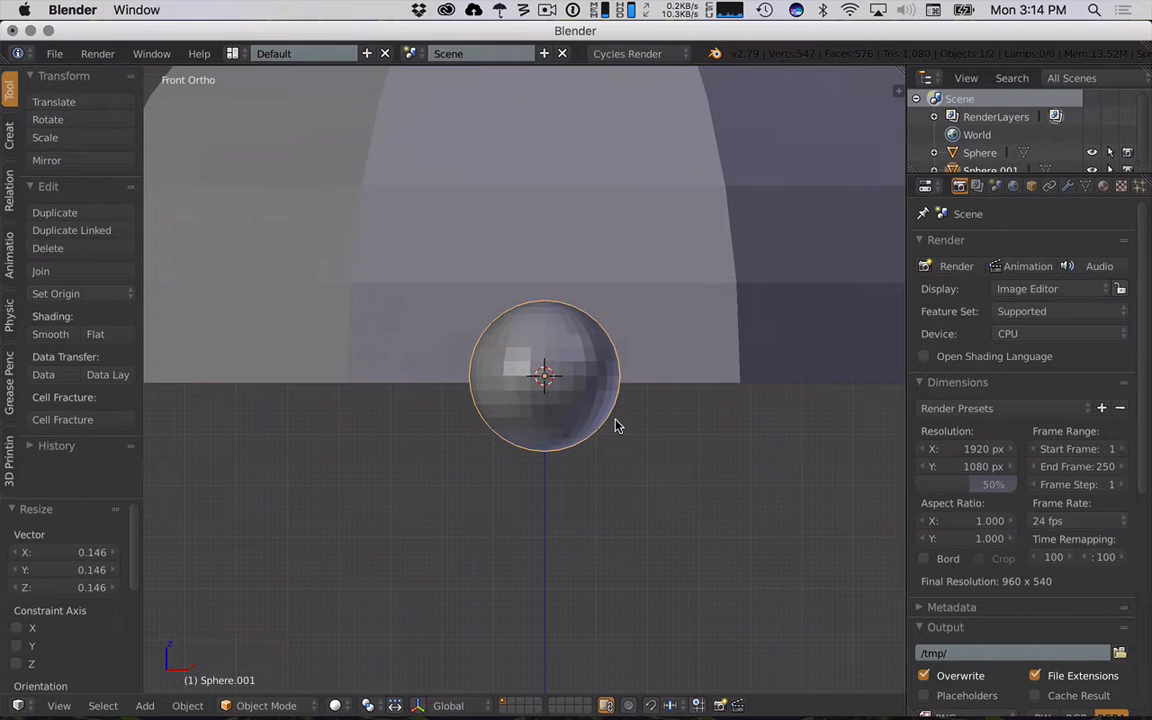
key(s)
key(x)
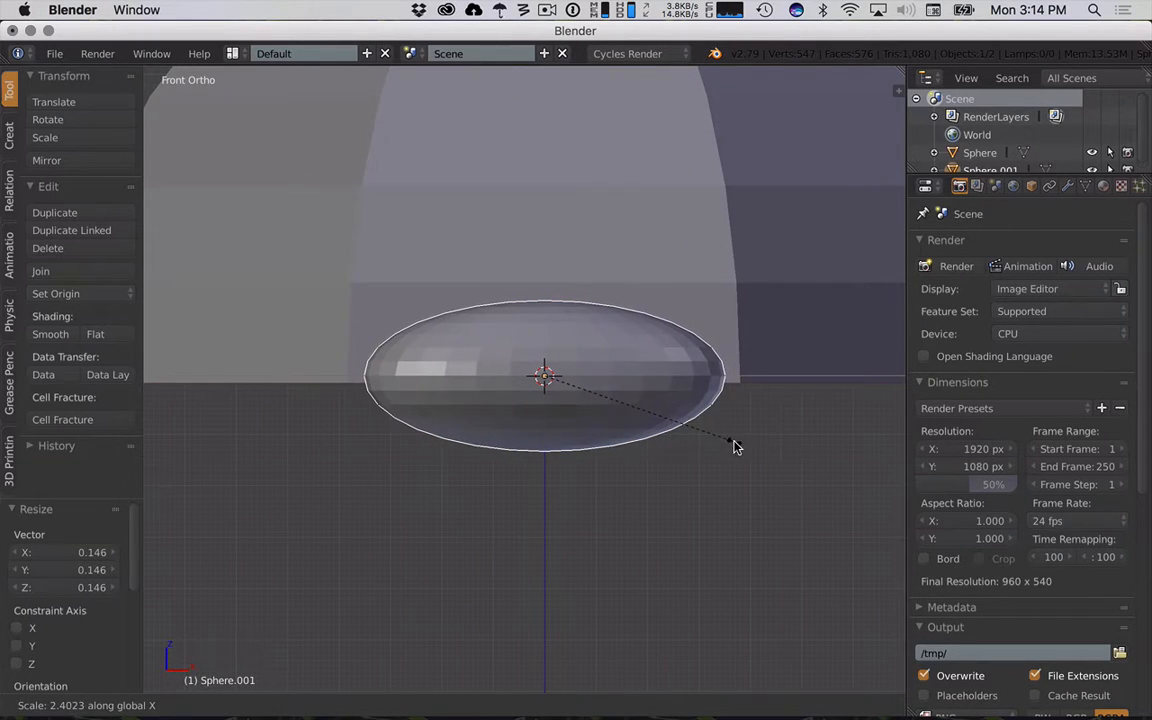
click(744, 449)
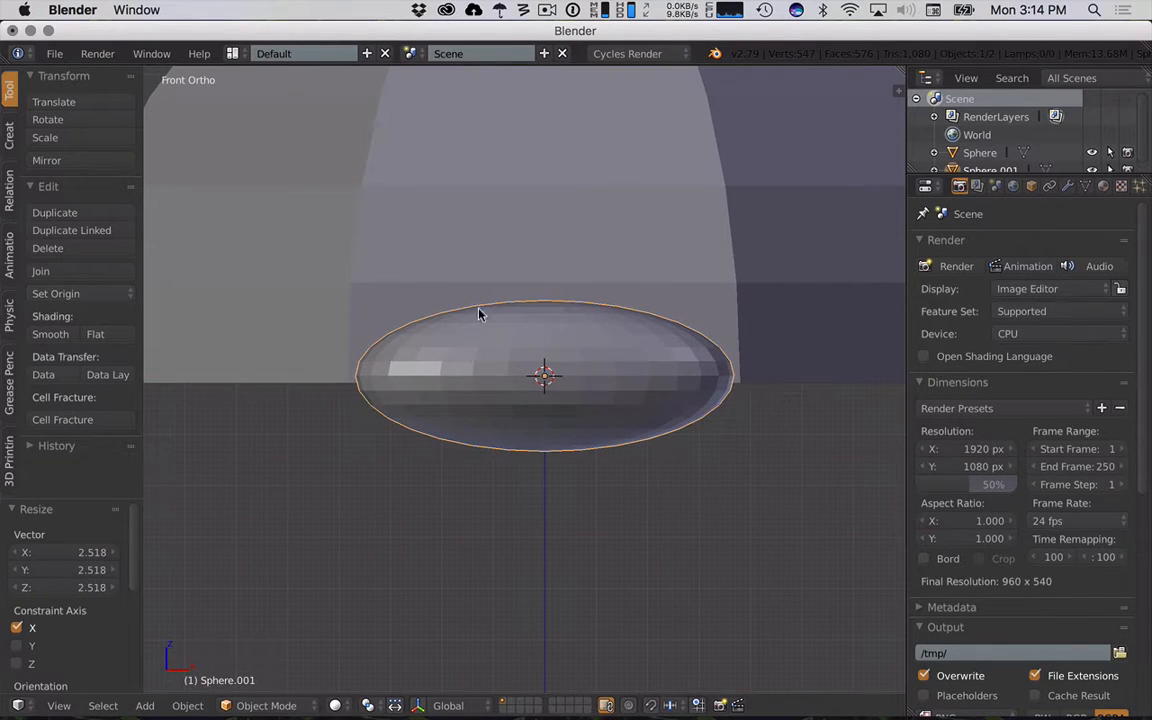
- Stretch the small sphere along the X axis by a further factor of about 1.048
key(s)
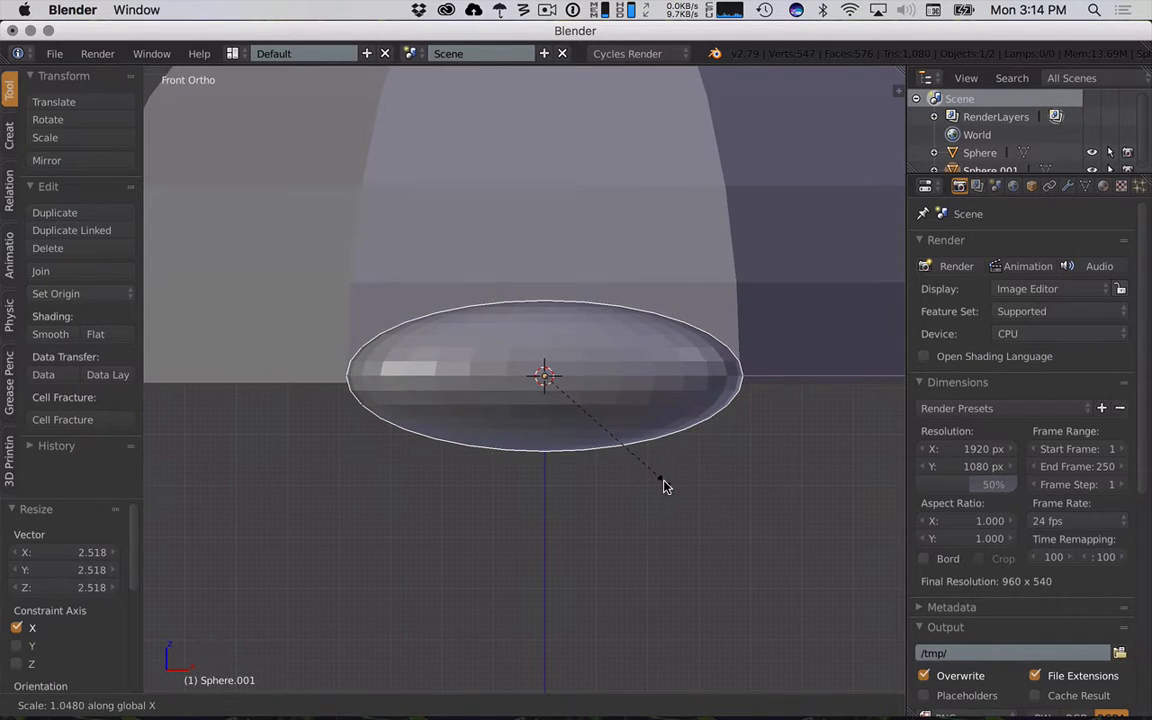
click(665, 484)
middle_drag(725, 469, 495, 317)
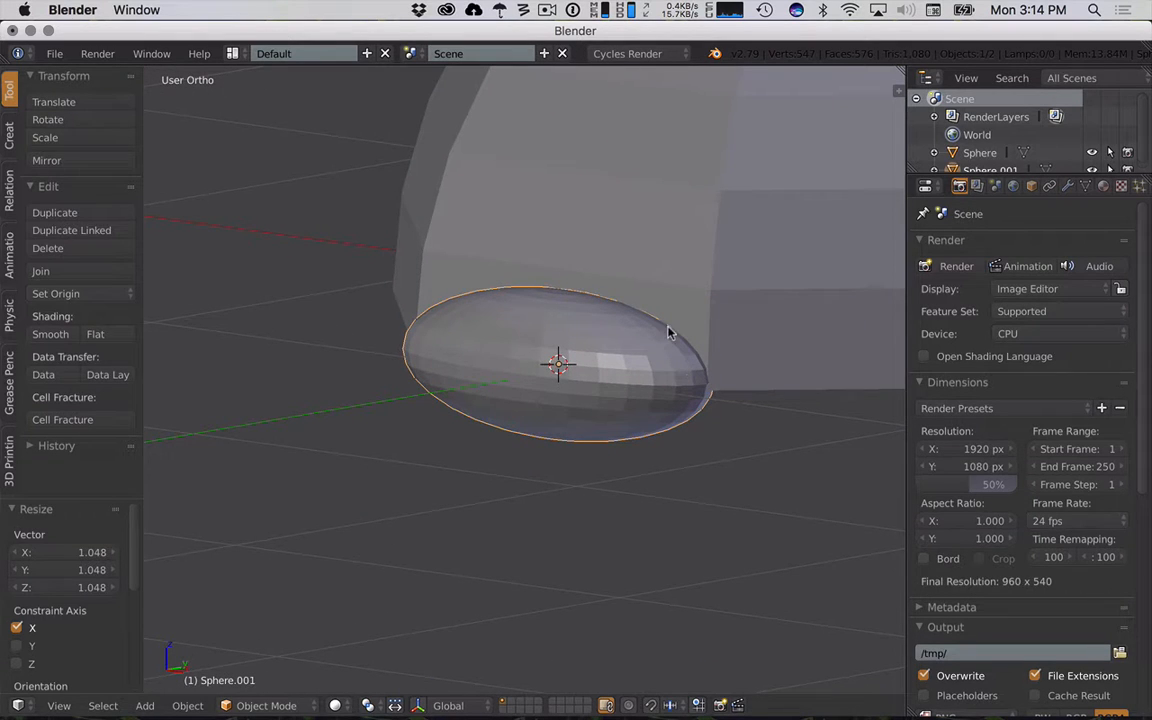
- Add a Boolean modifier to the dome, keep its operation at Intersect, and widen the modifier settings area
right_click(703, 305)
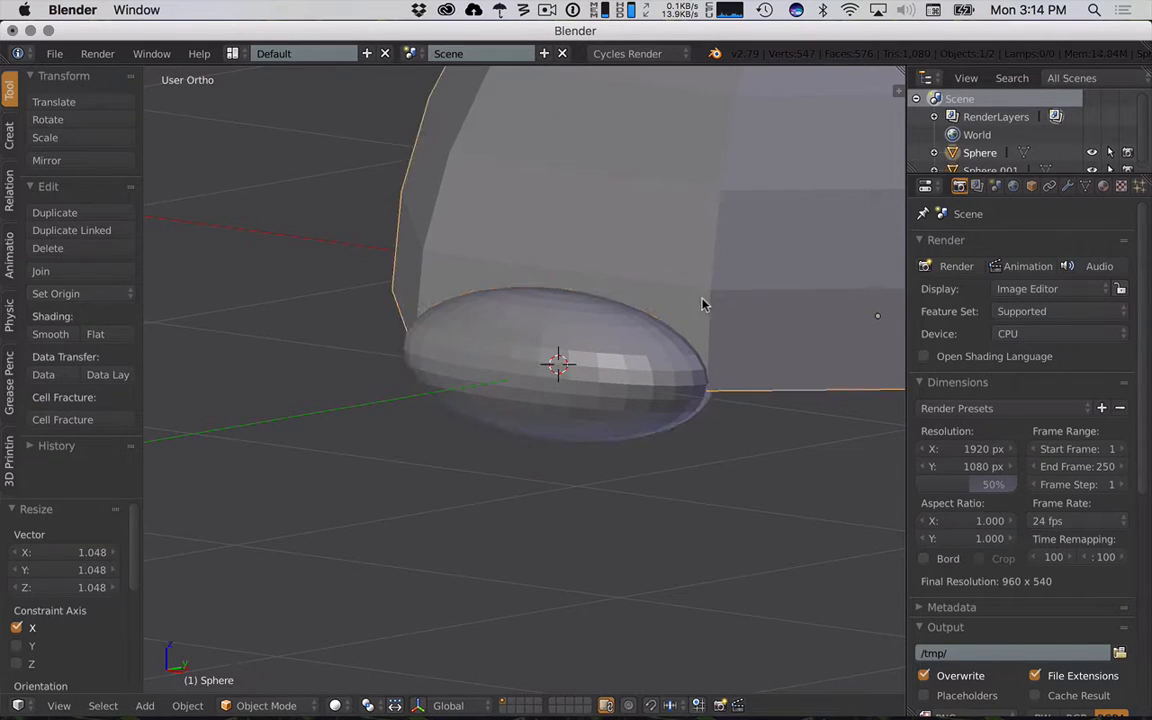
click(1067, 186)
click(1040, 254)
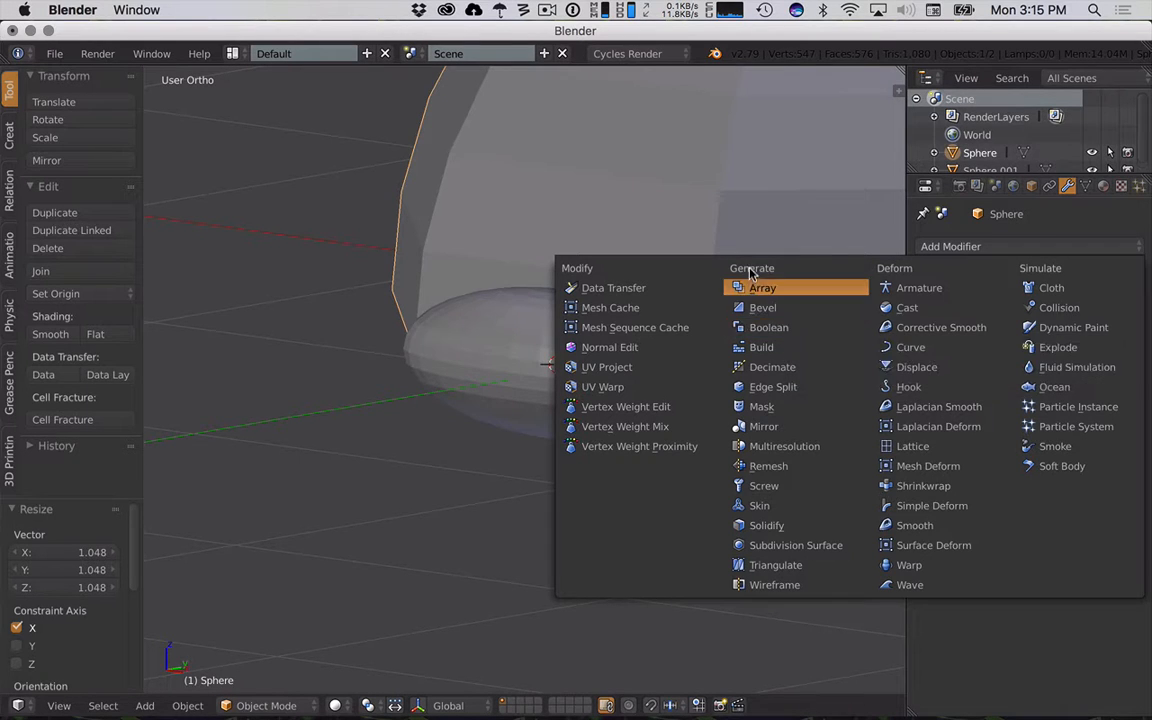
click(790, 328)
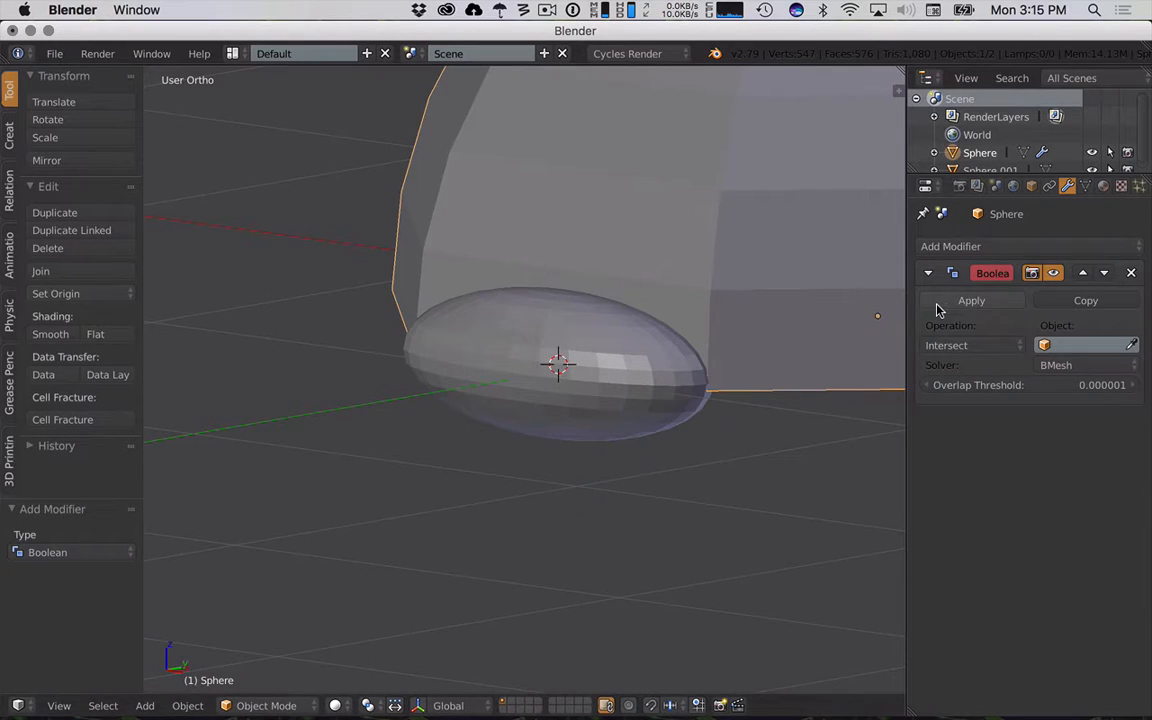
drag(904, 306, 810, 305)
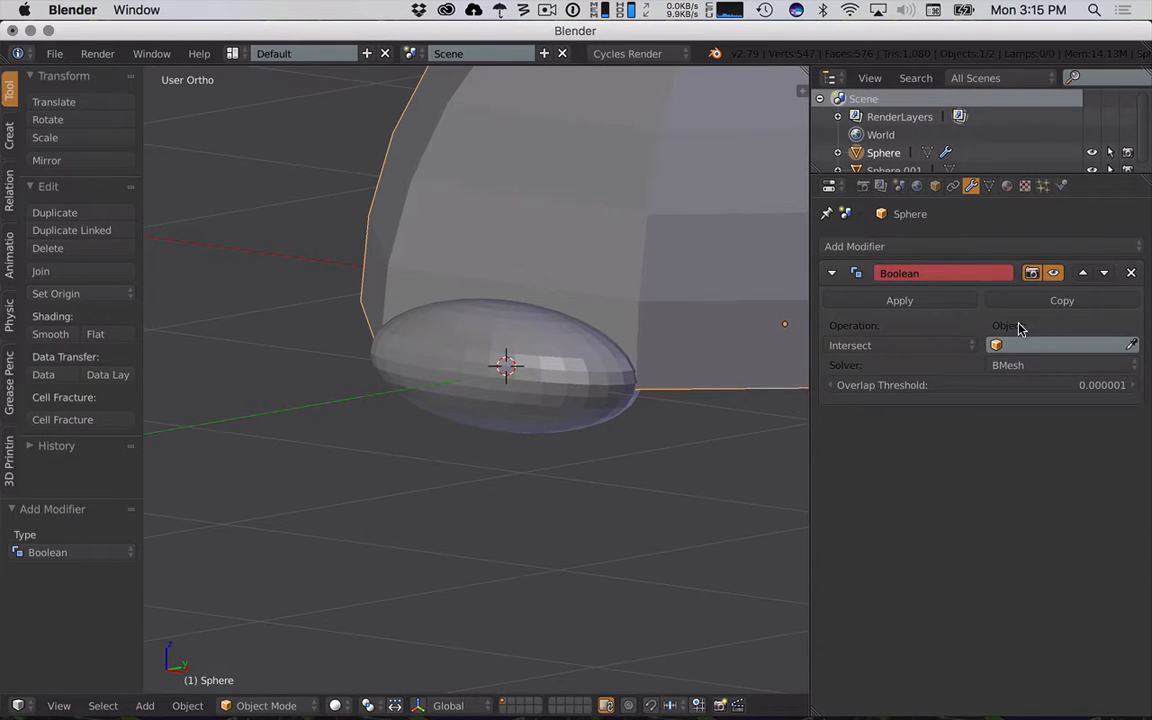
click(880, 346)
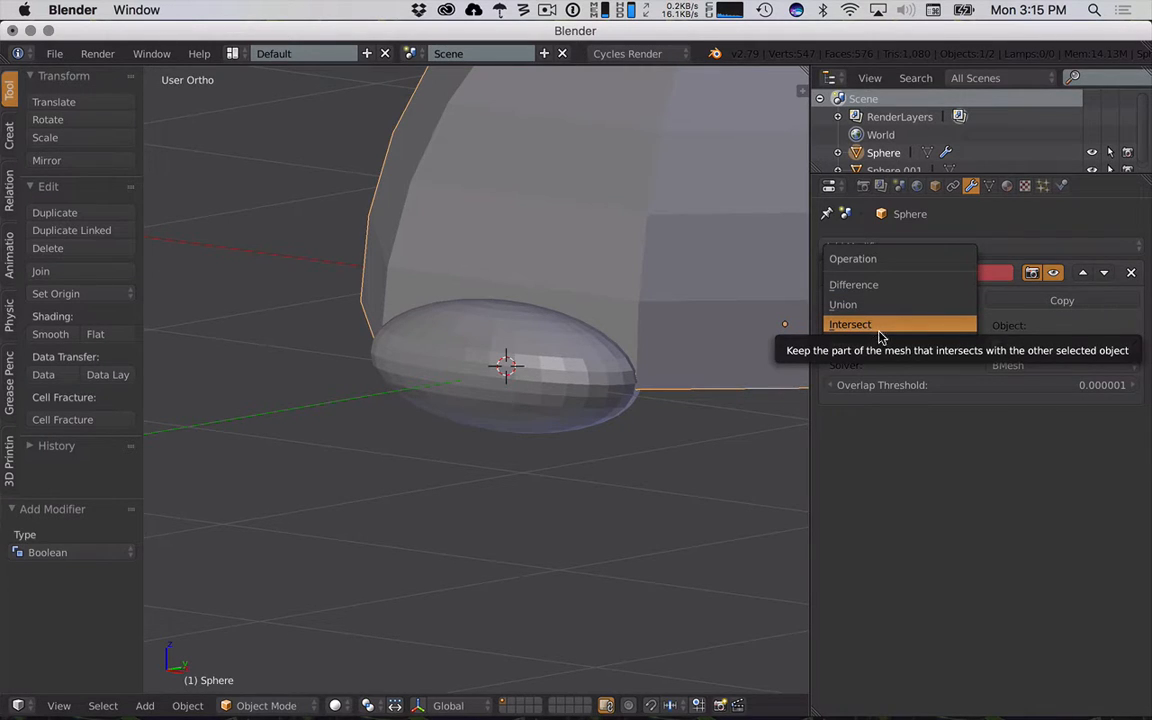
click(875, 328)
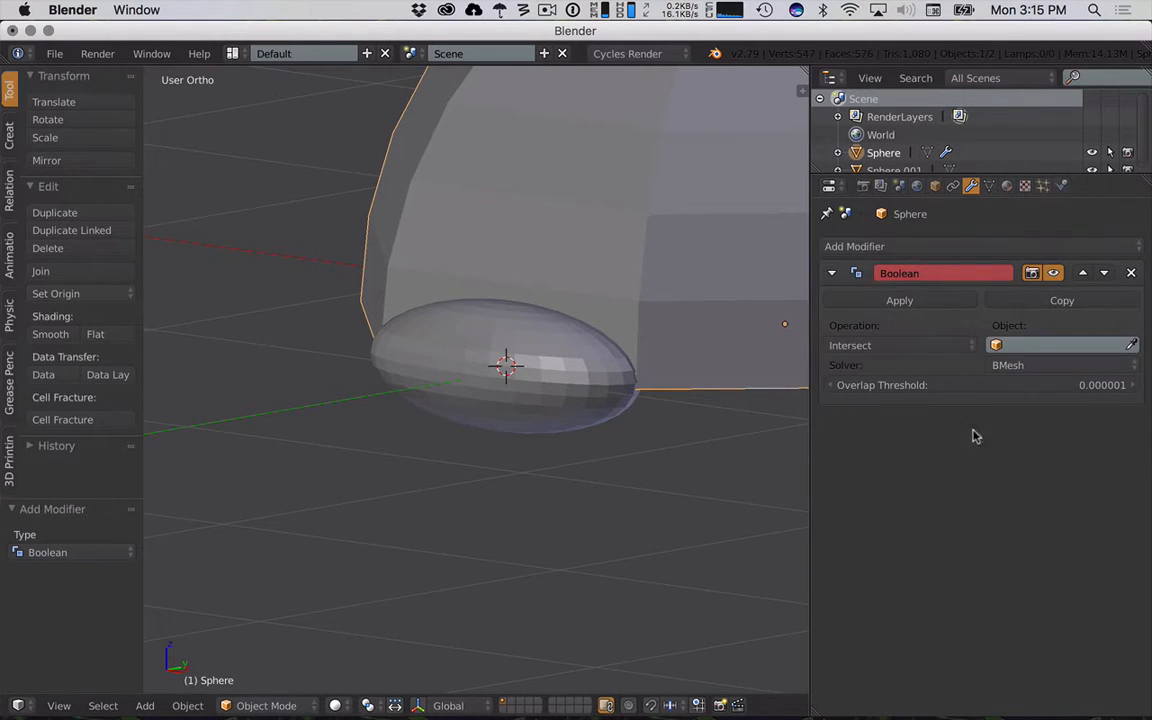
click(1012, 350)
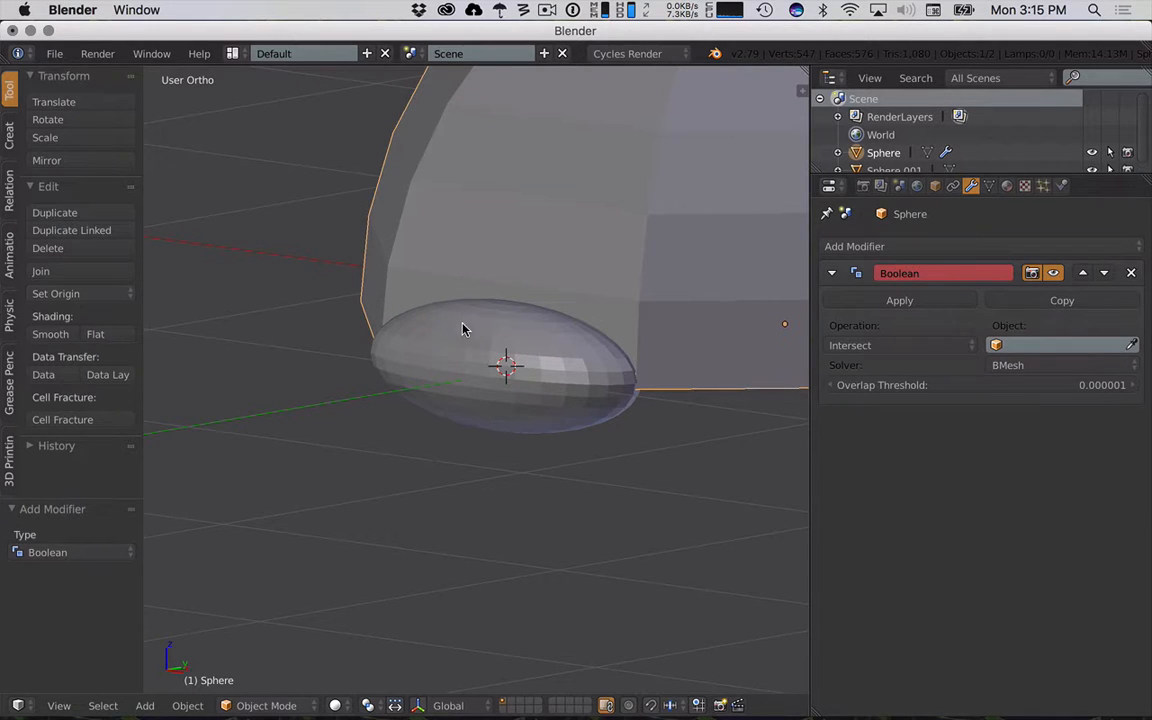
- Duplicate the stretched small sphere and move the copy about -2.379 along the Y axis, away from the dome
right_click(503, 368)
scroll(535, 393, down, 6)
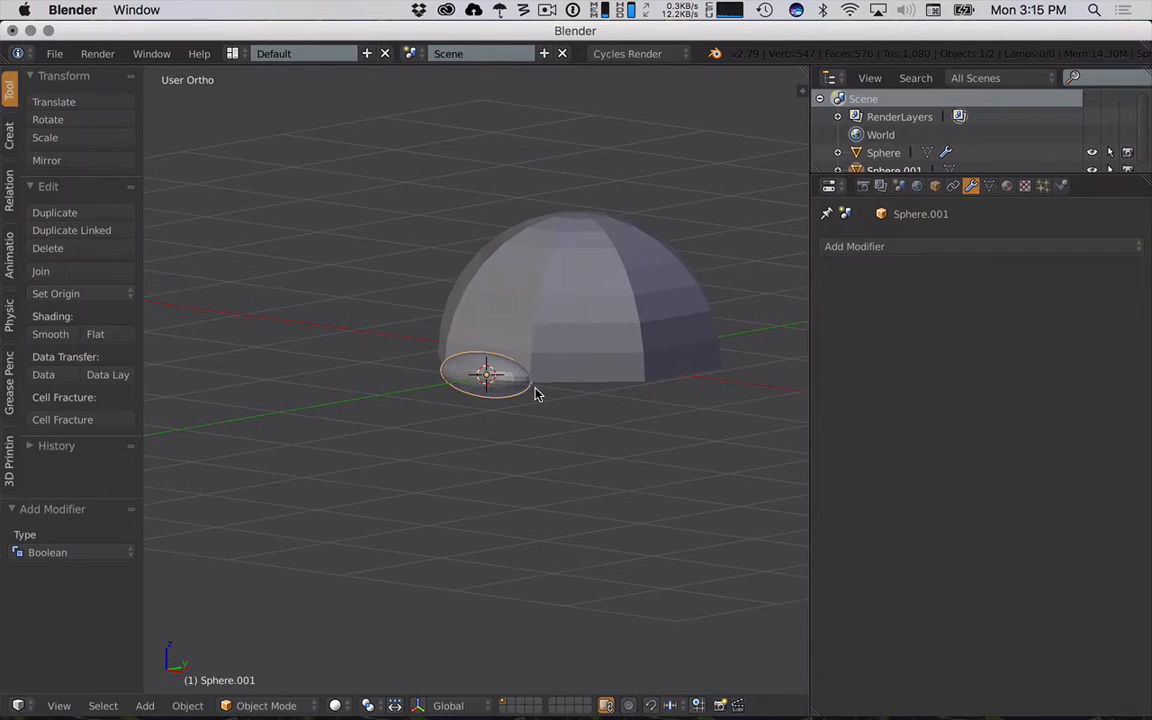
key(shift+d)
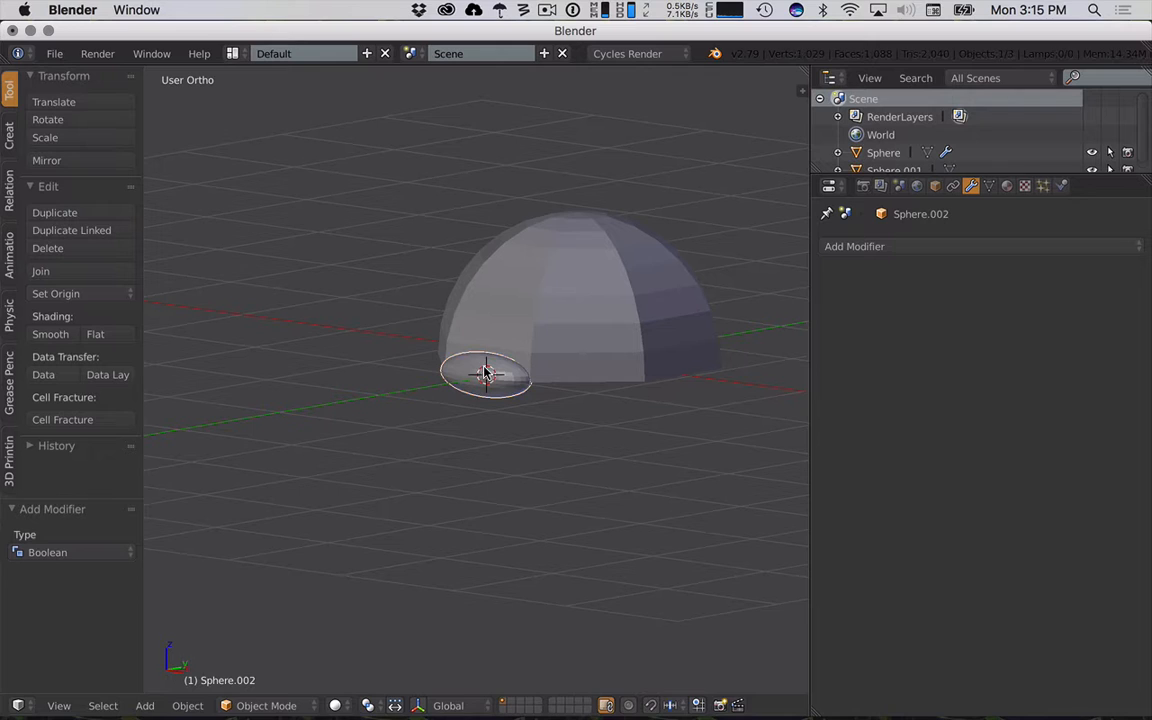
key(y)
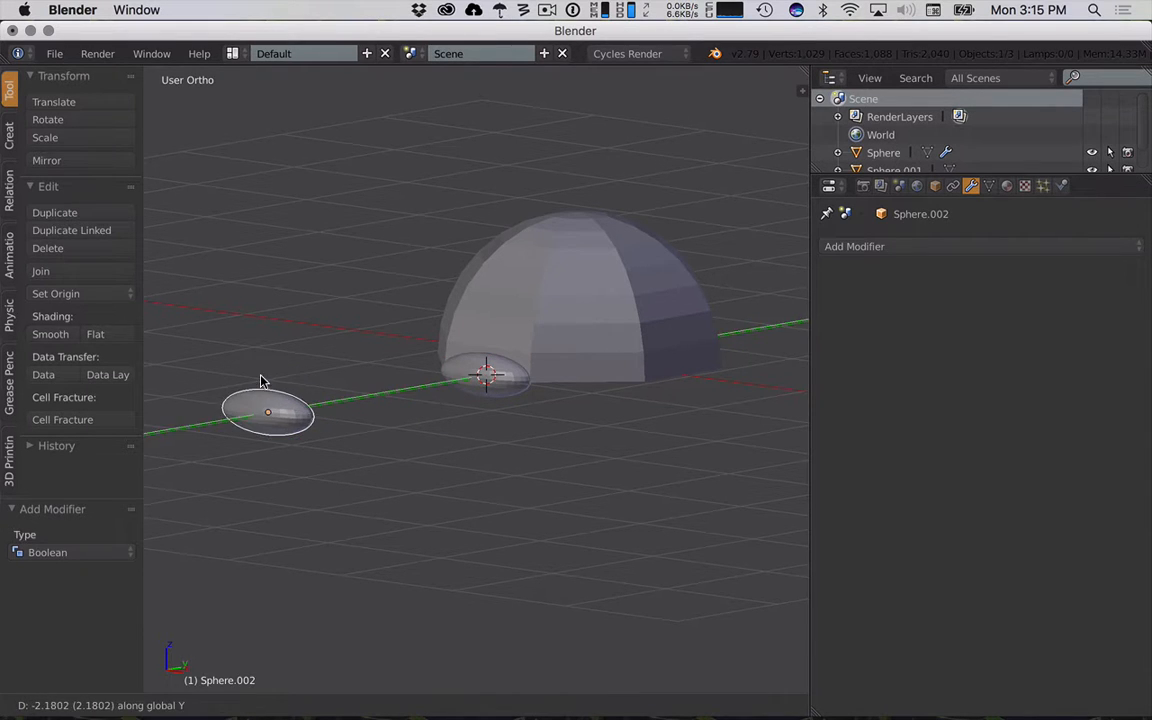
click(261, 381)
- Set the dome's Boolean modifier to Difference with Sphere.001 as its object and apply it
right_click(514, 352)
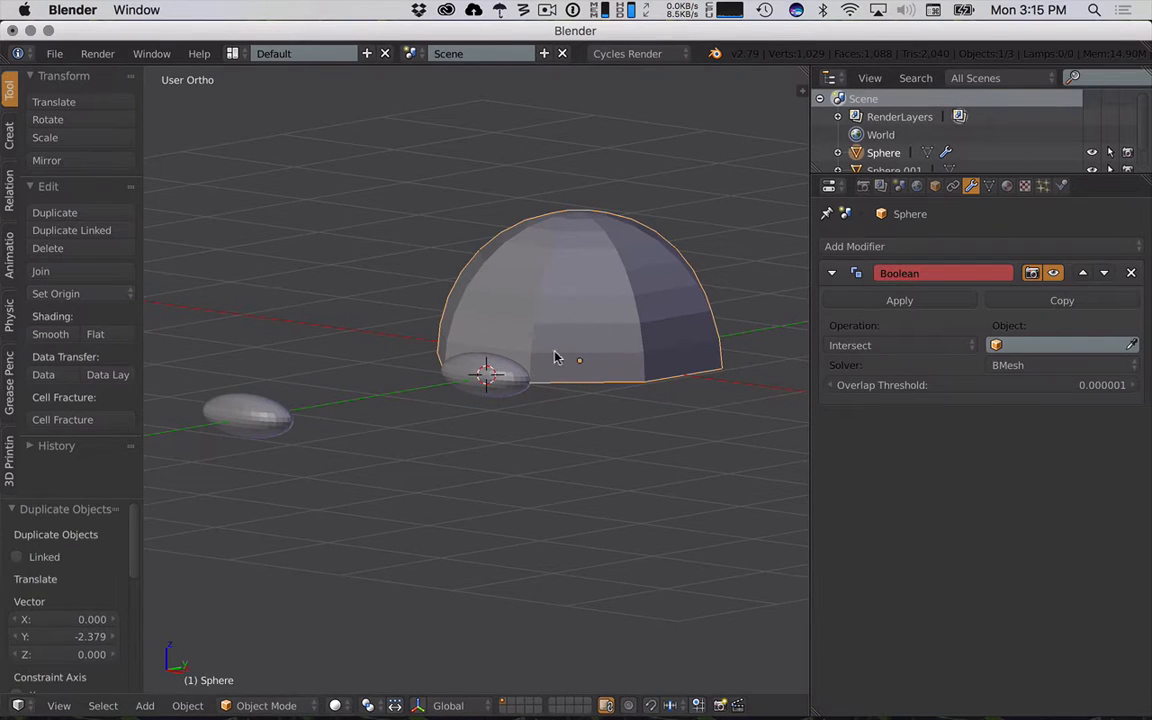
right_click(512, 380)
right_click(673, 320)
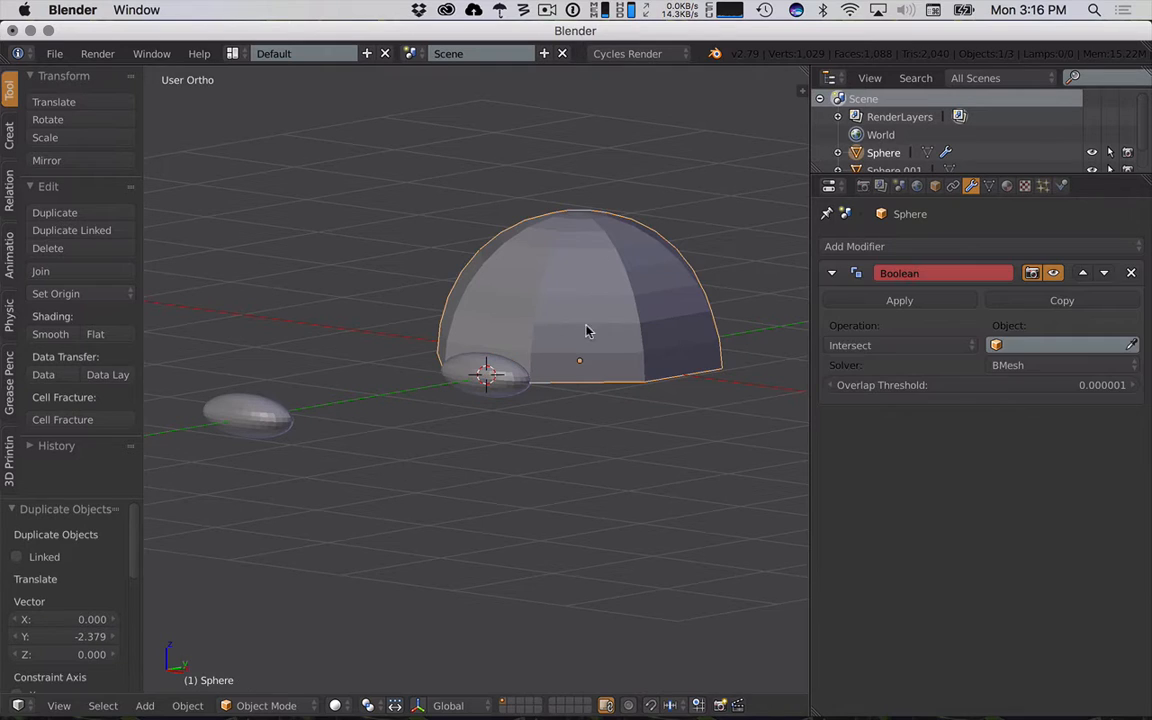
click(996, 345)
click(990, 371)
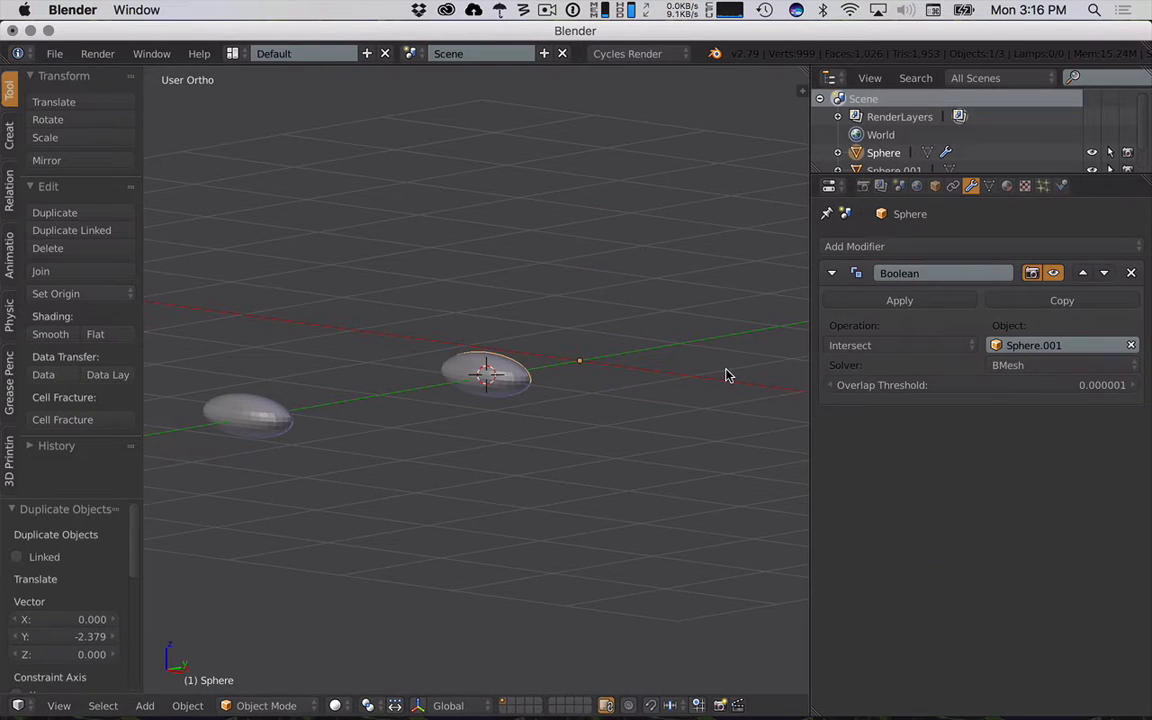
click(898, 345)
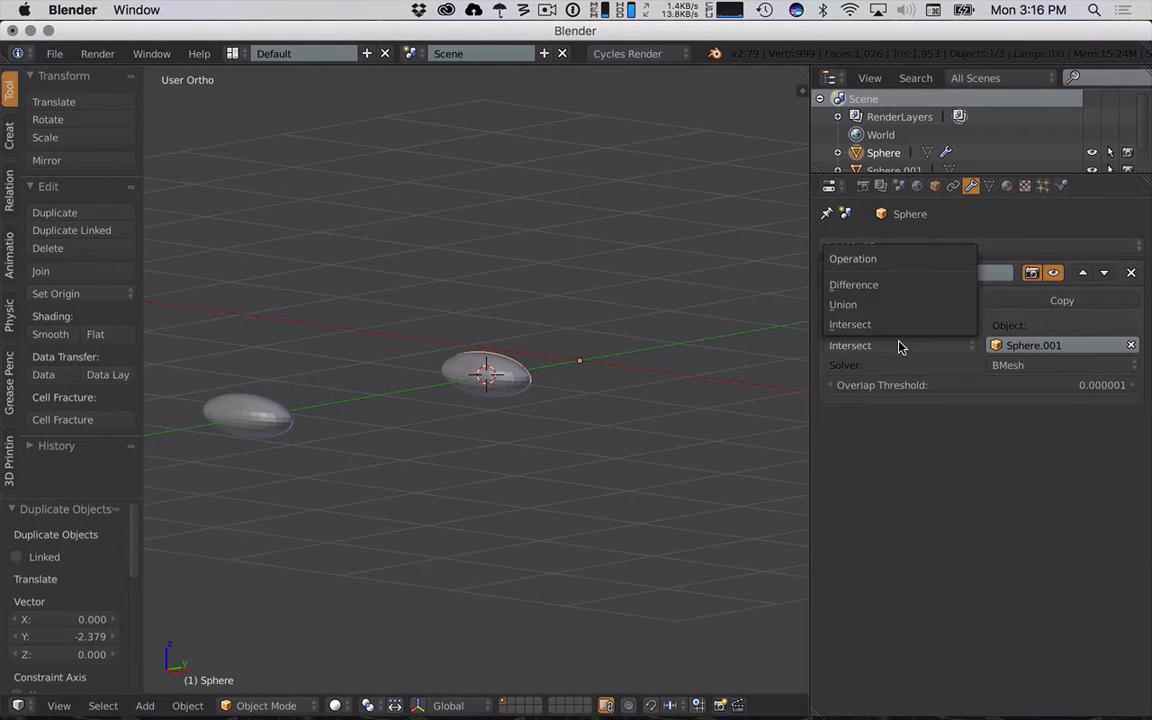
click(898, 288)
scroll(605, 380, up, 5)
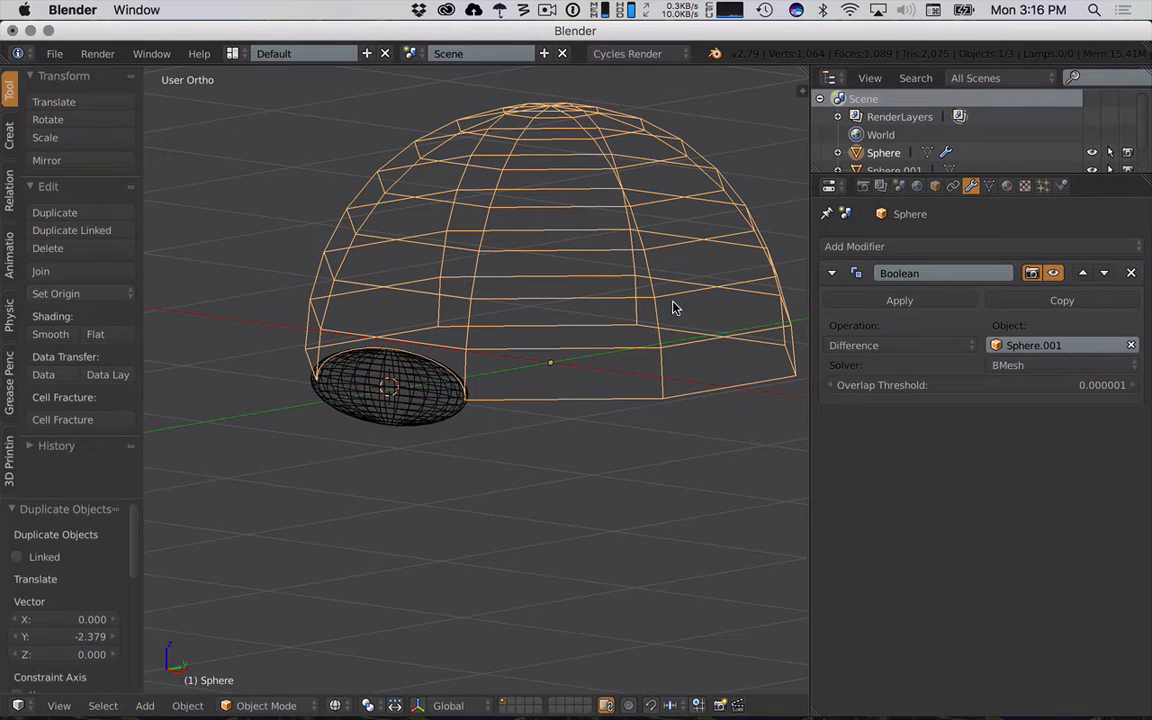
click(898, 308)
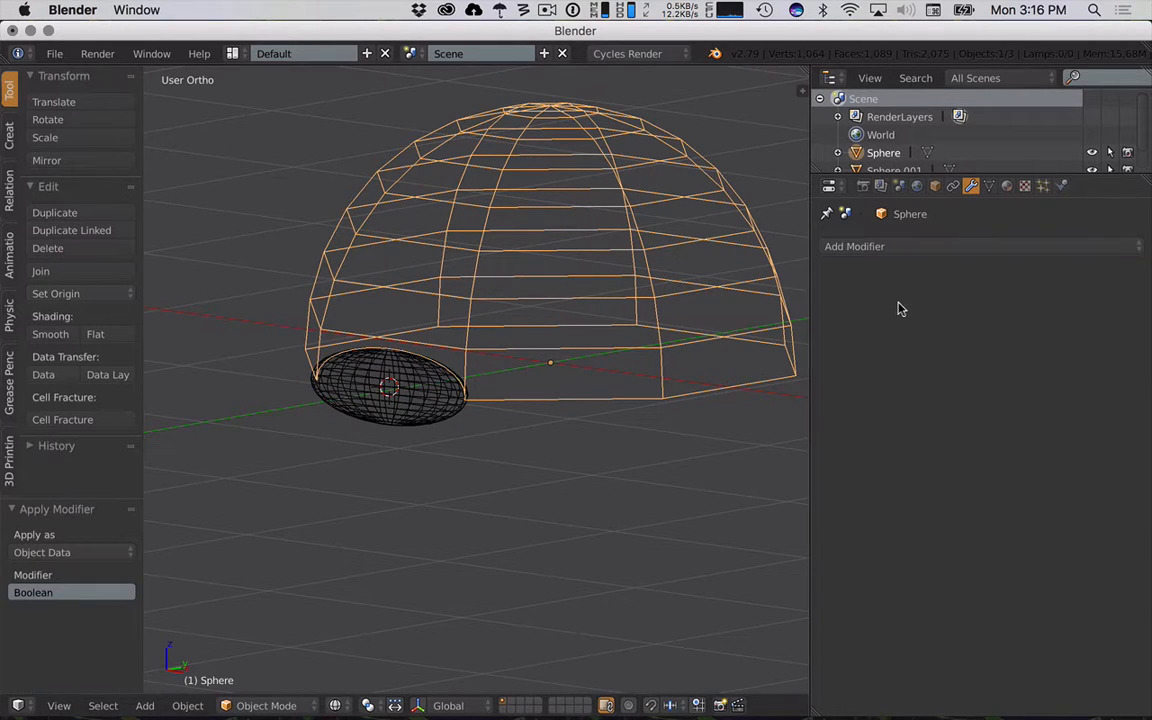
- Hide the small cutting sphere in solid shading and examine the opening at the base of the dome's front panel
key(z)
right_click(447, 393)
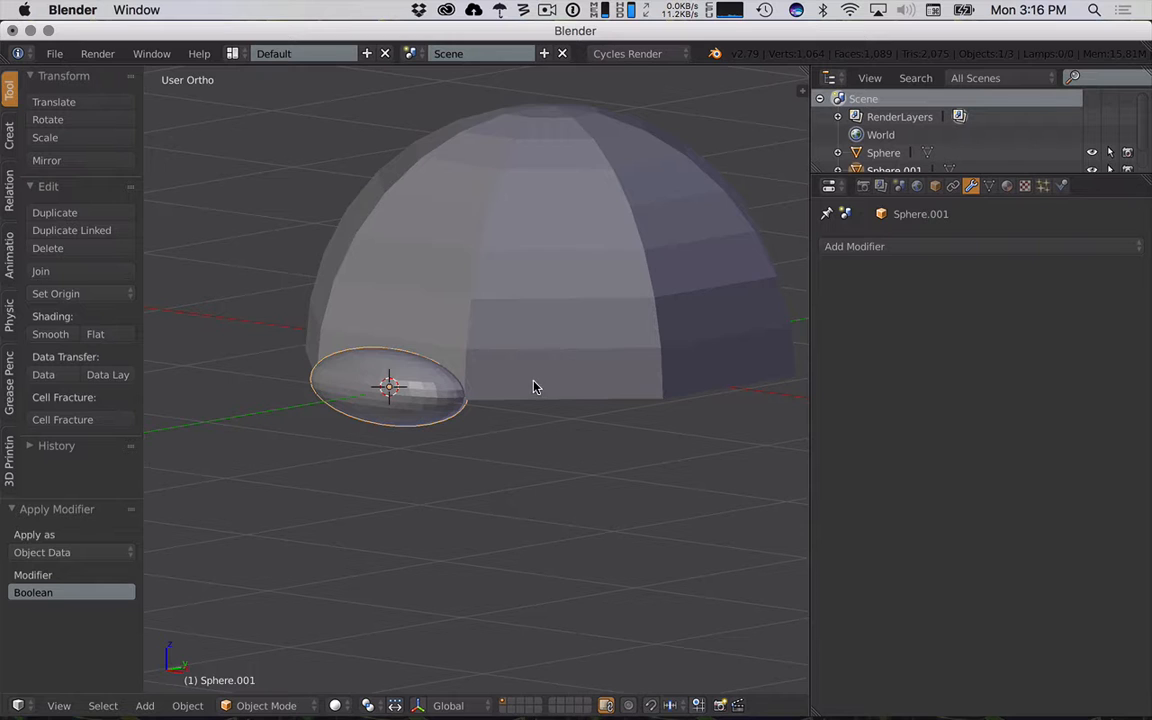
key(h)
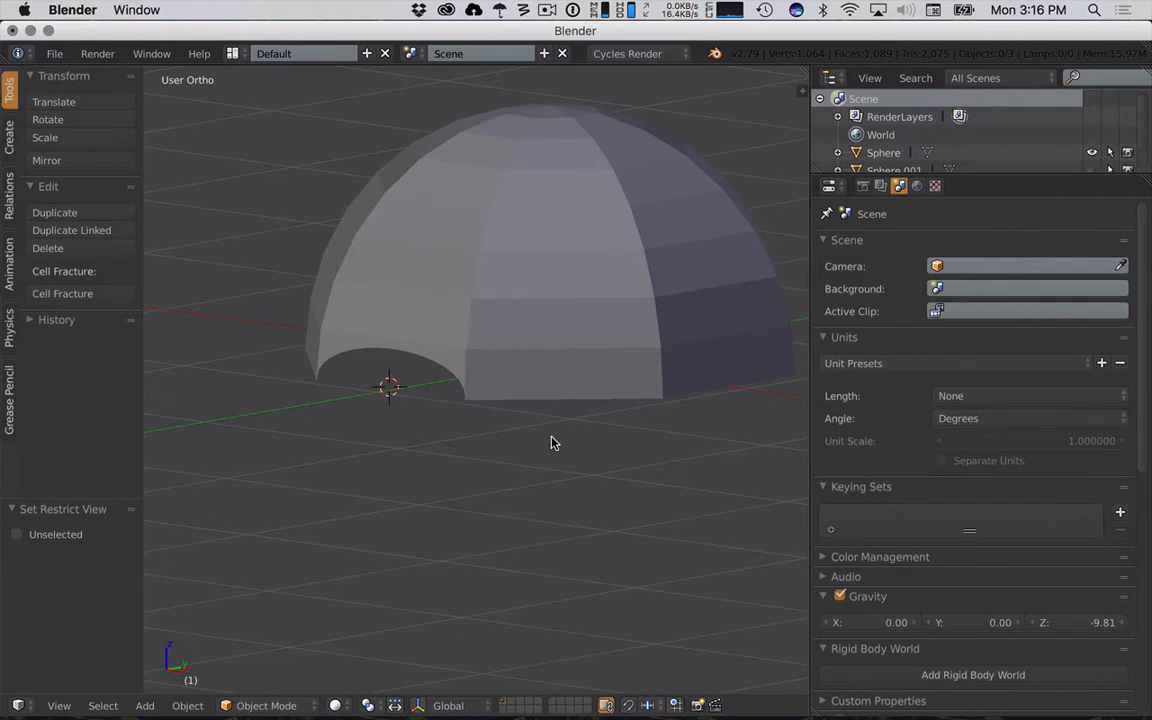
middle_drag(551, 442, 589, 452)
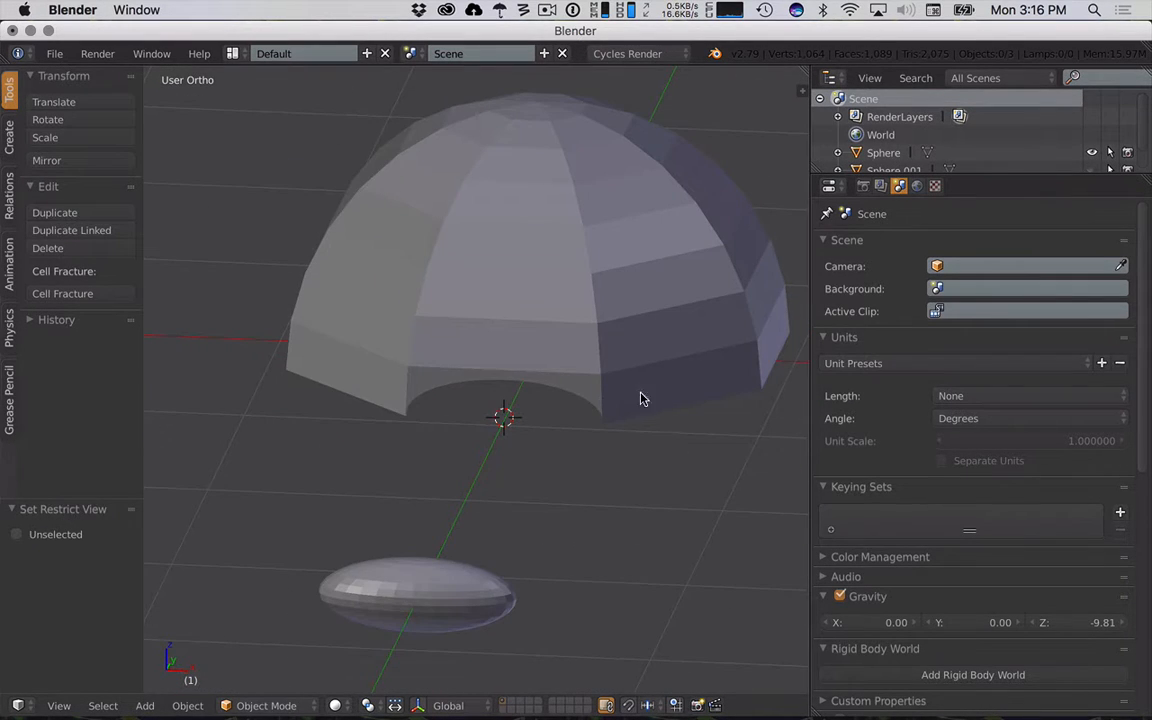
middle_drag(694, 399, 591, 406)
- Place the 3D cursor at the base of the diagonal panel next to the front opening
key(KP_3)
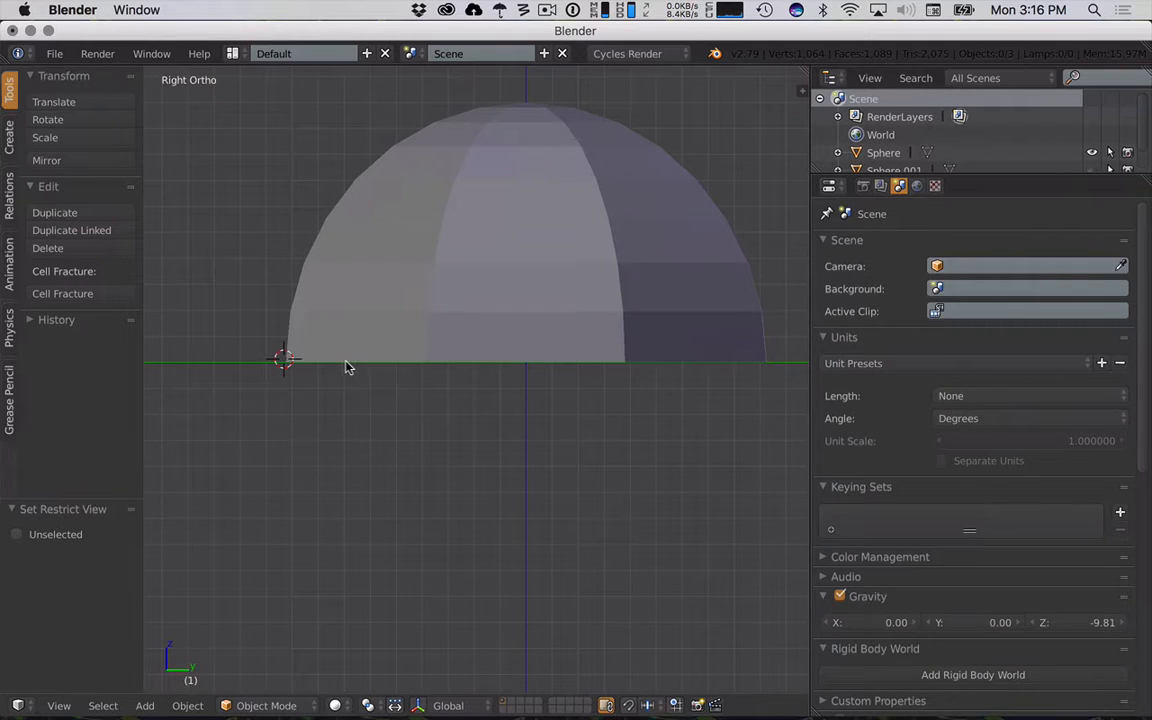
middle_drag(342, 360, 503, 421)
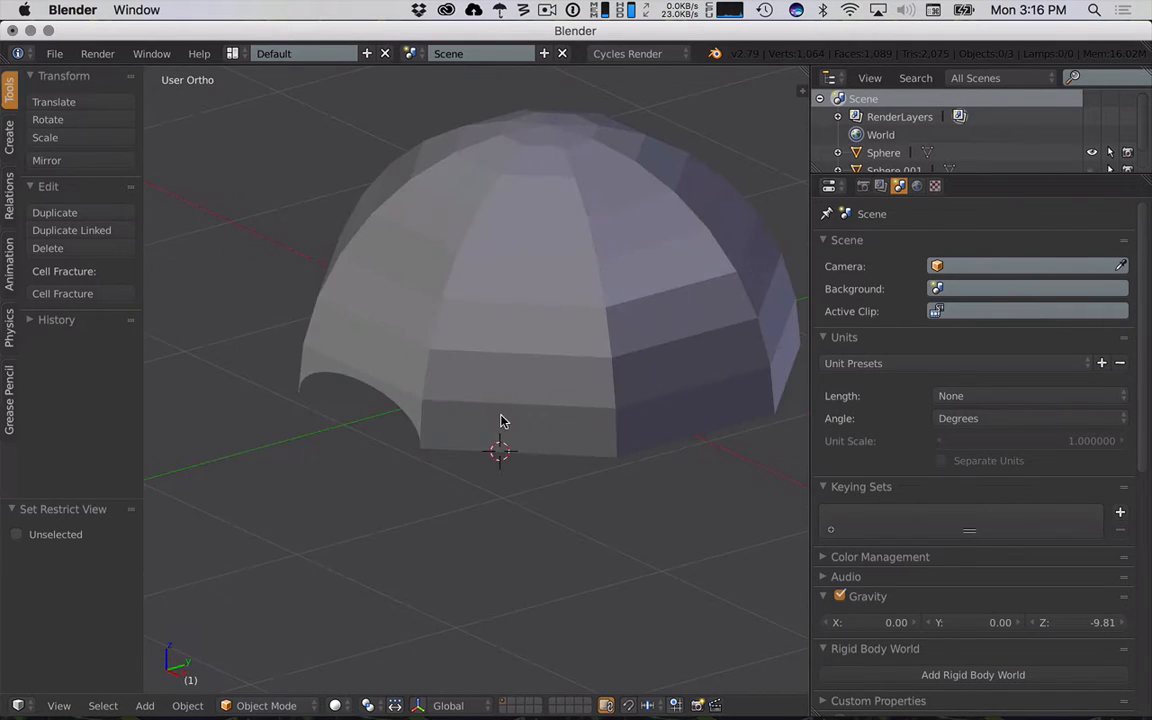
key(KP_3)
middle_drag(370, 393, 422, 403)
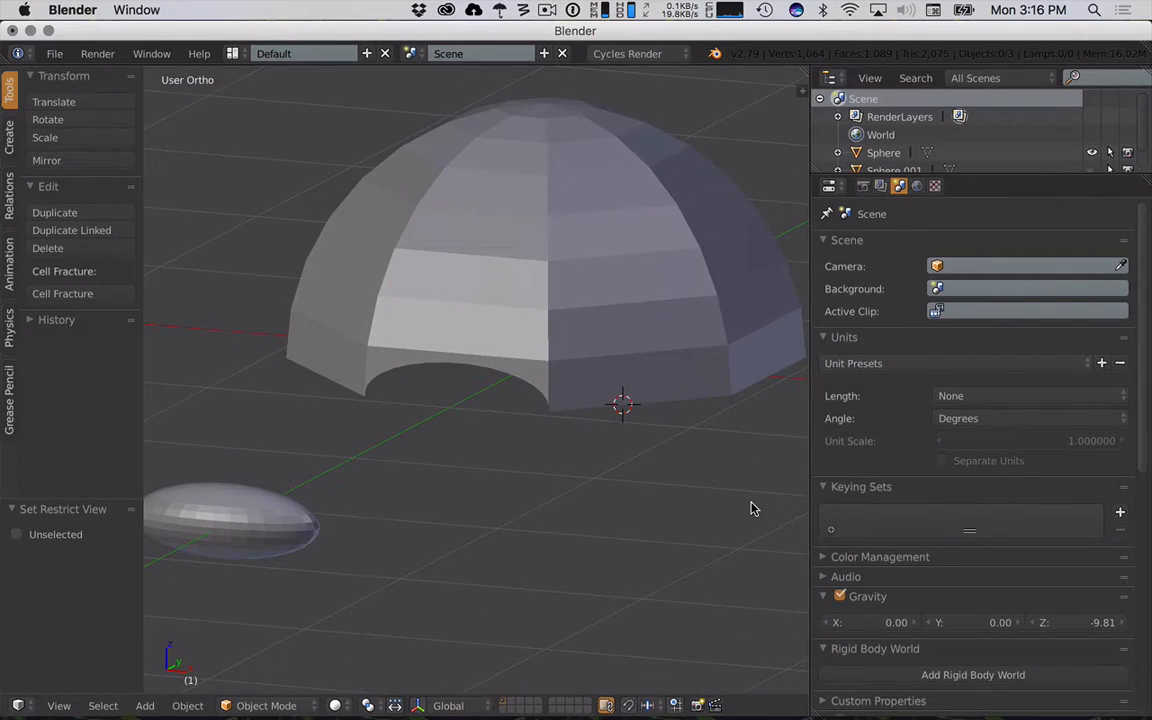
- Unhide the small cutting sphere and move it about 0.619 in X and 0.274 in Y to the adjacent diagonal panel's base
key(alt+h)
scroll(482, 411, down, 1)
right_click(477, 406)
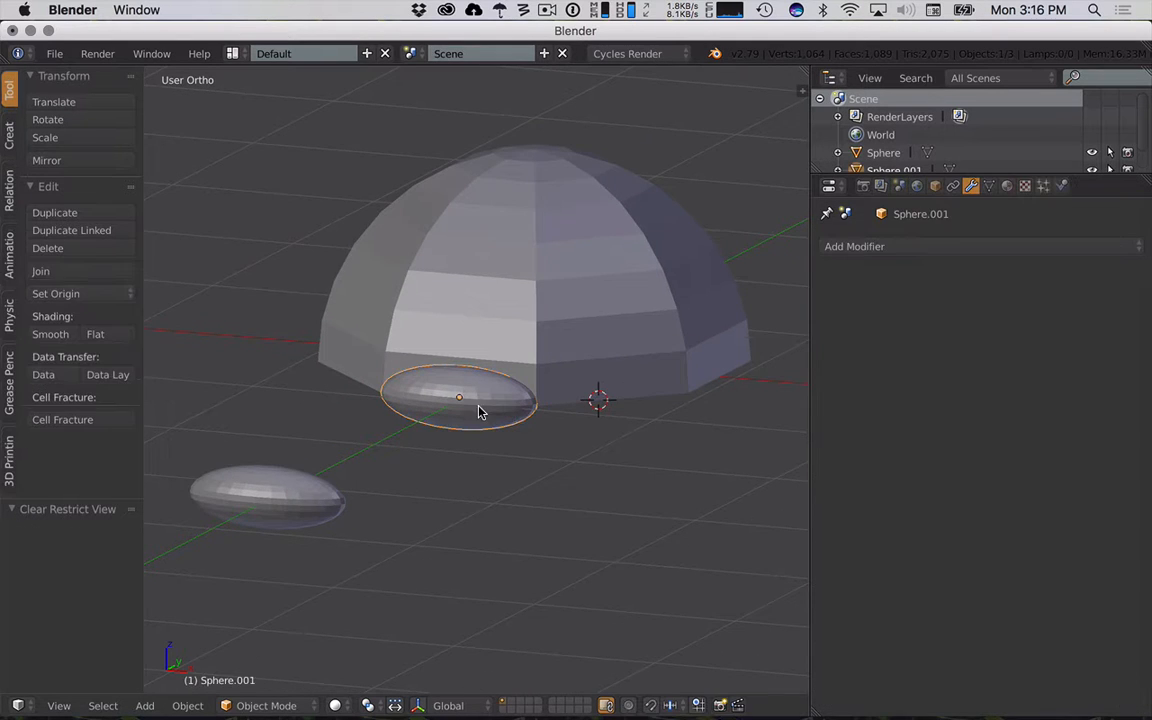
key(KP_7)
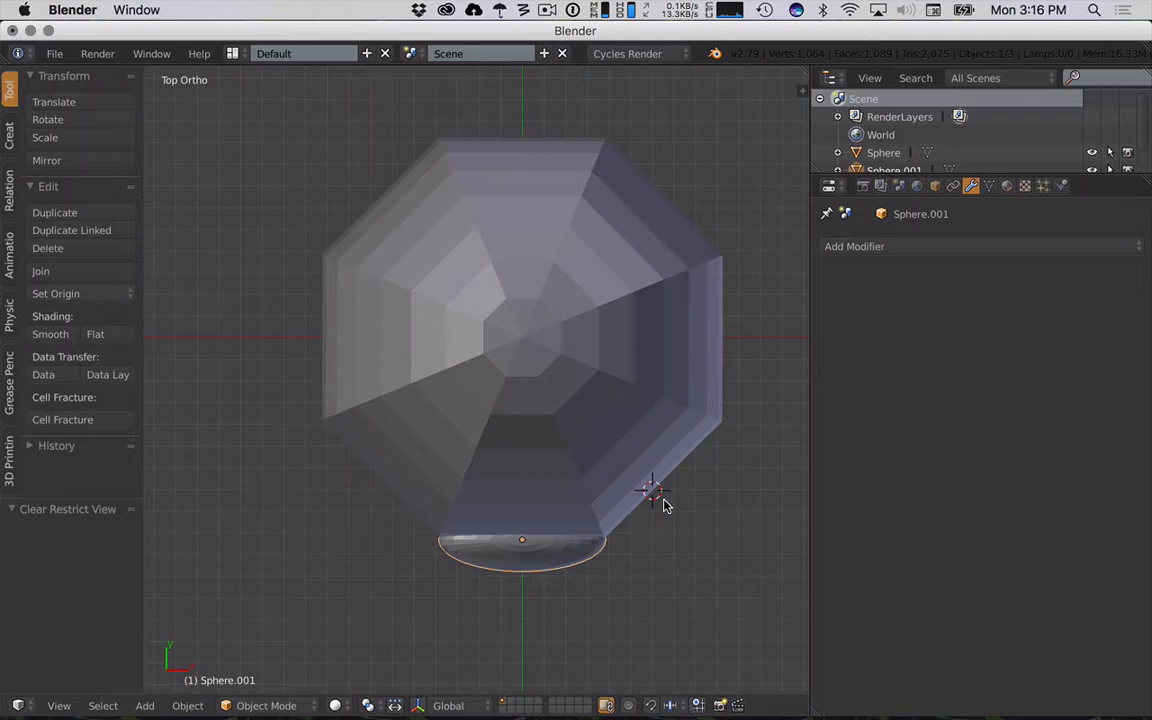
key(g)
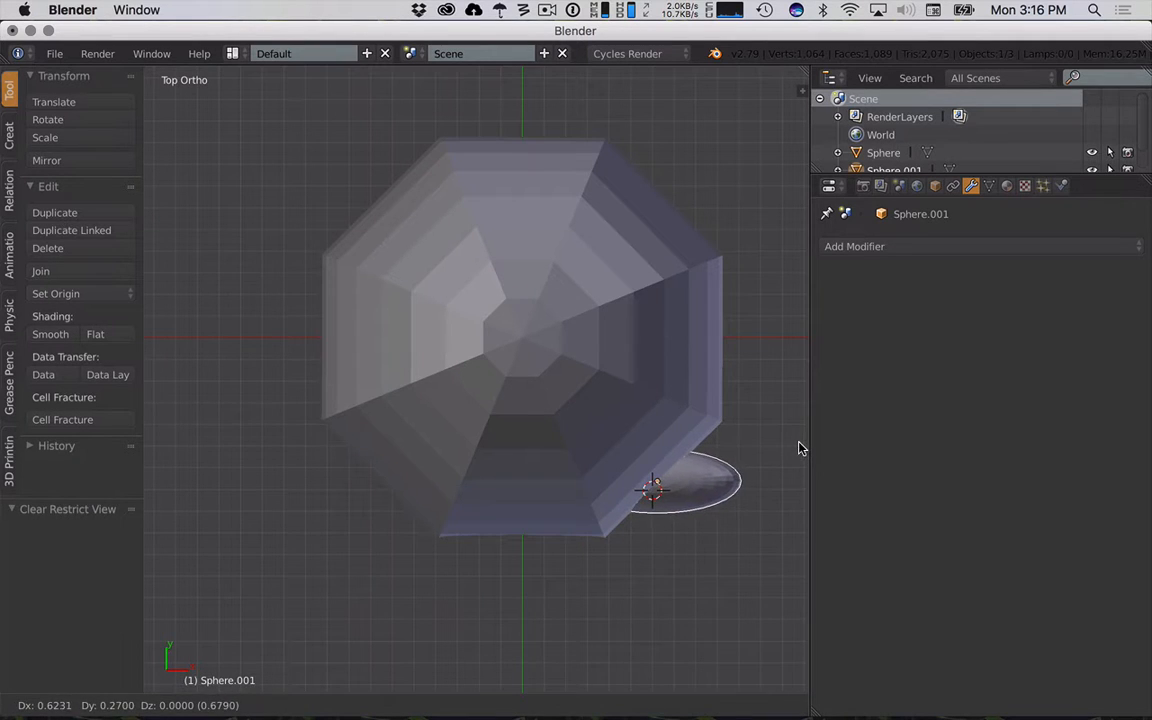
click(798, 448)
- Rotate the small sphere 45° about the Z axis and shift it about 0.037 in X and -0.004 in Y onto the diagonal panel's edge
key(z)
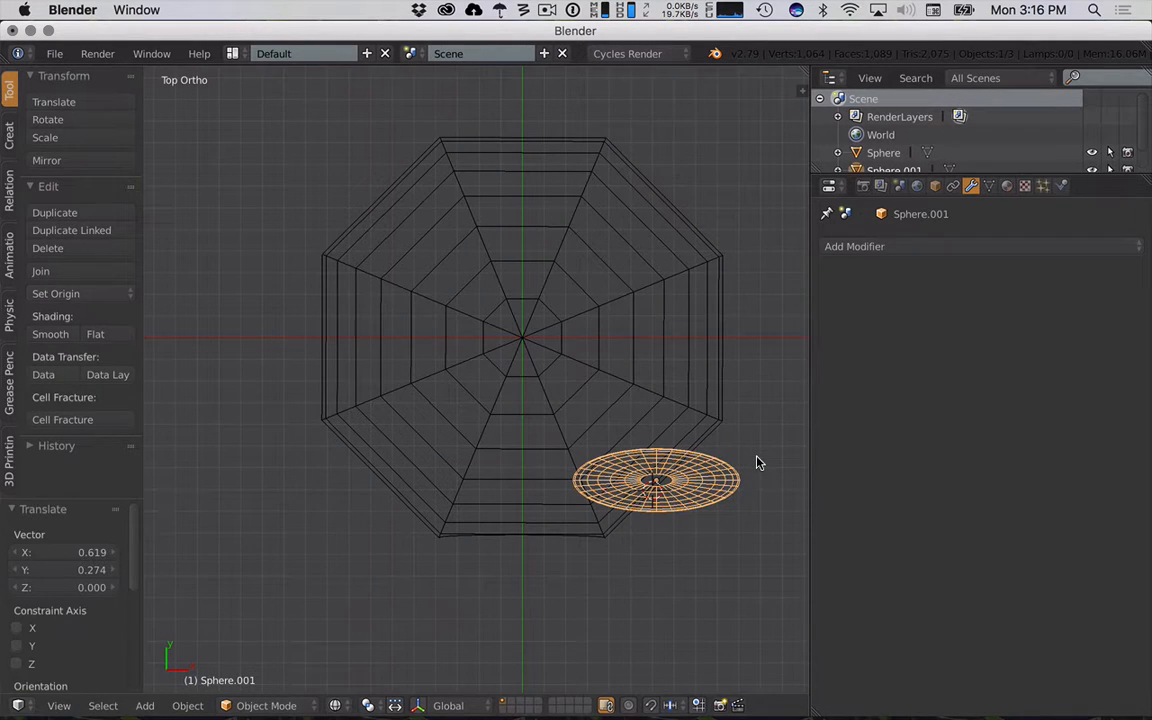
key(r)
key(z)
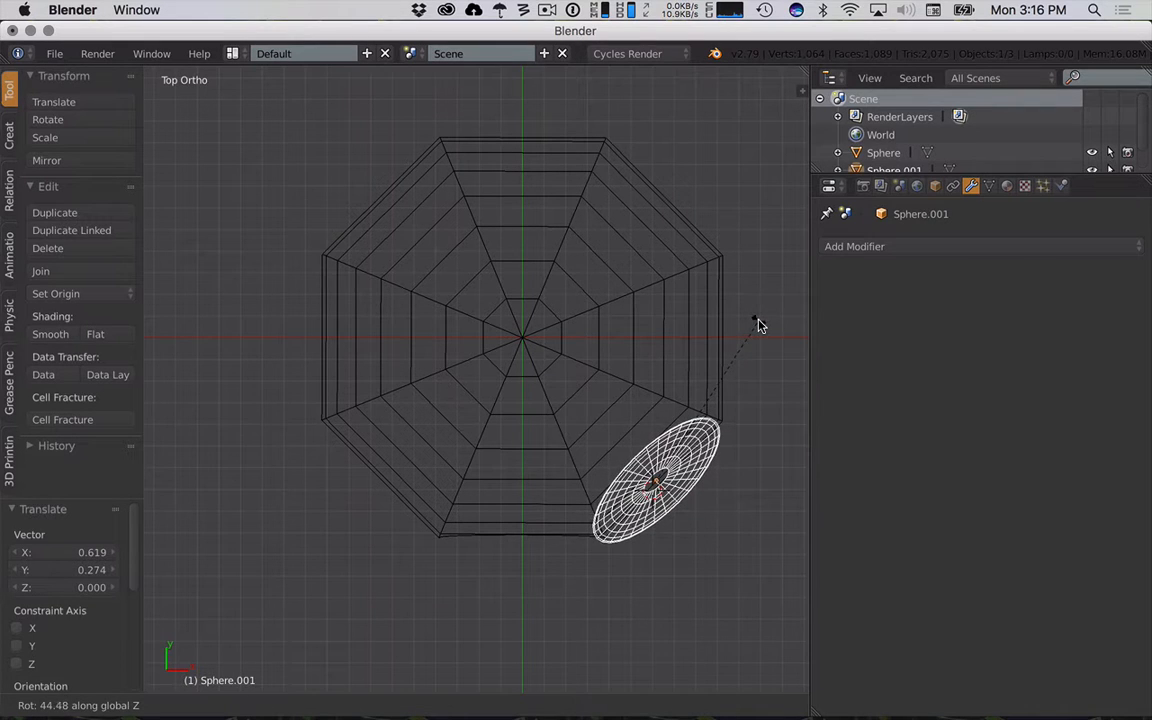
click(758, 320)
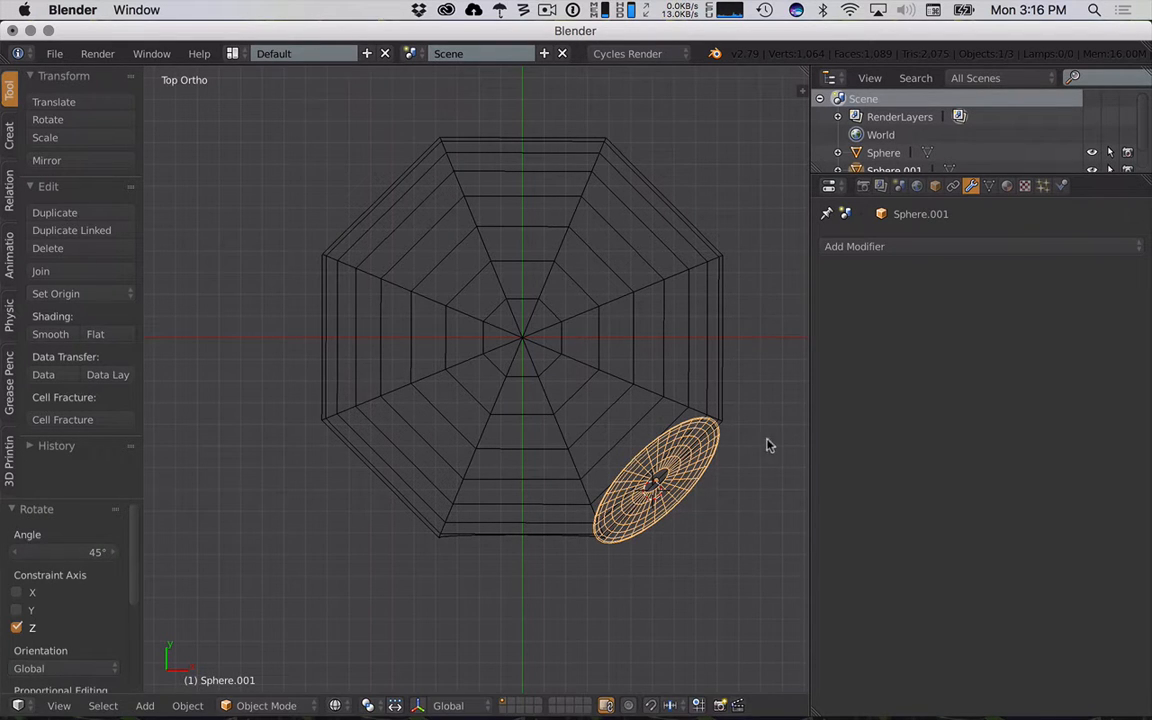
key(g)
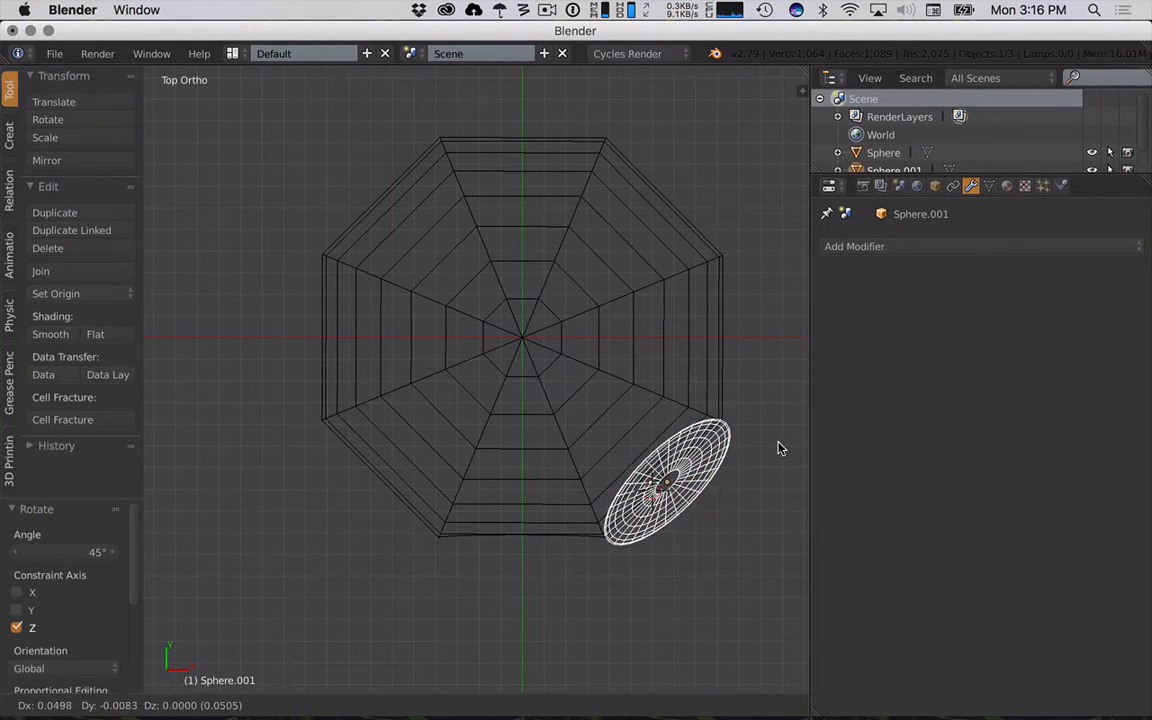
click(778, 447)
- Check the small sphere's alignment with the dome's diagonal panel in solid shading from perspective, right, front and top views
key(z)
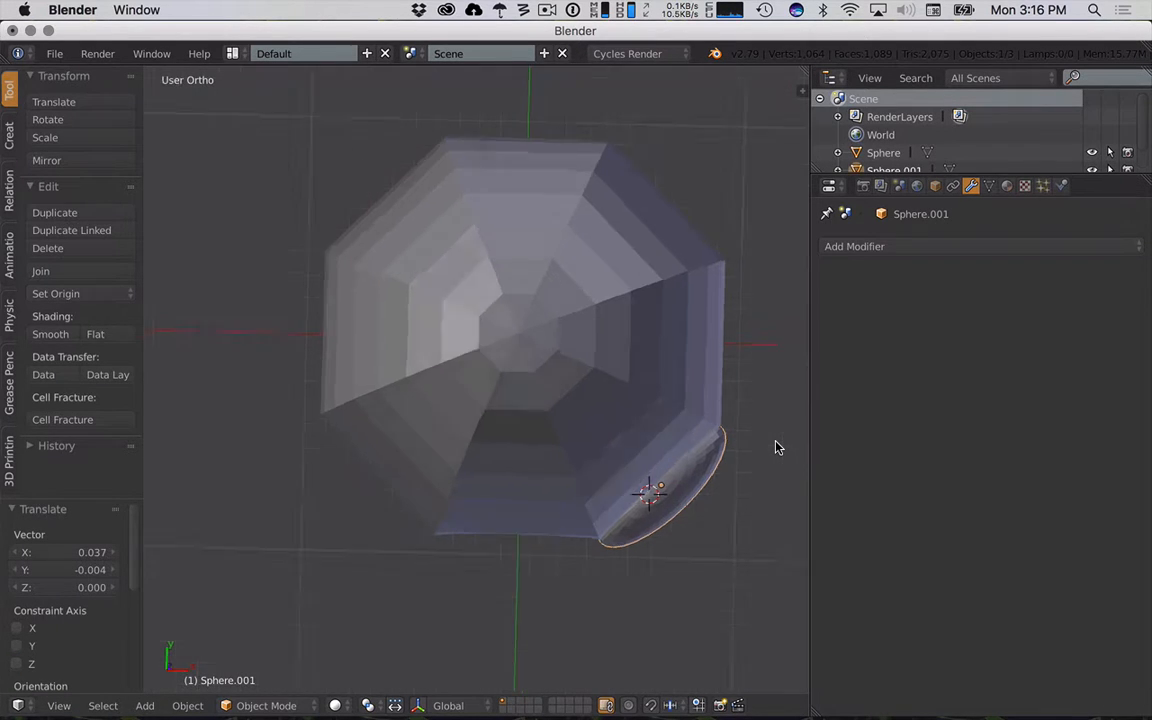
key(KP_3)
mouse_move(715, 442)
middle_down()
mouse_move(666, 437)
mouse_move(703, 437)
middle_up()
key(KP_5)
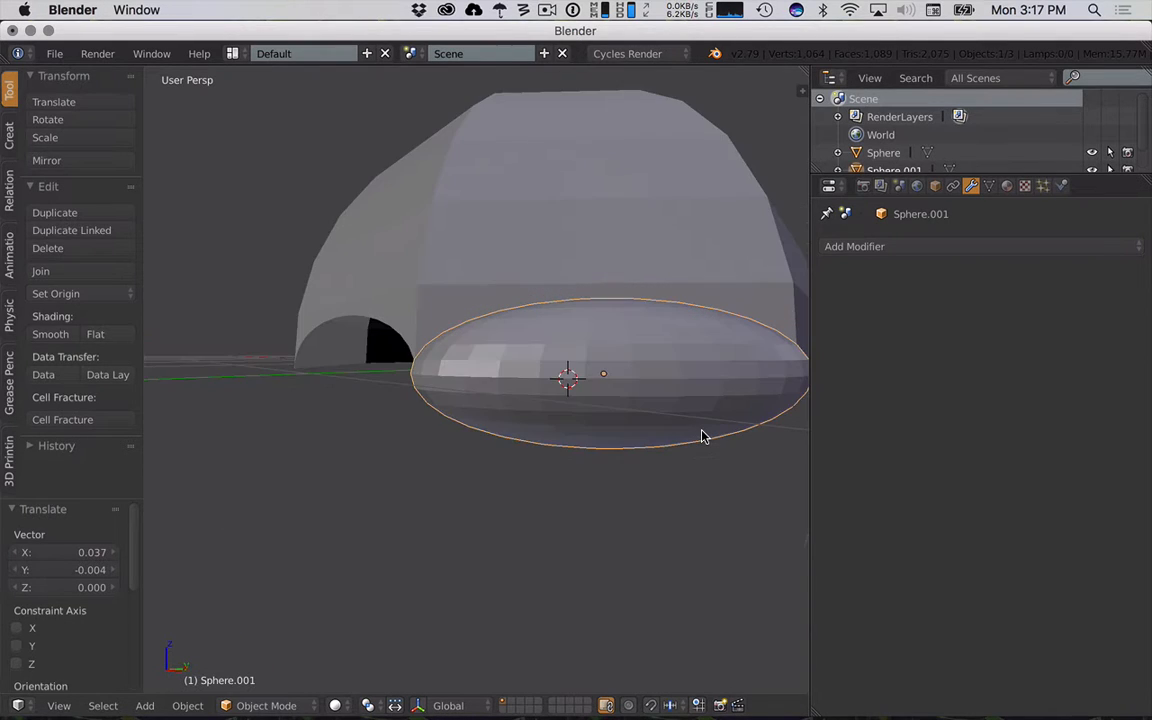
scroll(702, 436, down, 4)
key(KP_3)
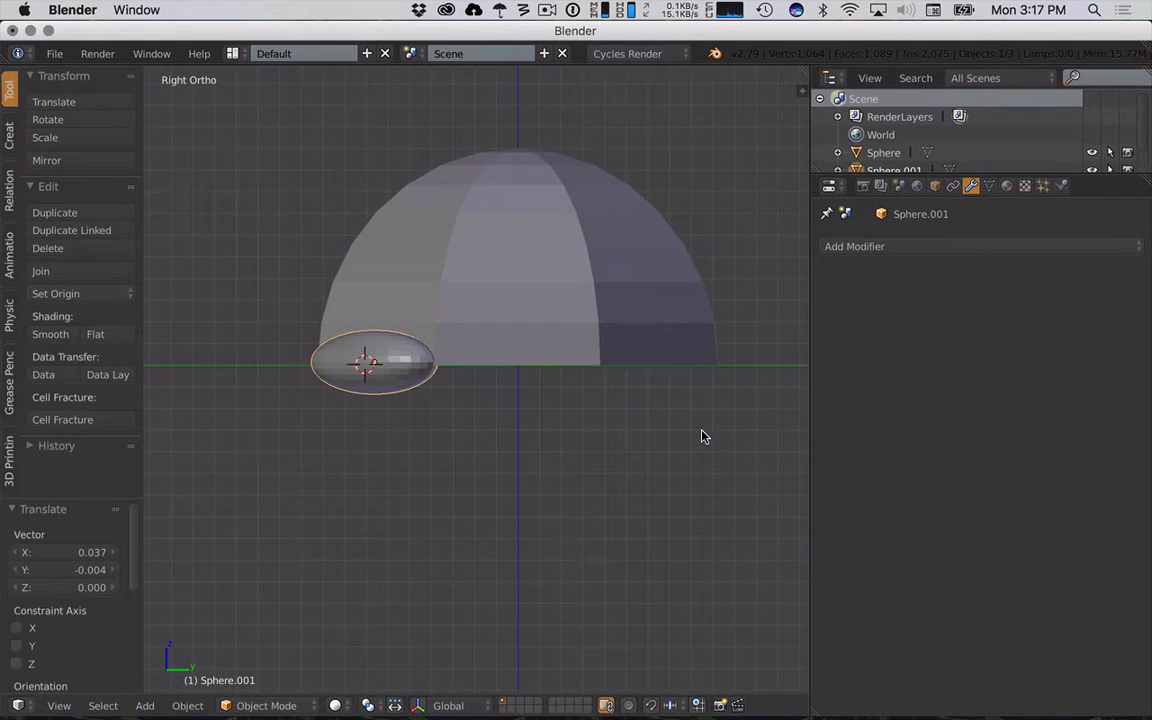
key(KP_1)
key(KP_7)
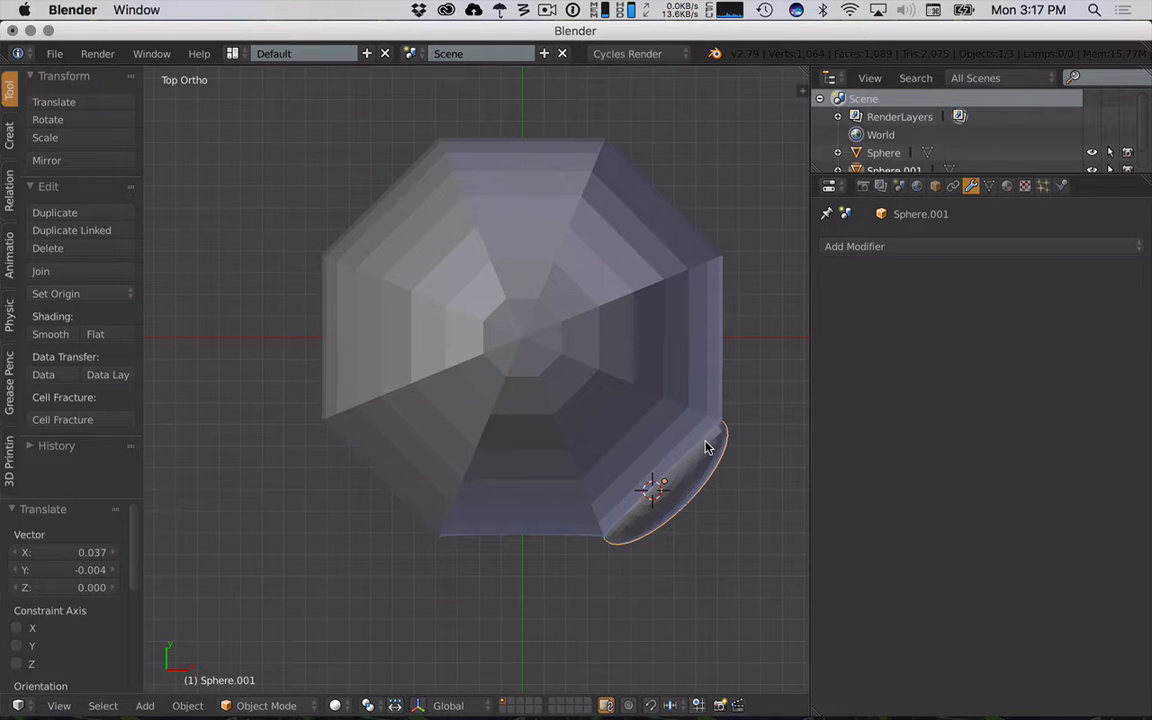
- Add a Boolean modifier to the dome with Difference against Sphere.001 and apply it to cut the diagonal panel's opening
right_click(666, 424)
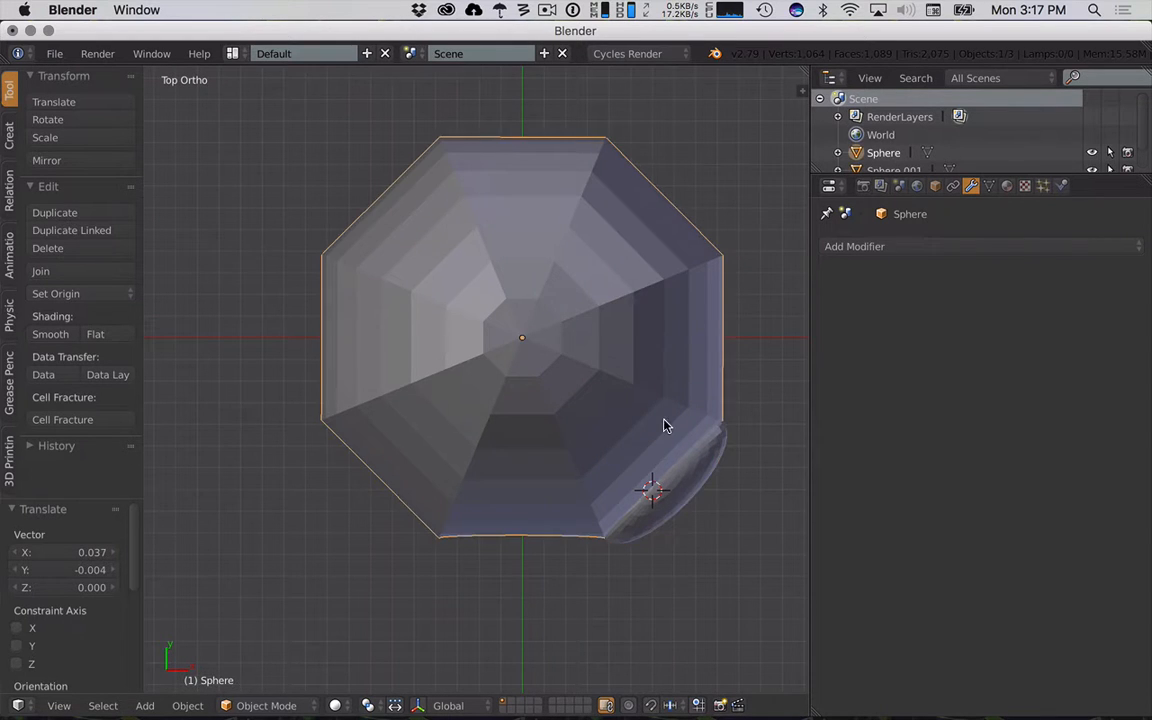
click(886, 245)
click(730, 293)
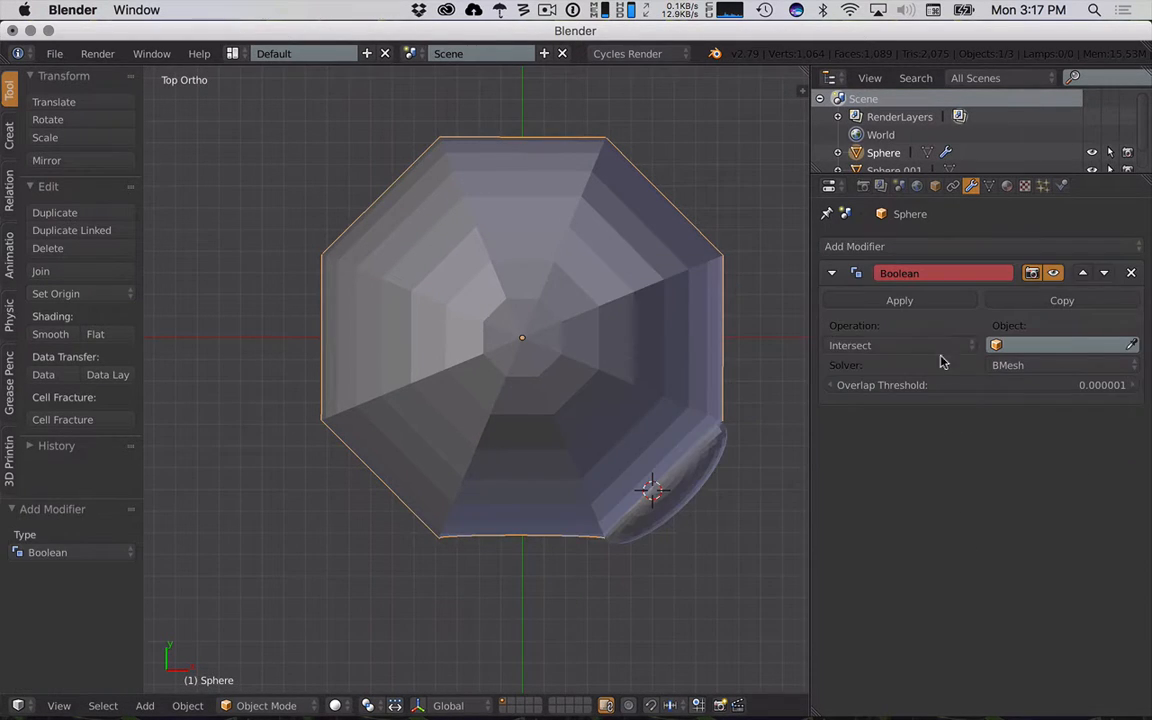
click(905, 345)
click(900, 276)
click(1015, 345)
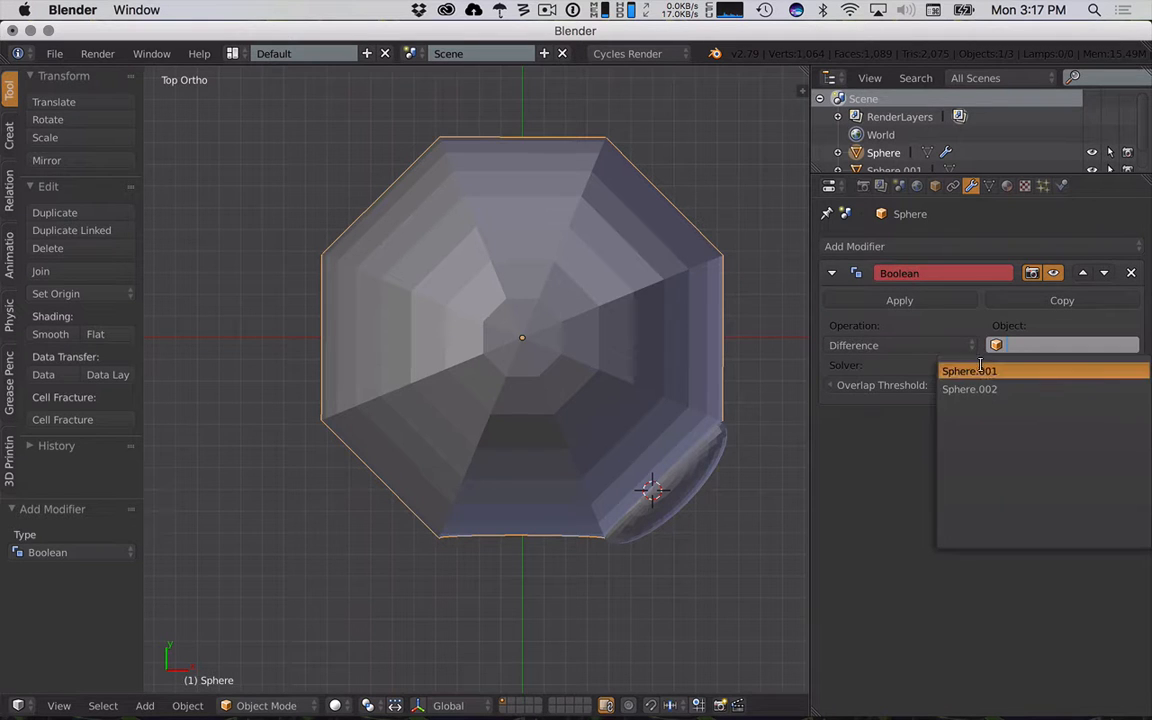
click(976, 371)
key(z)
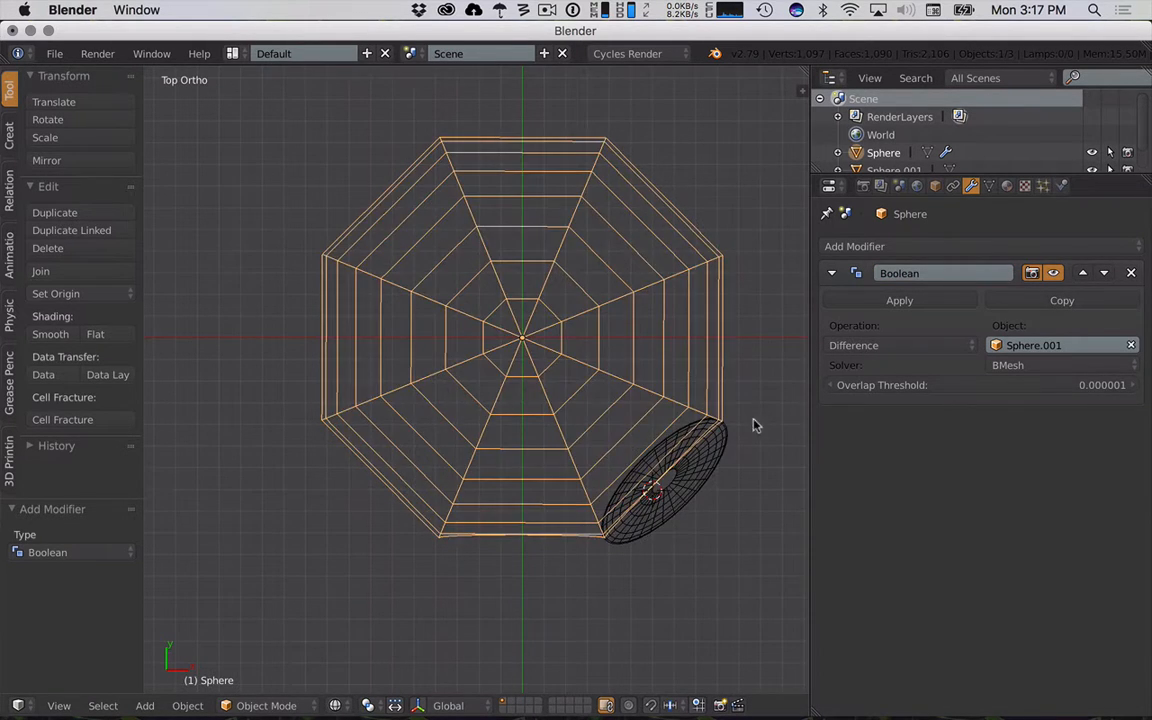
middle_drag(755, 425, 768, 300)
click(850, 300)
- Move the small cutting sphere away from the dome, about -1.382 in X and -1.030 in Y, keeping its height
right_click(645, 447)
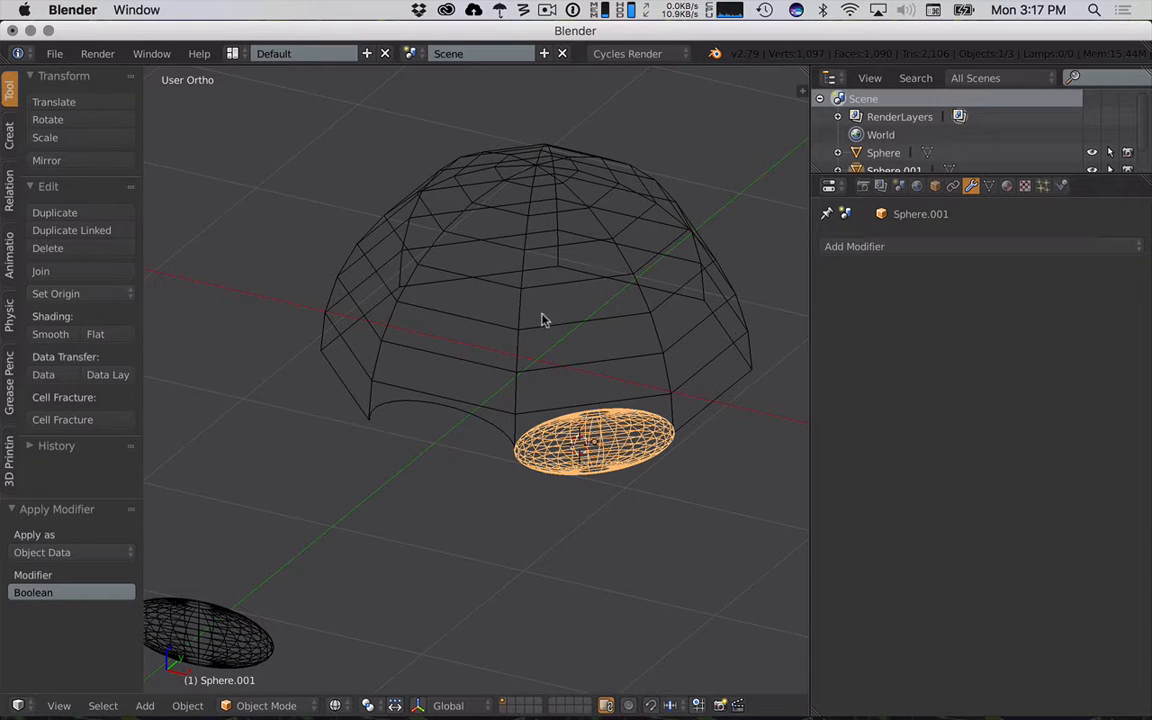
scroll(601, 486, down, 2)
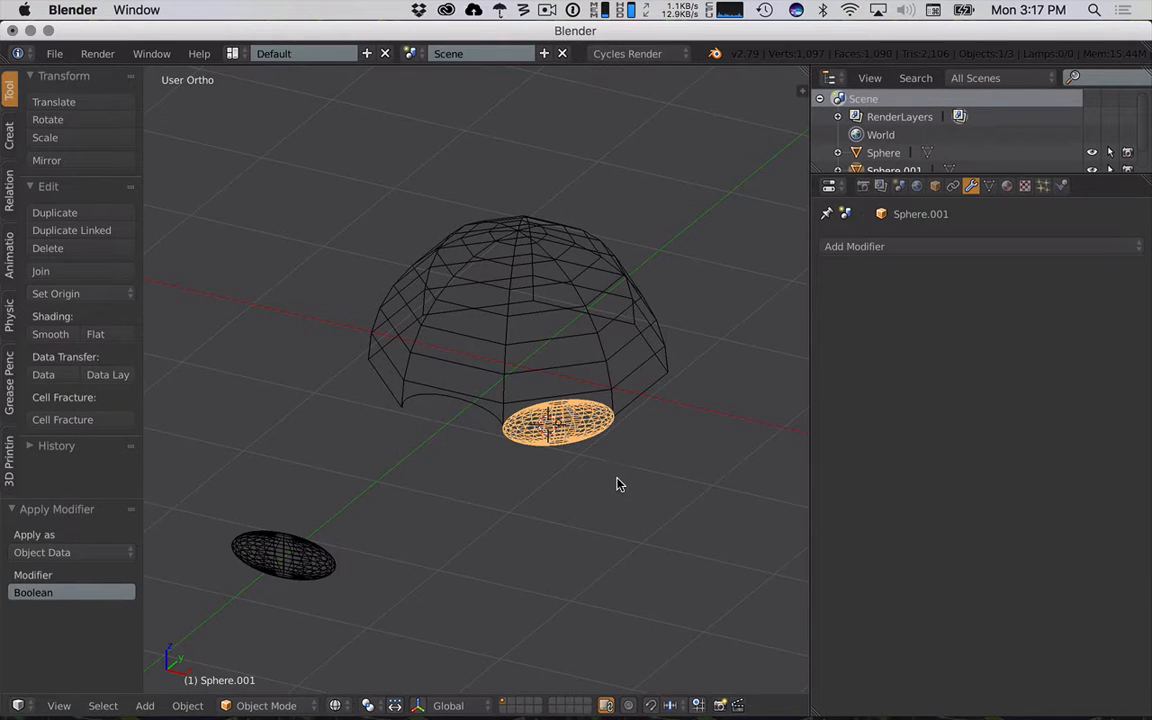
key(g)
key(shift+z)
click(345, 496)
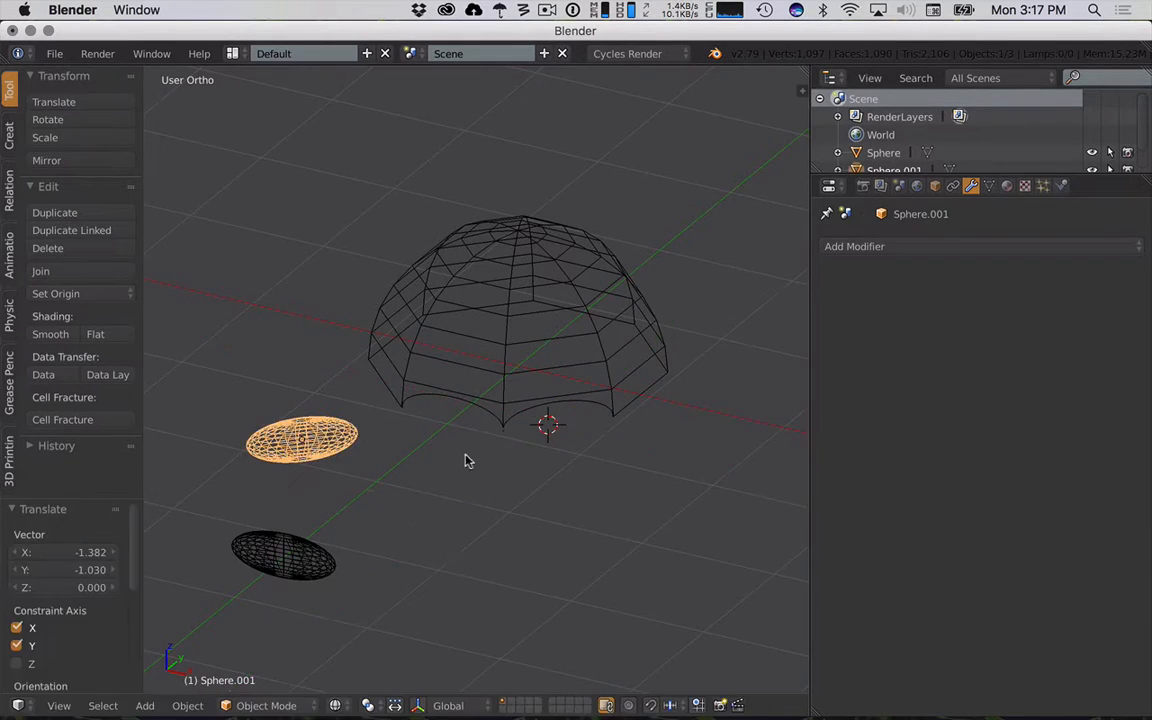
key(z)
middle_drag(600, 443, 559, 440)
- Delete the vertices of the stray fragment below the pointed corner between the dome's two arched openings
right_click(470, 298)
middle_drag(362, 450, 397, 456)
scroll(397, 456, up, 6)
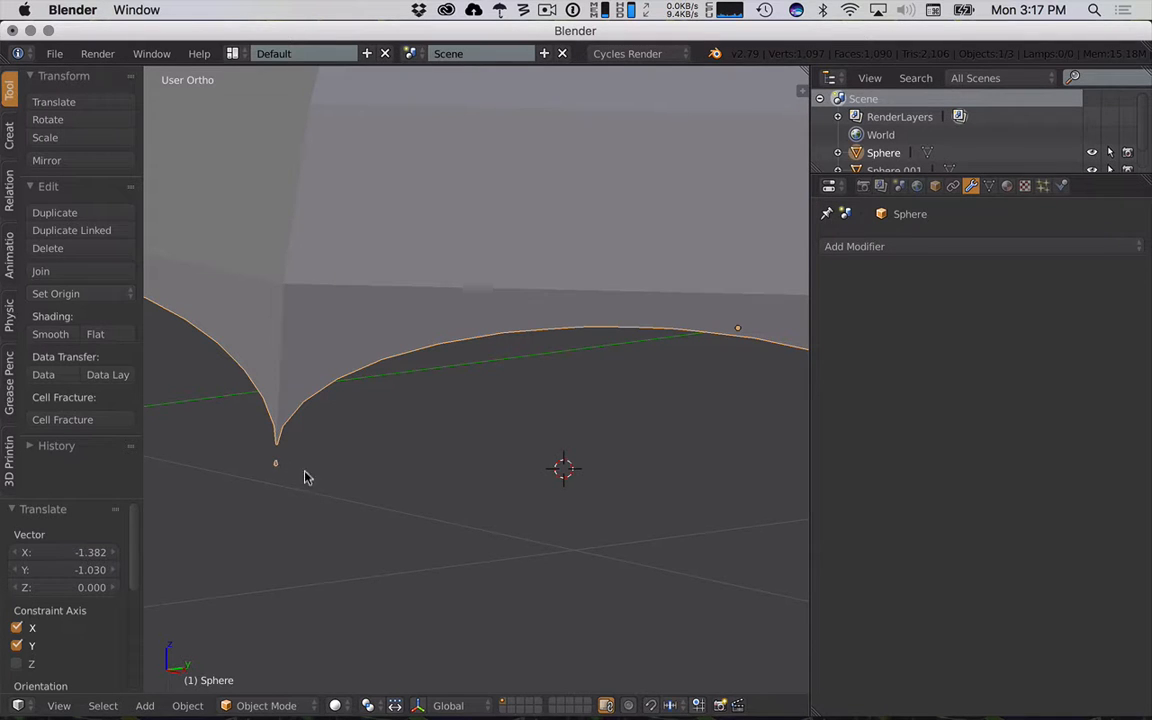
scroll(306, 477, down, 5)
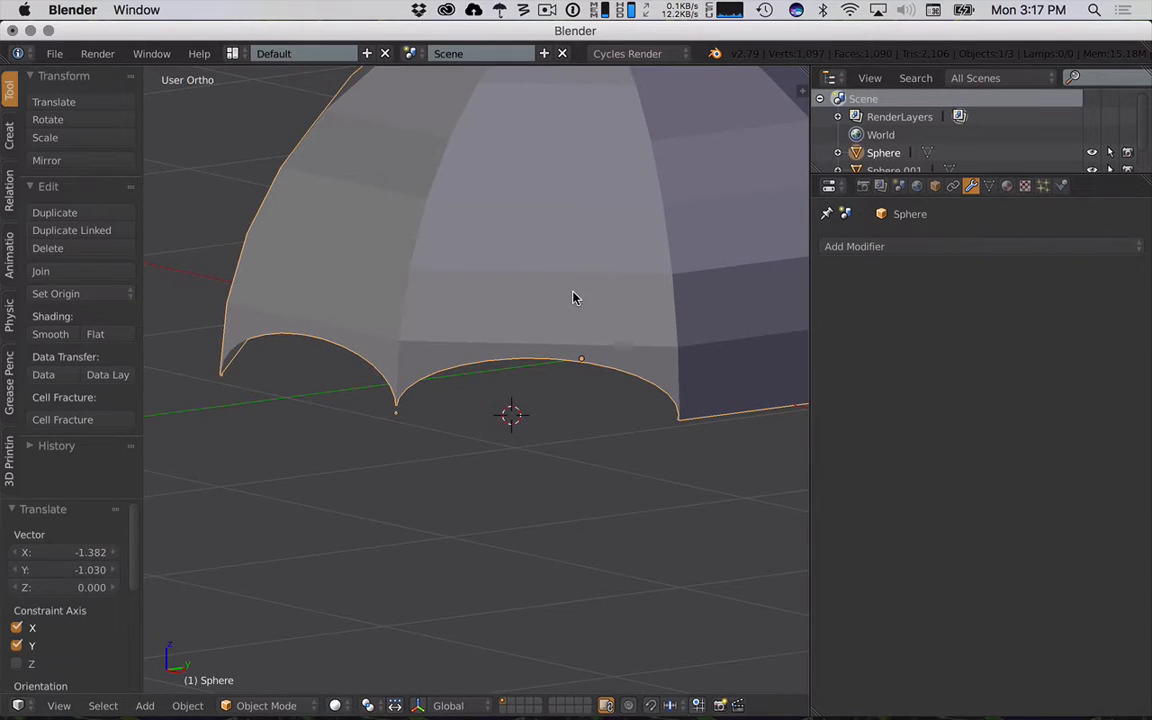
key(Tab)
scroll(380, 432, up, 5)
shift+middle_drag(302, 461, 554, 386)
right_click(434, 425)
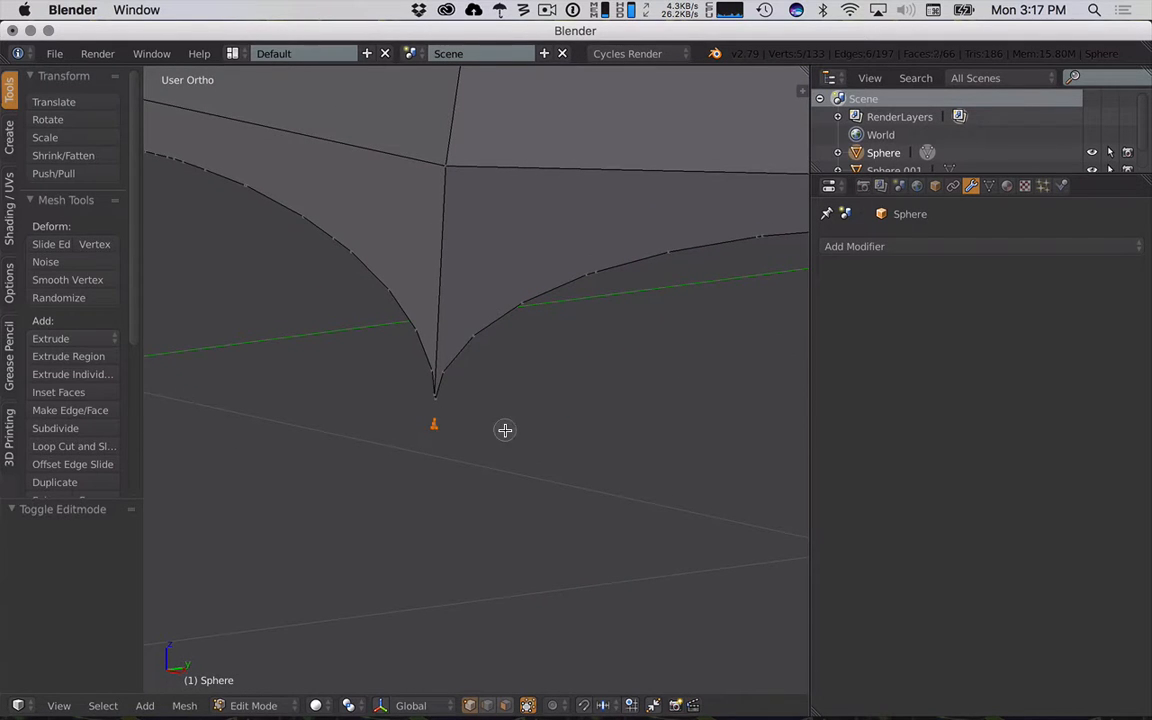
key(x)
click(505, 431)
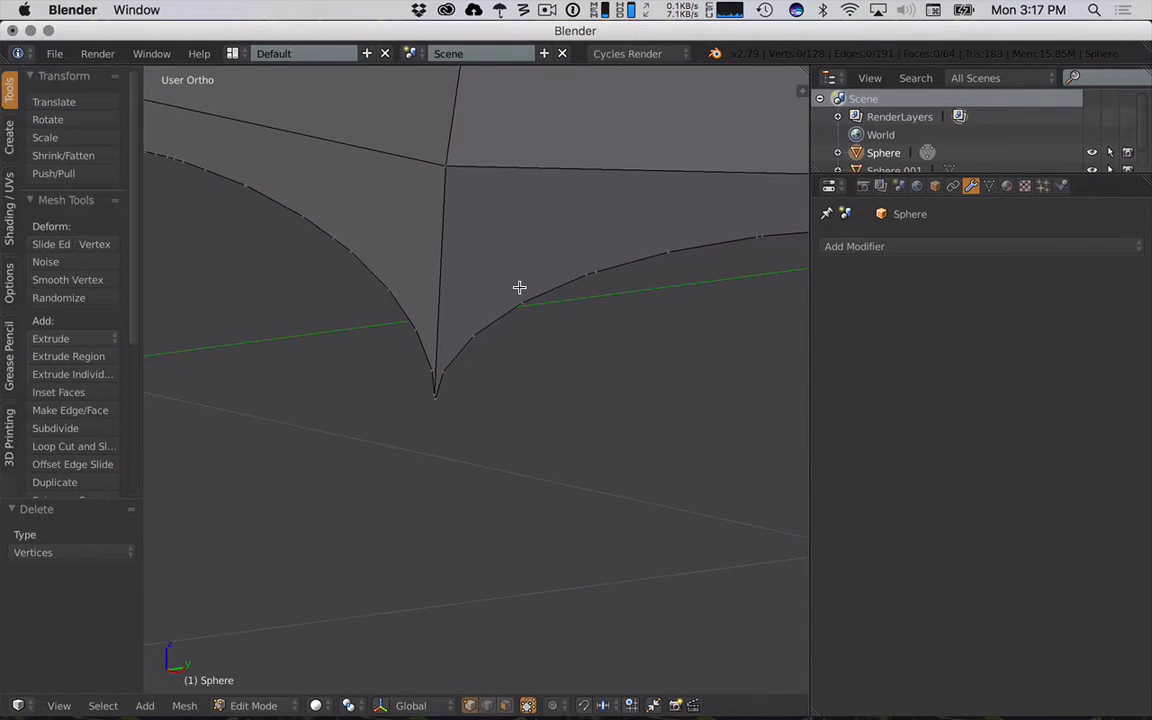
key(Tab)
- Add a Solidify modifier to the dome with a thickness of 0.0020
scroll(509, 365, down, 8)
middle_drag(606, 382, 579, 352)
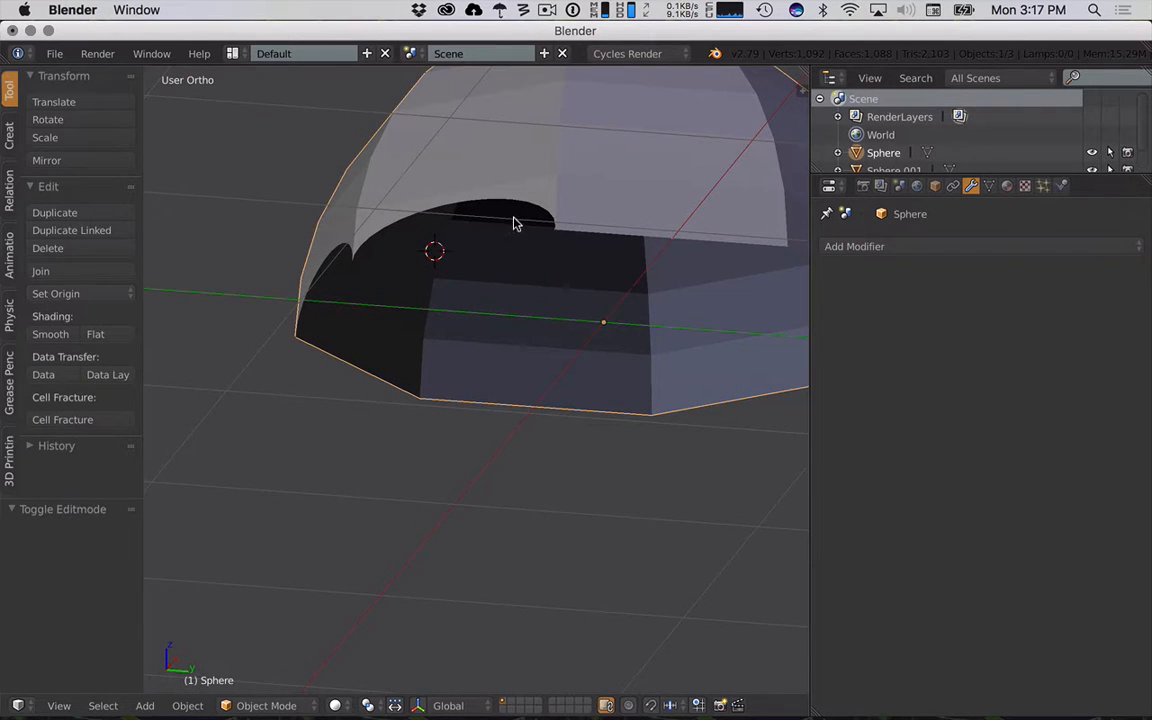
click(880, 247)
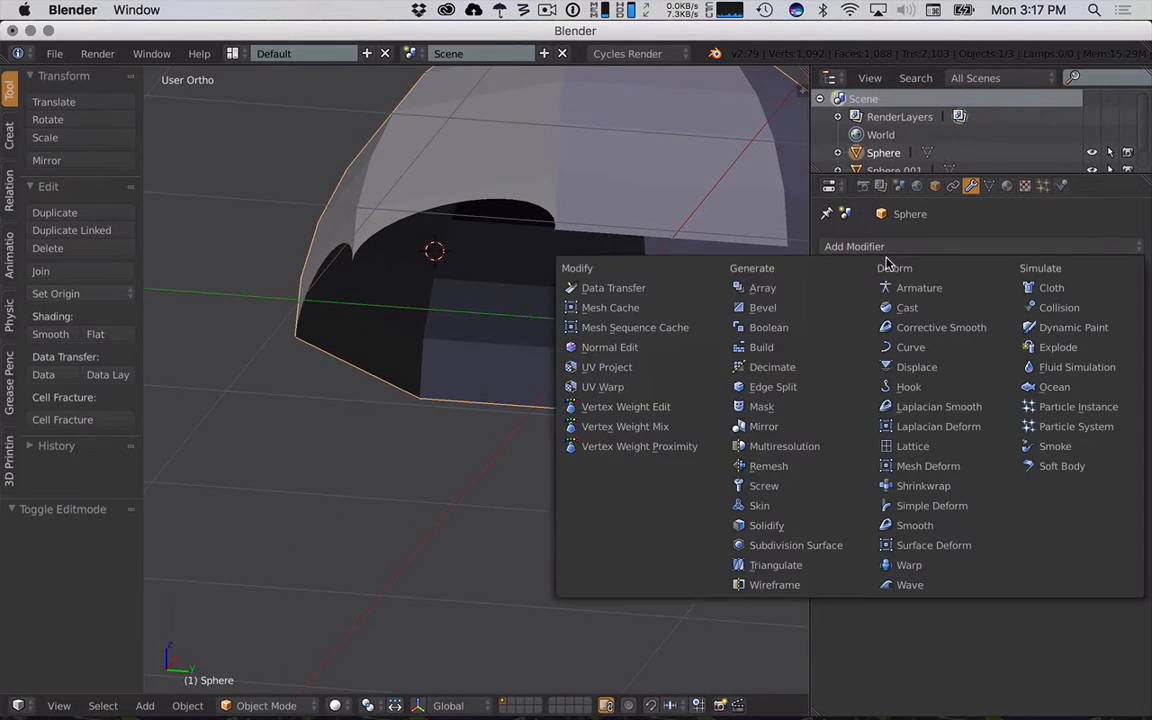
click(767, 525)
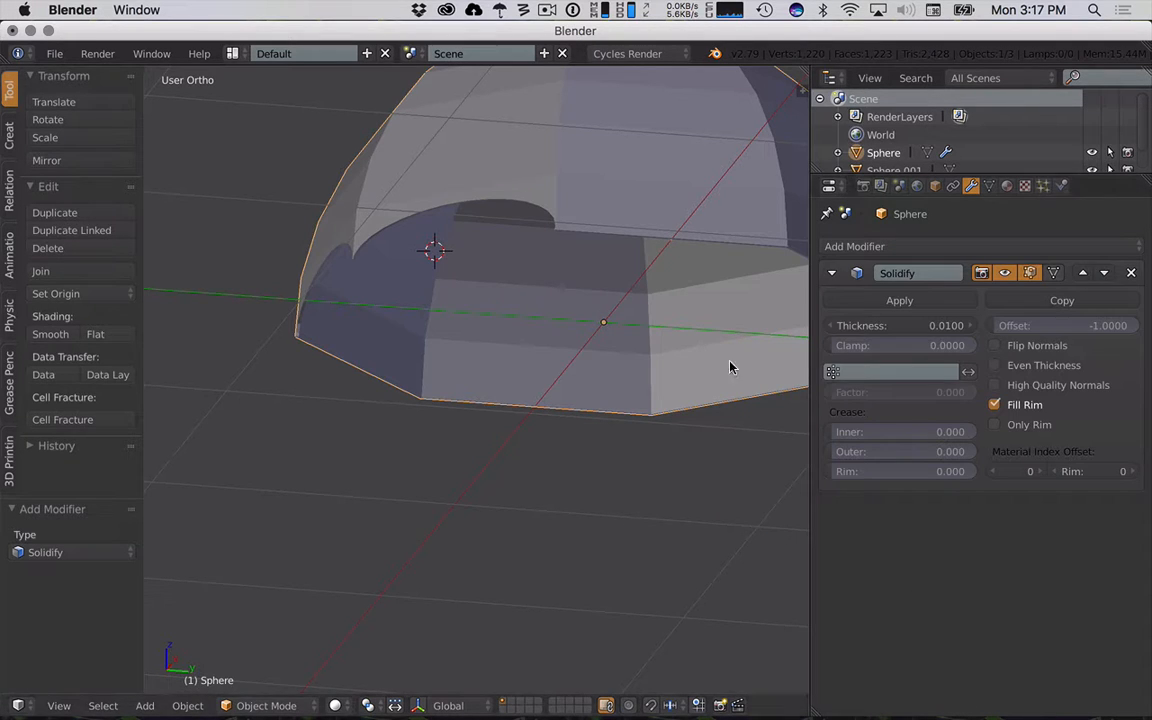
mouse_move(951, 326)
mouse_down()
mouse_move(1030, 326)
mouse_move(961, 326)
mouse_up()
scroll(529, 290, down, 3)
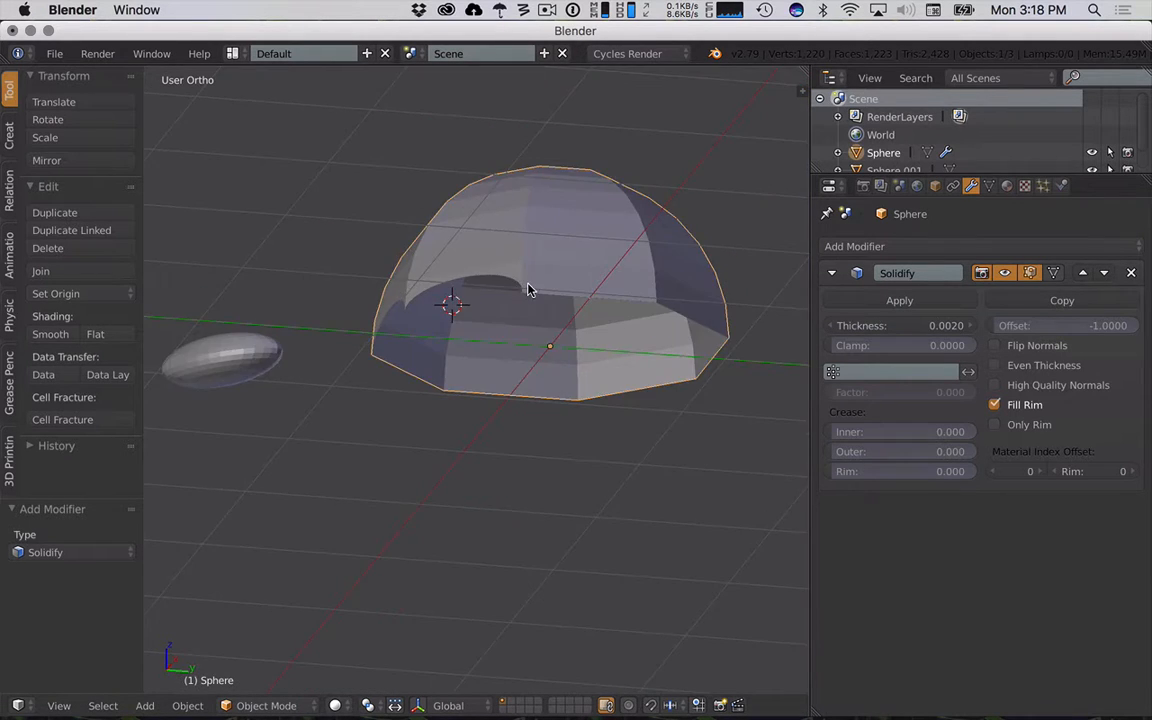
mouse_move(529, 290)
middle_down()
mouse_move(558, 355)
mouse_move(627, 393)
mouse_move(607, 321)
mouse_move(607, 347)
mouse_move(581, 357)
middle_up()
- Try applying the Solidify modifier, undo the application and remove the modifier from the dome
key(z)
key(z)
click(867, 301)
key(z)
key(ctrl+z)
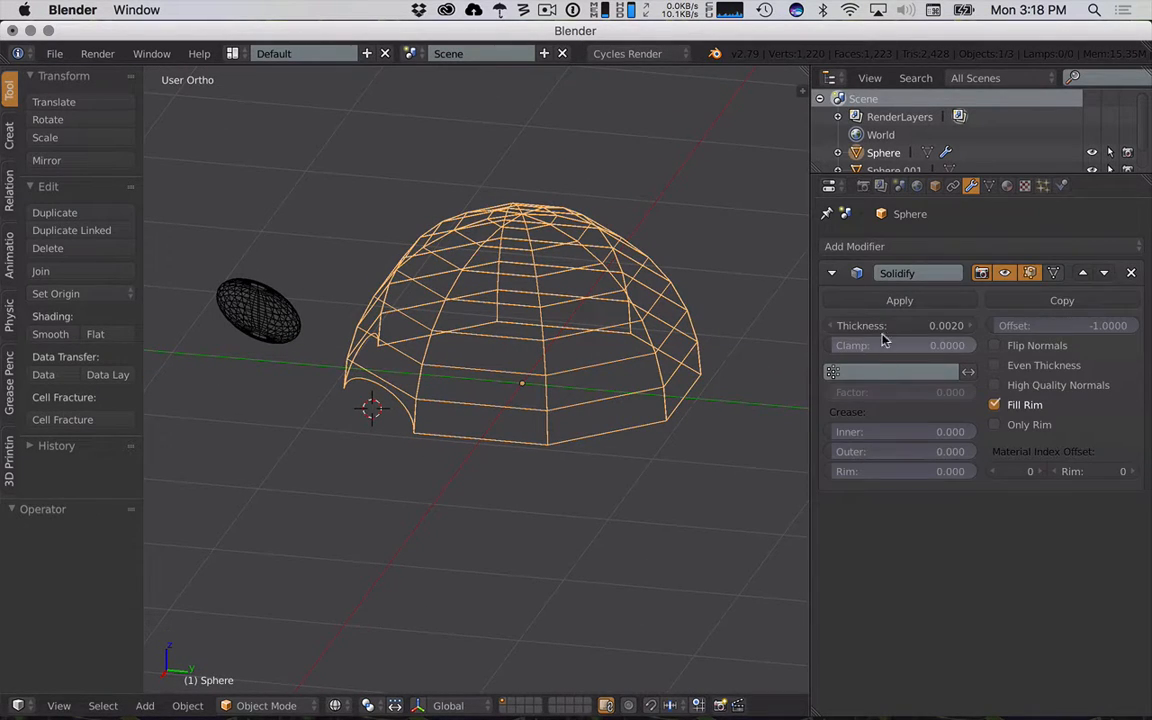
click(1131, 272)
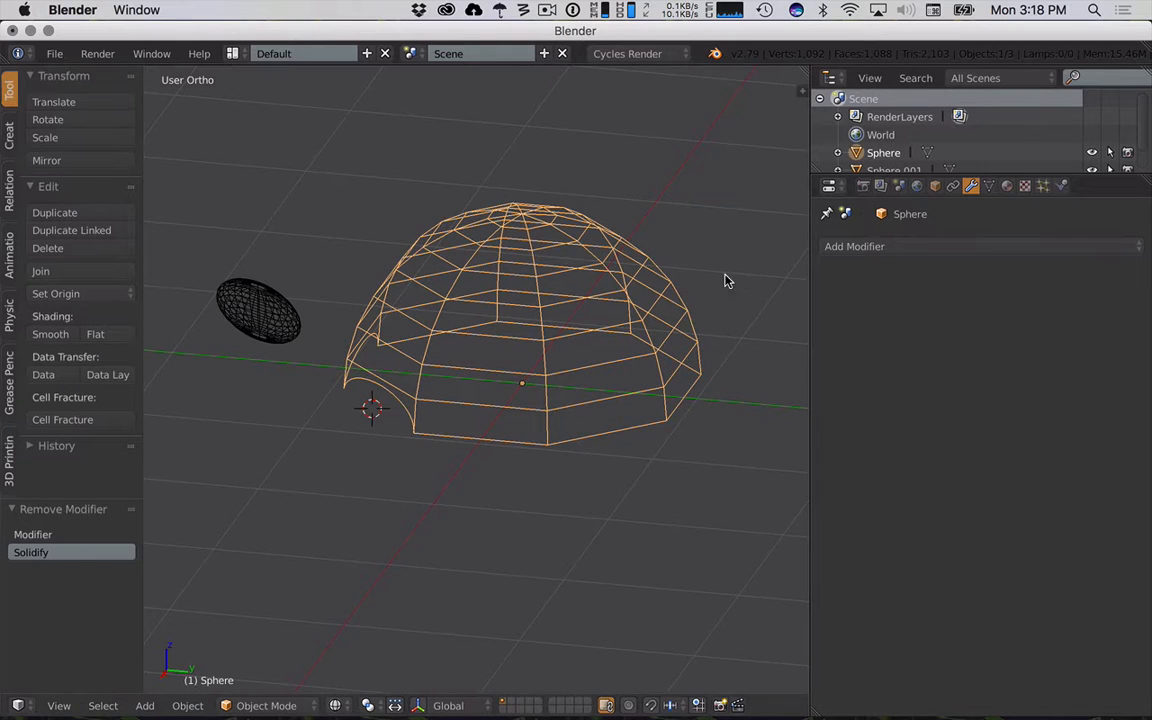
middle_drag(727, 281, 586, 338)
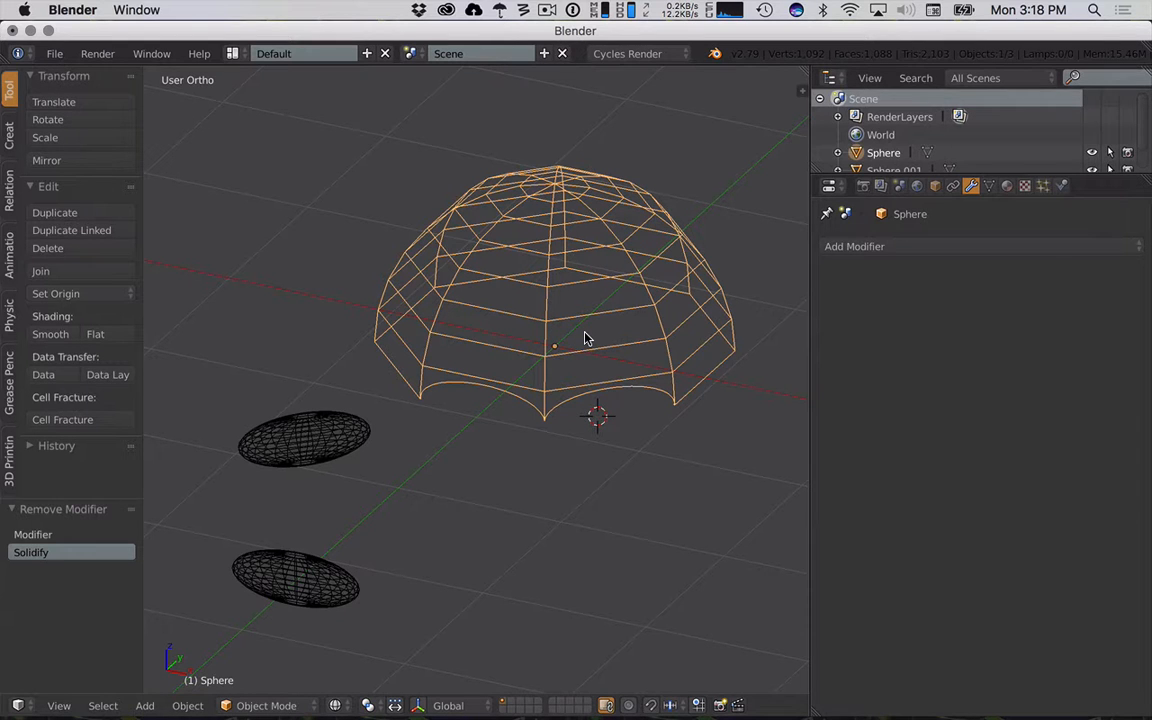
- Delete the stretched cutting sphere lying farthest from the dome
middle_drag(646, 442, 555, 429)
scroll(616, 392, down, 3)
scroll(555, 429, down, 3)
key(shift+a)
key(Escape)
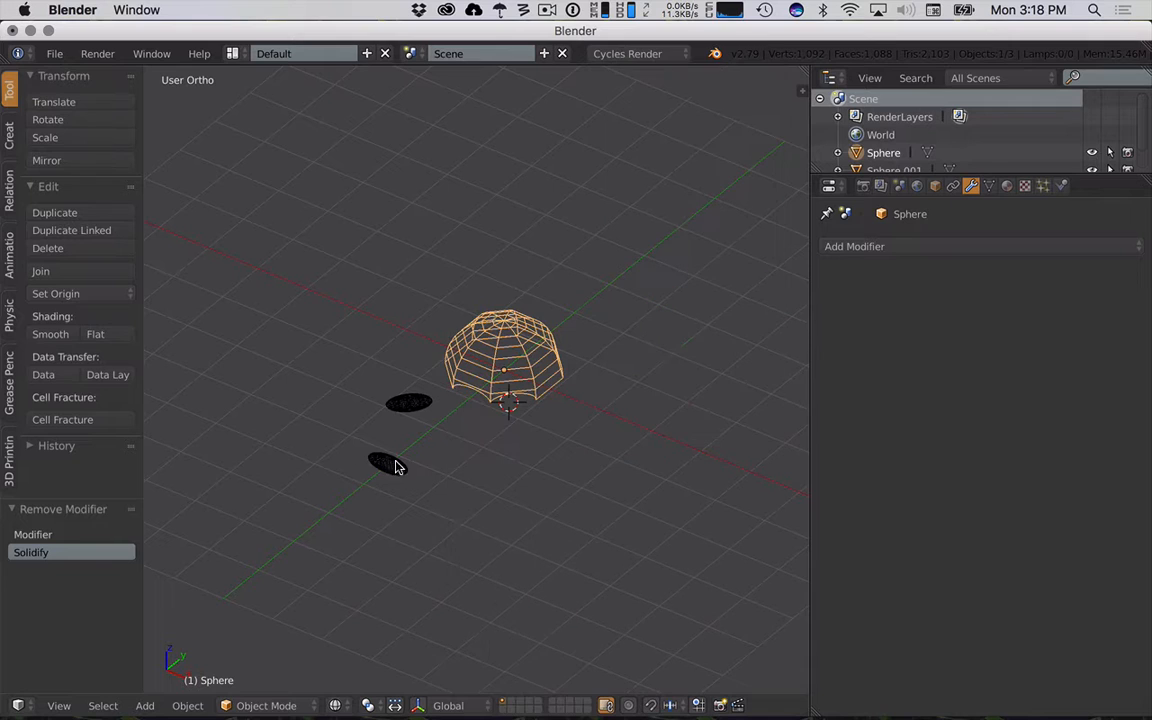
right_click(392, 464)
key(x)
click(512, 470)
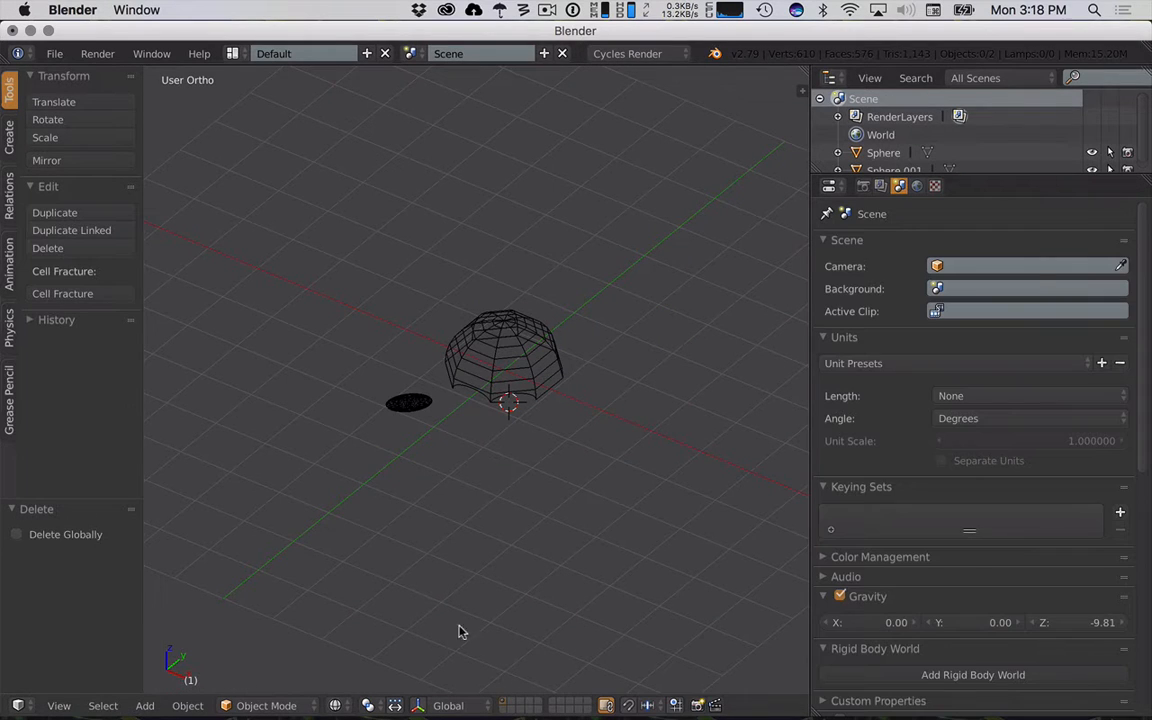
- Switch to the empty second layer and add a UV sphere with 32 segments, 16 rings and size 1
click(512, 706)
key(shift+a)
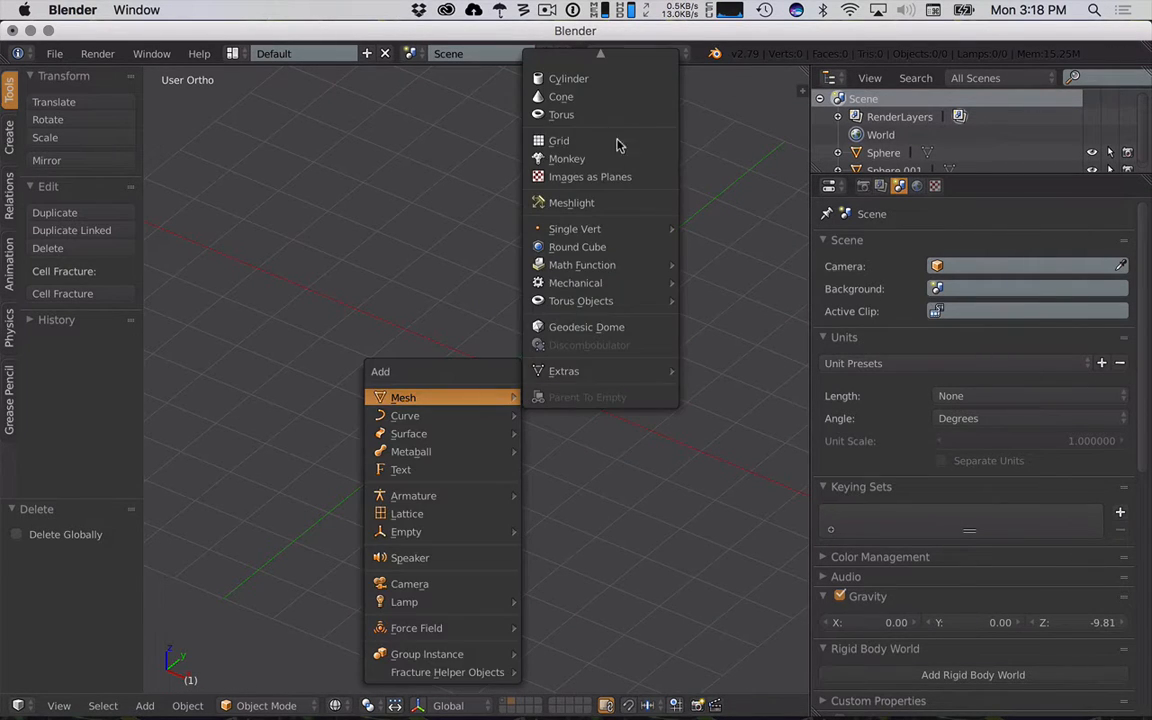
scroll(616, 94, up, 5)
scroll(605, 162, up, 8)
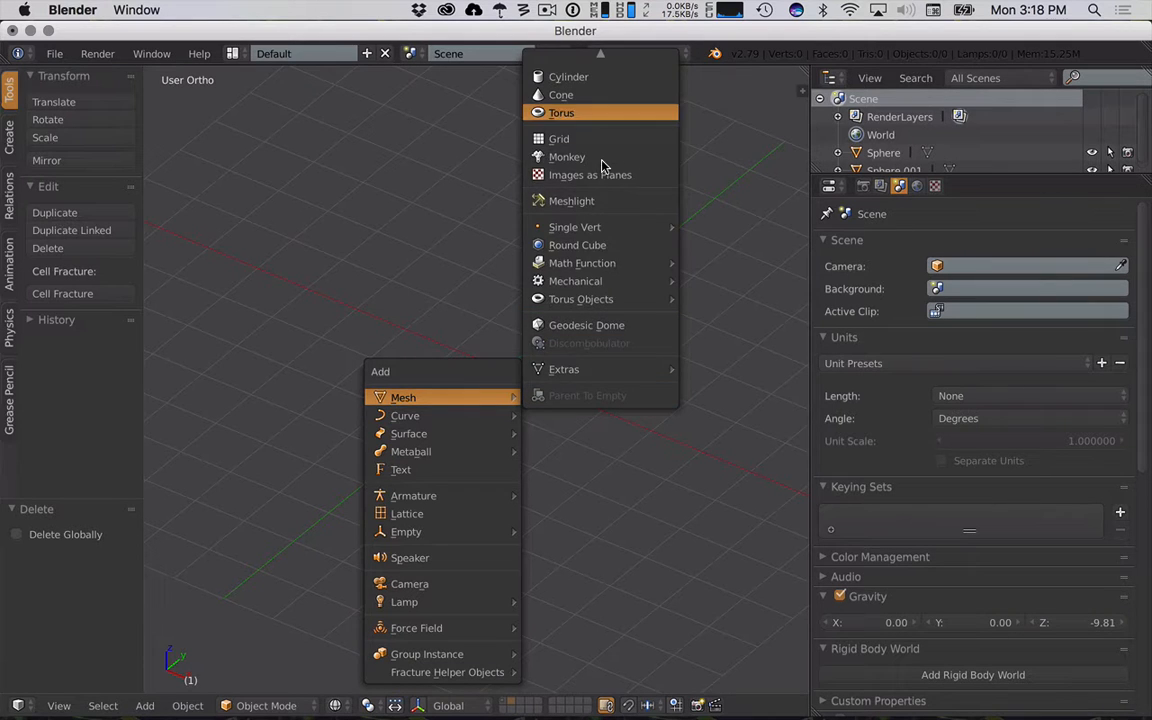
scroll(605, 120, up, 2)
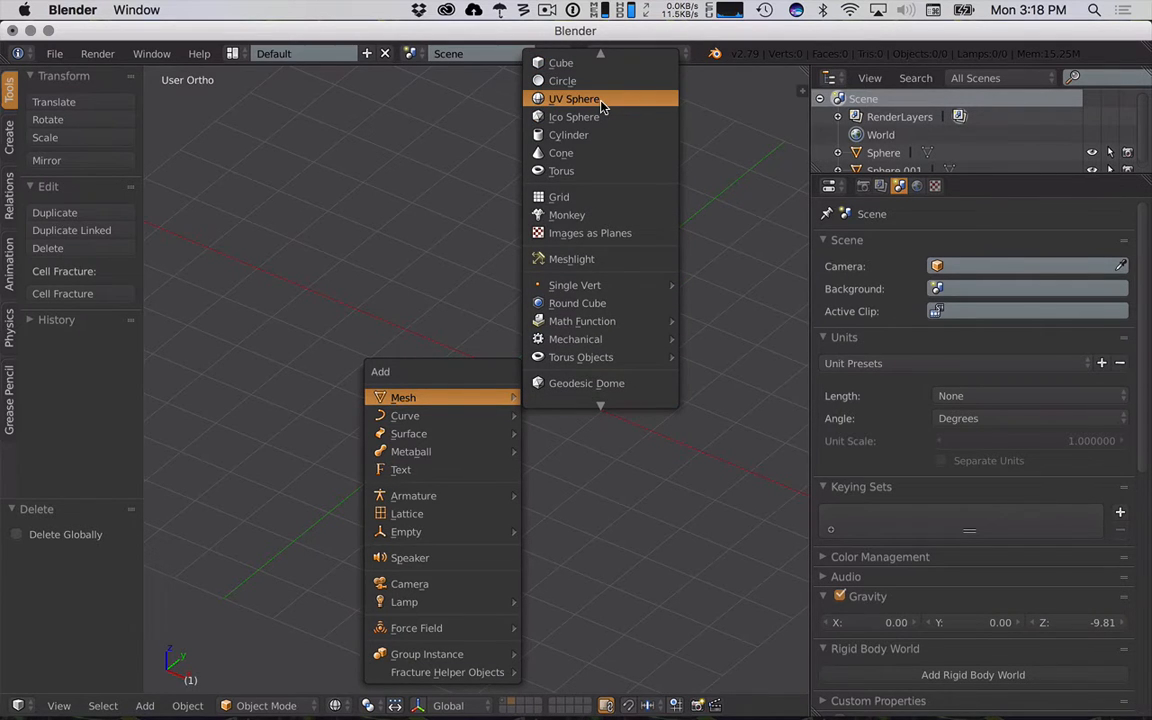
click(598, 99)
scroll(579, 309, up, 2)
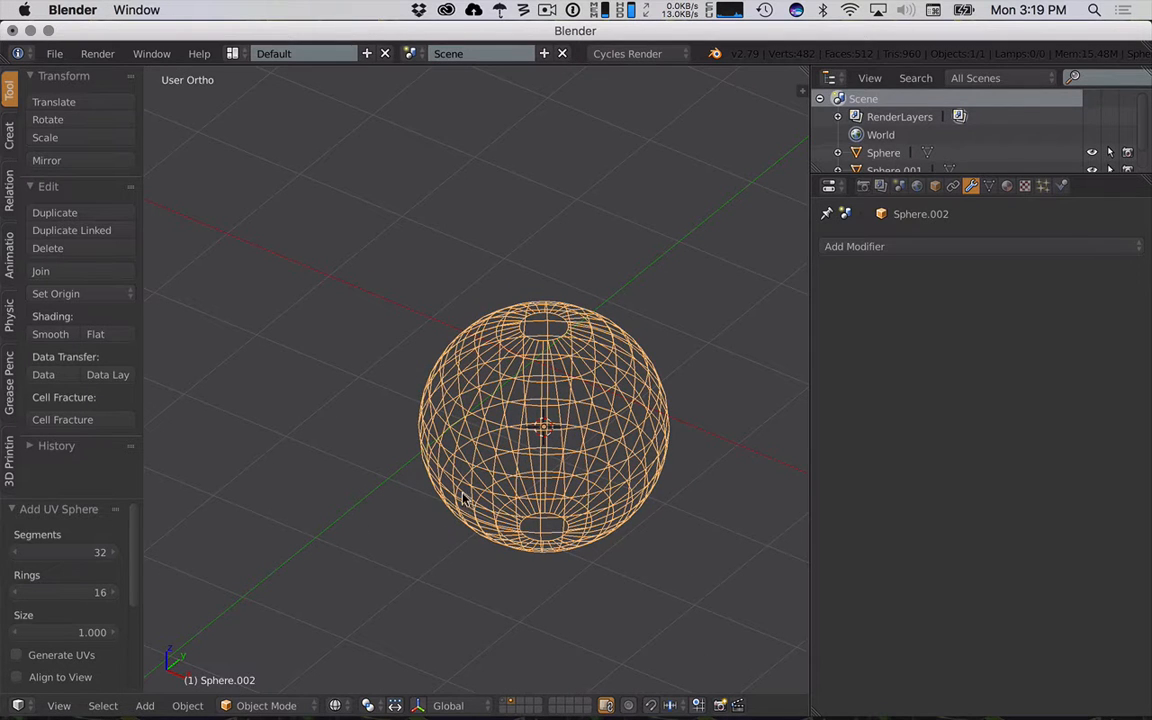
- Delete all vertices above the new sphere's equator from the front view, leaving an open bowl
key(z)
middle_drag(463, 494, 568, 591)
key(KP_1)
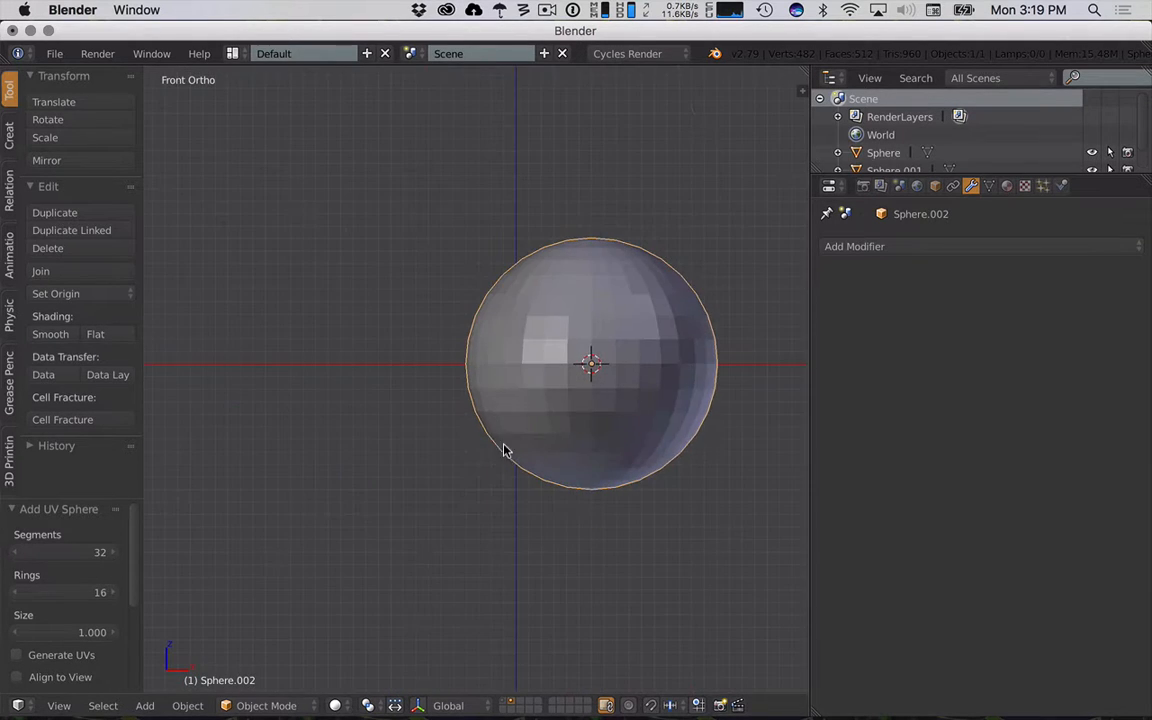
key(Tab)
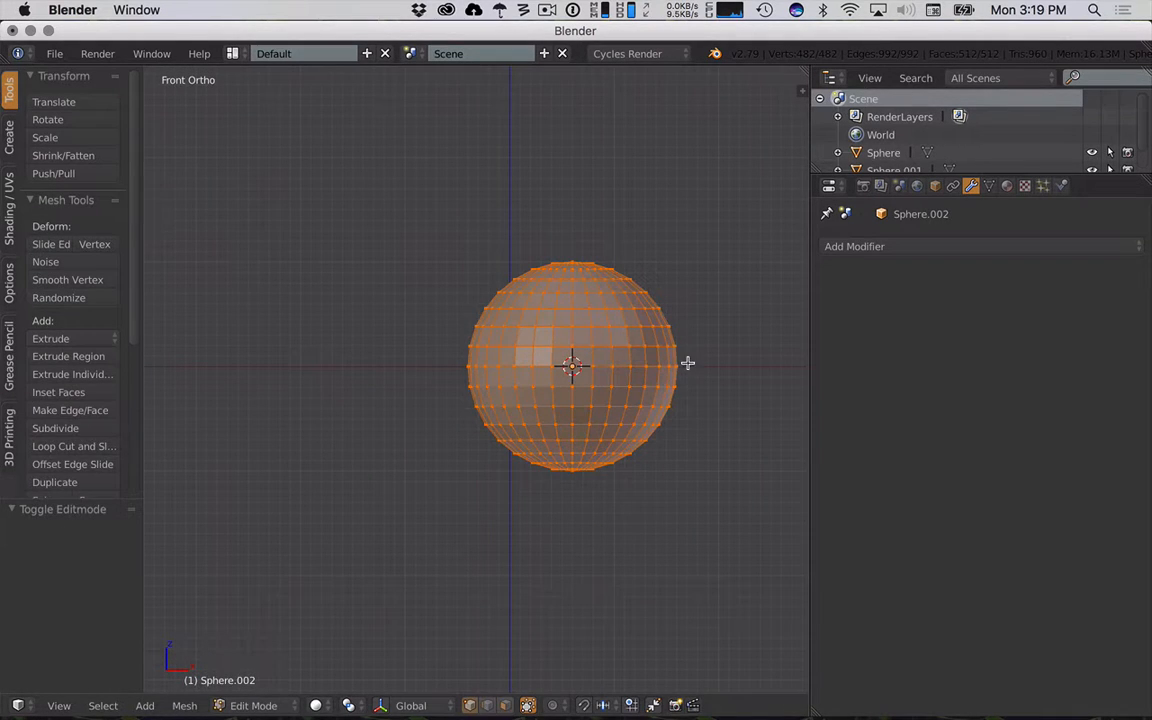
key(a)
key(b)
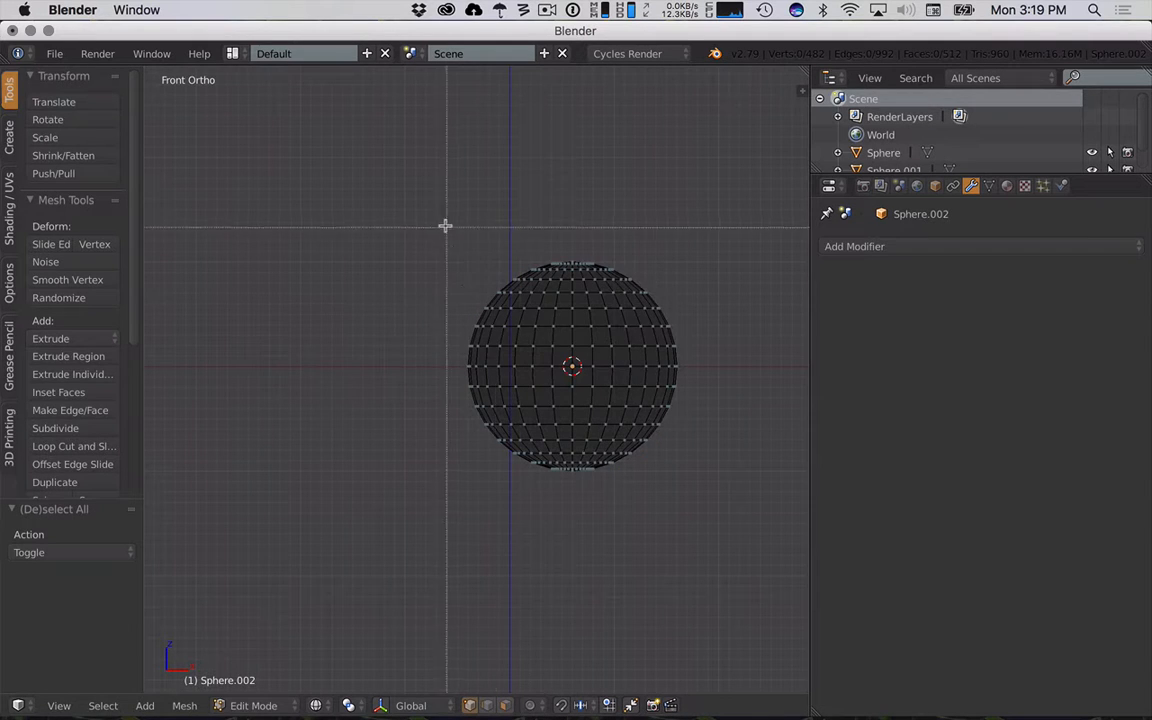
drag(416, 220, 723, 360)
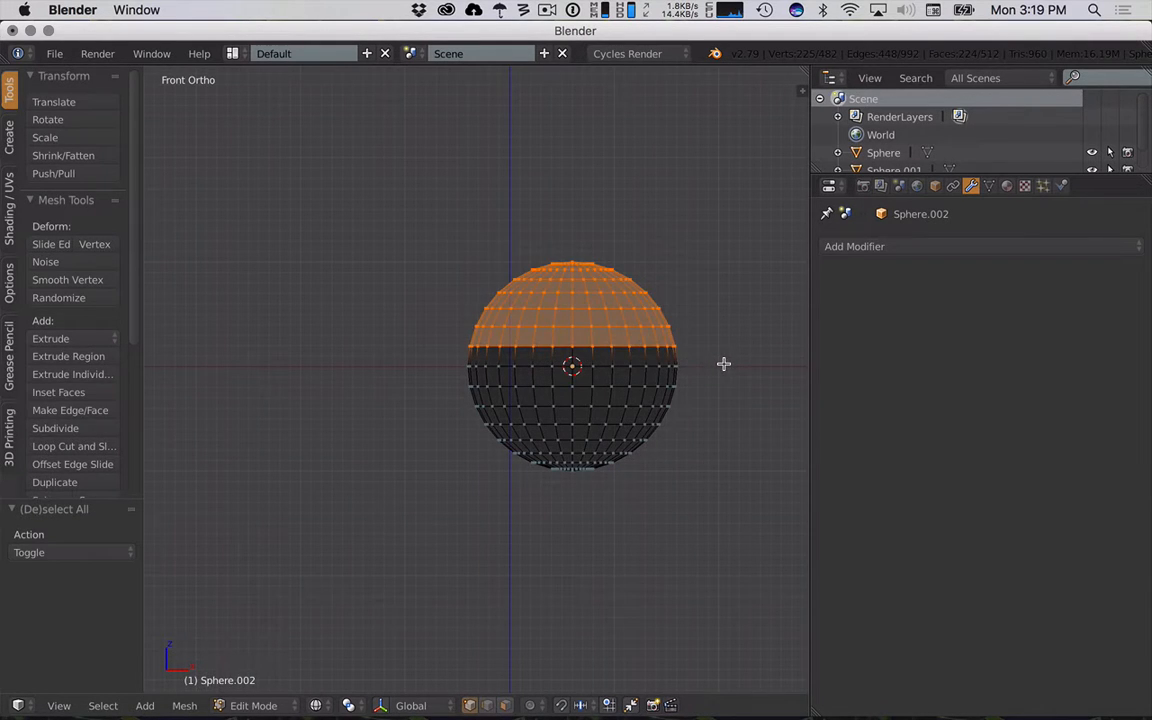
key(x)
click(724, 365)
middle_drag(725, 366, 716, 437)
key(Tab)
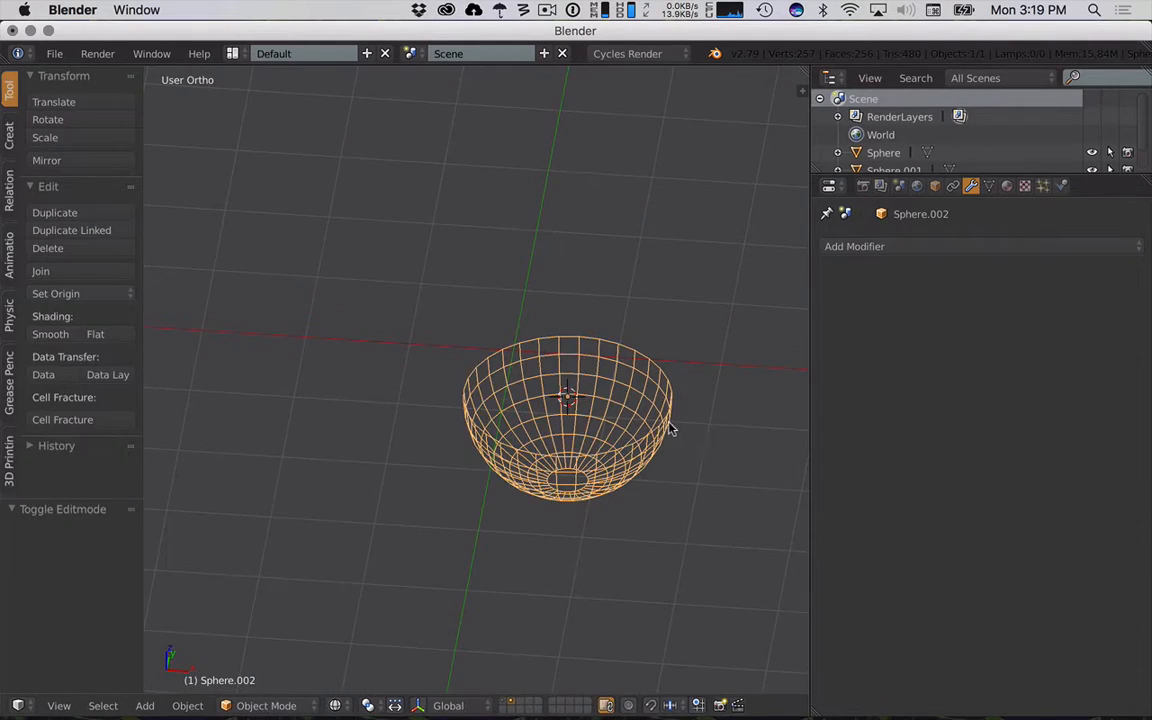
- Enter Edit Mode on the bowl and enable proportional editing
key(Tab)
key(a)
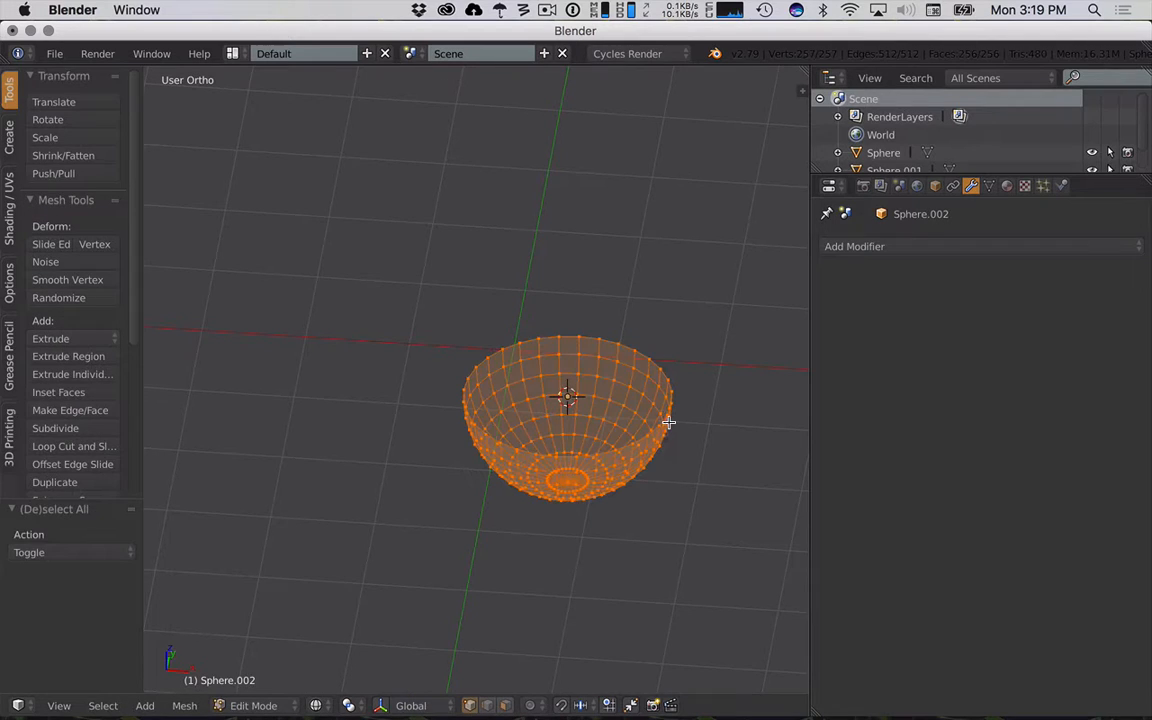
click(531, 705)
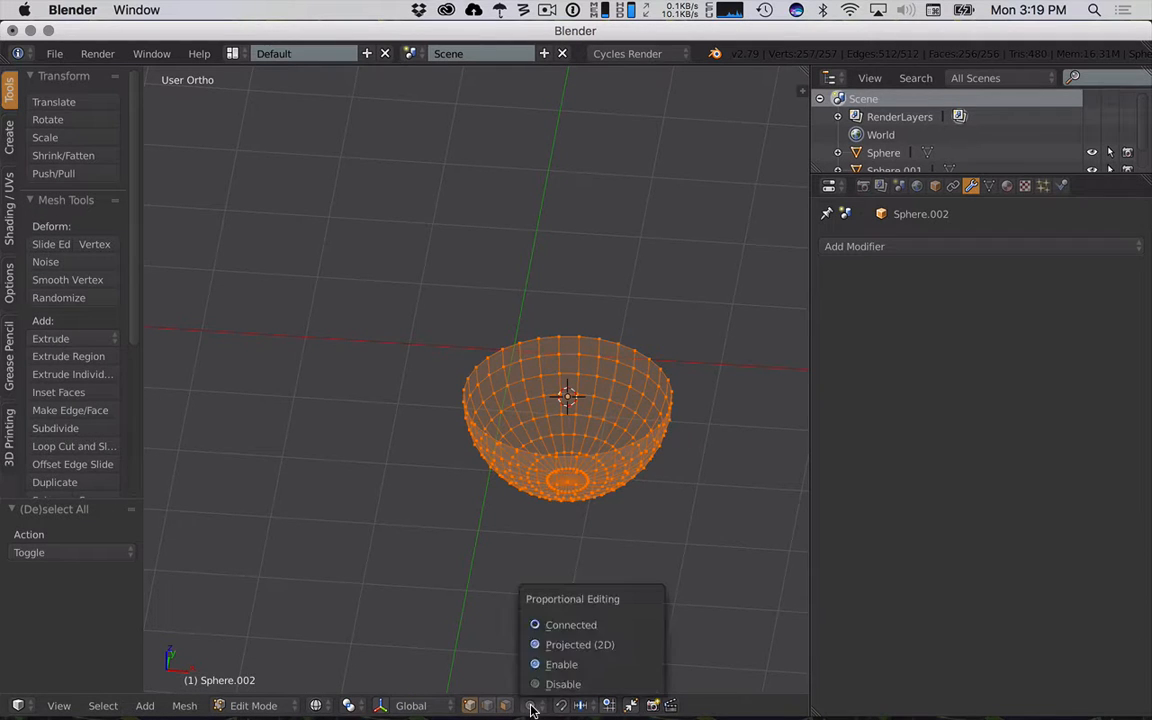
click(569, 668)
- Raise the bowl's bottom centre vertex 0.232 along Z with smooth proportional falloff and a proportional size of 1.46
right_click(568, 482)
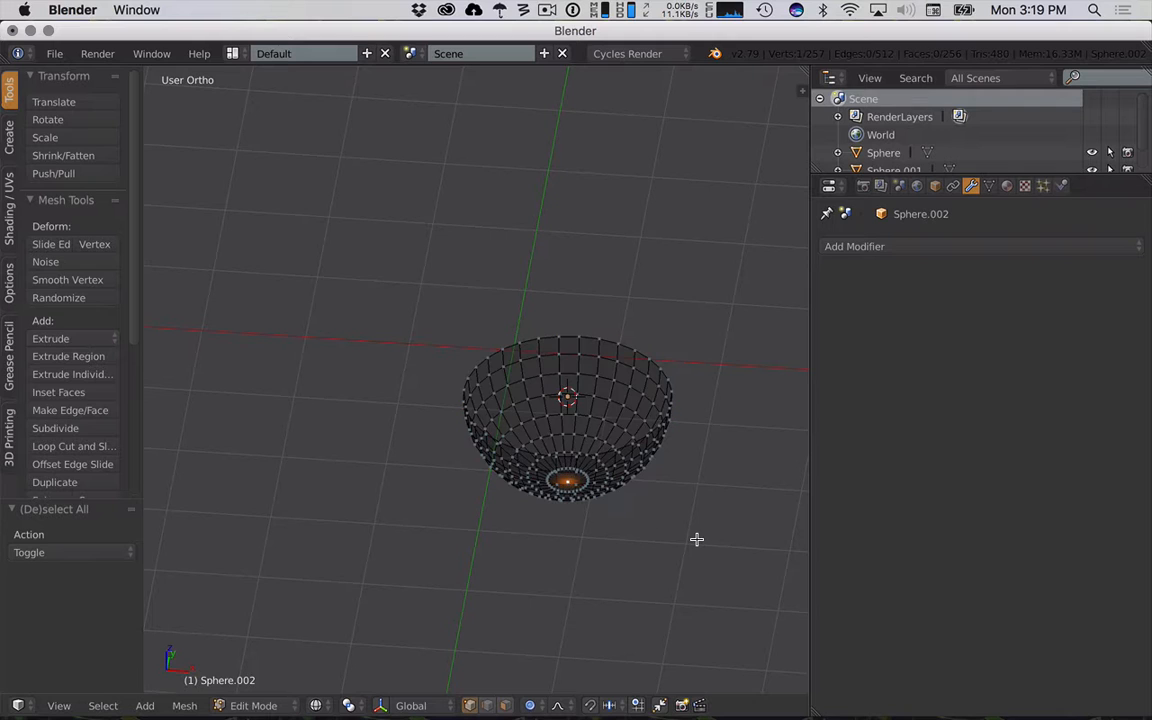
key(g)
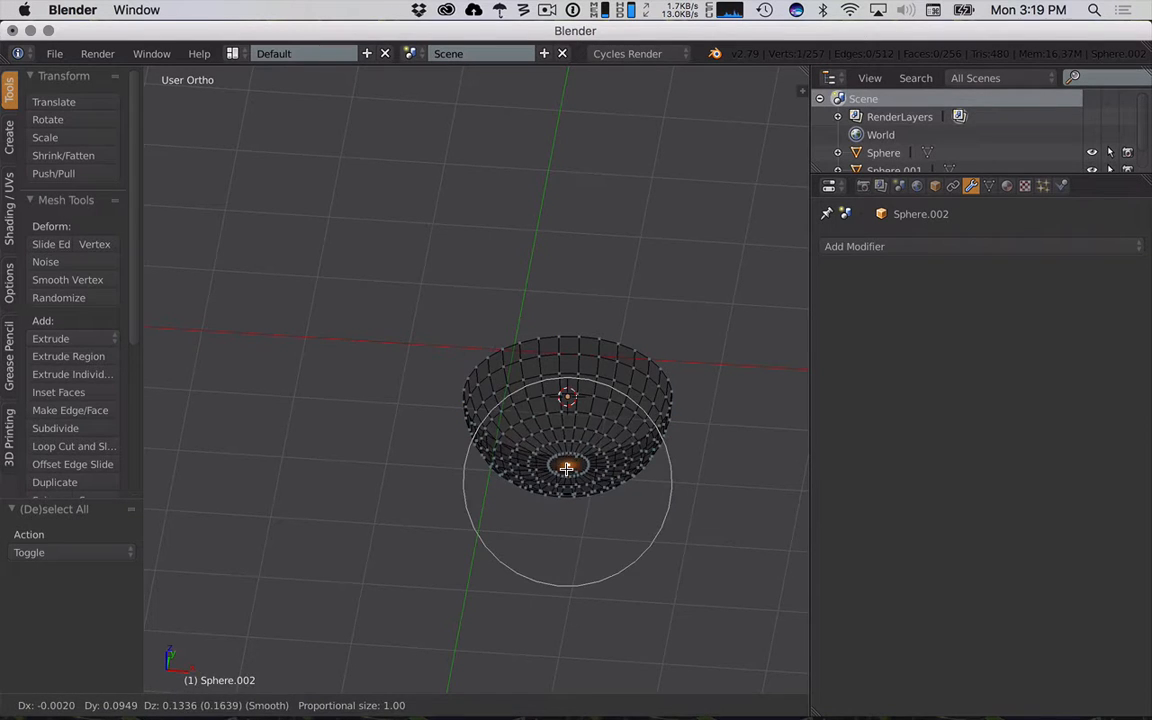
scroll(566, 468, down, 4)
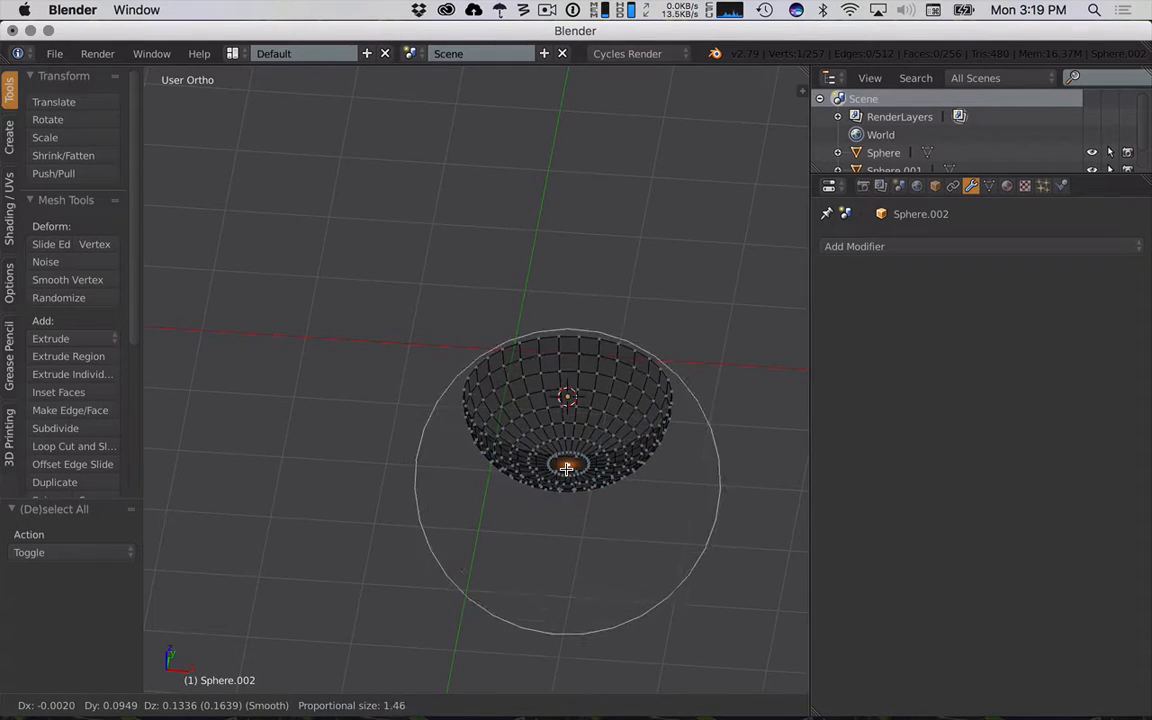
scroll(566, 468, up, 3)
key(z)
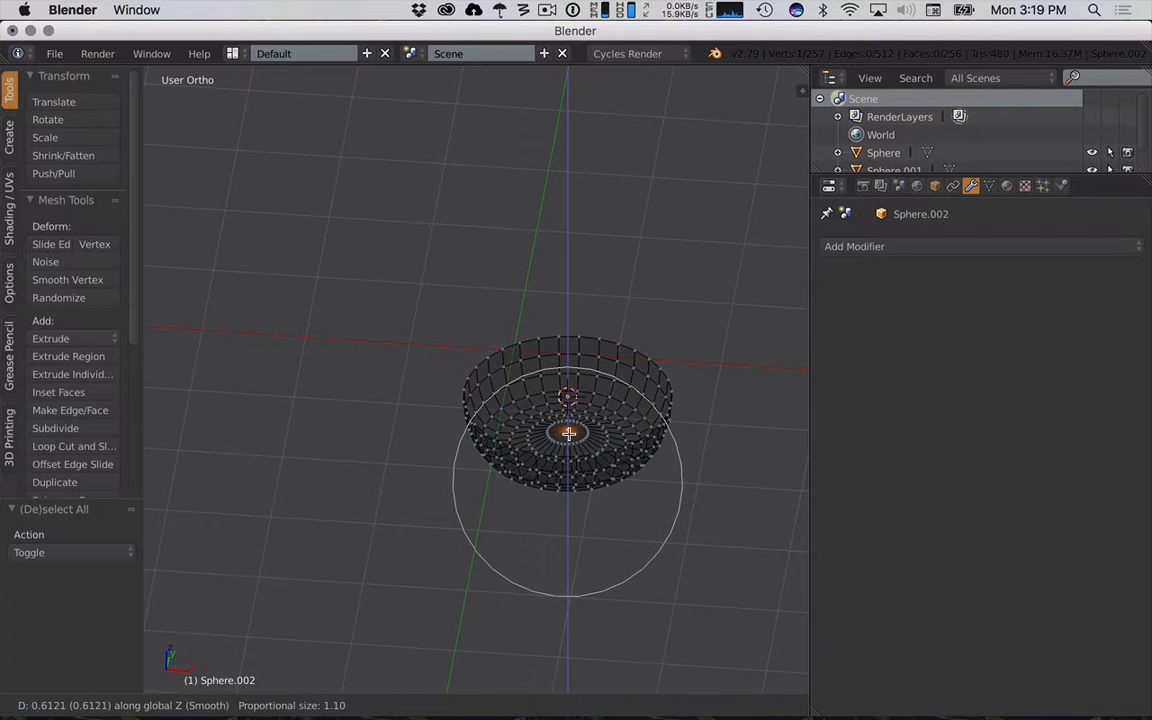
scroll(568, 433, down, 5)
scroll(568, 433, up, 1)
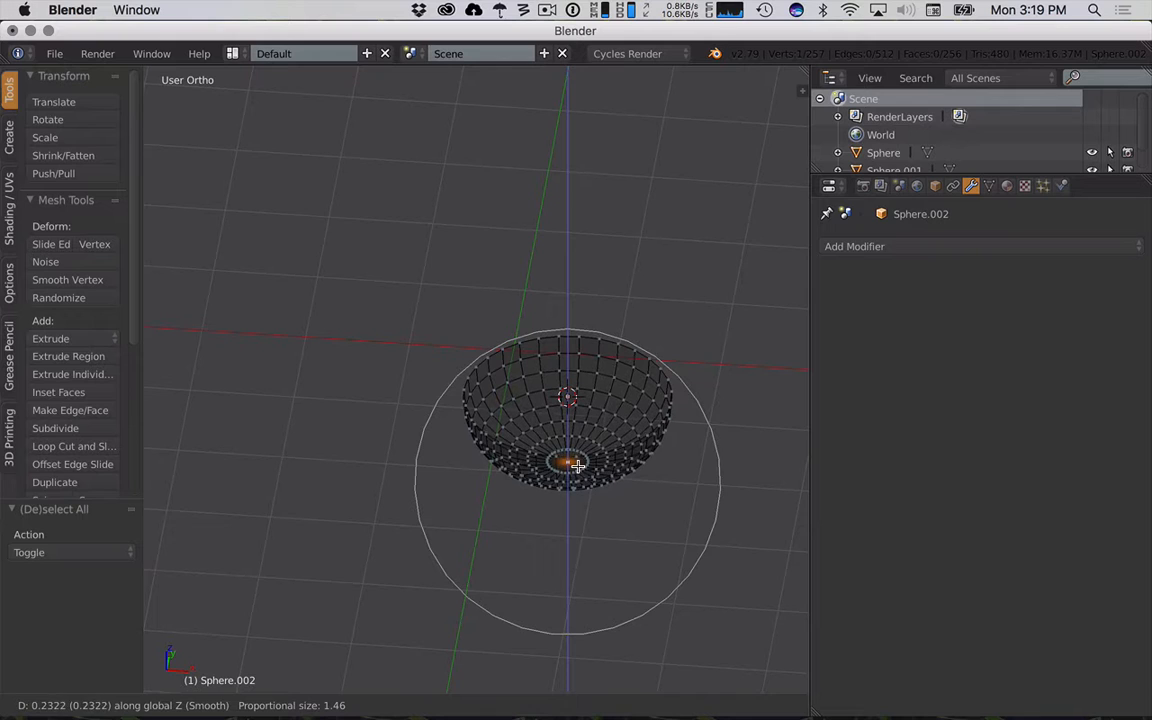
click(578, 465)
- In top view, scale the bottom centre vertex by 2.138 along Y with proportional size 3.45, stretching the bowl into an ellipse
key(KP_7)
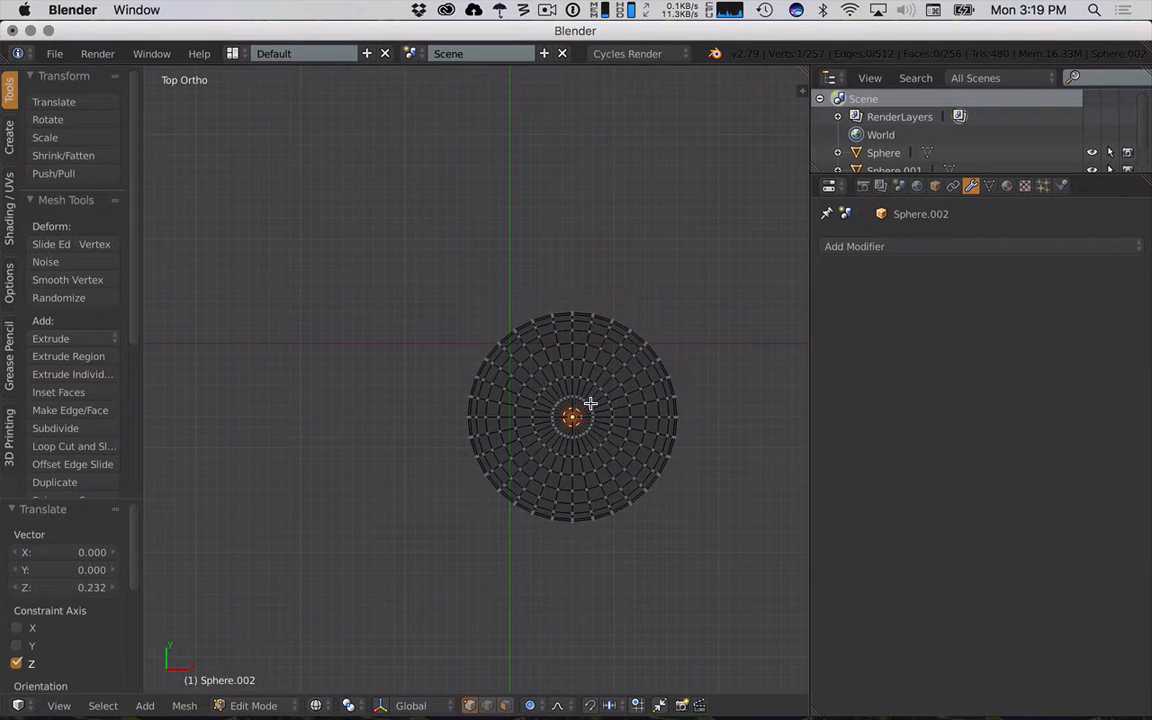
key(s)
key(y)
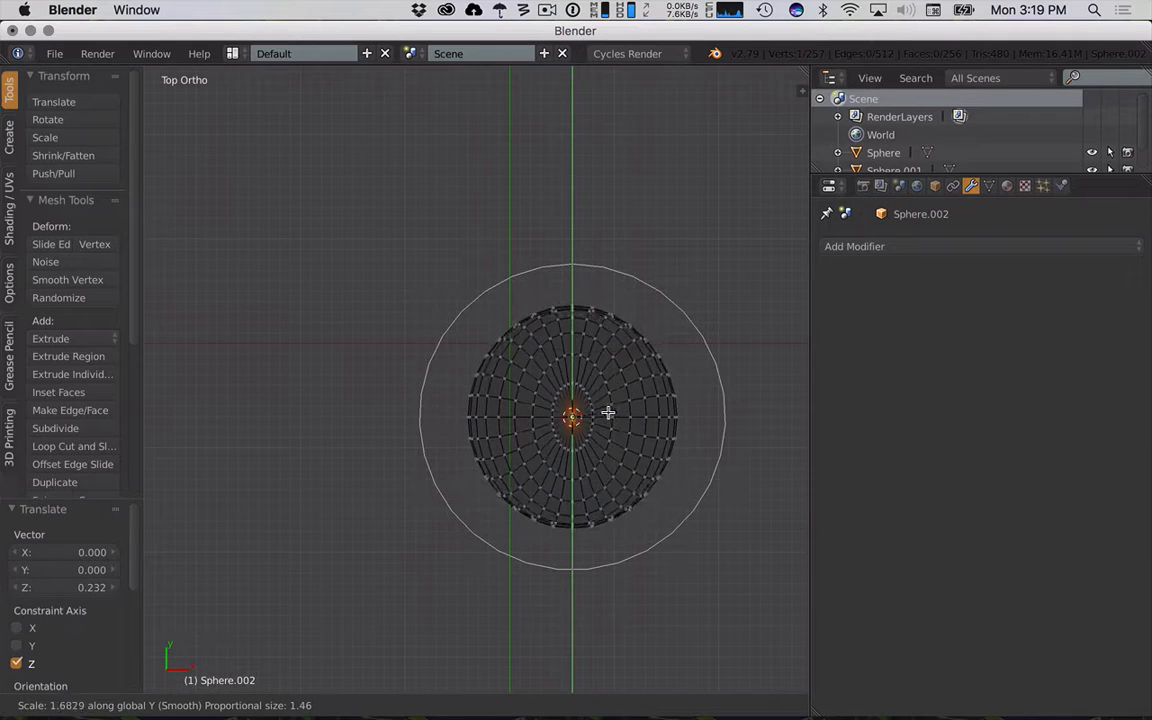
scroll(604, 413, down, 2)
scroll(604, 413, down, 6)
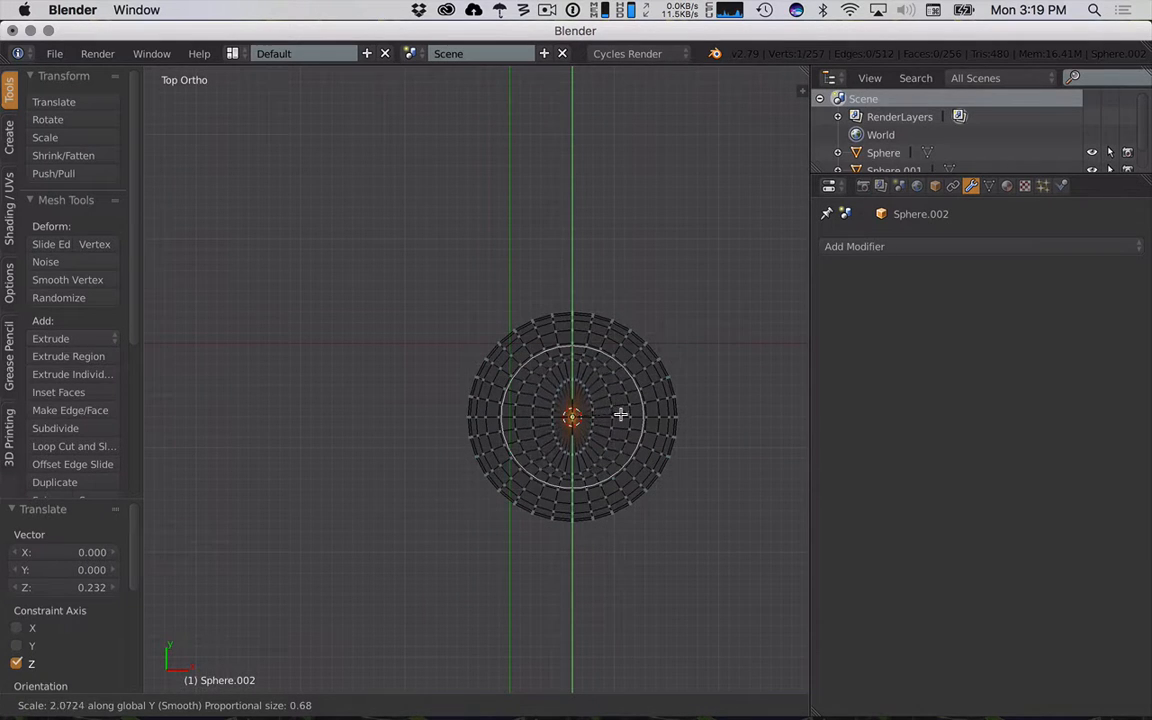
scroll(627, 415, up, 17)
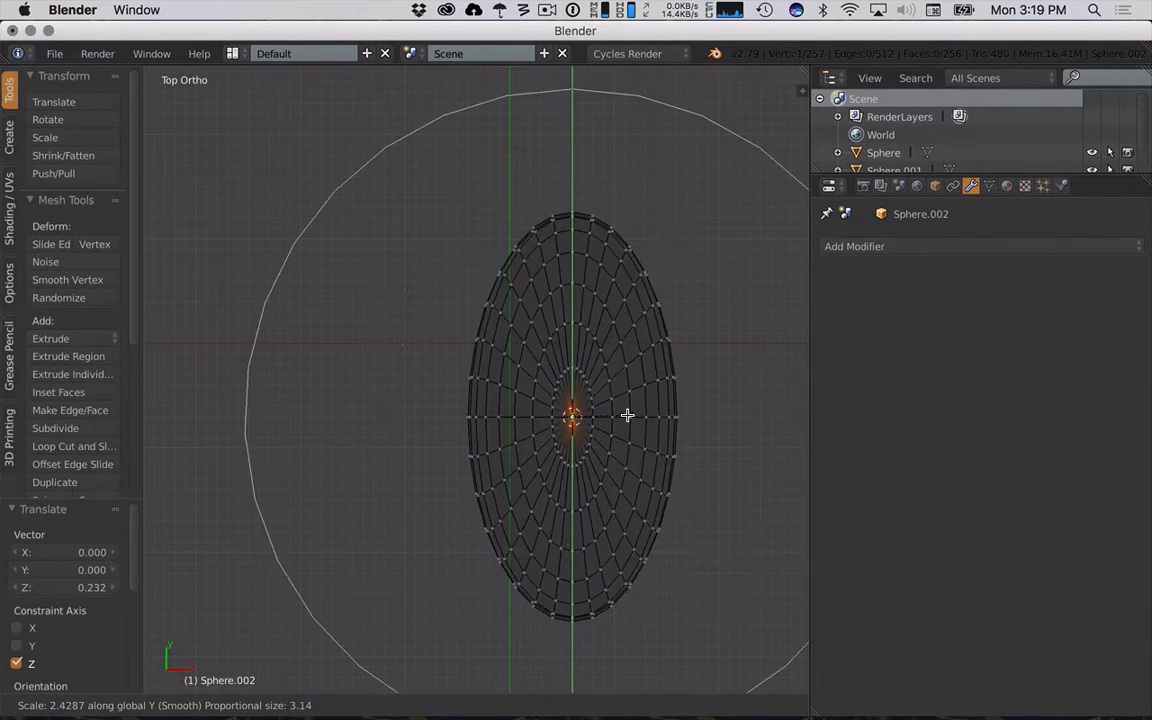
scroll(630, 416, down, 3)
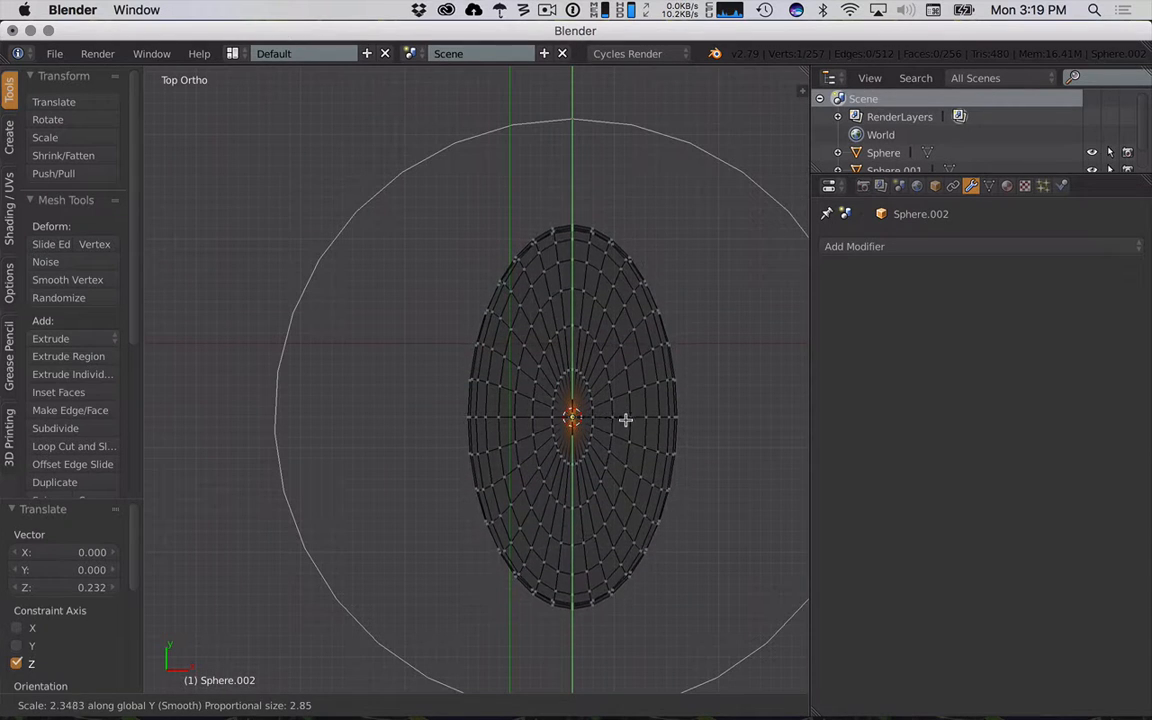
scroll(617, 434, up, 3)
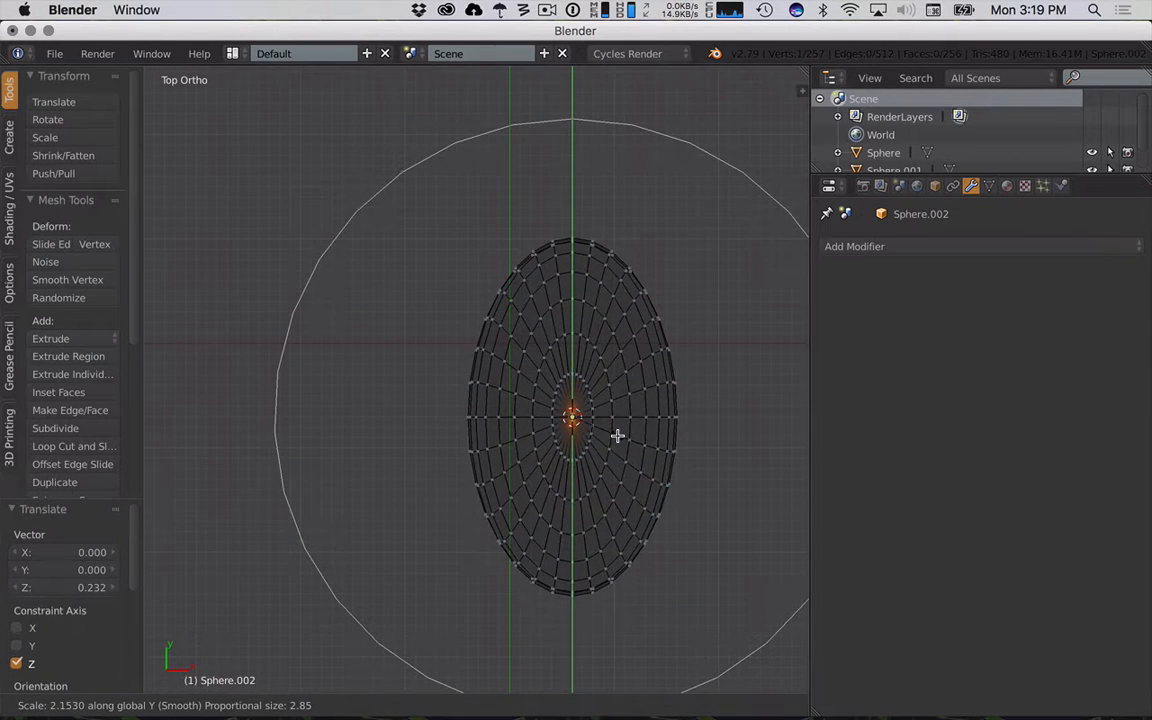
scroll(617, 434, down, 2)
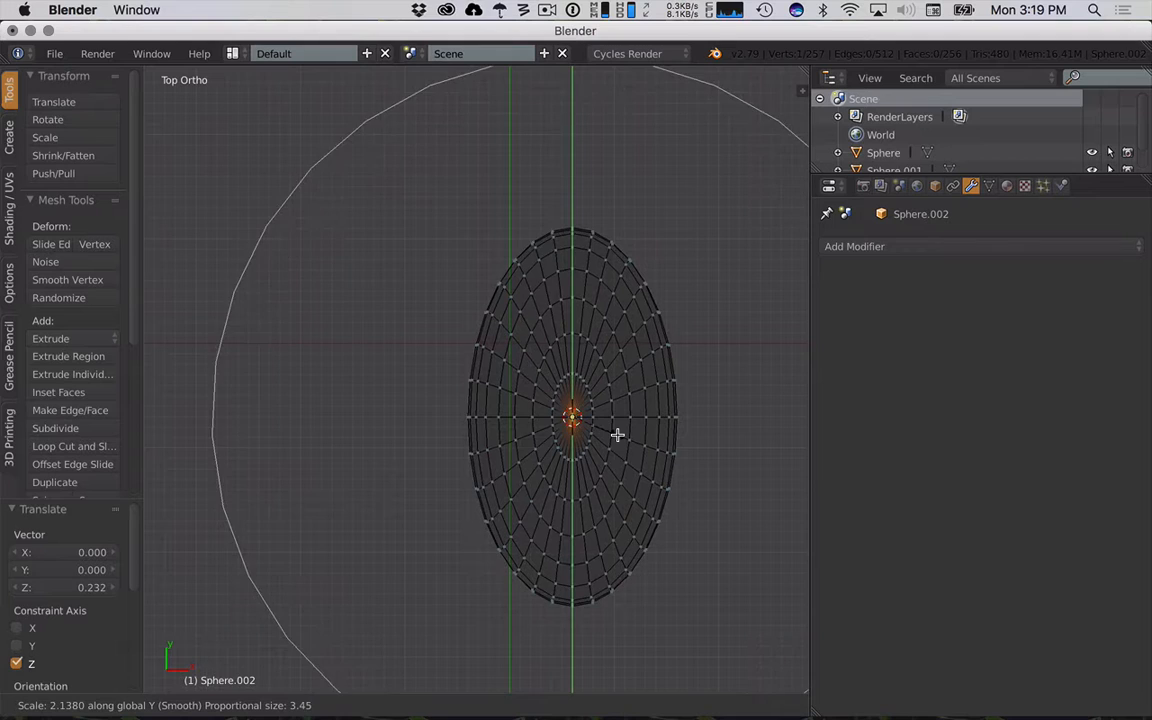
scroll(617, 434, up, 2)
click(617, 434)
- Select the bowl's rim edge loop and scale it by 1.321 in X and Y only, with proportional size about 0.83
middle_drag(638, 447, 568, 369)
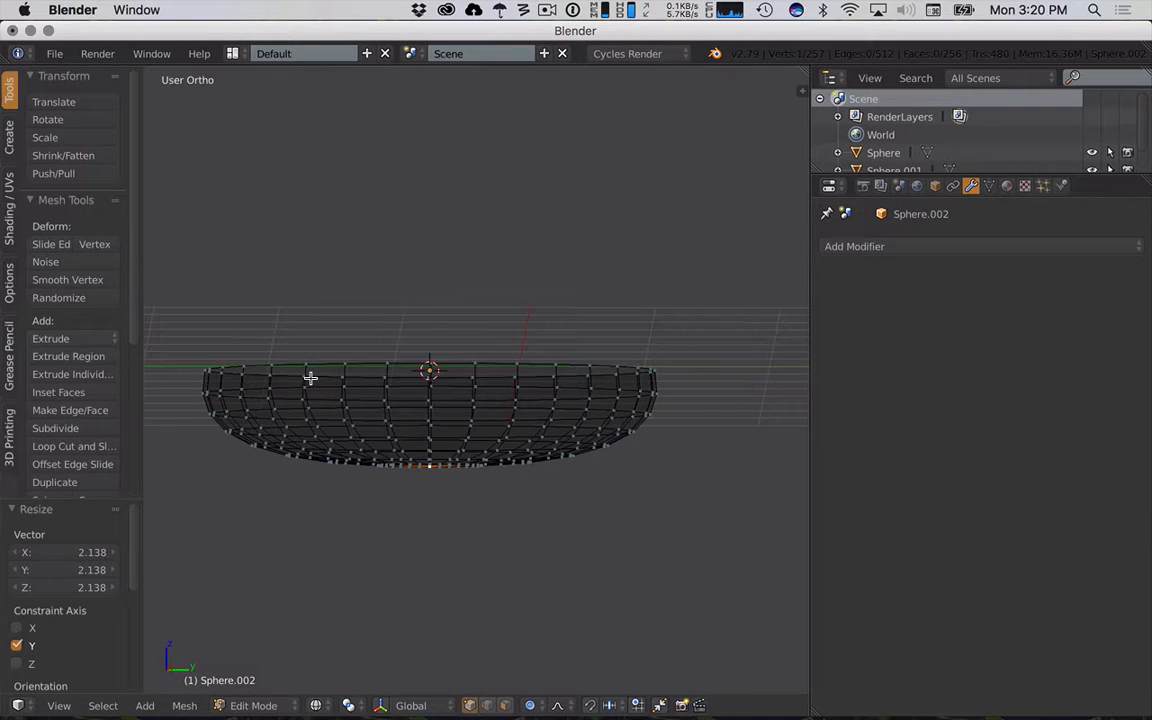
key(KP_3)
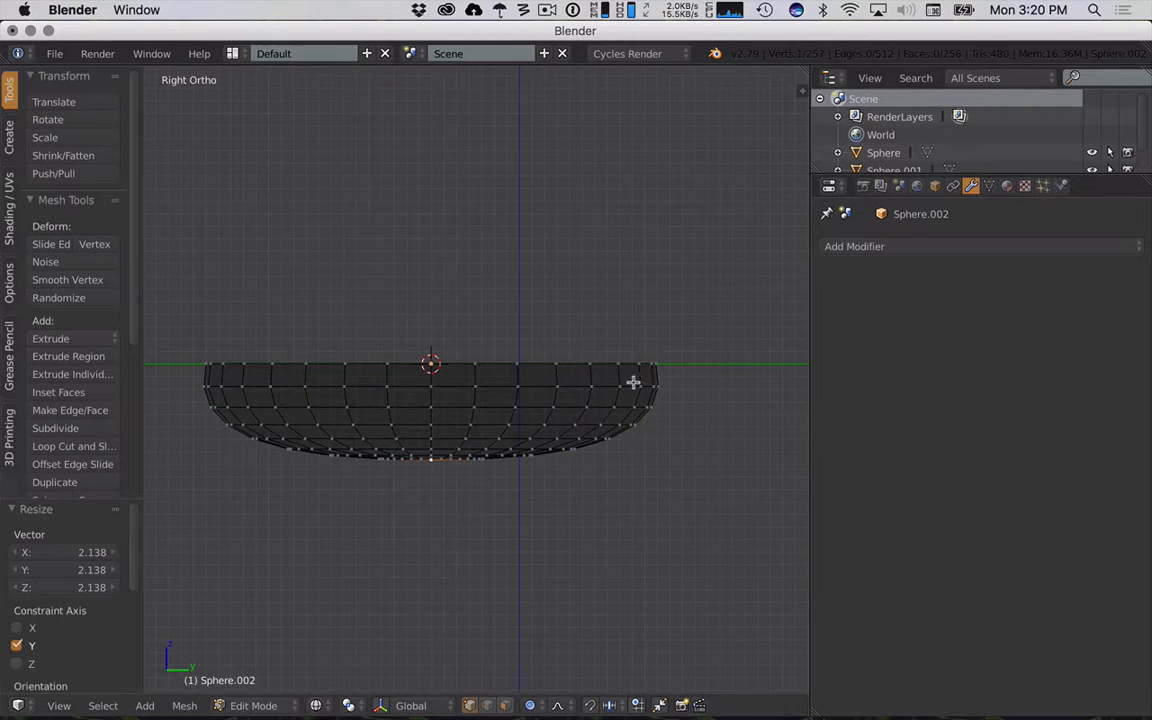
alt+right_click(607, 367)
middle_drag(643, 373, 618, 393)
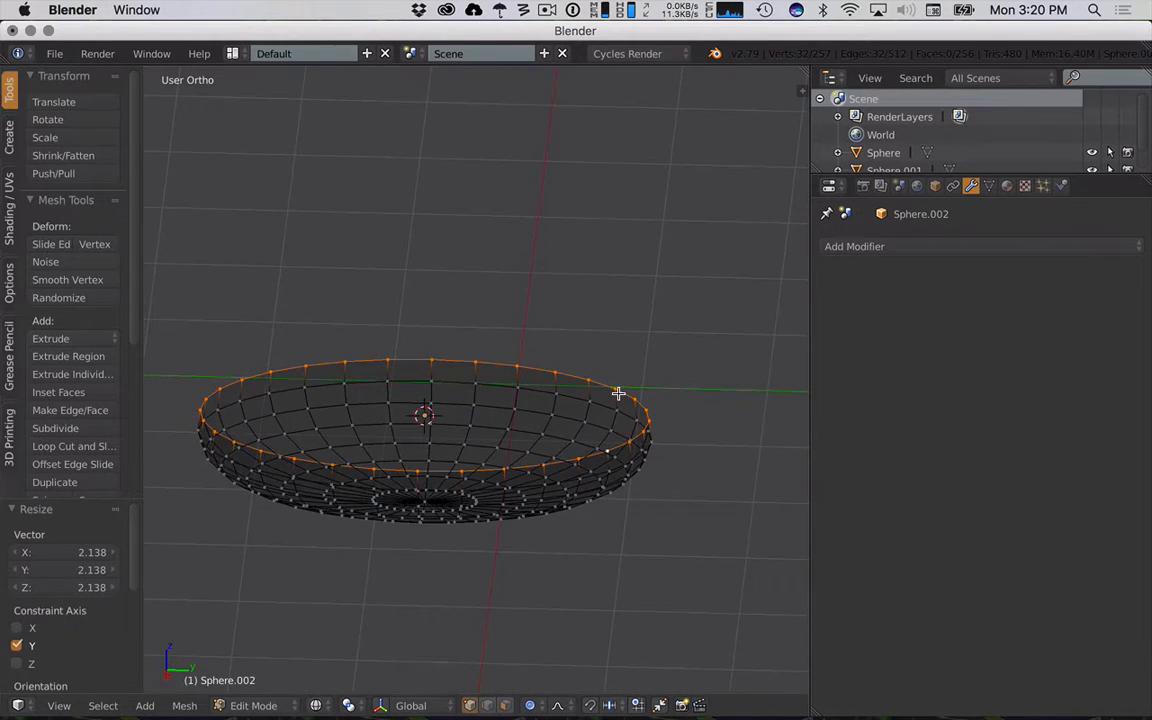
key(shift+z)
key(shift+z)
key(s)
key(shift+z)
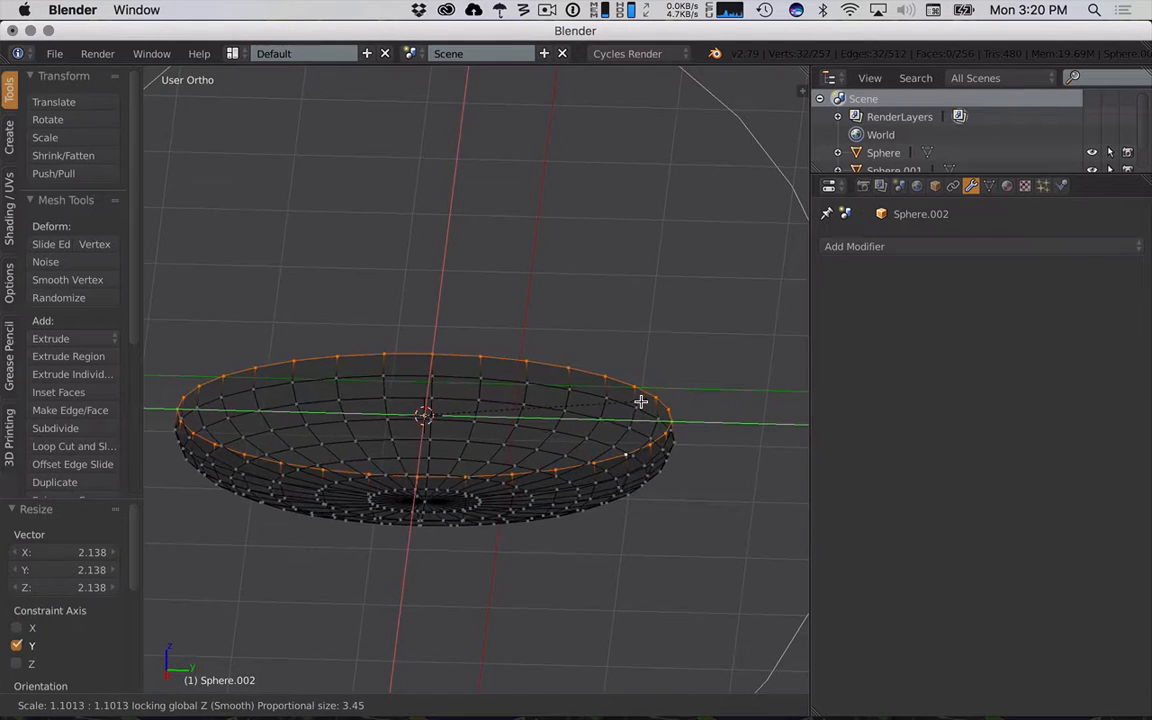
scroll(645, 403, up, 12)
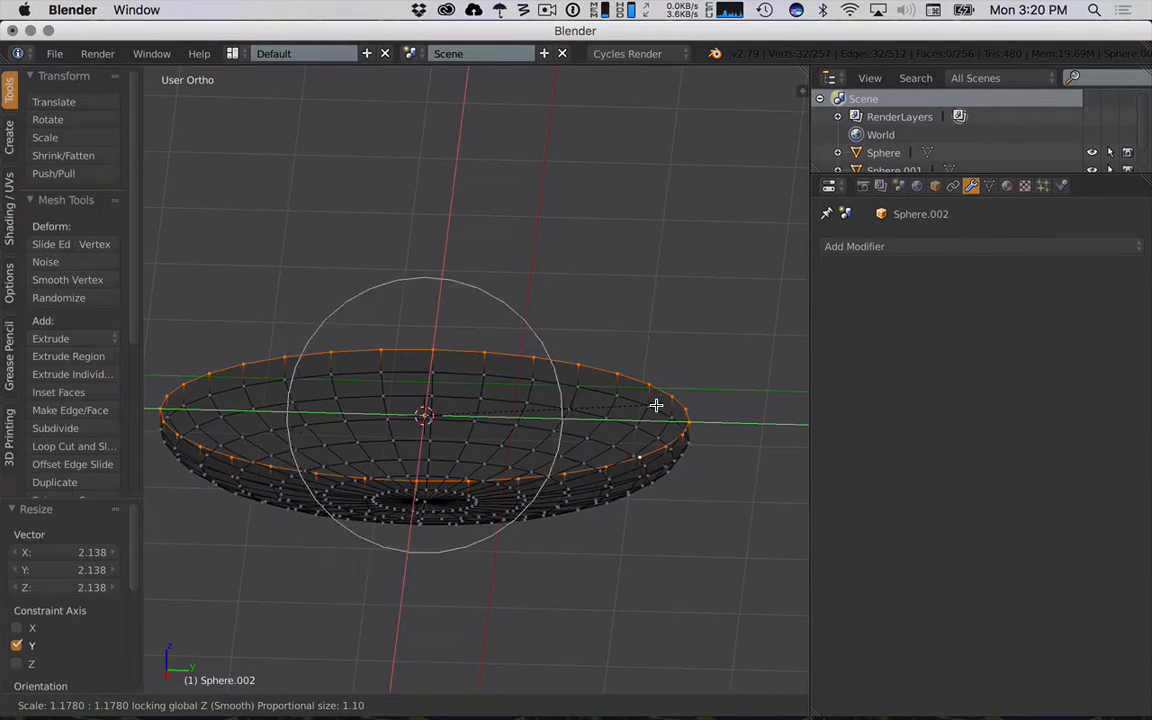
scroll(660, 404, up, 3)
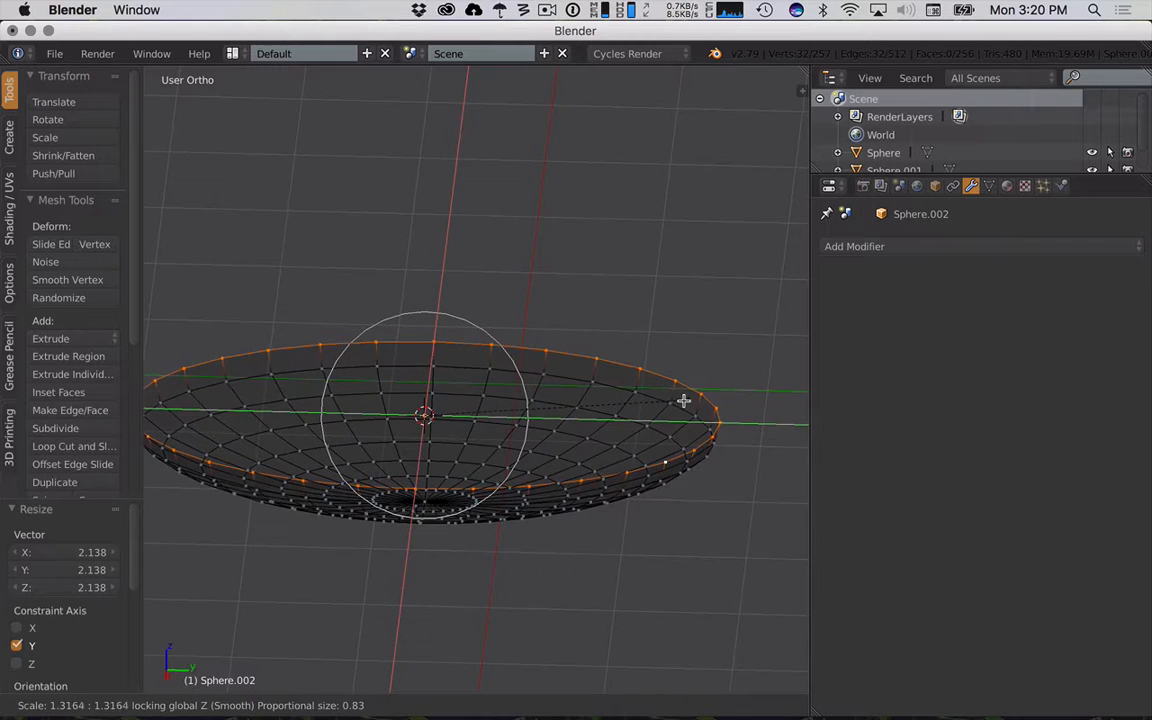
click(666, 437)
key(KP_3)
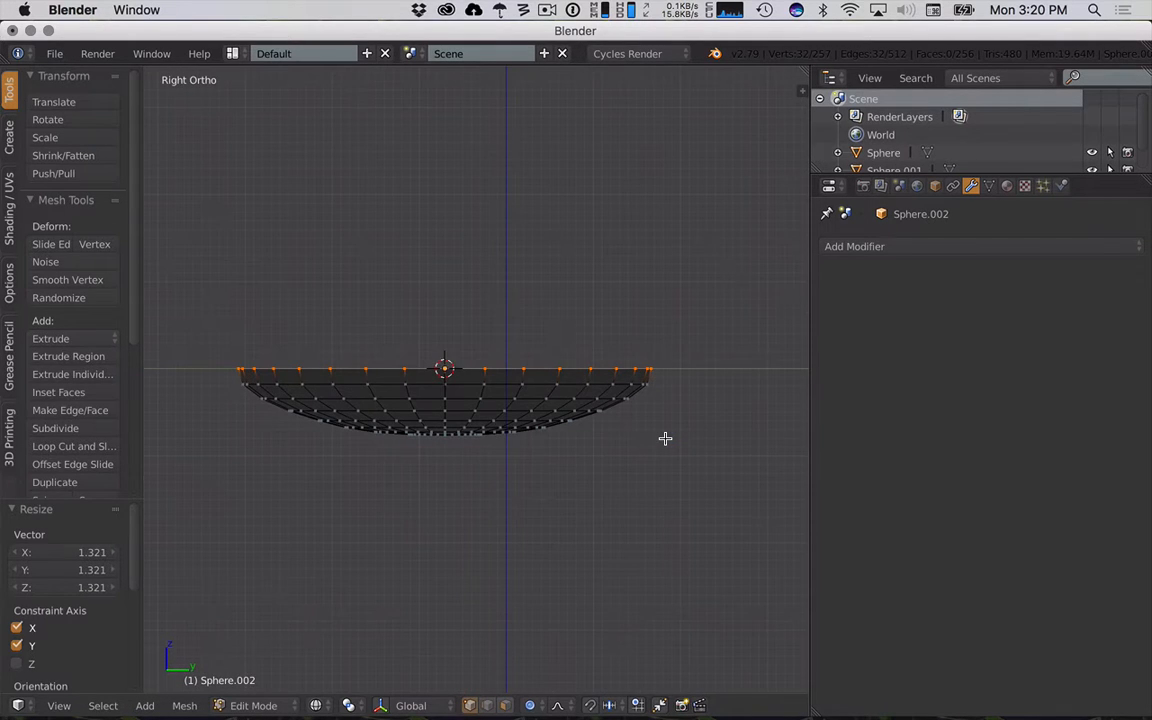
scroll(494, 429, down, 2)
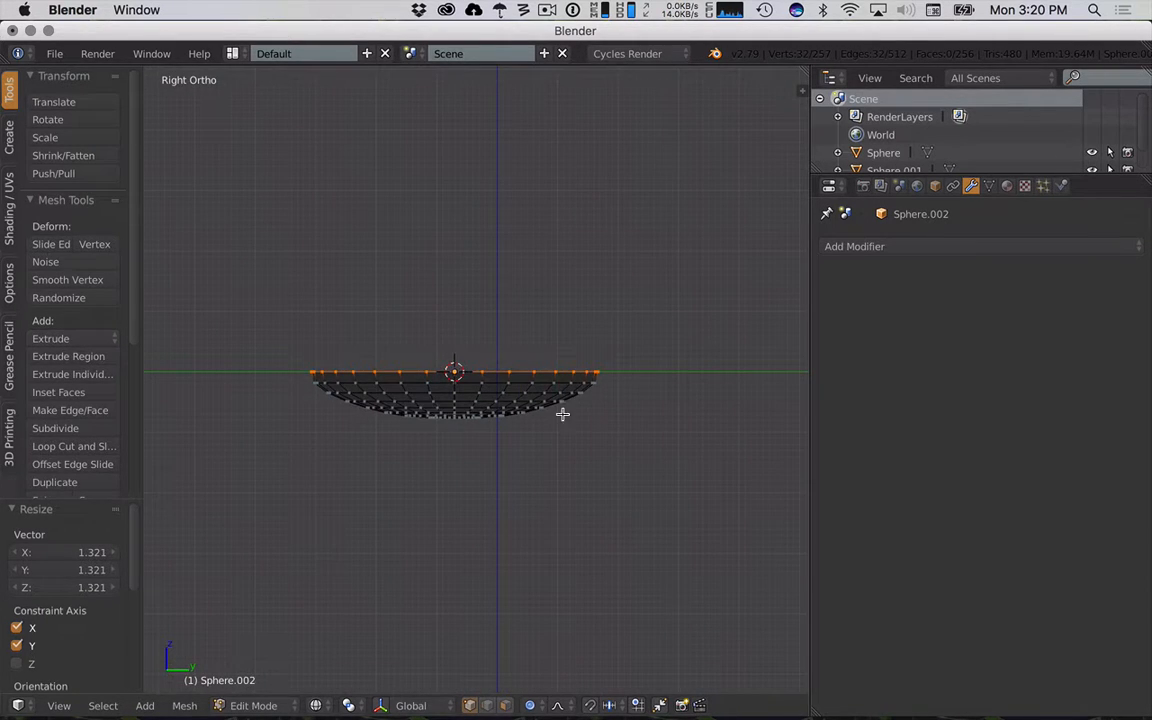
key(Tab)
scroll(530, 410, up, 2)
key(Tab)
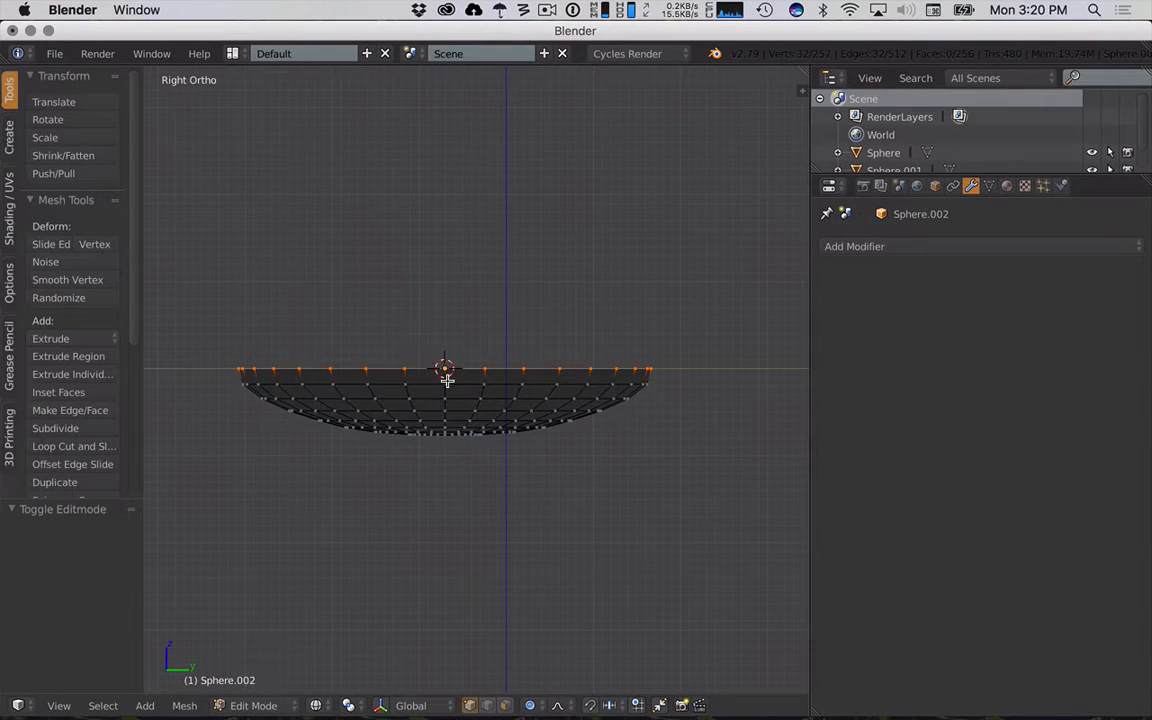
middle_drag(546, 372, 552, 444)
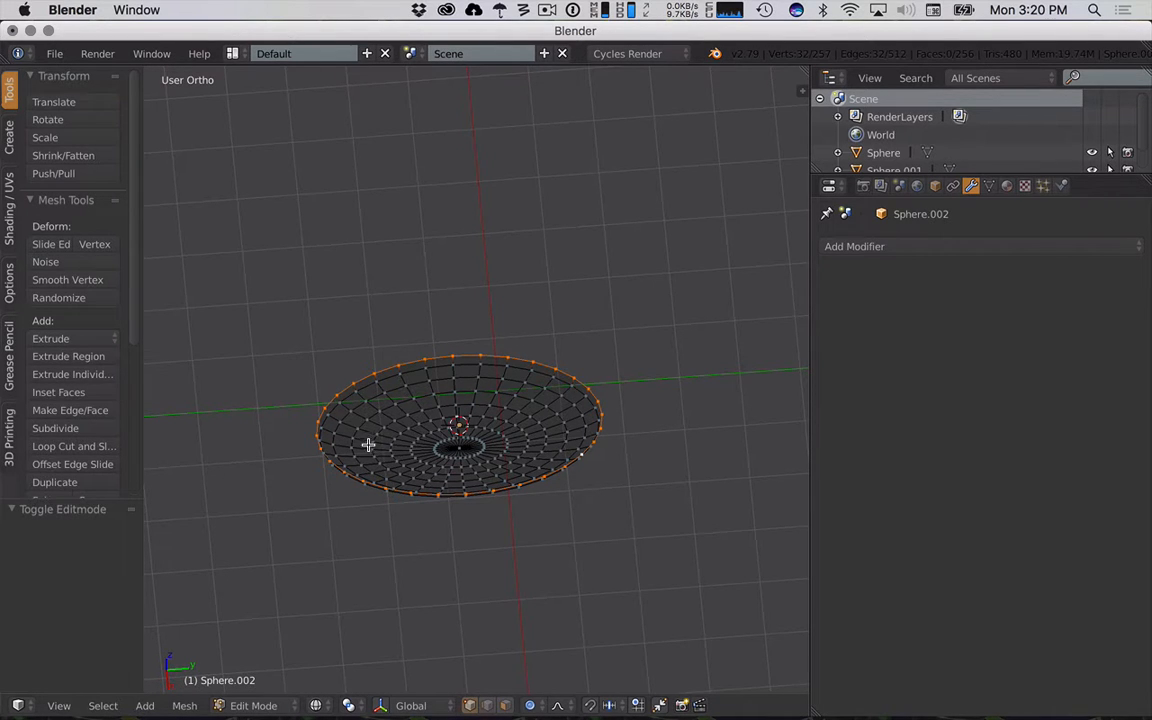
- Try moving a centreline vertex near the bowl's negative-Y end 0.714 along Y with proportional size 2.36, and undo the move
key(KP_7)
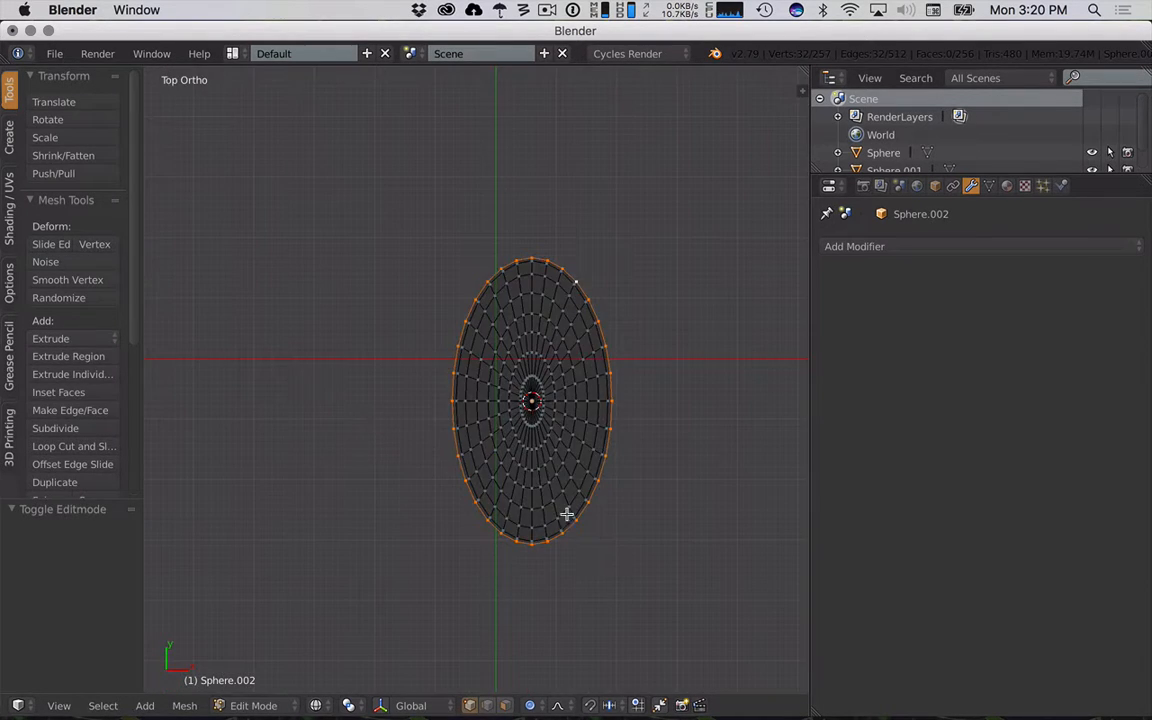
key(a)
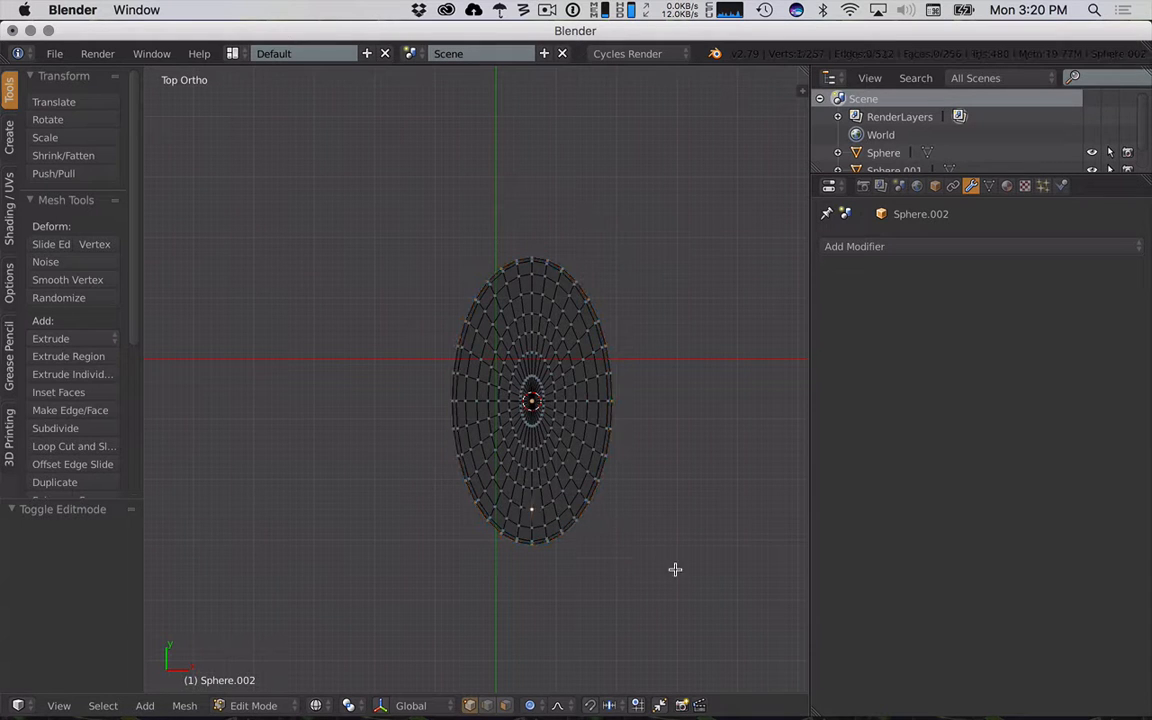
right_click(481, 501)
key(g)
scroll(481, 498, down, 8)
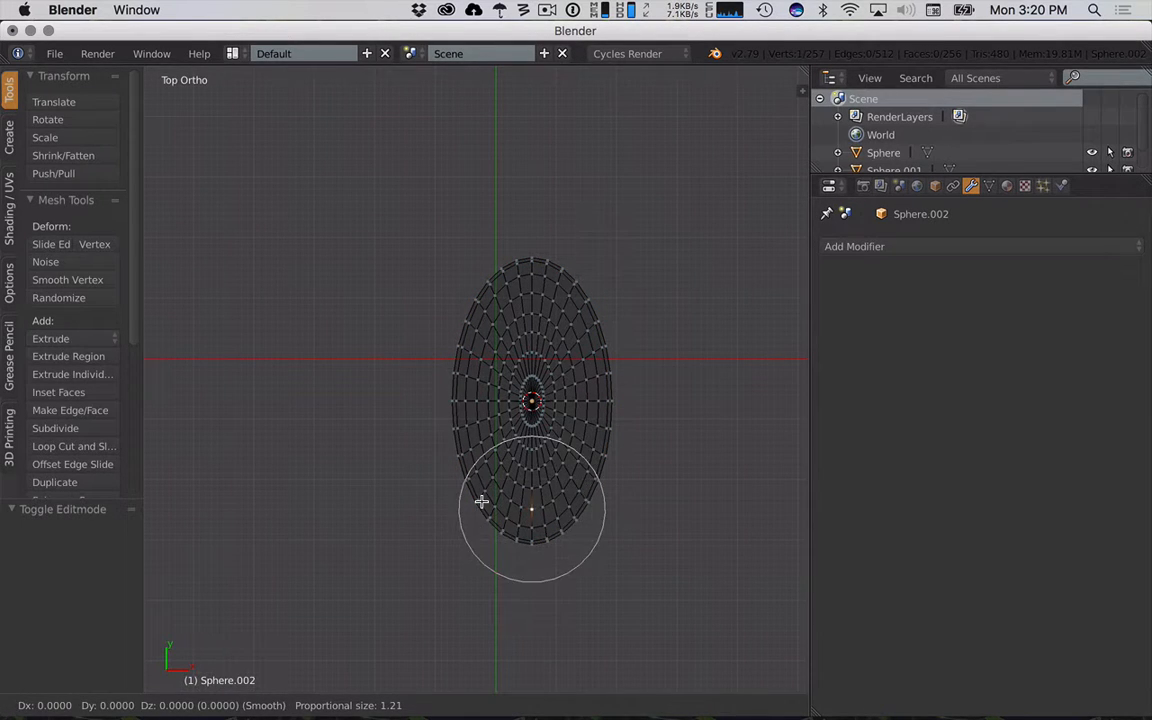
scroll(481, 490, down, 3)
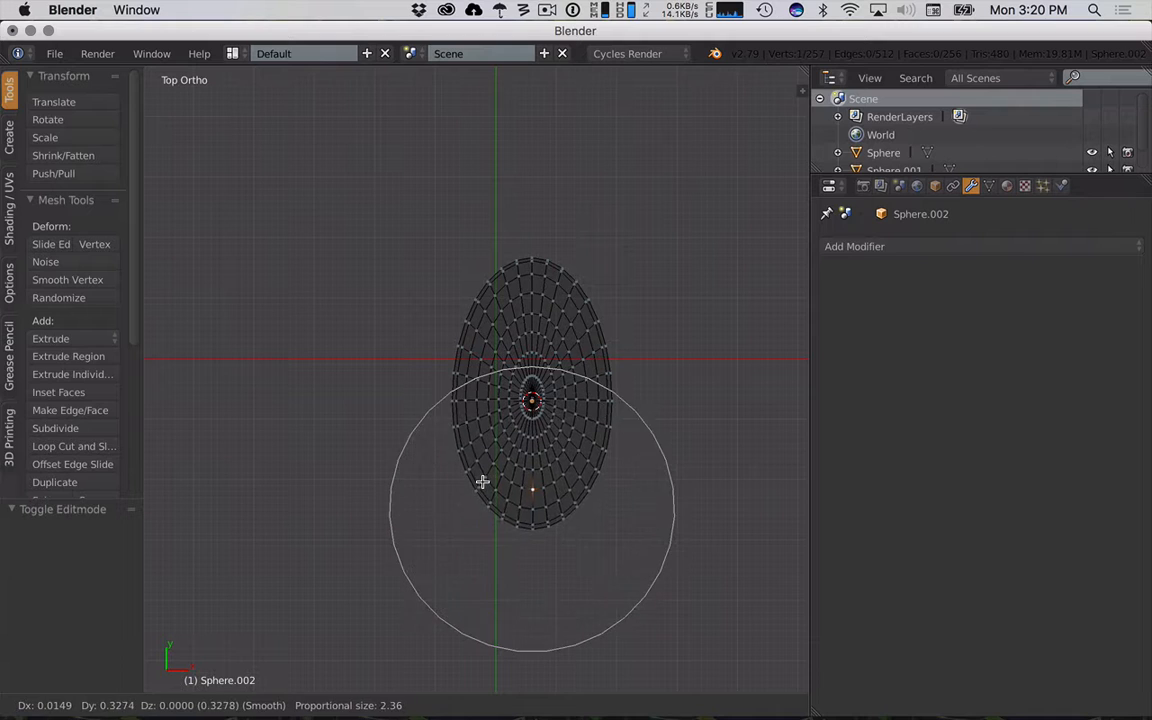
key(y)
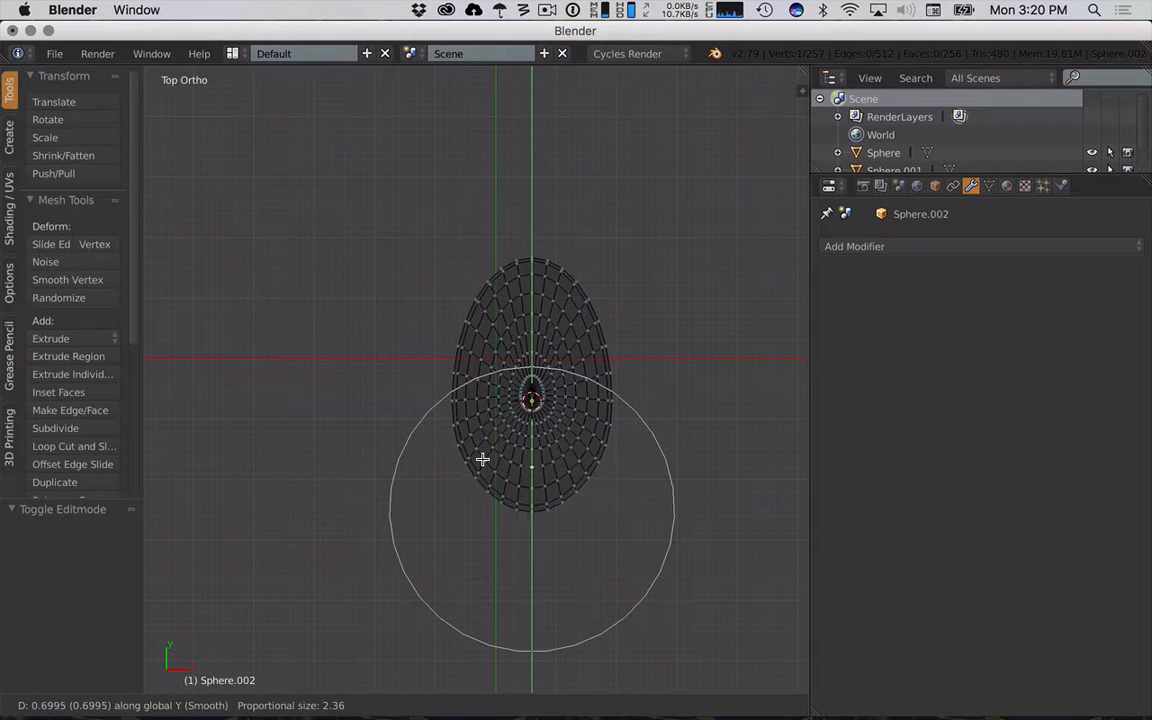
click(482, 458)
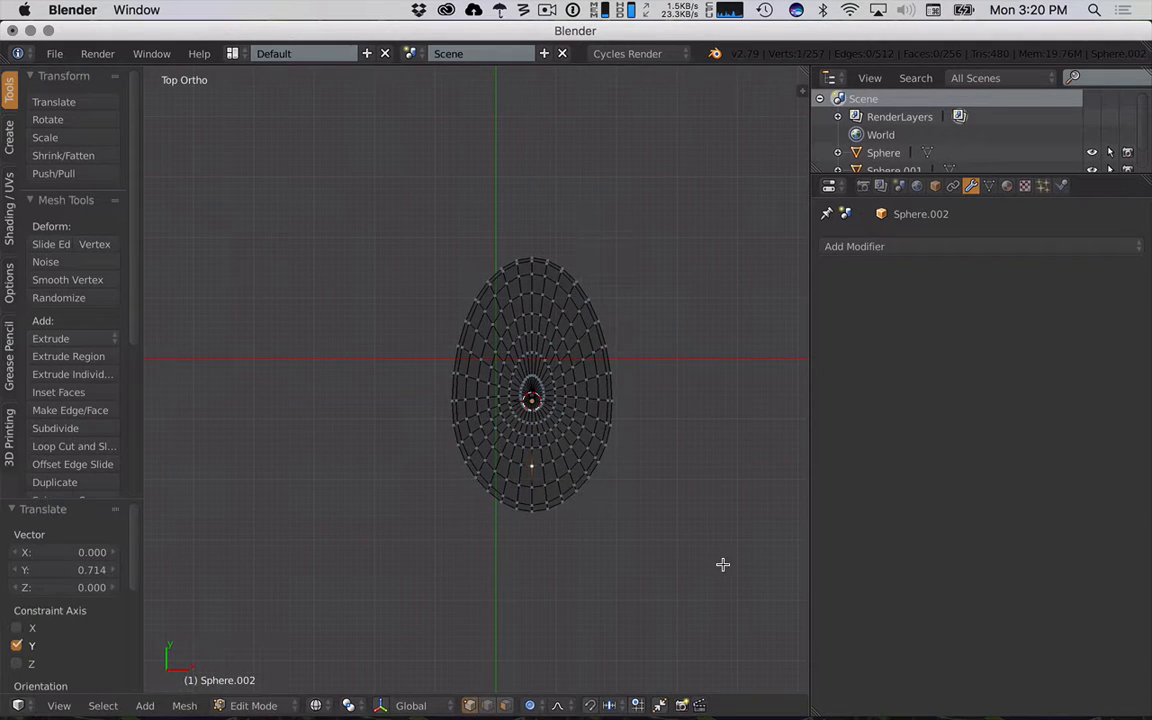
mouse_move(703, 561)
middle_down()
mouse_move(633, 543)
mouse_move(597, 468)
mouse_move(691, 552)
middle_up()
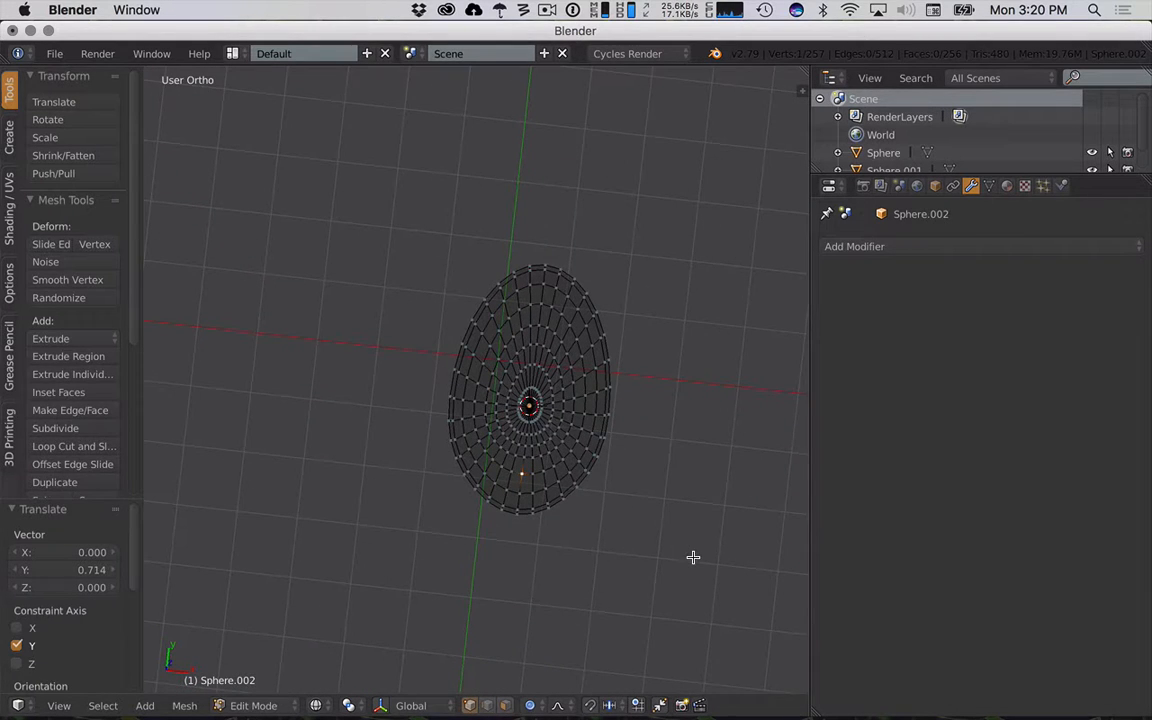
key(ctrl+z)
key(KP_7)
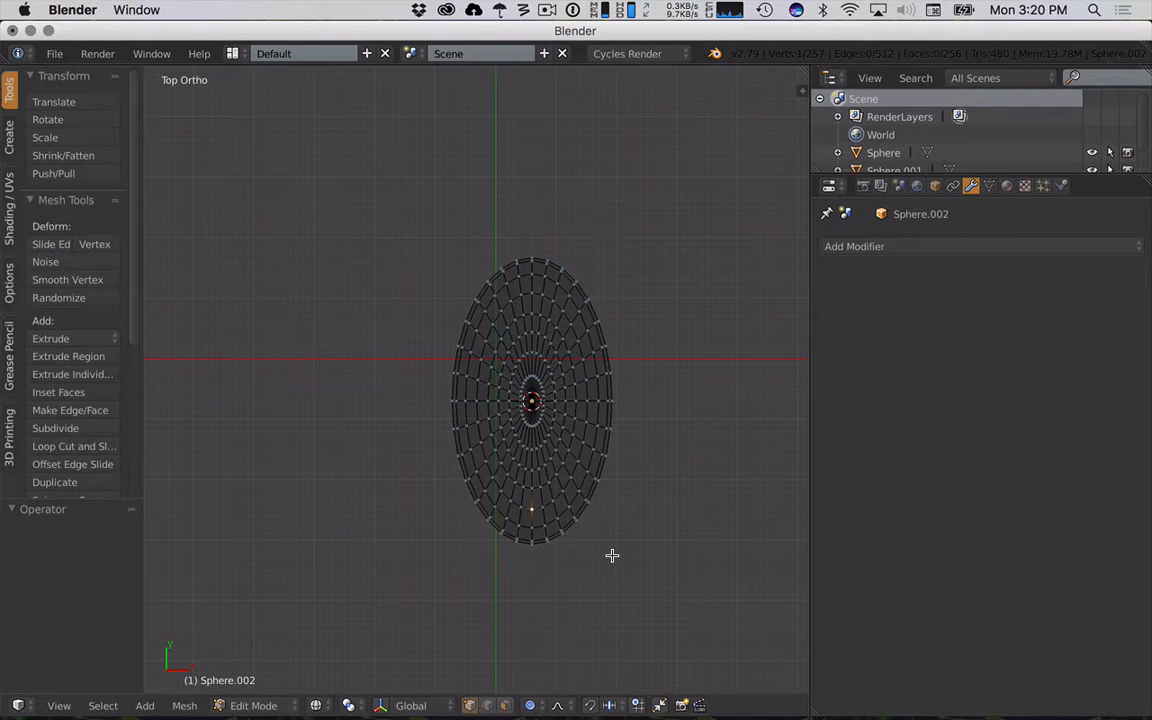
- Move the centreline vertex near the bowl's negative-Y end 0.744 along Y with smooth proportional falloff and size 2.36
key(a)
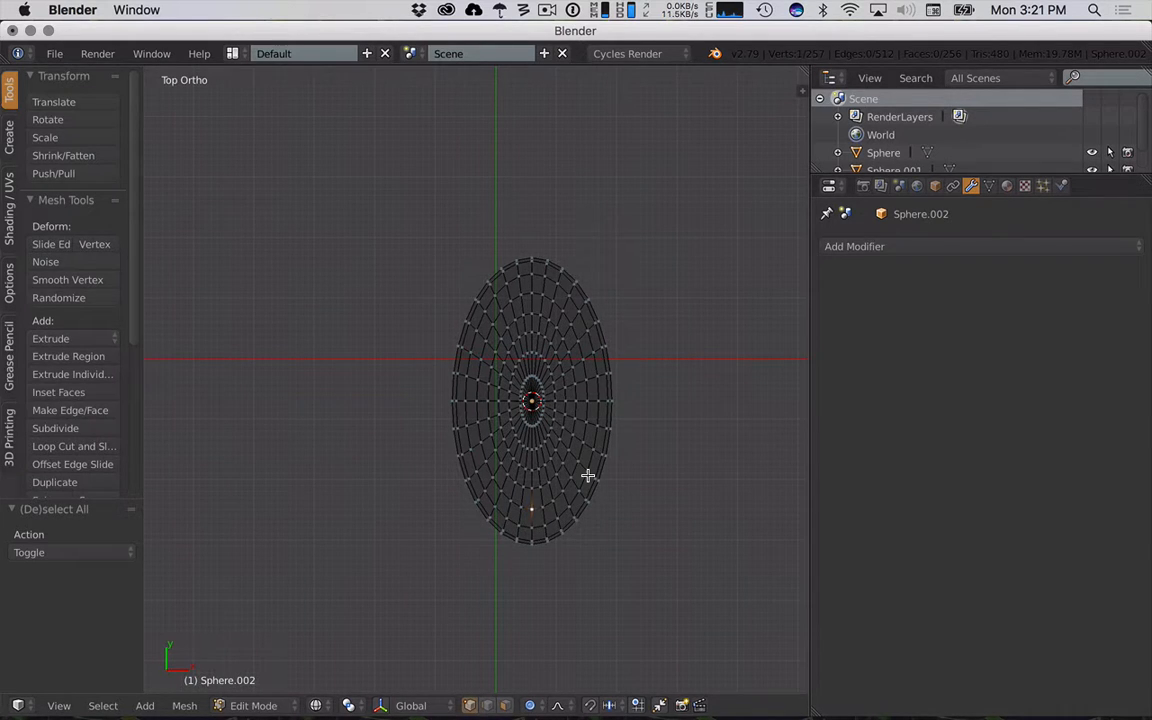
key(g)
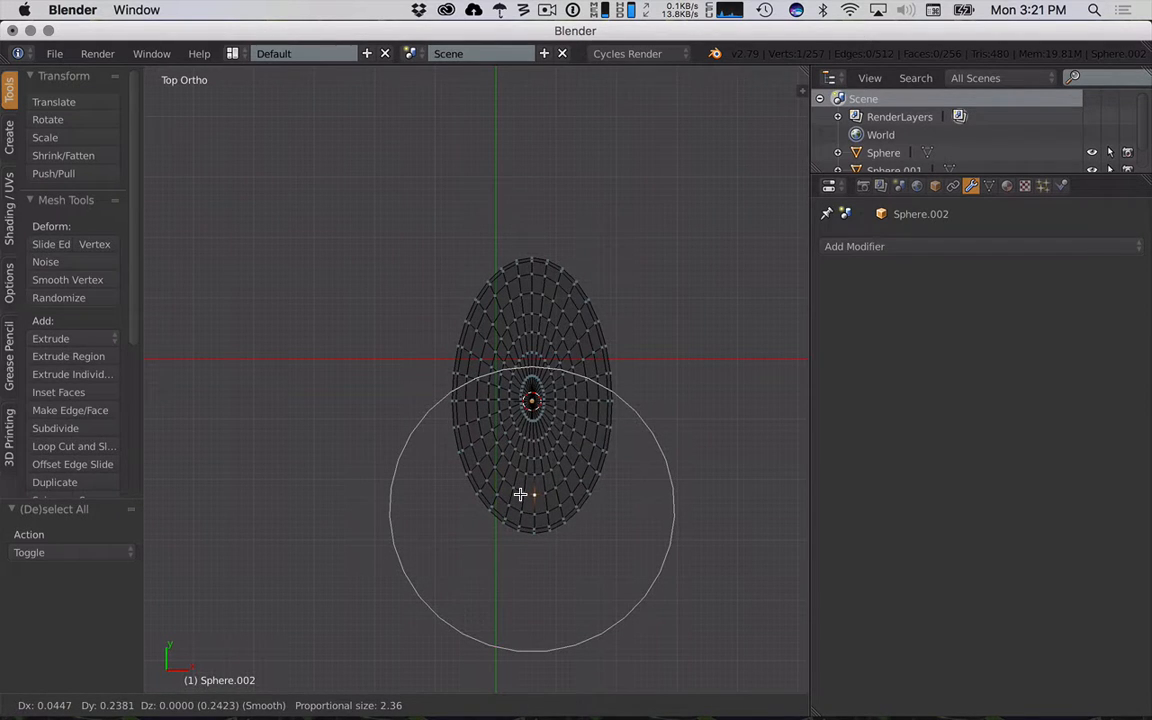
key(y)
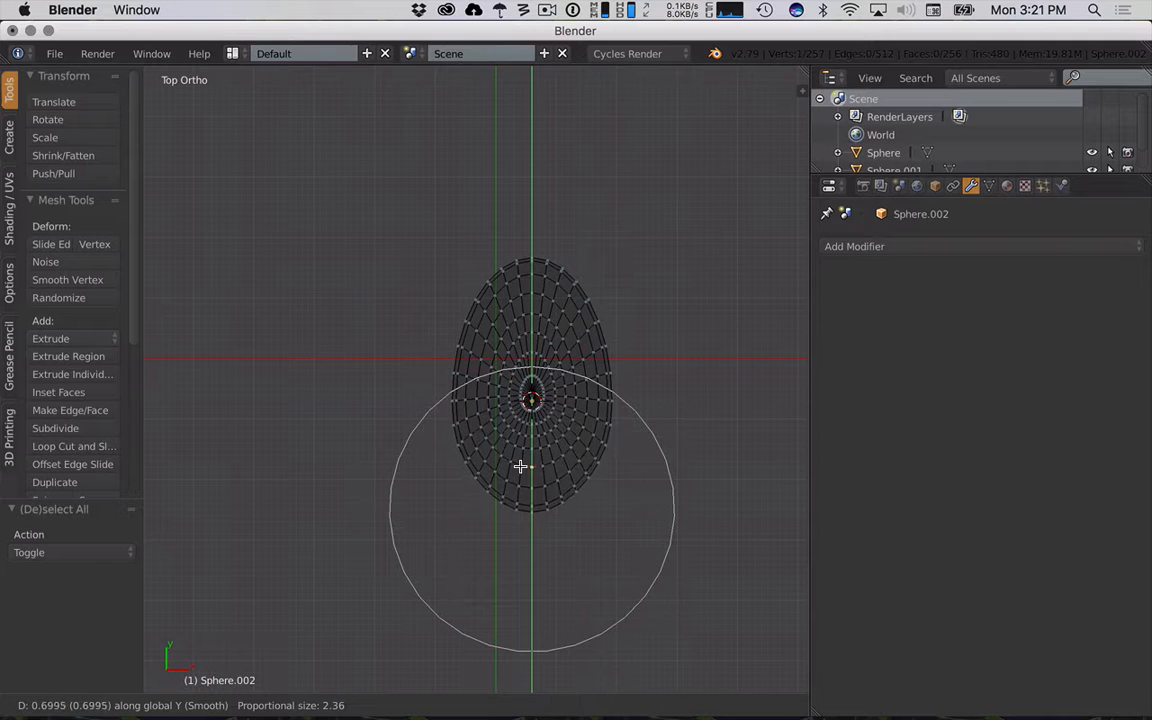
click(520, 463)
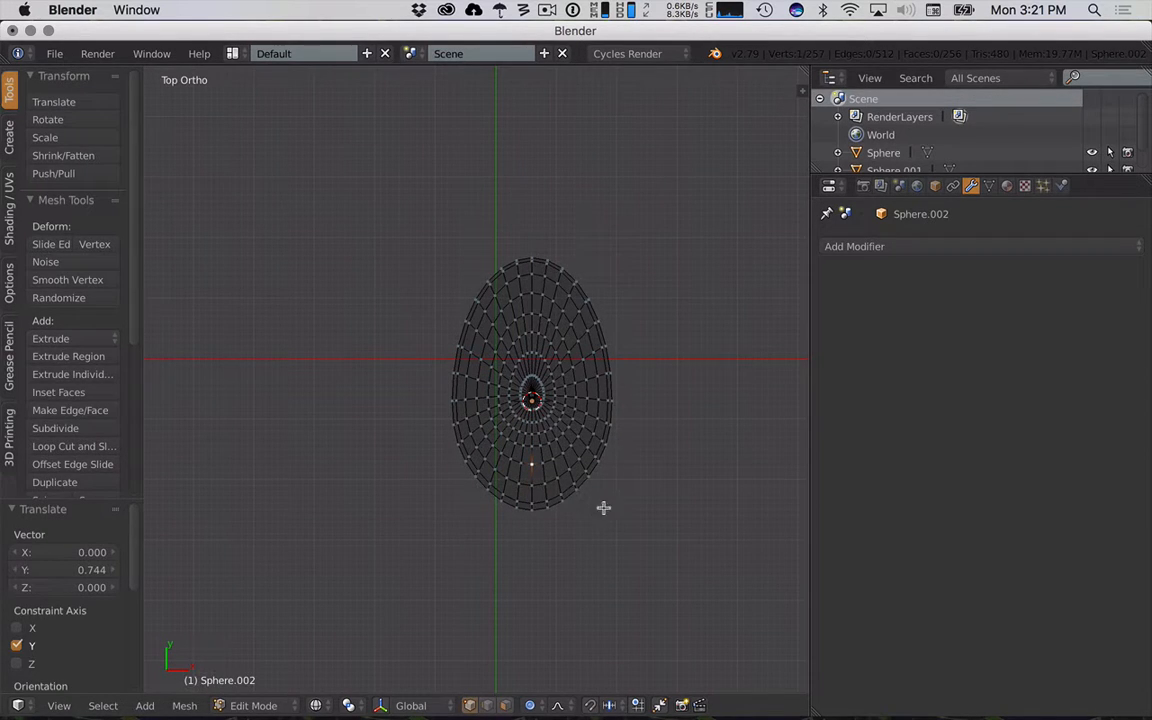
- In right view, try moving the selected vertex down along Z with the proportional size reduced to 0.35
middle_drag(604, 506, 517, 404)
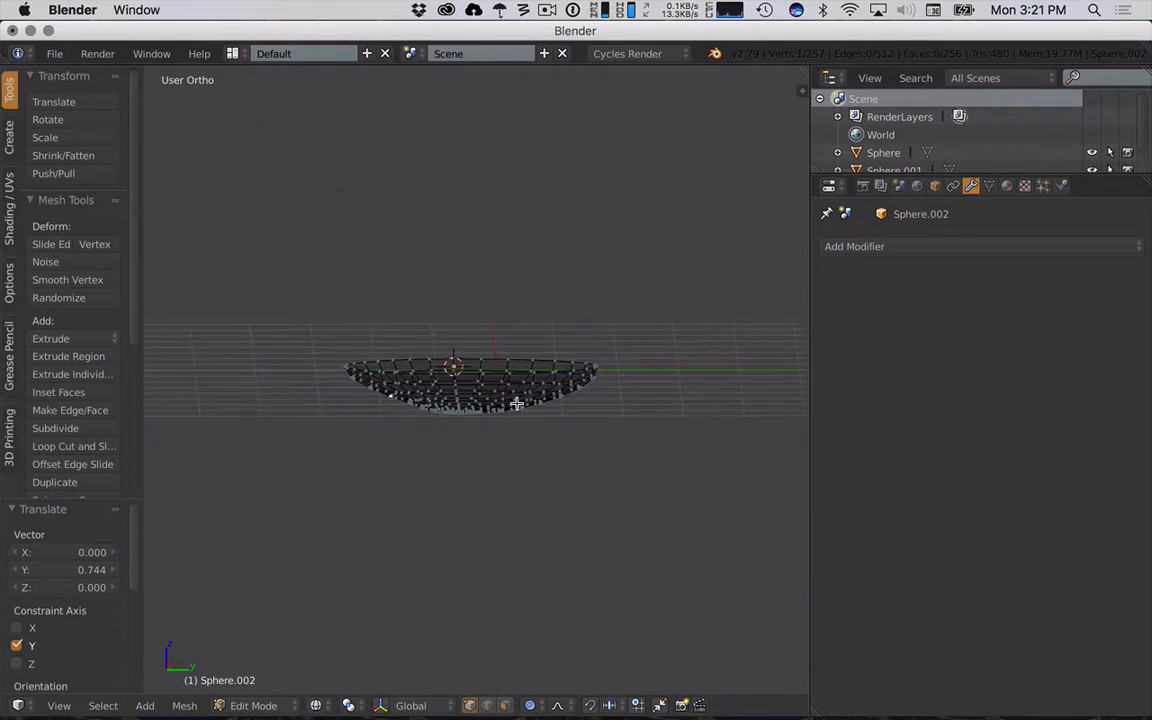
key(KP_3)
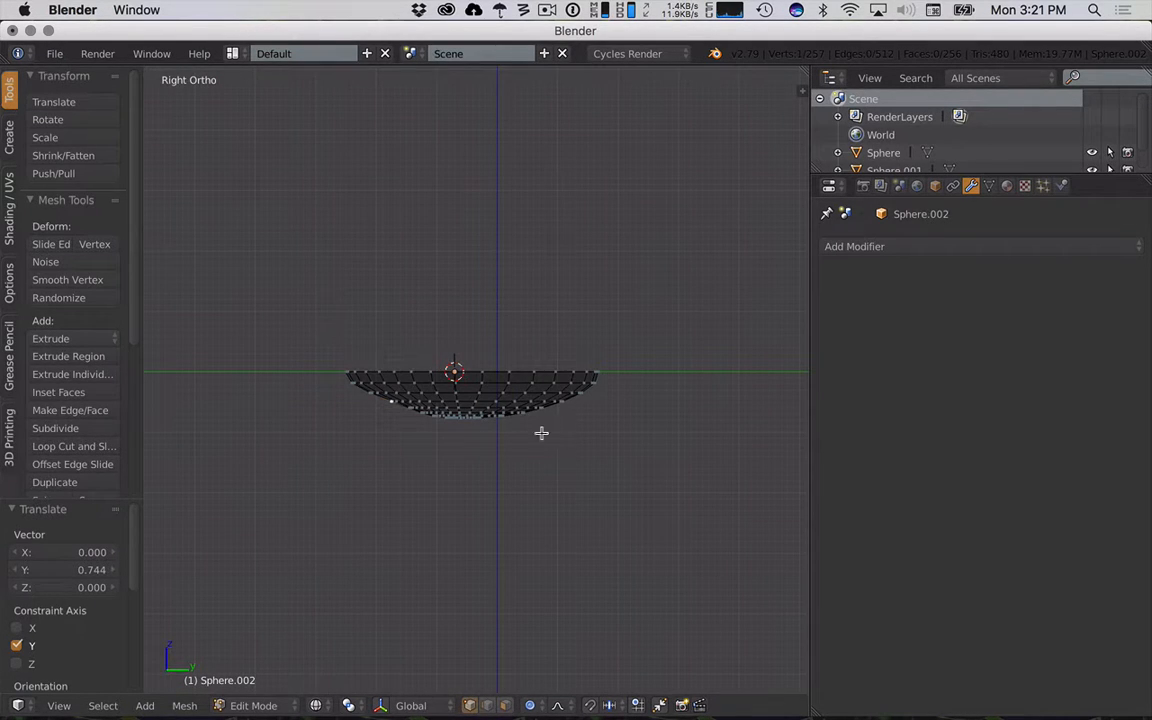
key(g)
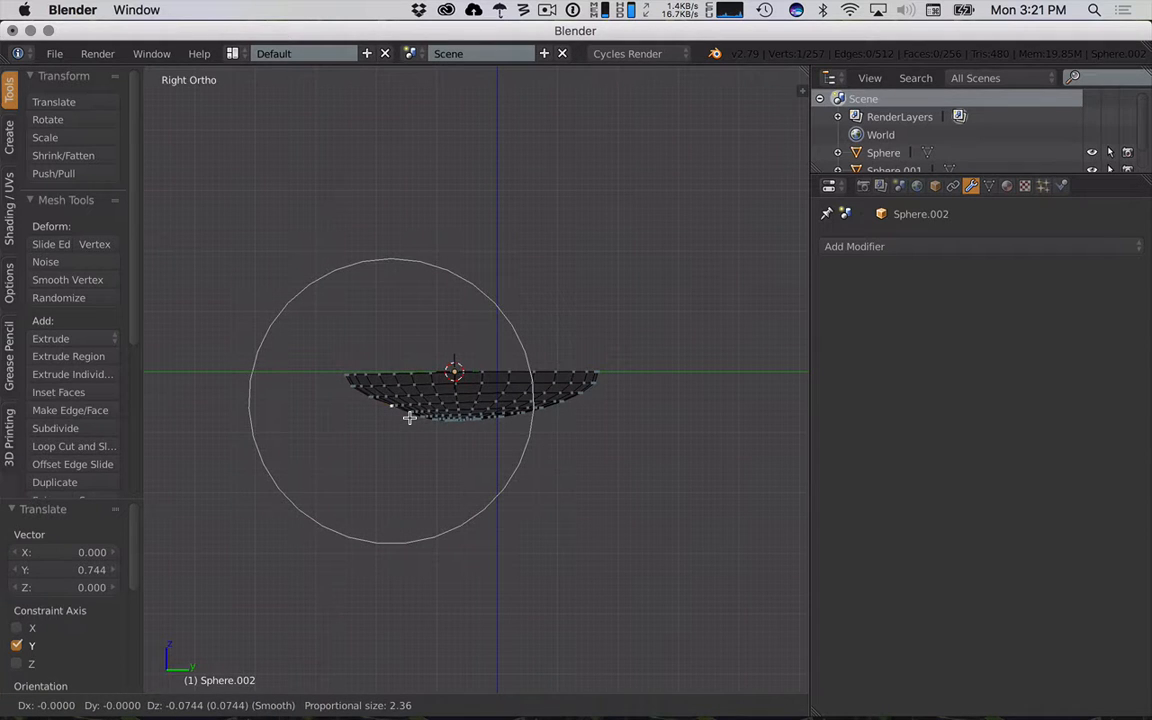
key(z)
scroll(409, 420, up, 20)
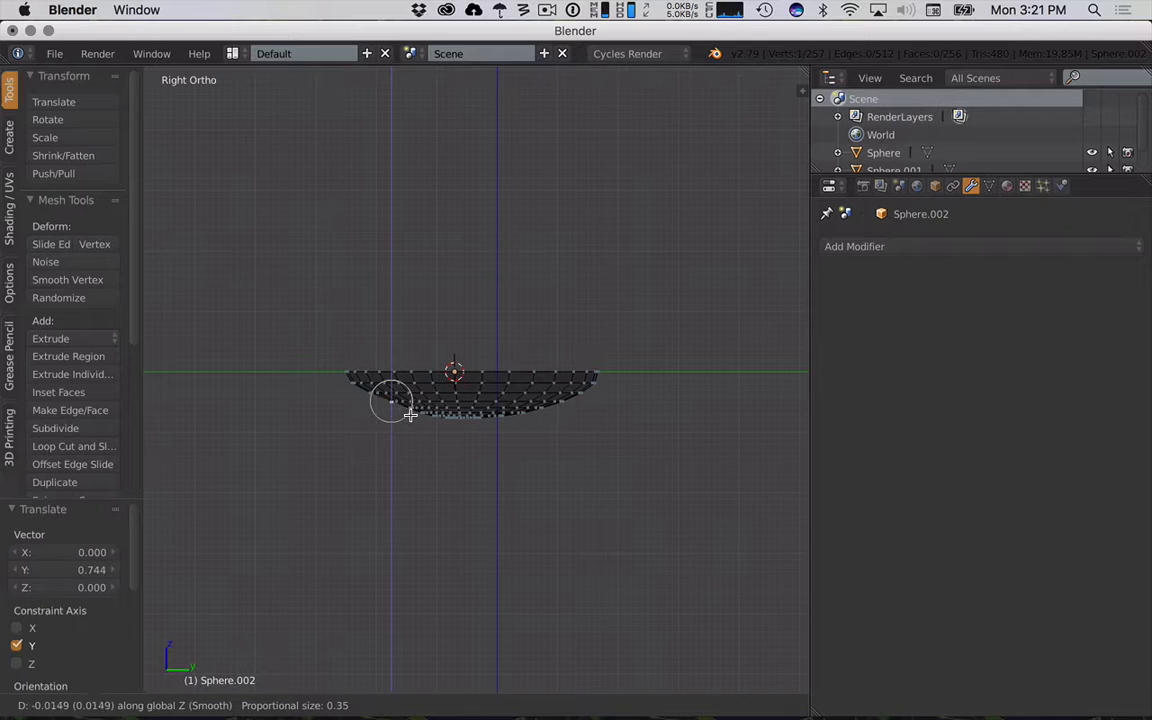
click(423, 426)
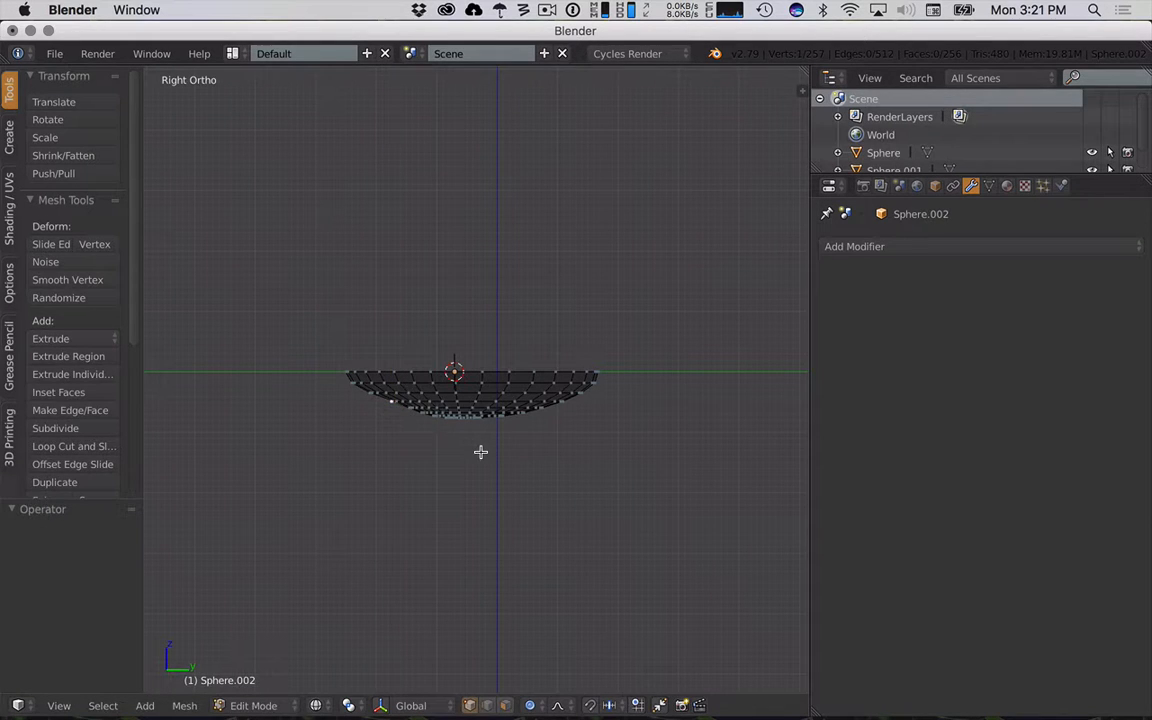
- Return to Object Mode and inspect the reshaped bowl
middle_drag(481, 453, 467, 486)
key(Tab)
click(874, 248)
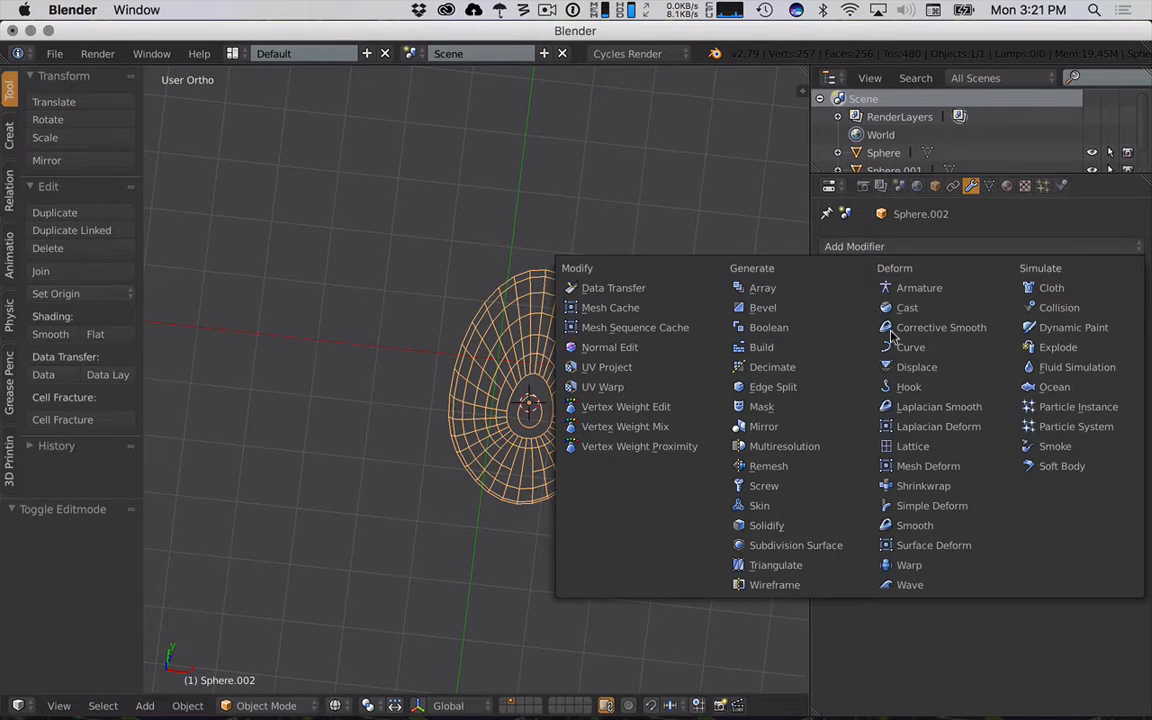
middle_drag(694, 471, 611, 392)
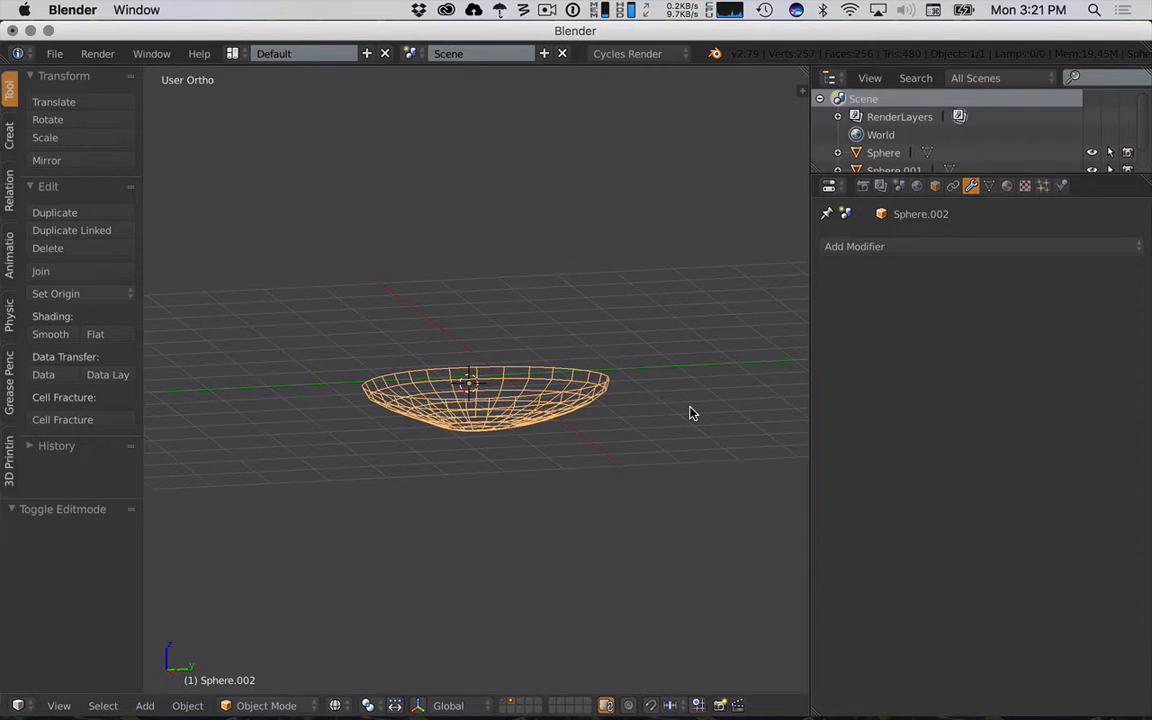
key(Tab)
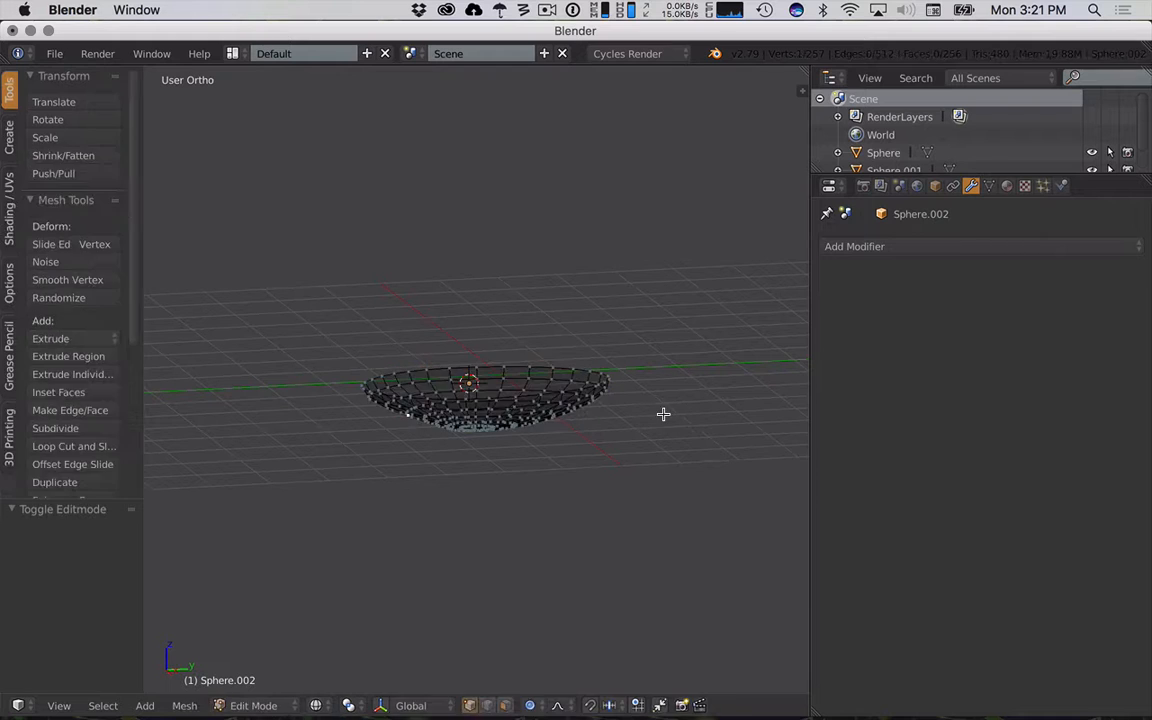
key(Tab)
middle_drag(663, 414, 606, 449)
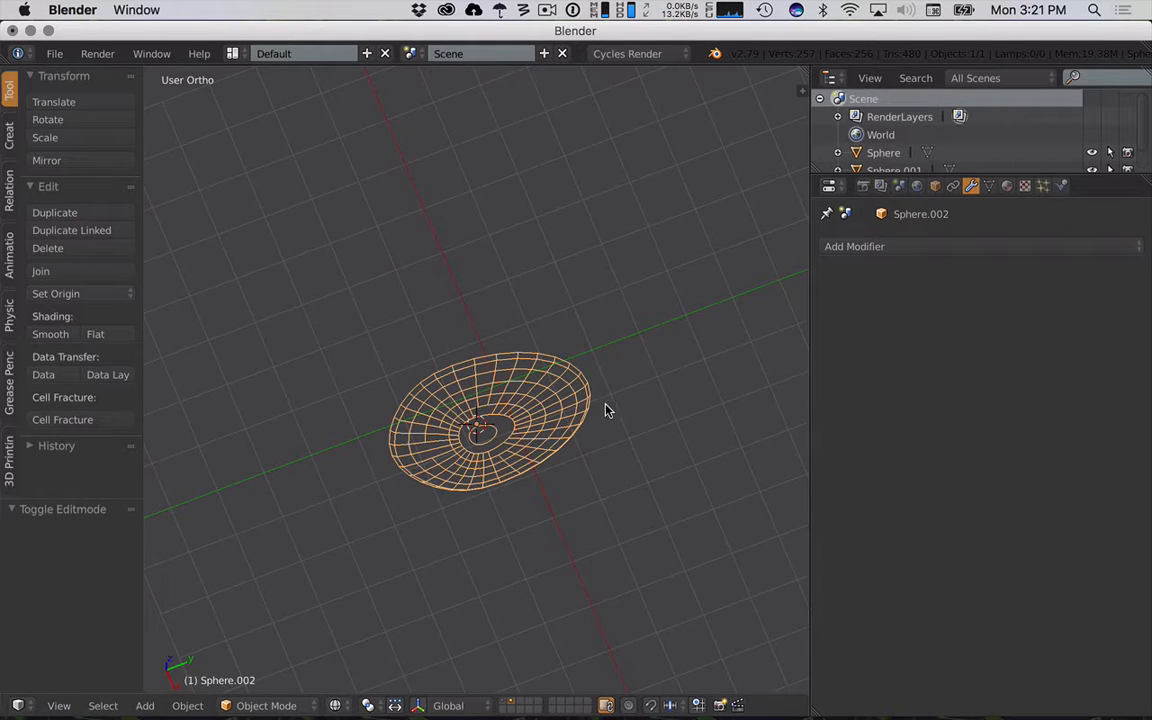
middle_drag(636, 424, 810, 239)
- Add a Solidify modifier to the bowl with a thickness of 0.086 and apply it
click(840, 246)
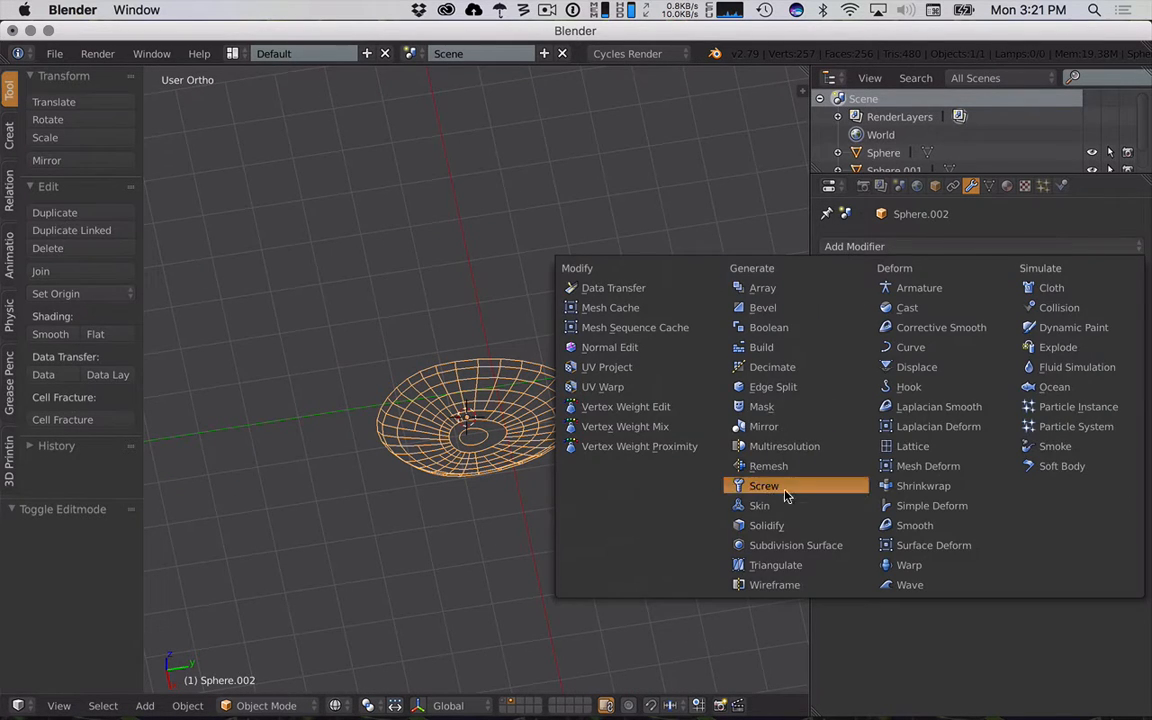
click(795, 525)
drag(945, 326, 990, 326)
key(KP_3)
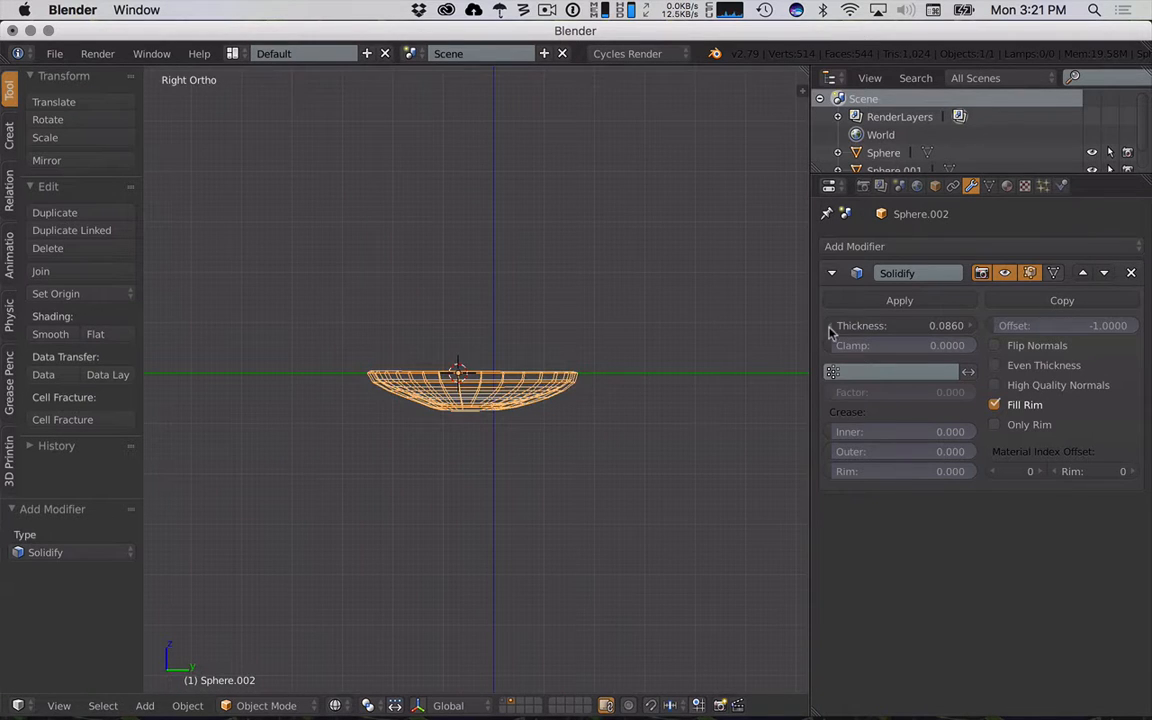
click(882, 301)
- Show the bowl in solid shading and add a 32-vertex cylinder of radius 1 and depth 2 at the 3D cursor
middle_drag(575, 315, 459, 378)
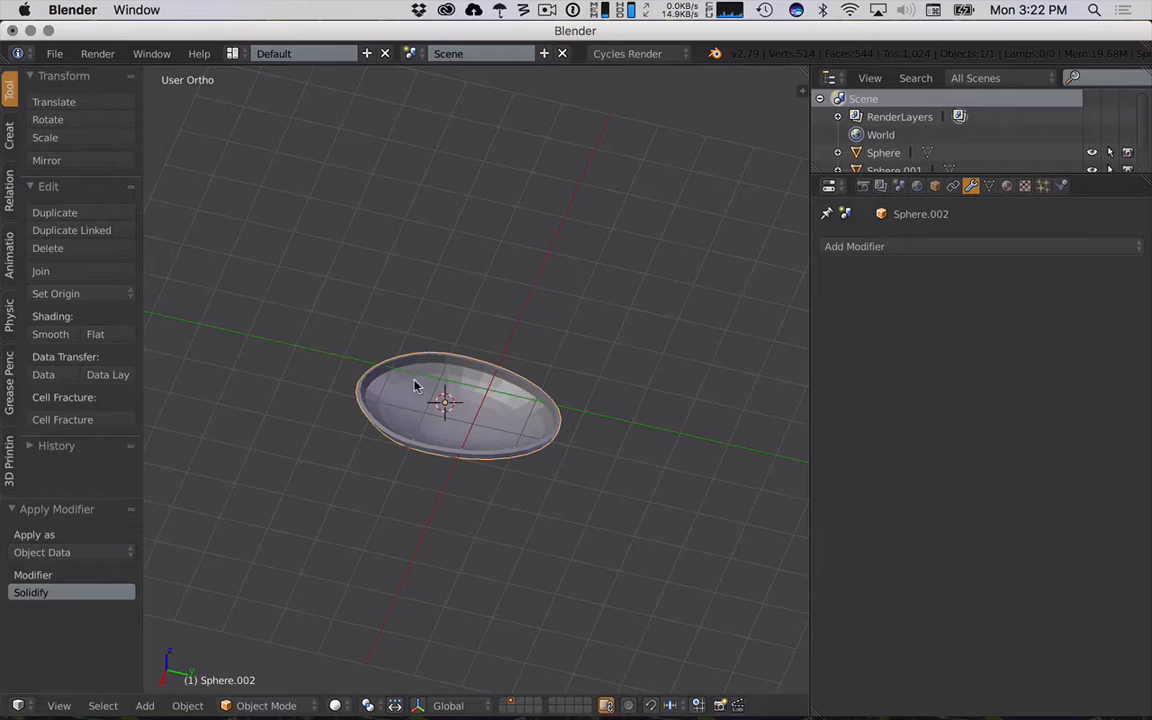
key(shift+a)
mouse_move(635, 403)
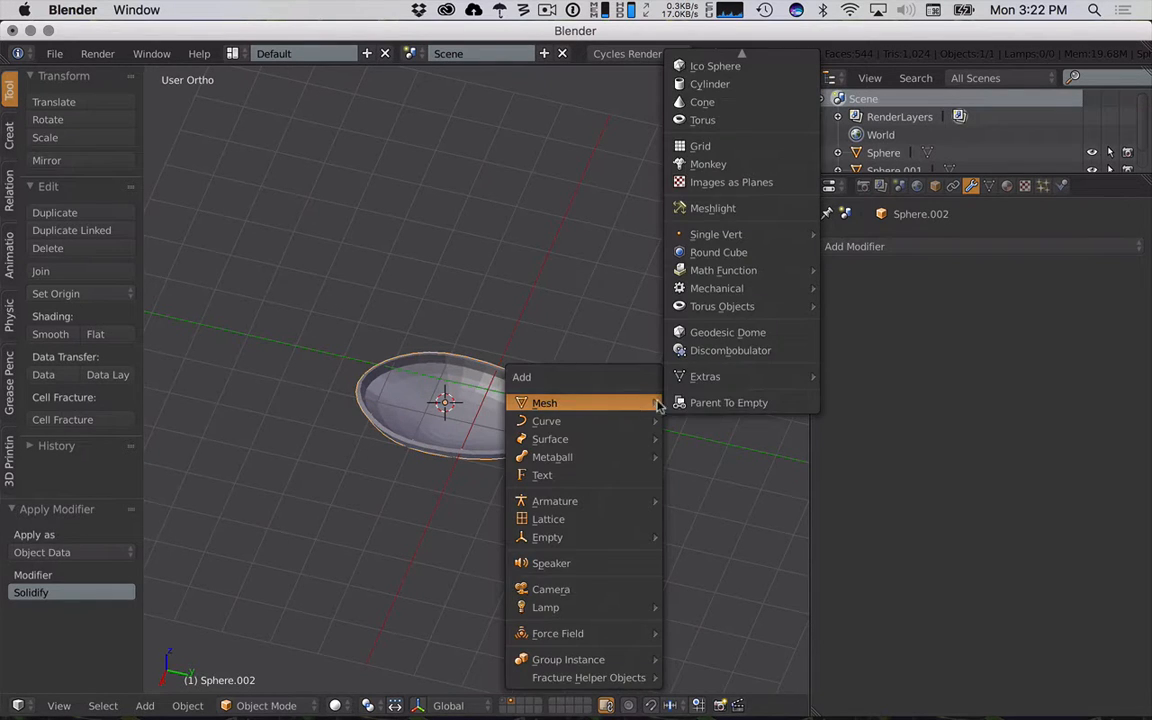
click(720, 86)
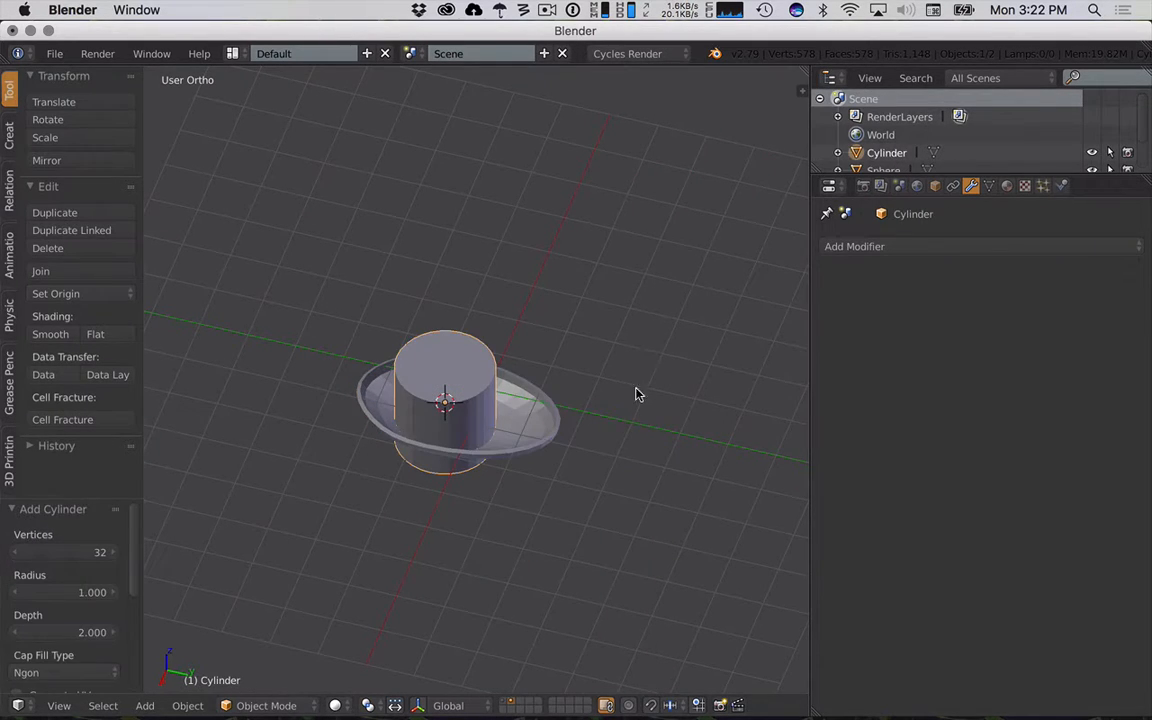
- Scale the cylinder uniformly by 1.265 and by 0.813 in top view to fit it inside the bowl's width
key(s)
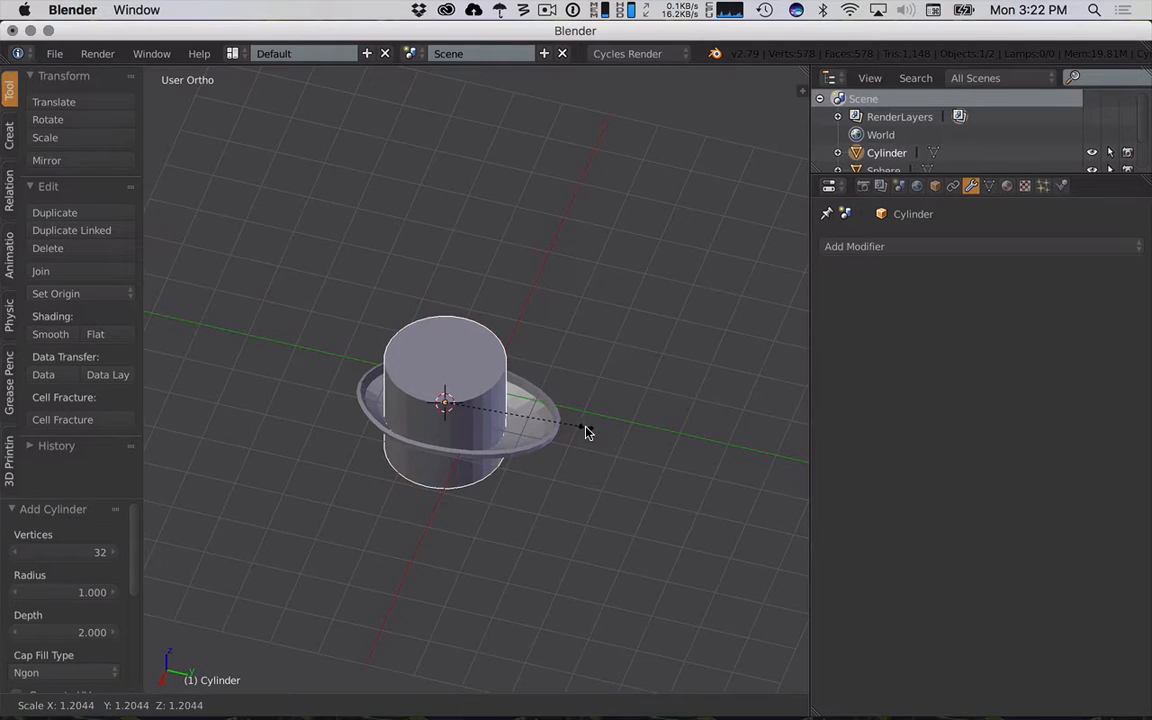
click(593, 428)
key(KP_7)
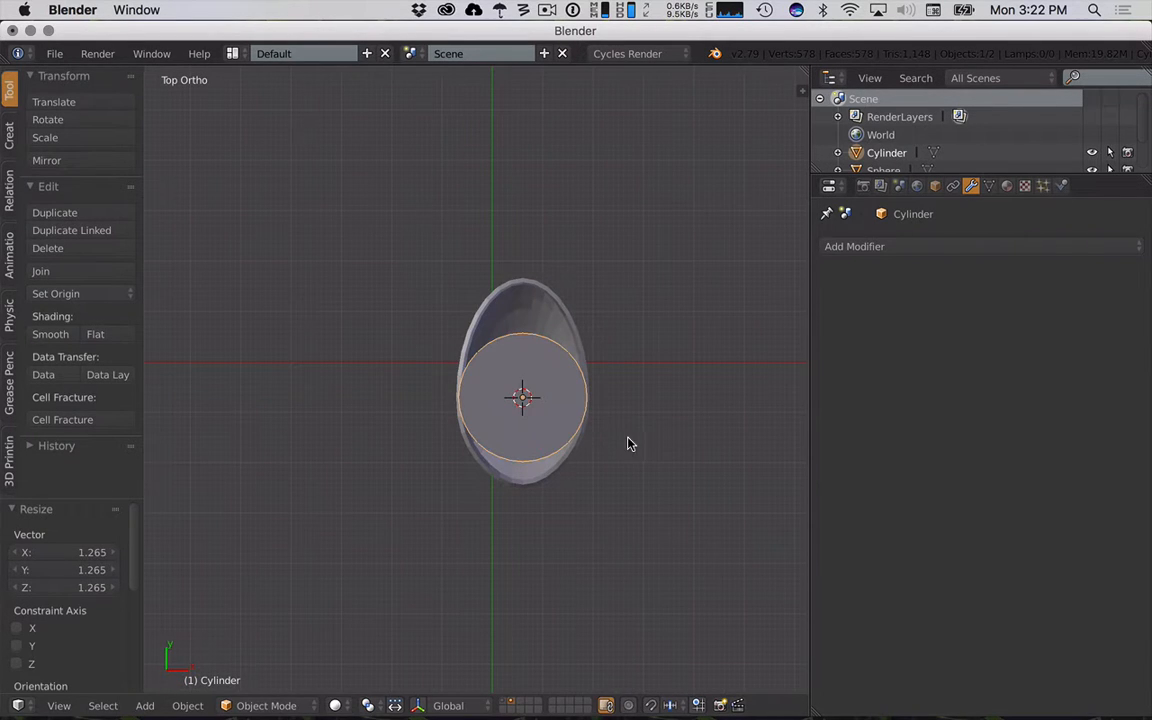
key(s)
click(607, 432)
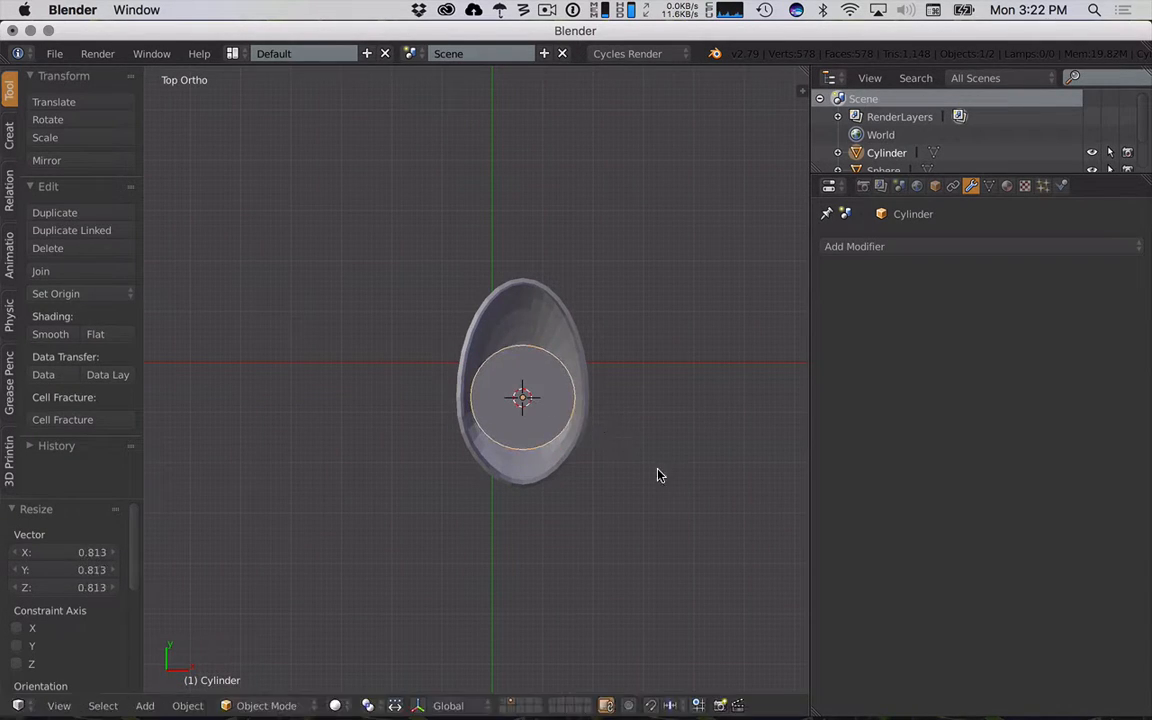
- Select the bowl object and rename it Spoon
middle_drag(658, 475, 567, 435)
key(KP_7)
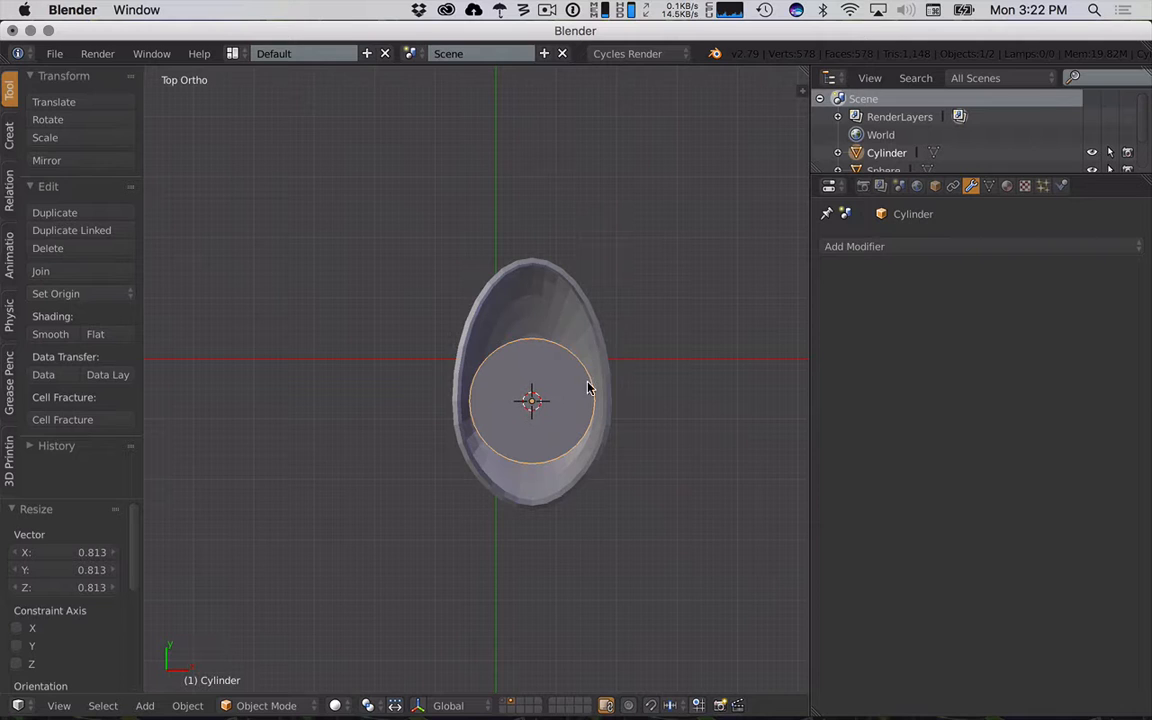
right_click(604, 404)
click(900, 246)
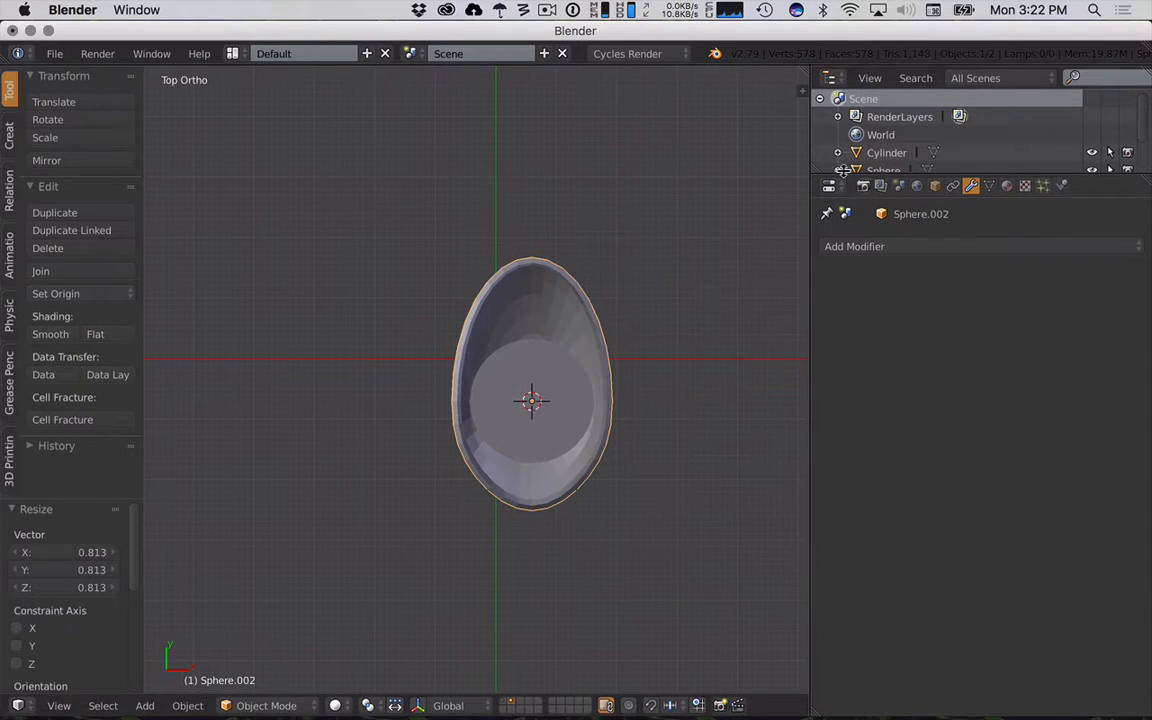
scroll(880, 138, down, 2)
double_click(896, 163)
text(S)
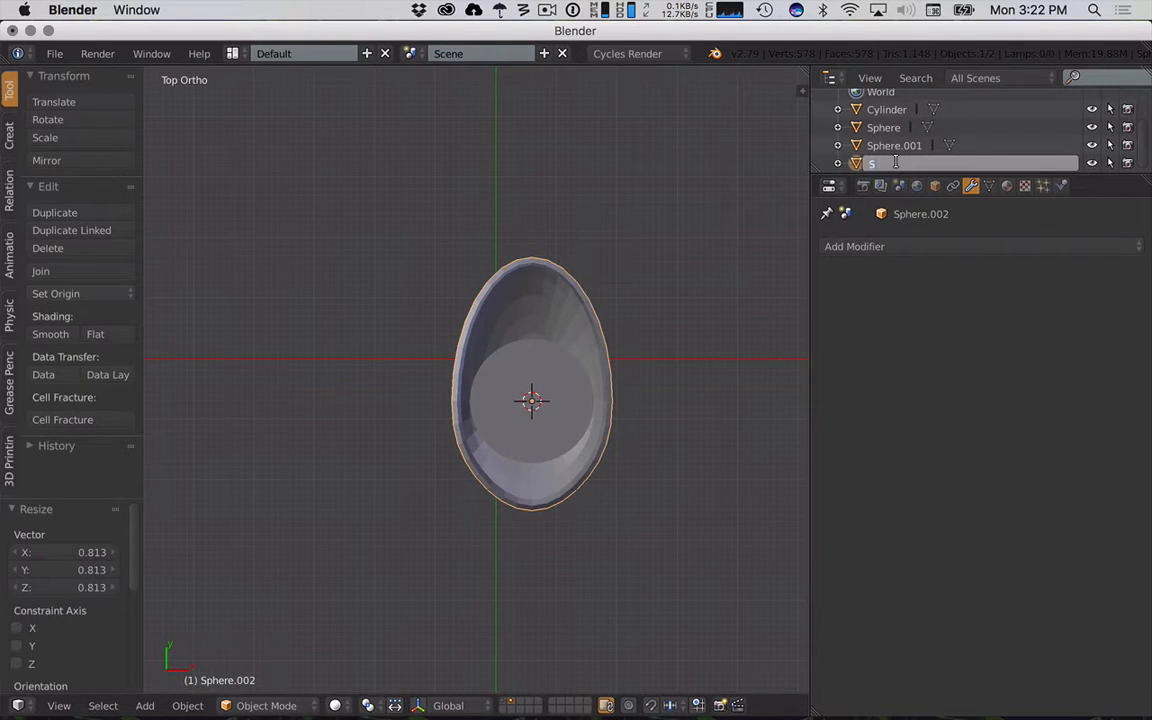
text(poon)
key(Return)
- Add a Boolean modifier to Spoon with the Difference operation and Cylinder as its object, and apply it
click(900, 247)
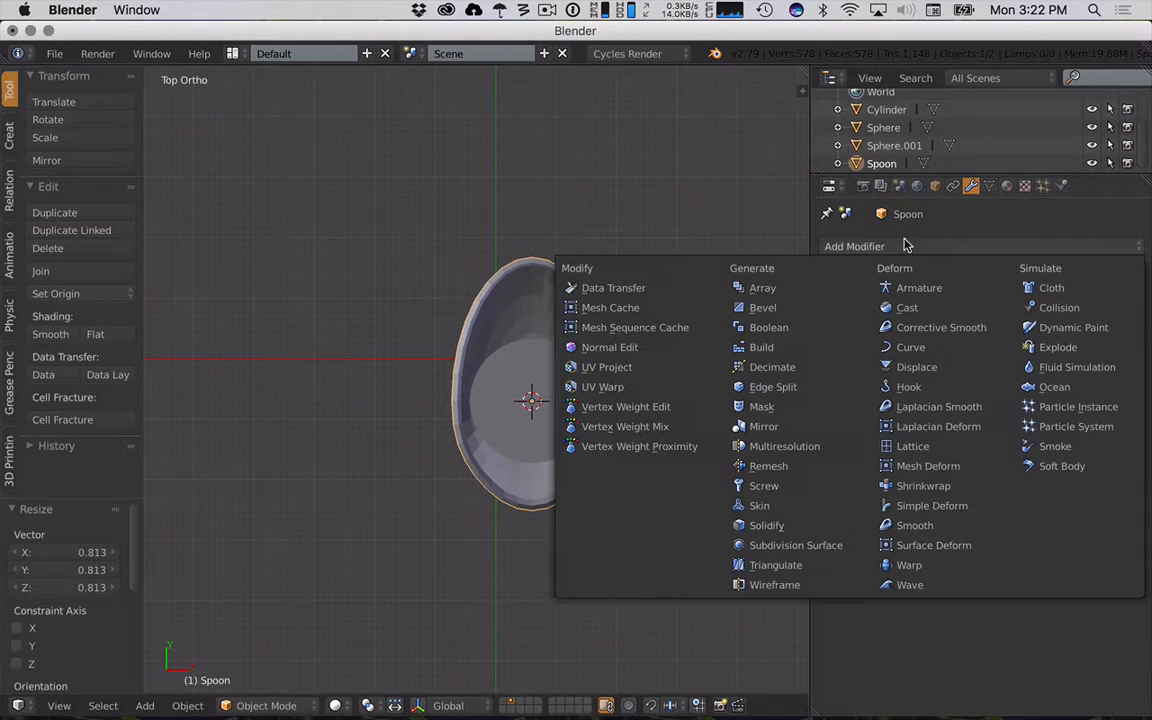
click(794, 329)
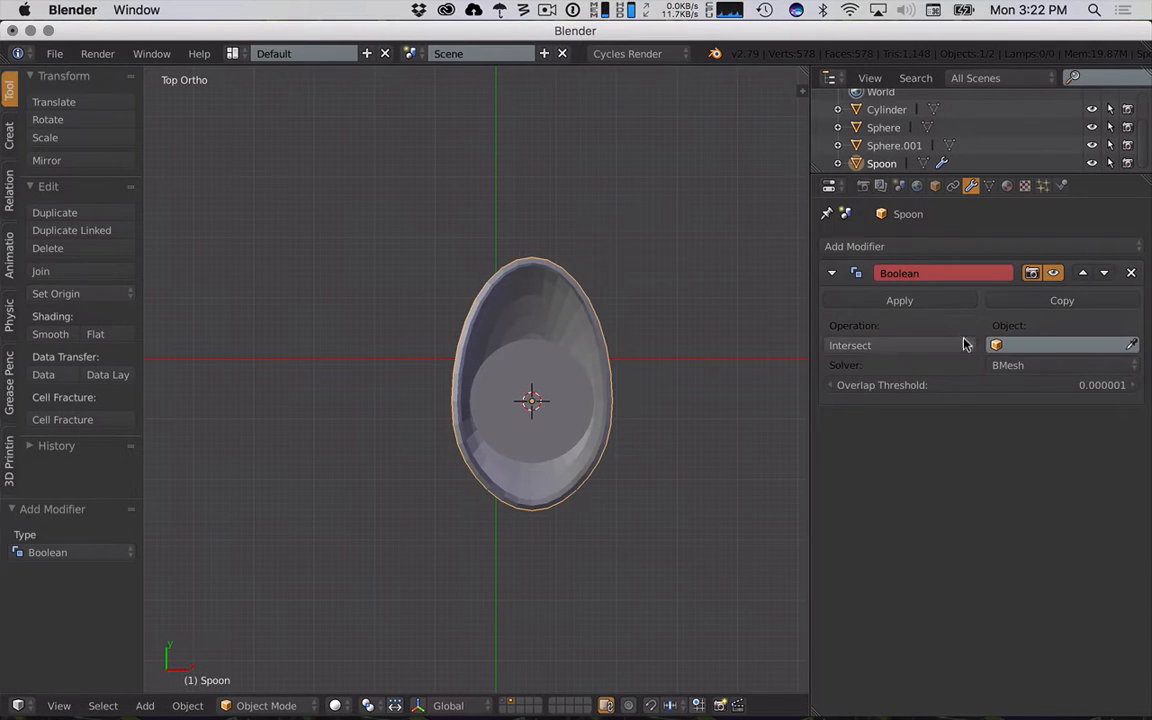
click(1018, 348)
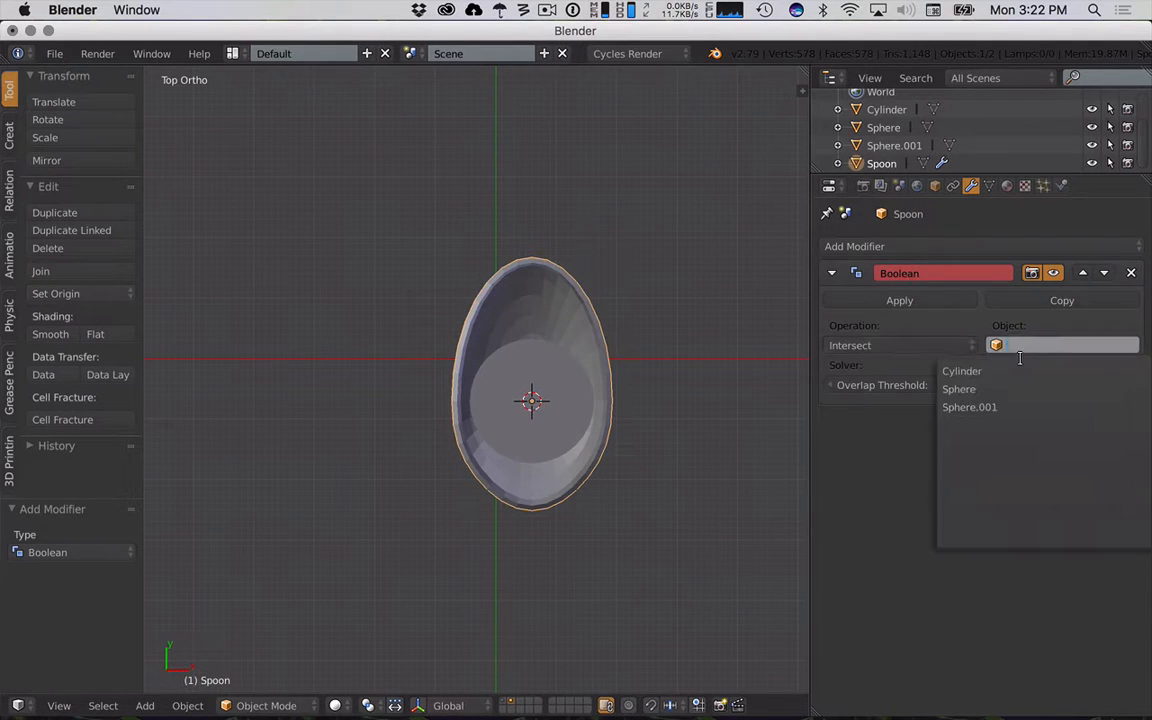
click(962, 371)
click(885, 346)
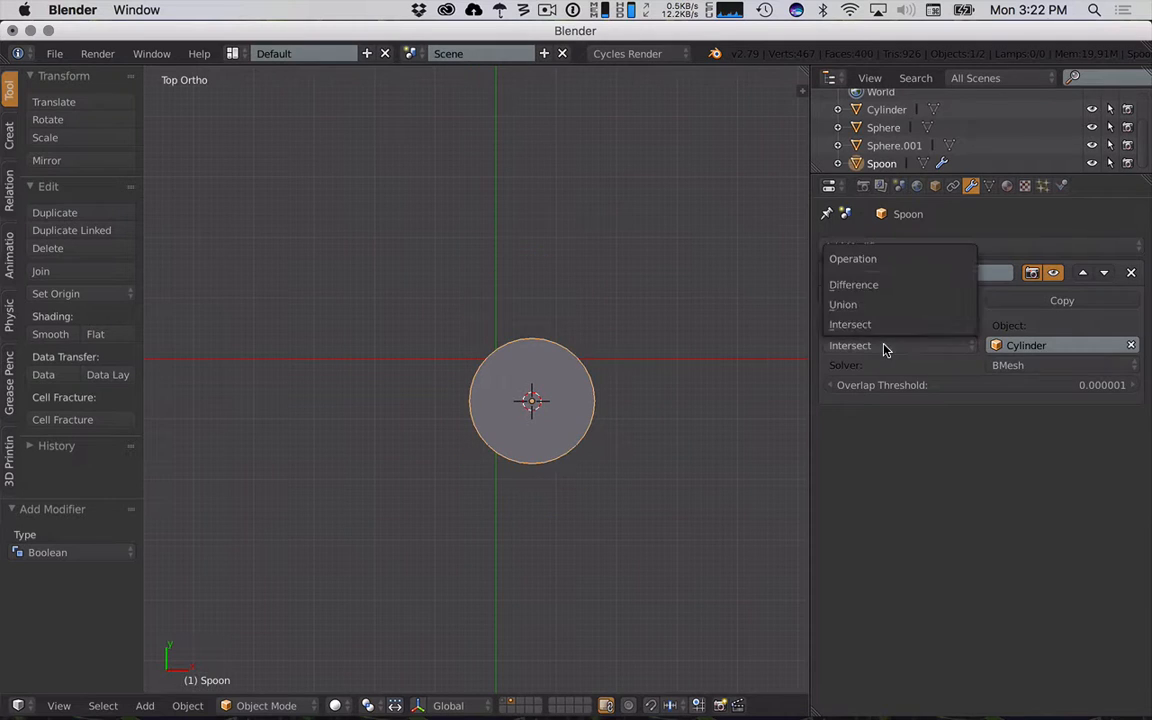
click(874, 290)
key(z)
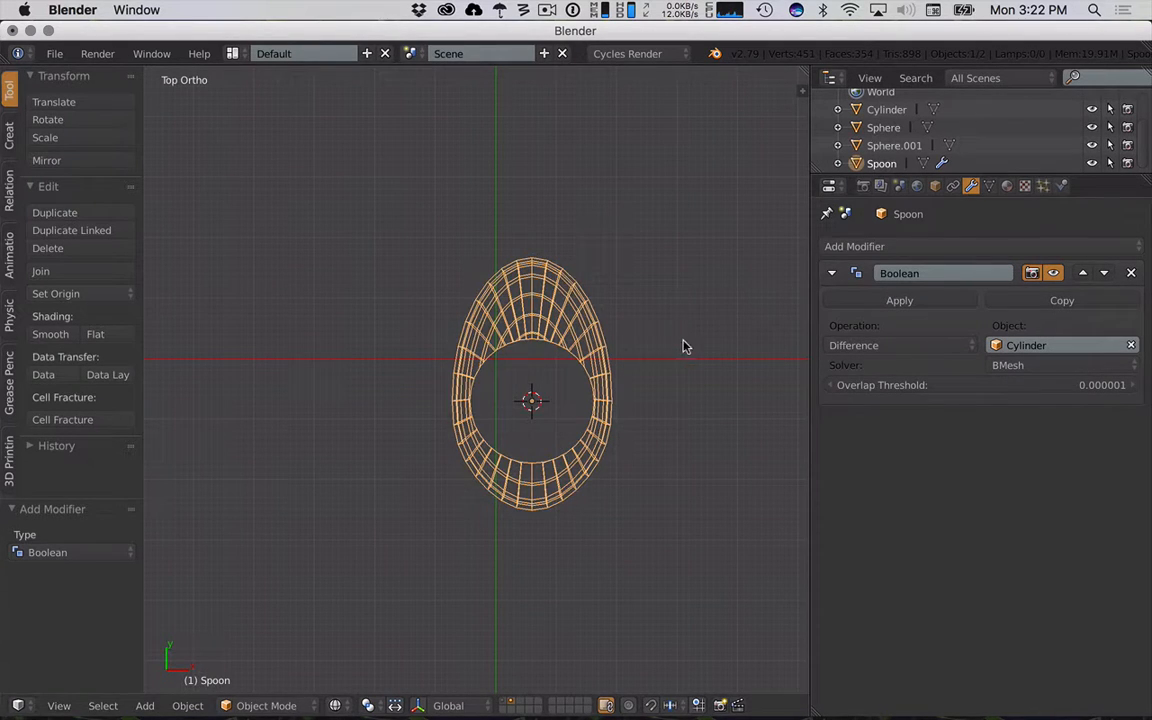
click(903, 300)
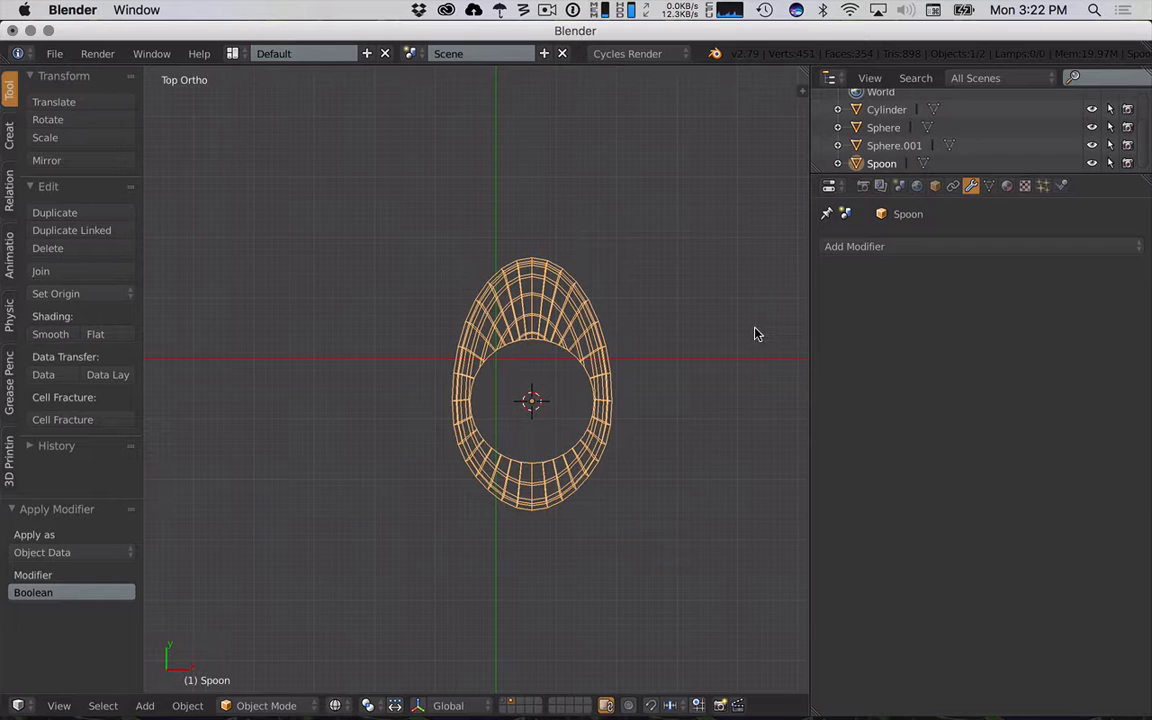
- Delete the cutting cylinder and reselect the Spoon object
right_click(597, 389)
key(x)
click(670, 397)
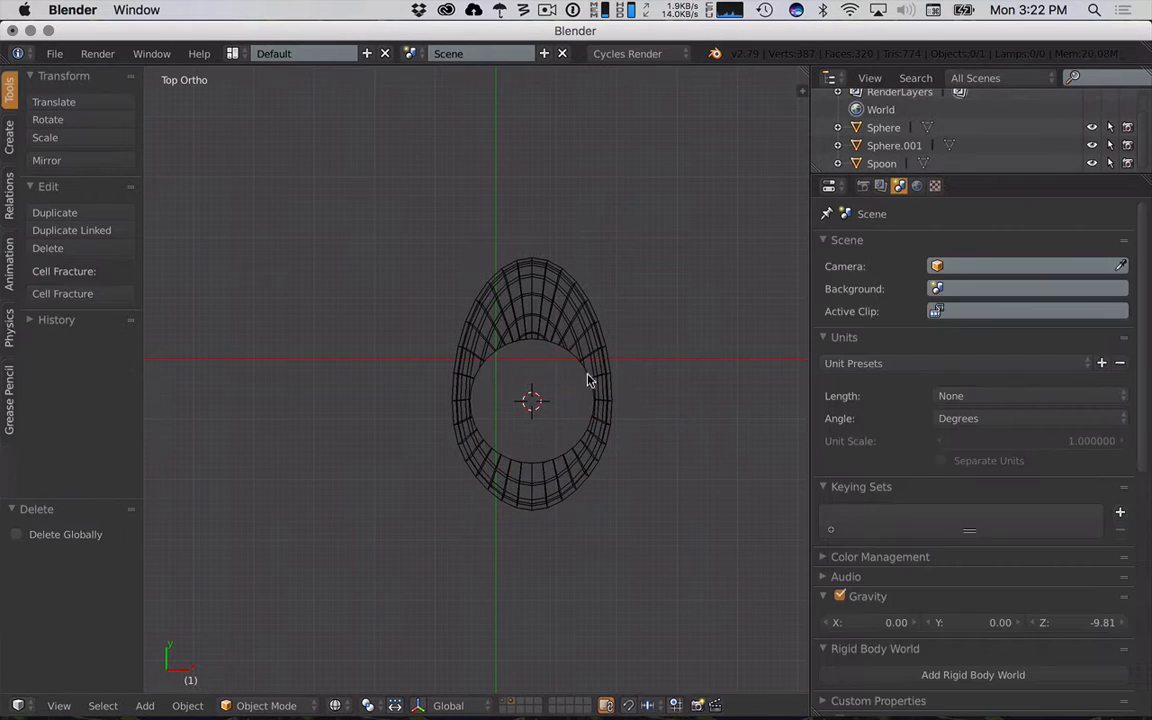
right_click(589, 380)
- Enable the world's ambient occlusion with a factor of 0.34 and preview the cut bowl in rendered shading
key(shift+z)
middle_drag(697, 386, 643, 352)
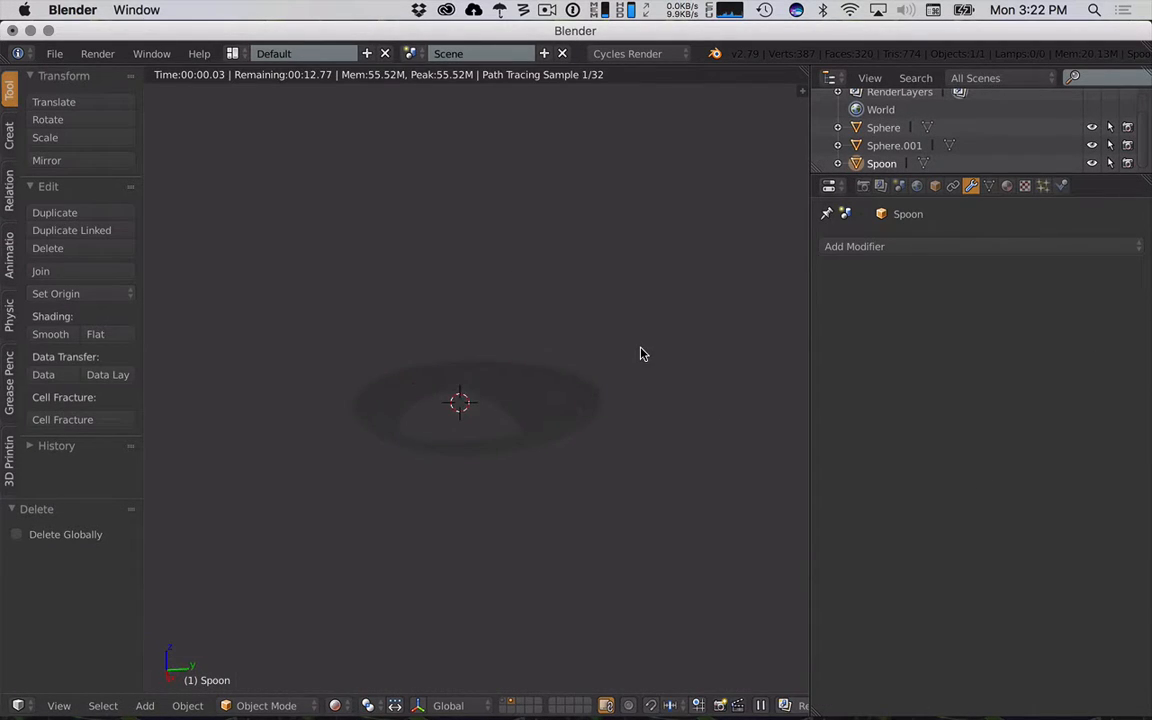
key(shift+z)
click(916, 187)
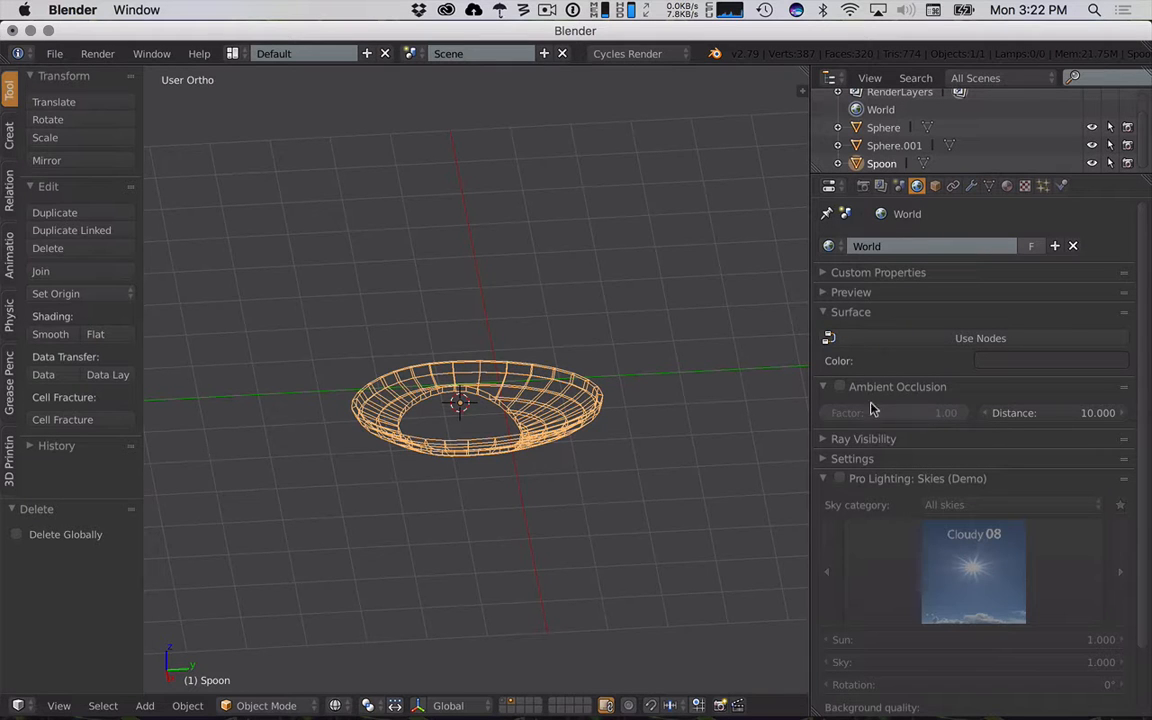
click(840, 387)
drag(900, 412, 818, 406)
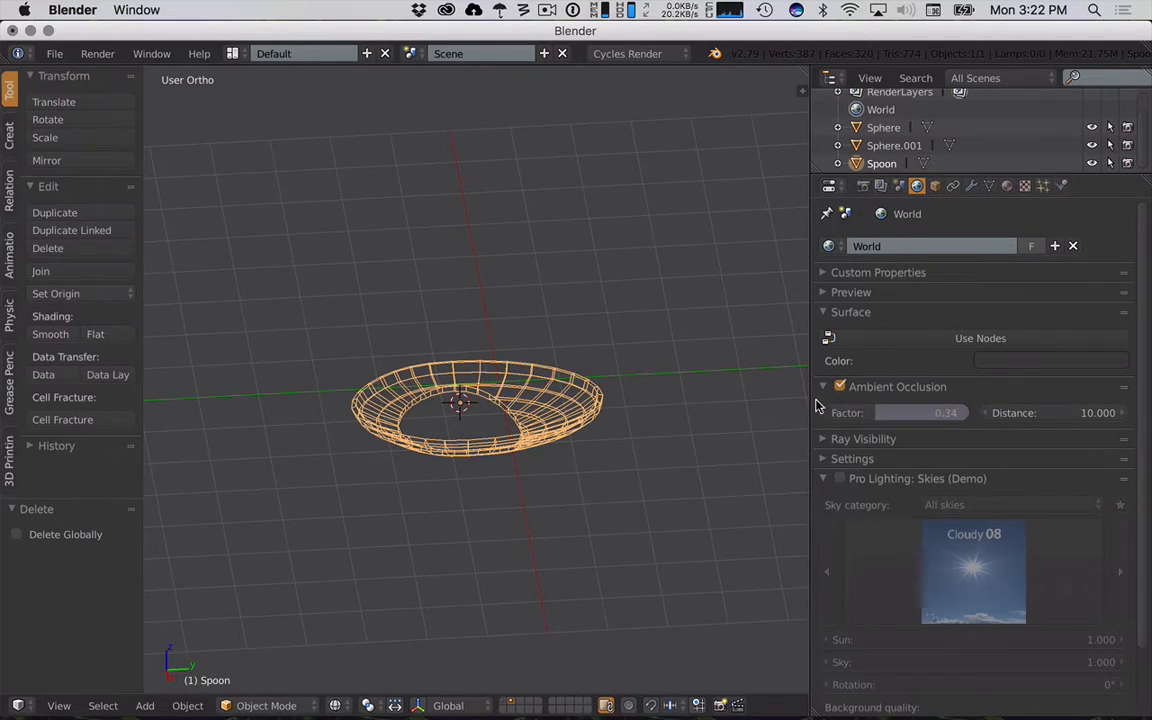
key(shift+z)
mouse_move(630, 375)
middle_down()
mouse_move(656, 419)
mouse_move(641, 330)
mouse_move(640, 435)
mouse_move(631, 347)
mouse_move(617, 342)
mouse_move(609, 311)
mouse_move(614, 244)
mouse_move(619, 355)
middle_up()
key(shift+z)
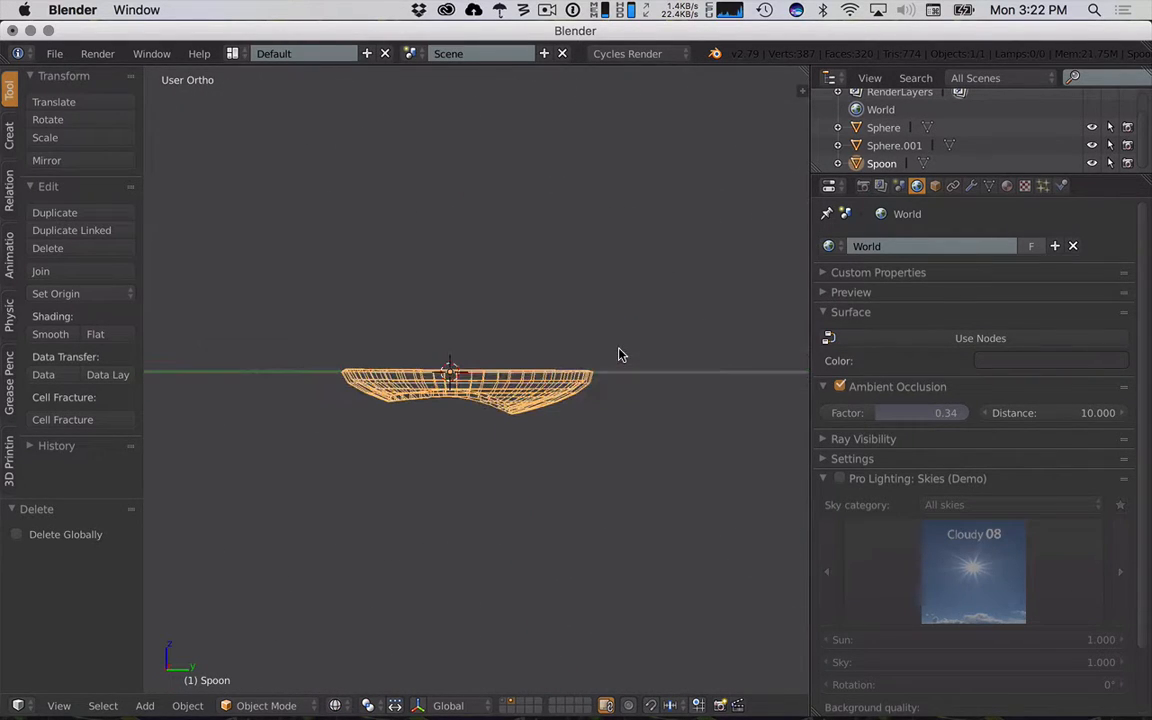
- Return the viewport to solid shading
key(shift+z)
middle_drag(530, 433, 656, 399)
scroll(477, 433, down, 4)
middle_drag(477, 433, 311, 385)
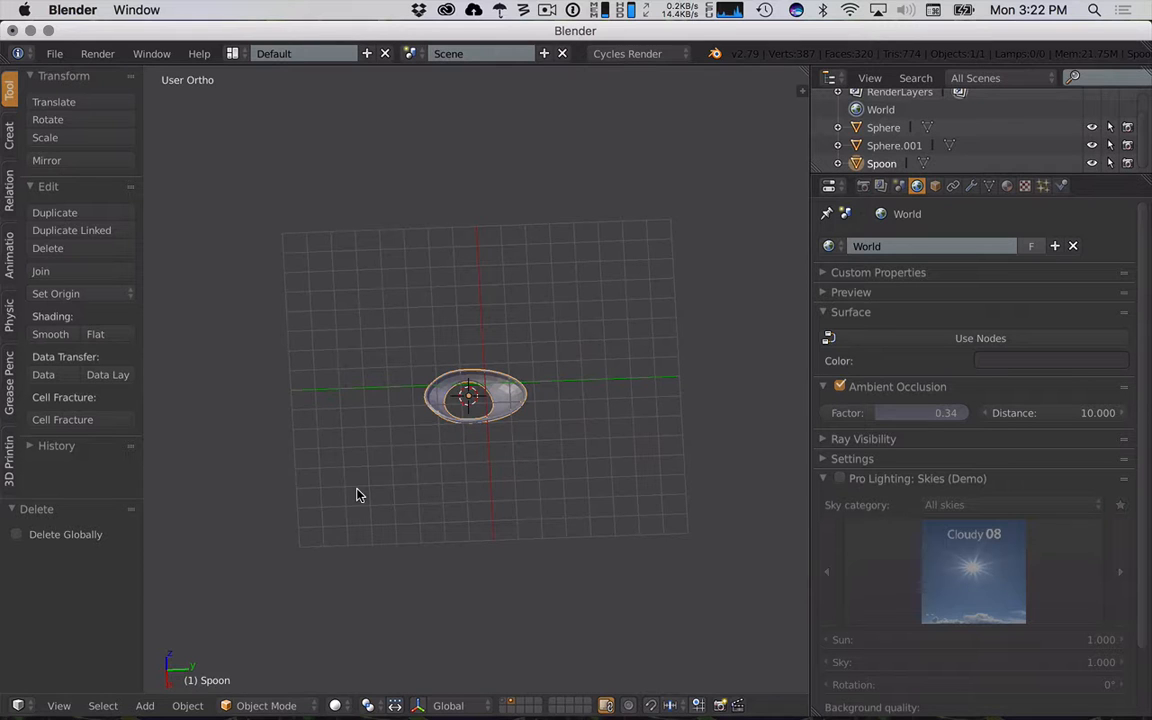
key(shift+a)
mouse_move(310, 425)
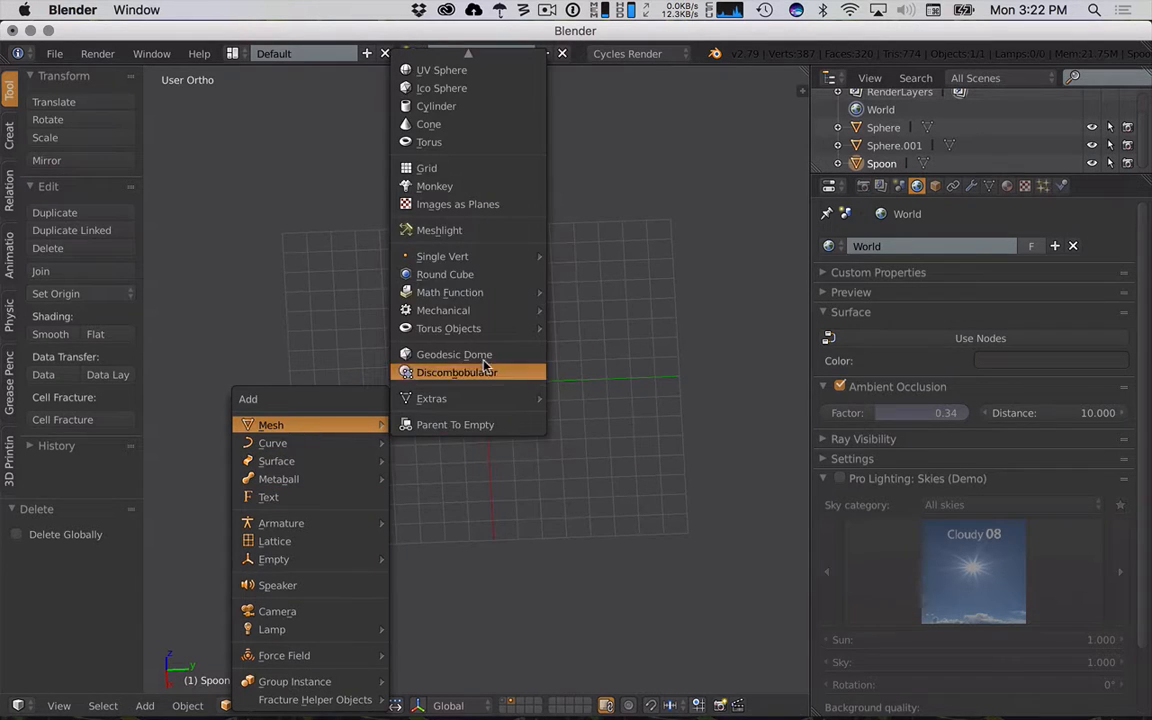
mouse_move(444, 33)
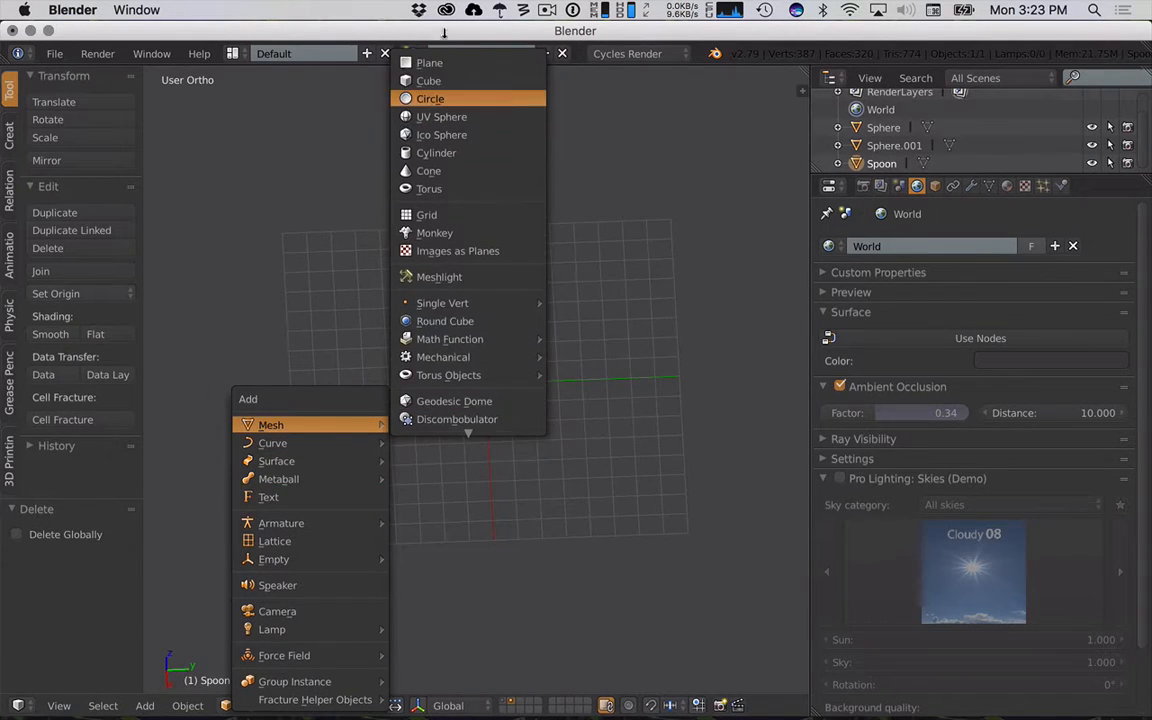
click(445, 63)
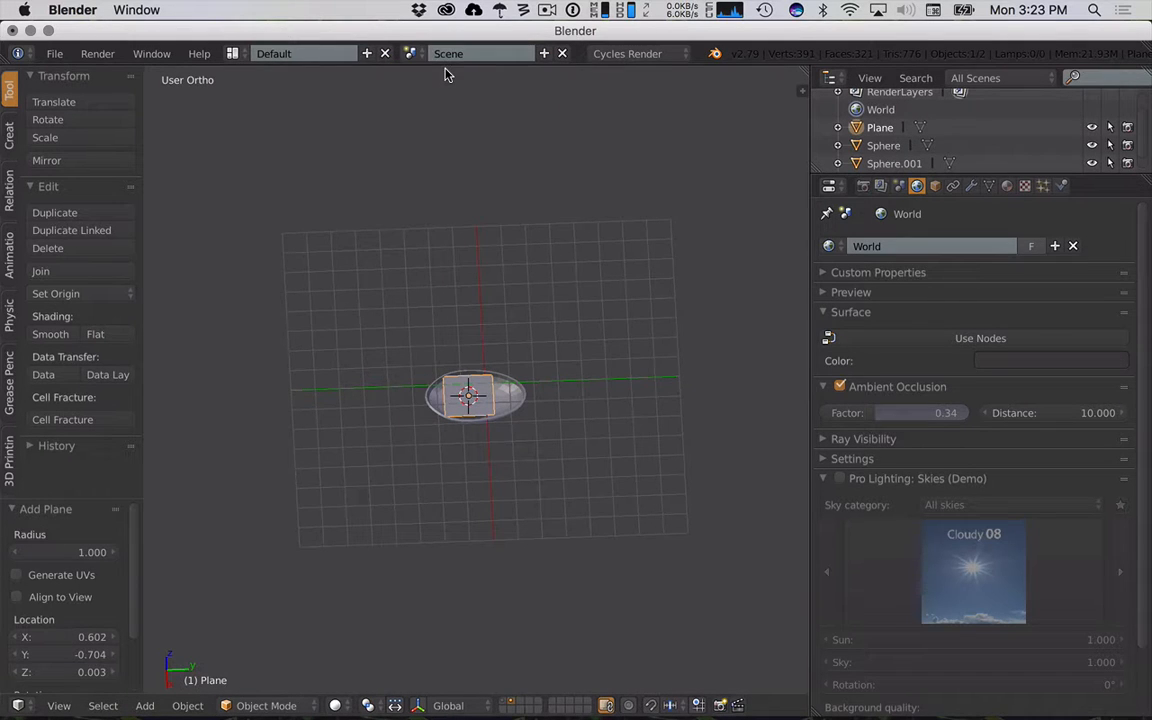
key(x)
click(447, 101)
- Add a cube mesh and move the Spoon bowl clear of it by about -8.5 in X and 4.4 in Y
key(shift+a)
mouse_move(449, 104)
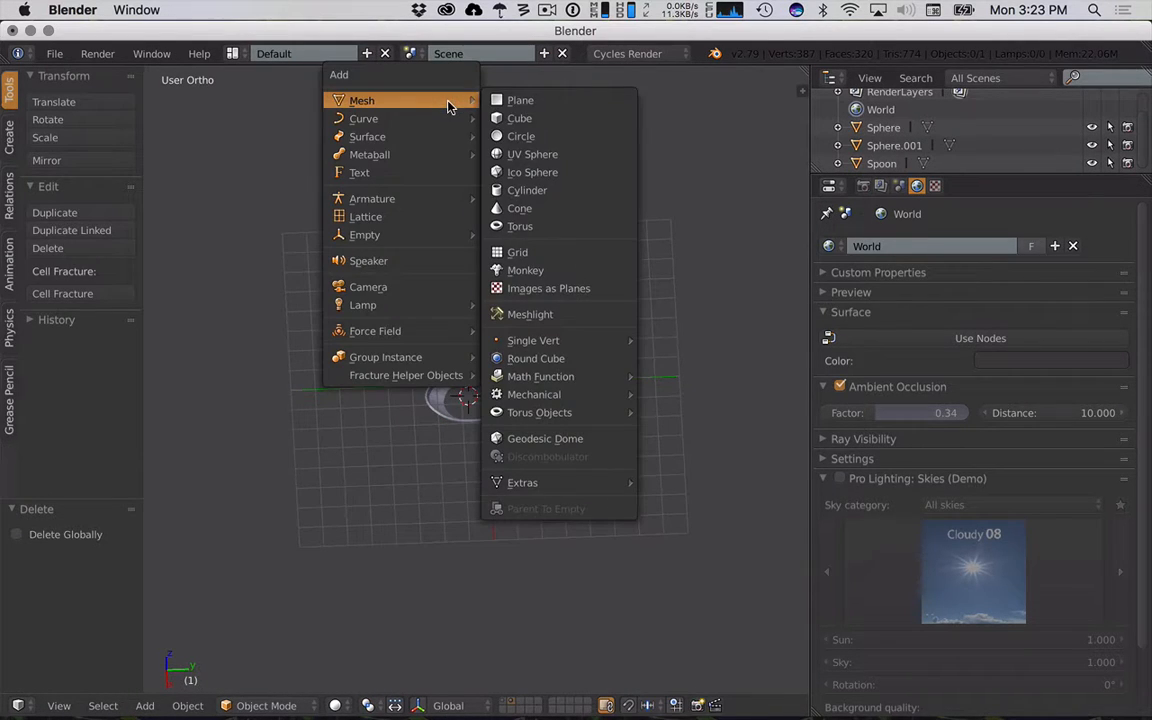
click(522, 118)
key(KP_7)
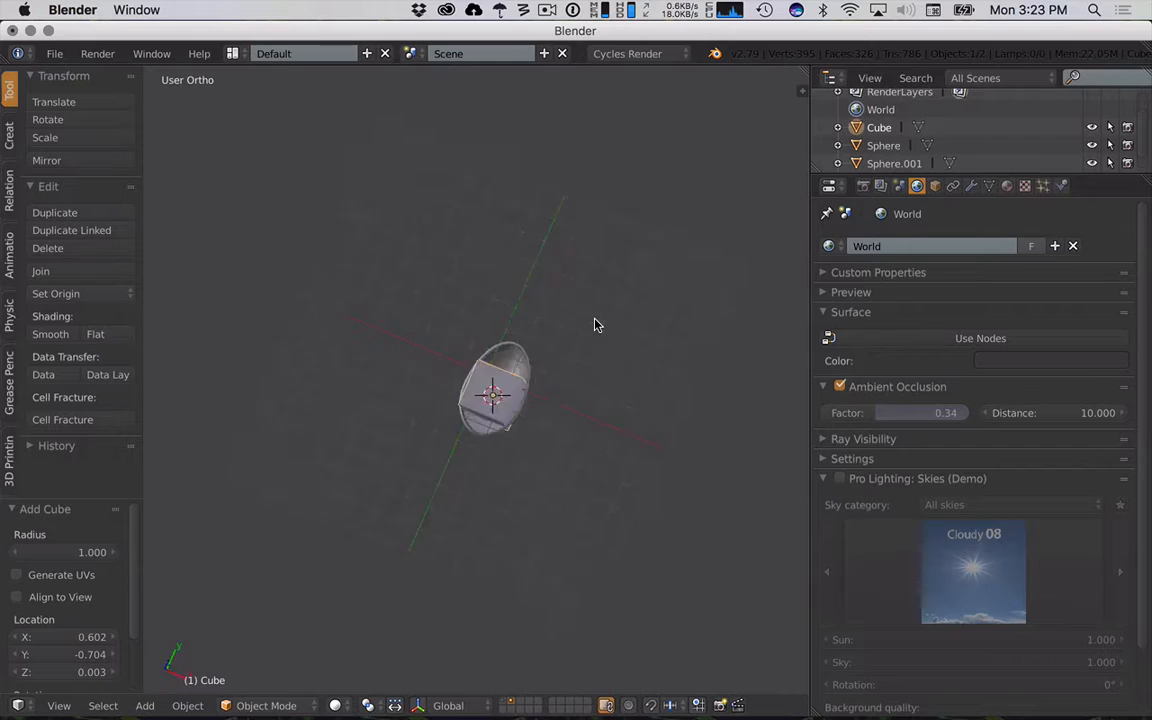
key(g)
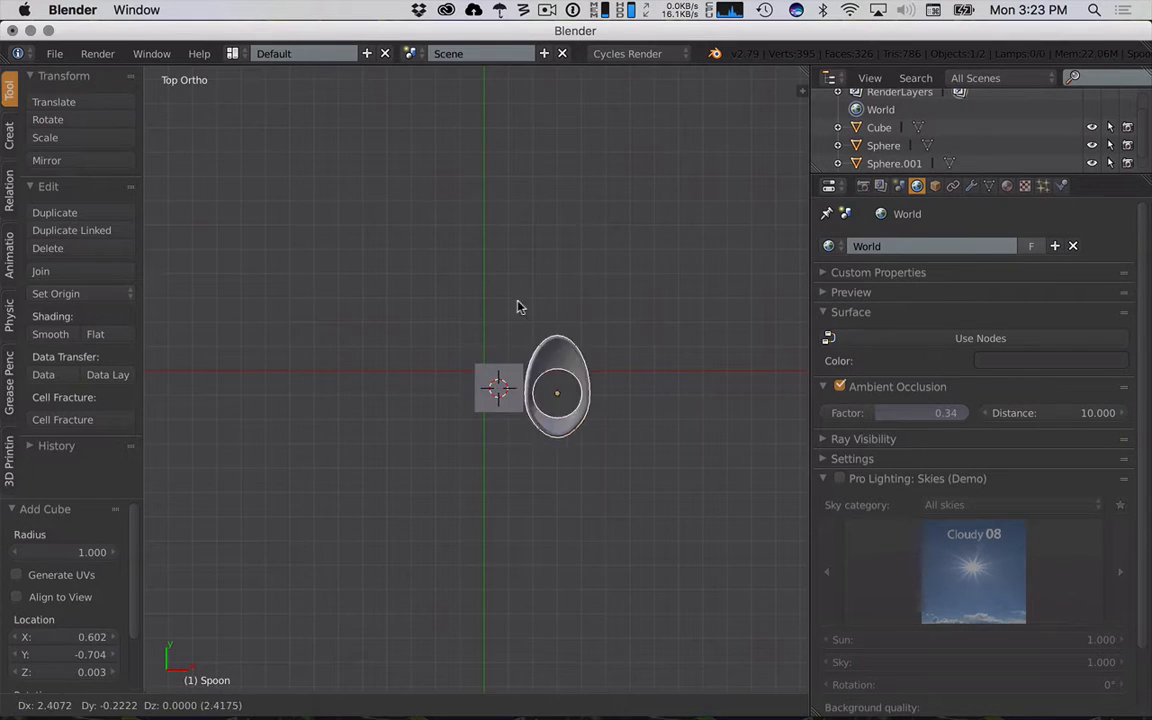
click(320, 256)
- Stretch the cube into a thin bar by scaling it about 6.25 along Y and 0.072 along Z
right_click(516, 382)
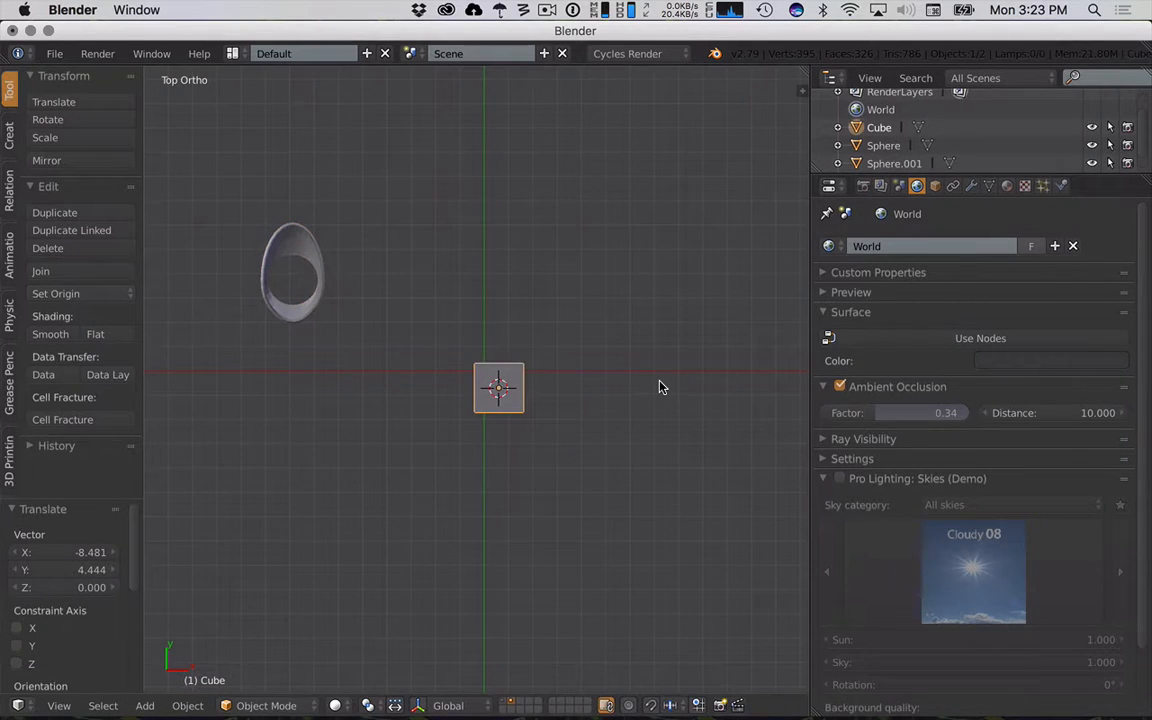
key(s)
key(y)
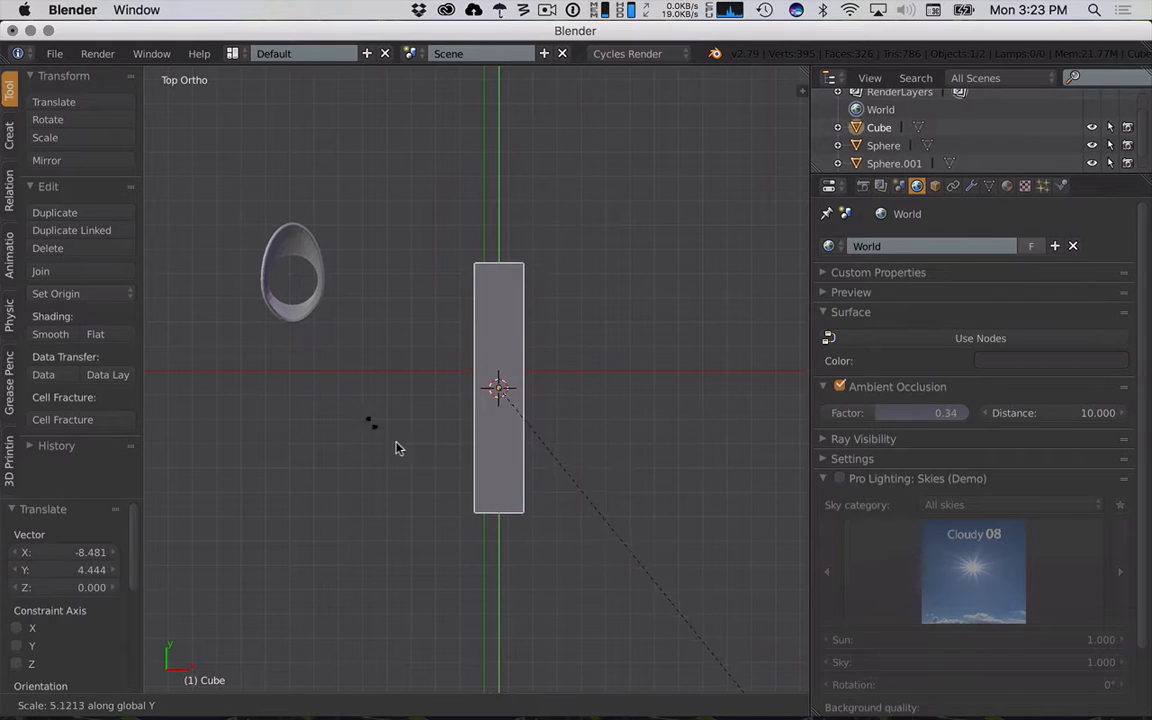
click(517, 524)
key(KP_3)
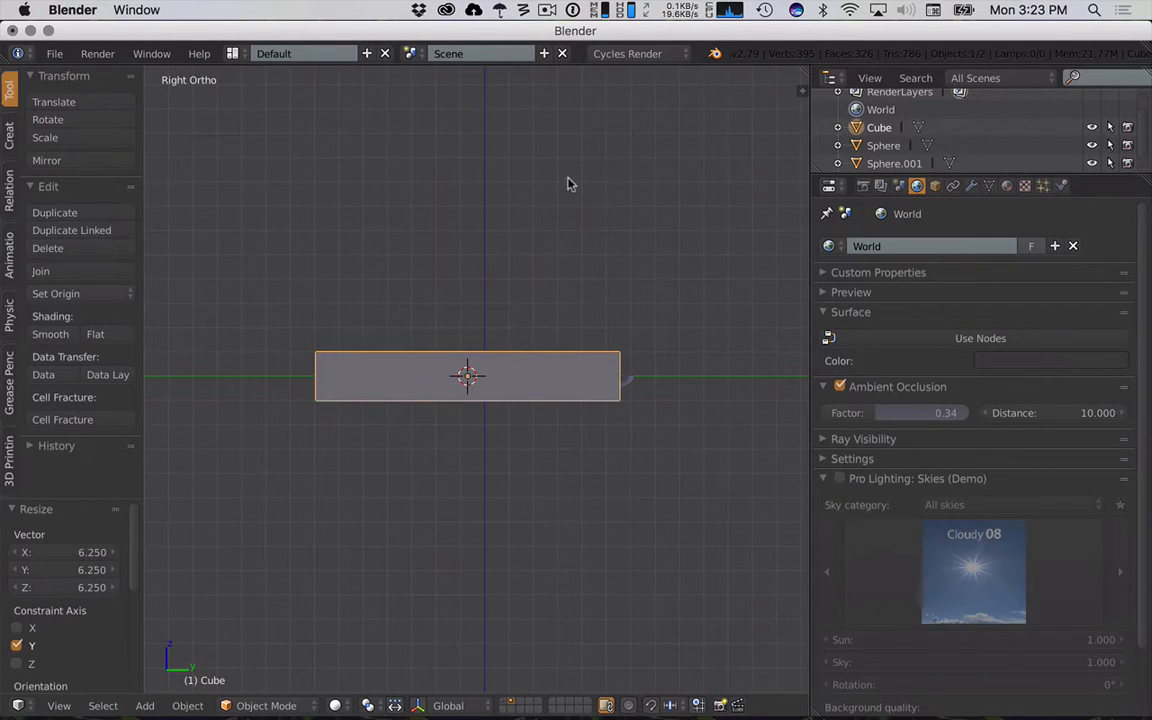
key(s)
key(z)
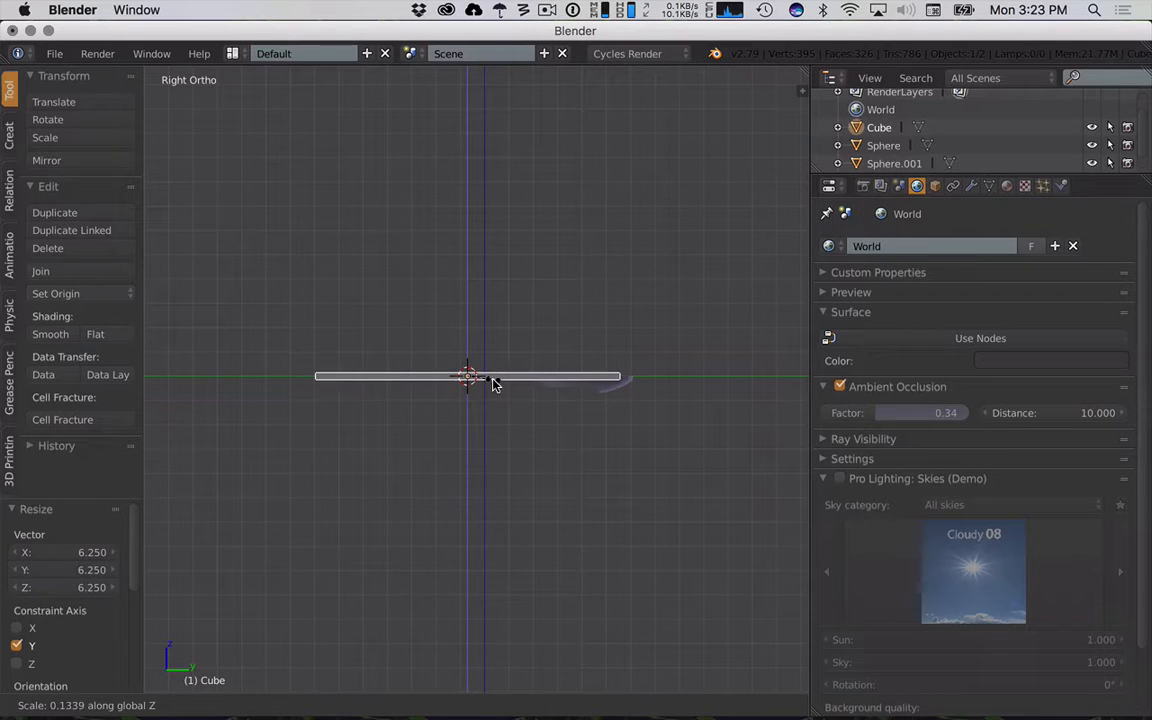
click(478, 380)
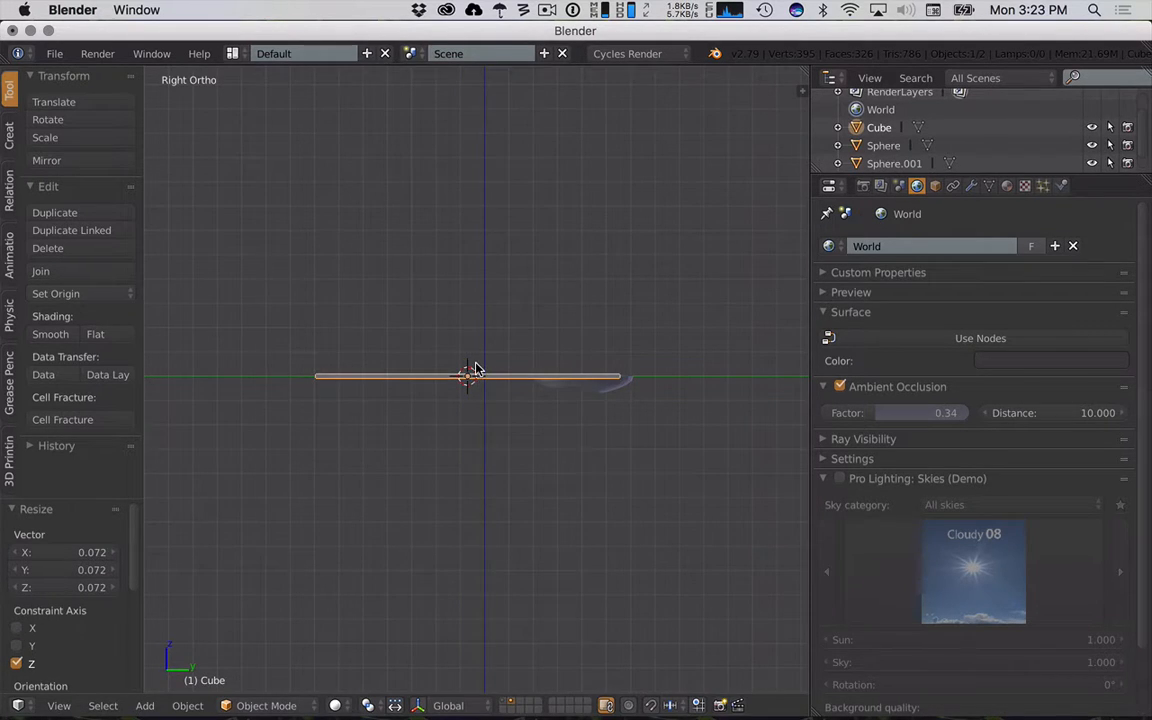
- Narrow the bar by scaling it about 0.49 along X
key(KP_8)
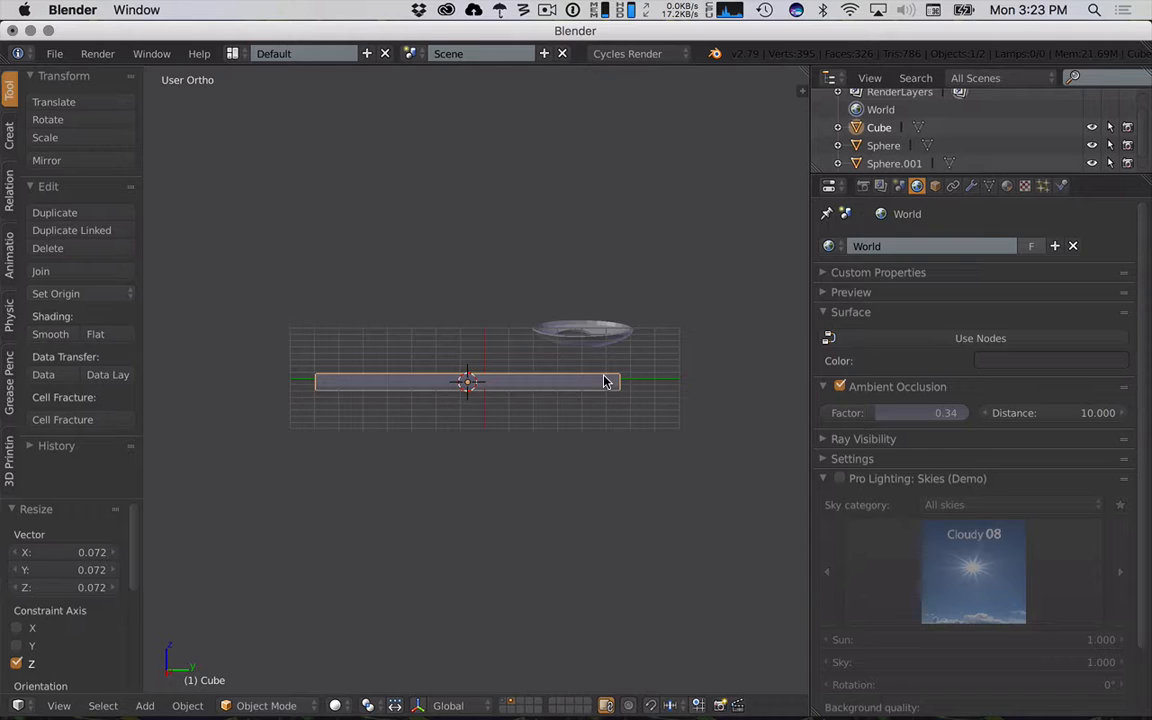
key(KP_3)
key(KP_7)
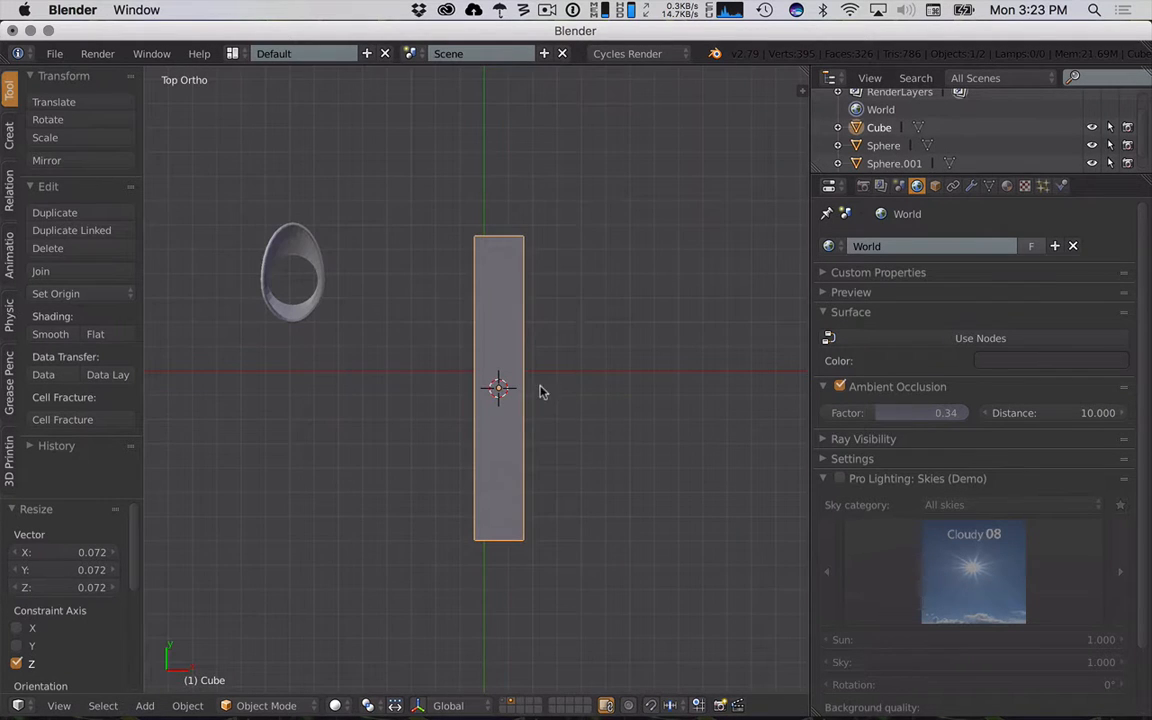
key(s)
key(x)
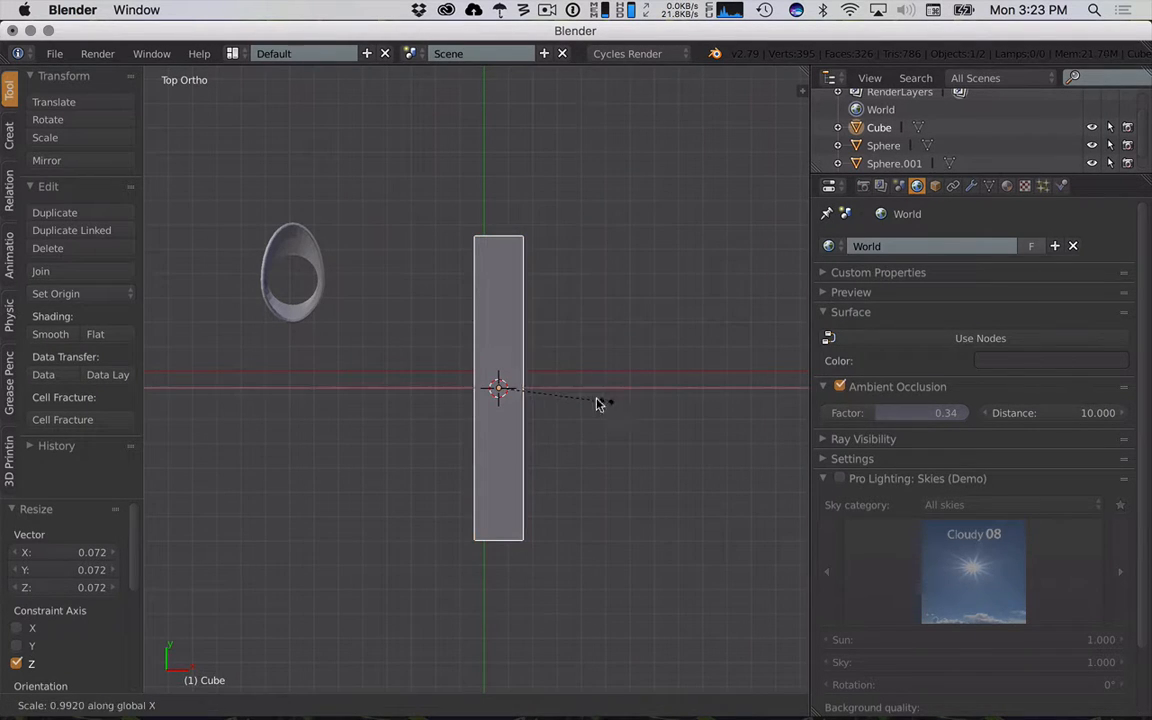
click(555, 397)
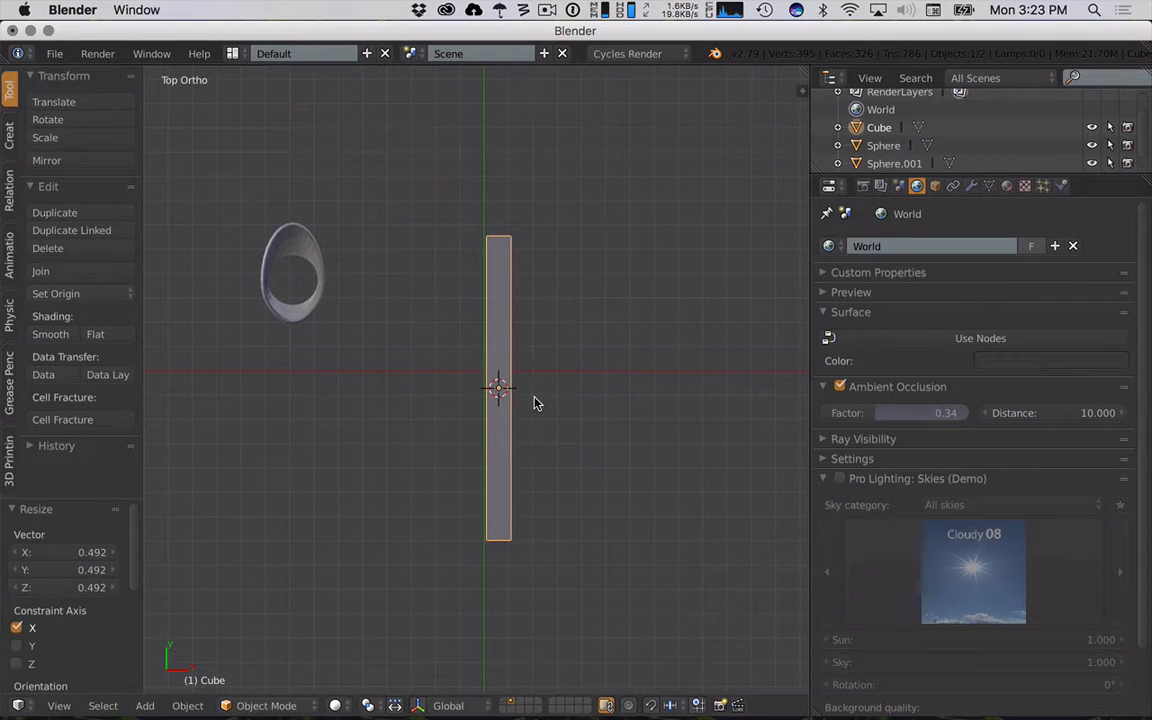
- Cut two closely spaced edge loops across the bar, about a quarter of its length from the negative-Y end
key(Tab)
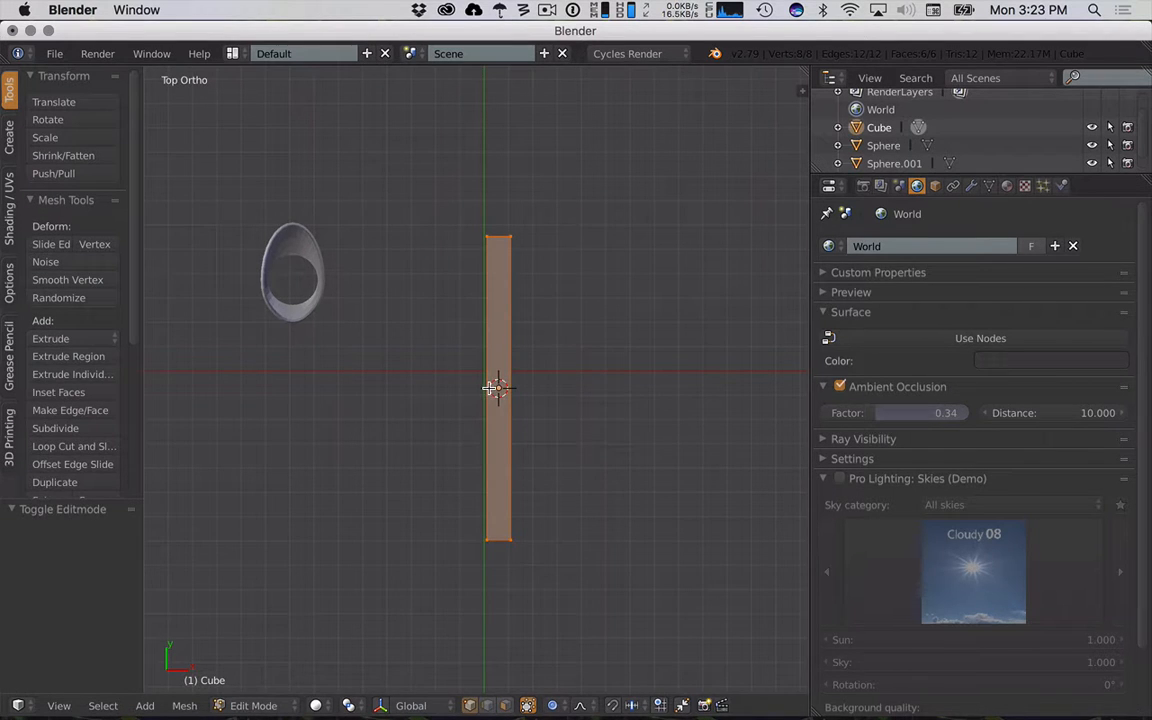
key(ctrl+r)
click(486, 387)
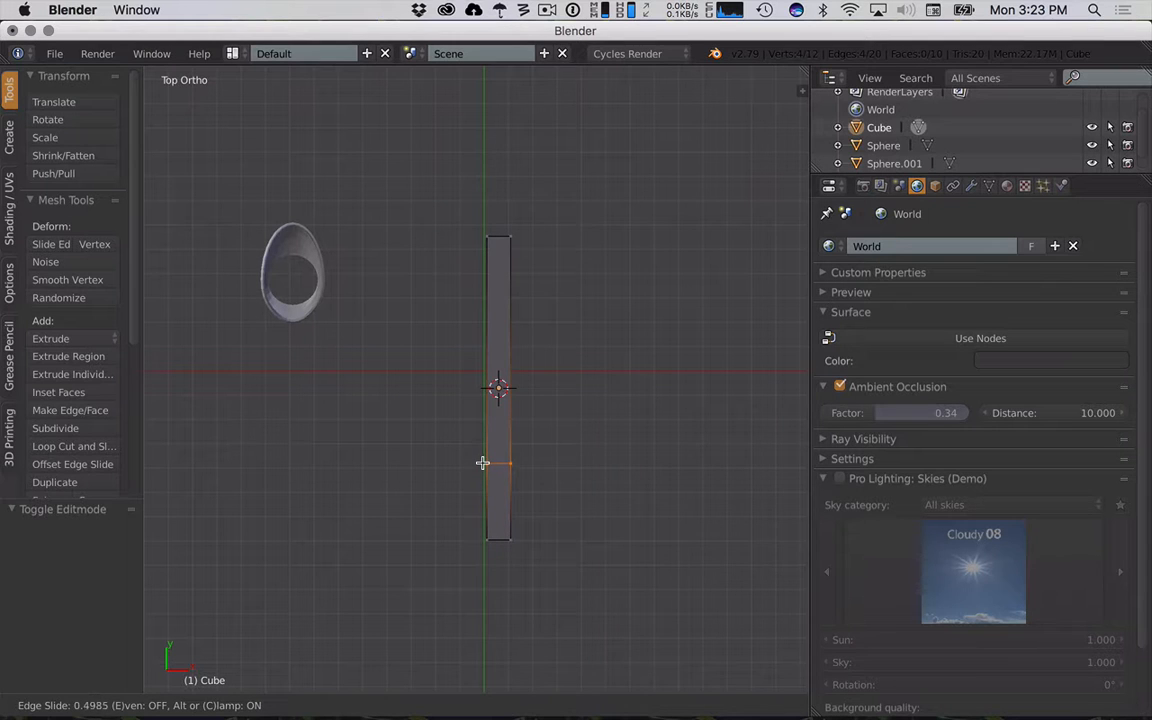
click(482, 462)
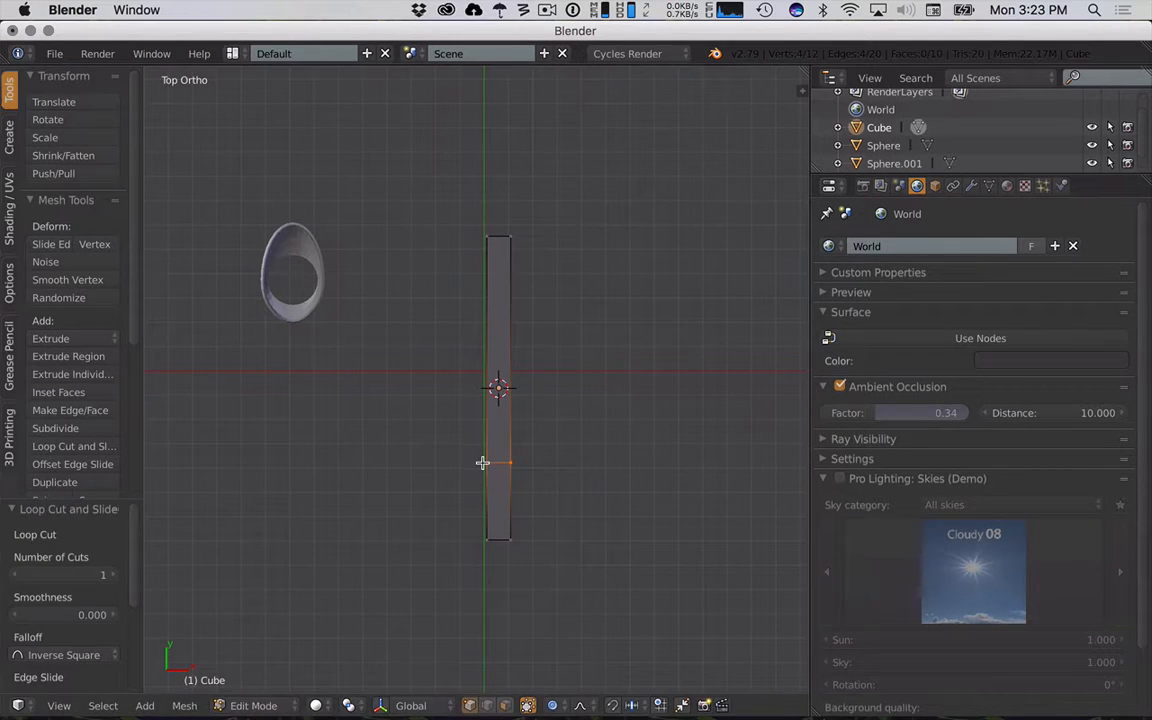
key(ctrl+r)
click(483, 465)
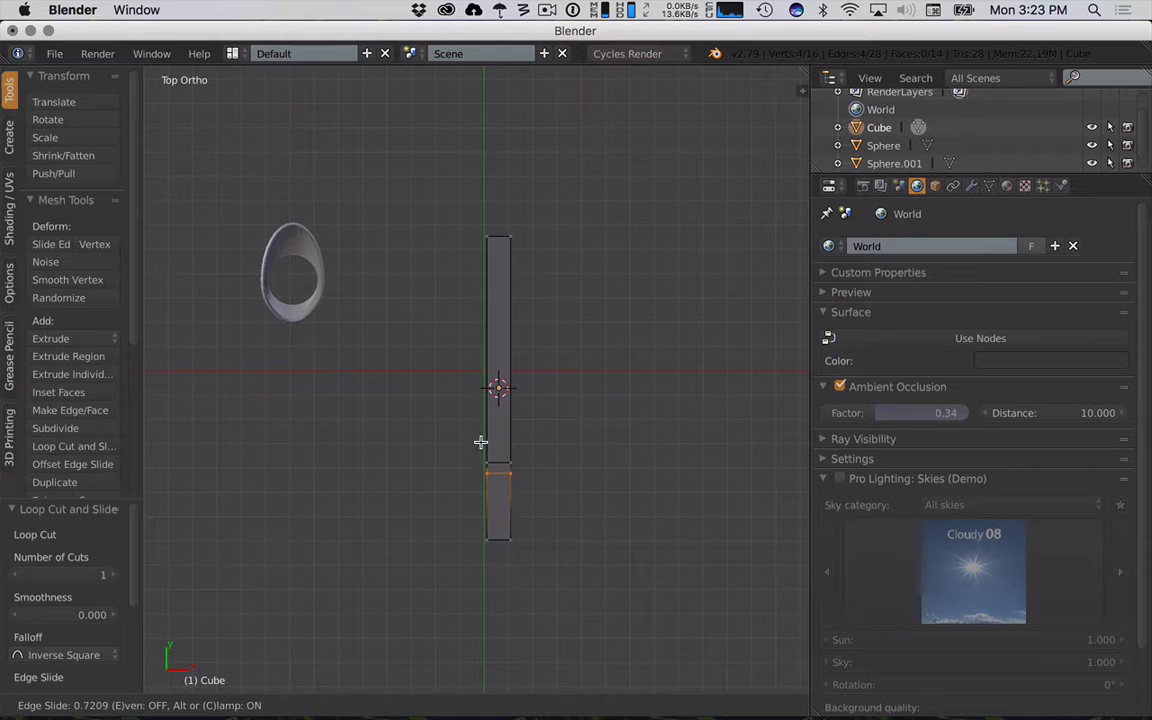
click(480, 440)
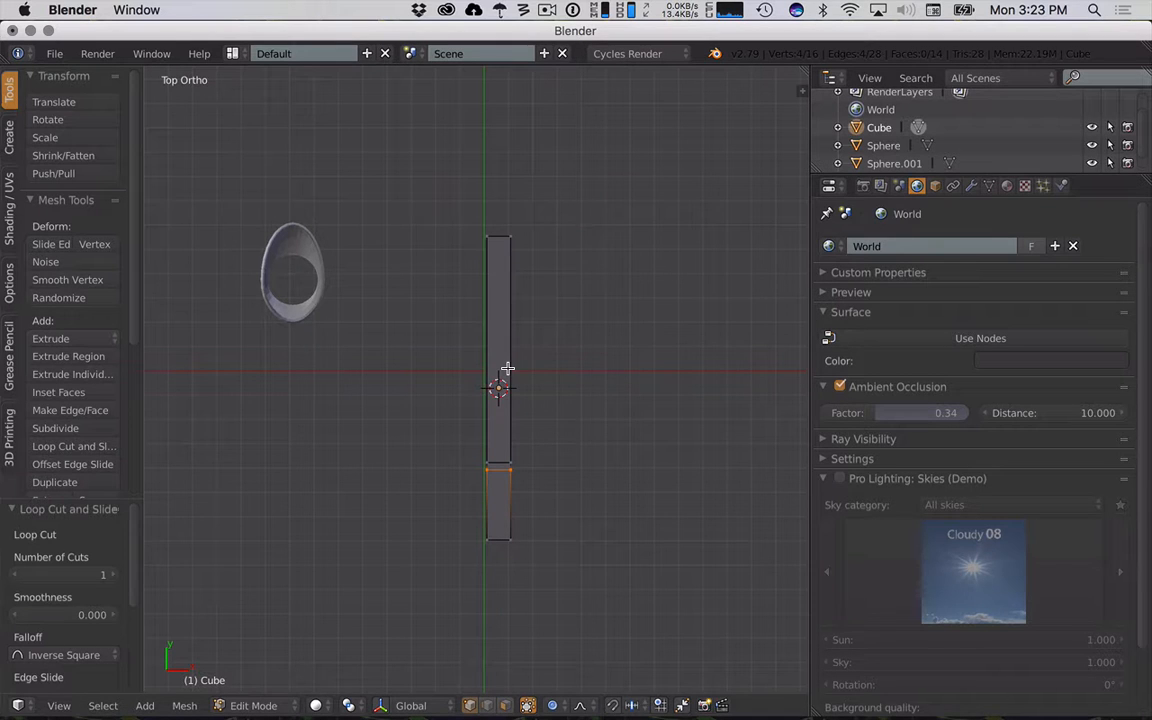
- Enlarge the short end section below the edge loops by about 1.3 using proportional editing in wireframe shading
key(z)
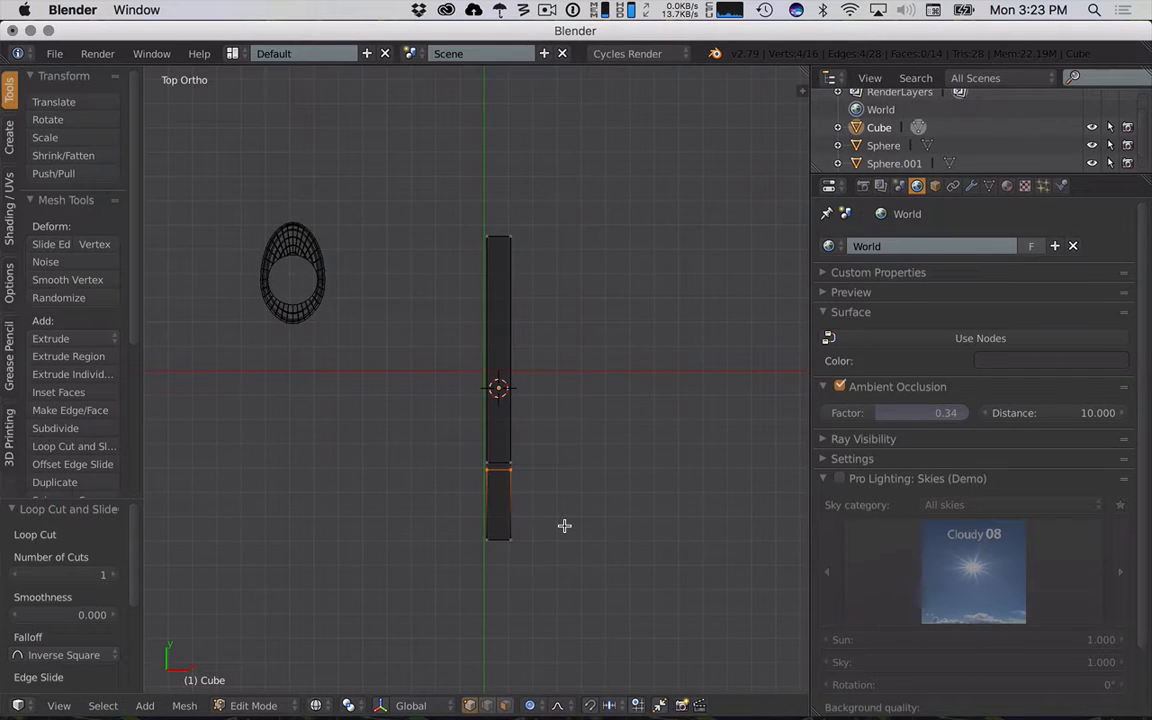
key(b)
drag(553, 568, 458, 465)
key(s)
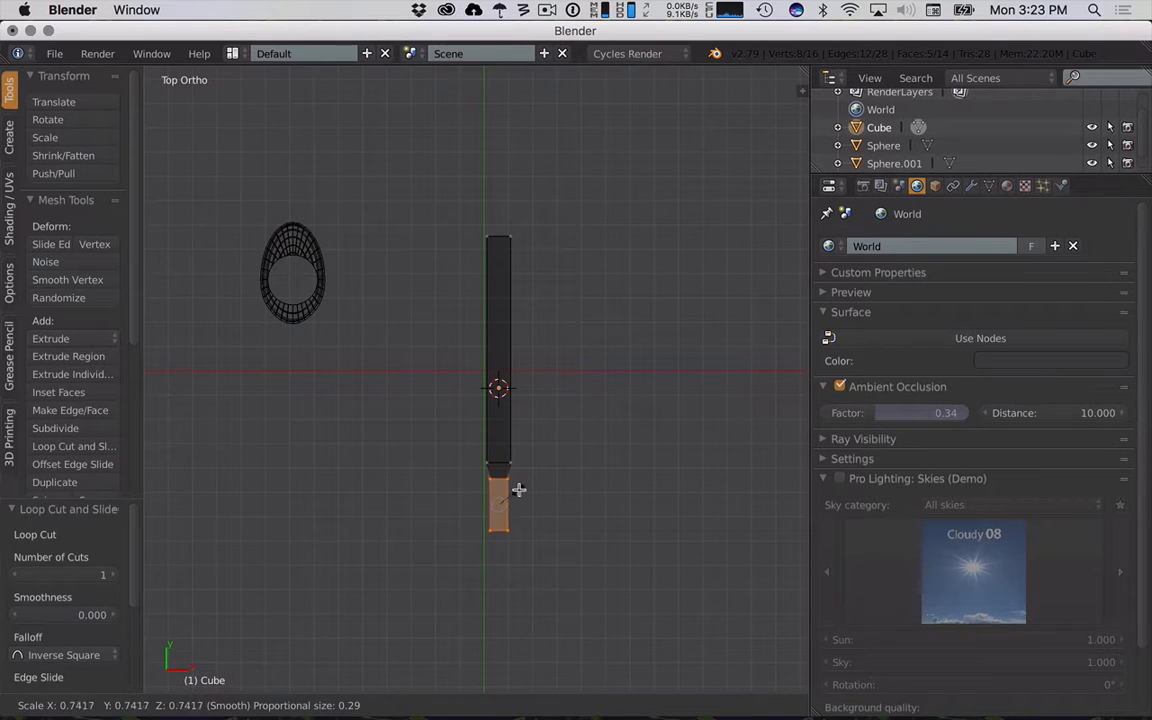
scroll(519, 487, down, 16)
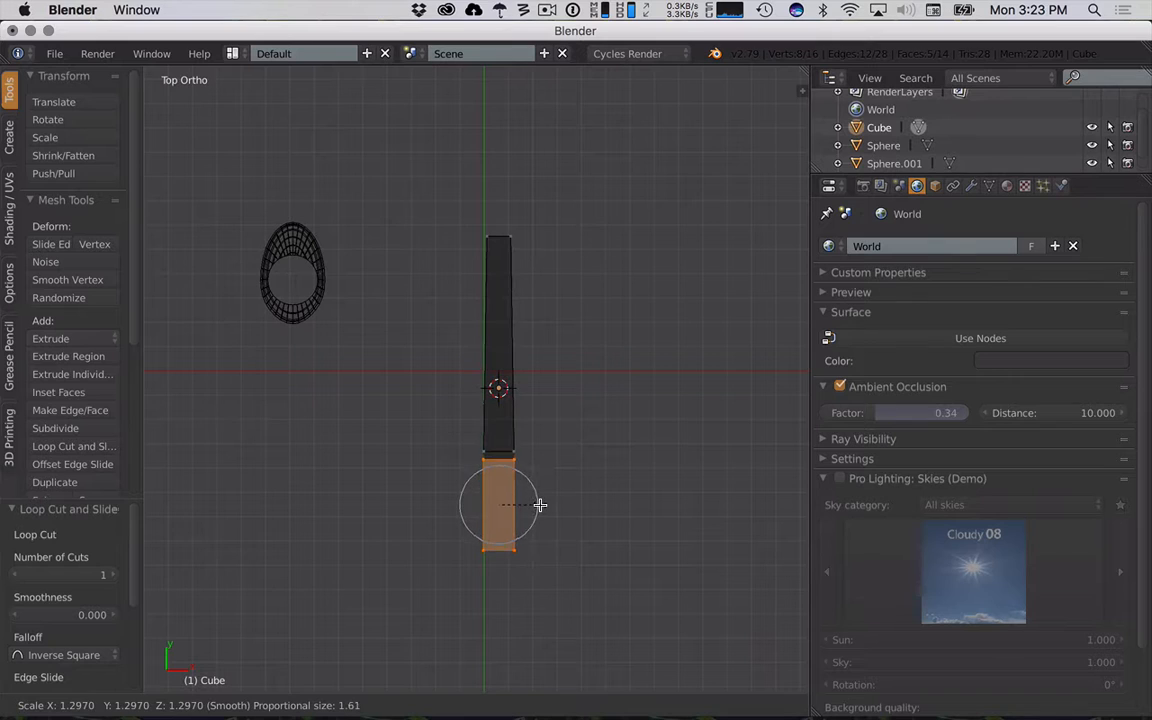
scroll(540, 505, down, 2)
click(519, 461)
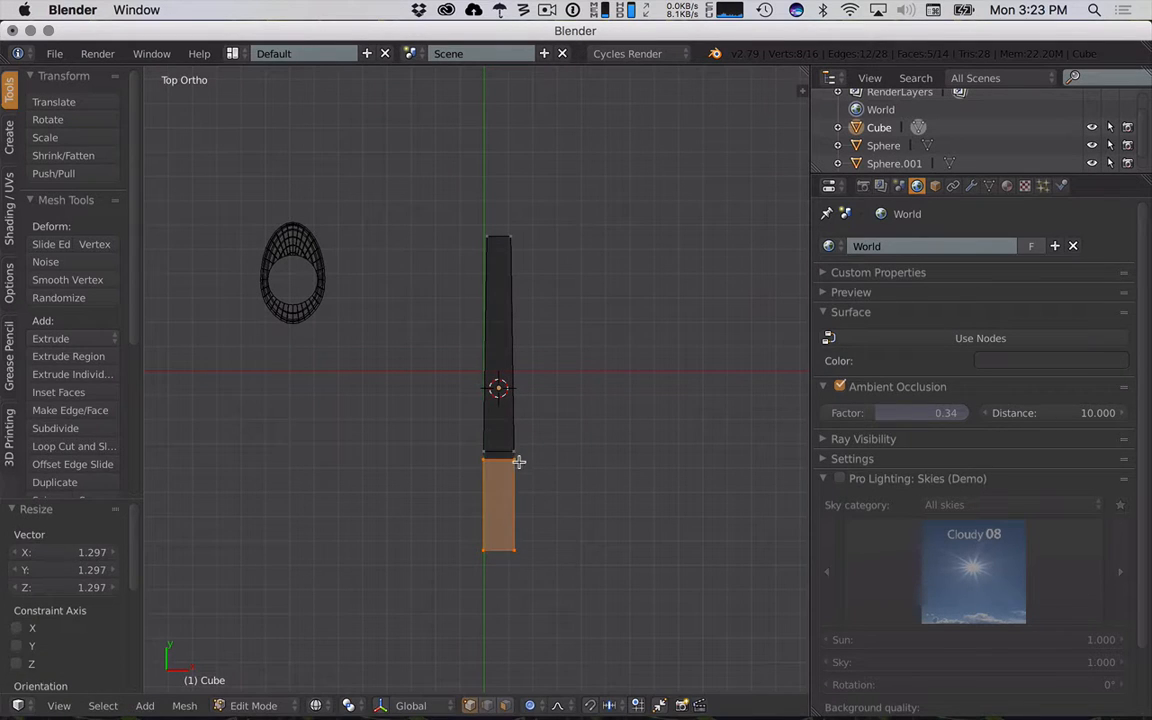
- Turn off proportional editing and scale the inner edge loop to about 0.58 to form a narrow neck
alt+right_click(519, 456)
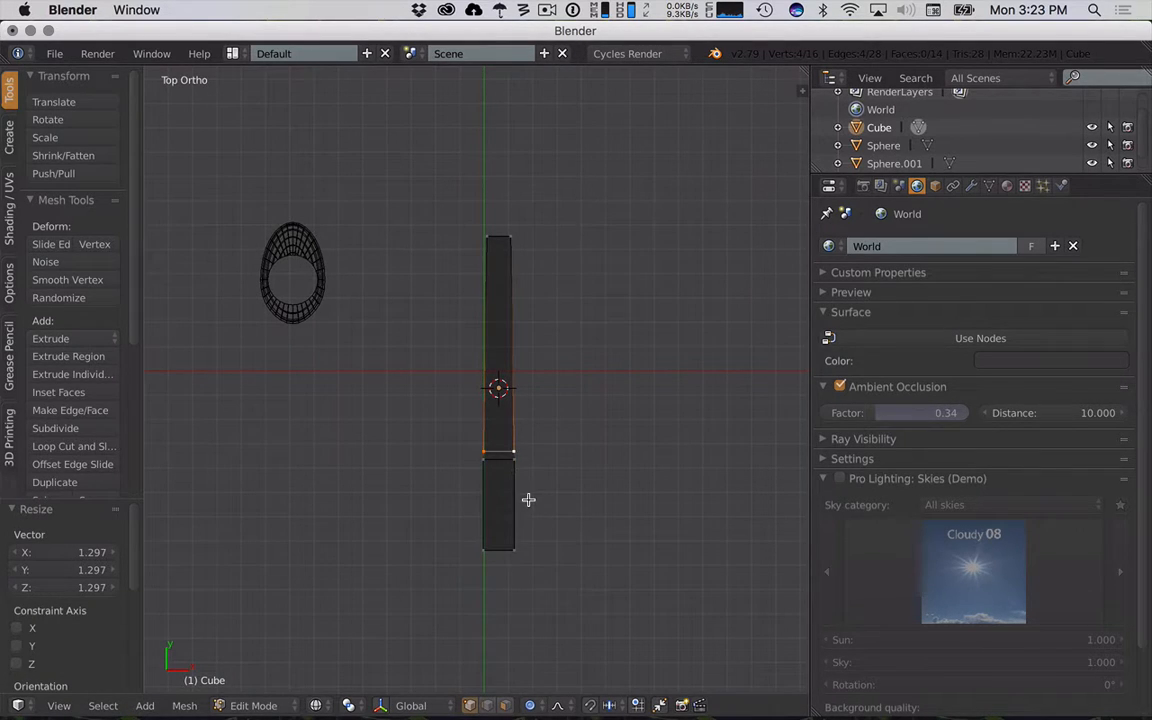
key(o)
key(s)
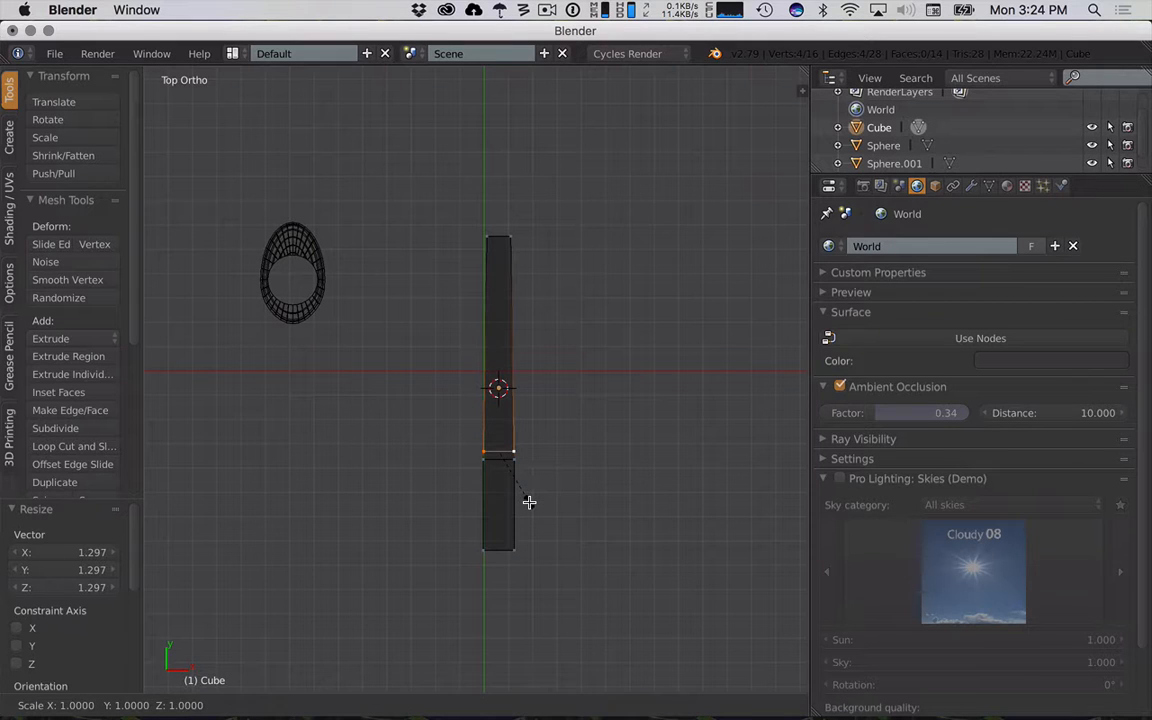
click(512, 485)
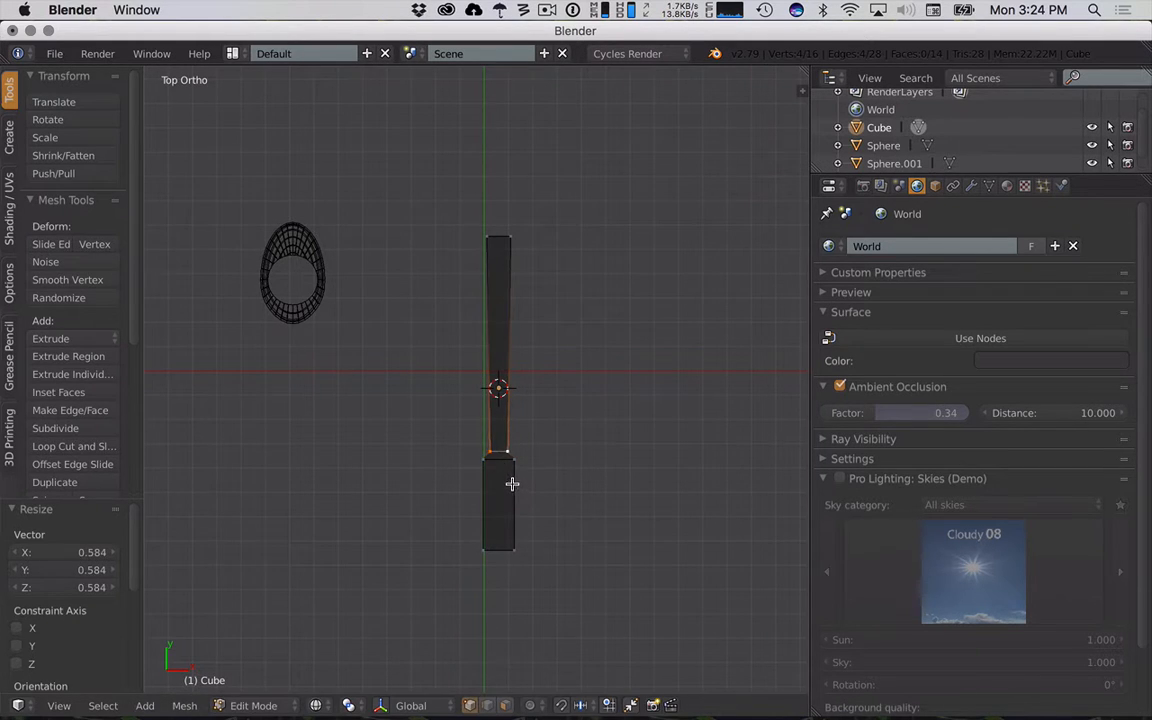
mouse_move(600, 528)
middle_down()
mouse_move(522, 483)
mouse_move(492, 435)
mouse_move(555, 499)
mouse_move(607, 527)
mouse_move(596, 525)
middle_up()
scroll(596, 525, down, 1)
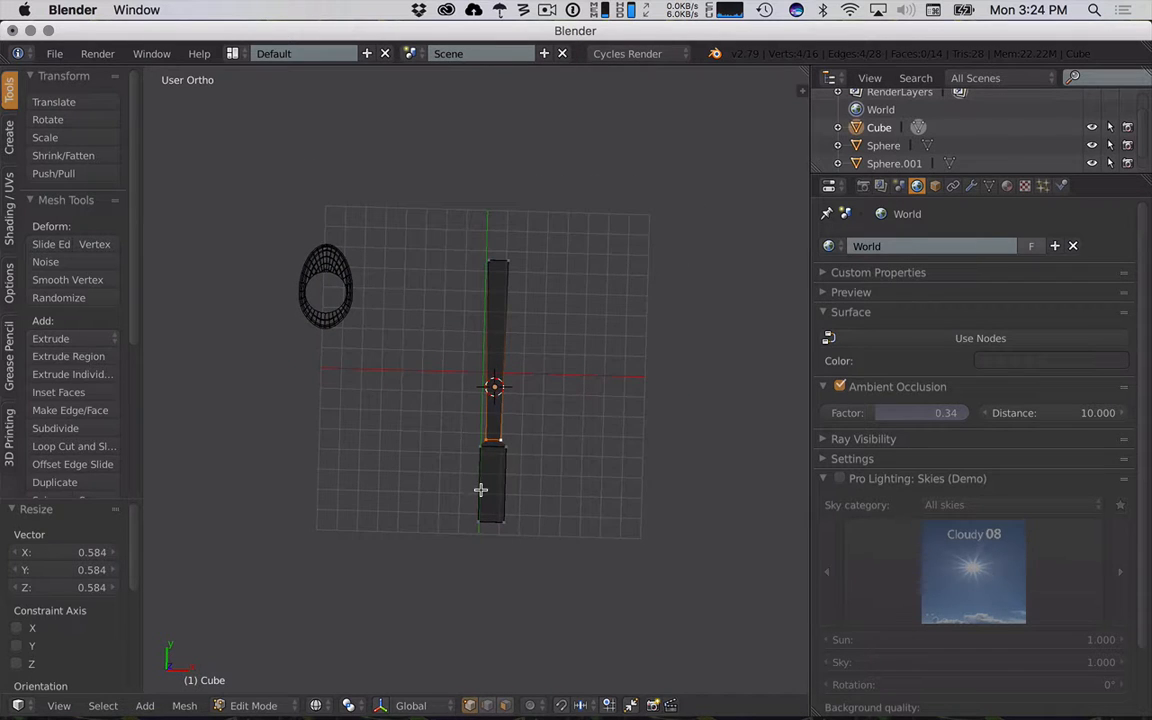
middle_drag(506, 487, 506, 487)
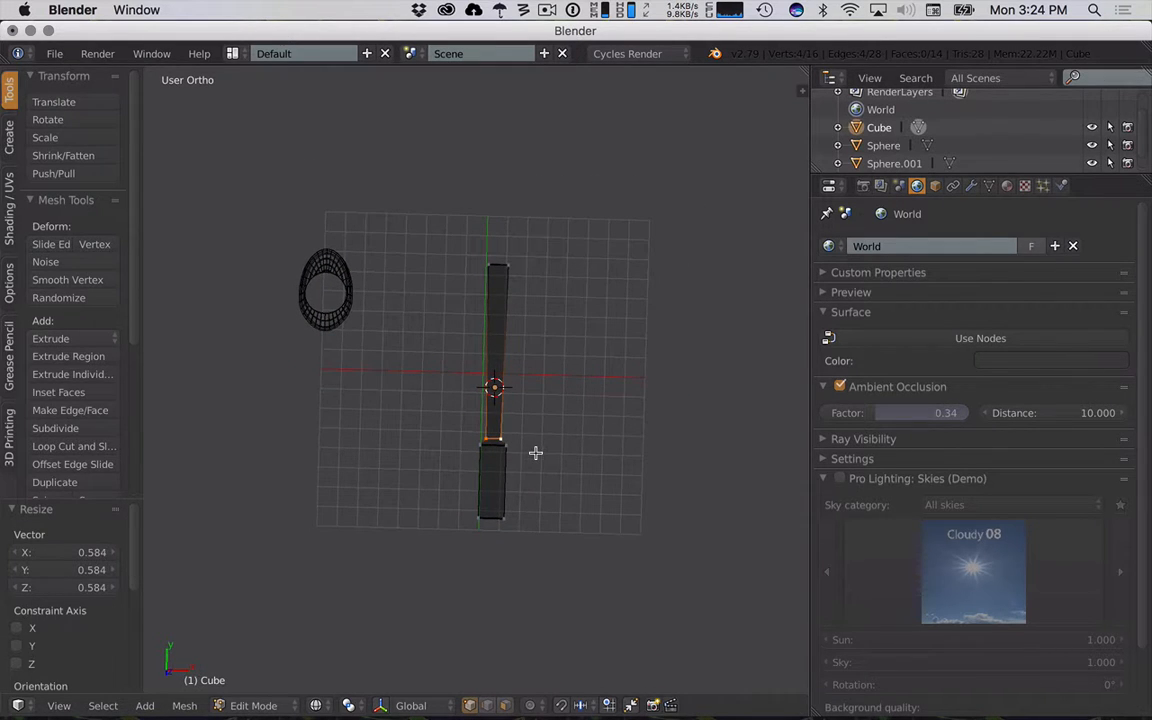
key(KP_7)
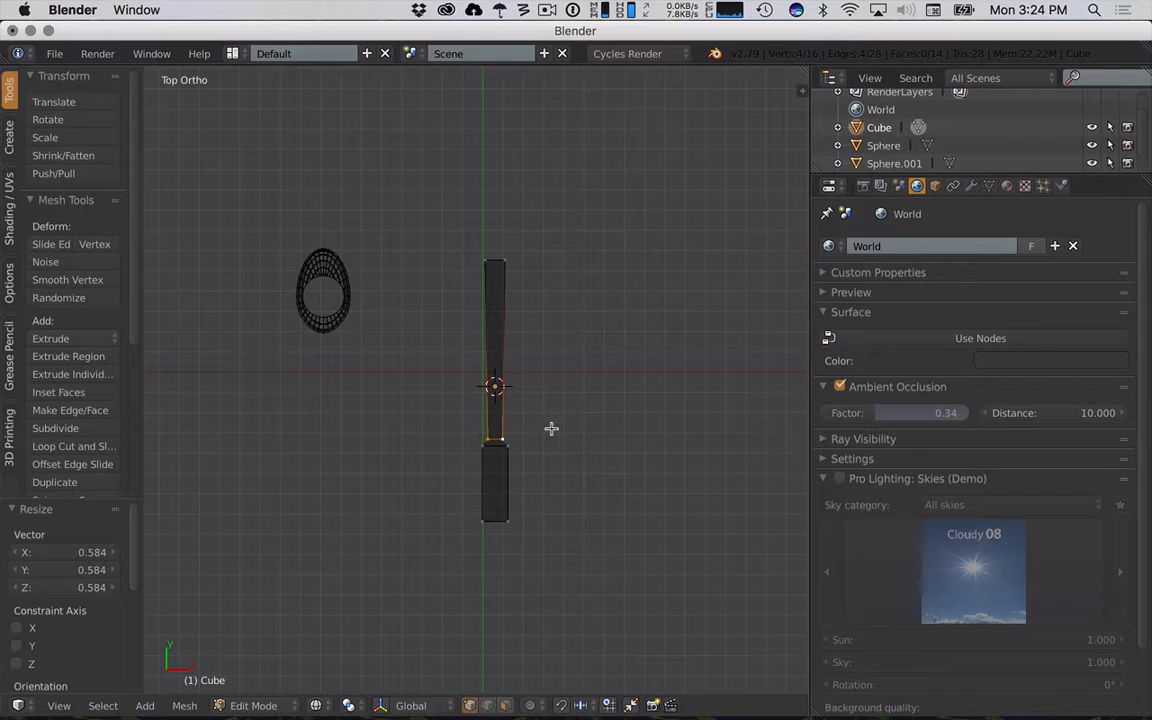
key(Tab)
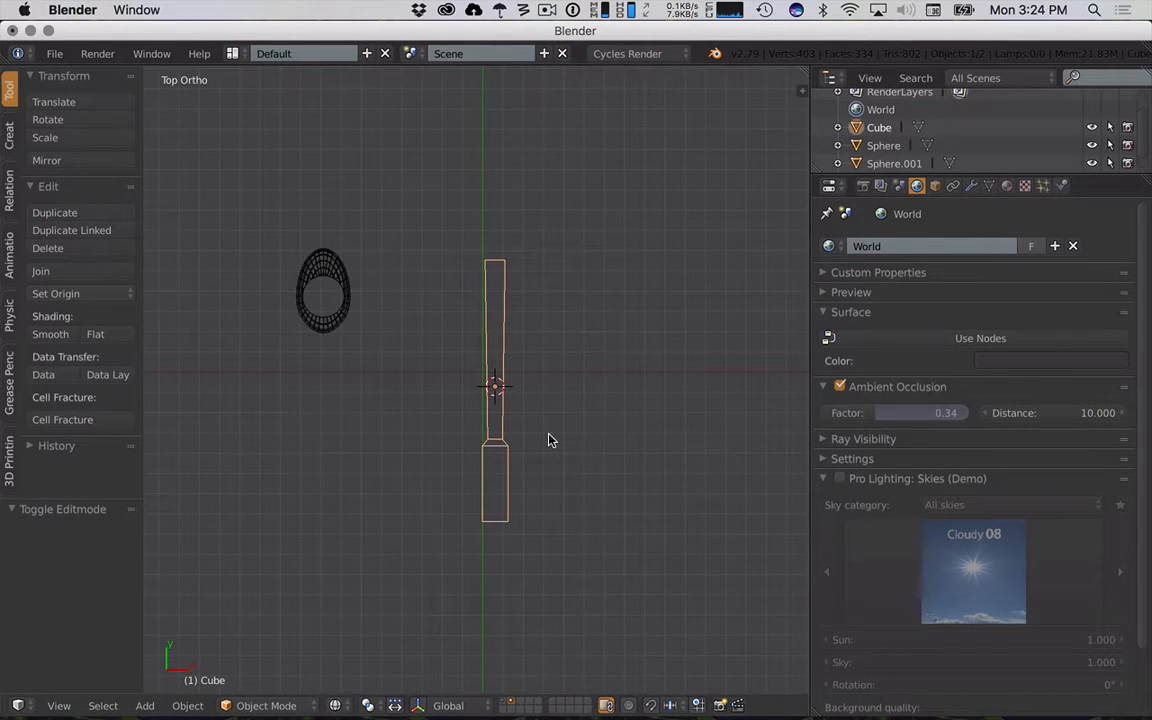
key(Tab)
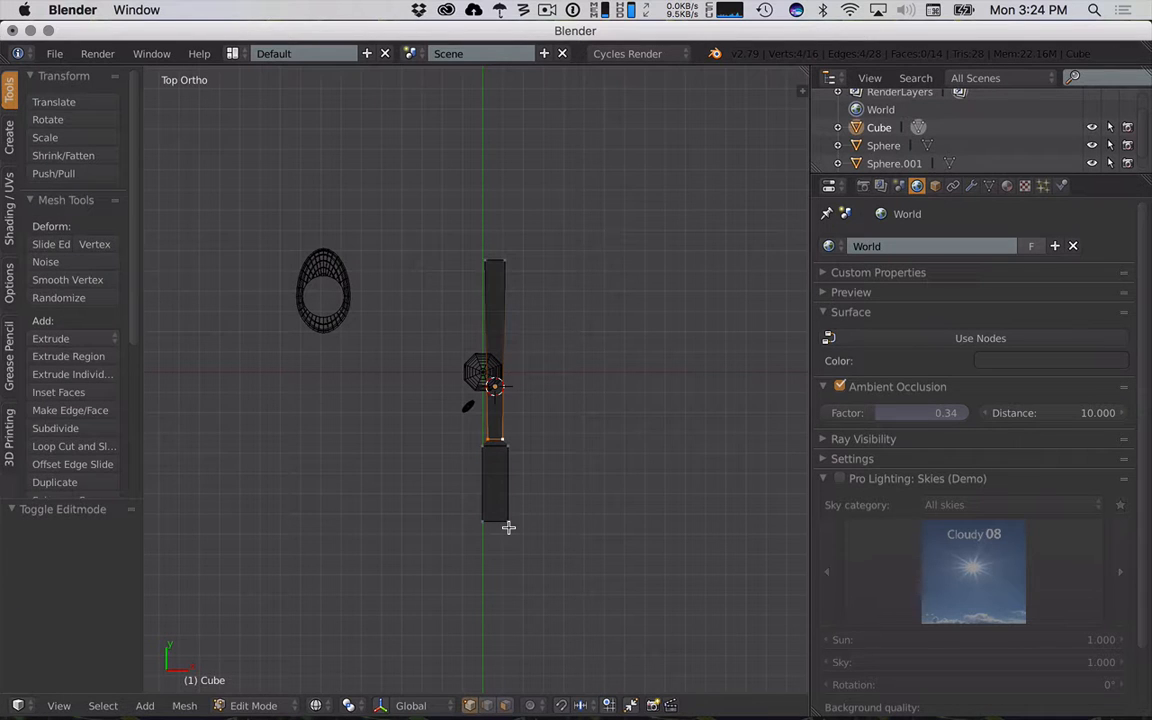
key(grave)
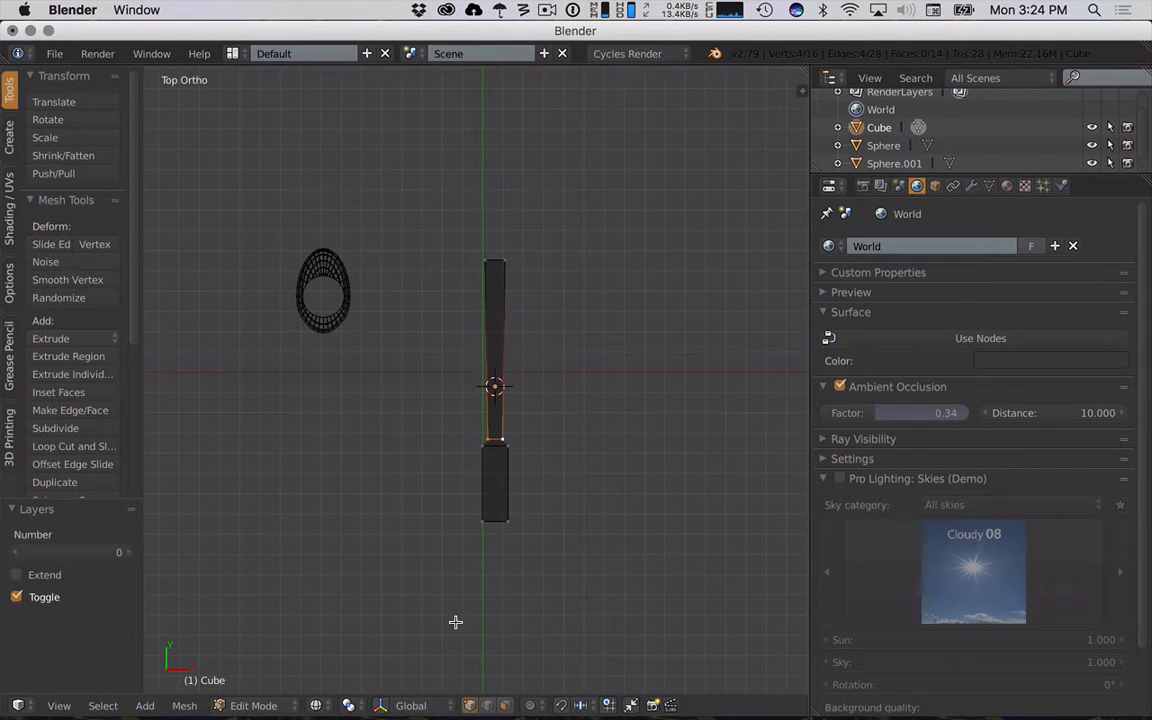
- Delete the vertices of the wide end section, keeping only the bar up to the narrow neck loop
key(a)
key(a)
key(a)
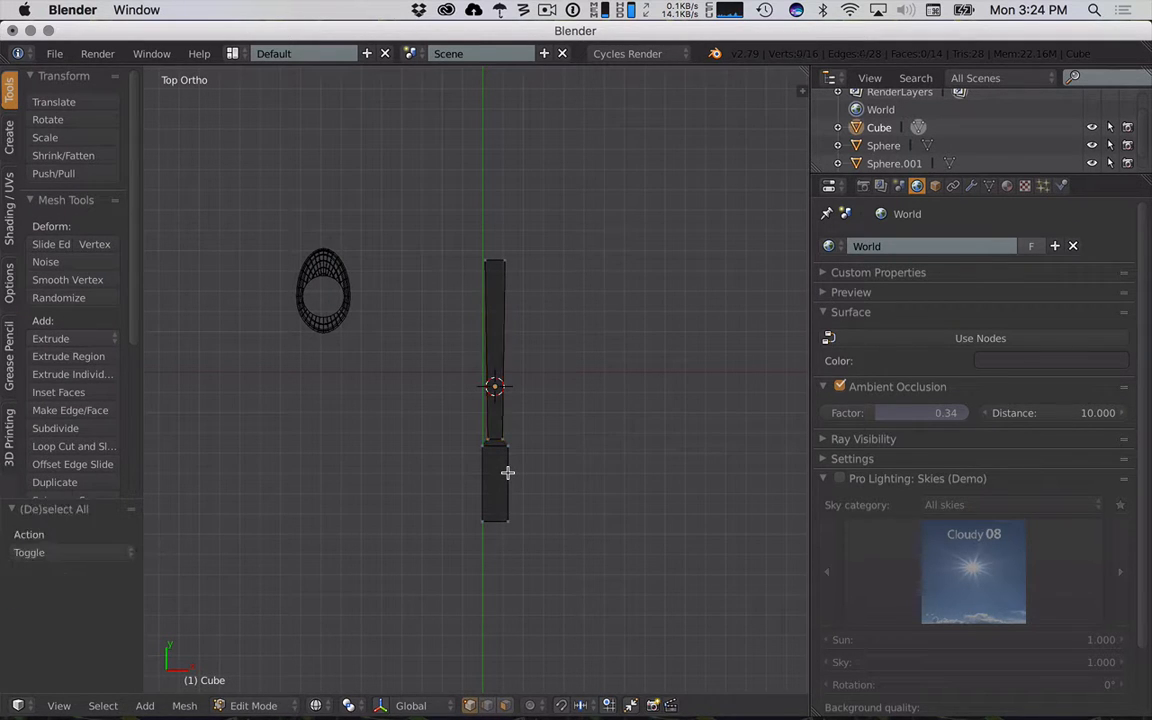
drag(548, 560, 455, 442)
key(x)
click(461, 453)
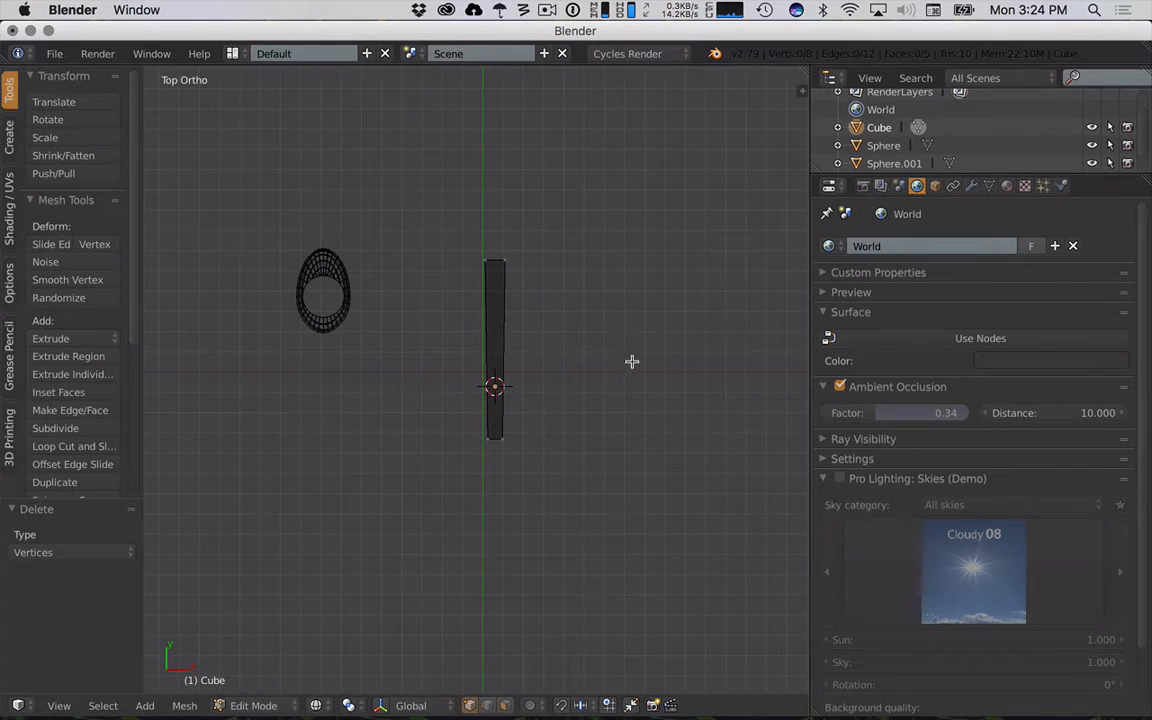
- Return to Object Mode, hide the tool shelf and rotate the handle 180 degrees about the Z axis
key(Tab)
key(t)
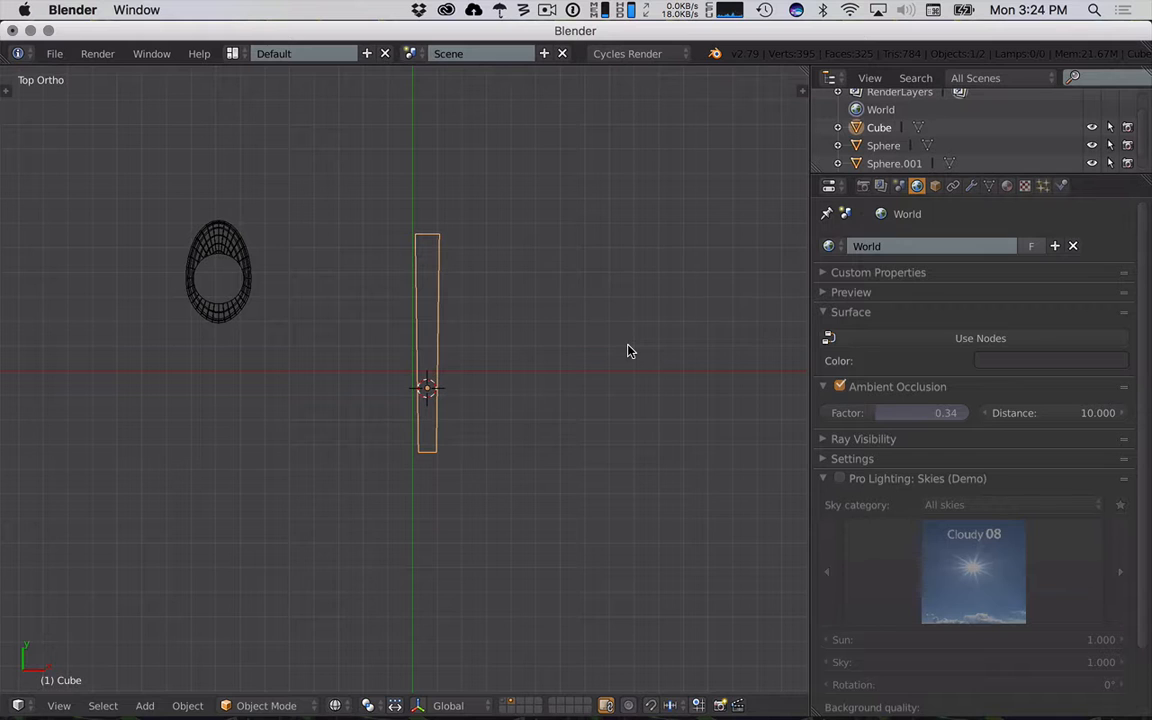
key(r)
key(z)
key(1)
key(8)
key(0)
key(Return)
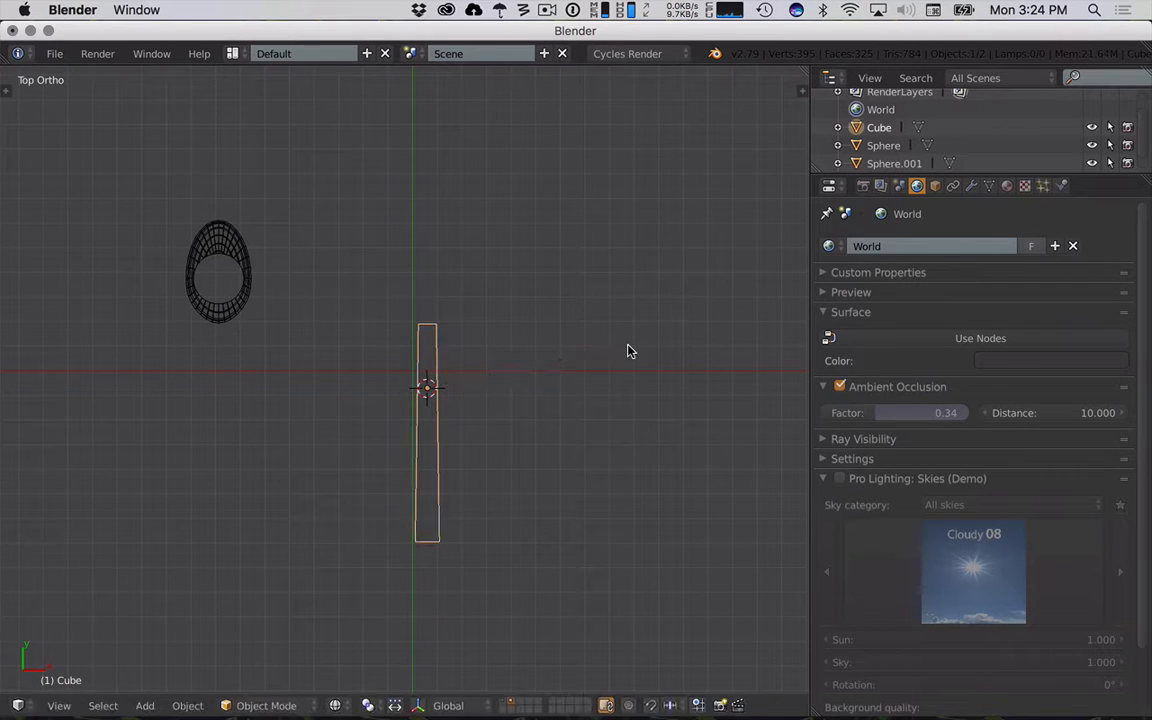
- Move the spoon bowl horizontally, with Z locked, onto the global Y axis just beyond the handle's narrow end
right_click(240, 306)
key(g)
key(shift+z)
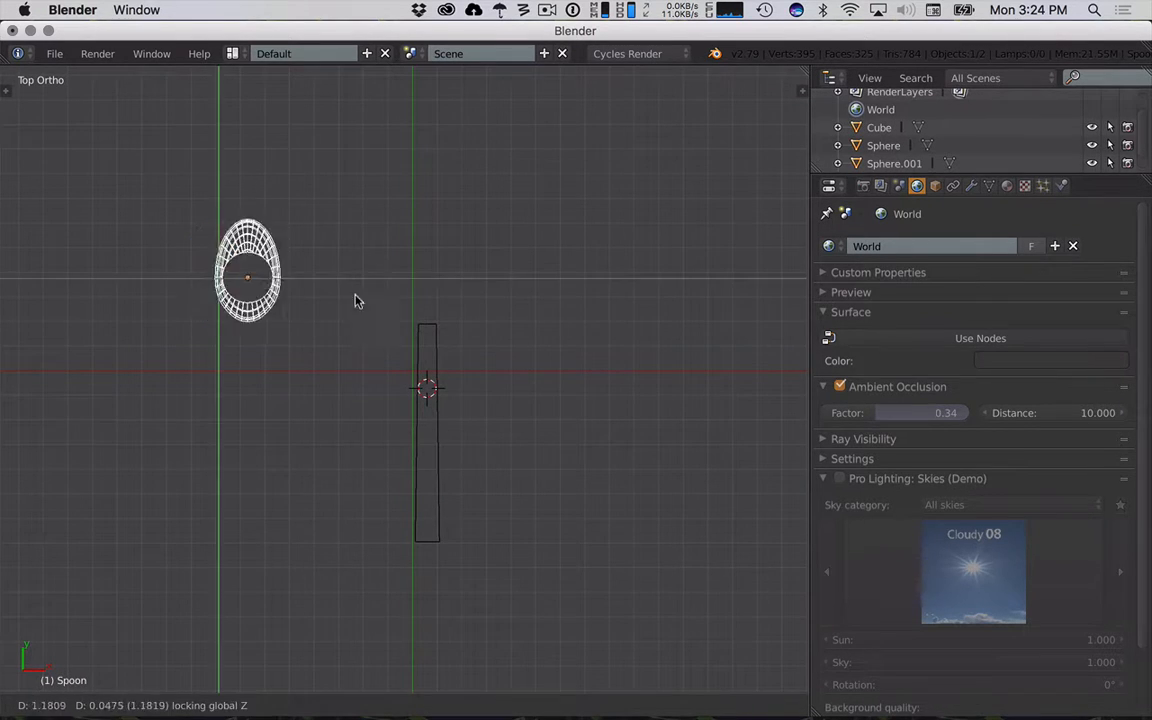
click(468, 300)
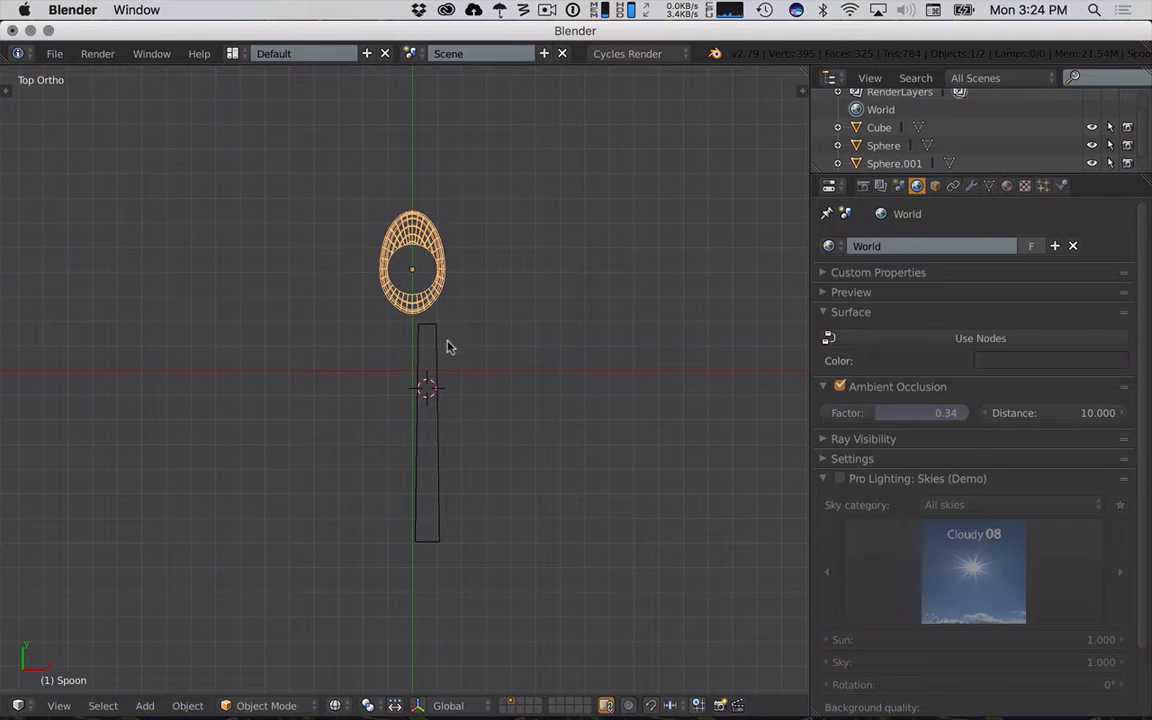
- Move the handle with Z locked so it centres on the Y axis and its narrow end meets the bowl
right_click(440, 347)
key(g)
key(shift+z)
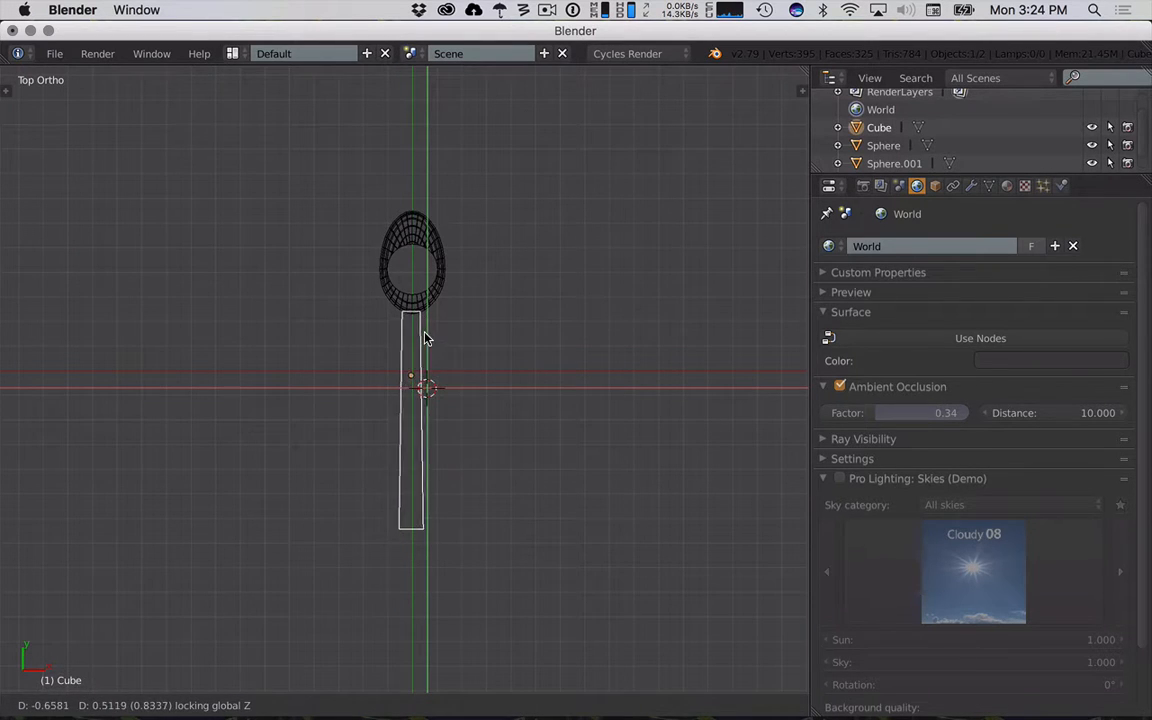
click(427, 337)
- Deselect everything and add a Bezier curve at the 3D cursor on the handle
middle_drag(427, 337, 450, 408)
key(KP_3)
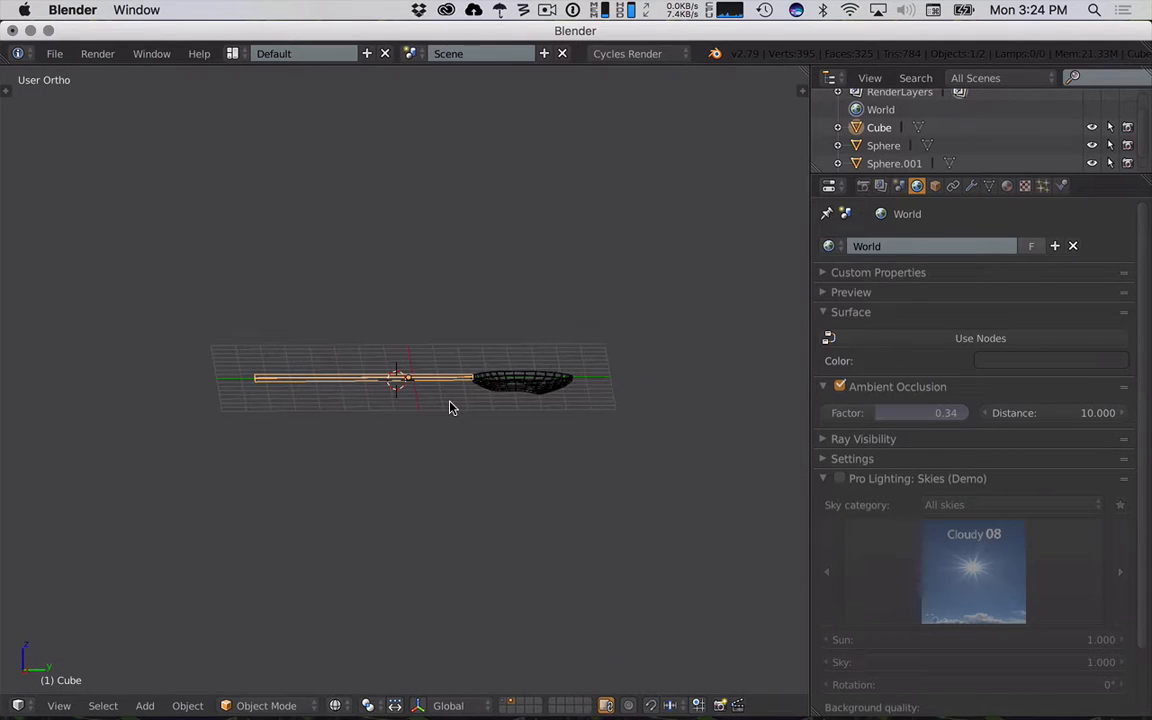
key(a)
key(KP_3)
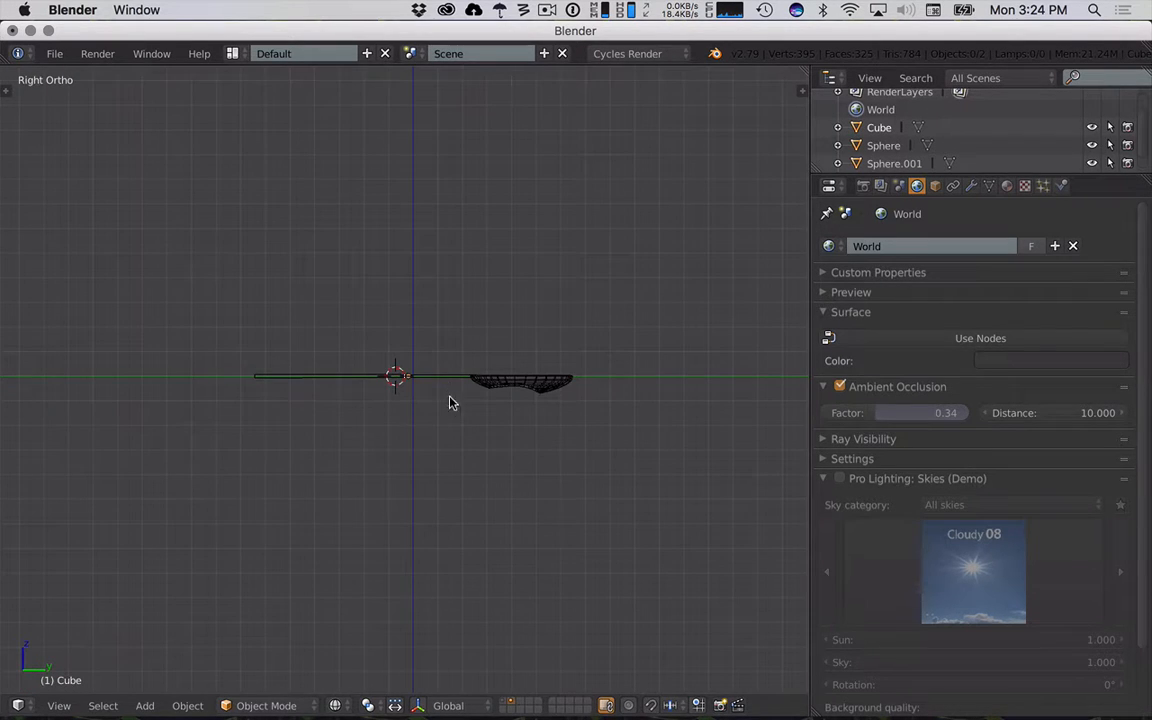
key(Tab)
key(Tab)
key(shift+a)
mouse_move(442, 399)
click(489, 399)
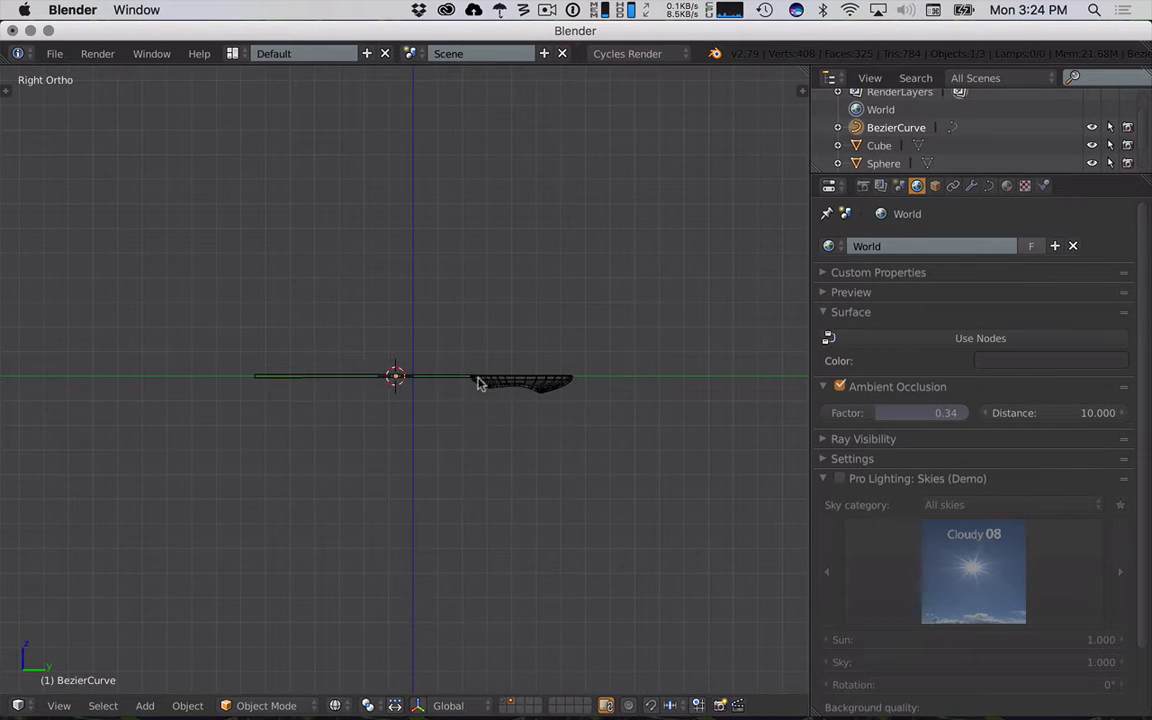
- Rotate the new curve by 90 degrees twice so it runs lengthwise along the handle and arches upward
key(r)
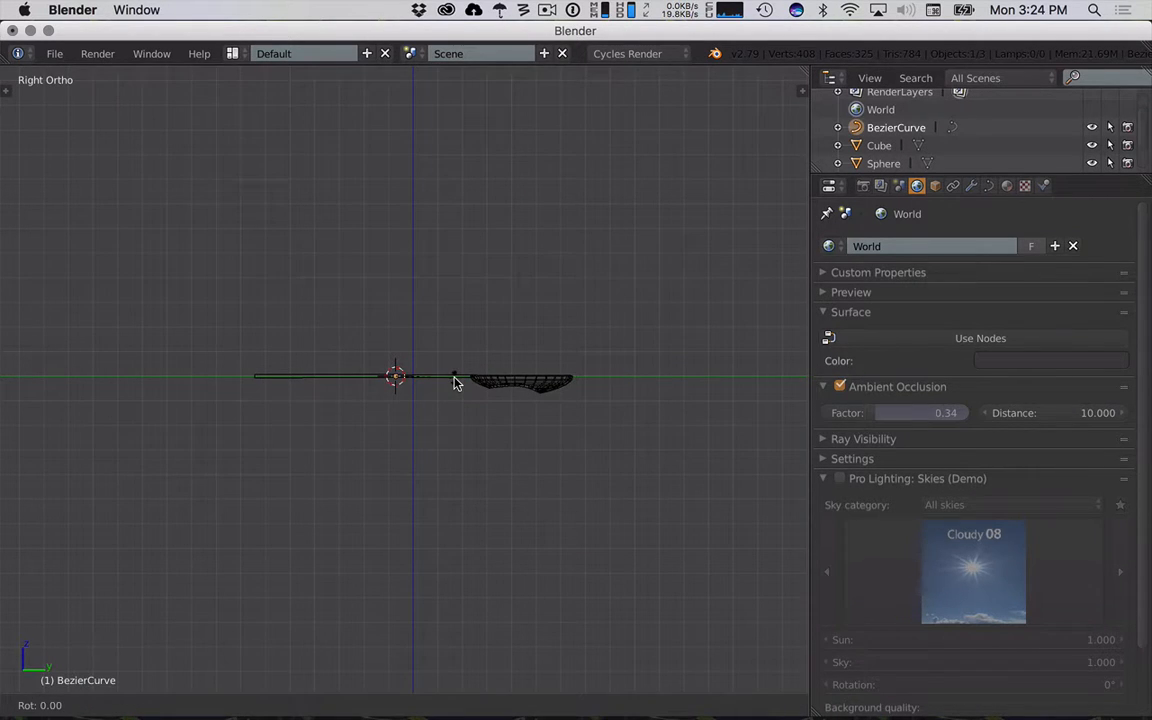
text(x90)
key(Return)
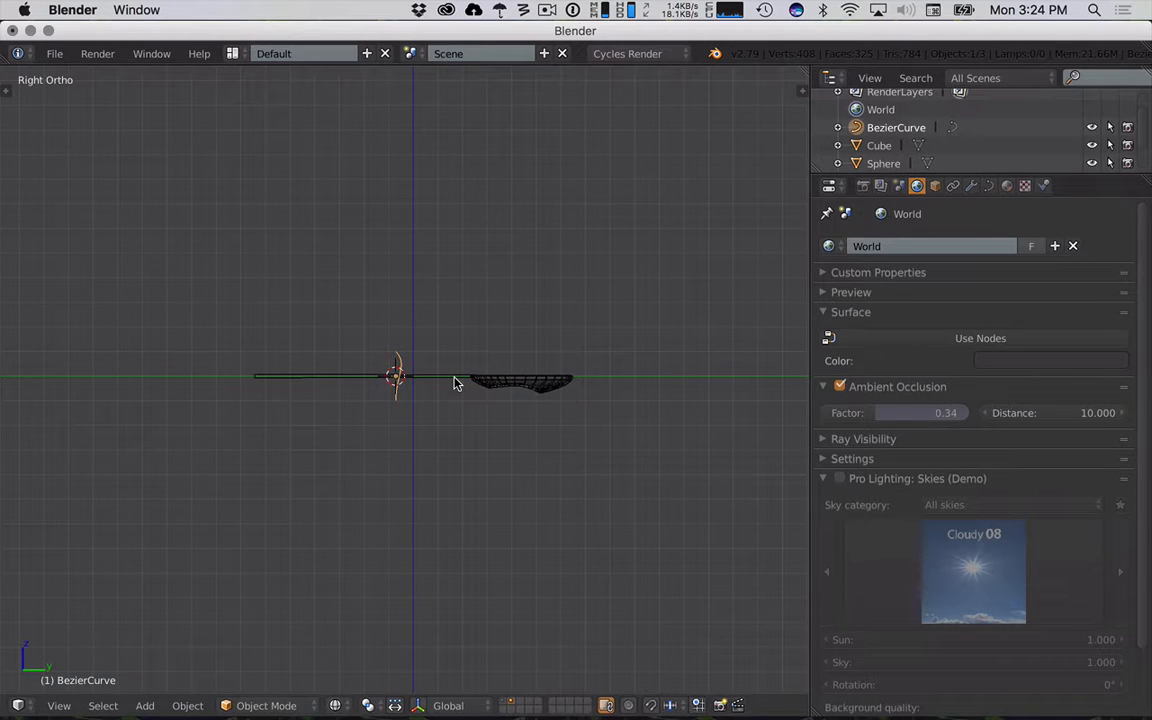
text(rx90)
key(Return)
- Scale the curve up until its front end reaches the edge of the bowl
scroll(427, 371, up, 3)
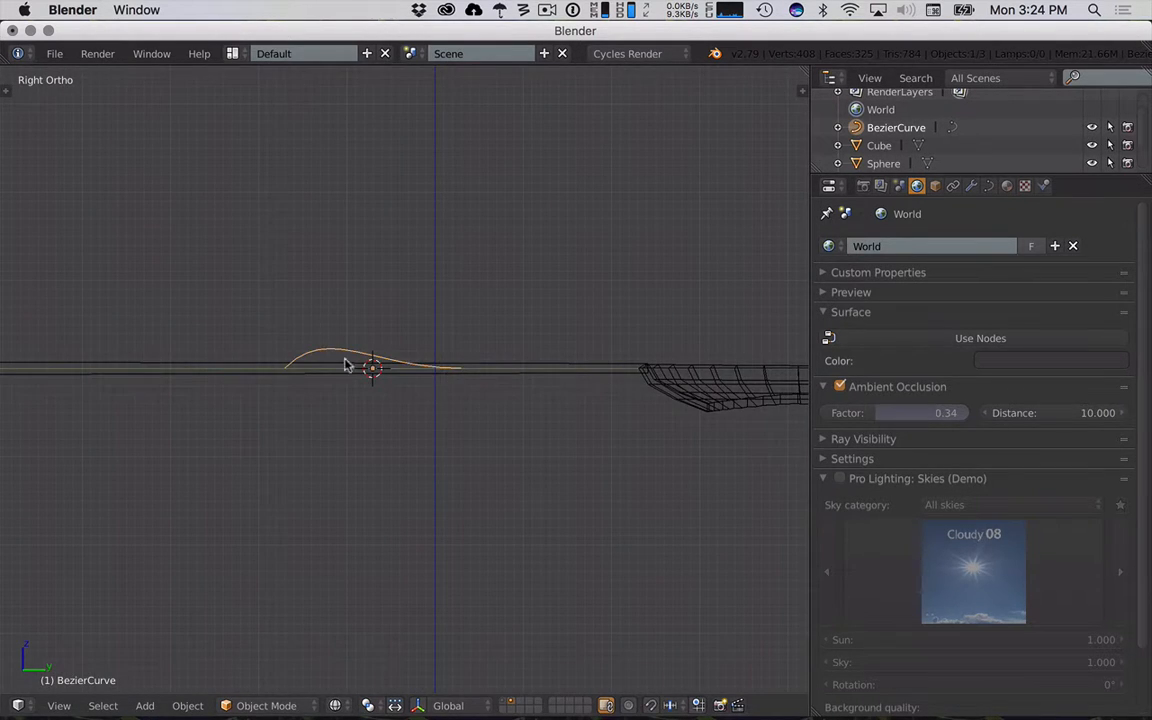
scroll(465, 450, down, 4)
key(s)
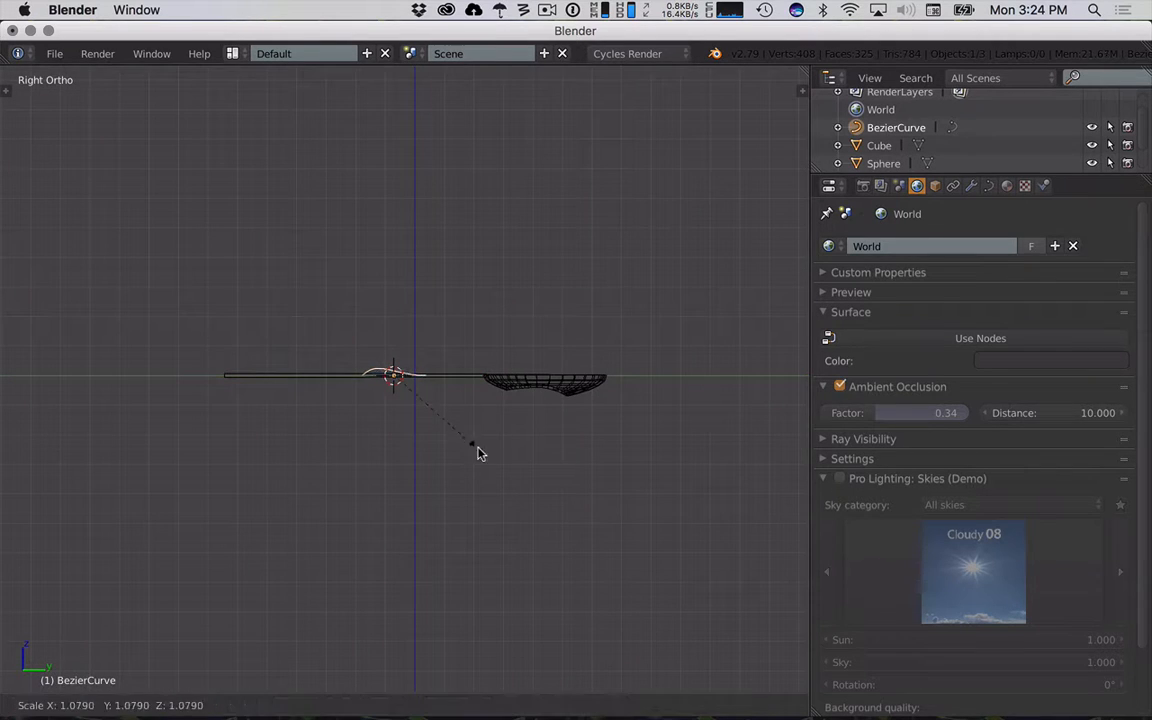
click(652, 490)
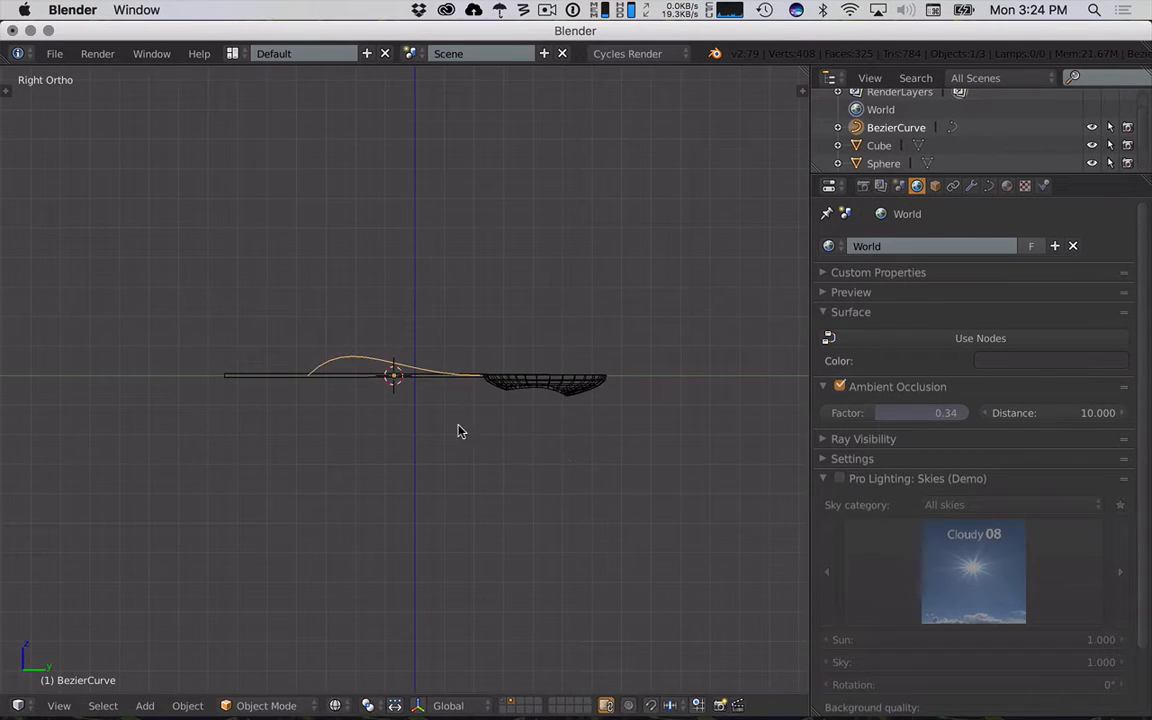
- Move the curve's rear point about 4.57 units along negative Y, past the handle's end, and lower its control handle for a flatter arch
key(Tab)
key(g)
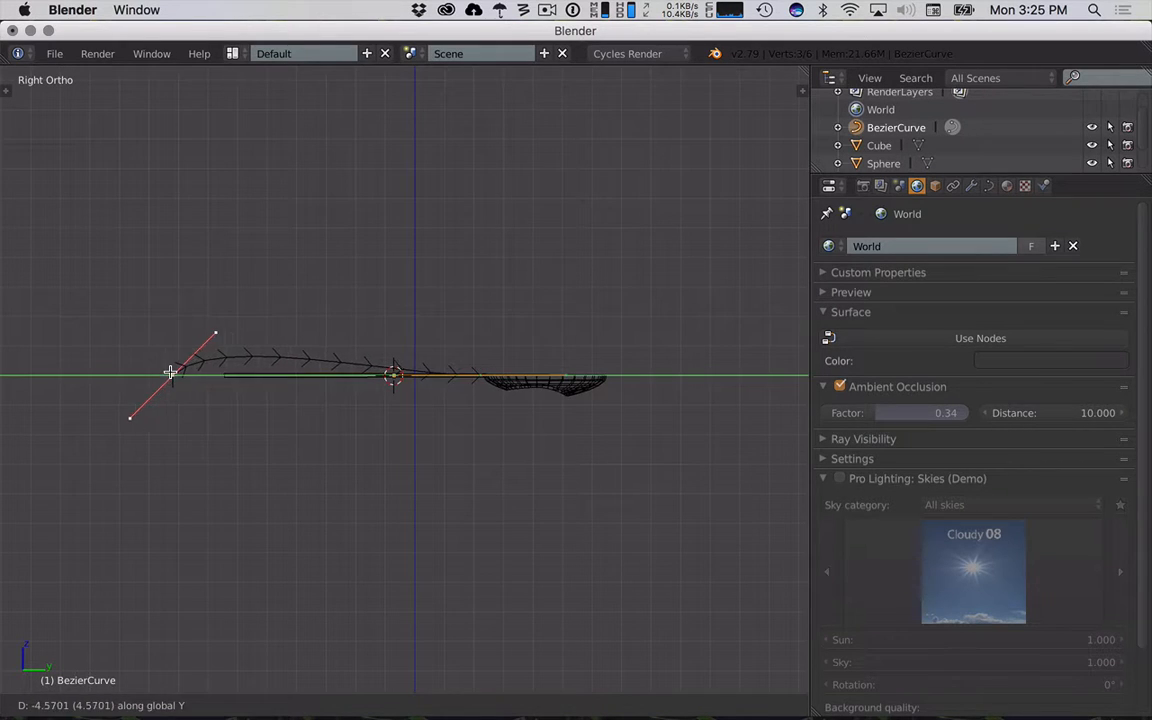
click(174, 372)
key(g)
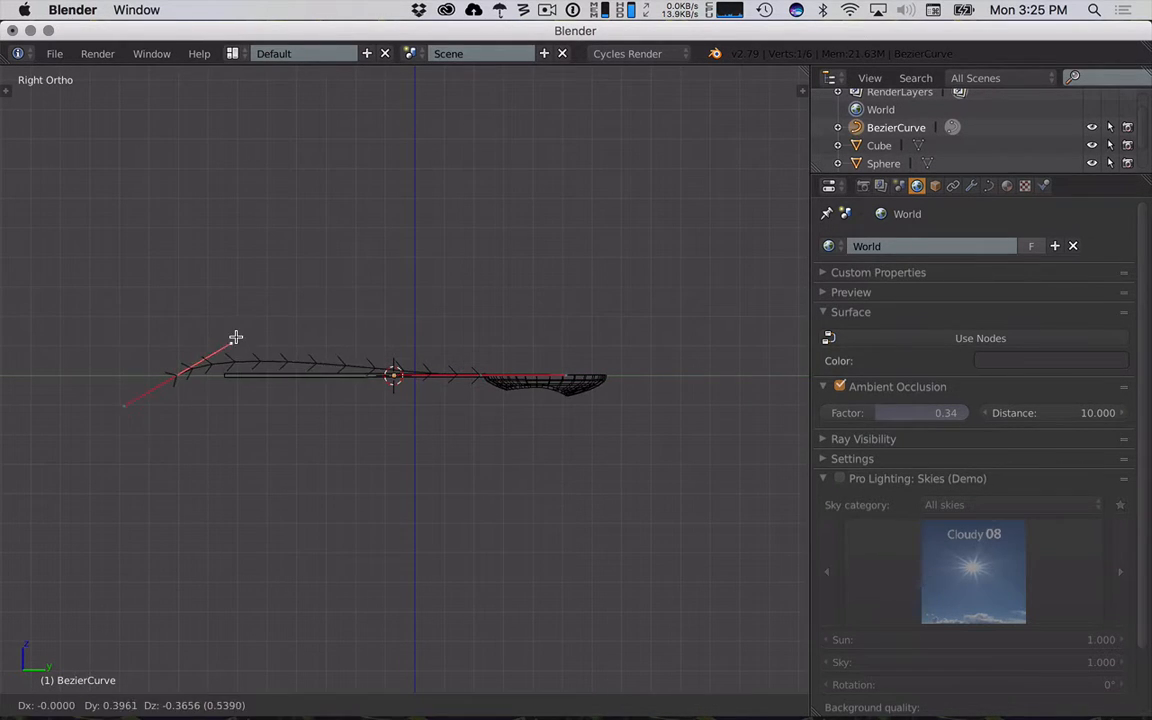
click(238, 348)
key(Tab)
- Add a Curve modifier to the handle with BezierCurve as its deforming object
right_click(278, 382)
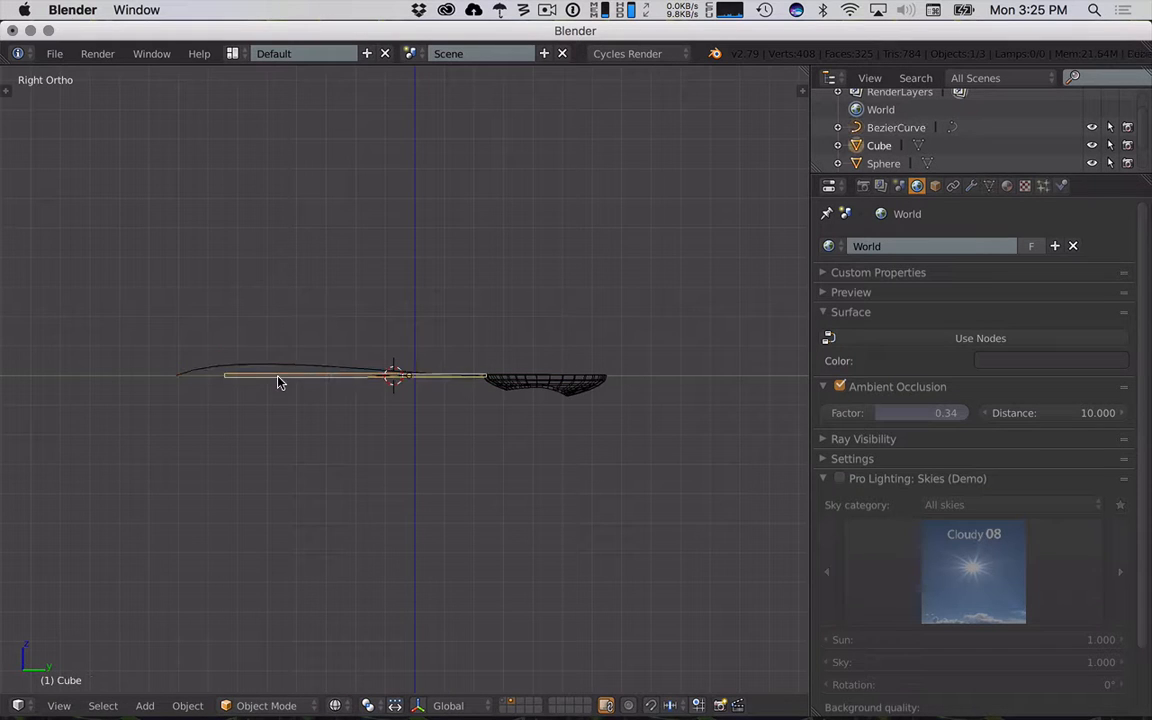
click(969, 186)
click(950, 247)
click(903, 275)
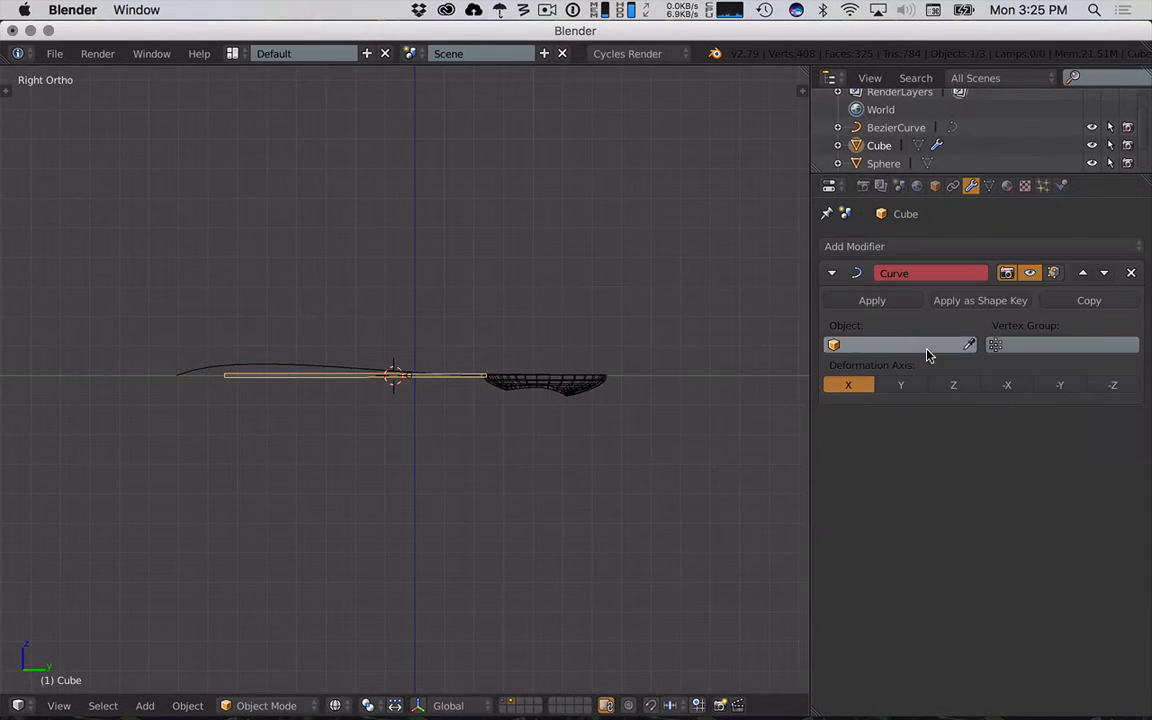
click(886, 346)
click(900, 371)
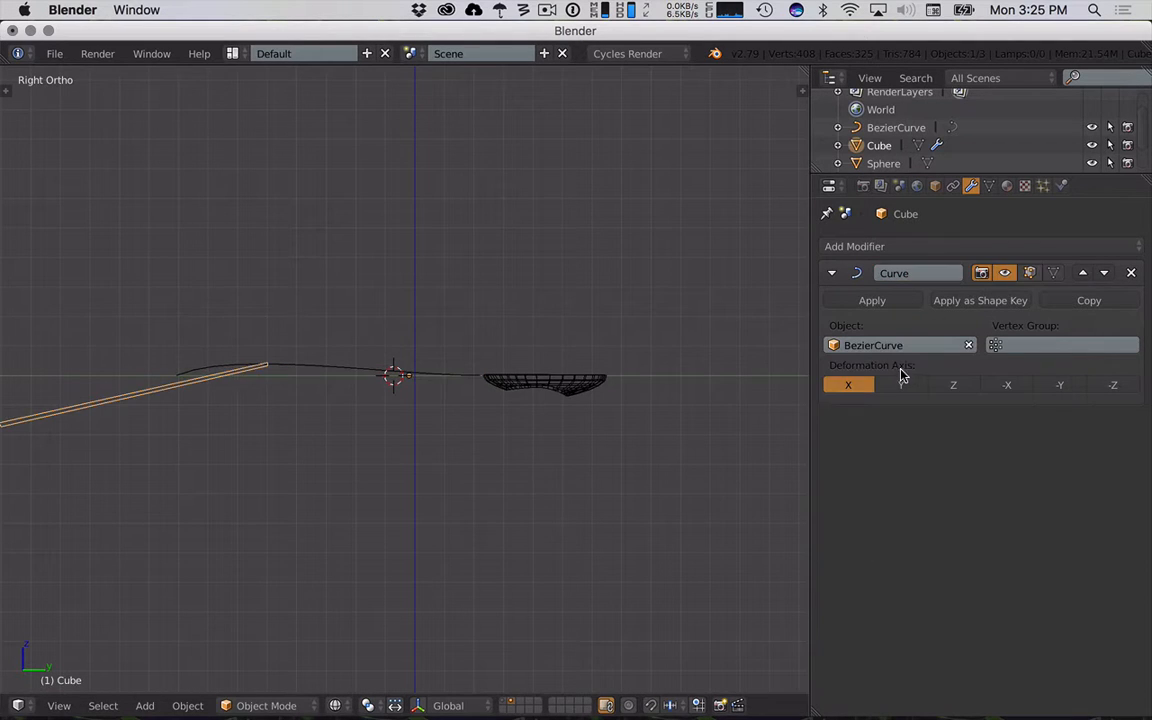
- Subdivide the entire handle mesh five times so it can bend smoothly, and return to Object Mode
key(Tab)
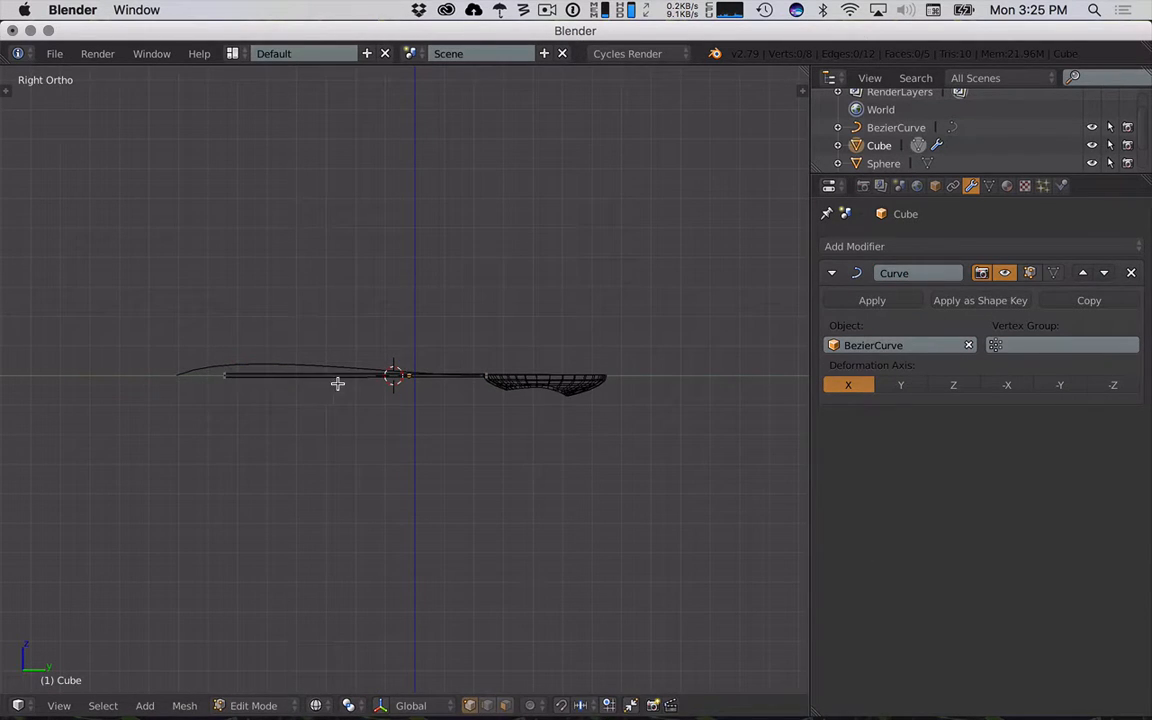
key(Tab)
middle_drag(689, 321, 350, 404)
key(Tab)
key(a)
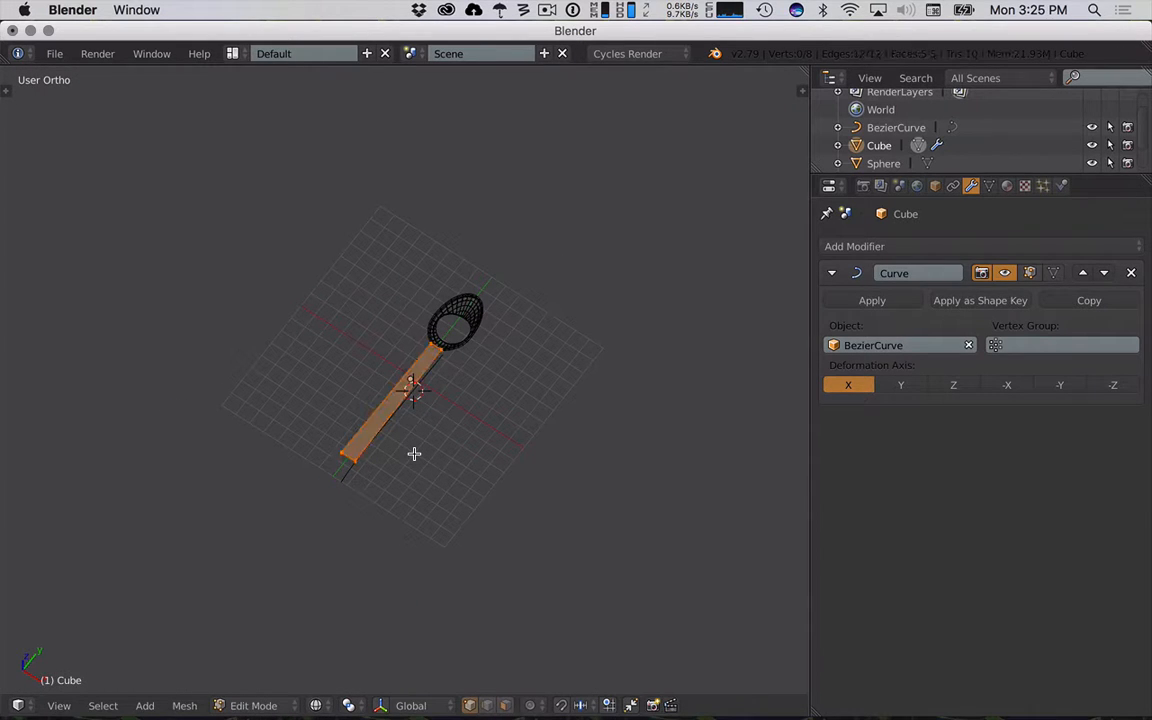
key(w)
click(388, 292)
key(w)
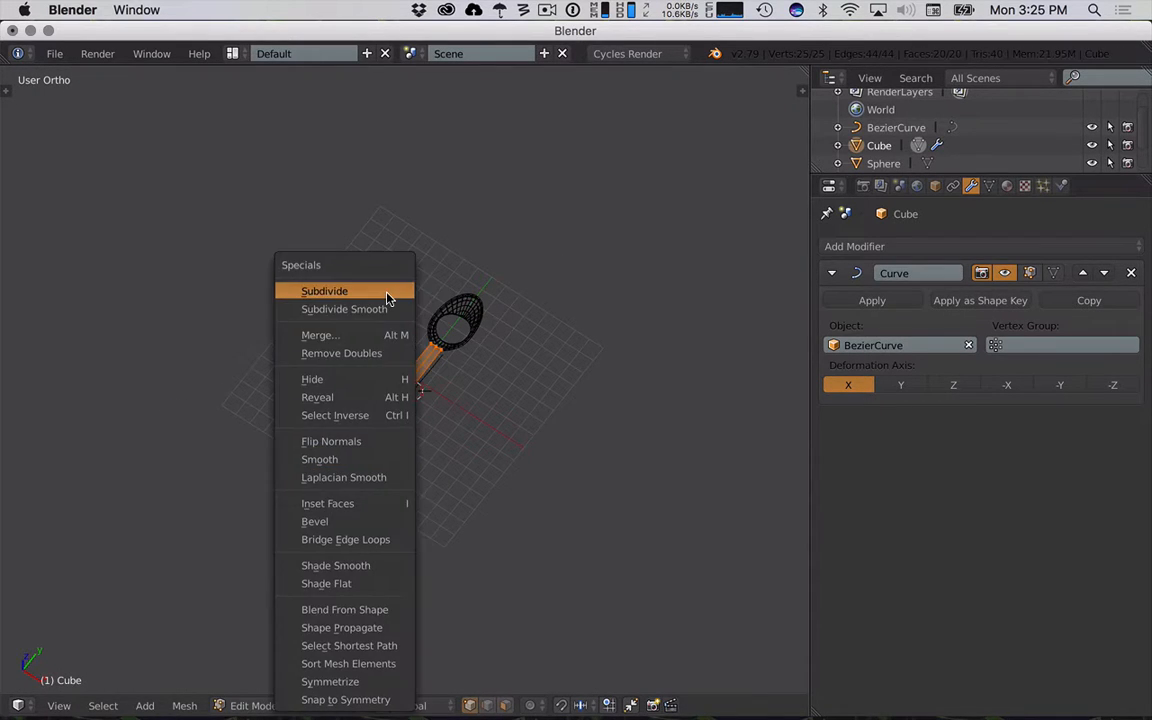
click(388, 293)
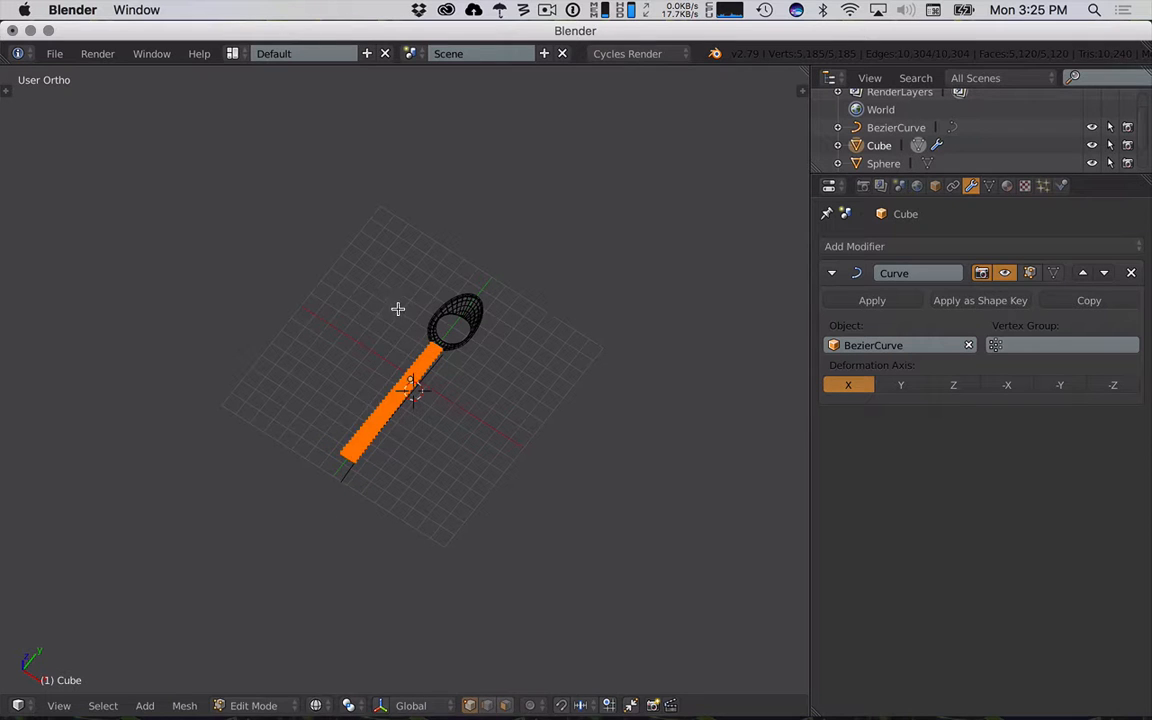
key(Tab)
key(KP_3)
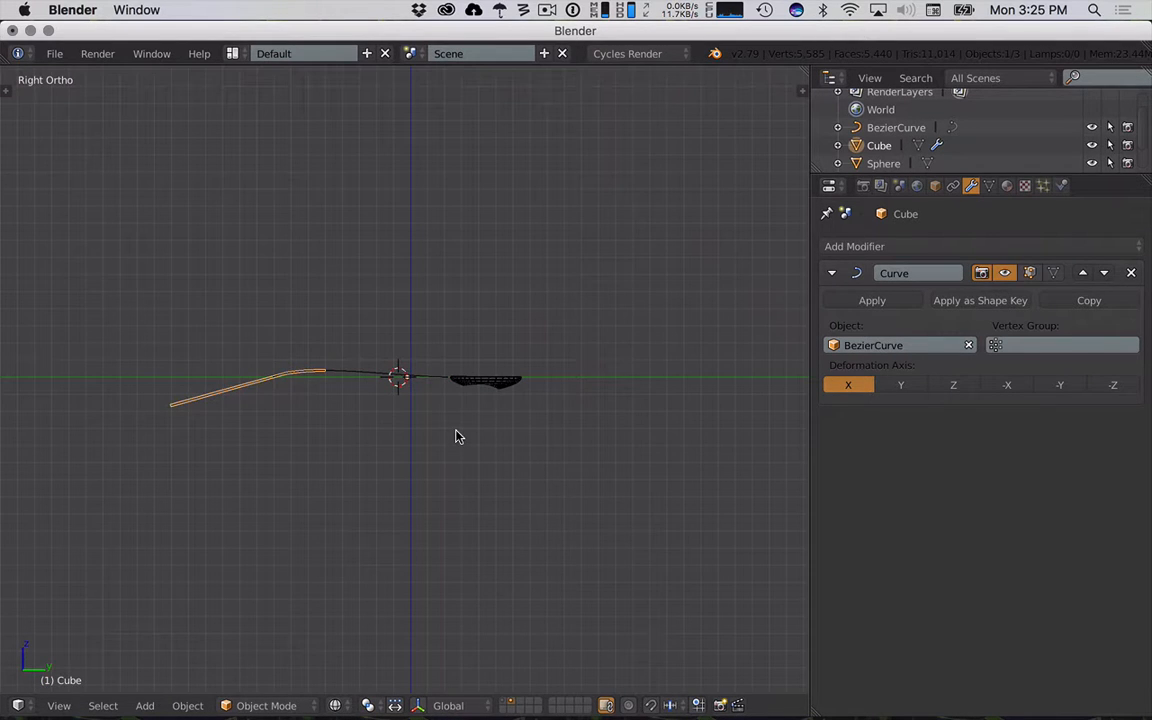
key(g)
key(y)
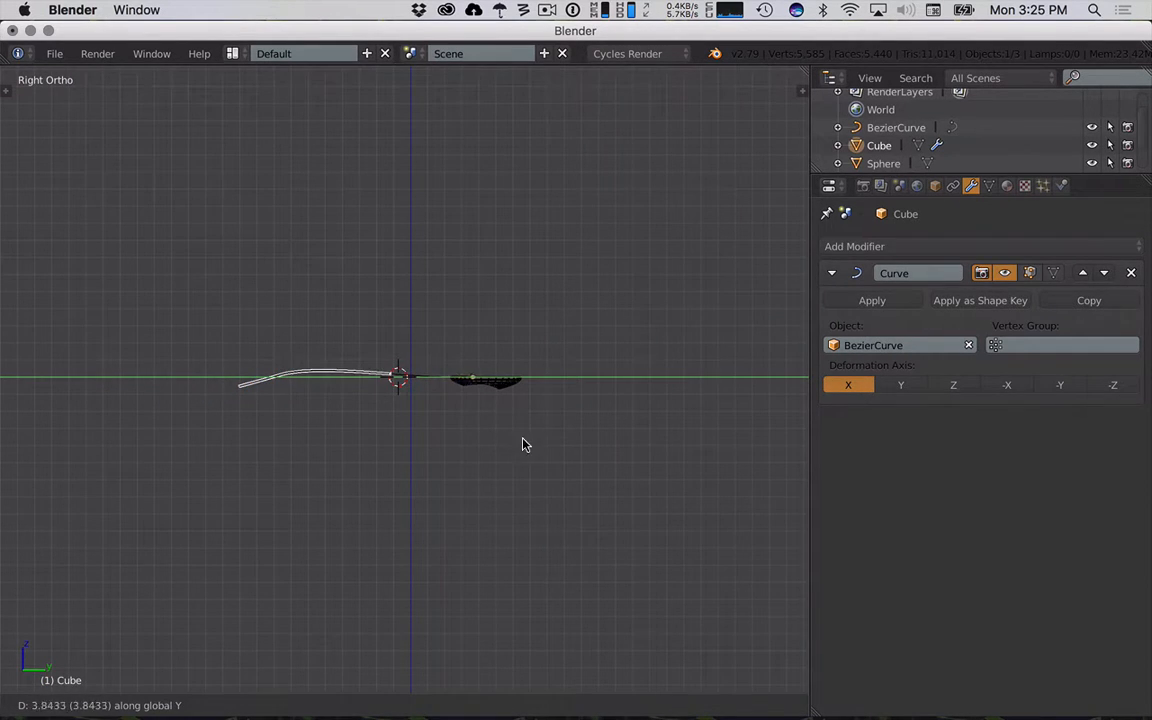
click(581, 455)
- Stretch the handle along its local Y axis to slightly more than 1.2 times its length
key(s)
key(y)
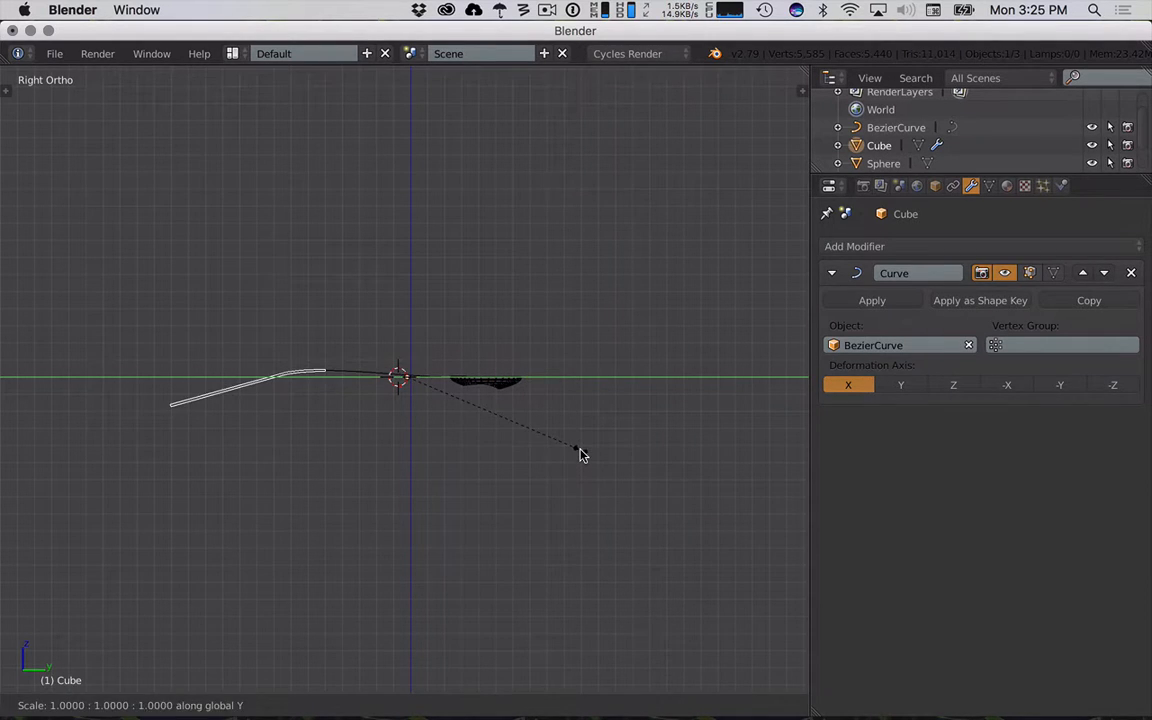
key(y)
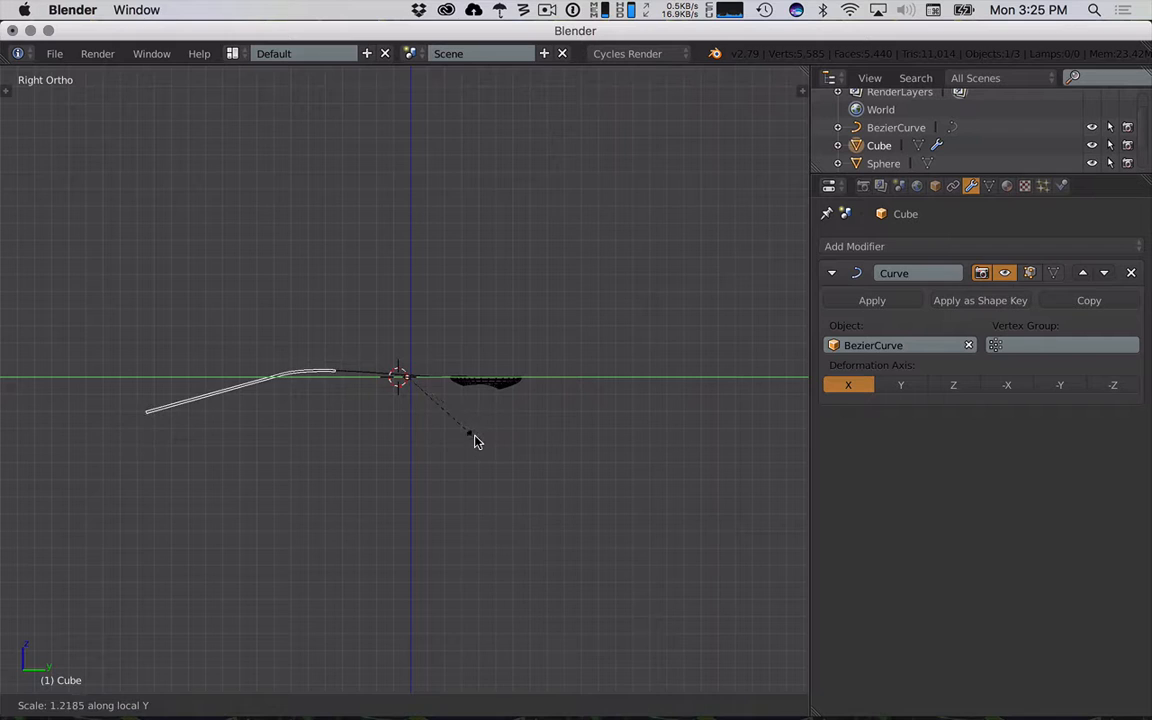
click(478, 440)
key(s)
right_click(478, 440)
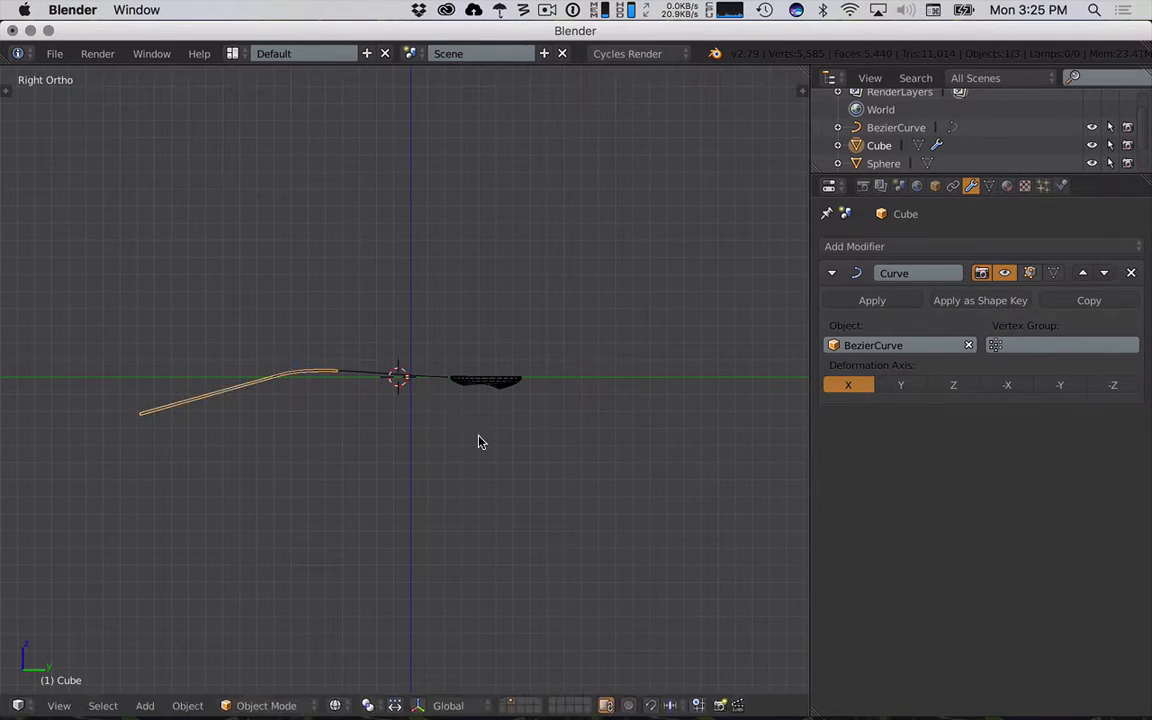
- Move the handle about 6.69 units along Y so its front end meets the bowl
key(g)
key(y)
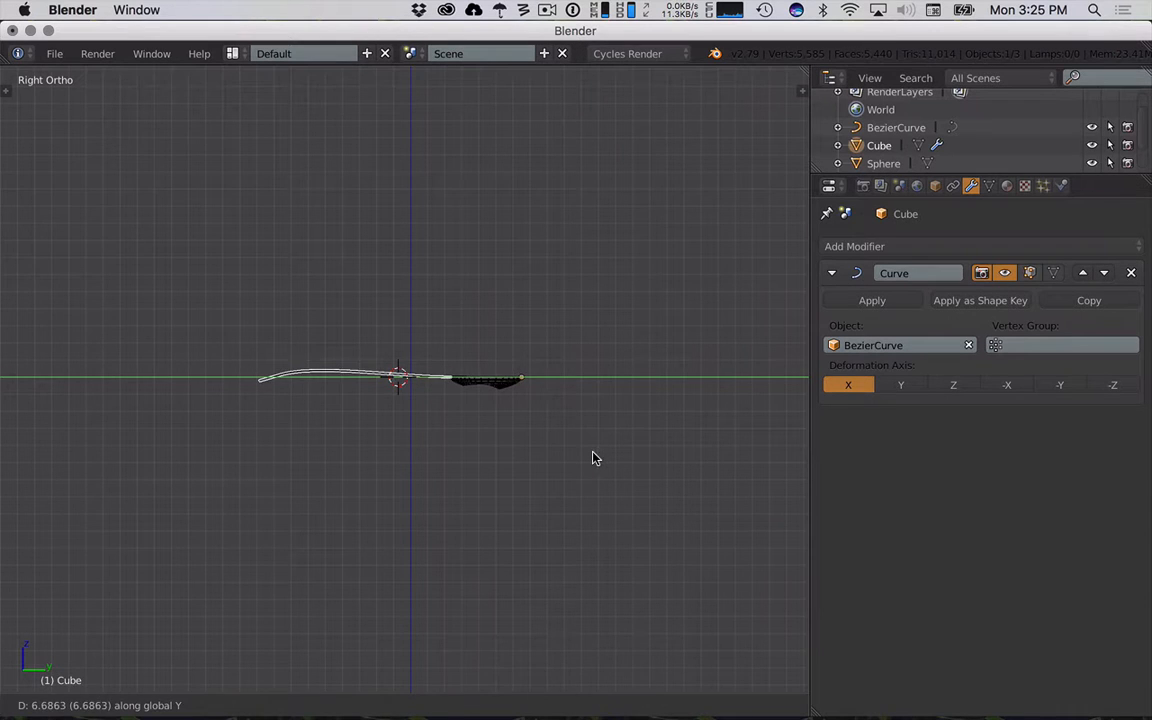
click(591, 458)
- Switch to solid shading, select the curve together with the handle and lower both slightly along Z below the bowl's rim
mouse_move(591, 458)
middle_down()
mouse_move(427, 411)
mouse_move(506, 473)
mouse_move(522, 404)
mouse_move(486, 416)
mouse_move(500, 444)
mouse_move(432, 476)
mouse_move(408, 396)
mouse_move(487, 399)
middle_up()
key(z)
key(KP_3)
scroll(562, 405, up, 3)
scroll(562, 405, up, 2)
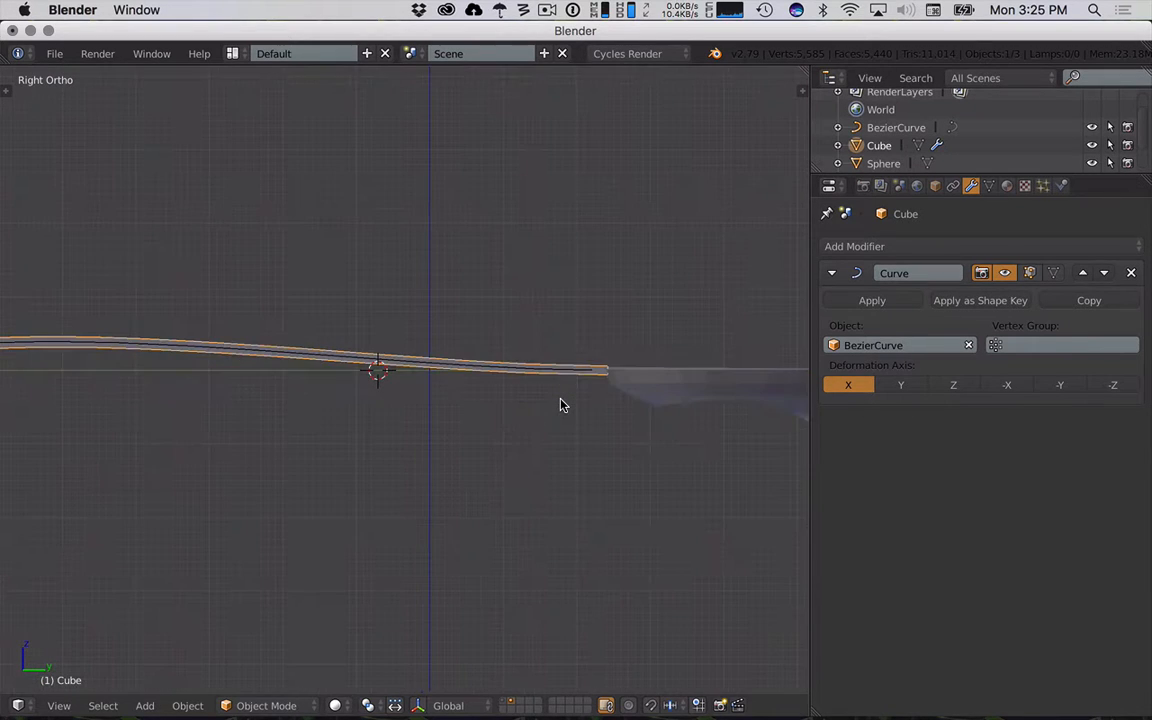
key(g)
right_click(561, 401)
right_click(541, 374)
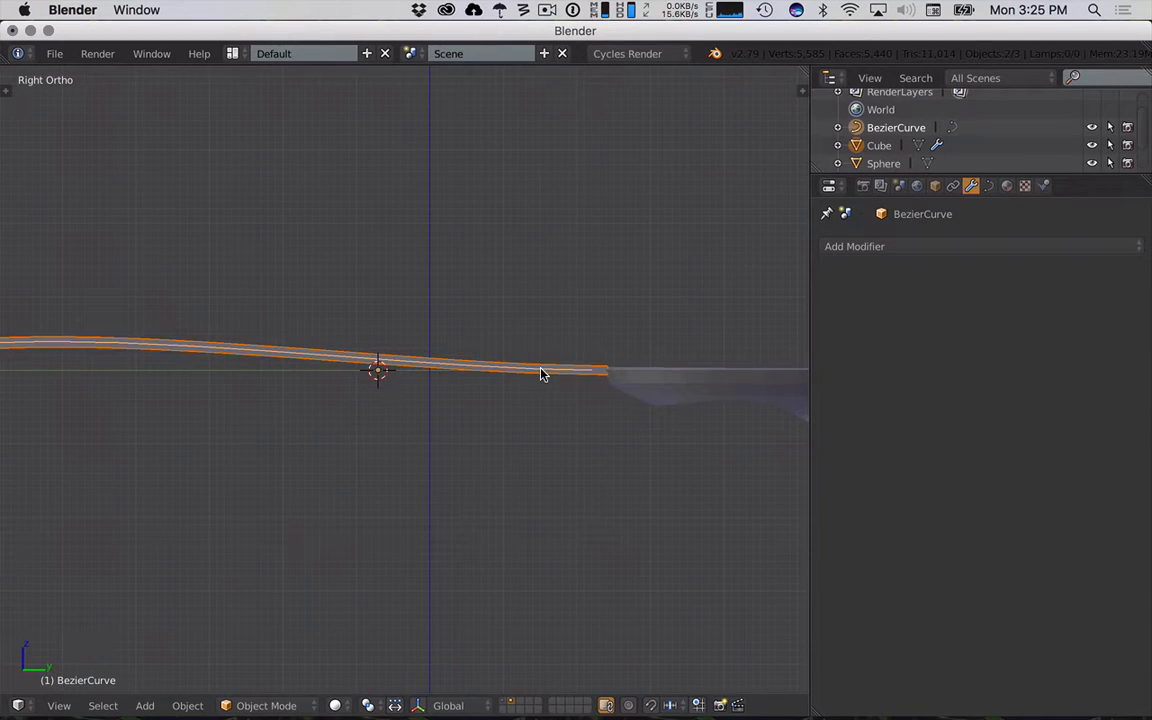
key(g)
key(z)
click(541, 378)
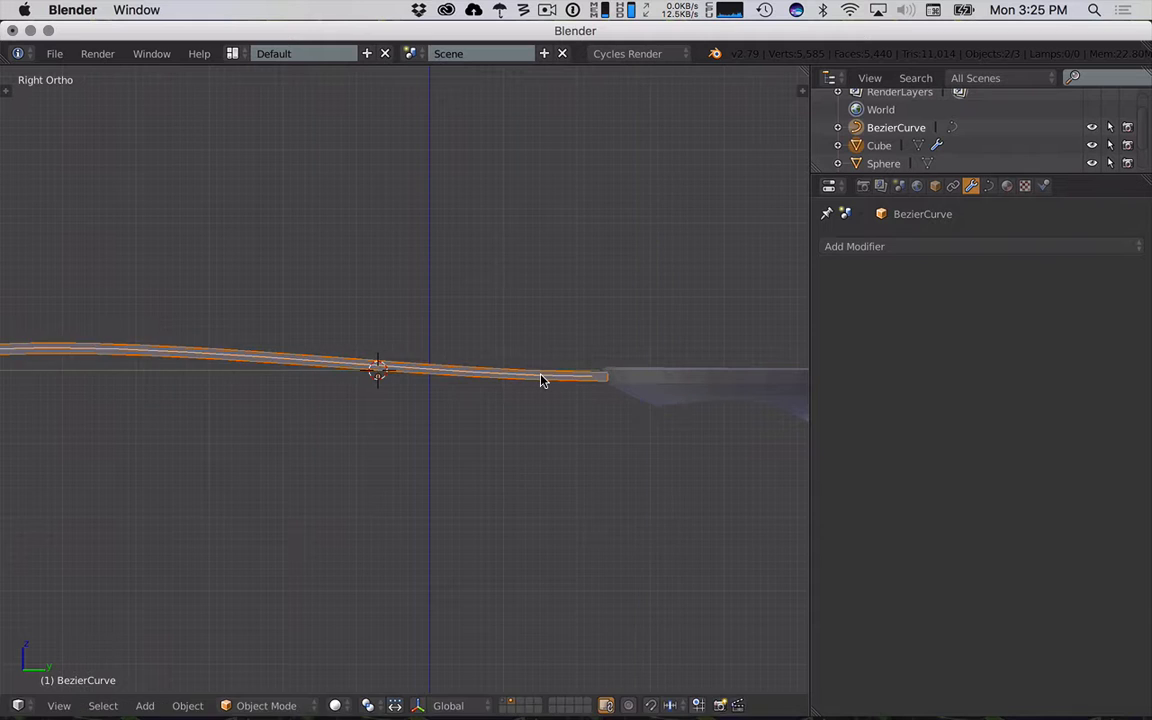
- Nudge the handle and curve together along Y so the handle's tip overlaps the bowl's edge
key(g)
key(y)
click(546, 380)
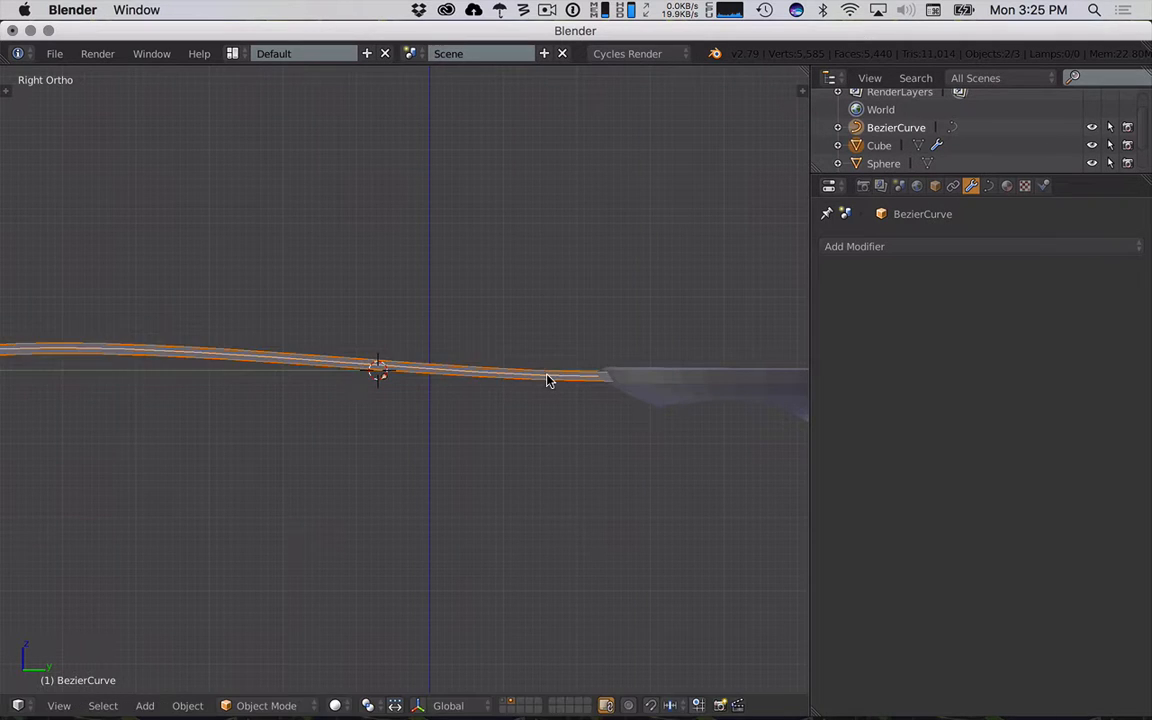
- Check the joint between handle and bowl, select the handle and apply its Curve modifier
middle_drag(548, 381, 373, 525)
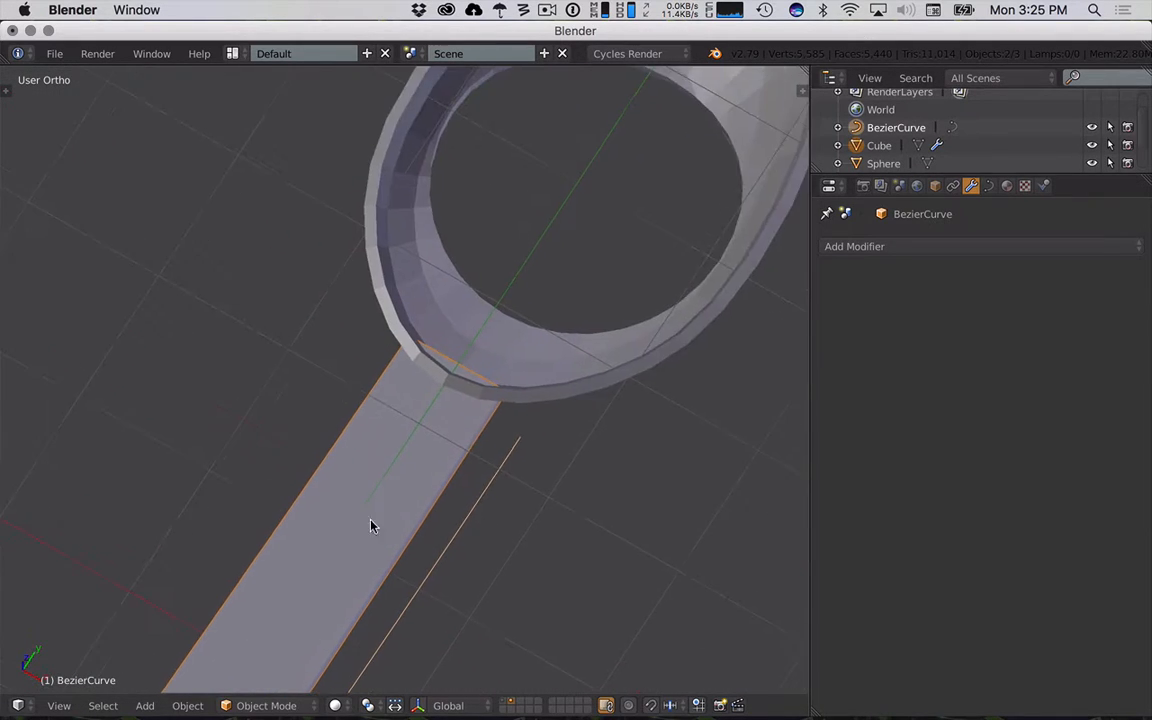
scroll(470, 396, up, 3)
middle_drag(587, 398, 510, 423)
scroll(510, 423, down, 3)
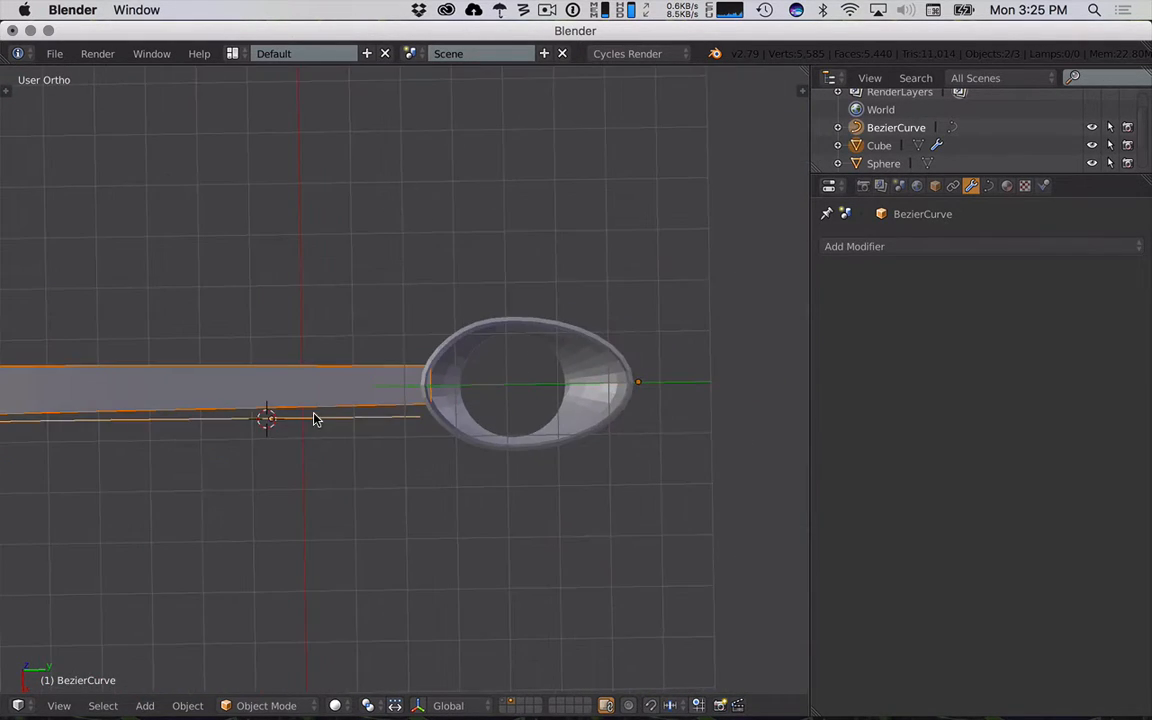
right_click(319, 393)
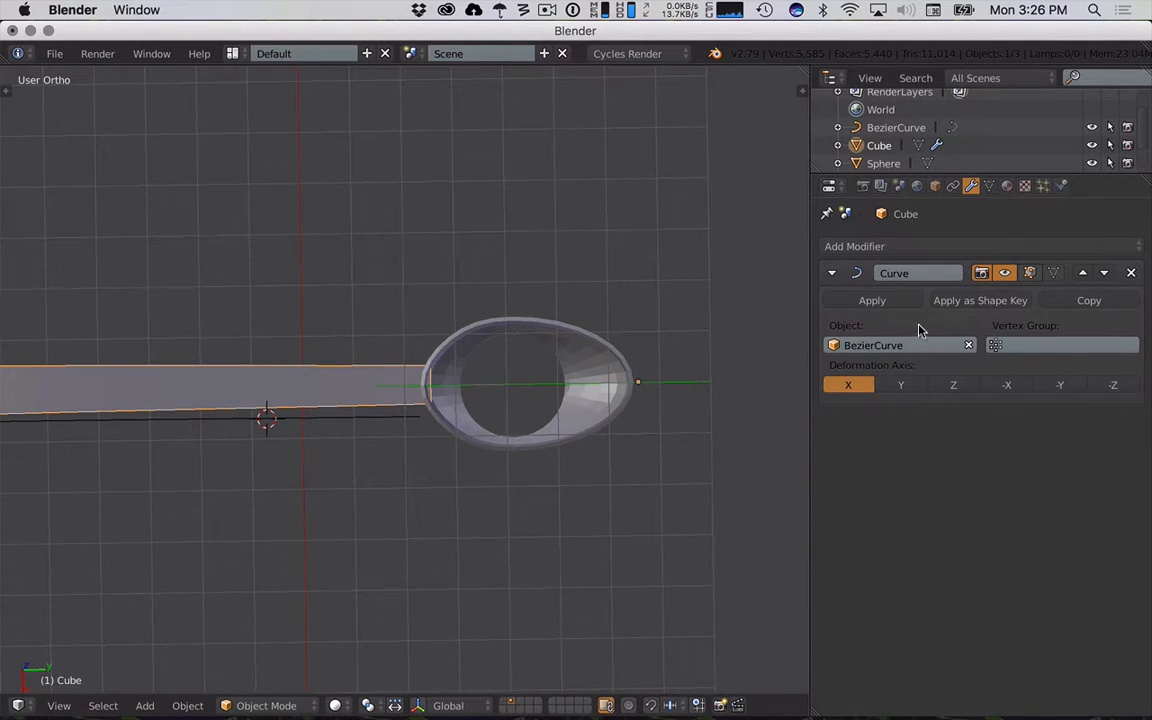
click(903, 300)
- Delete the Bezier curve running beside the handle
right_click(364, 420)
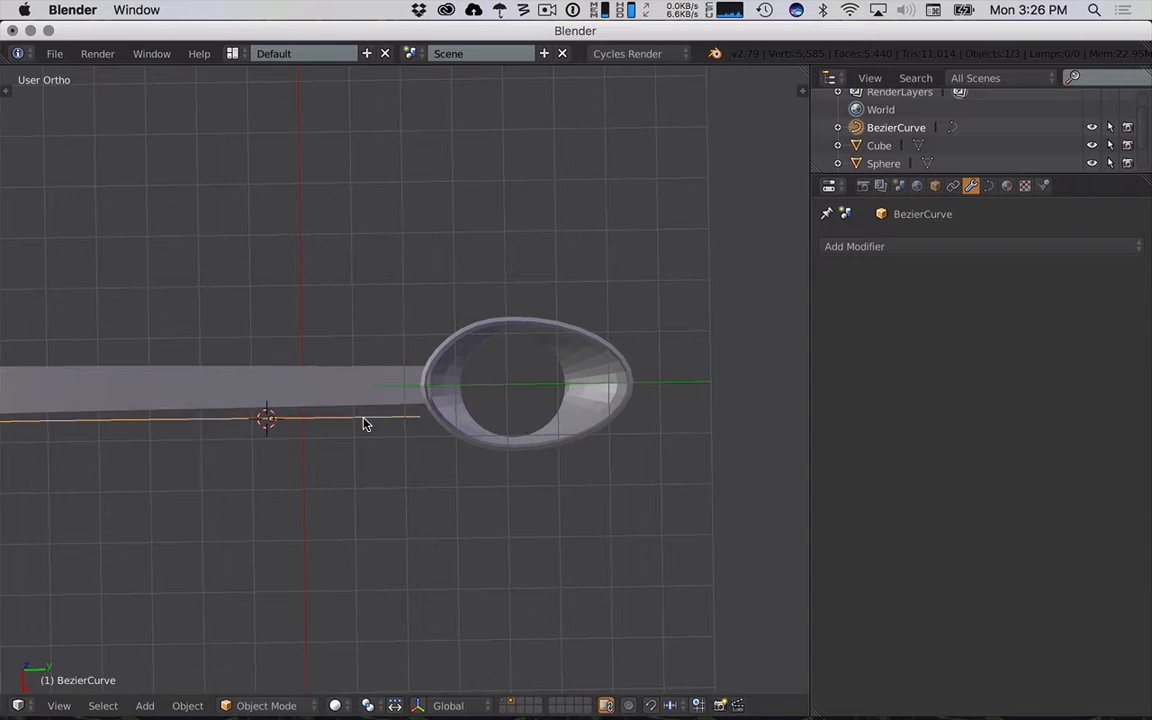
key(x)
click(365, 422)
- Select the handle and set its origin to its center of mass (volume)
right_click(390, 381)
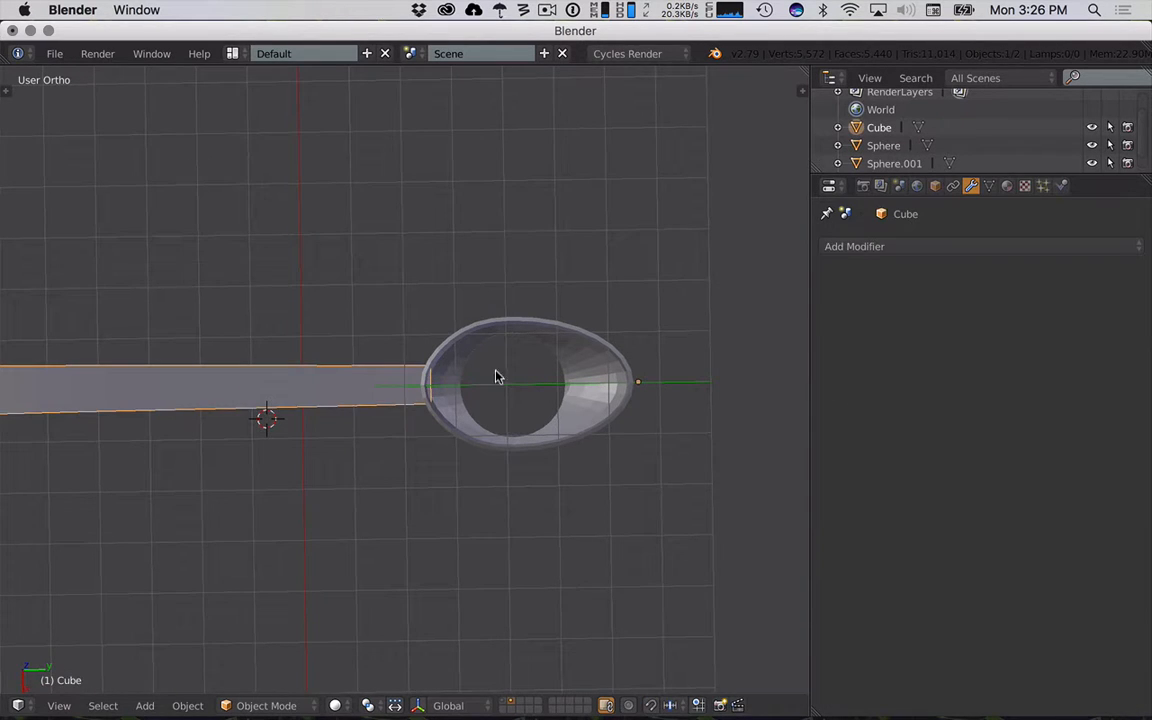
click(912, 248)
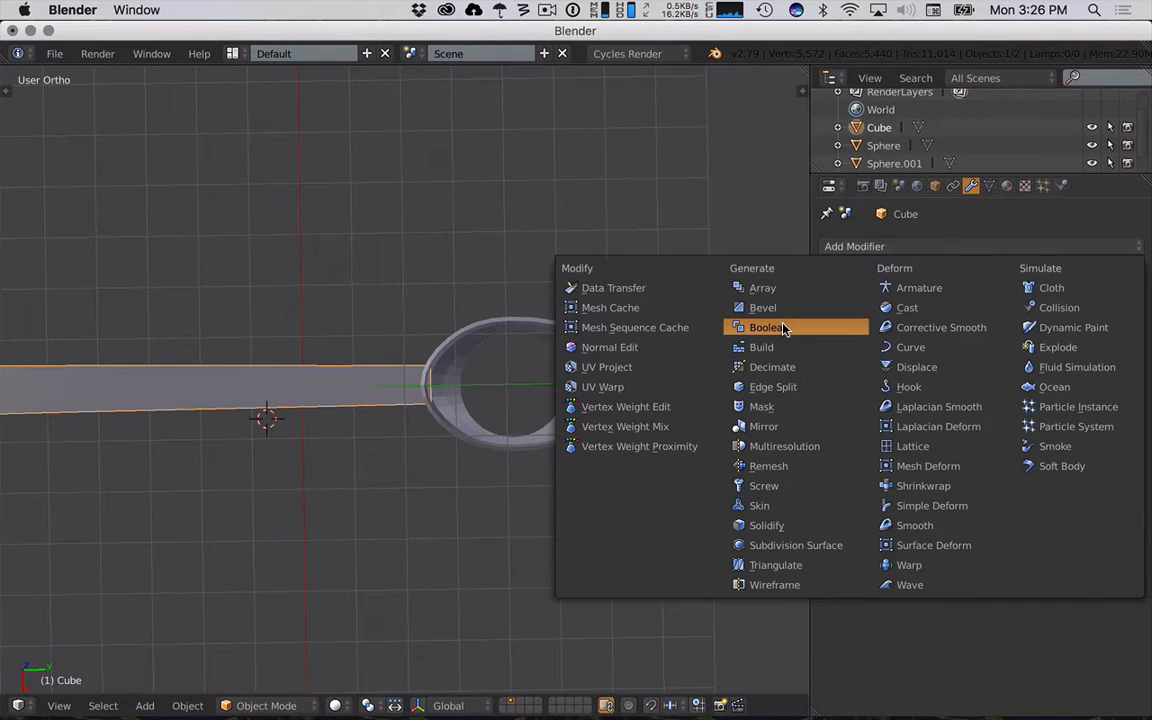
scroll(470, 390, down, 5)
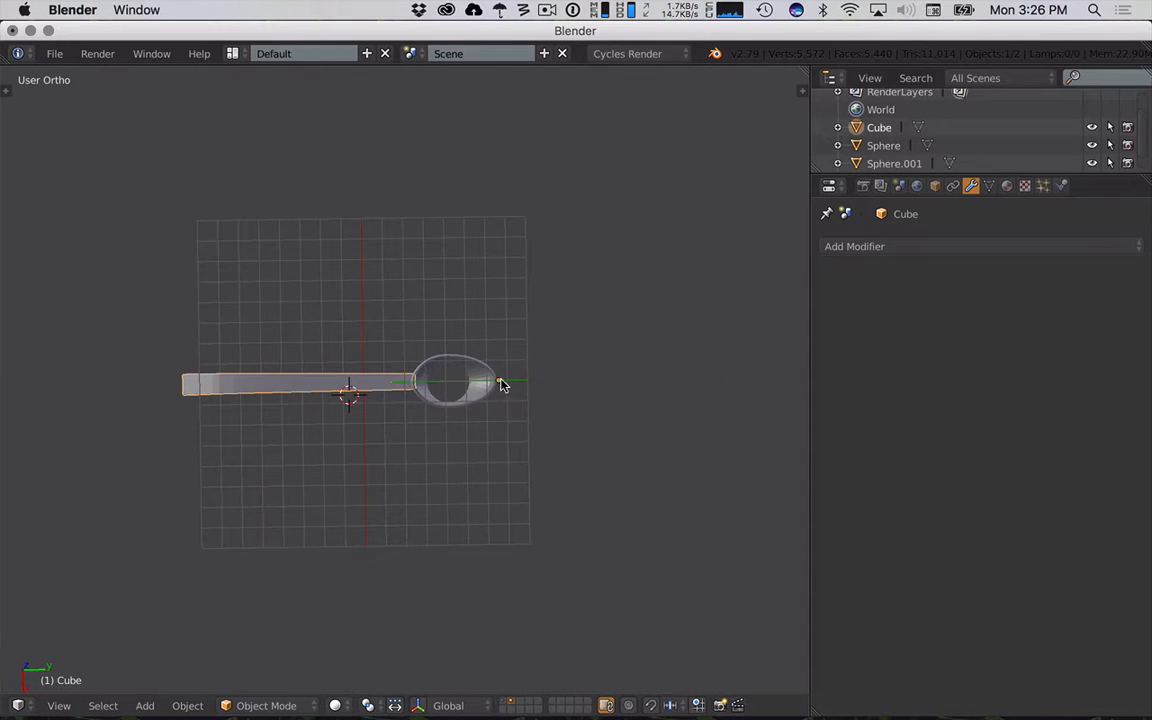
scroll(503, 386, up, 4)
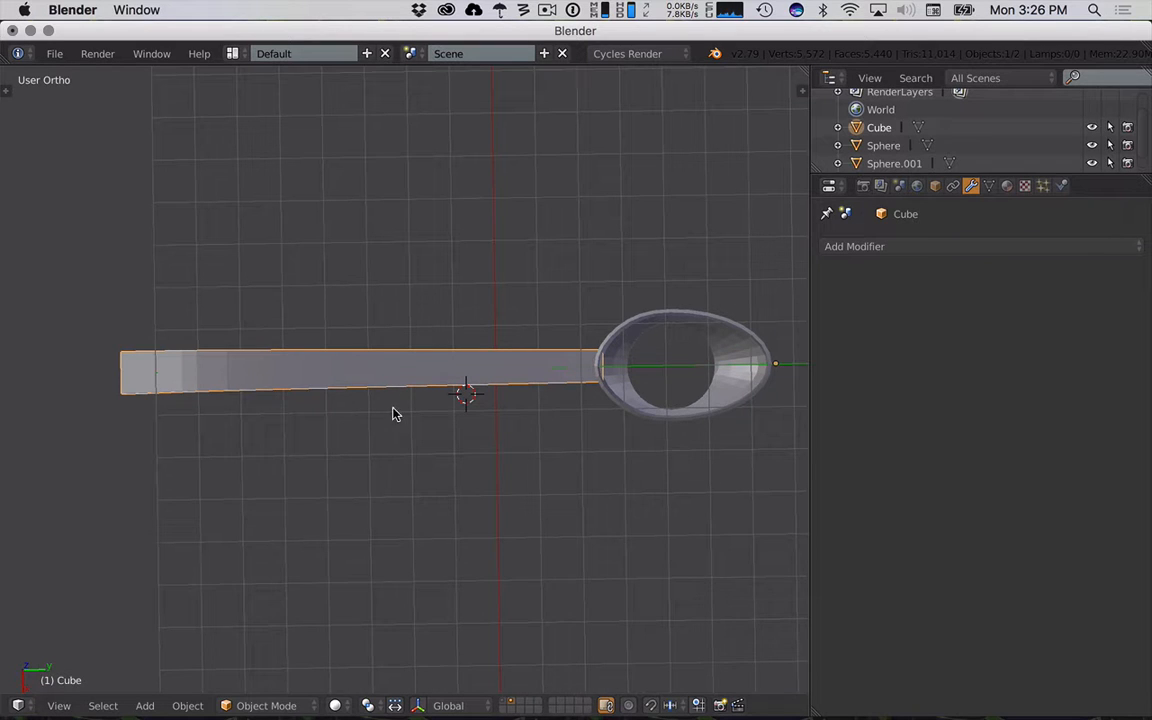
click(187, 705)
mouse_move(229, 621)
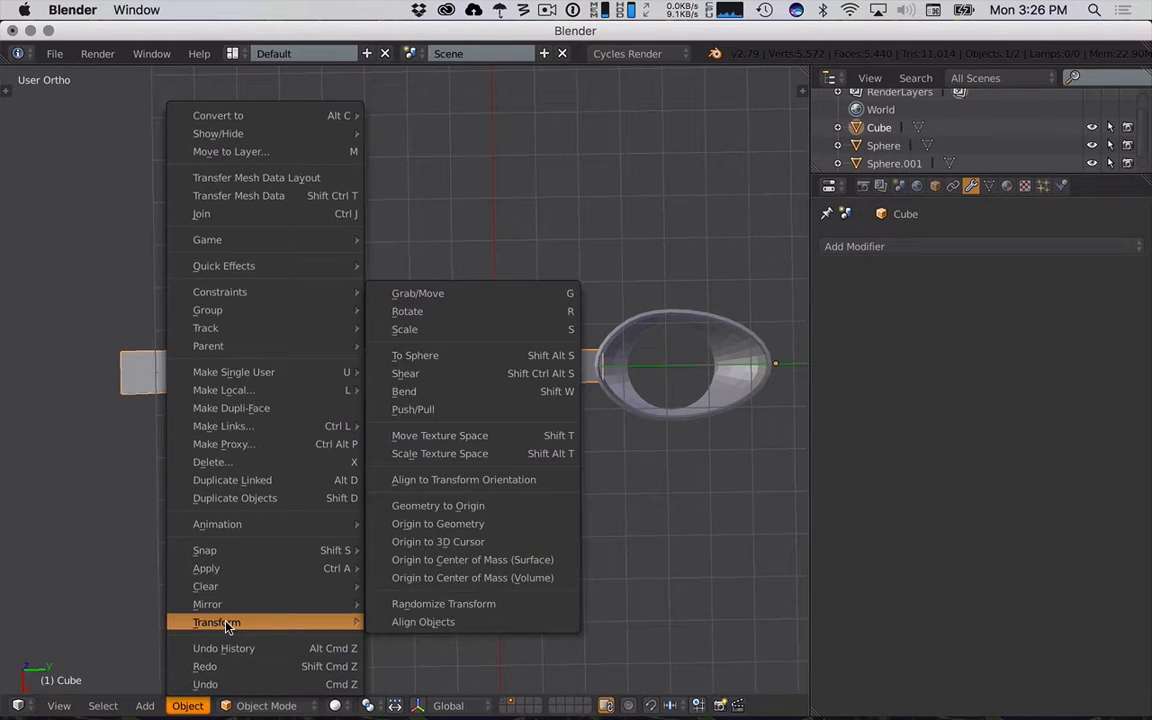
click(420, 579)
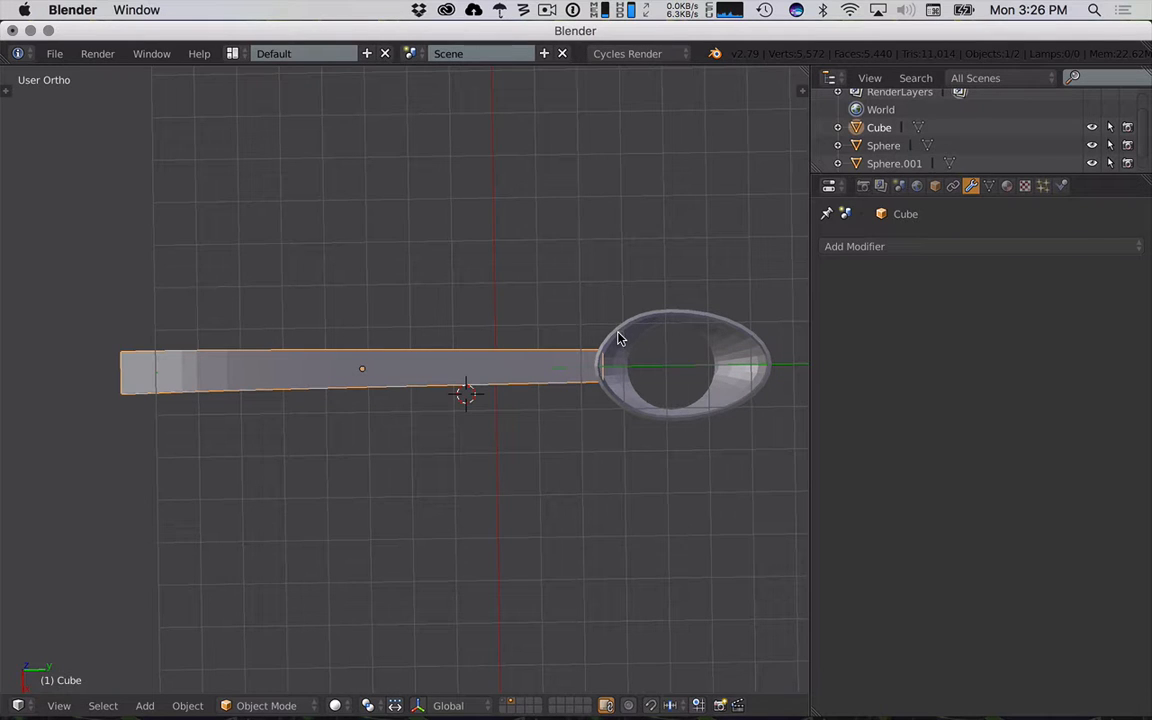
- Add a Boolean modifier to the handle with Sphere as its object and Union as the operation
click(843, 242)
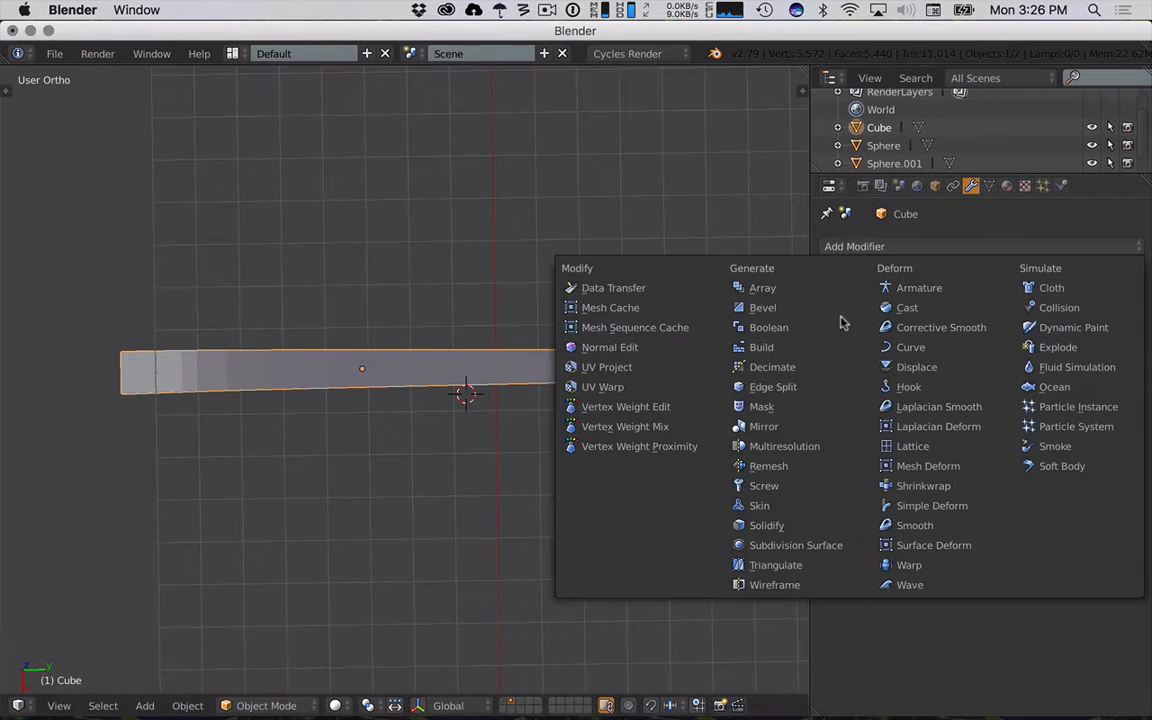
click(769, 327)
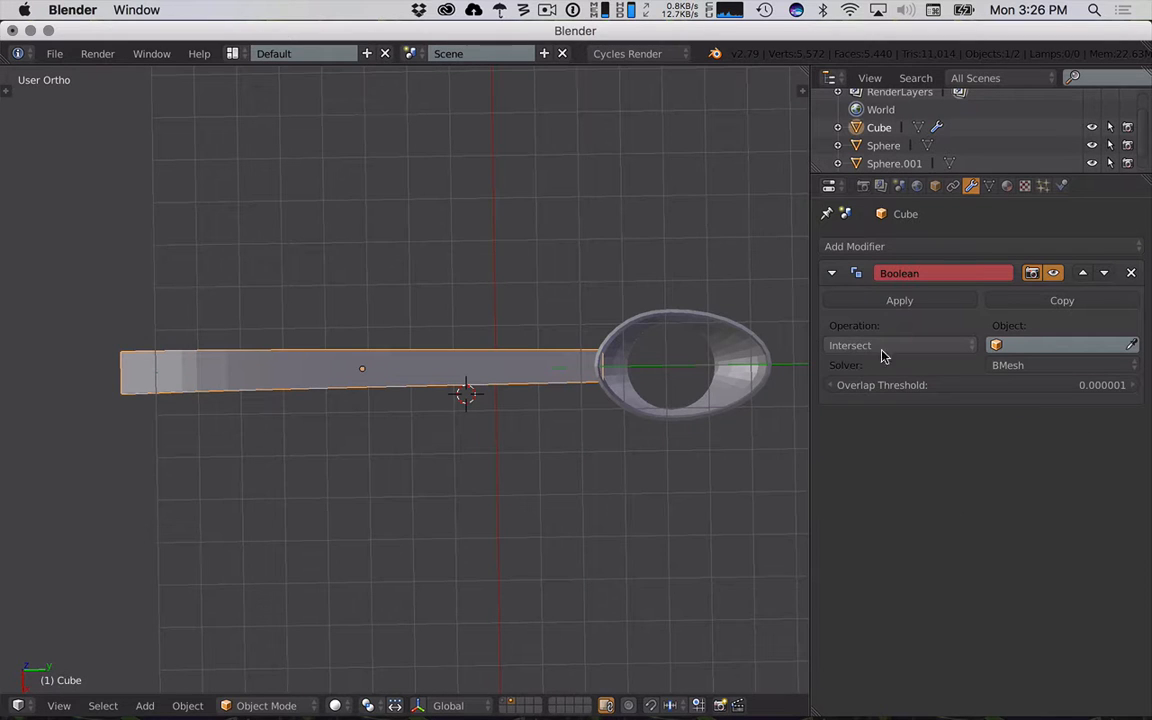
click(1000, 344)
click(970, 372)
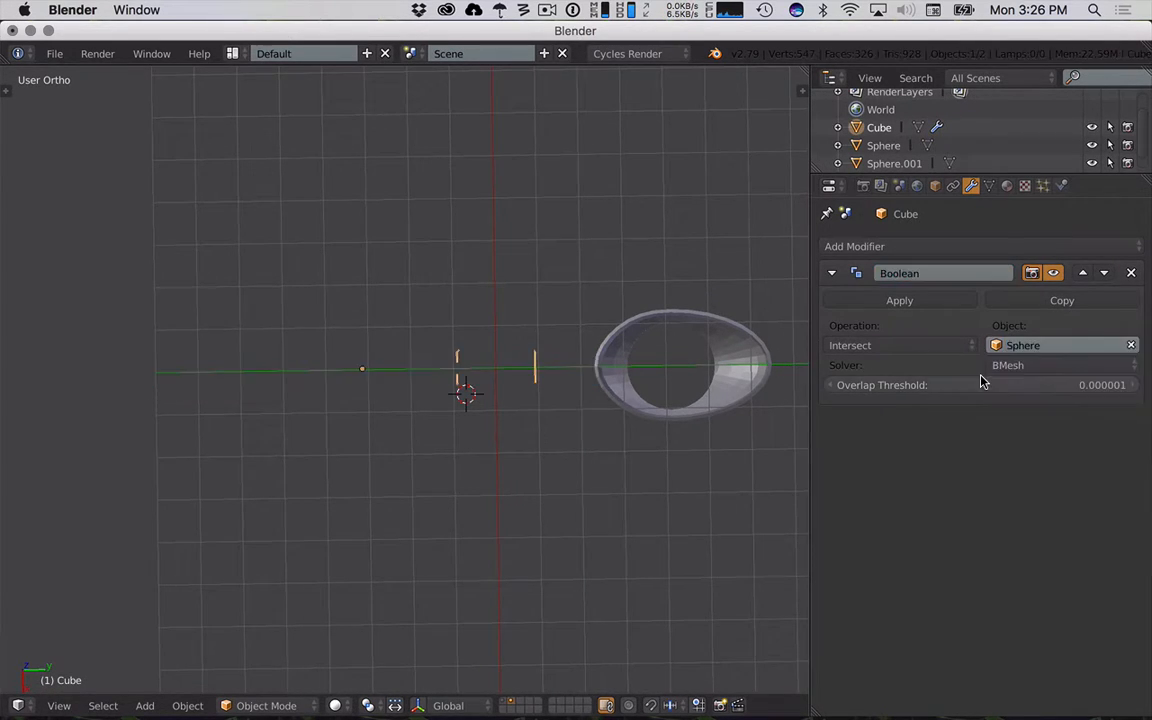
click(872, 345)
click(872, 305)
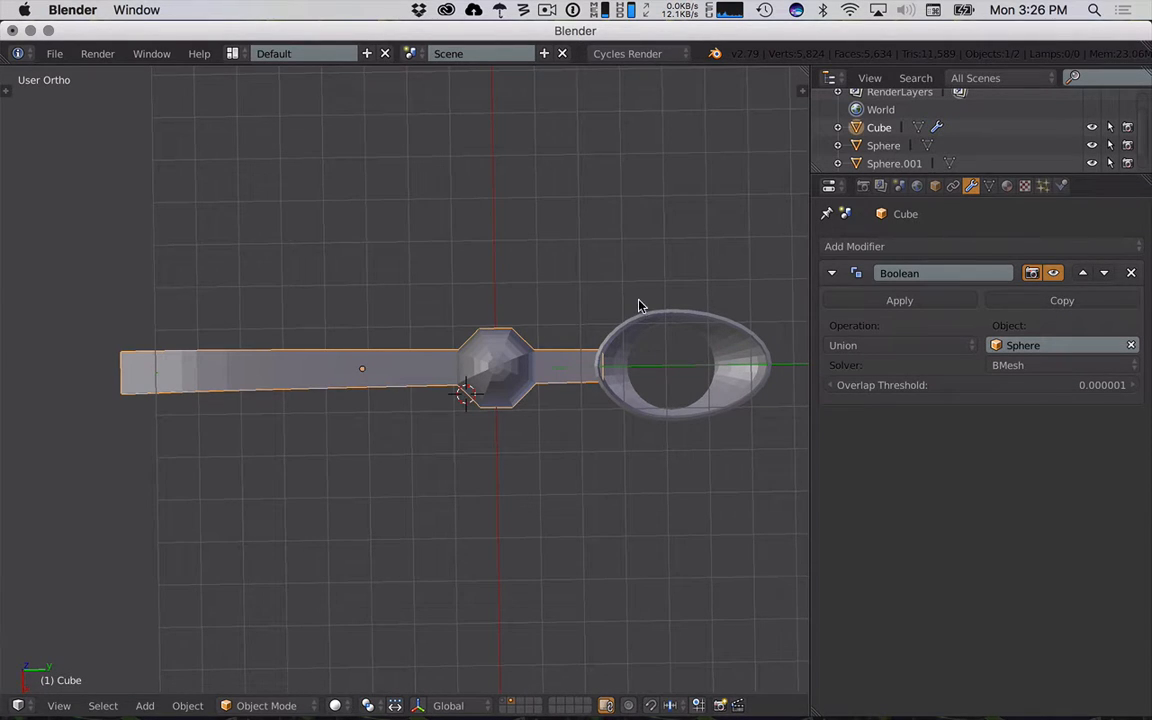
- Set the Boolean modifier's object to Spoon, display the scene in wireframe and apply the modifier
click(1096, 345)
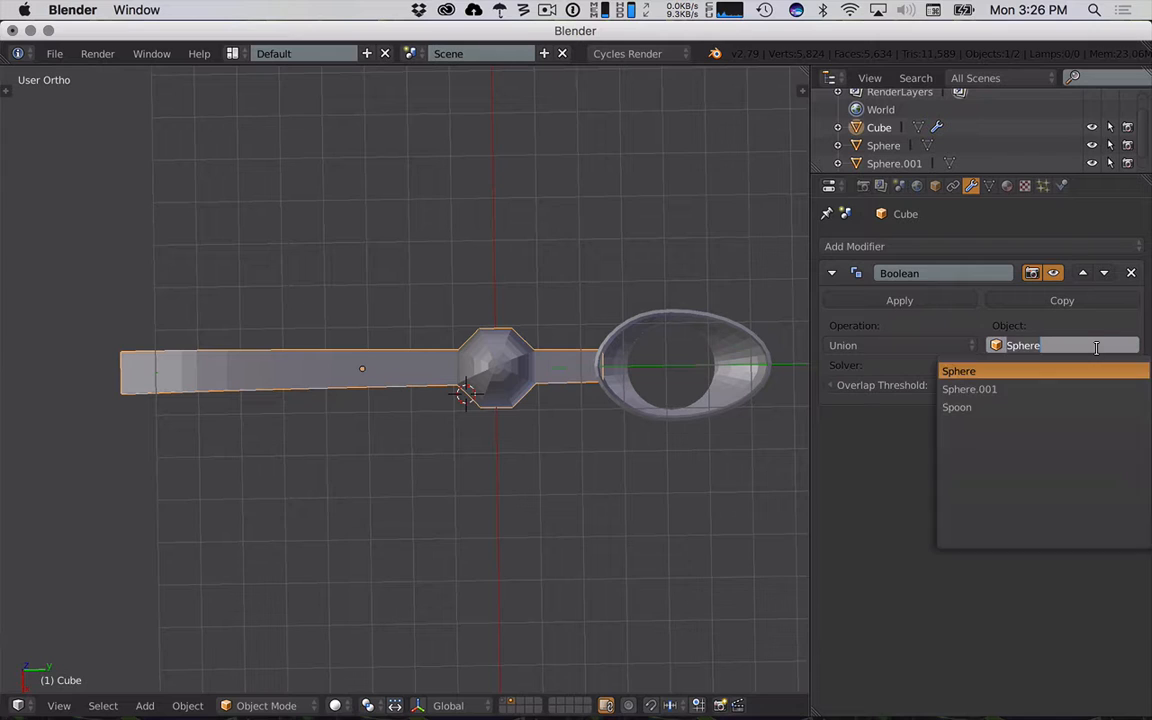
click(1041, 404)
click(1021, 345)
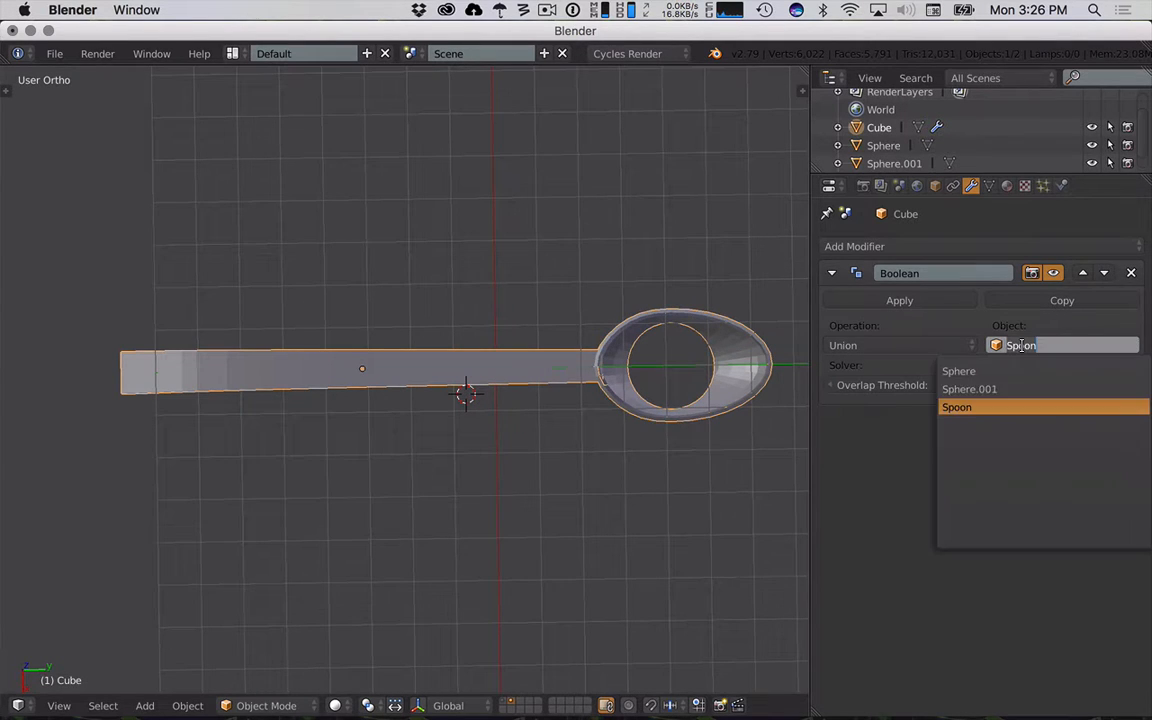
click(981, 405)
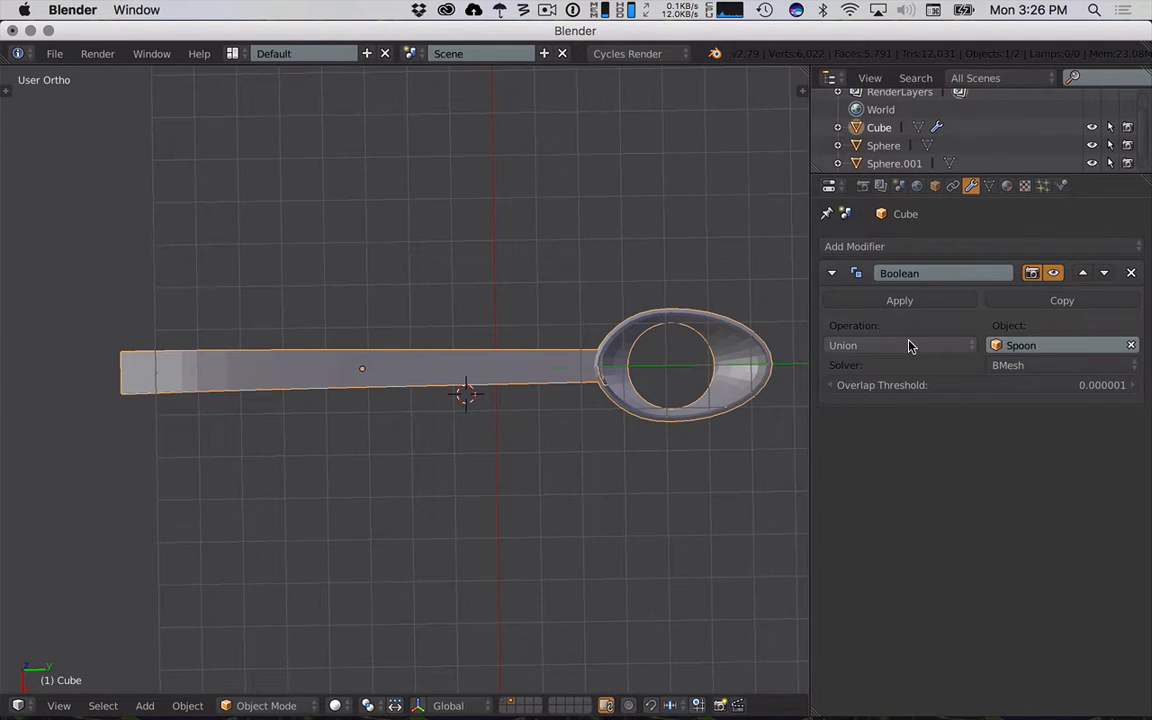
key(z)
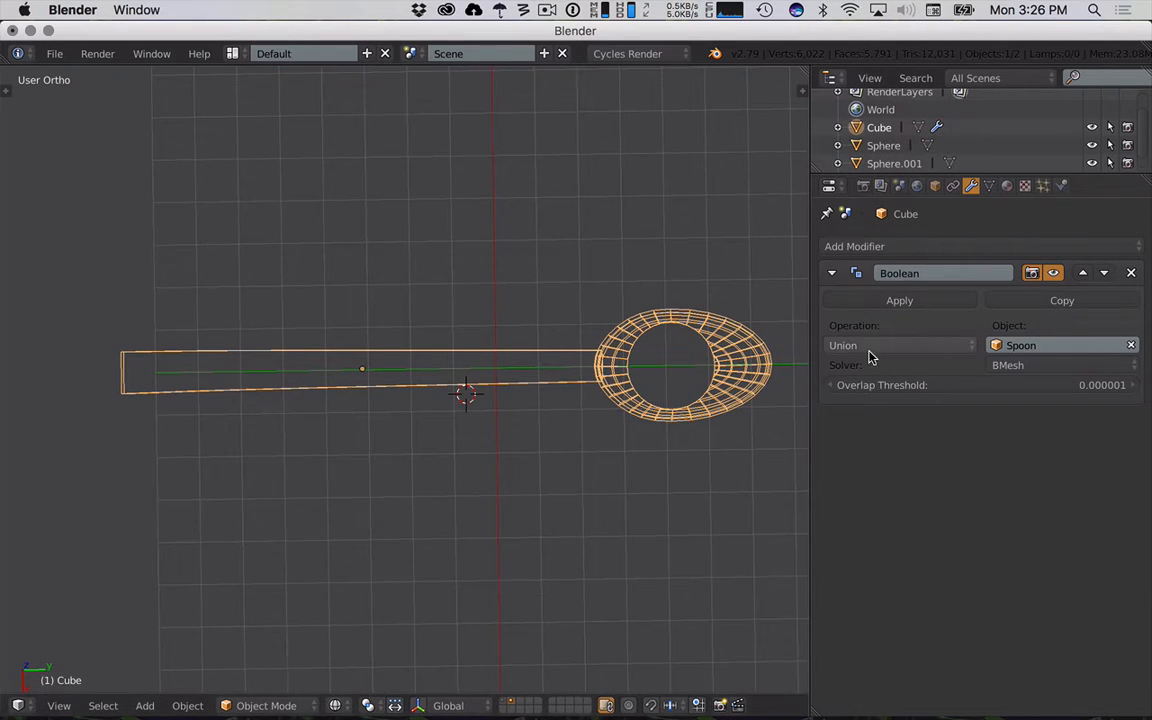
middle_drag(680, 470, 621, 363)
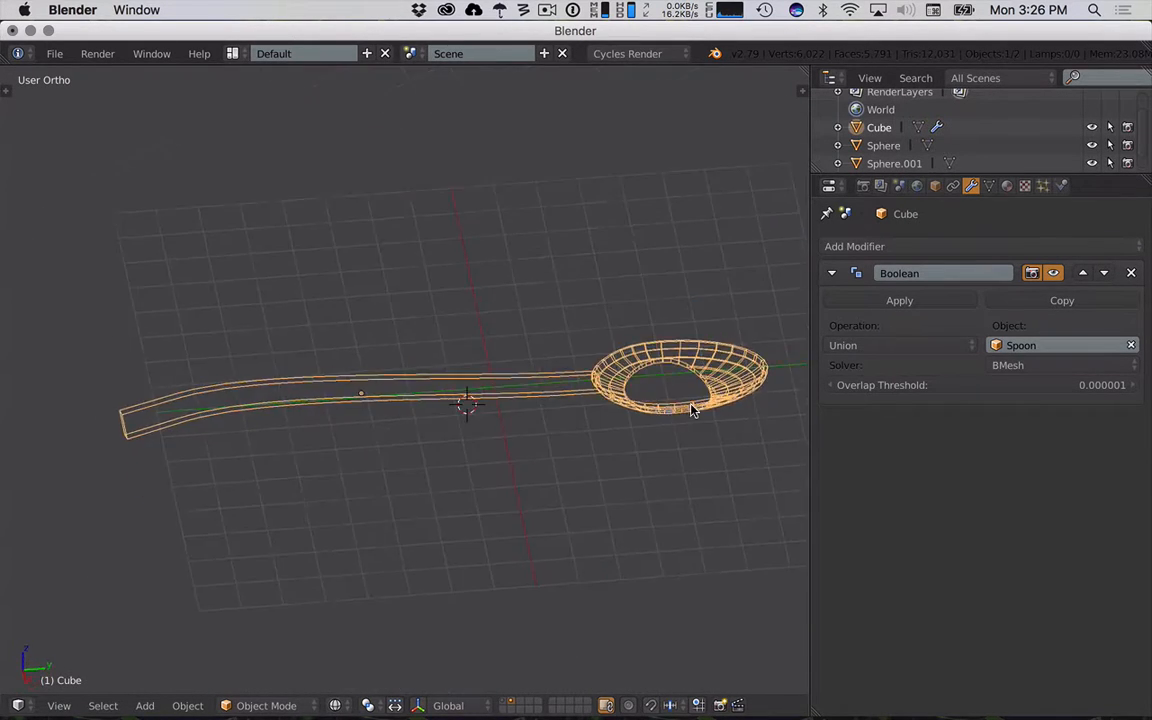
click(903, 301)
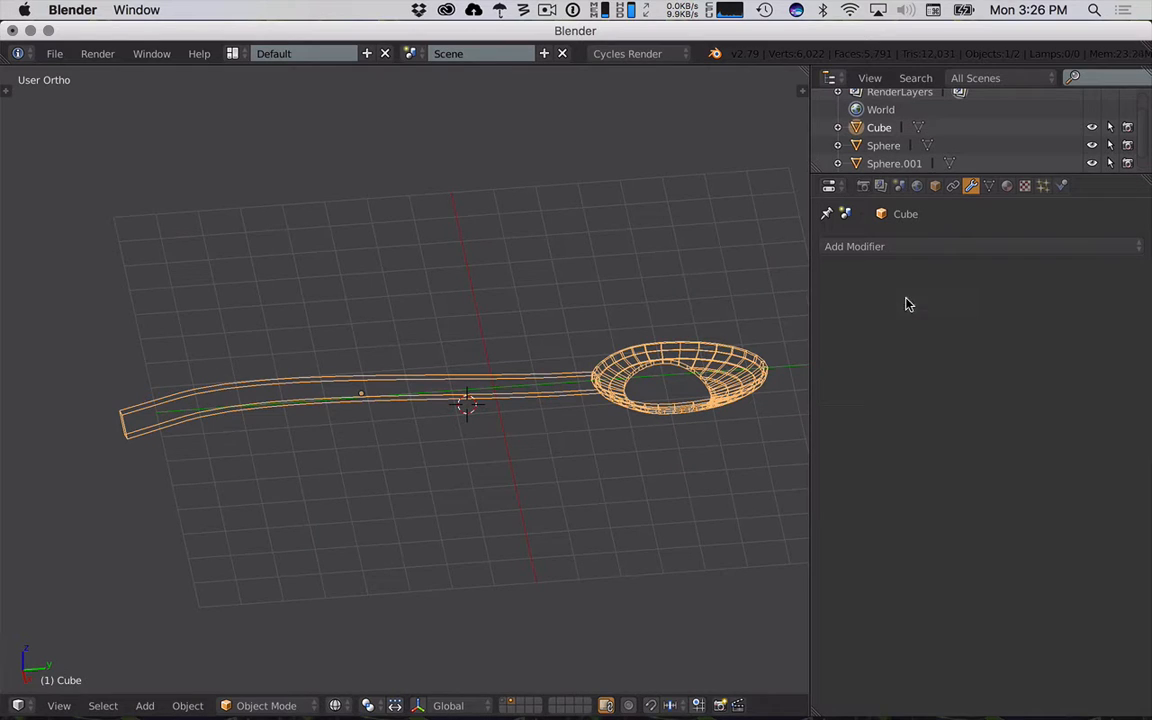
- Delete the separate original Spoon bowl object, select the joined spoon and return to solid shading
right_click(603, 388)
shift+right_click(585, 392)
right_click(620, 390)
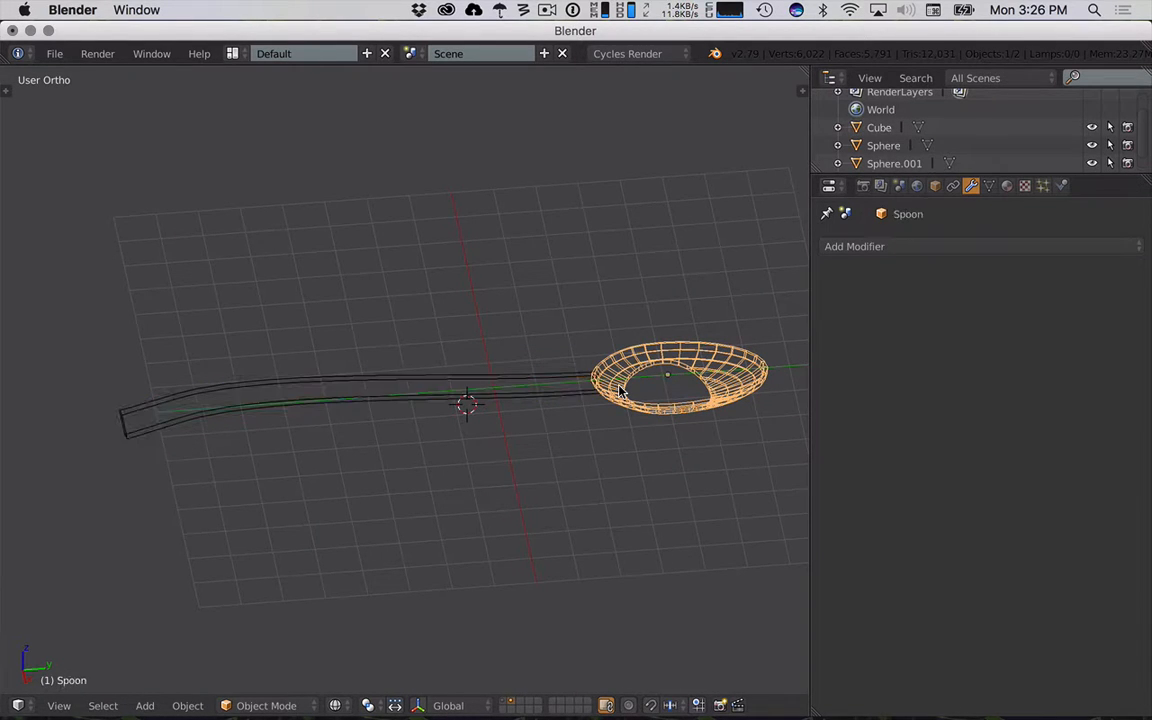
key(x)
click(619, 391)
right_click(578, 396)
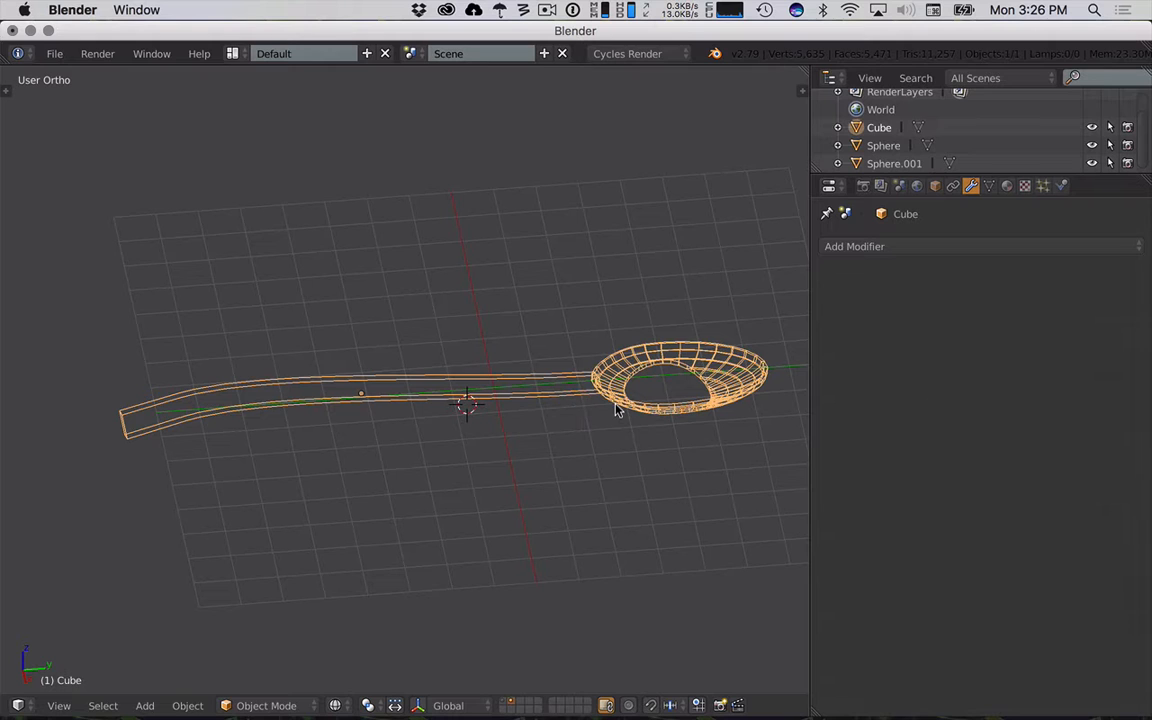
key(z)
- Switch to the top orthographic view and add a new particle system to the joined spoon
middle_drag(604, 260, 425, 272)
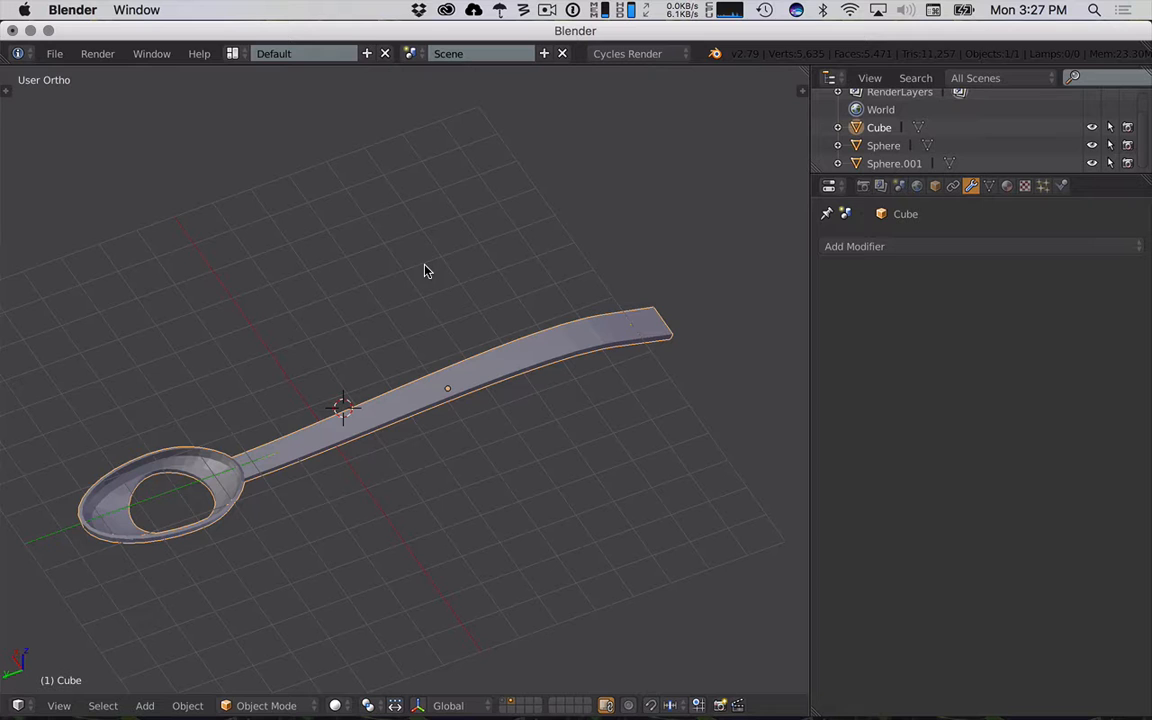
middle_drag(425, 268, 527, 424)
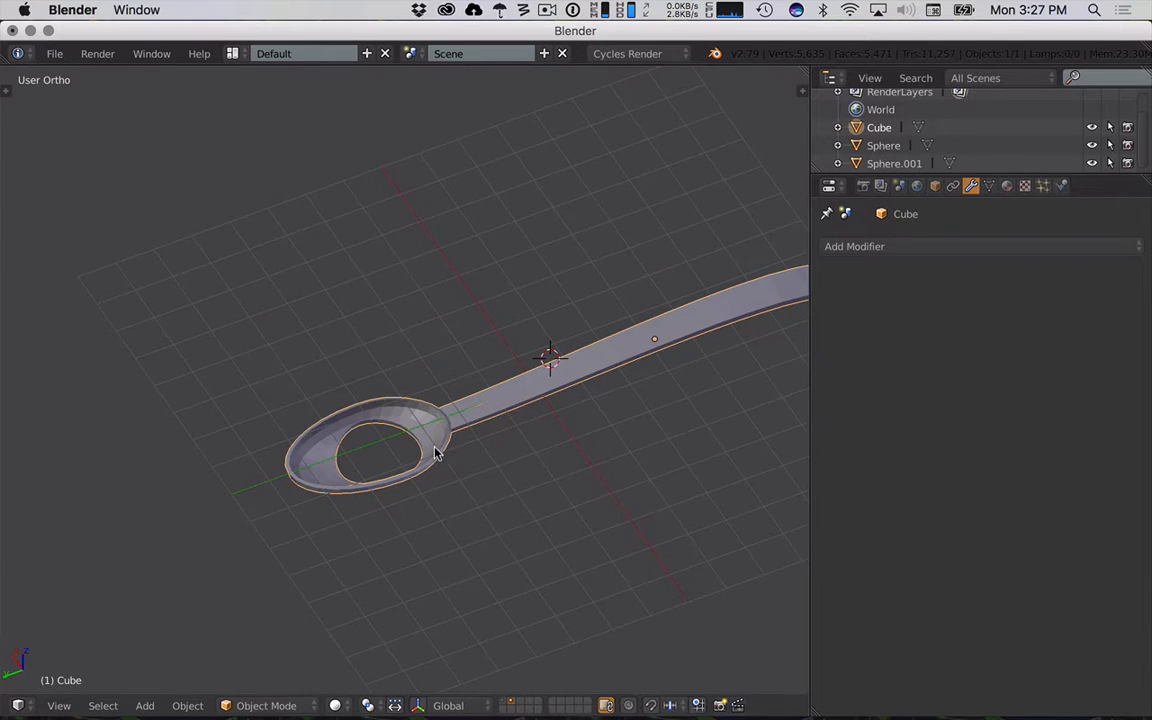
scroll(440, 452, down, 2)
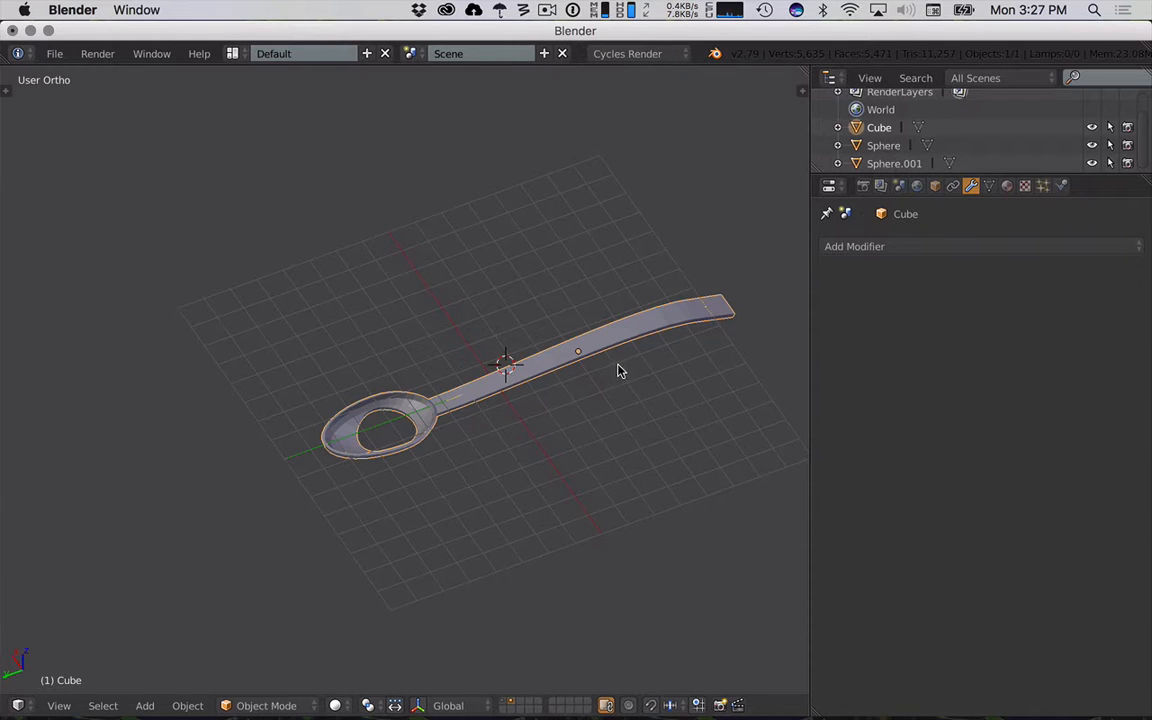
middle_drag(620, 368, 591, 450)
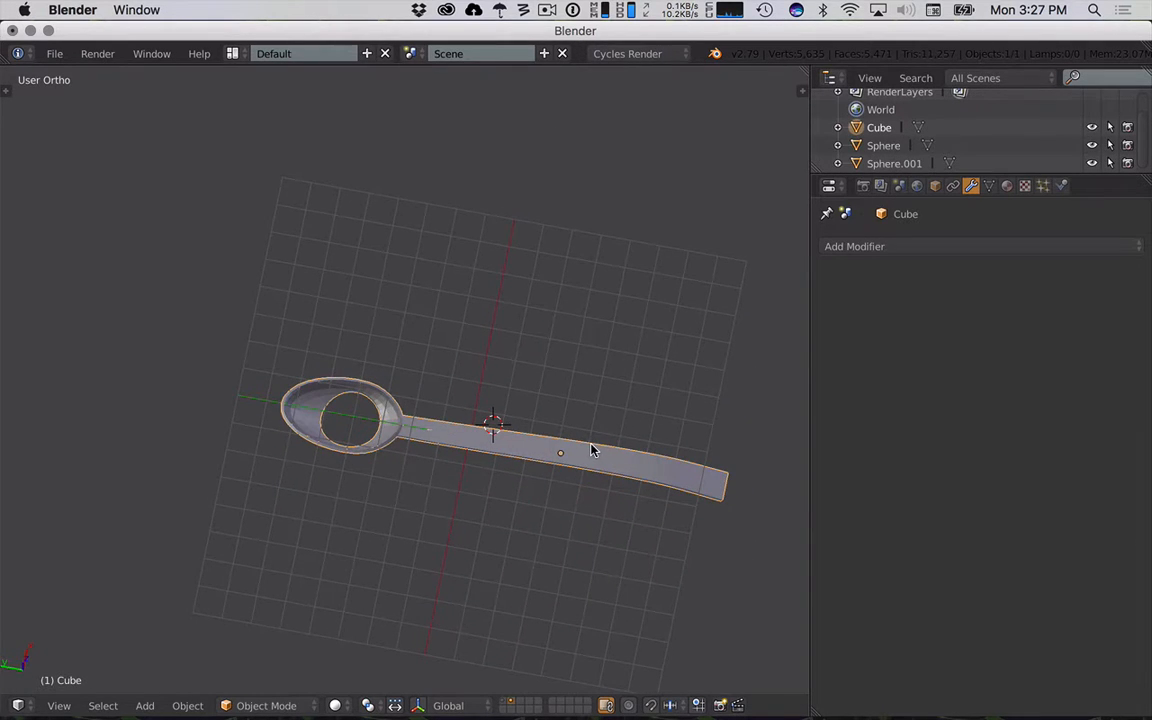
key(KP_7)
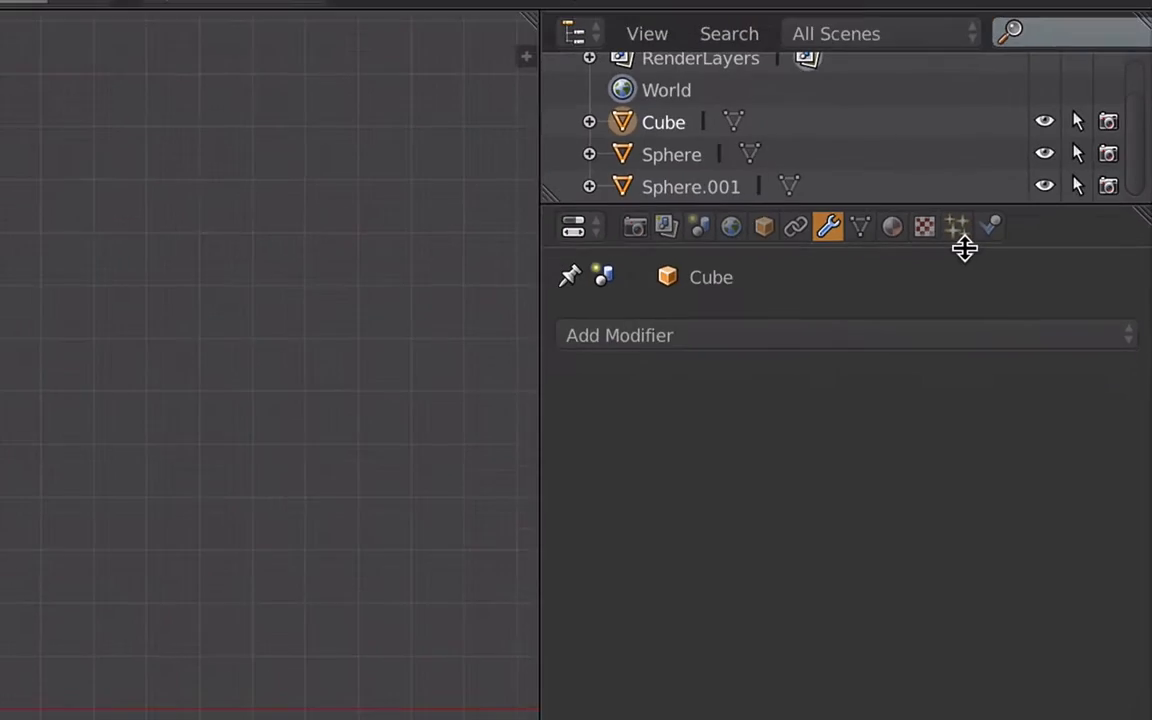
click(957, 226)
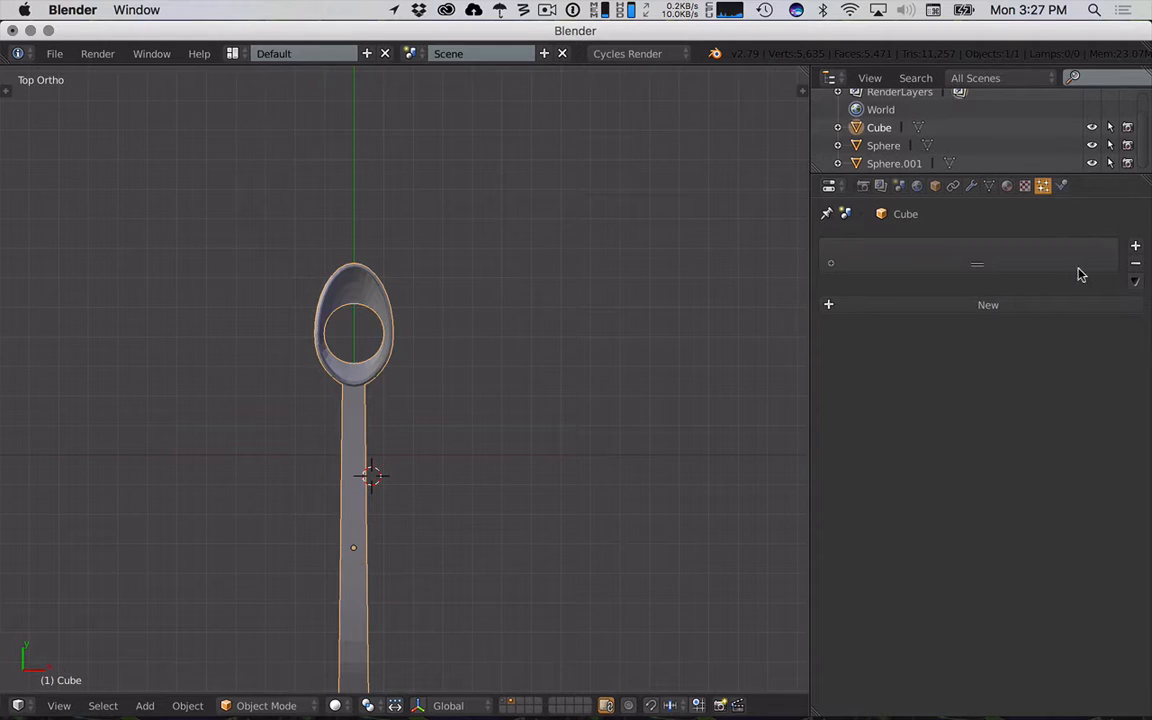
click(987, 307)
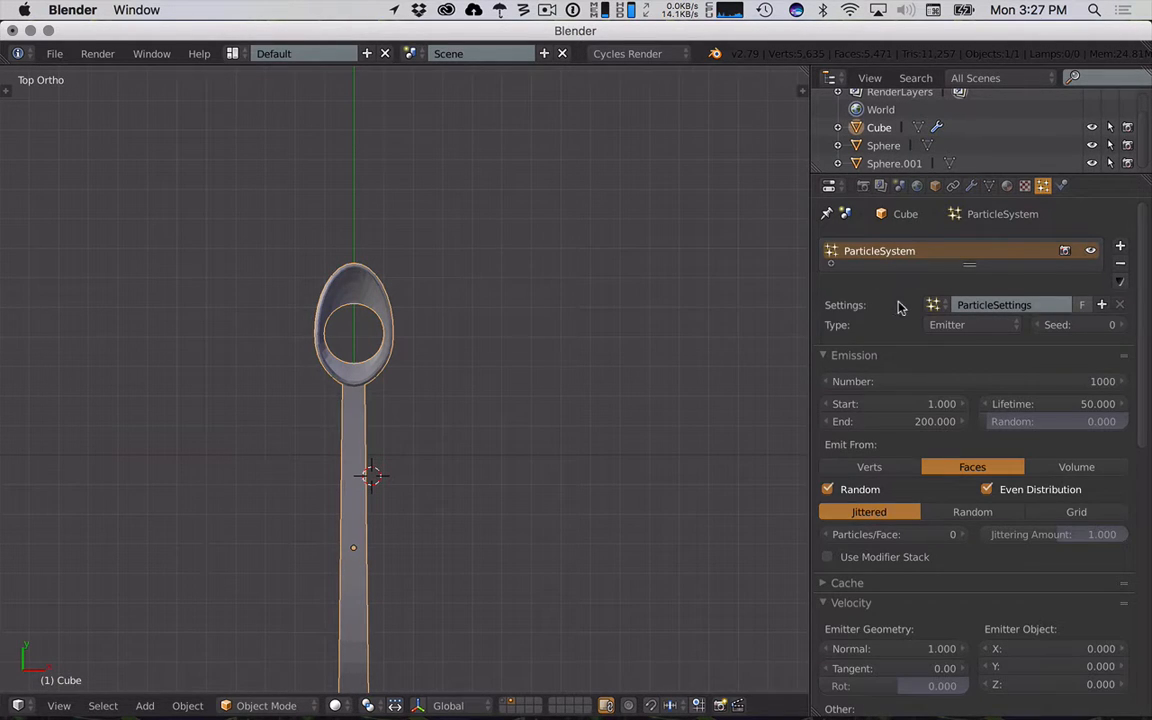
click(947, 325)
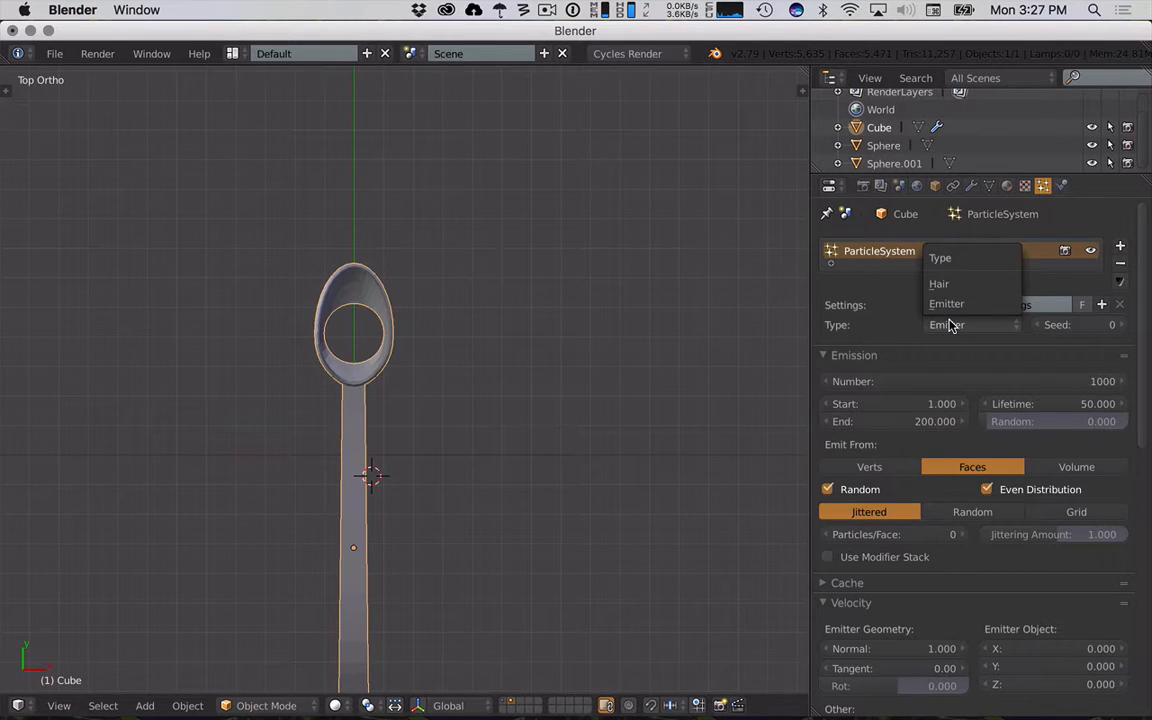
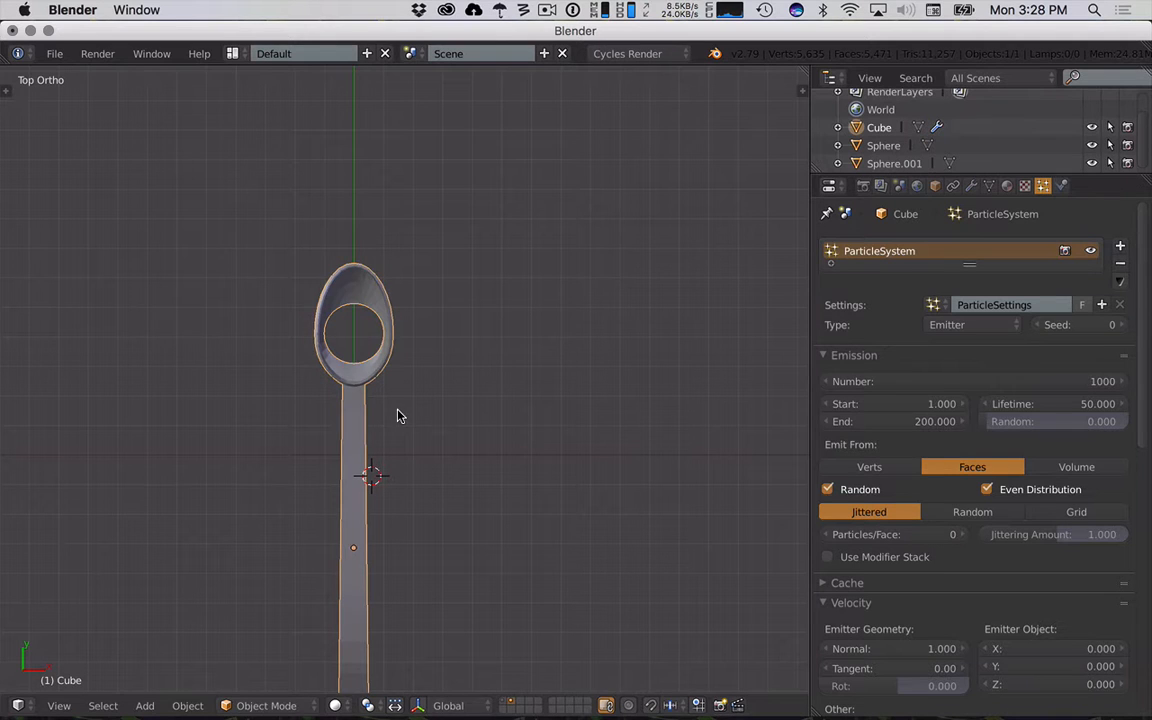
- Examine the joined spoon's whole mesh in Edit Mode with all vertices selected, then return to Object Mode
key(Tab)
key(a)
key(a)
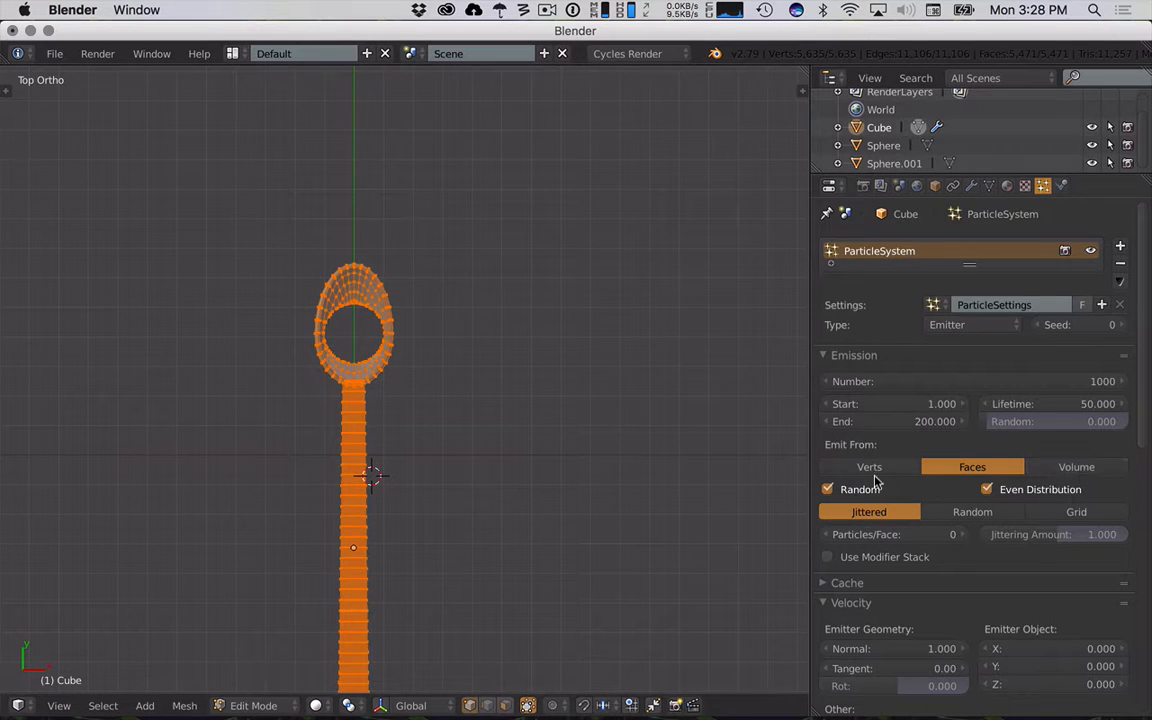
scroll(404, 440, down, 3)
shift+middle_drag(427, 478, 431, 434)
scroll(431, 434, up, 1)
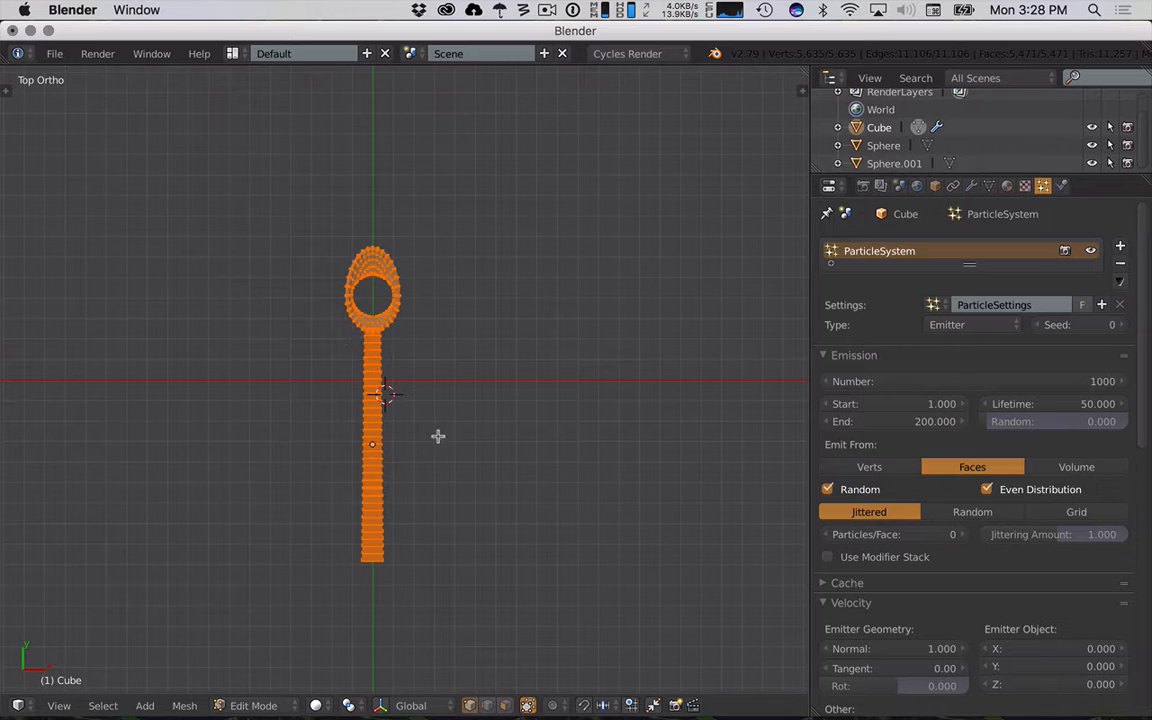
scroll(446, 437, up, 4)
scroll(405, 367, down, 2)
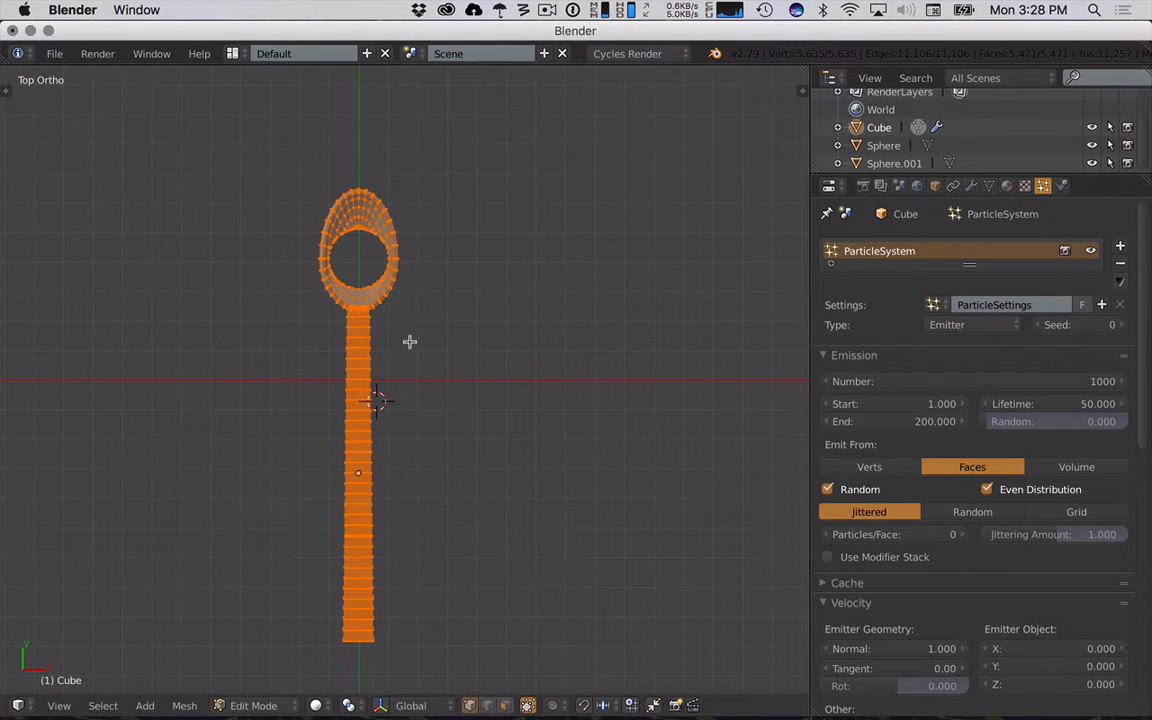
key(Tab)
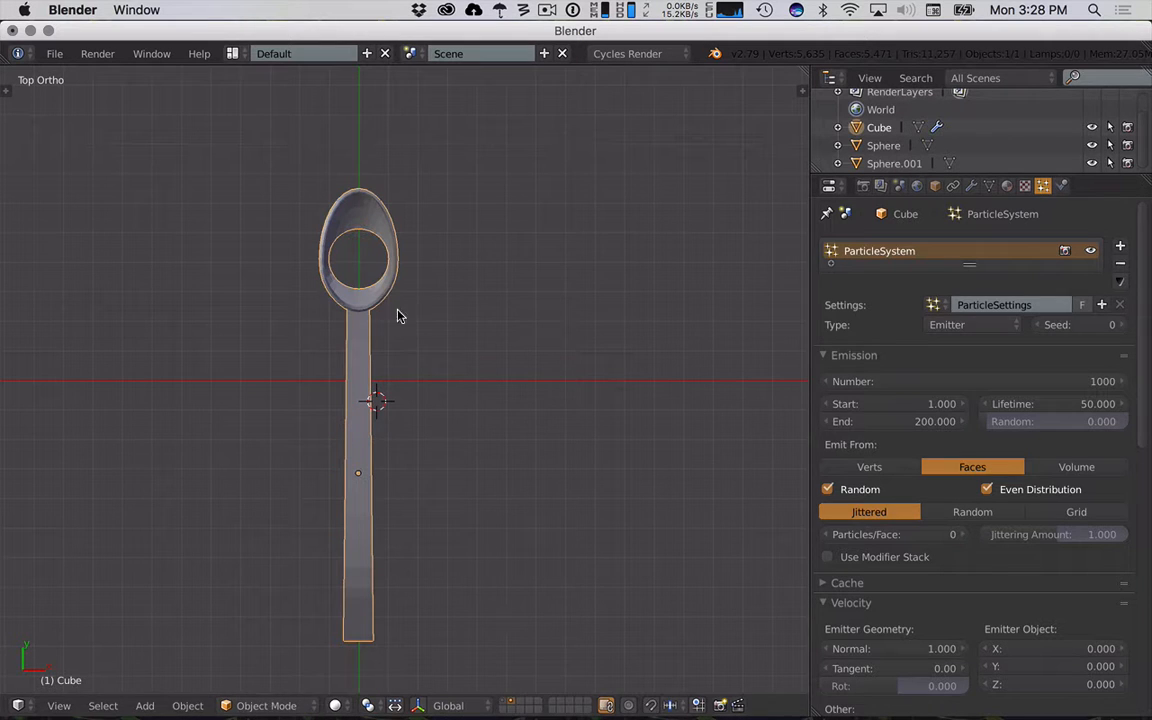
- Rename the spoon's particle settings to Spoon Hair and set the particle type to Hair
double_click(984, 308)
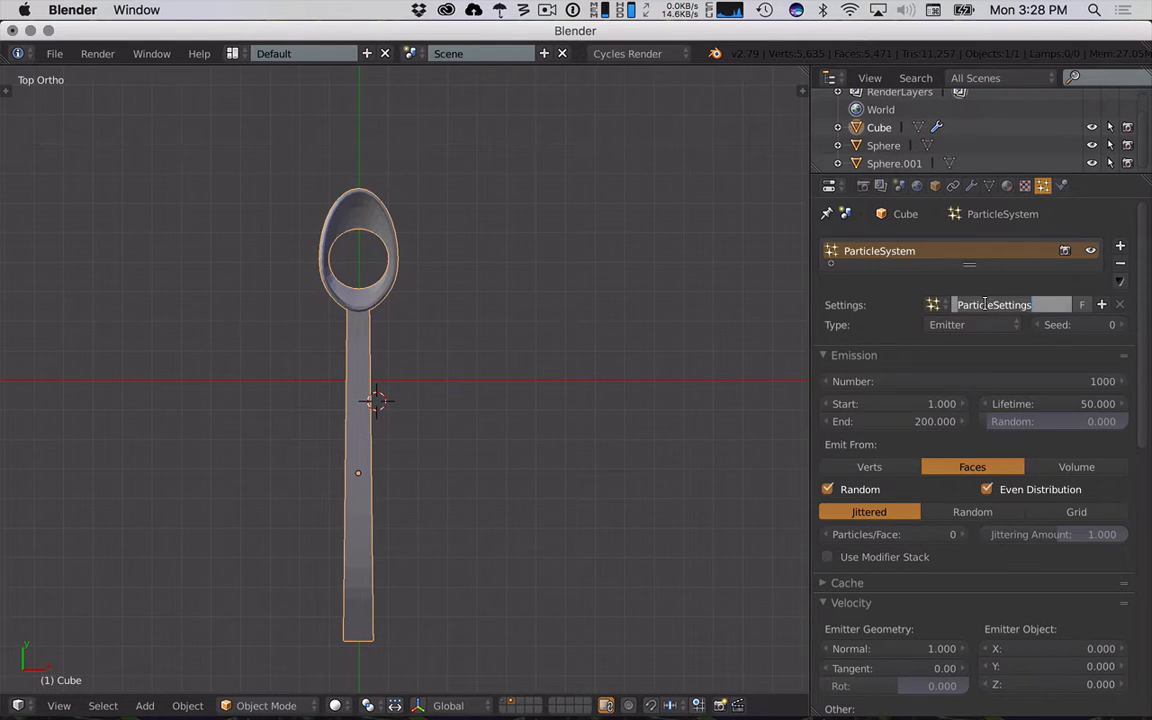
text(Spoon Hair)
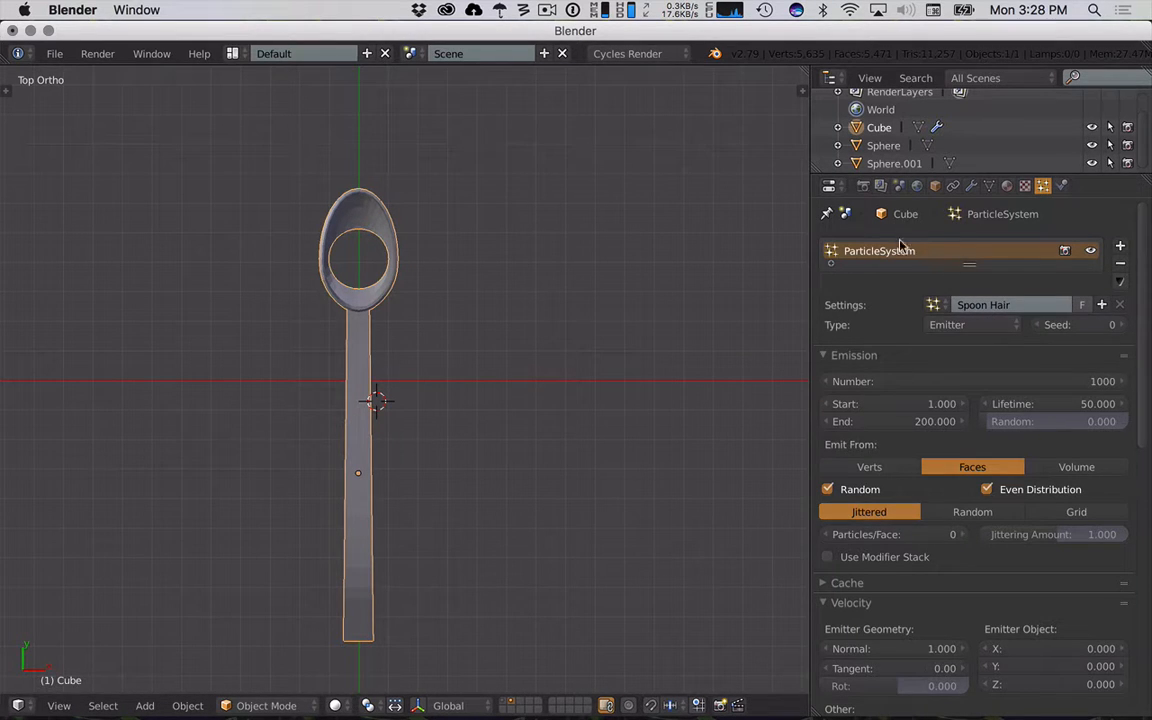
click(955, 325)
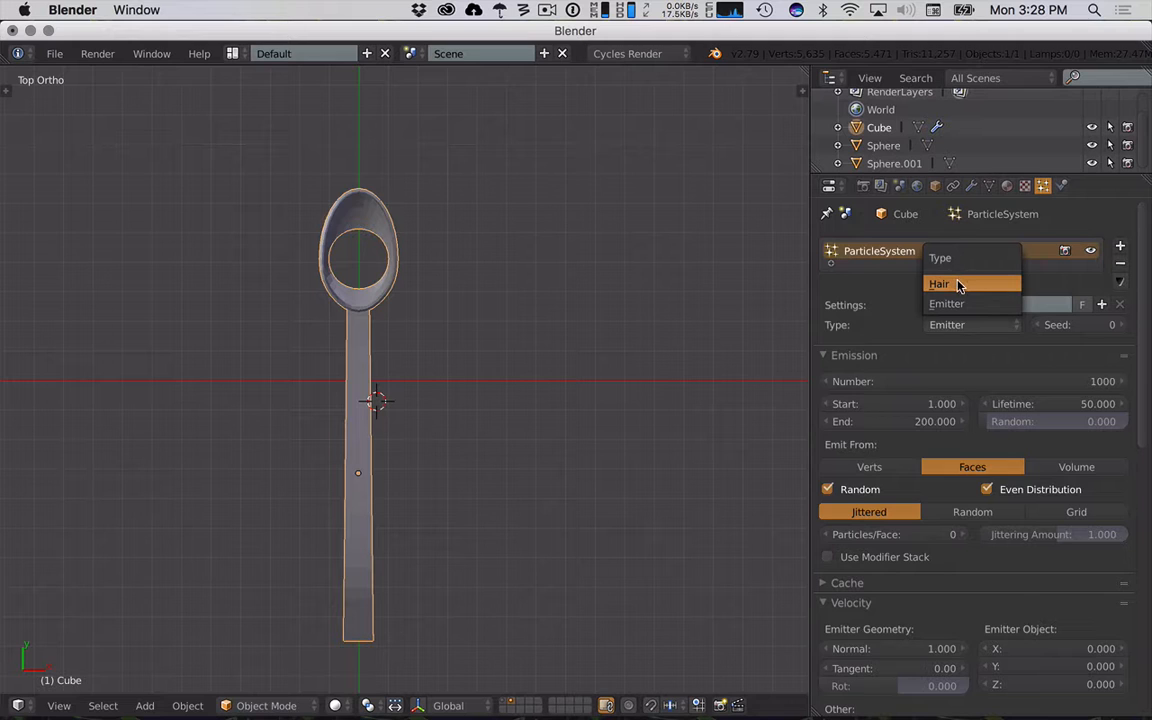
click(959, 281)
- Enable Hair Dynamics for the Spoon Hair particle system and look over its settings
middle_drag(507, 362, 524, 338)
scroll(411, 398, up, 6)
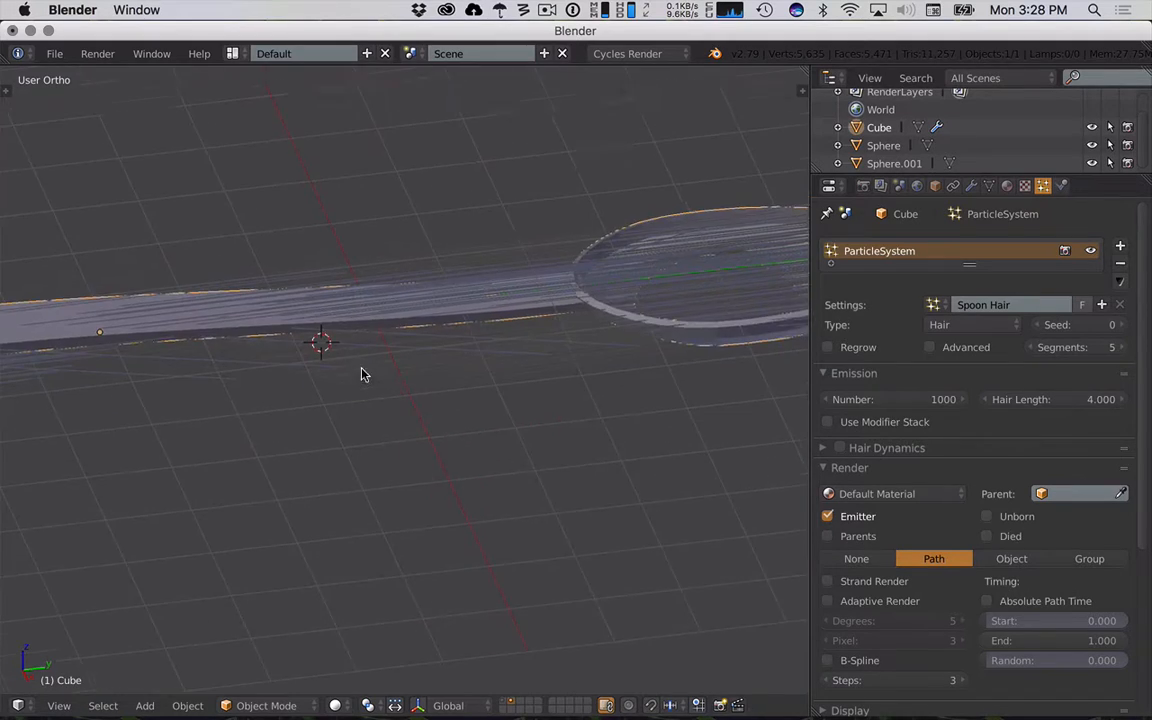
shift+middle_drag(408, 370, 530, 353)
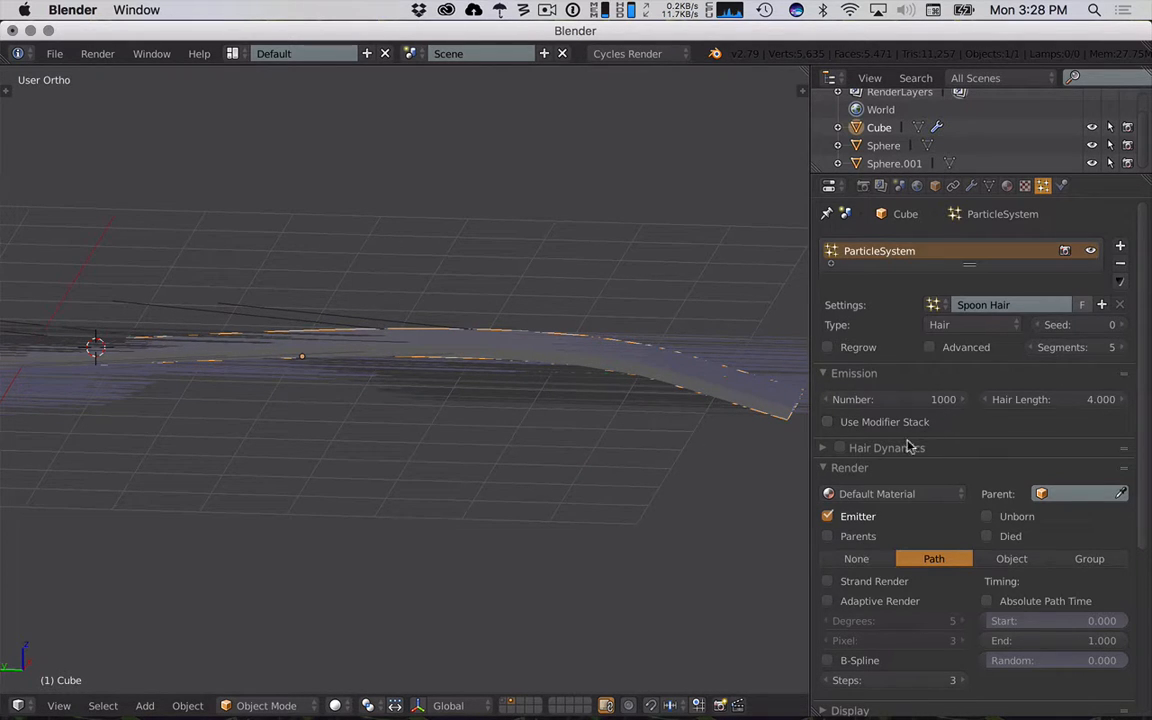
click(839, 448)
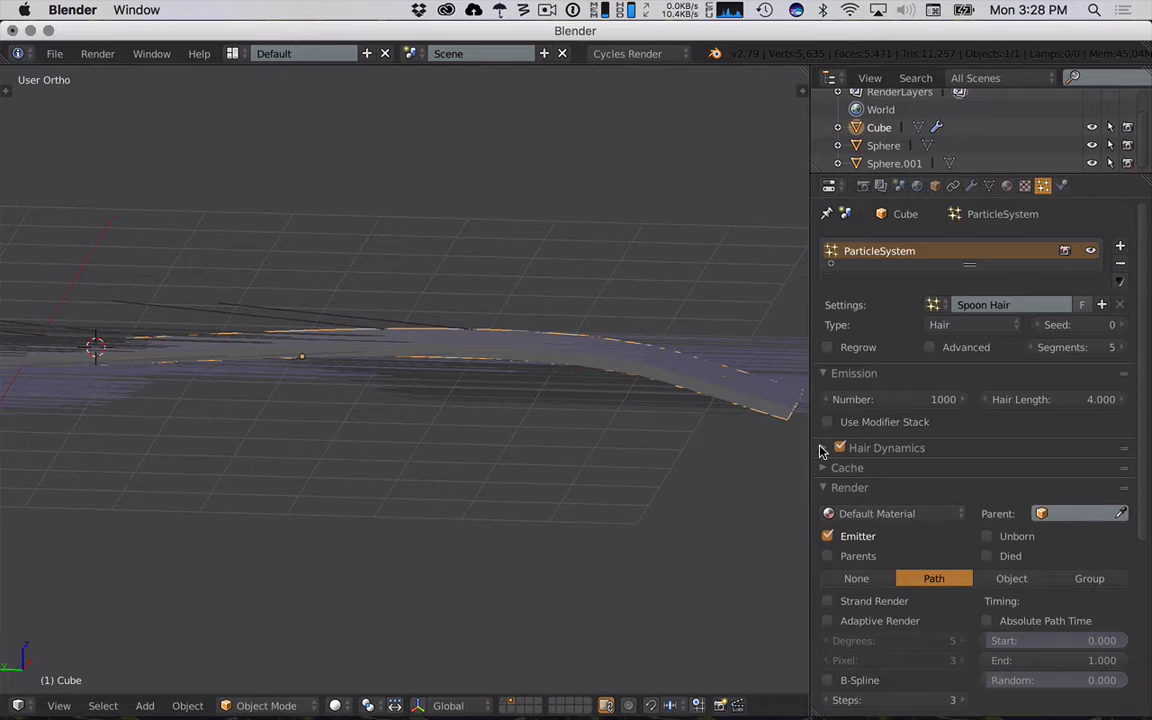
click(821, 449)
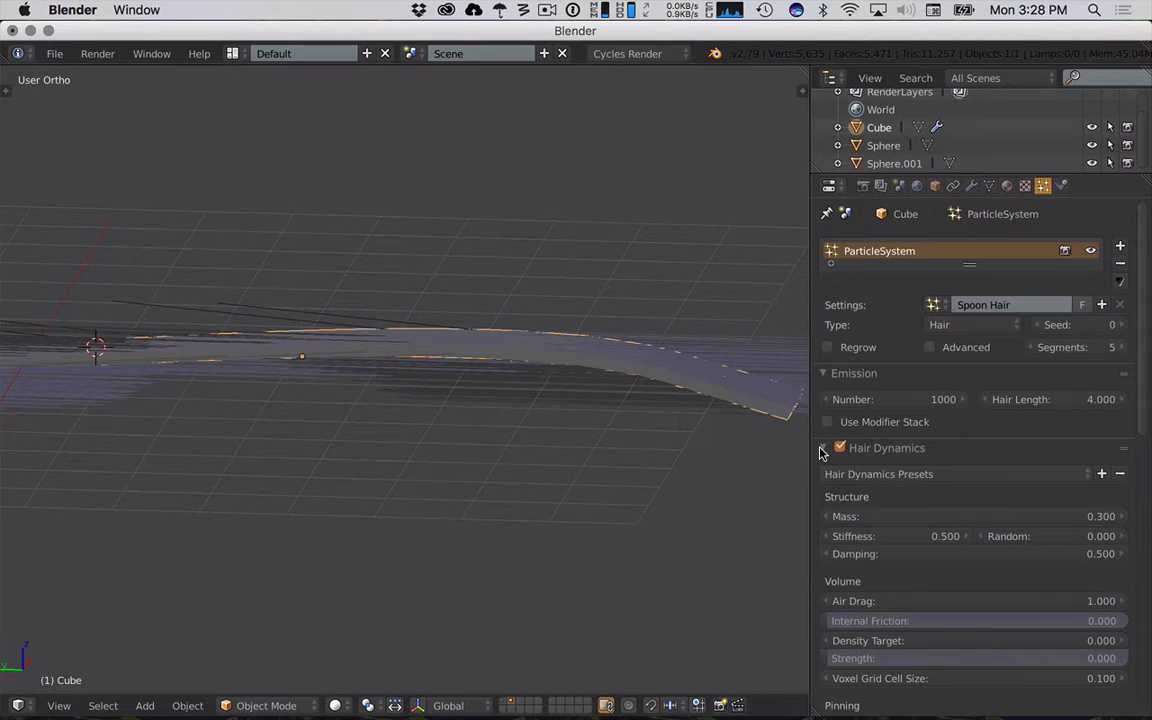
click(821, 449)
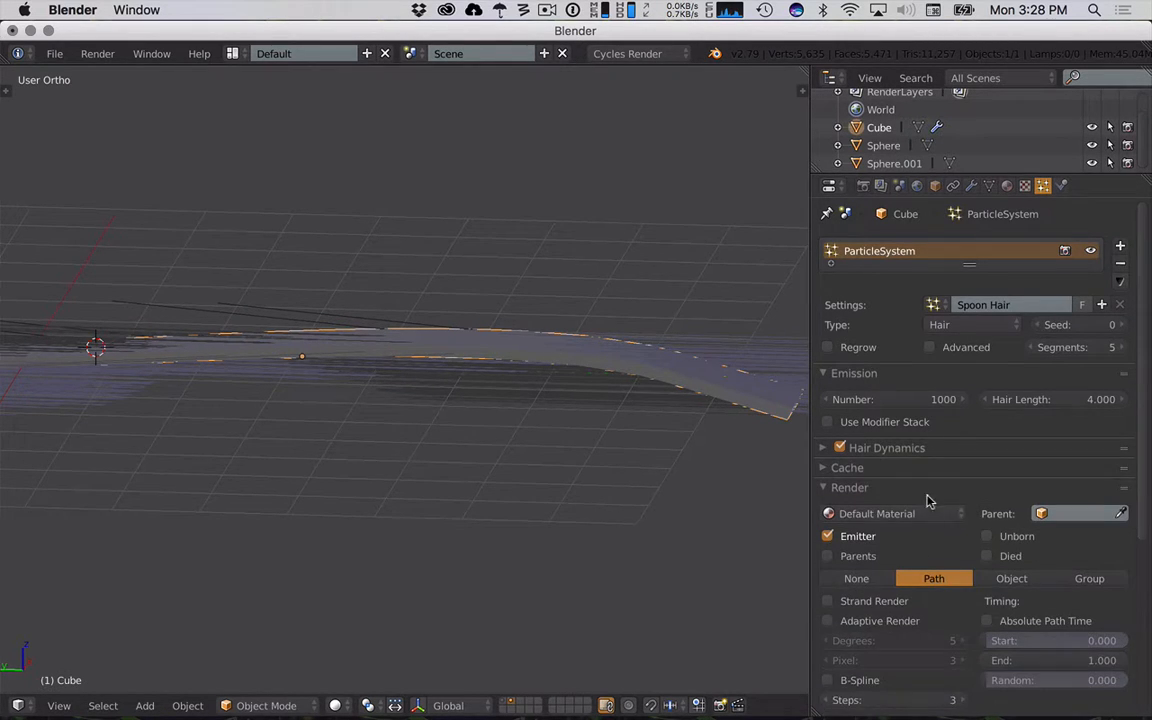
- Check the particle render settings, keeping Default Material as the hair's material slot
scroll(930, 500, down, 5)
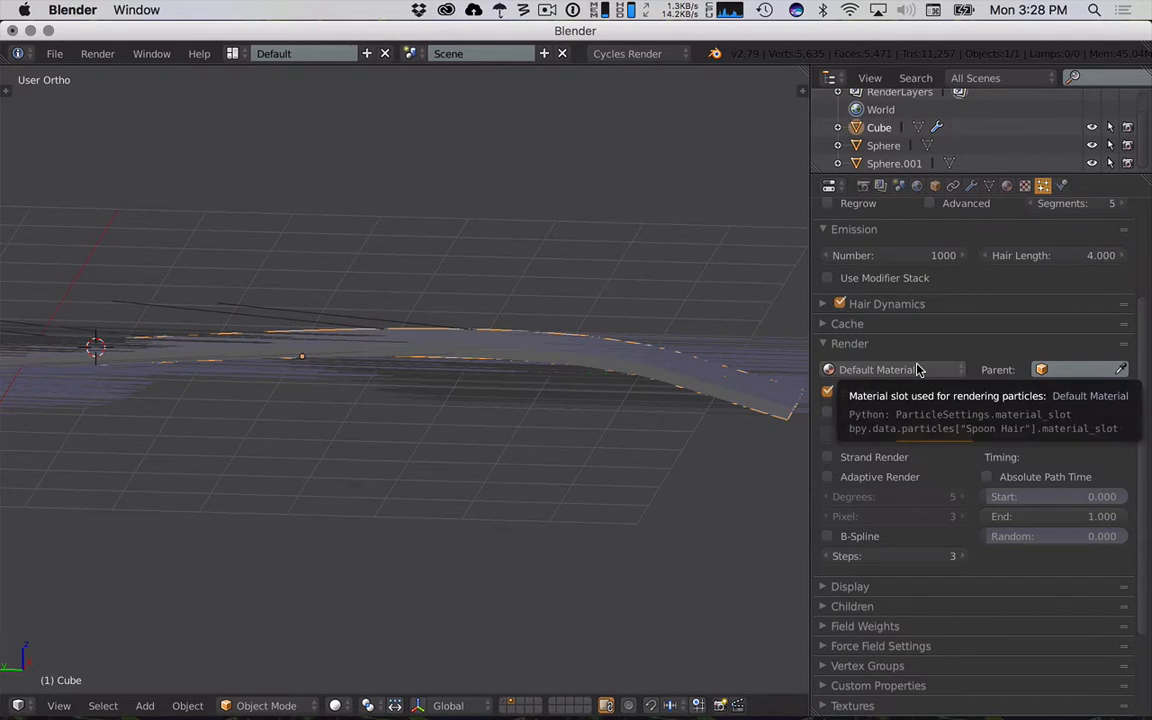
click(905, 368)
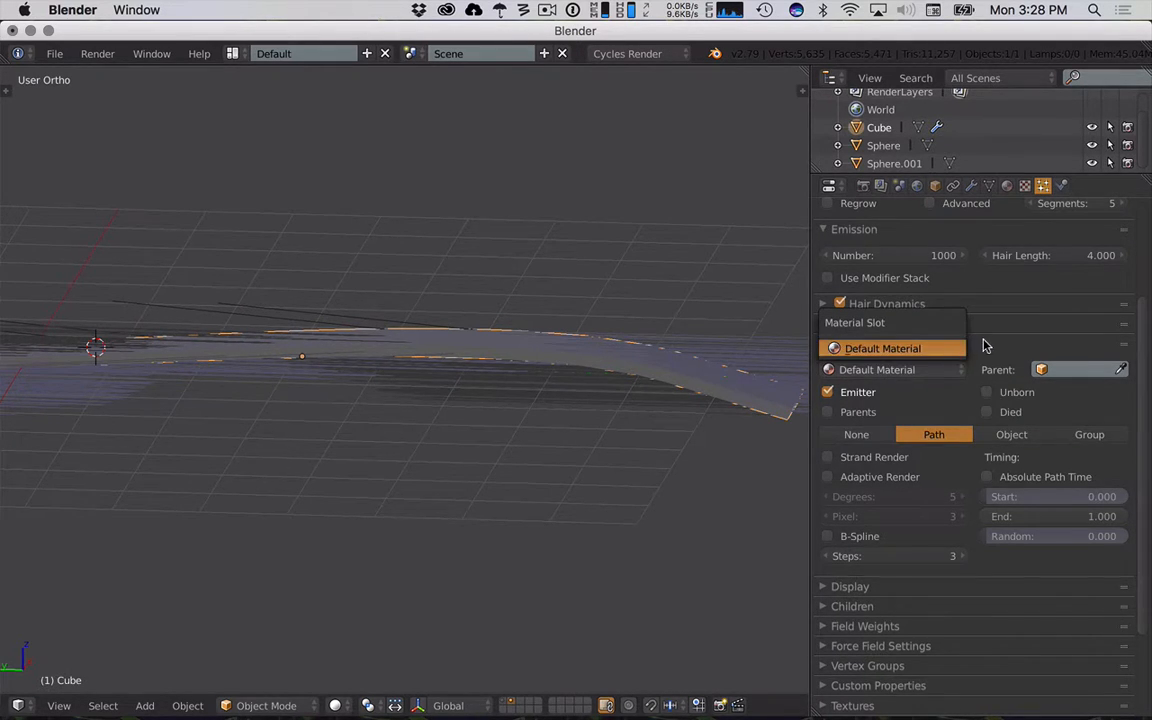
click(924, 348)
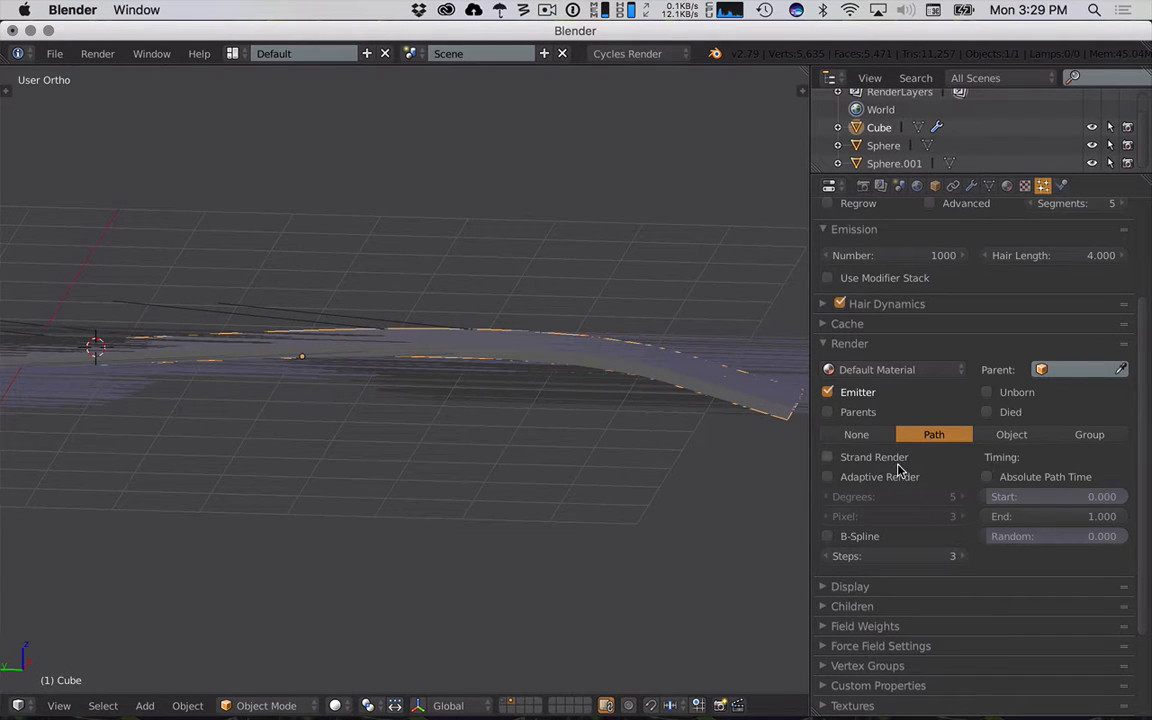
scroll(898, 470, up, 5)
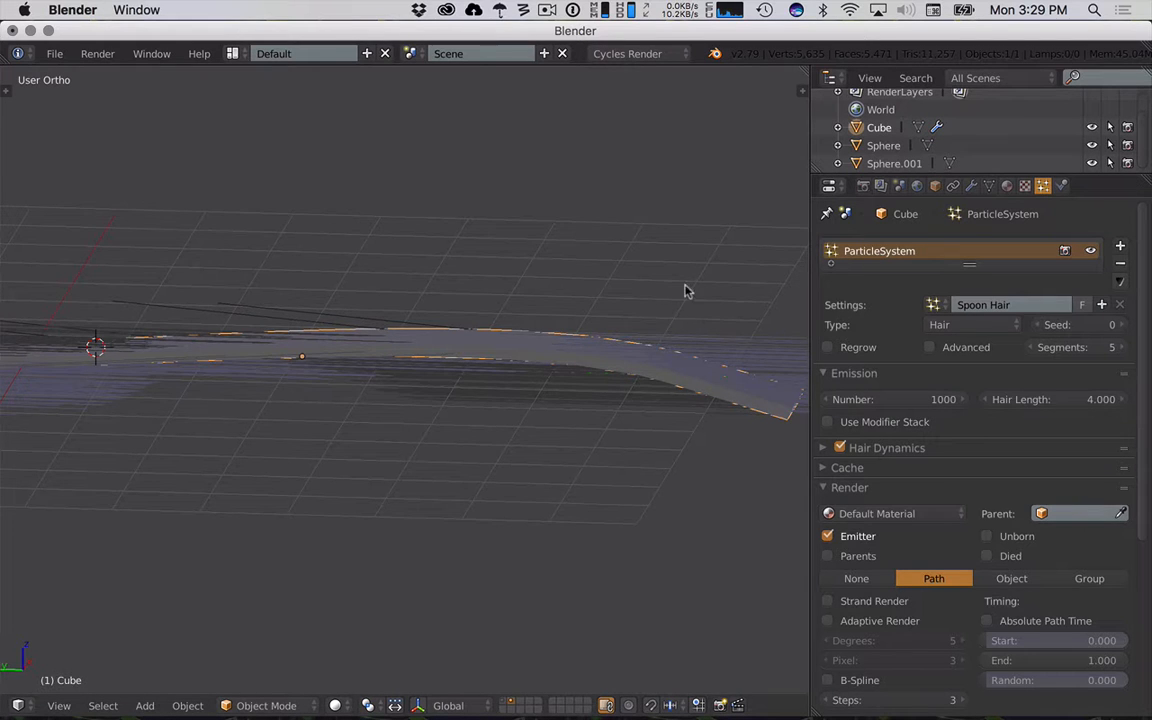
- Preview the hairy spoon in rendered shading and play the hair dynamics animation in solid shading from several angles
scroll(555, 293, down, 6)
middle_drag(563, 290, 538, 309)
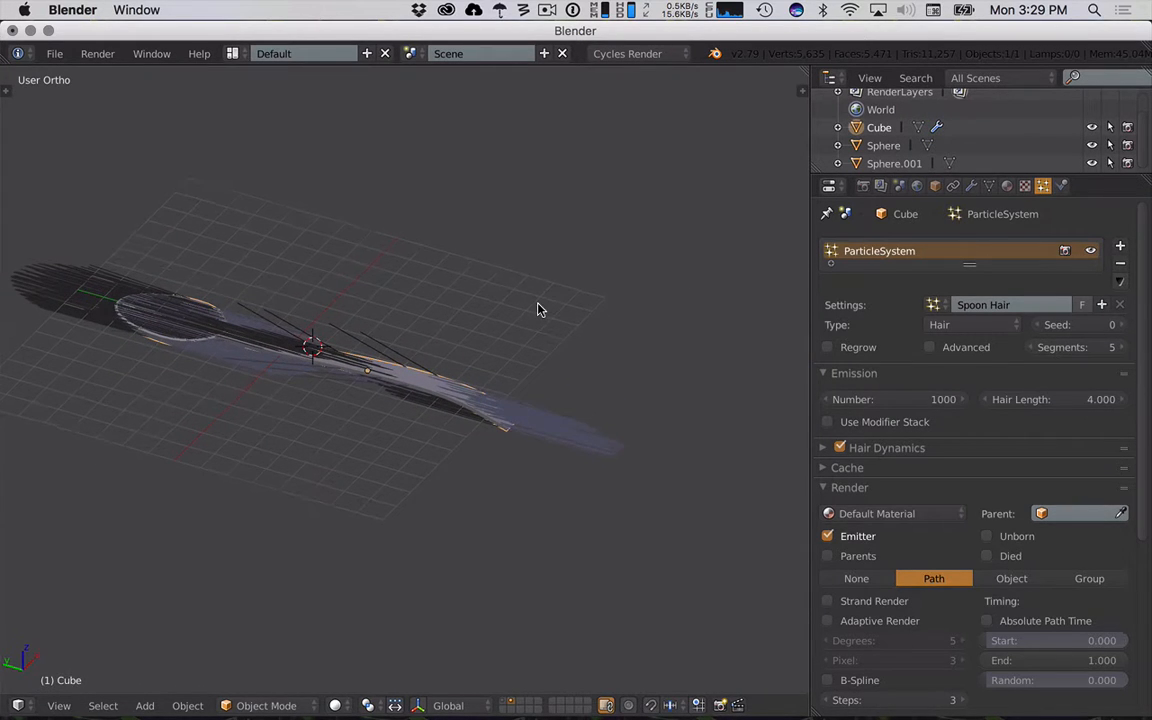
key(shift+z)
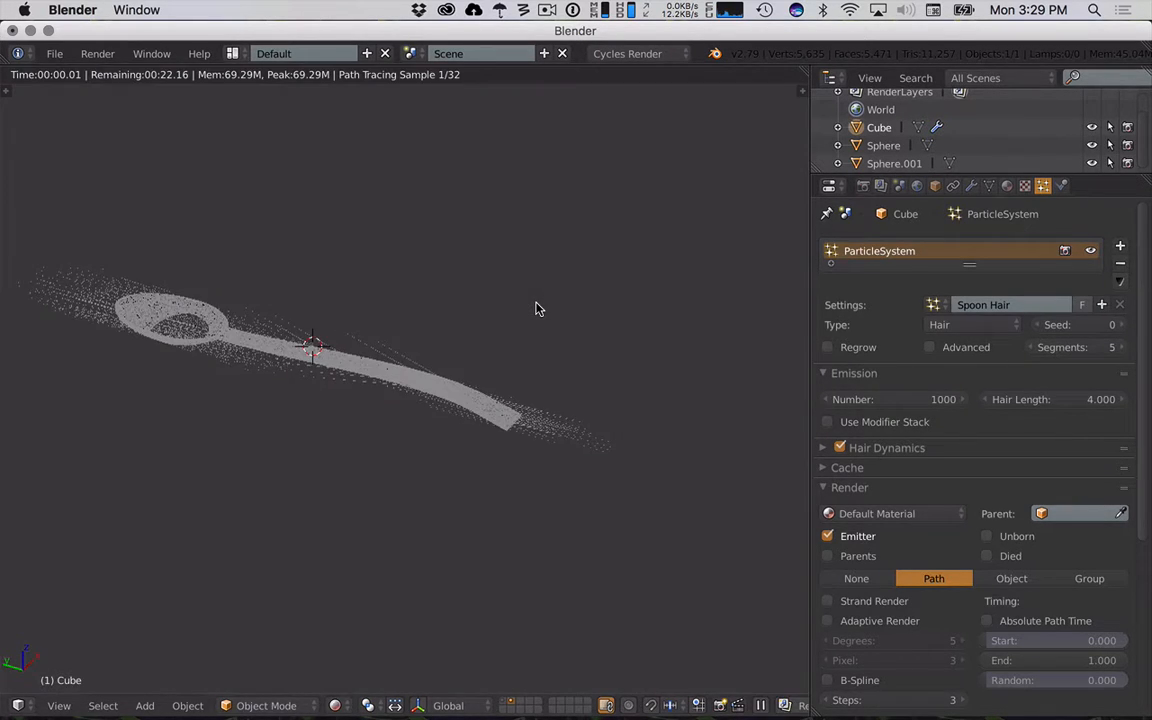
key(shift+z)
key(alt+a)
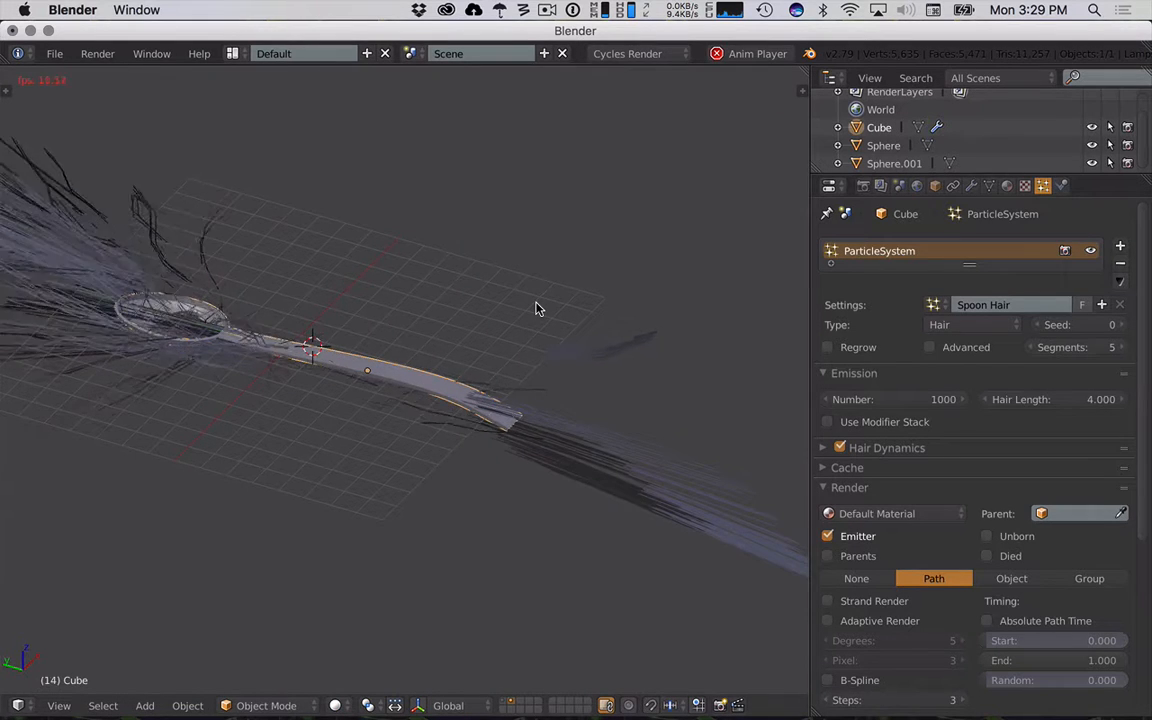
scroll(456, 277, down, 2)
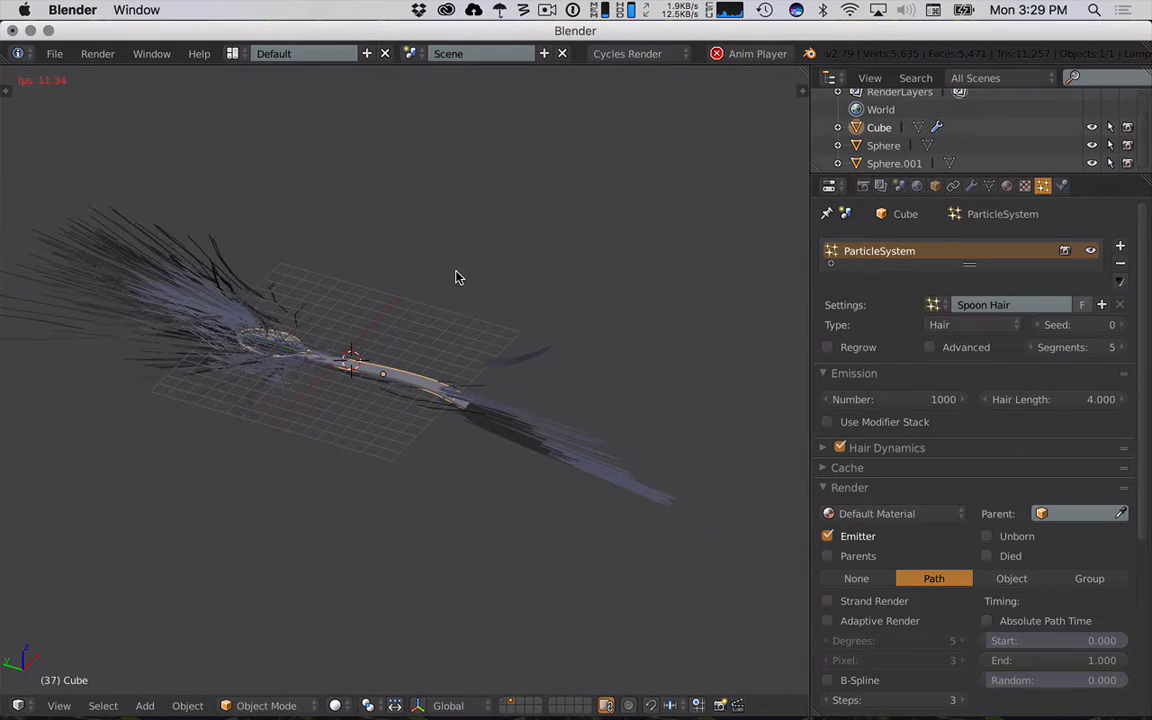
middle_drag(420, 290, 465, 257)
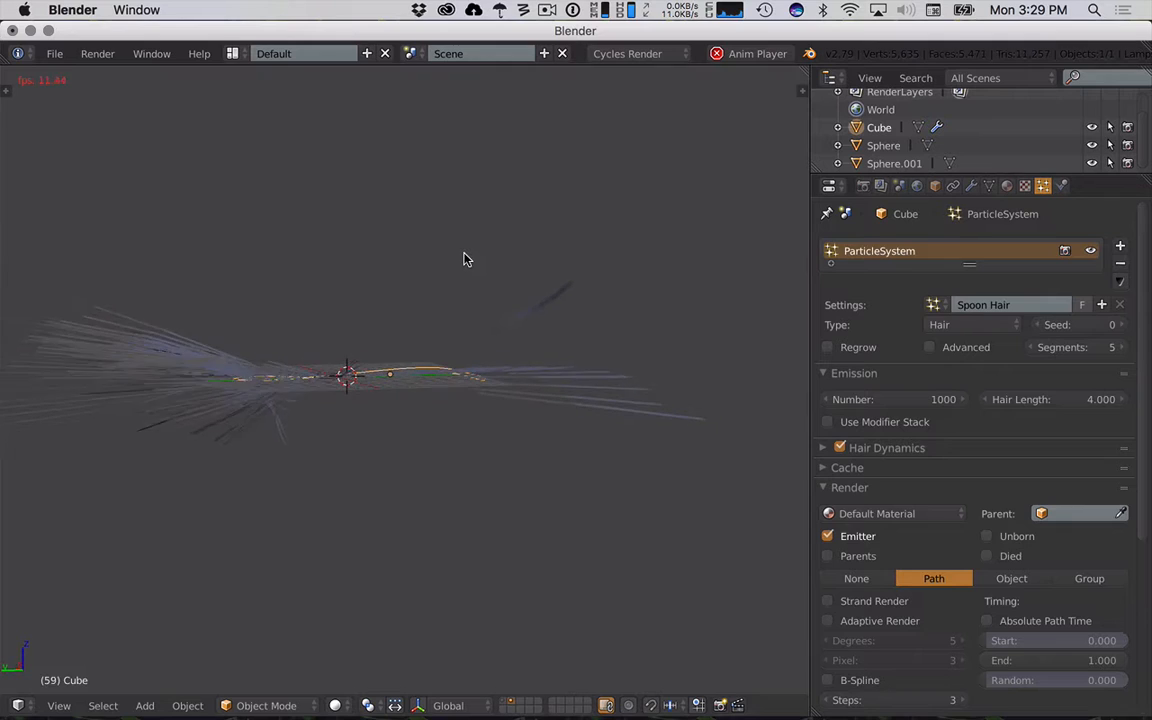
key(alt+a)
- Inspect the simulated hair around the handle and bowl in rendered shading and replay the animation in solid shading
key(shift+z)
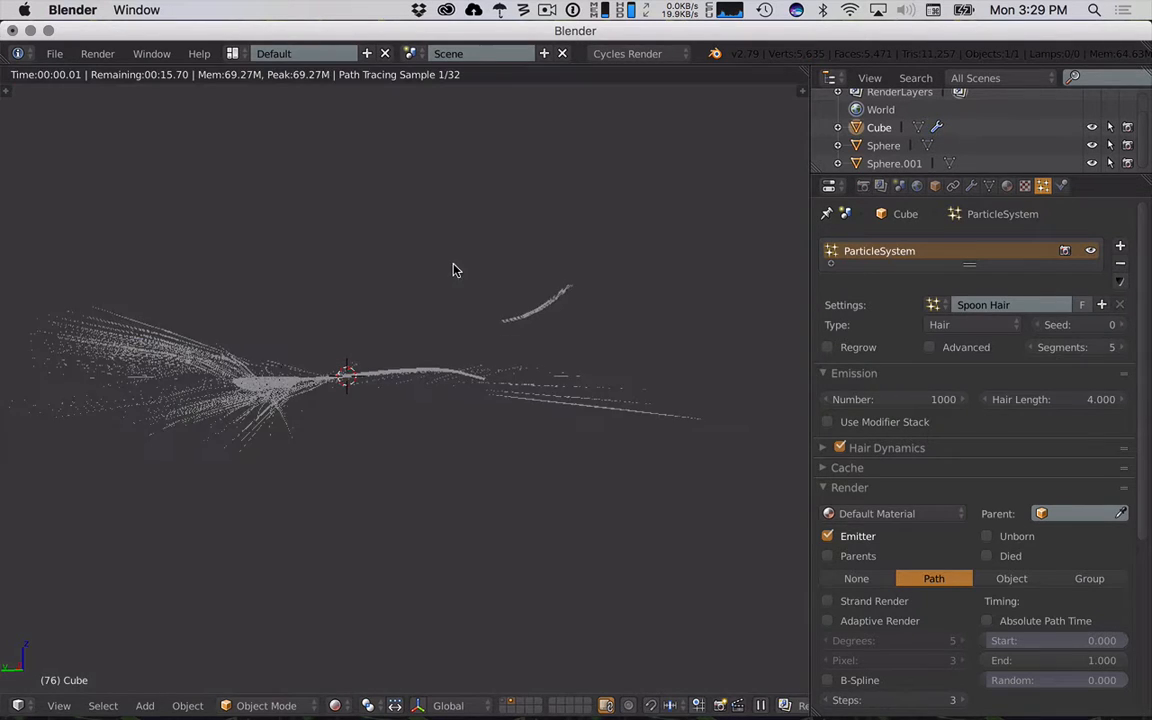
middle_drag(449, 313, 545, 325)
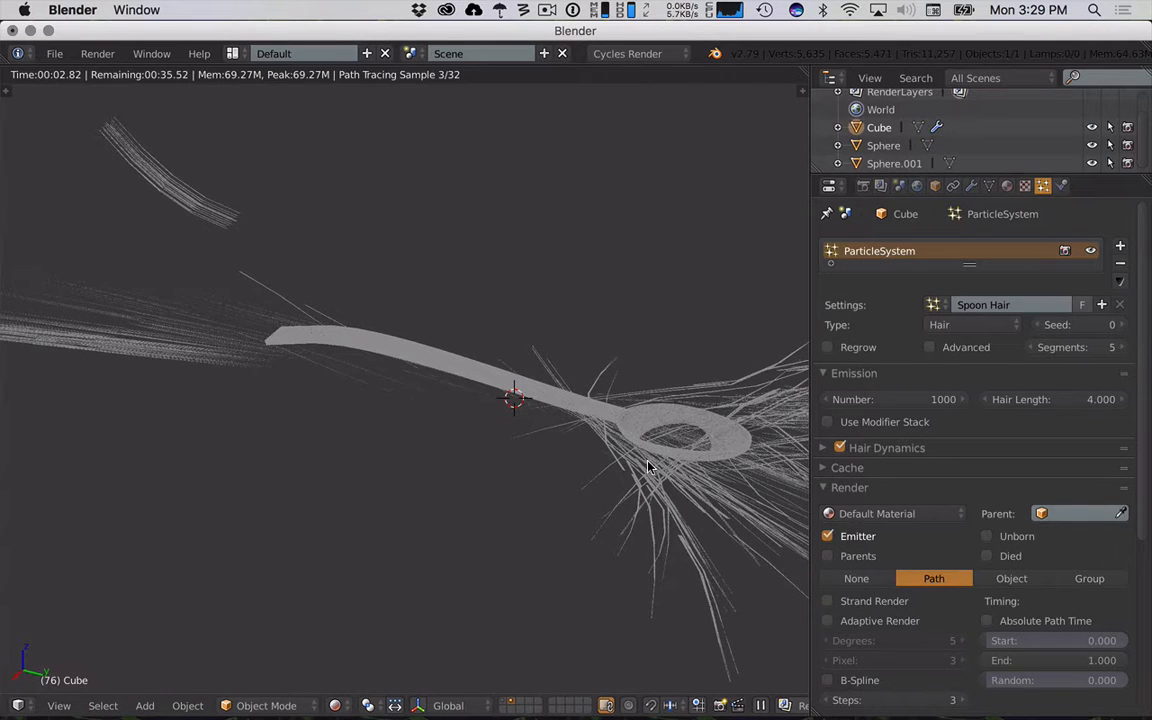
middle_drag(450, 390, 487, 408)
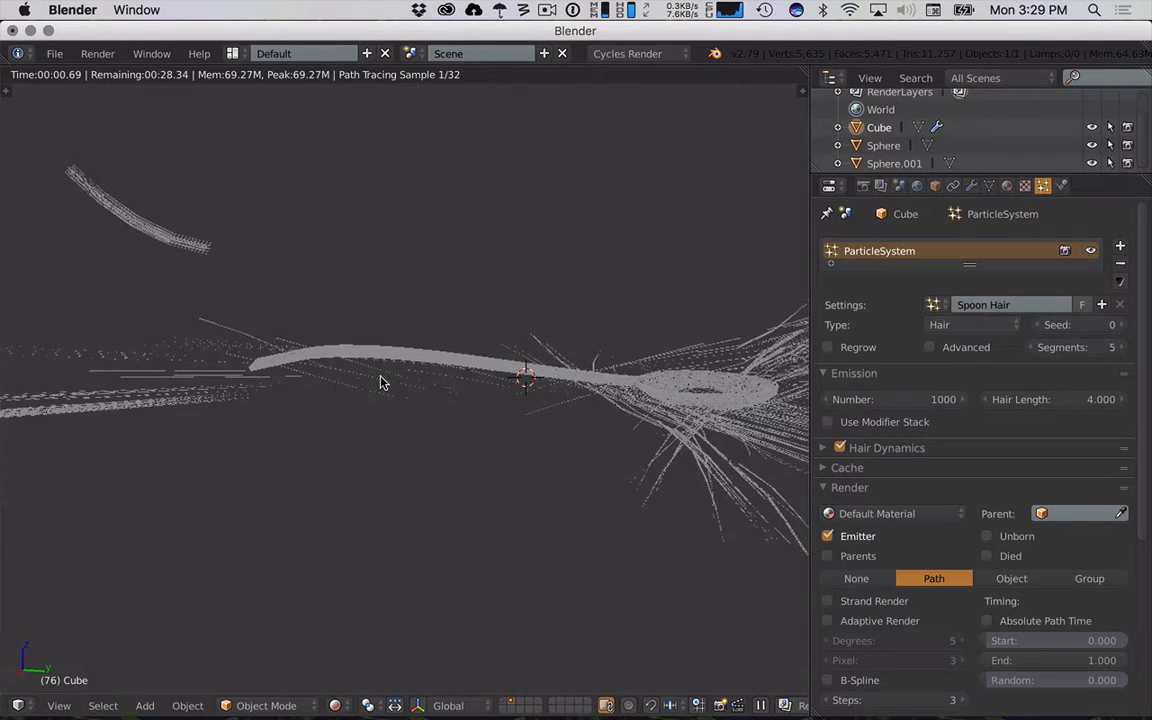
key(alt+a)
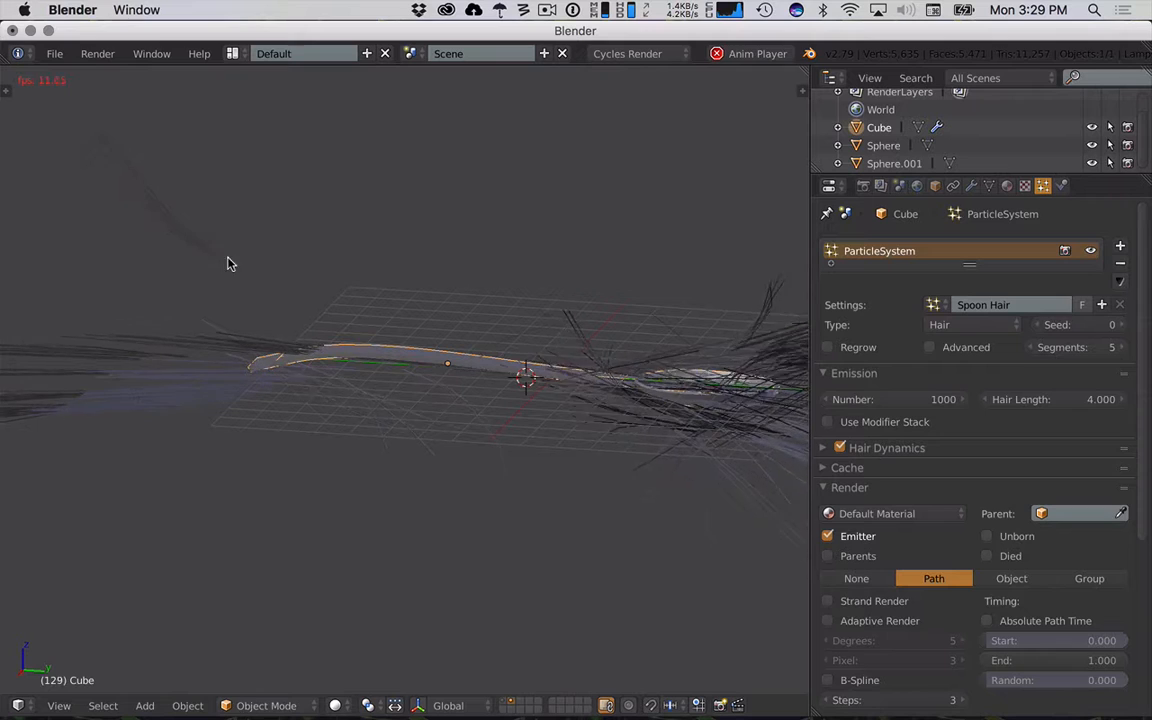
key(alt+a)
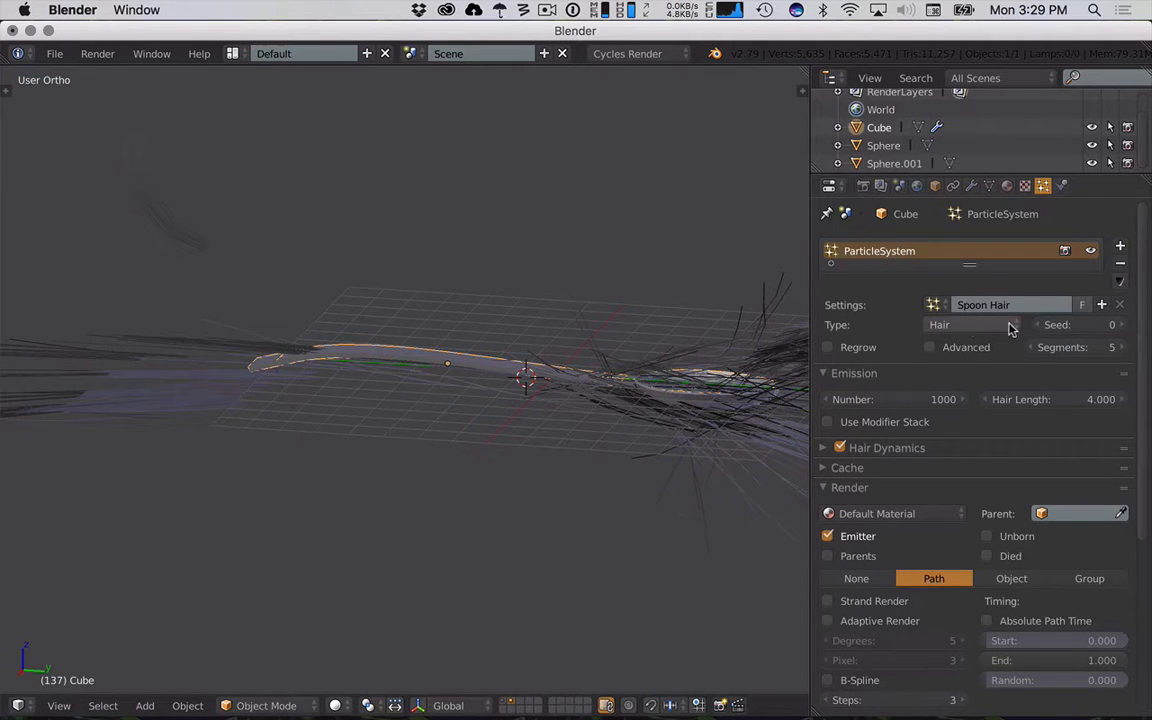
- Run Remove Doubles on the spoon's whole mesh in Edit Mode and return to Object Mode
key(Tab)
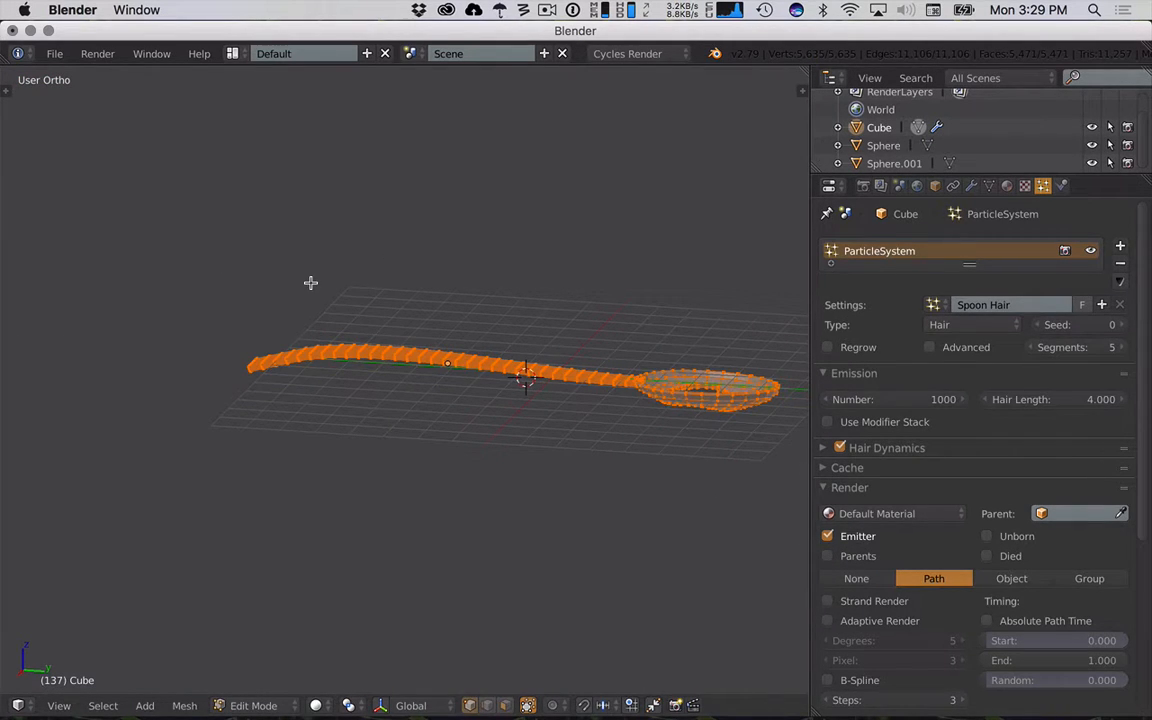
middle_drag(309, 281, 288, 293)
key(space)
text(rem)
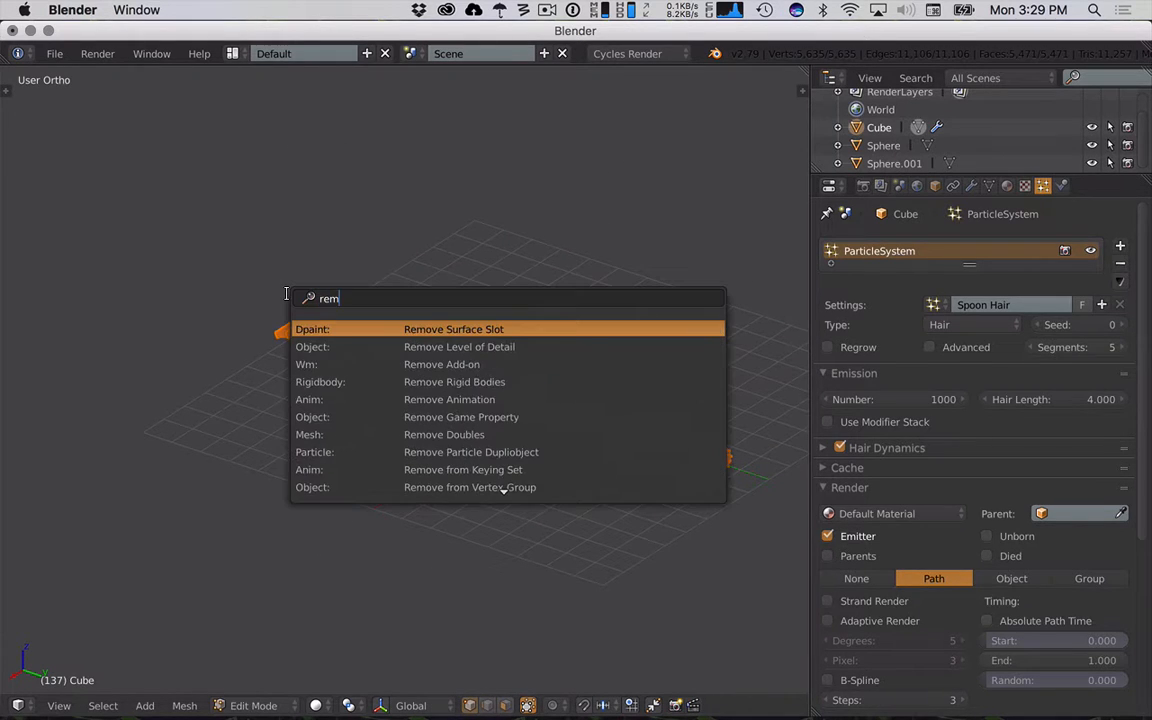
text(ove do)
key(Return)
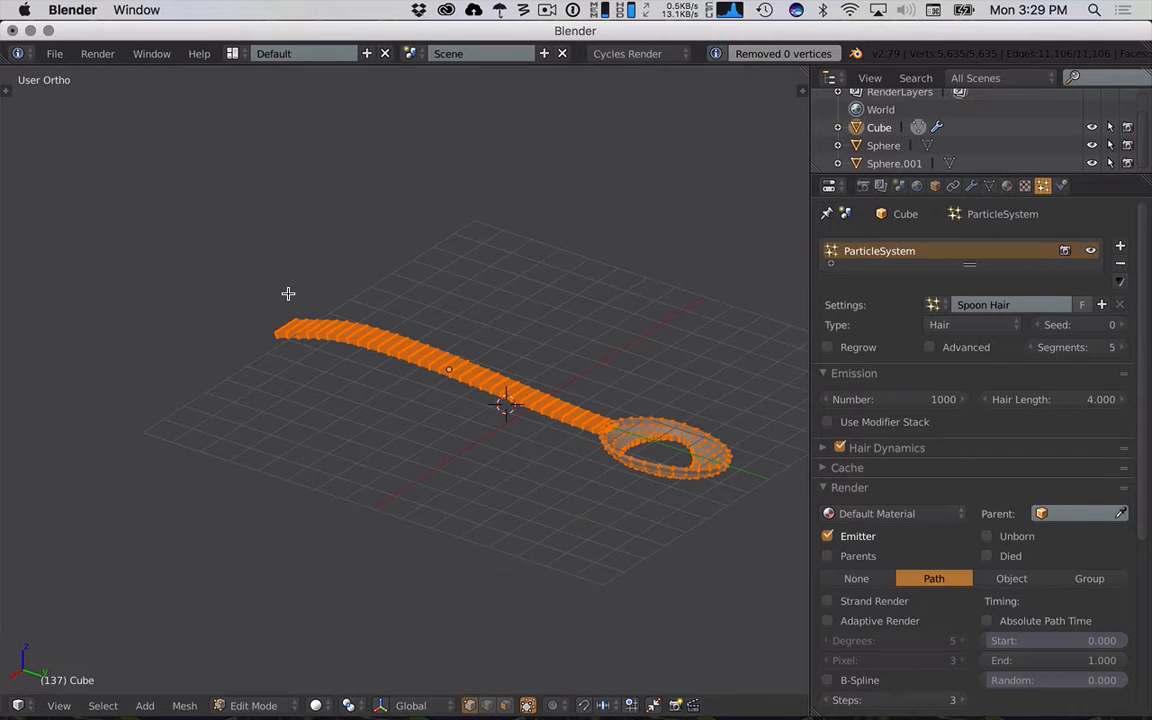
middle_drag(380, 283, 437, 178)
key(Tab)
- Play the hair animation again and examine the strands on the spoon from both sides
key(alt+a)
middle_drag(527, 278, 465, 319)
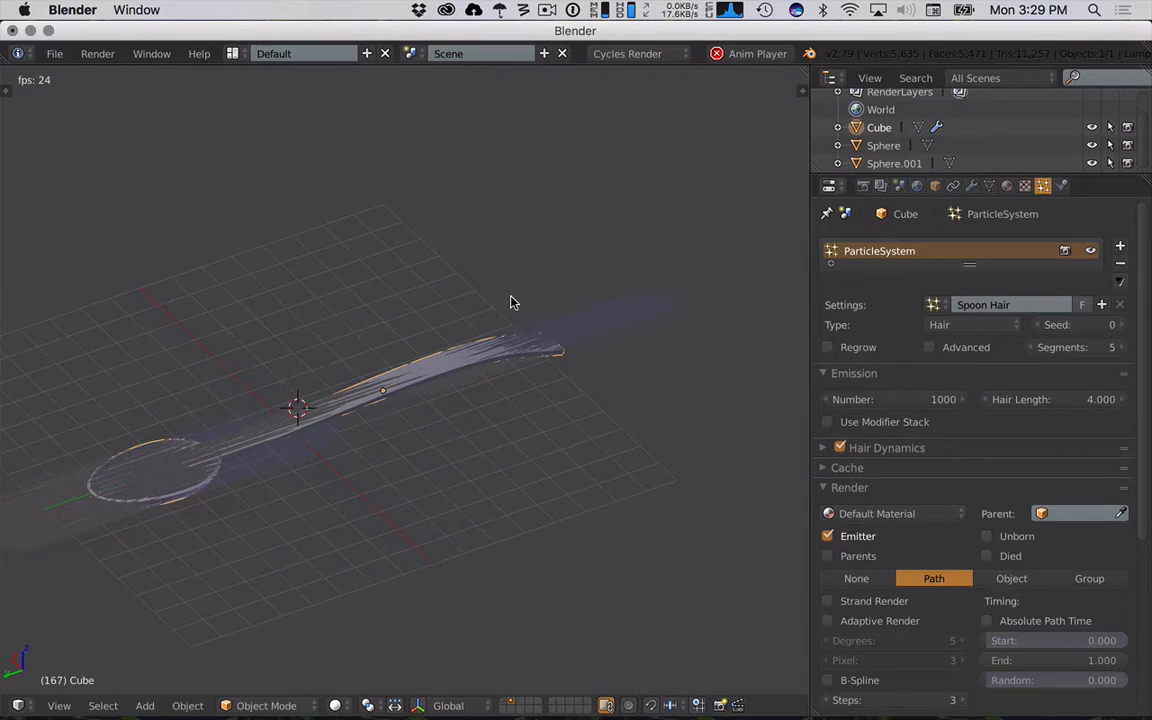
middle_drag(510, 302, 755, 309)
key(alt+a)
- Look through the hair particle system's Display, Textures, Force Field Settings and Field Weights options
scroll(1019, 464, down, 6)
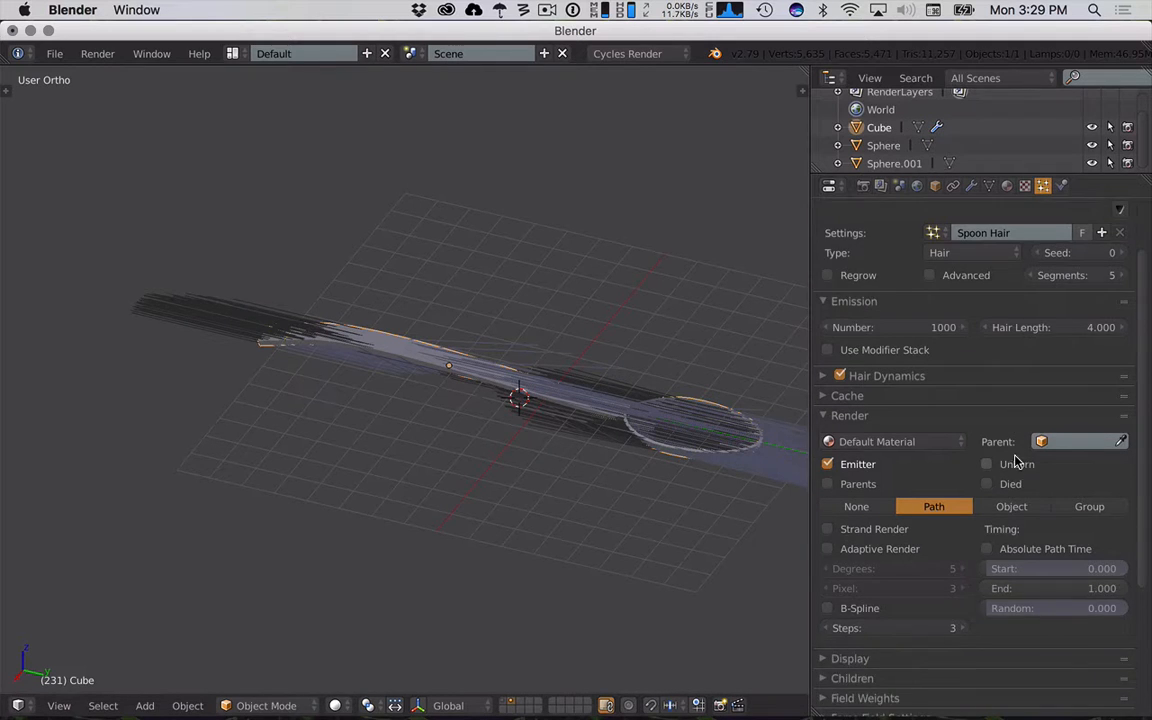
scroll(910, 480, down, 1)
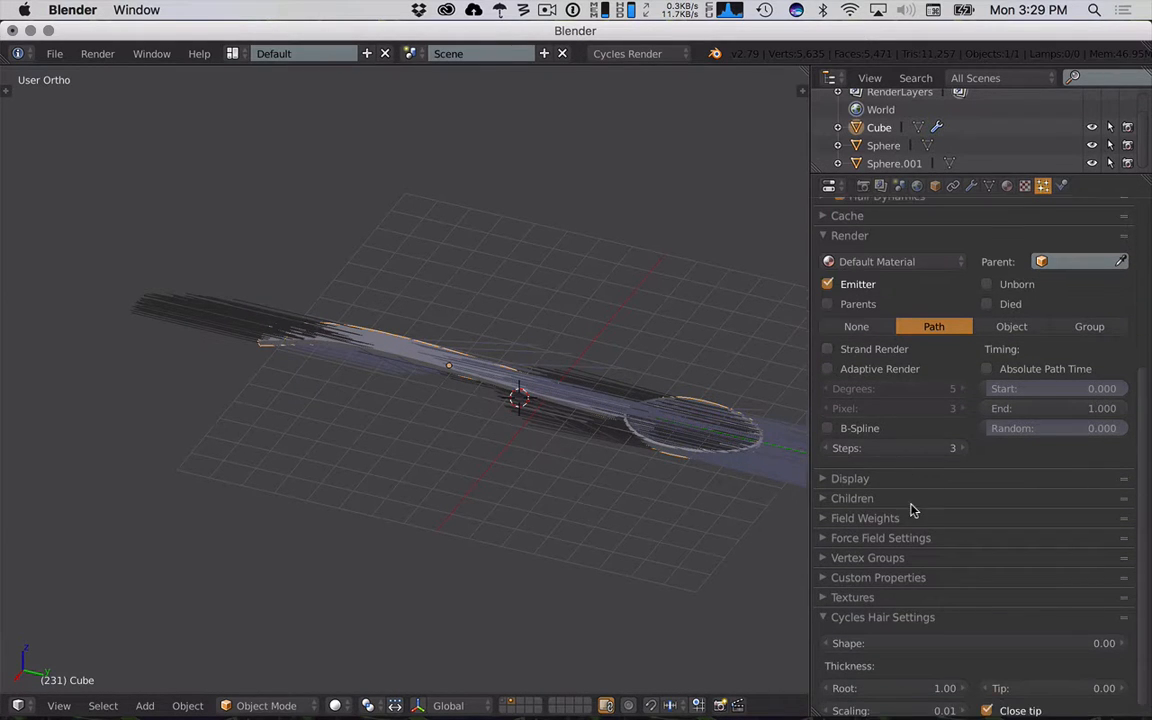
click(826, 474)
scroll(969, 584, down, 3)
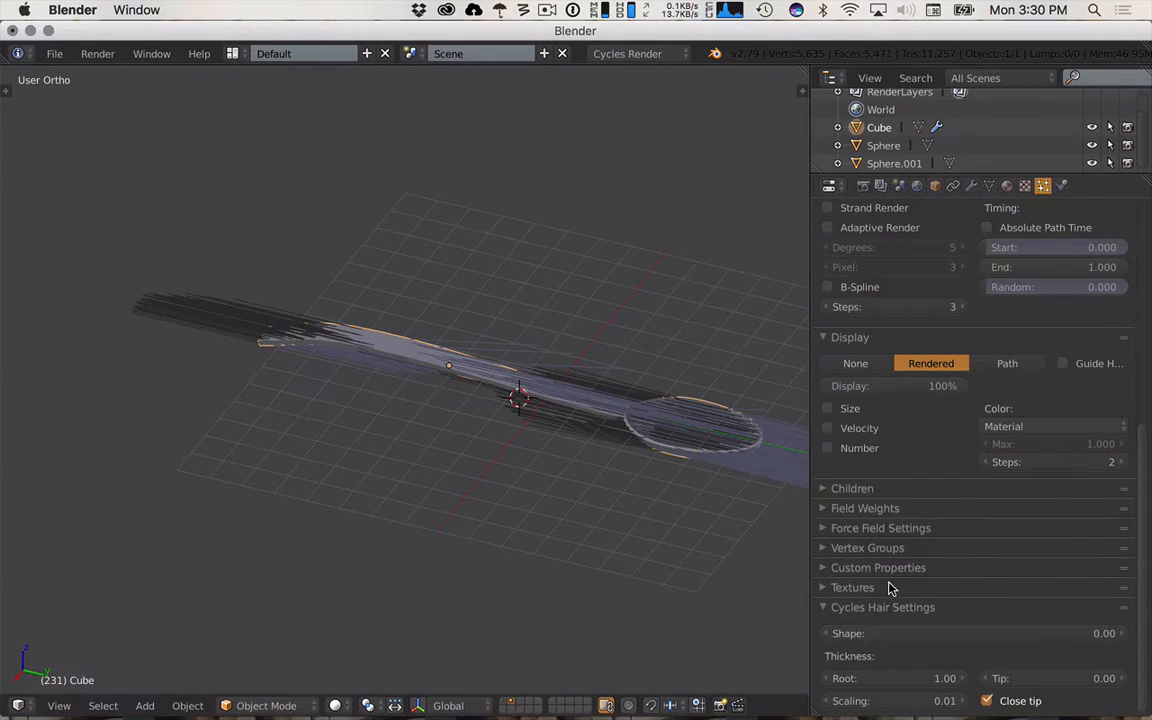
click(867, 590)
click(867, 590)
click(870, 529)
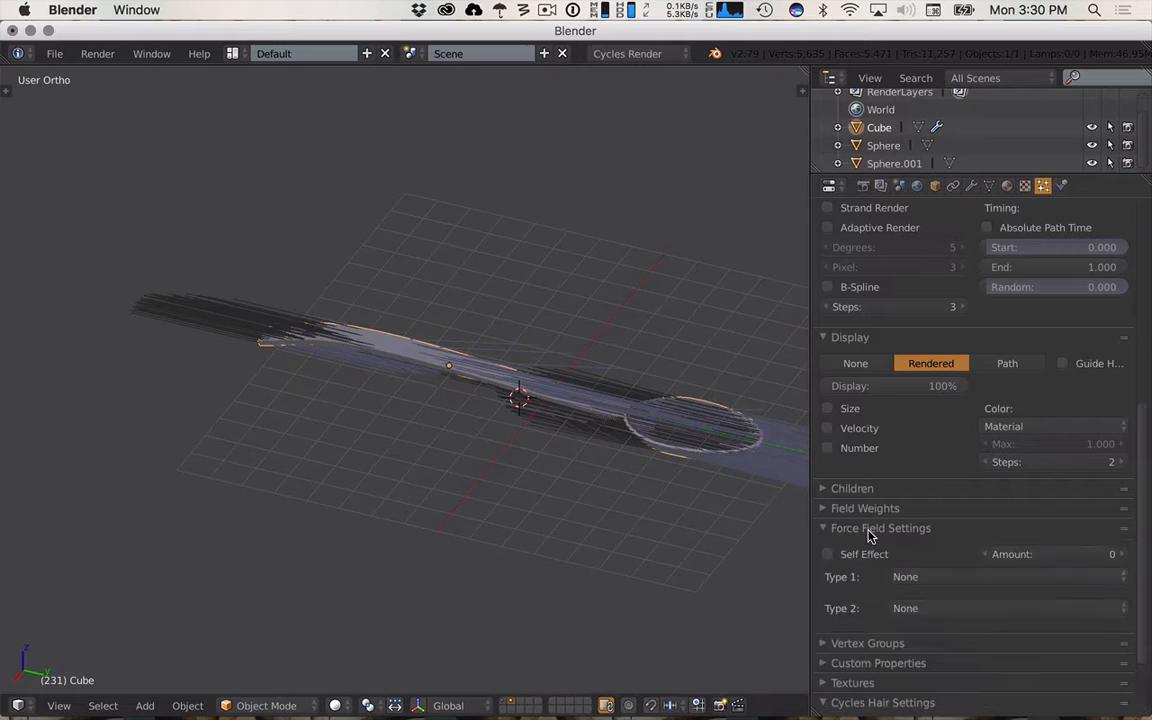
click(869, 530)
click(869, 508)
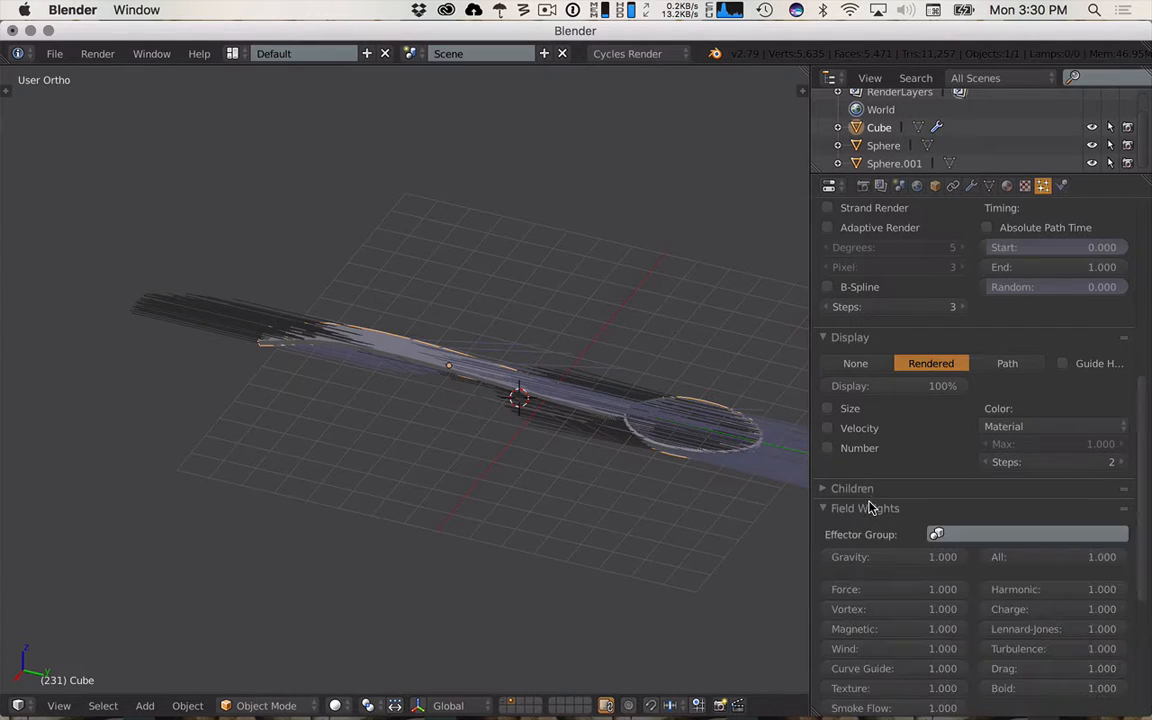
click(880, 510)
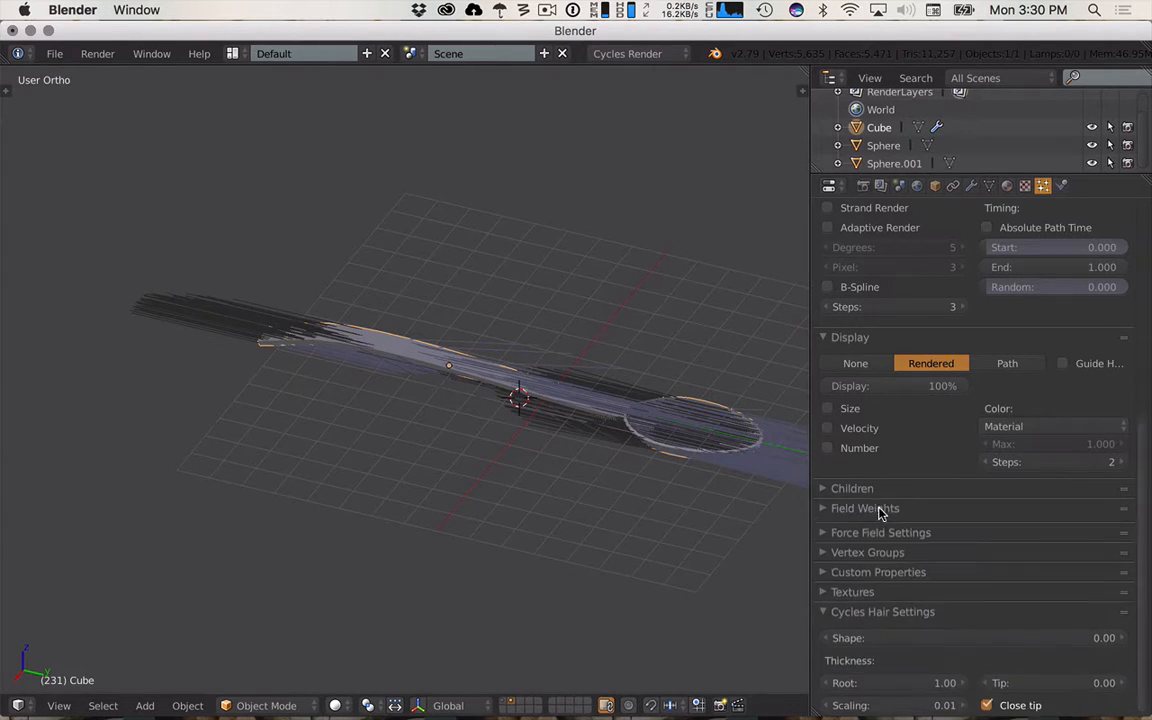
- Reselect all of the spoon's vertices in Edit Mode and repeat Remove Doubles
key(Tab)
key(a)
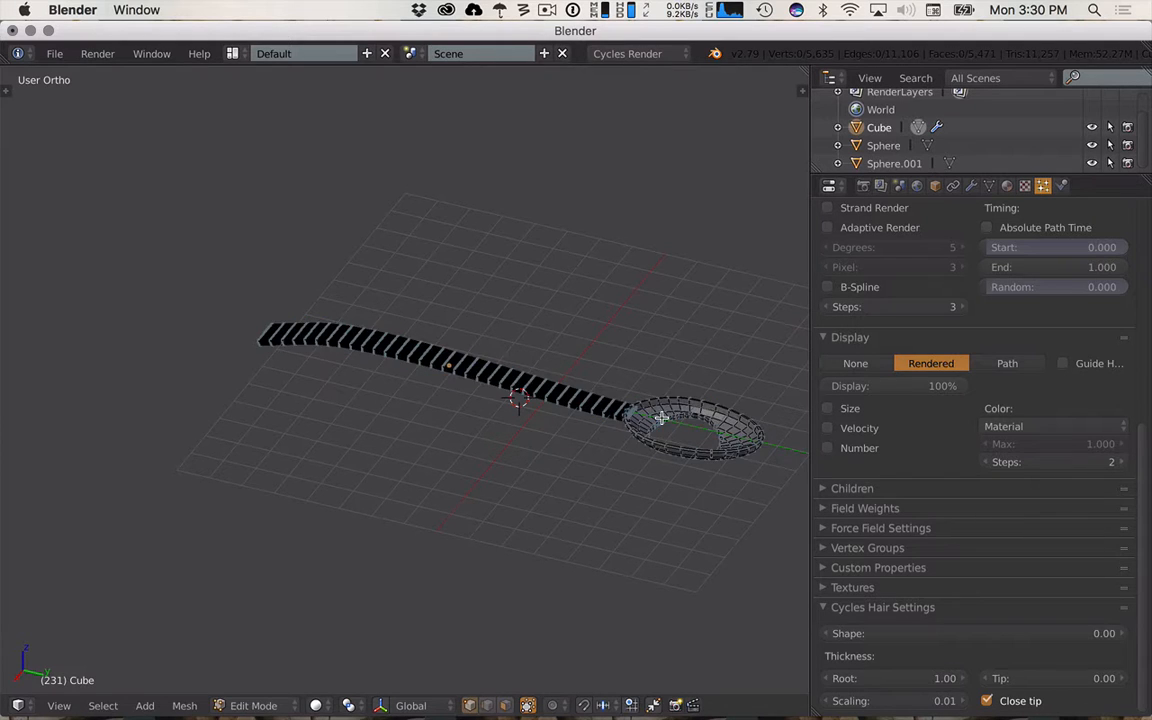
key(a)
key(space)
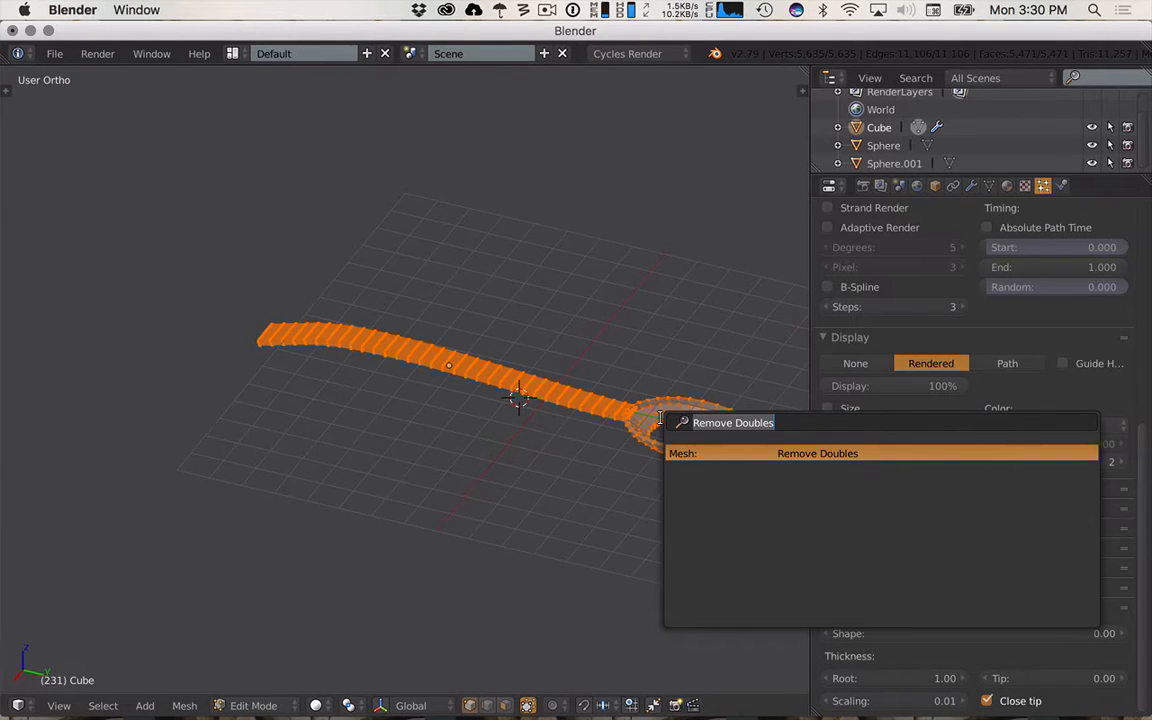
key(Return)
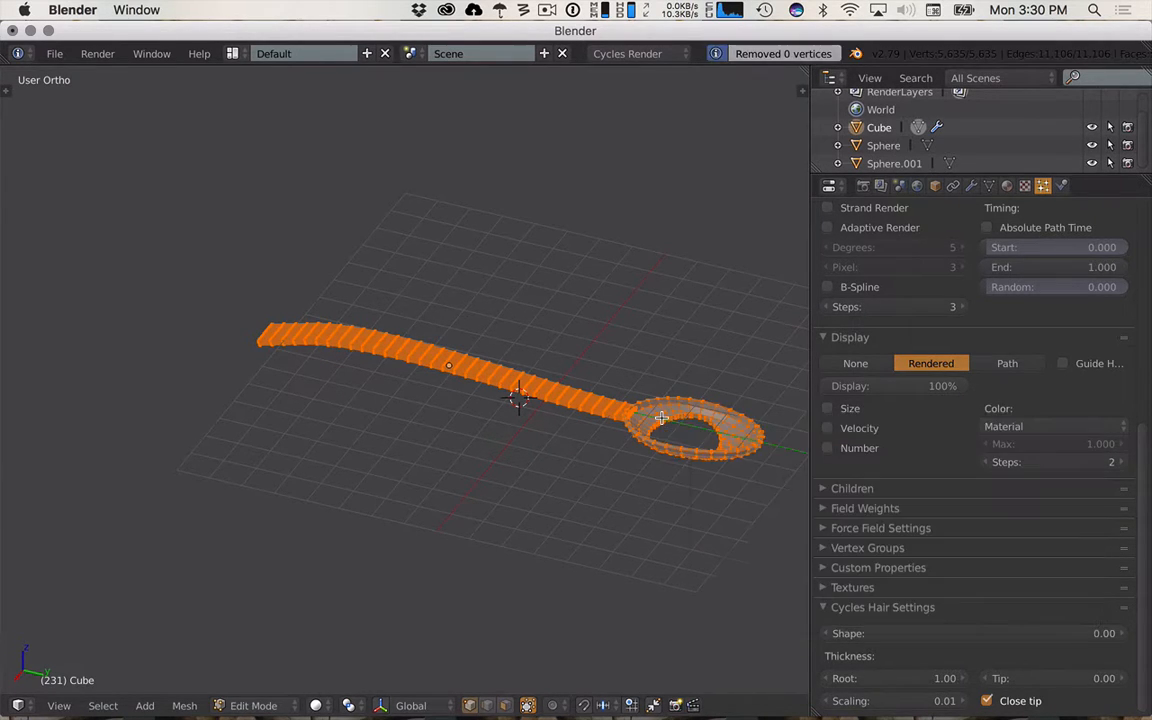
- Leave the spoon's Edit Mode and add an Ico Sphere with 2 subdivisions in Object Mode
key(Tab)
key(Tab)
key(shift+a)
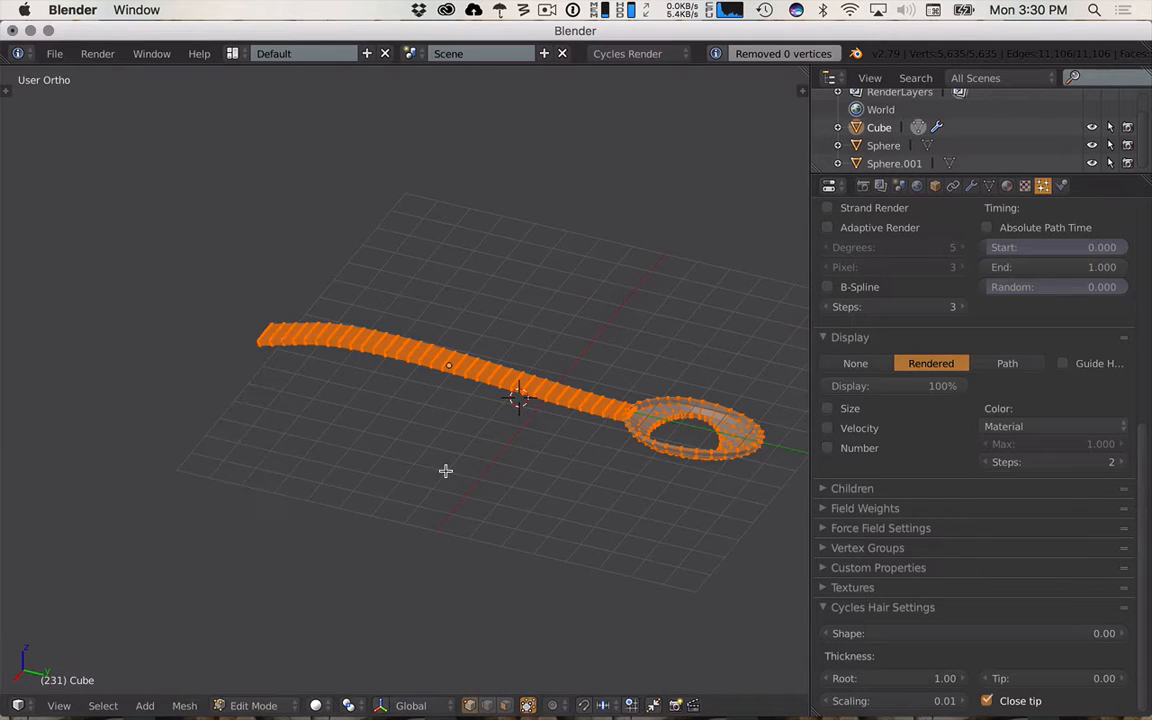
key(Tab)
key(shift+a)
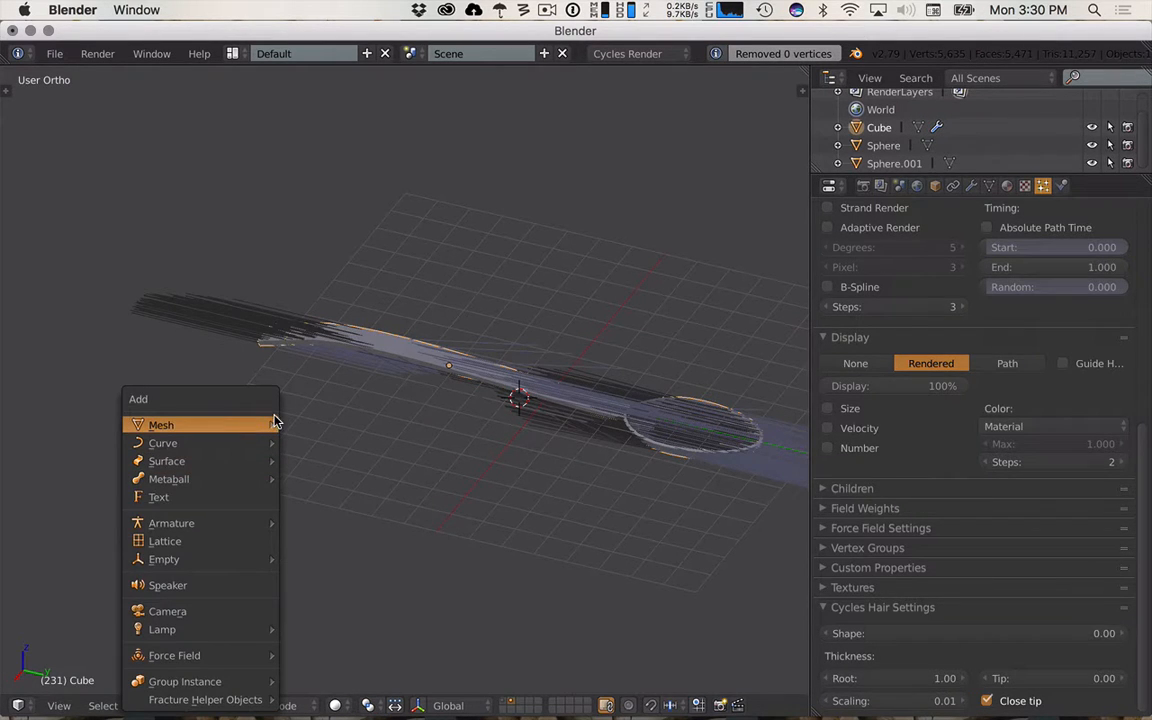
mouse_move(272, 424)
scroll(333, 130, up, 6)
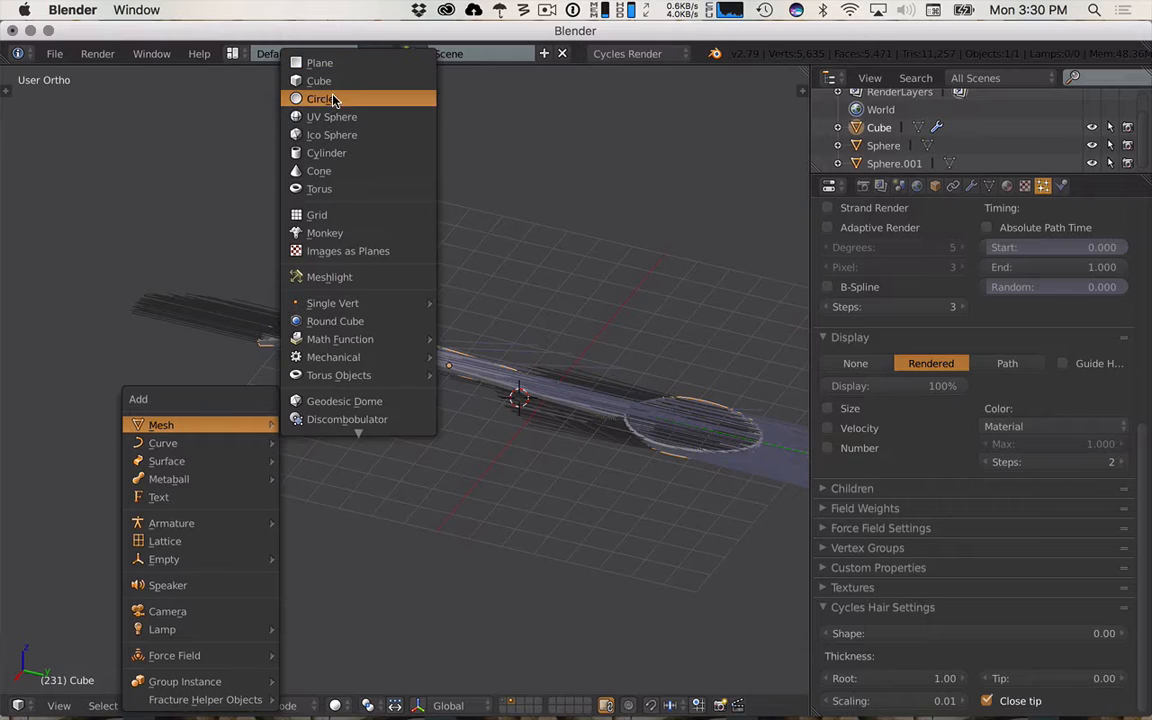
click(331, 135)
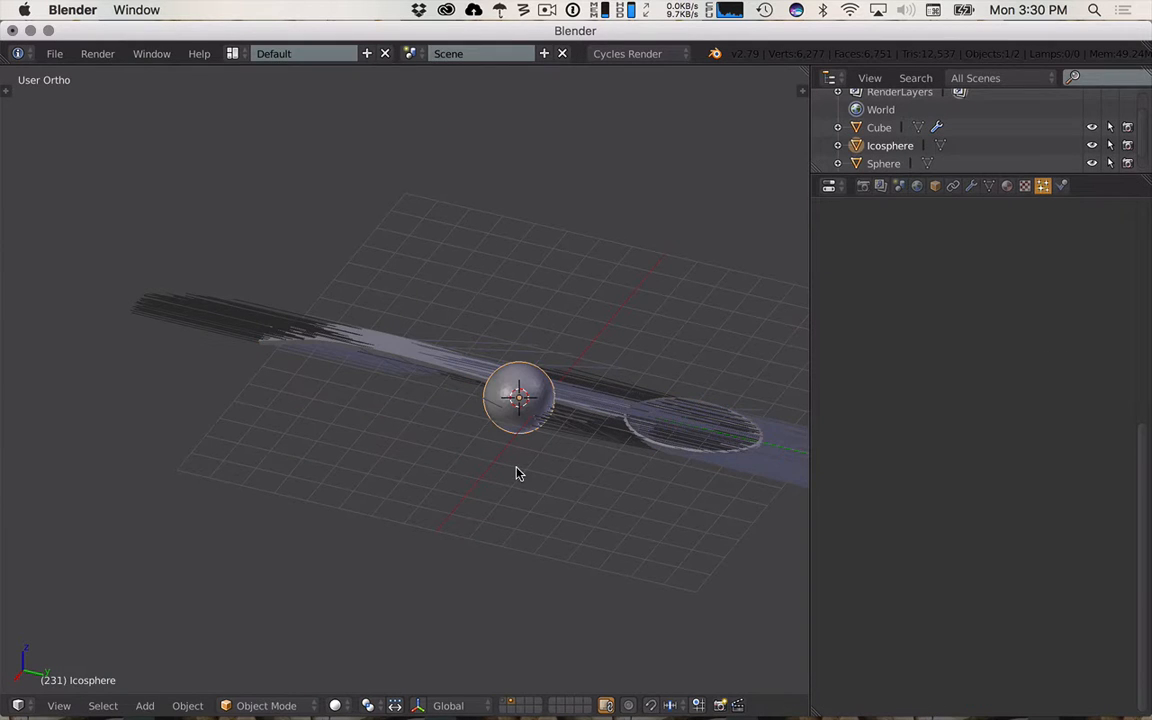
key(t)
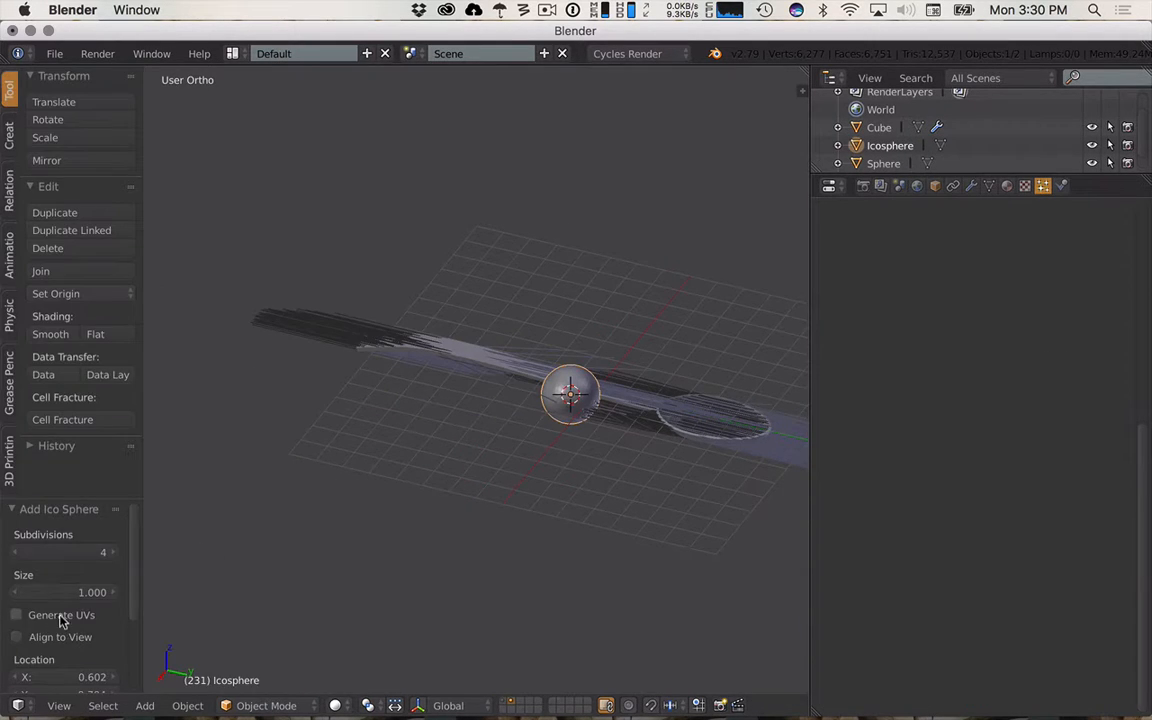
drag(87, 555, 77, 550)
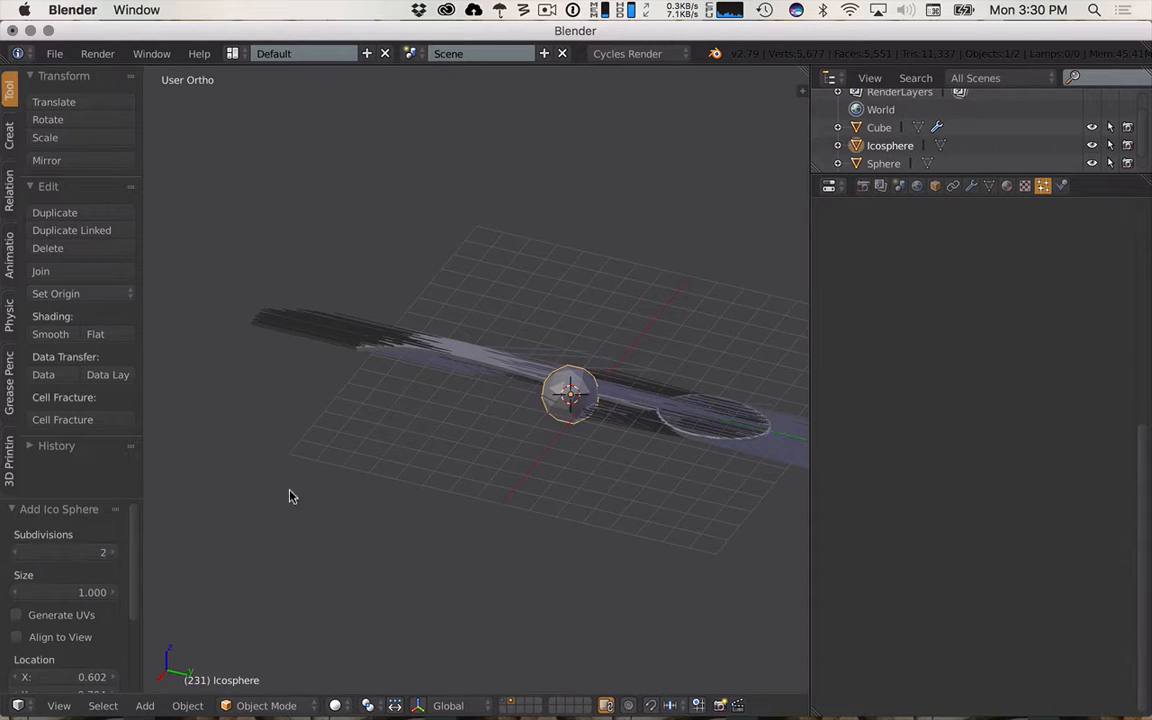
- Move the icosphere about 8.7 units along the global X axis, away from the spoon
key(g)
key(x)
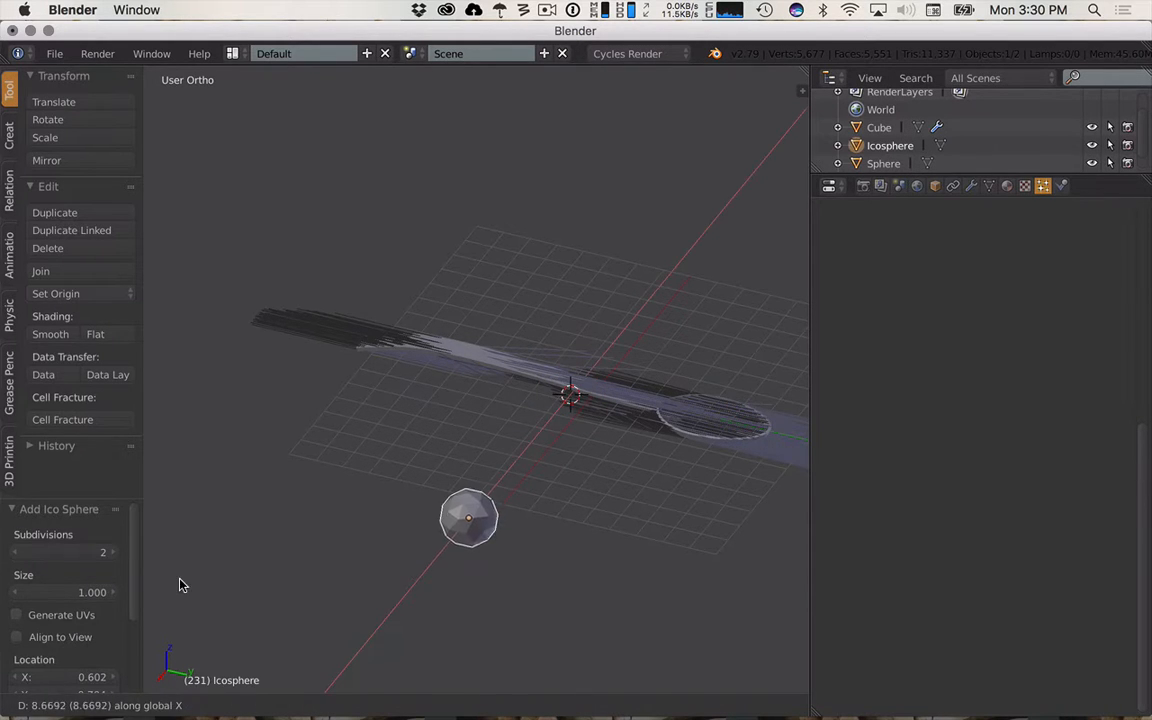
click(180, 584)
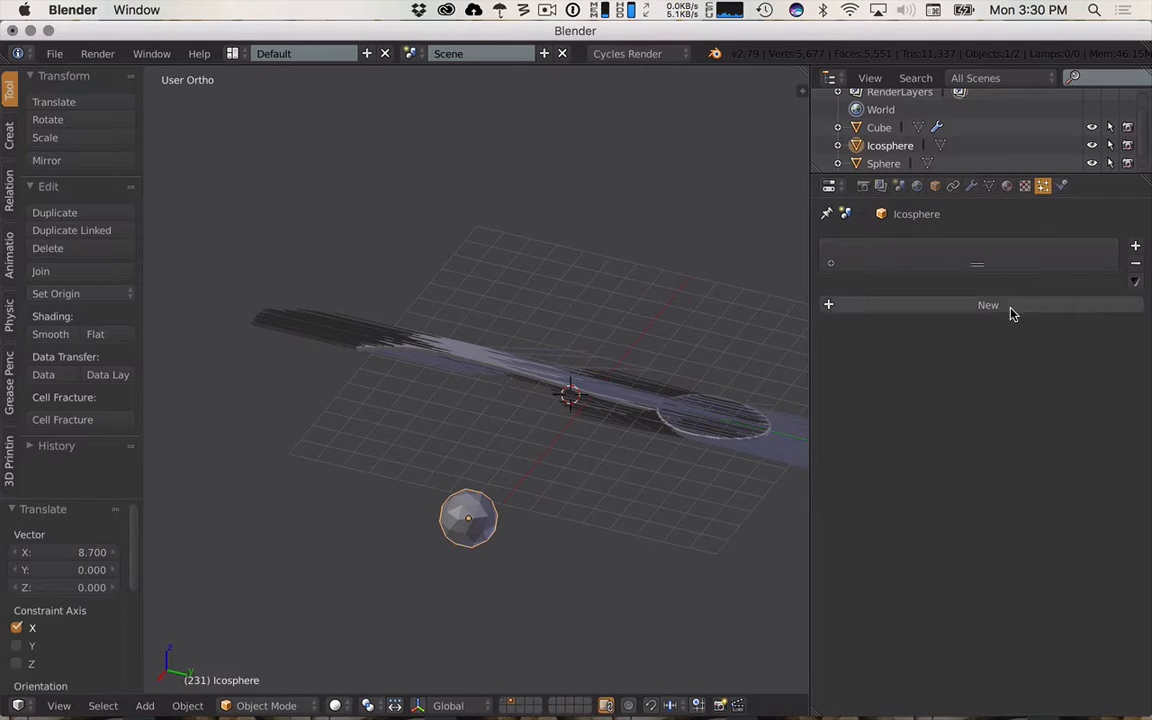
- Give the icosphere a new particle system of type Hair and enable Hair Dynamics for it
click(1010, 305)
click(977, 322)
click(967, 289)
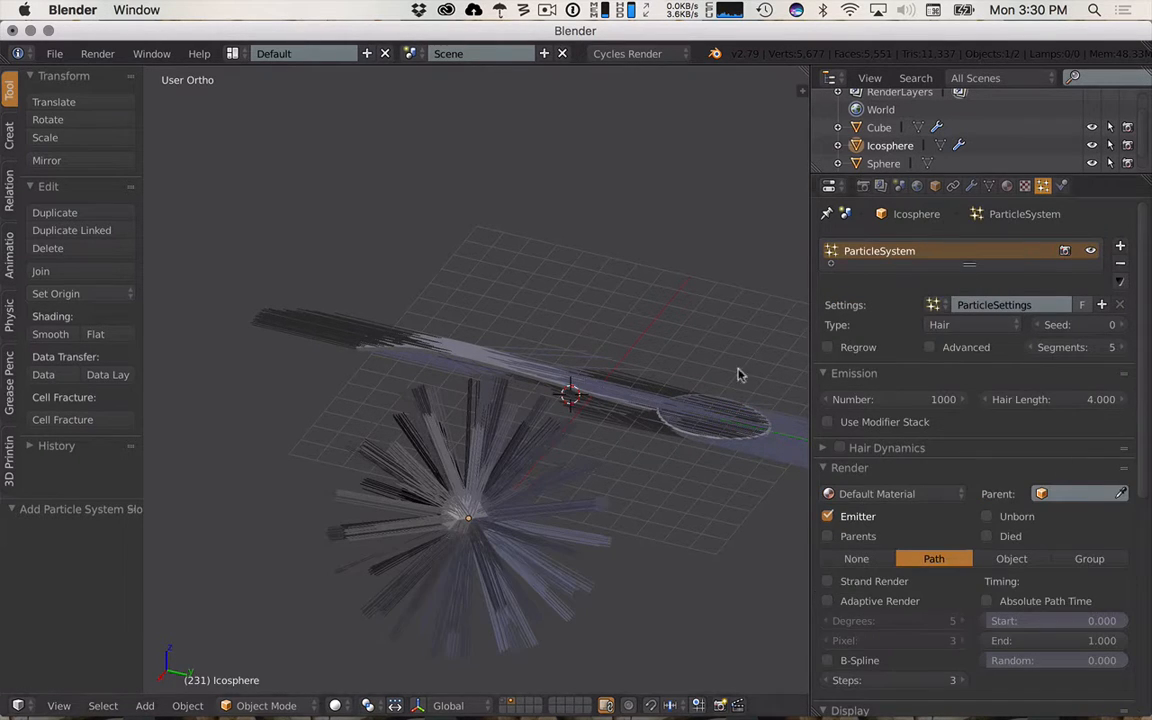
key(alt+a)
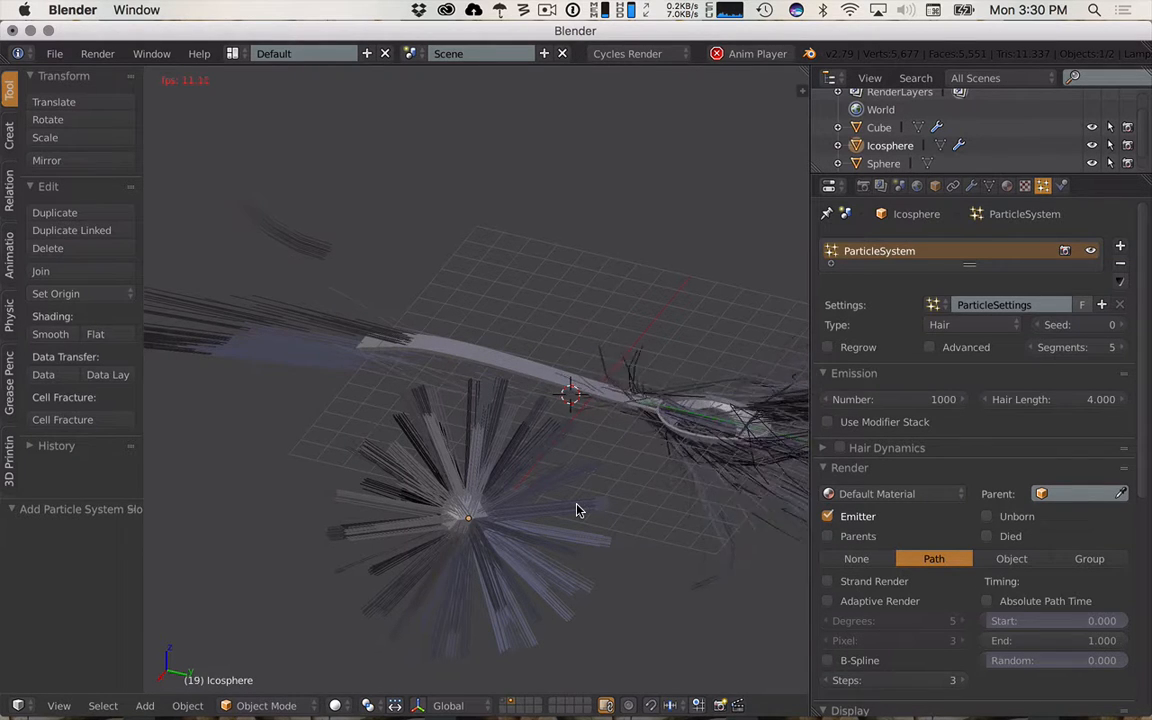
key(alt+a)
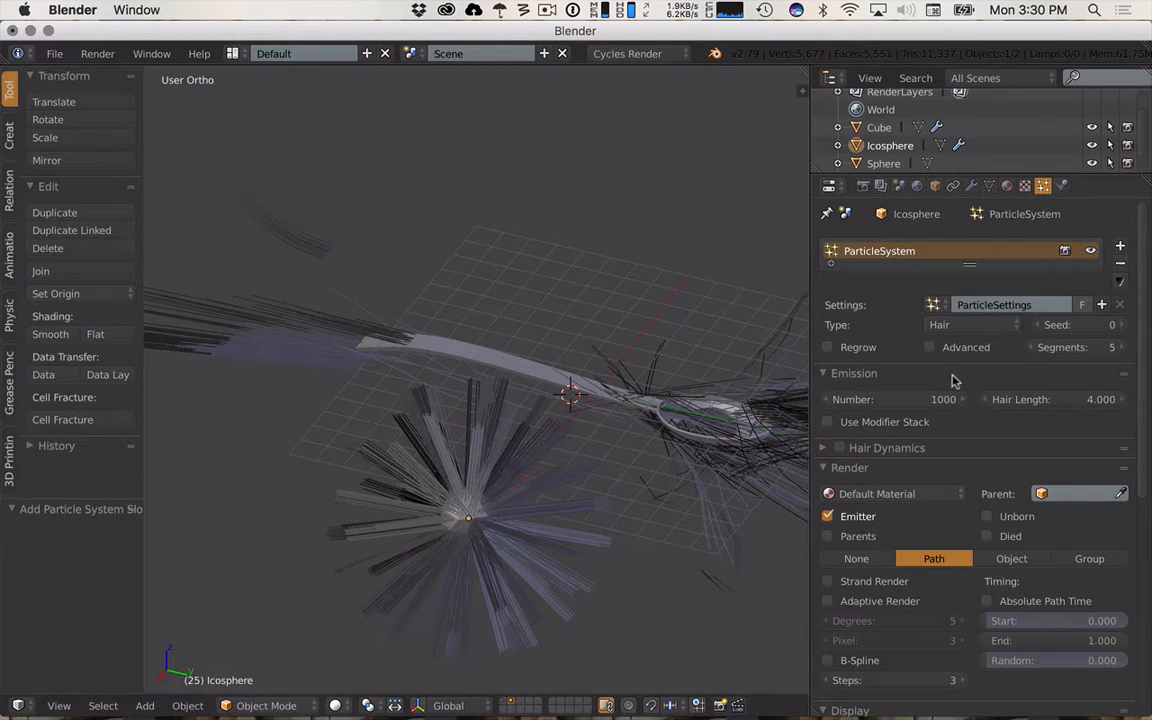
click(841, 448)
click(824, 450)
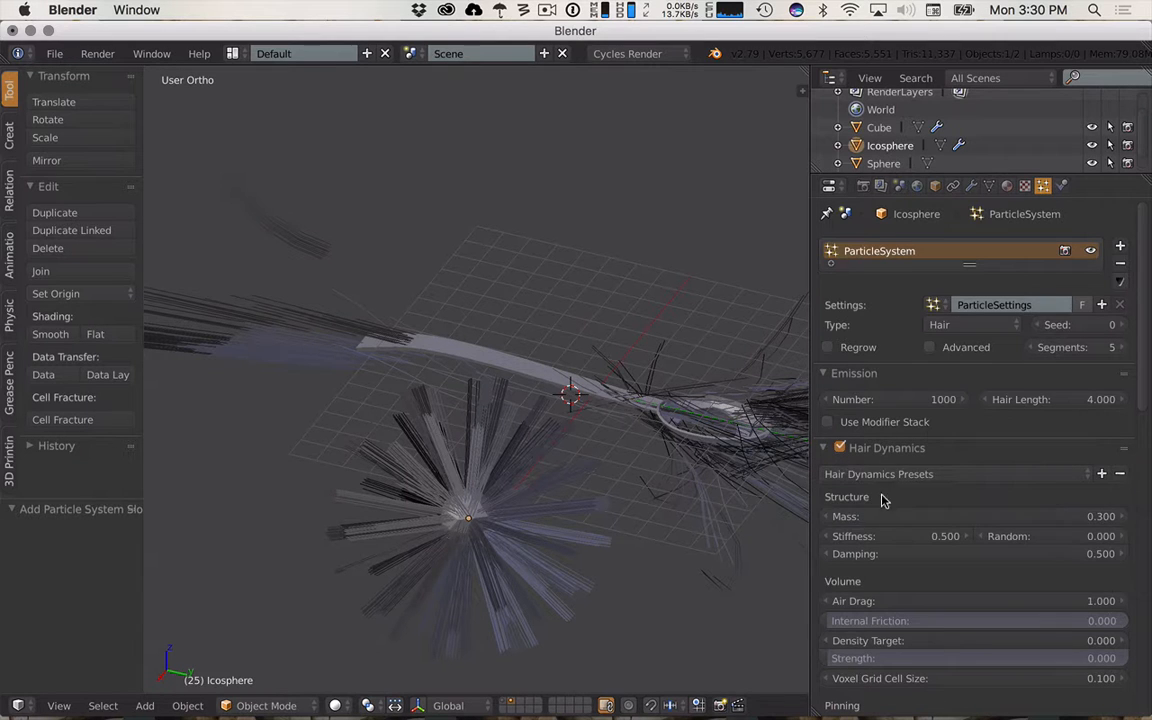
- Look through the icosphere's hair particle settings, from Hair Dynamics and Render down to Display and Field Weights
click(910, 483)
scroll(895, 580, down, 1)
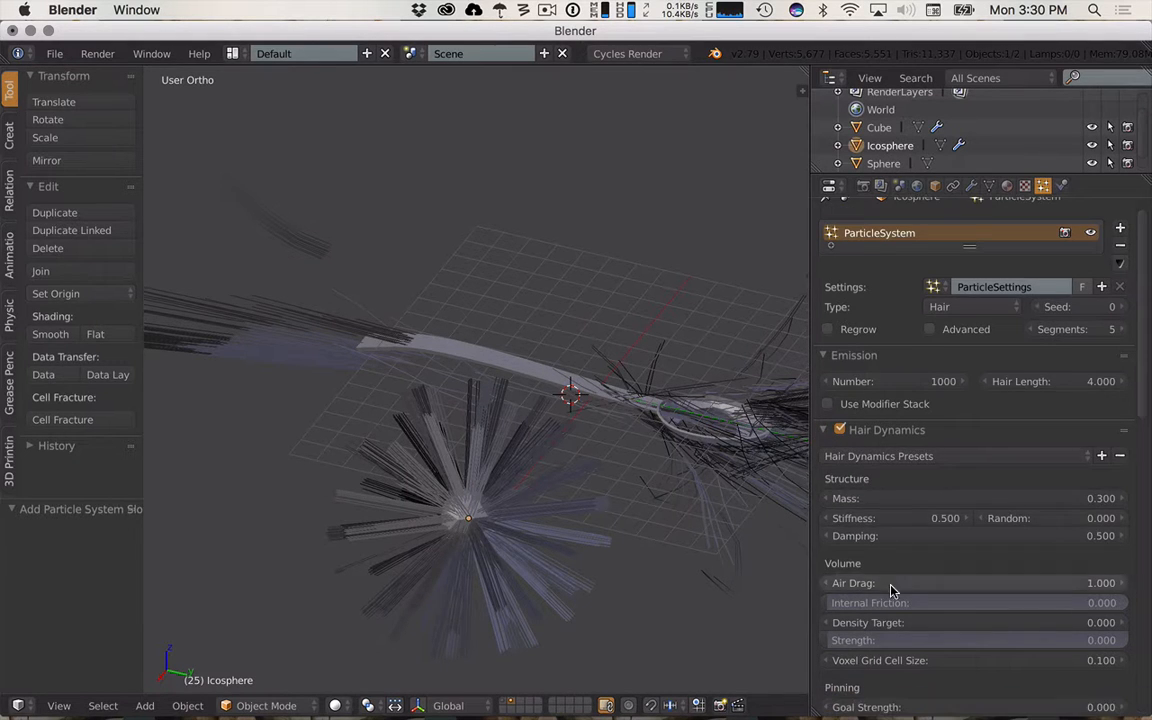
scroll(905, 560, down, 3)
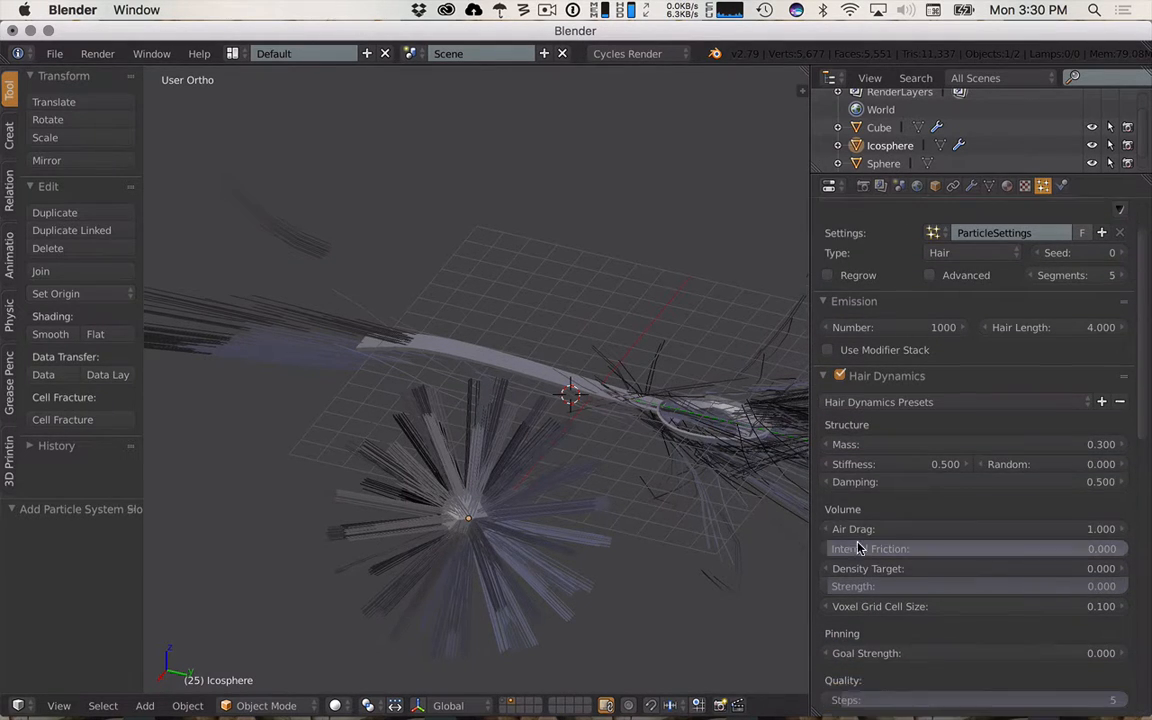
scroll(900, 595, down, 20)
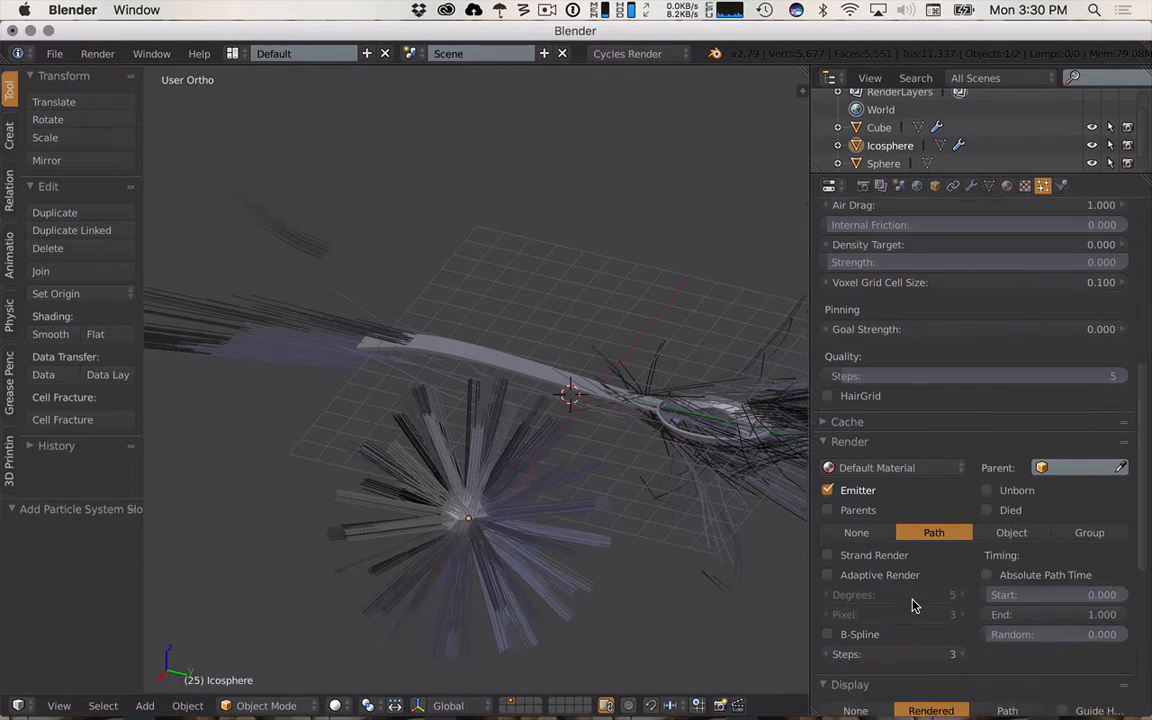
scroll(912, 600, down, 5)
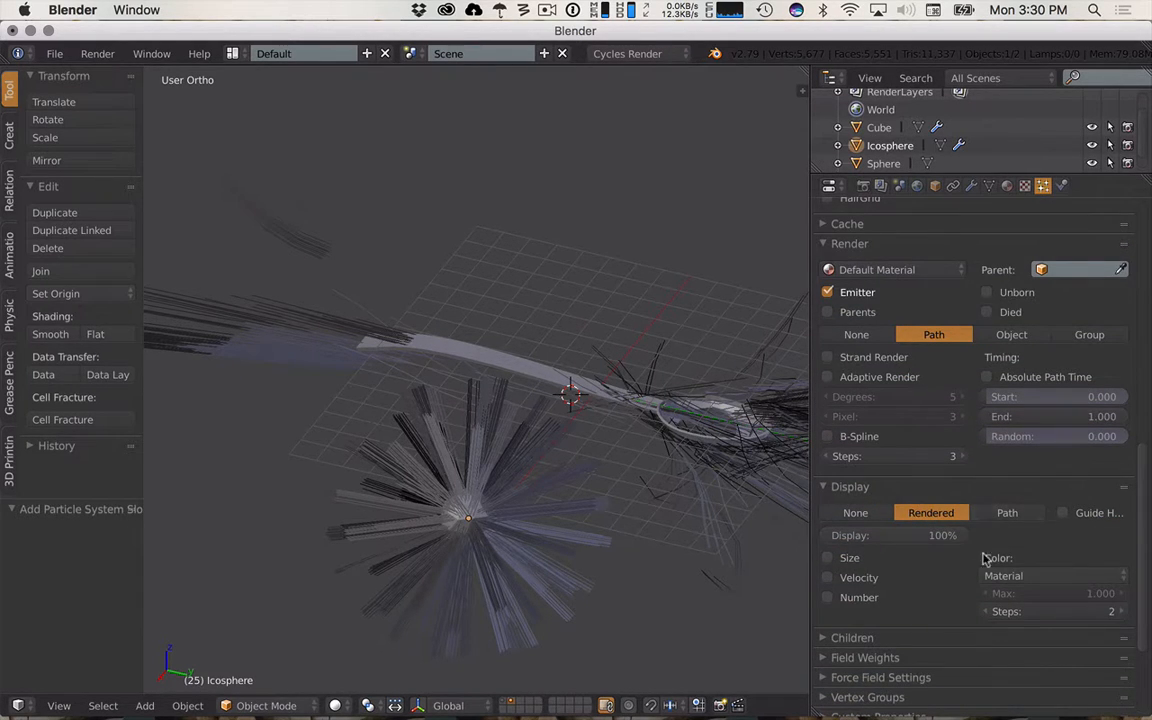
scroll(860, 612, down, 8)
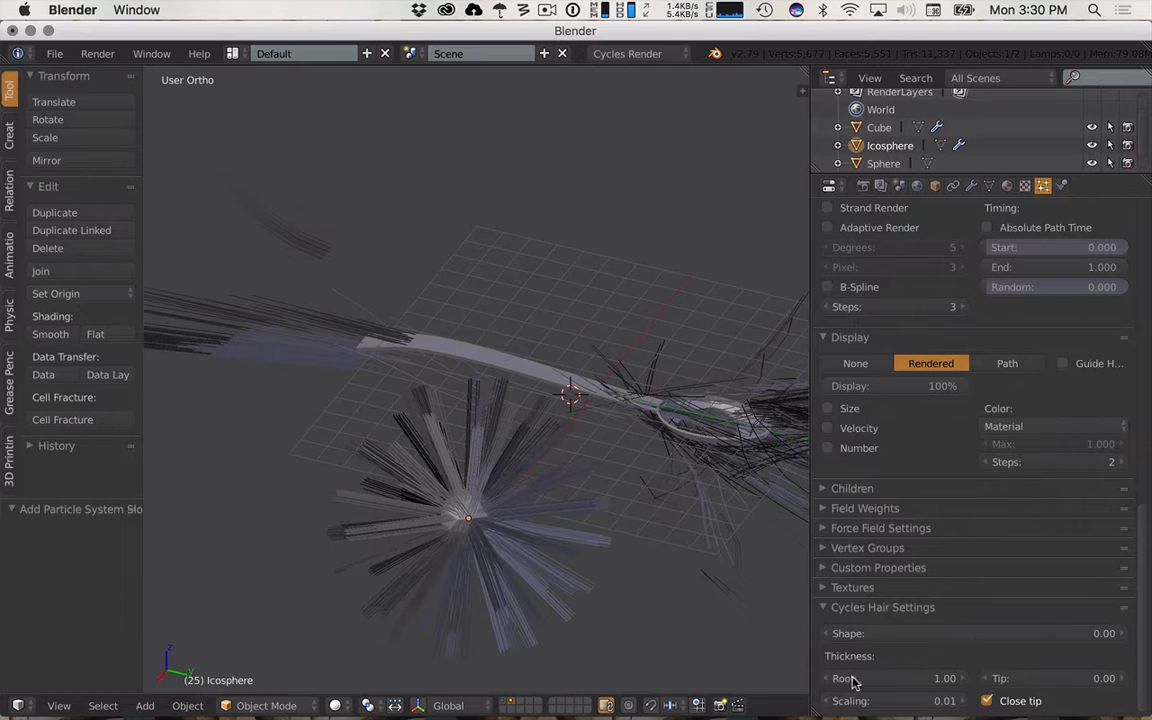
click(864, 508)
scroll(950, 572, down, 10)
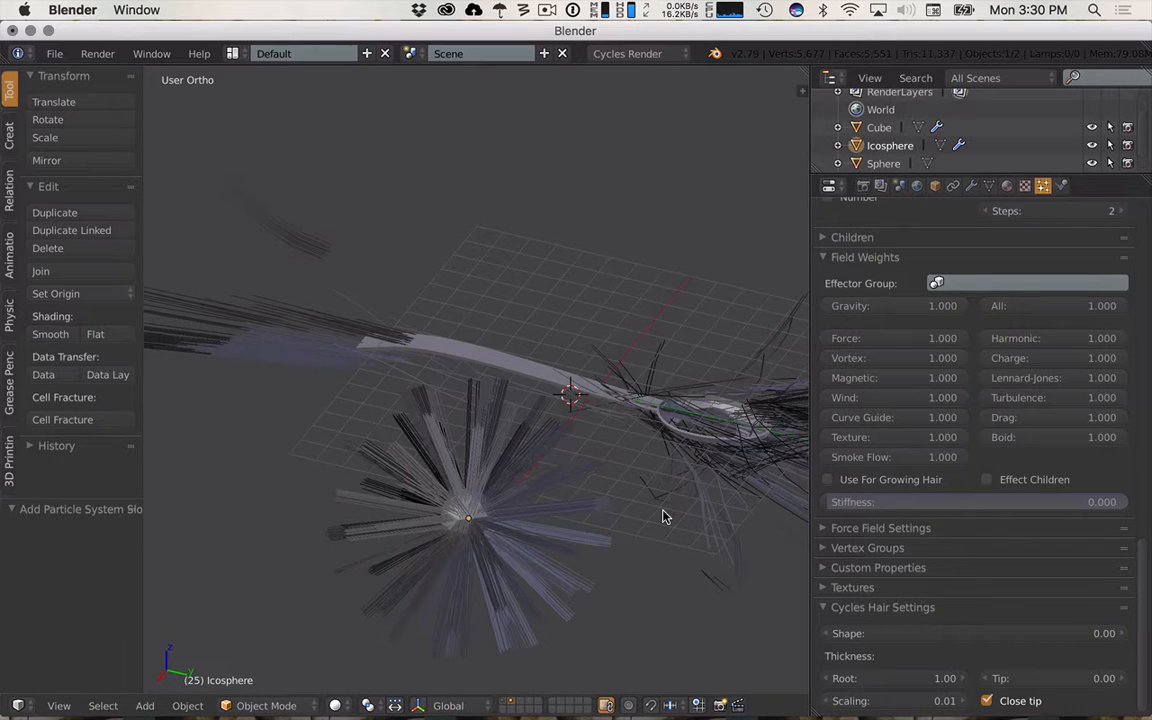
- Split the 3D view horizontally and turn the lower area into a Timeline
key(alt+a)
key(alt+a)
drag(801, 88, 153, 681)
click(17, 710)
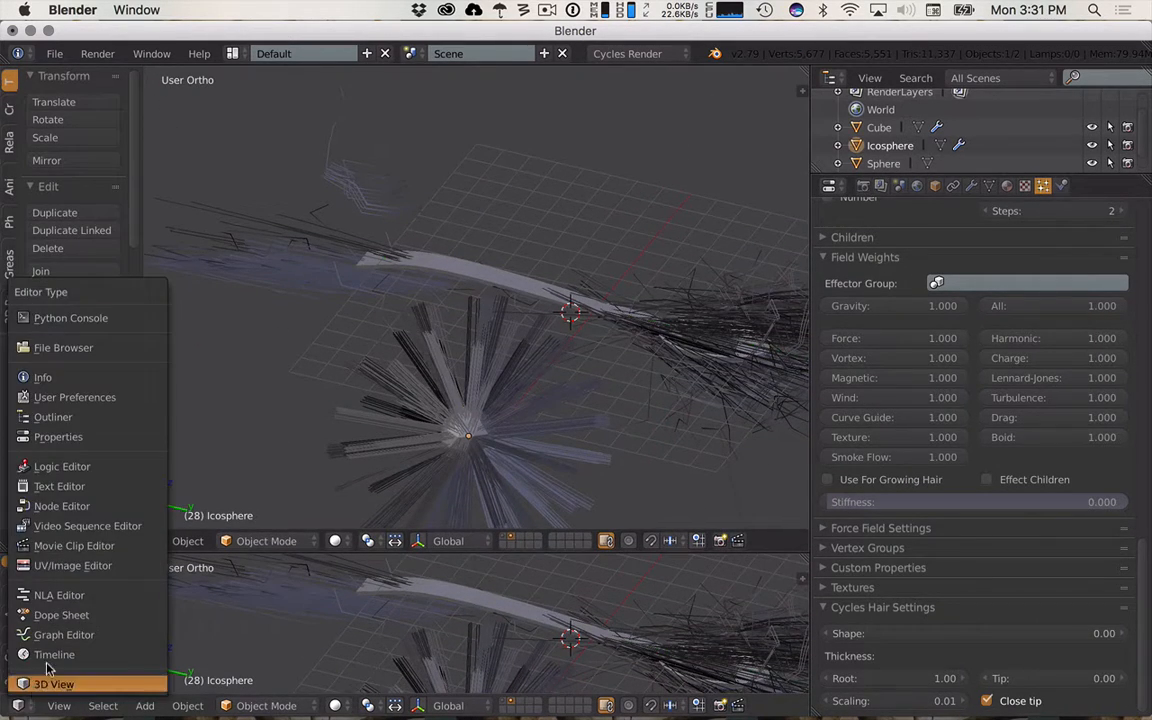
click(45, 645)
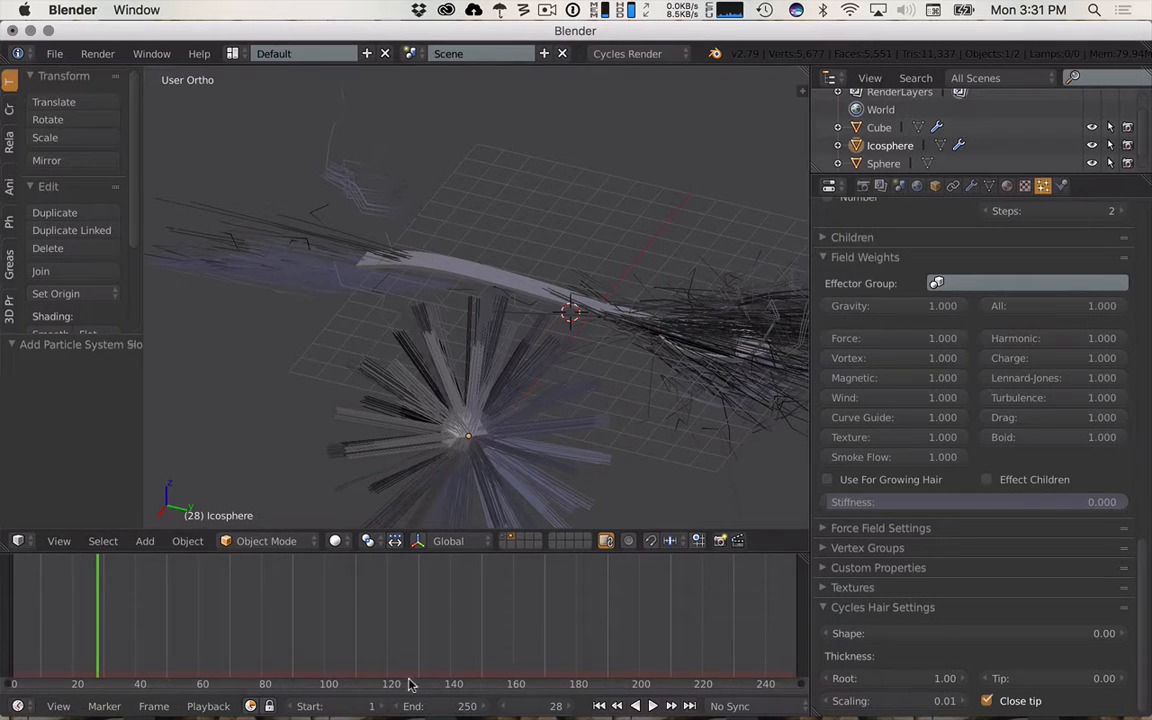
- Play the hair simulation again from the first frame and compare the icosphere's and spoon's strands in rendered and solid shading
key(alt+a)
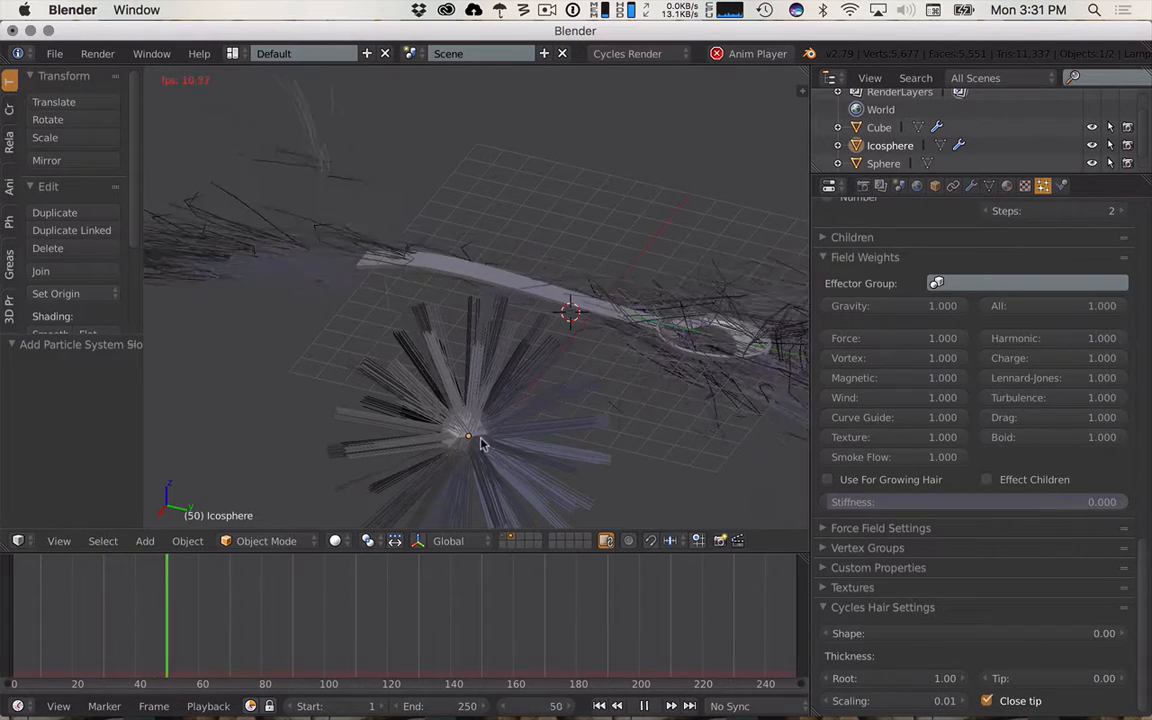
key(alt+a)
key(shift+z)
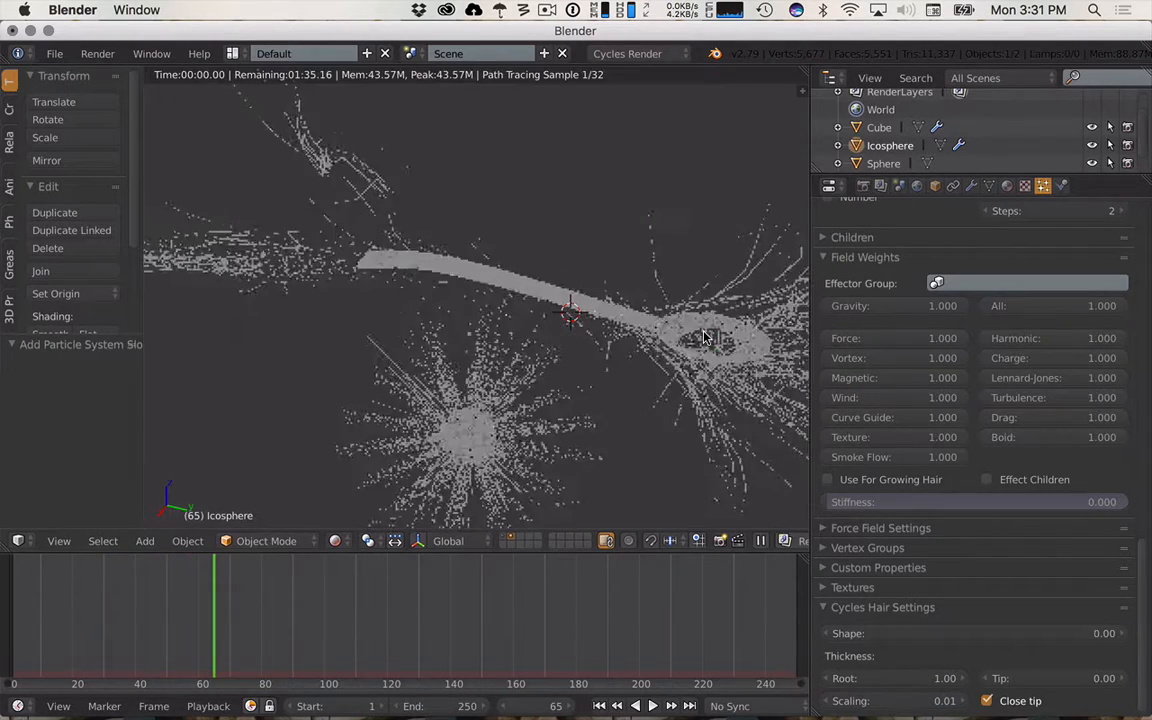
key(shift+Left)
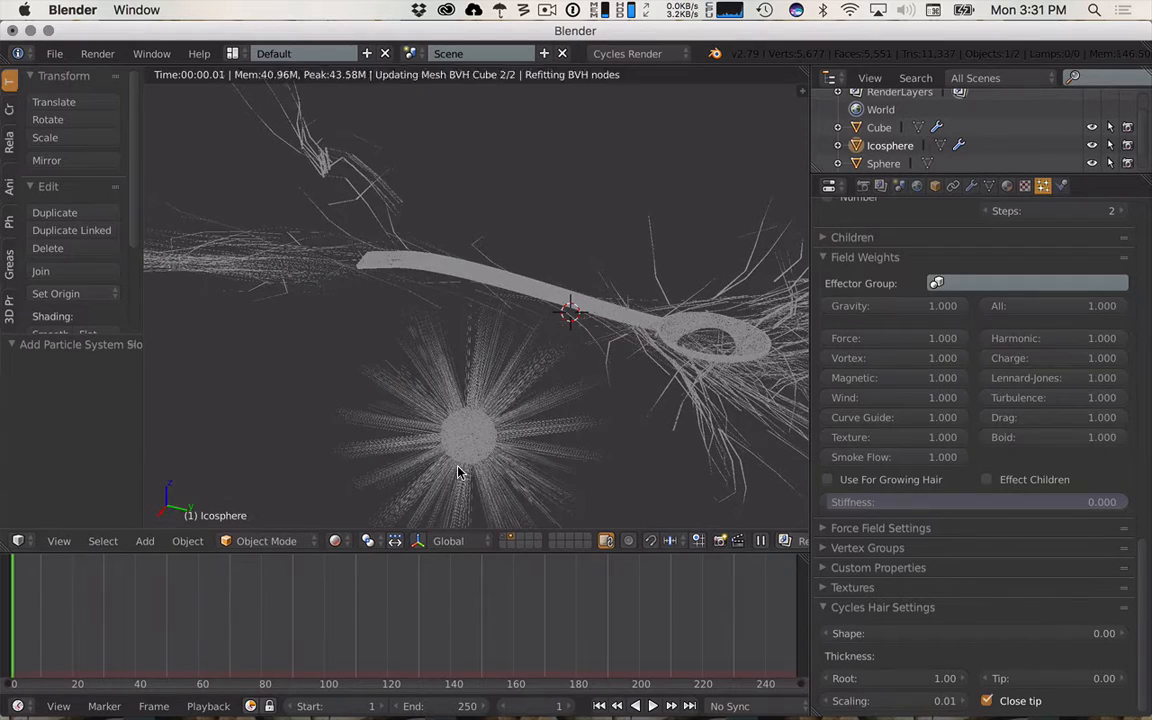
key(alt+a)
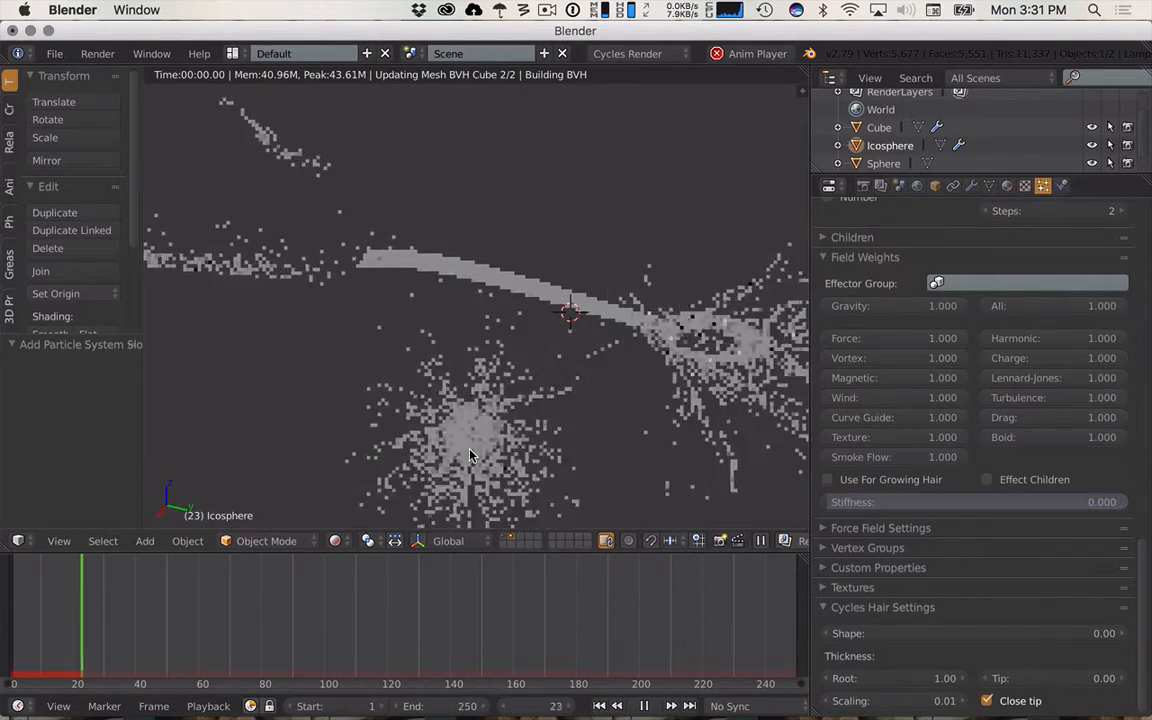
key(shift+z)
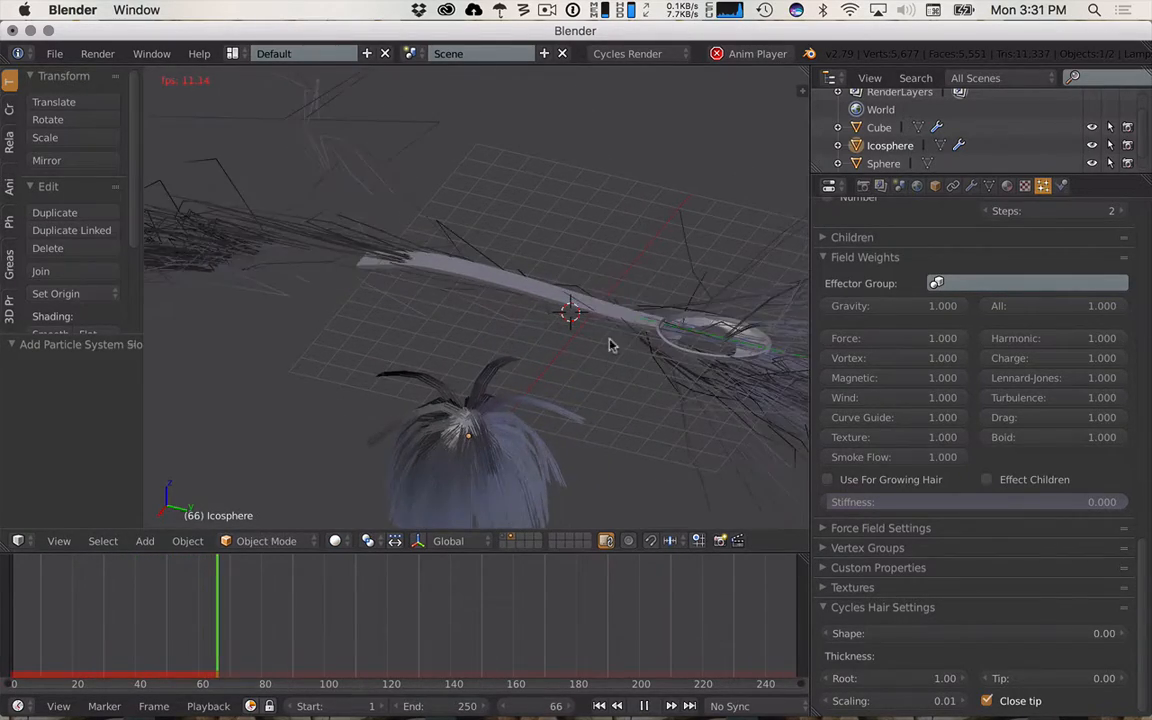
scroll(520, 365, down, 5)
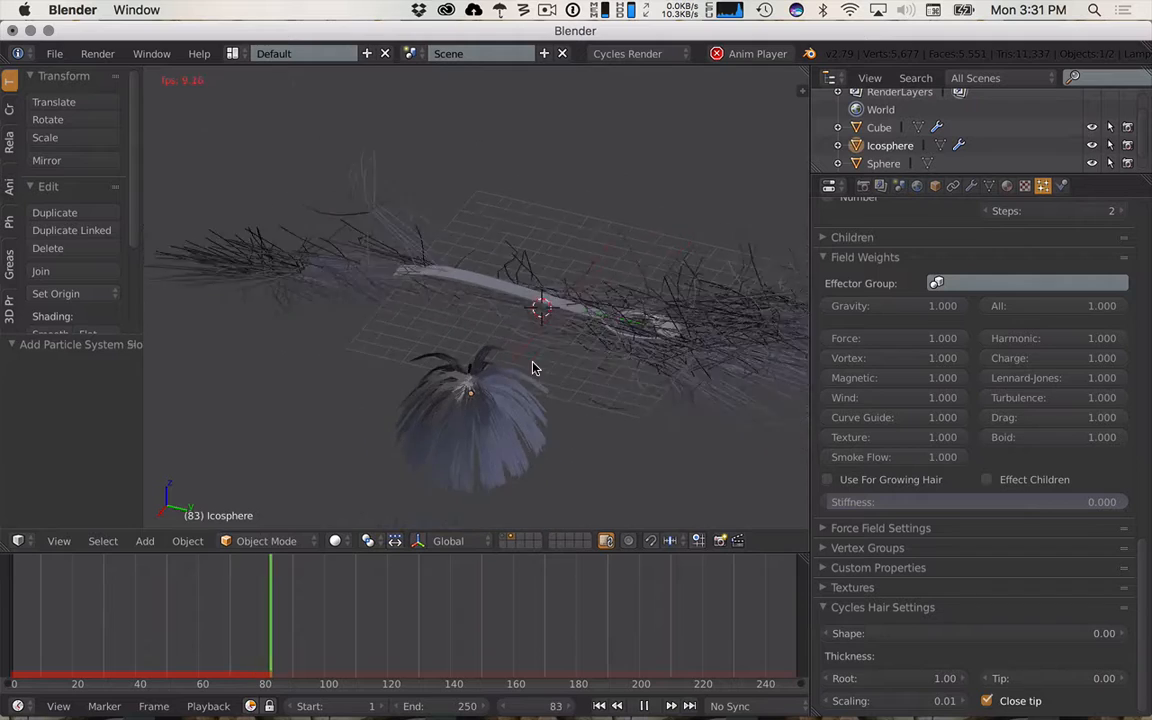
key(alt+a)
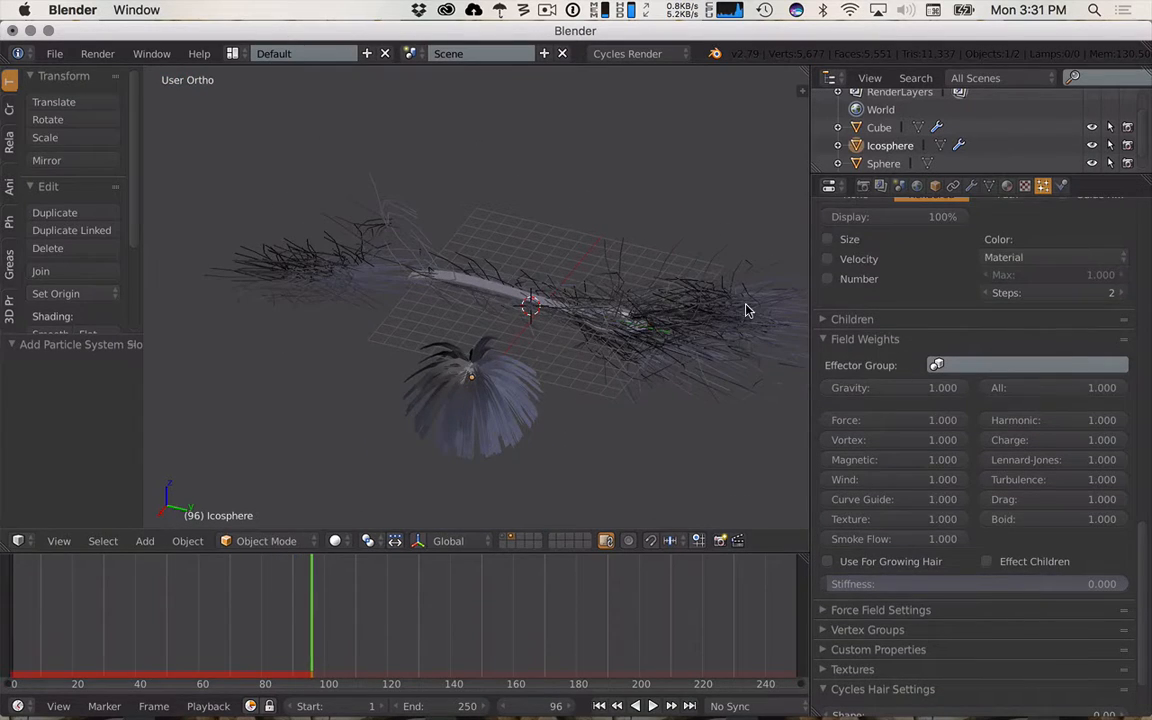
- Inspect the icosphere's bare mesh up close in Edit Mode and return to Object Mode
scroll(500, 416, up, 4)
shift+middle_drag(596, 468, 645, 174)
middle_drag(558, 237, 577, 136)
key(Tab)
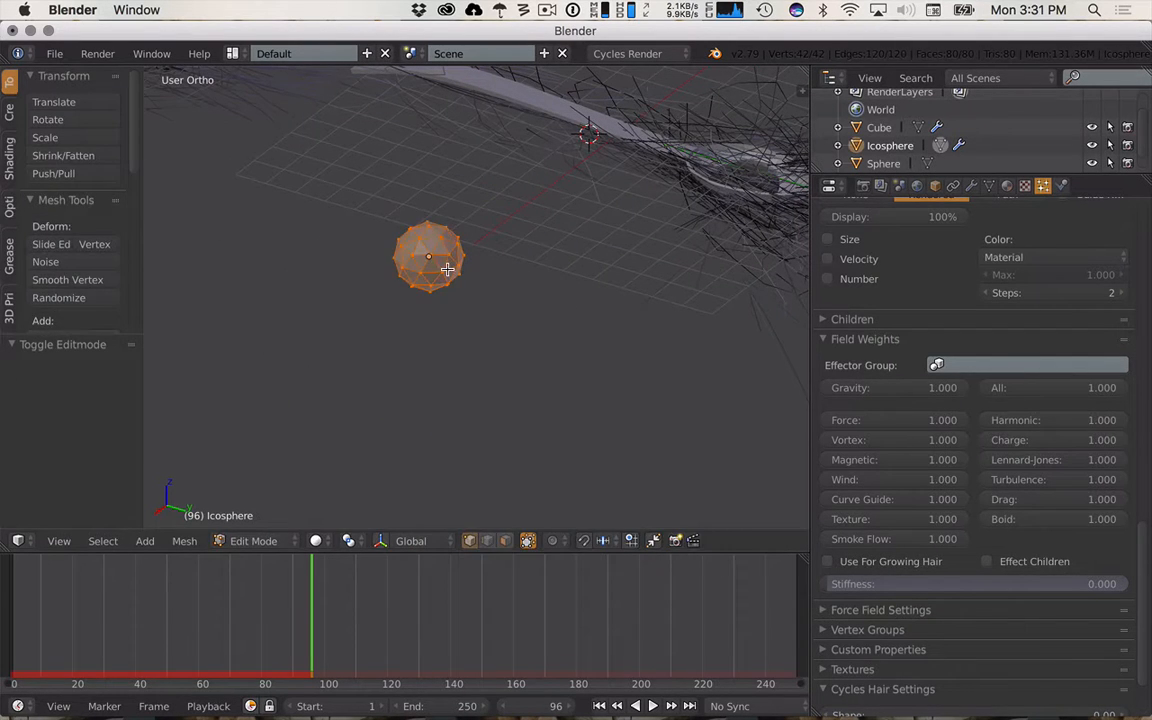
key(Tab)
- Replay the simulation from the first frame, stop it at frame 40 and preview the hair in rendered shading
key(shift+Left)
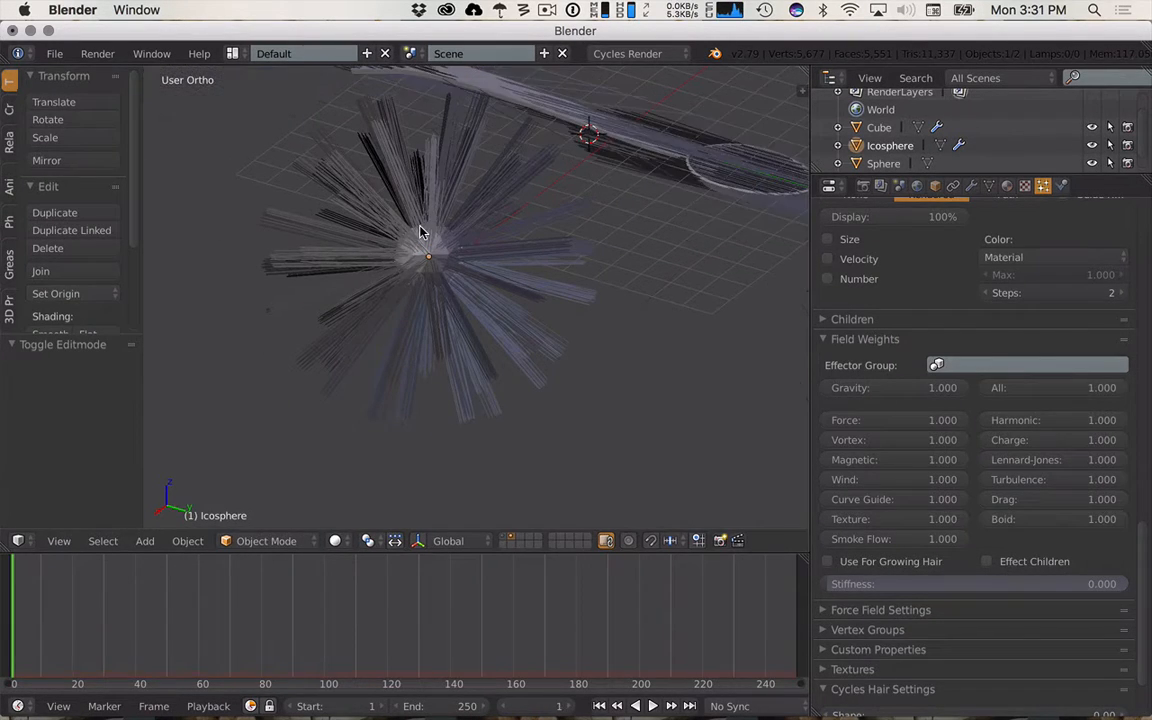
key(alt+a)
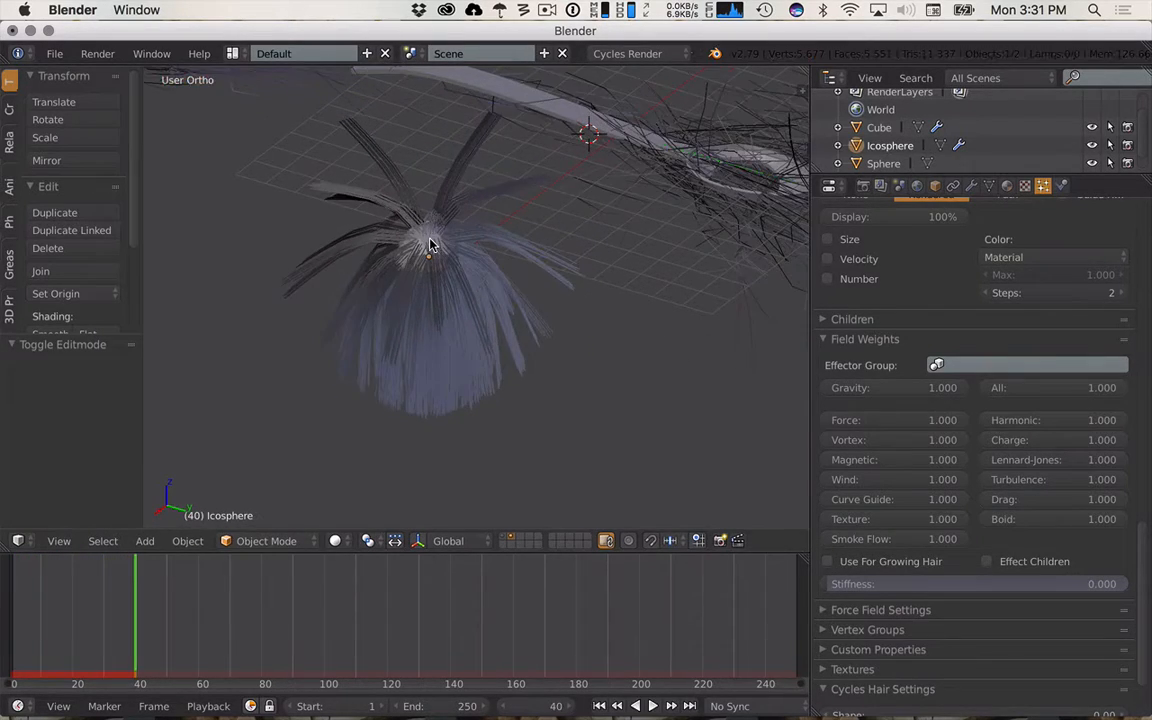
key(alt+a)
key(shift+z)
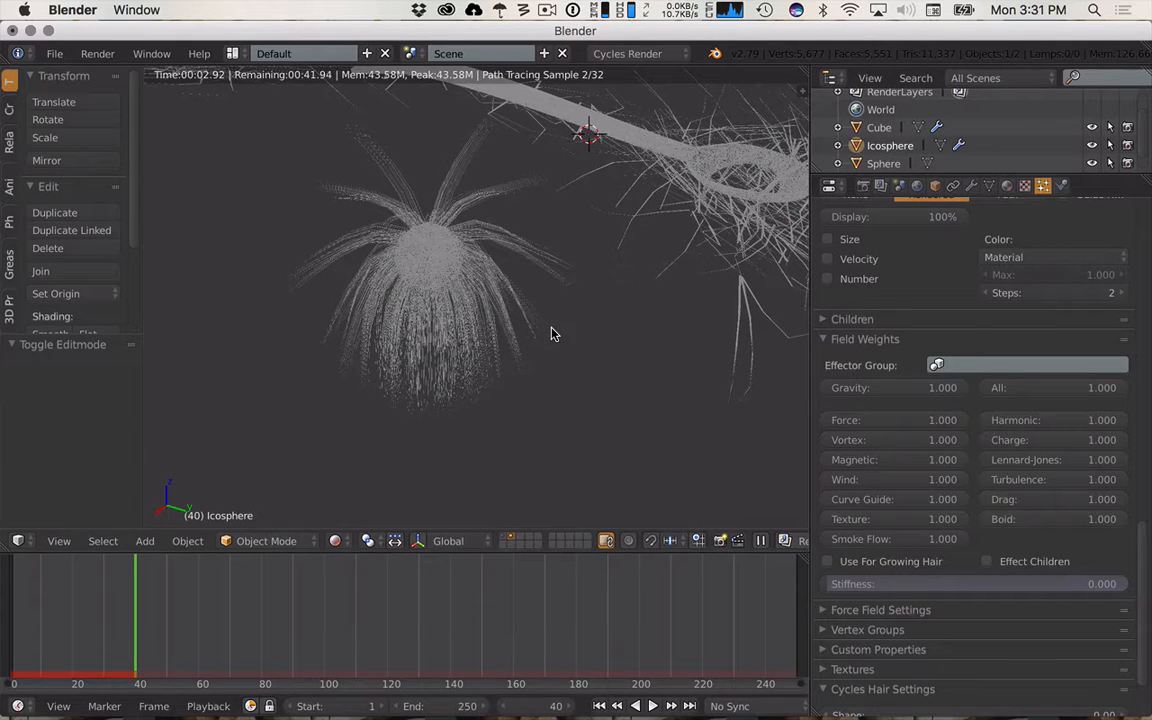
- Add a Sun lamp and raise it about 7 units along the global Z axis
key(shift+a)
mouse_move(540, 536)
click(618, 558)
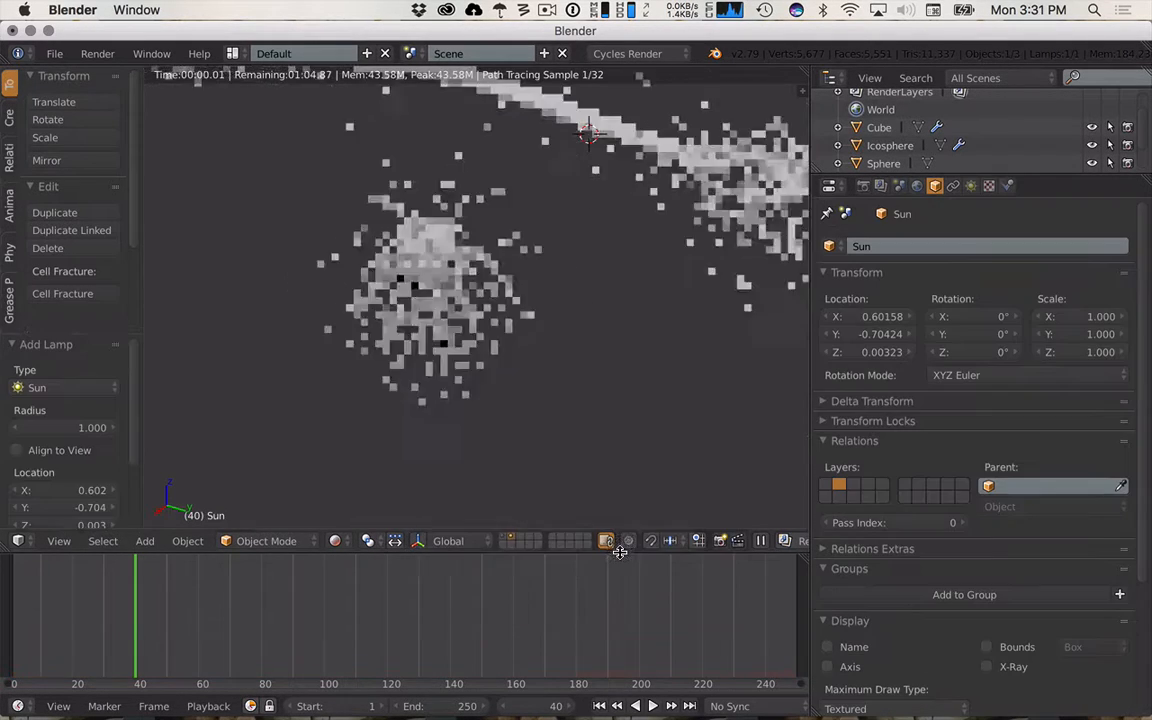
key(g)
key(z)
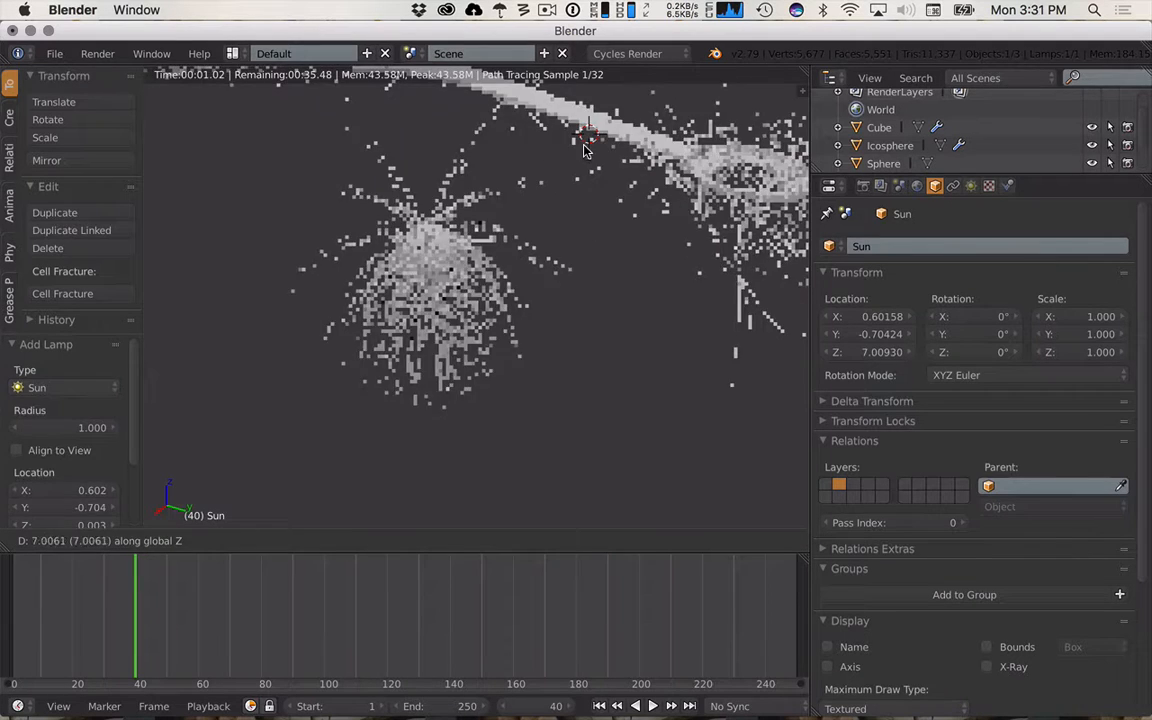
click(585, 148)
- Enable nodes for the World surface and set the background colour to a Sky Texture
click(917, 186)
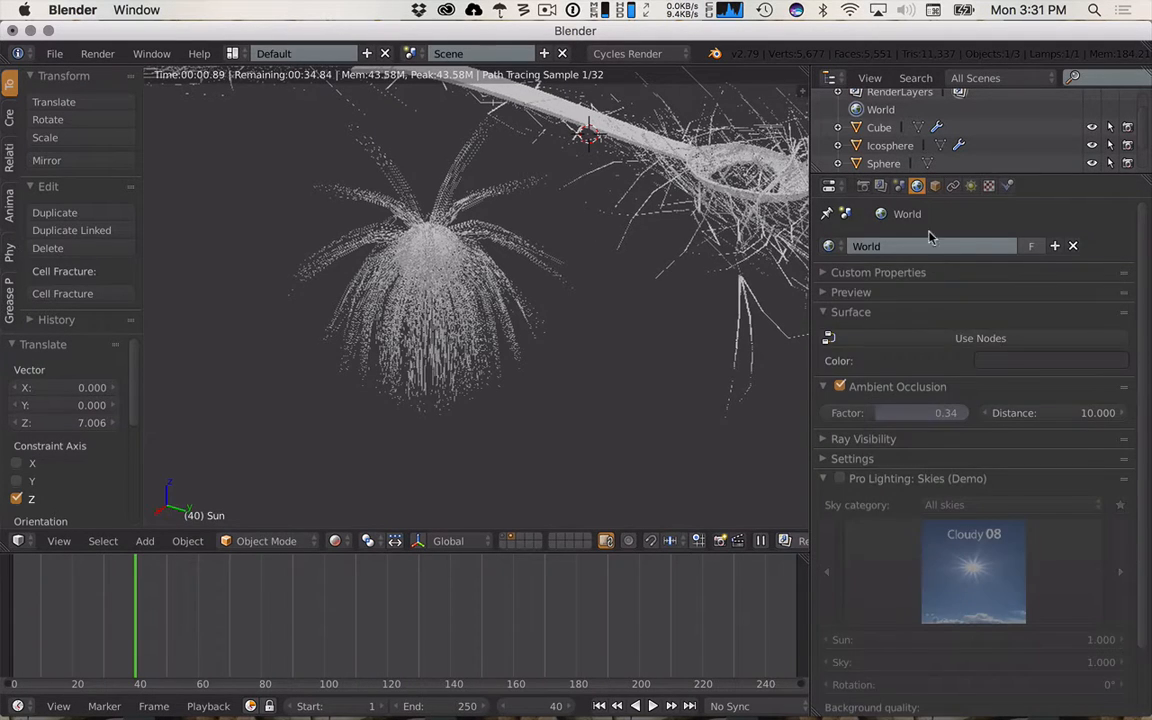
click(1038, 346)
click(1123, 370)
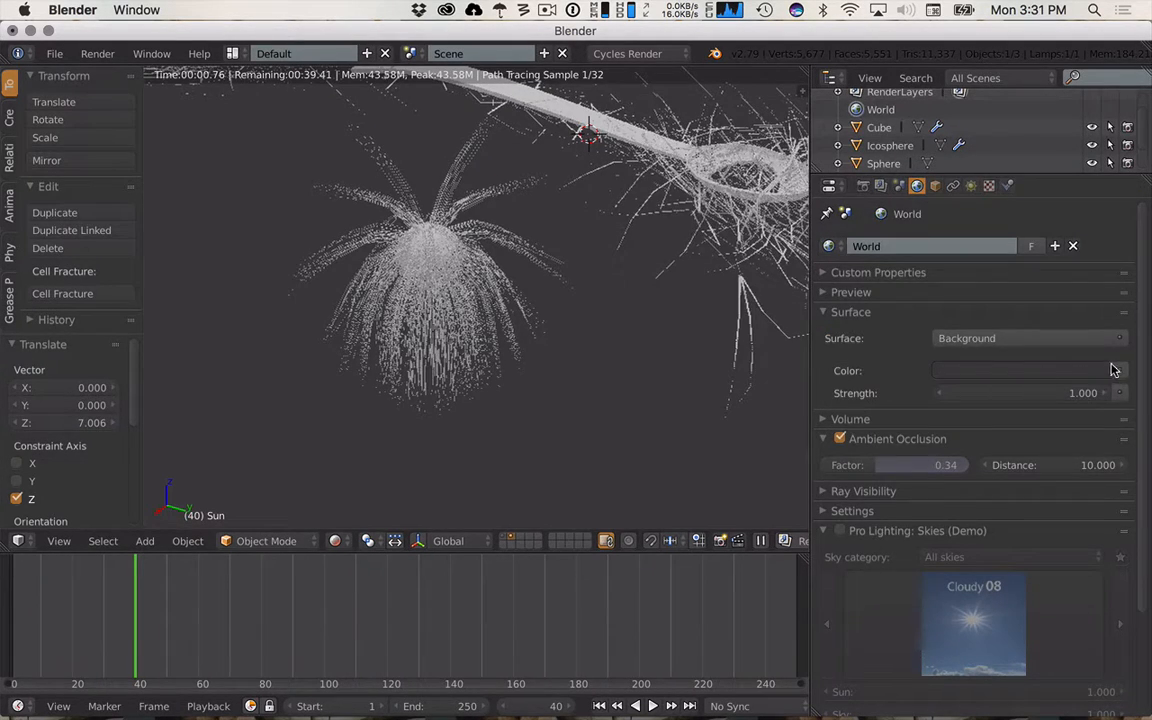
click(1113, 370)
click(690, 305)
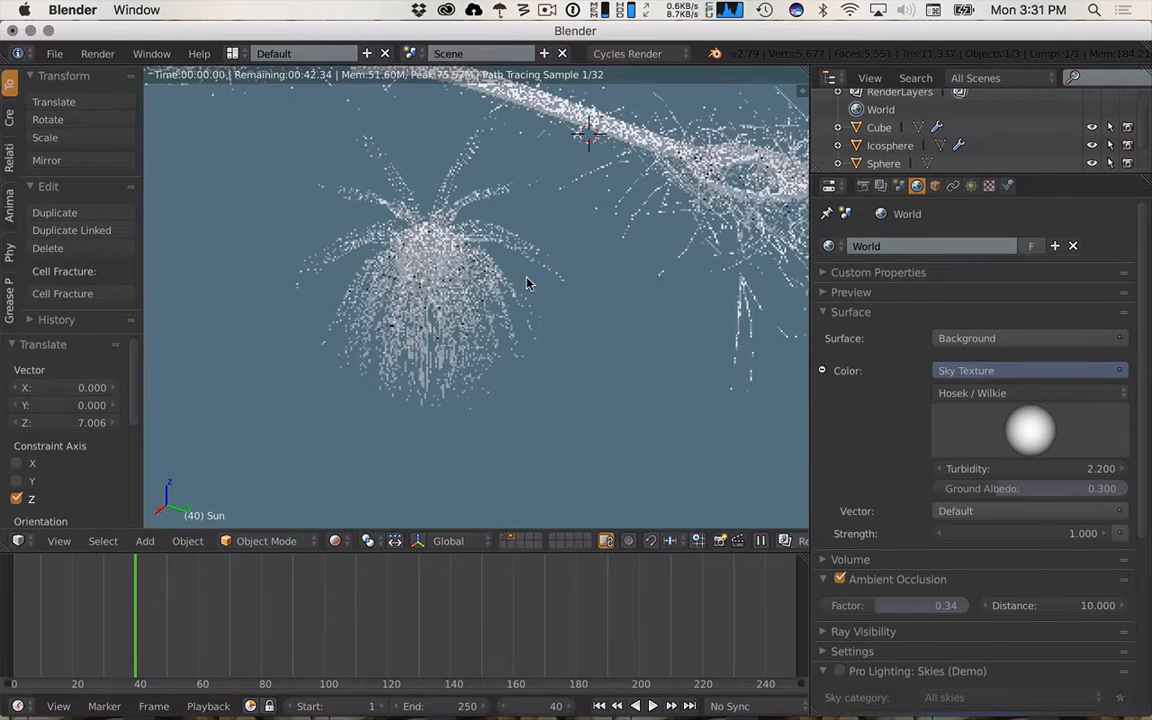
- Play the hair simulation on to frame 48 and switch the viewport to solid shading
middle_drag(527, 284, 517, 334)
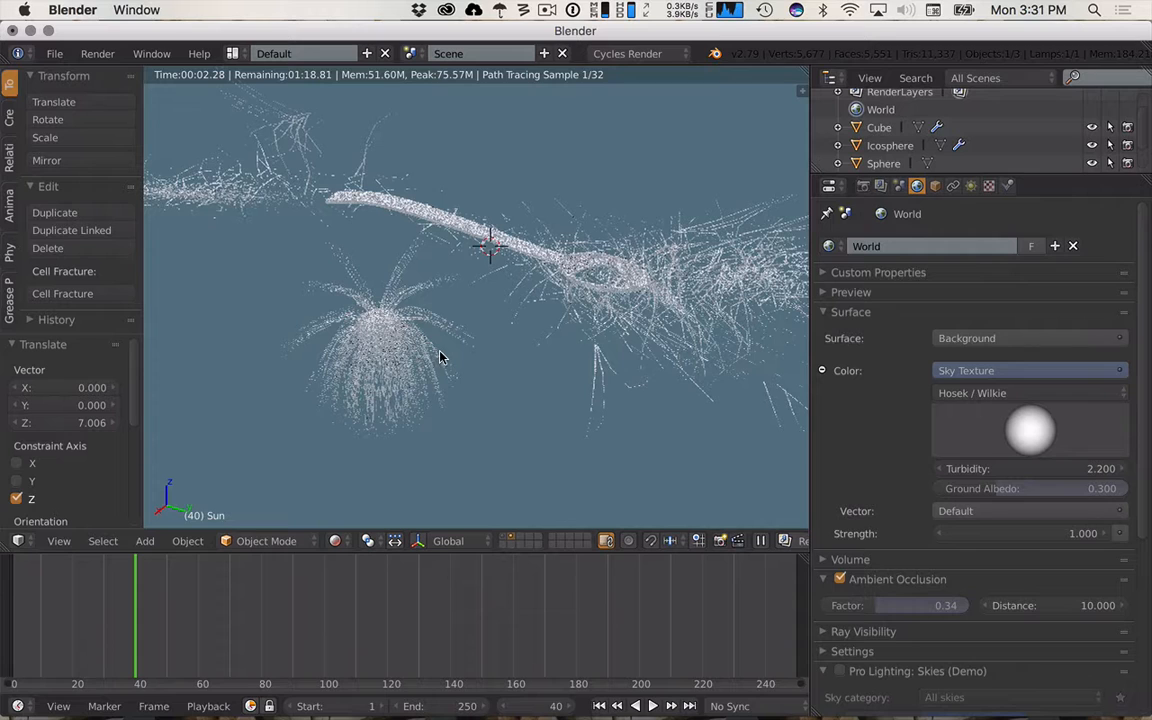
key(alt+a)
key(shift+z)
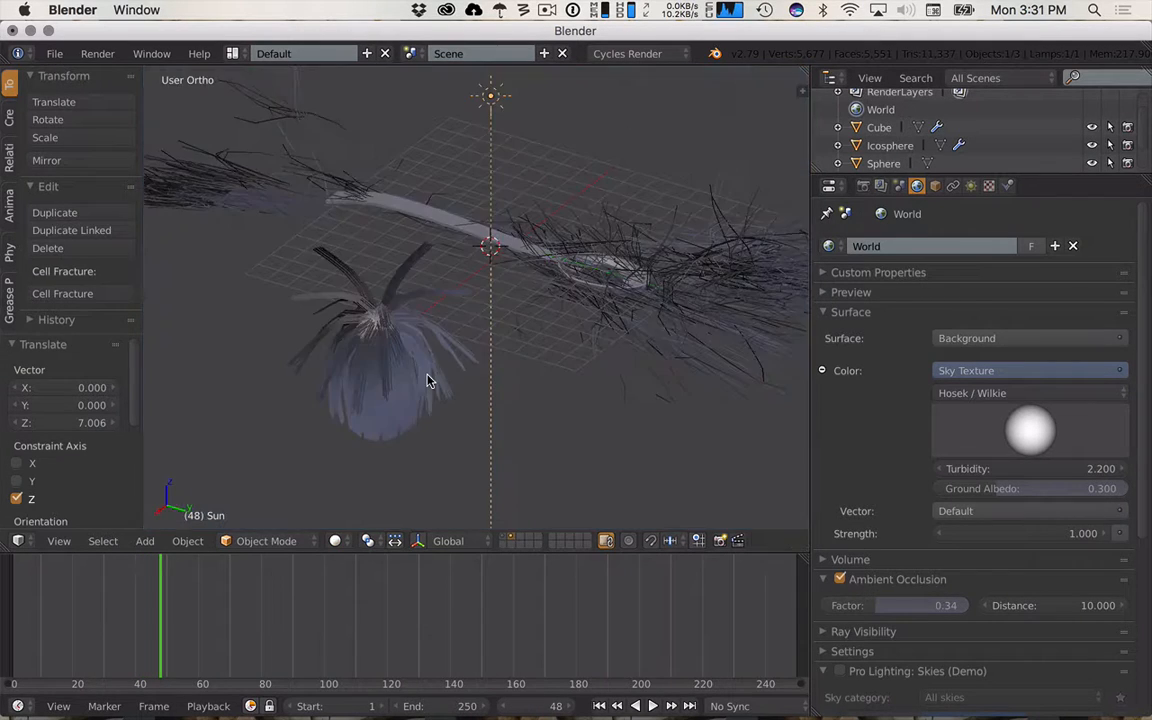
- Start saving the scene to a new file and browse the jmc ClassFiles folder and the BOOTCAMP volume for a location
key(ctrl+shift+s)
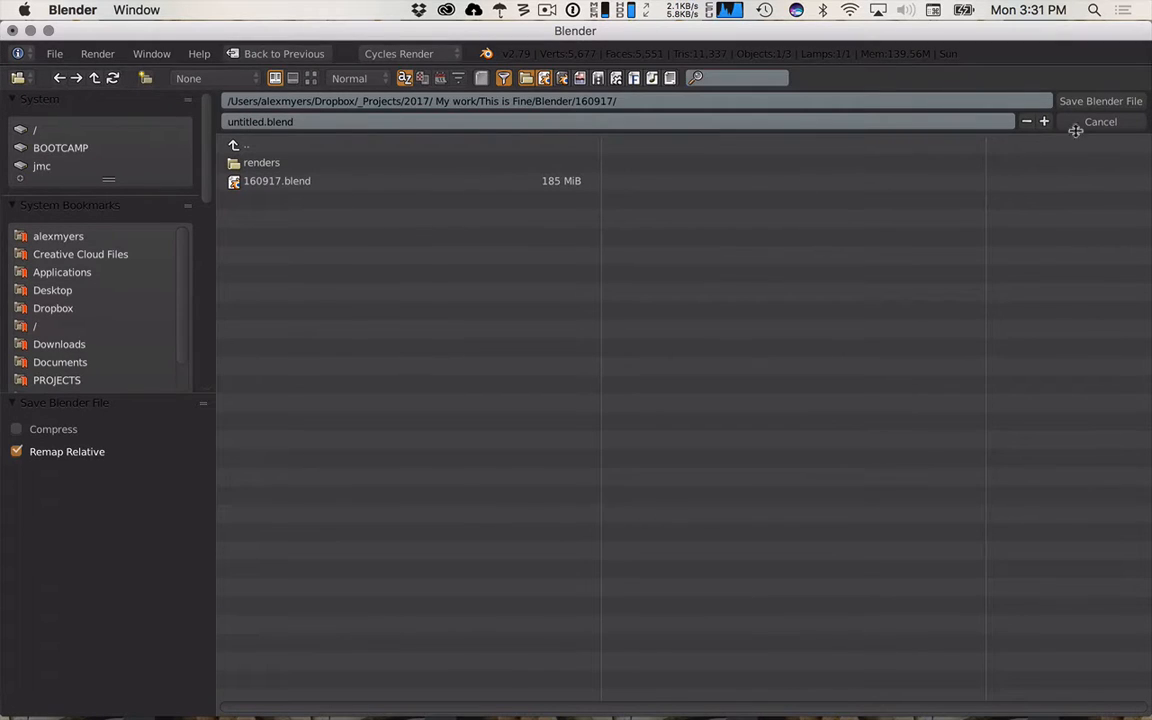
click(42, 165)
click(268, 163)
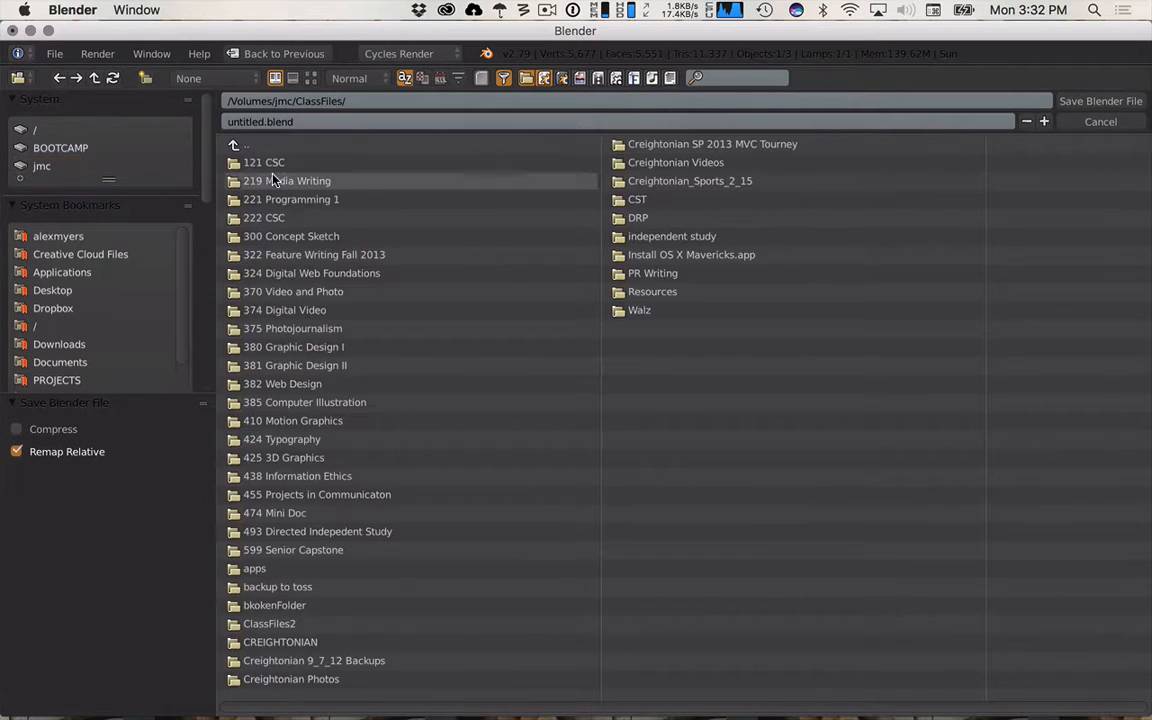
scroll(95, 320, down, 3)
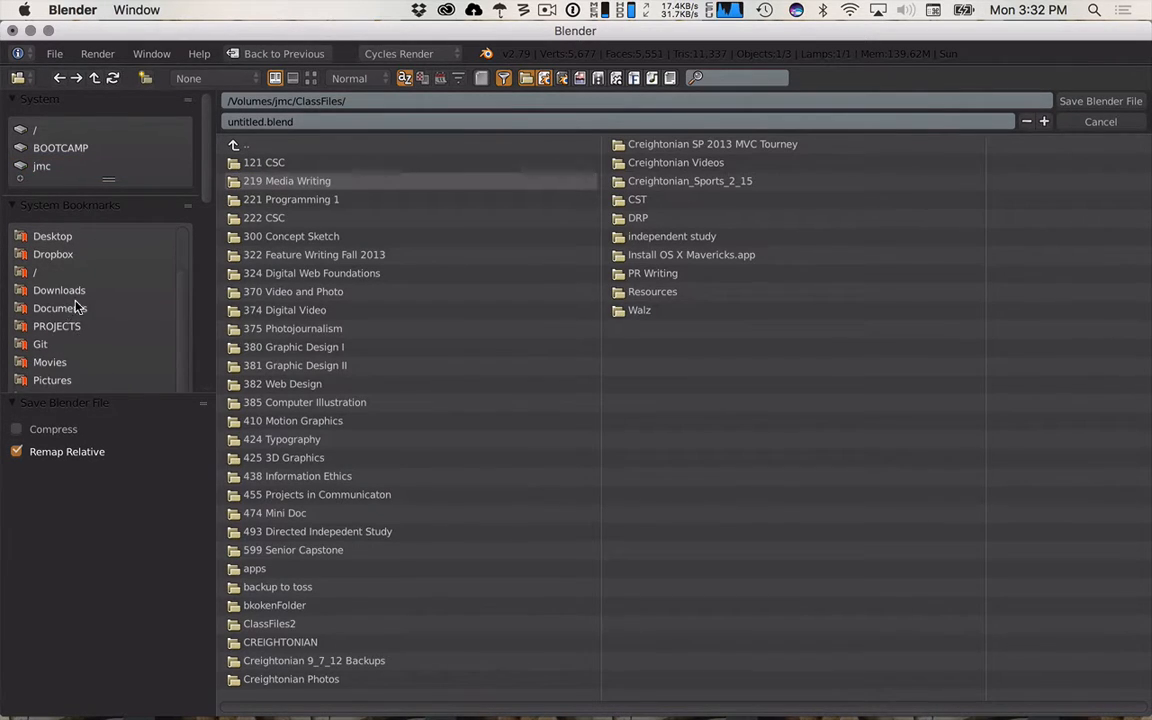
scroll(52, 365, up, 3)
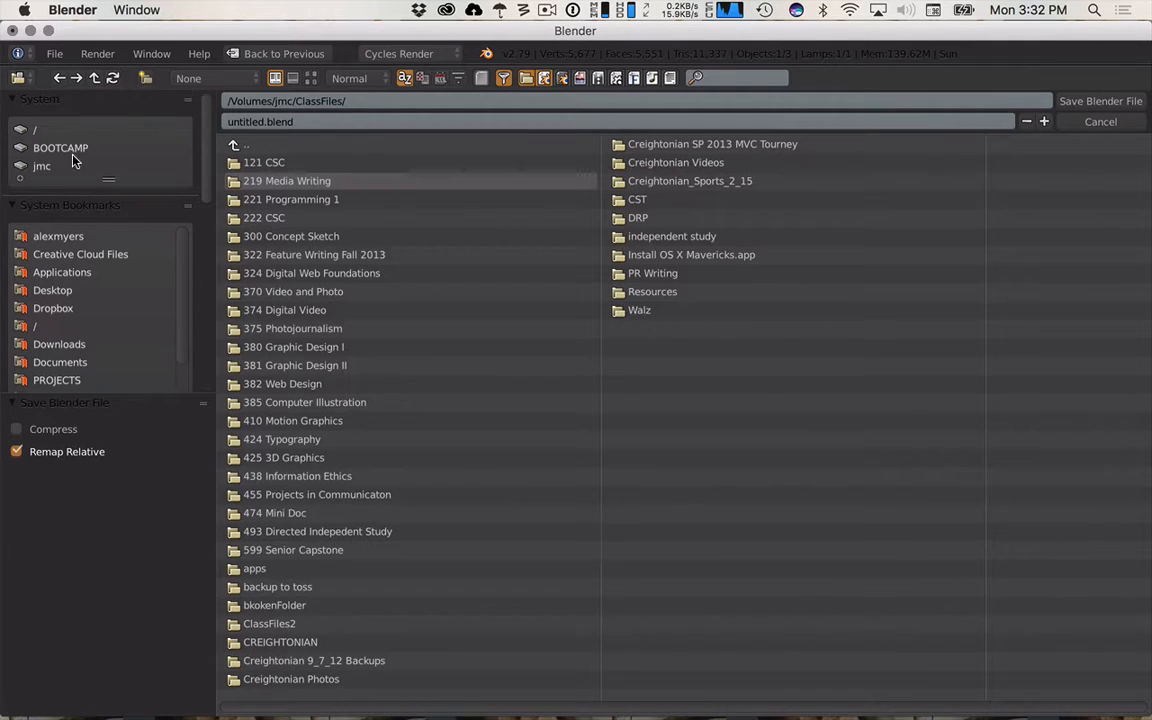
scroll(75, 150, down, 2)
scroll(95, 140, up, 2)
ctrl+scroll(110, 172, down, 4)
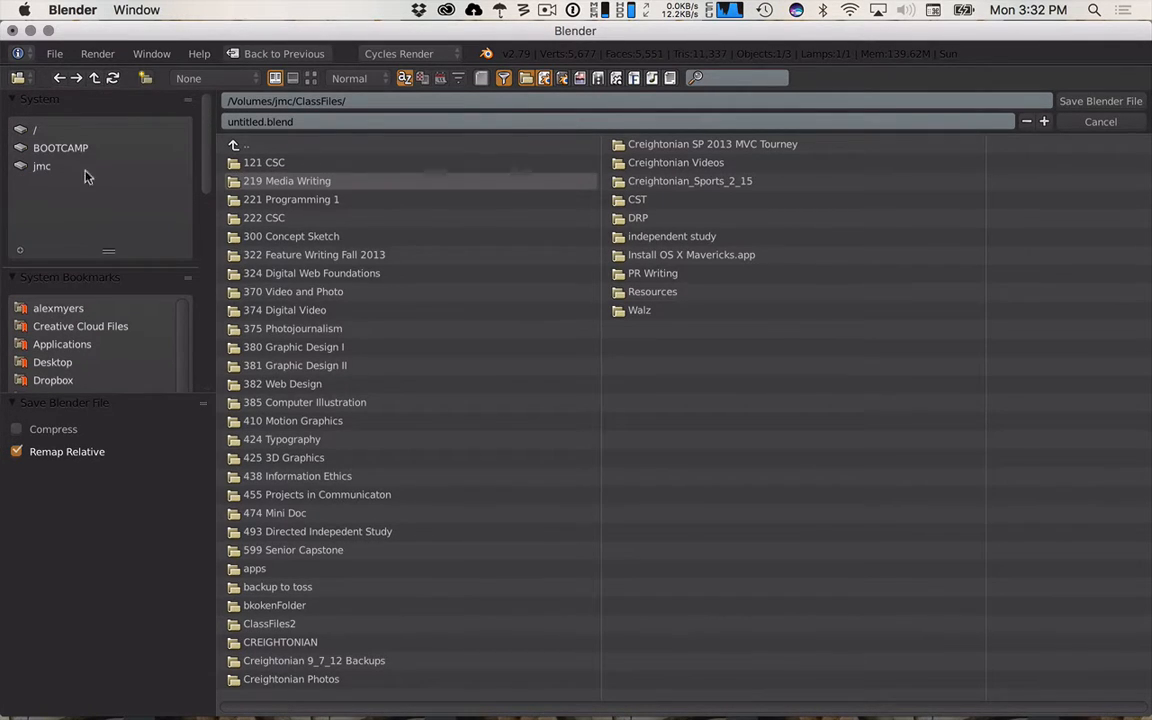
click(129, 150)
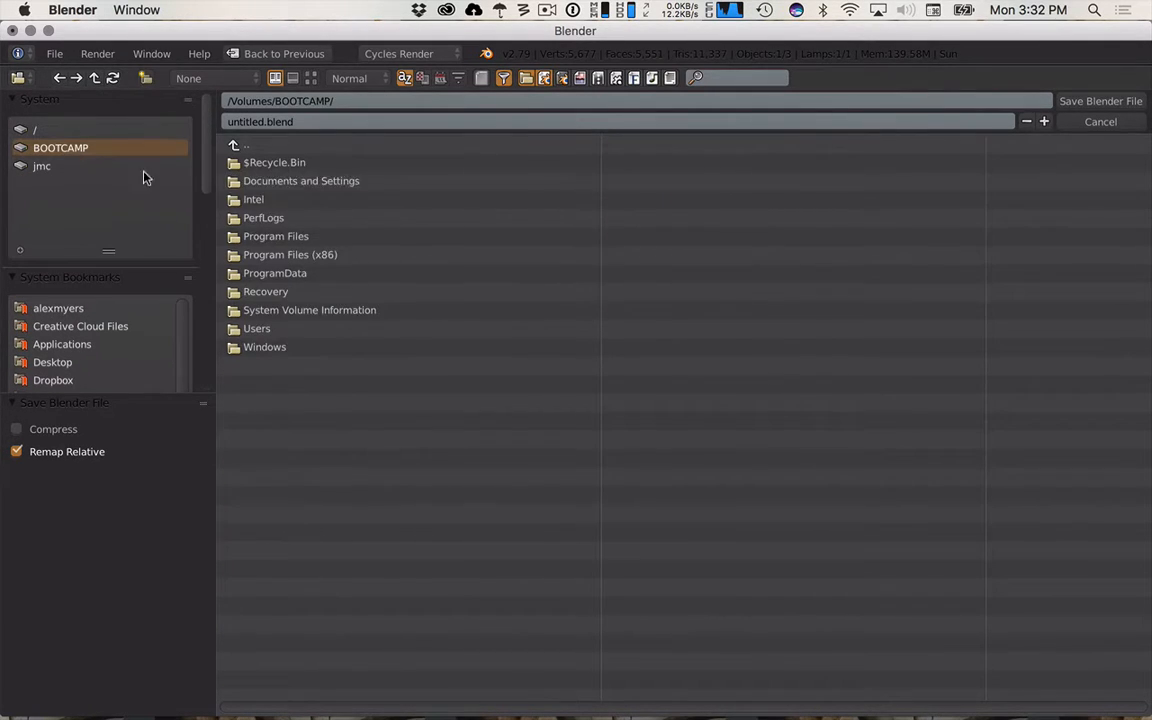
click(20, 251)
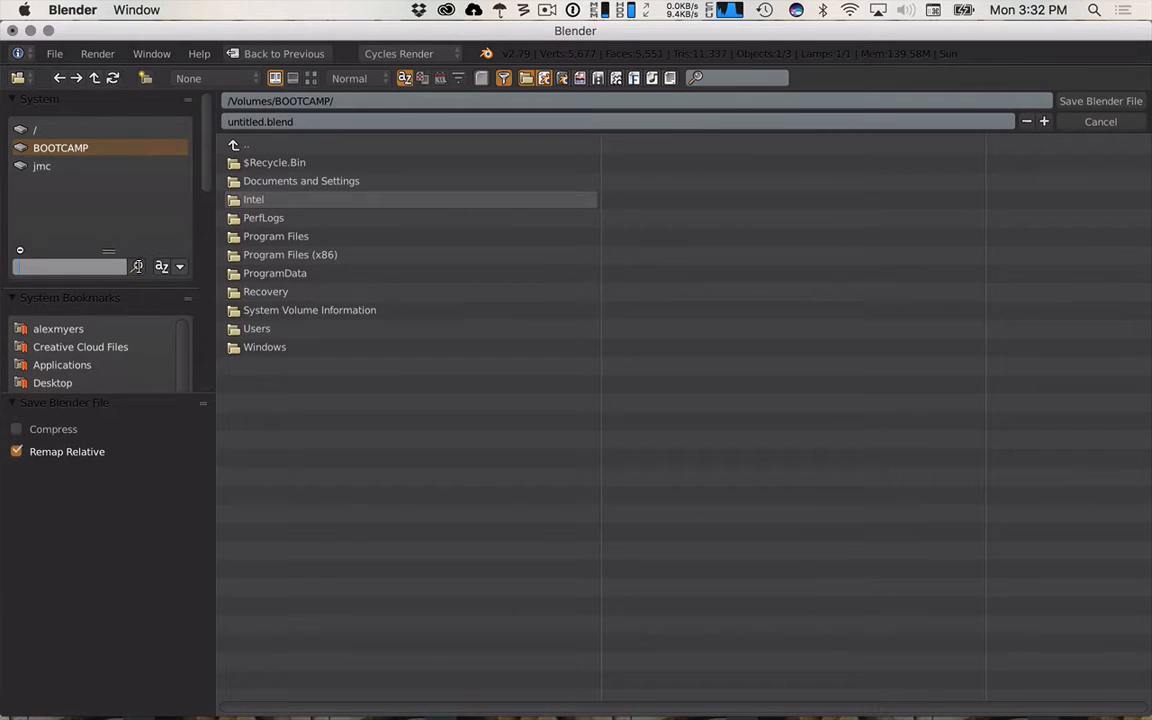
click(137, 267)
drag(107, 250, 112, 186)
scroll(50, 318, down, 3)
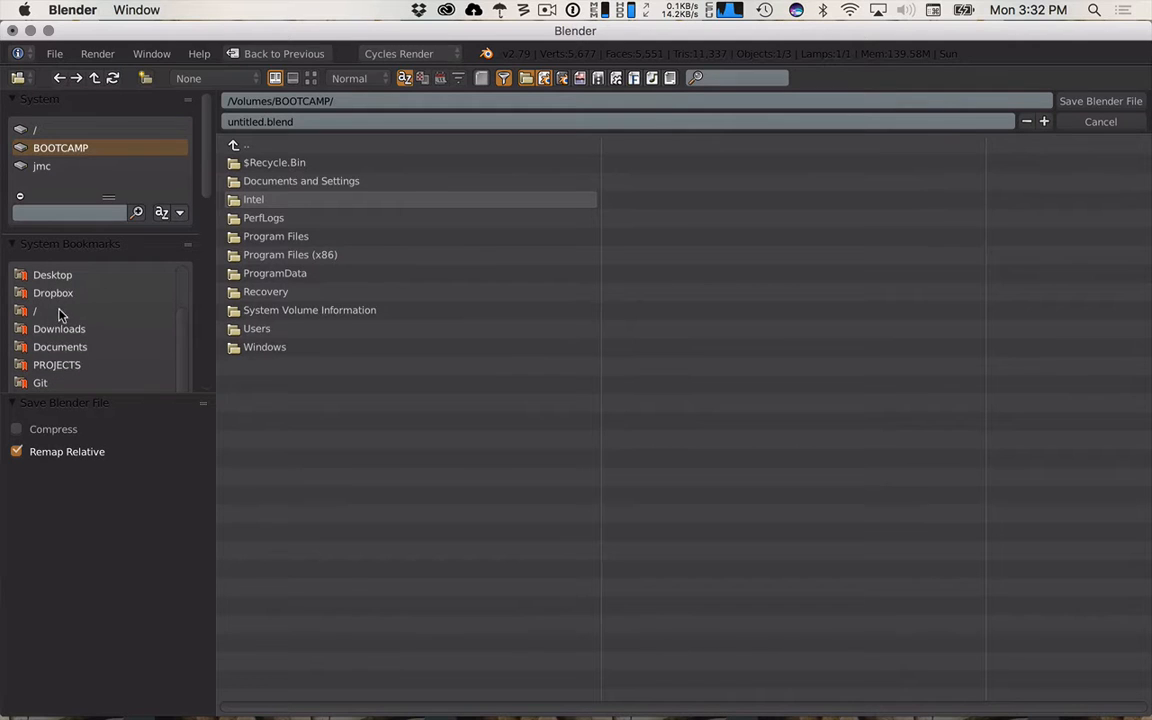
- Save the scene as hair.blend in Dropbox under JMC/Classes/F17/425/Blends
click(60, 293)
click(255, 181)
click(283, 182)
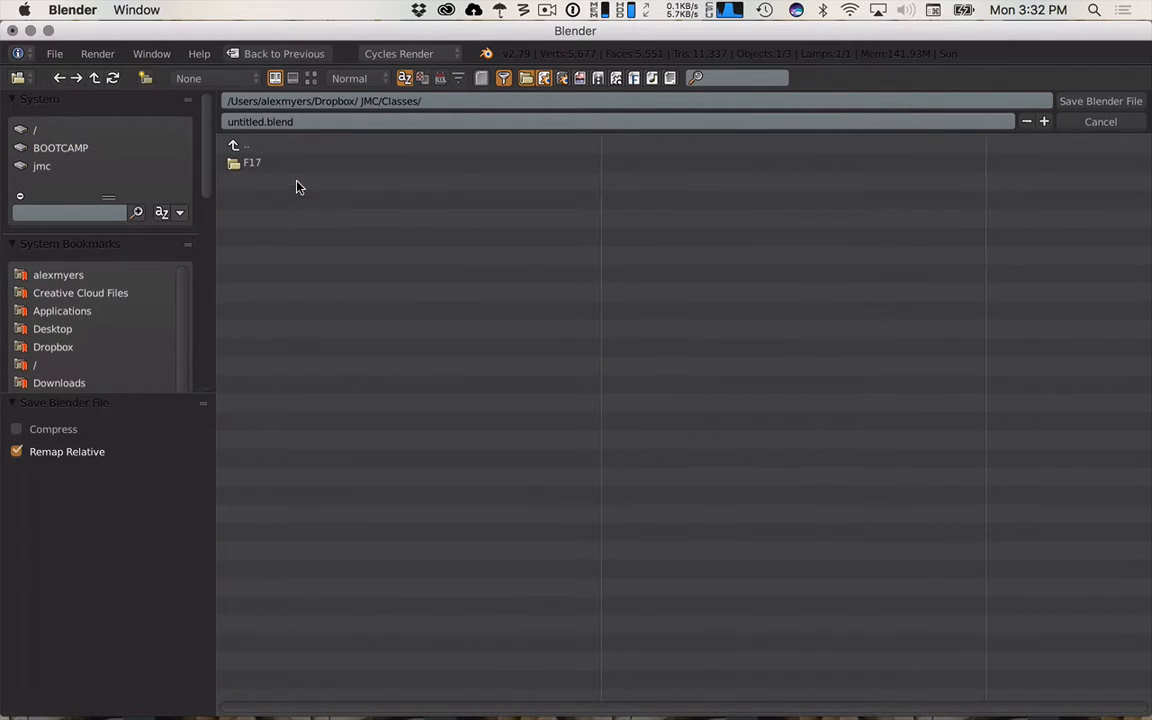
click(267, 164)
click(258, 199)
click(260, 165)
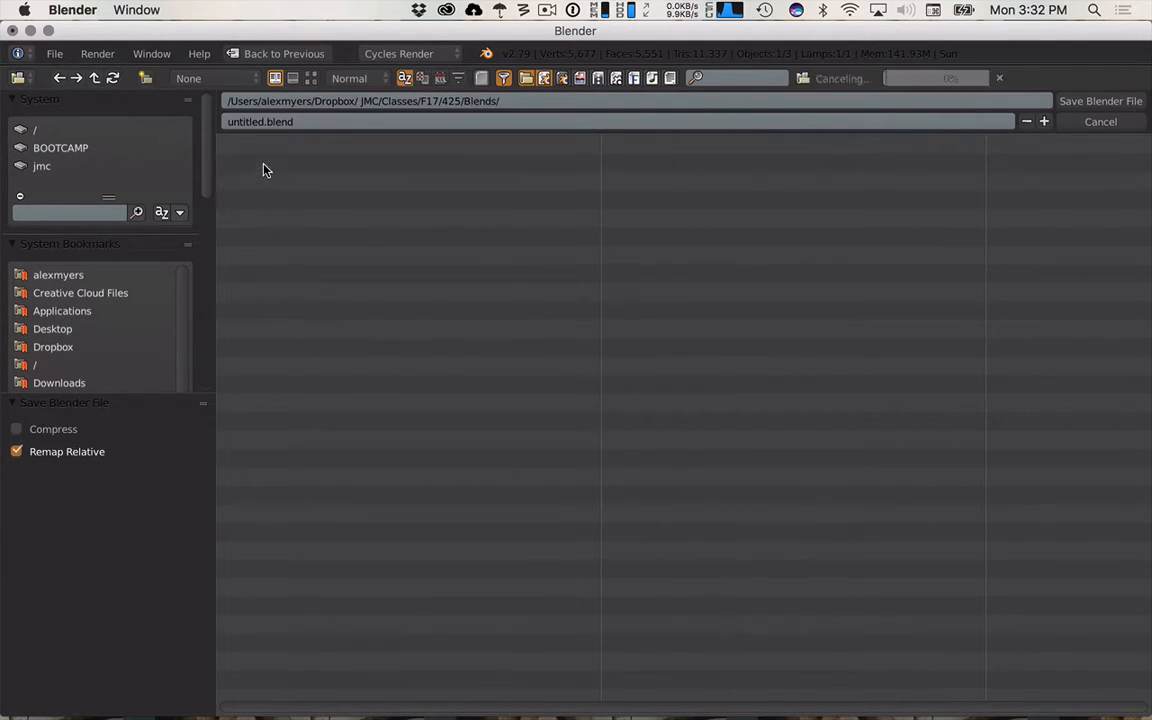
click(259, 122)
text(hair)
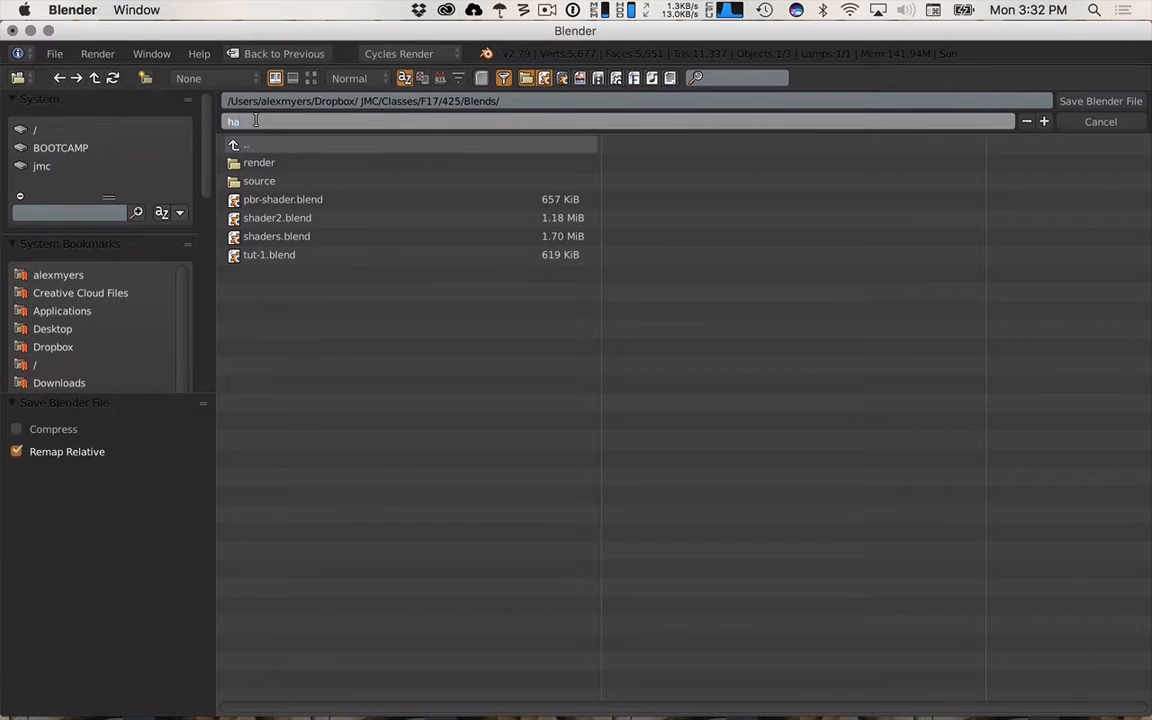
key(Return)
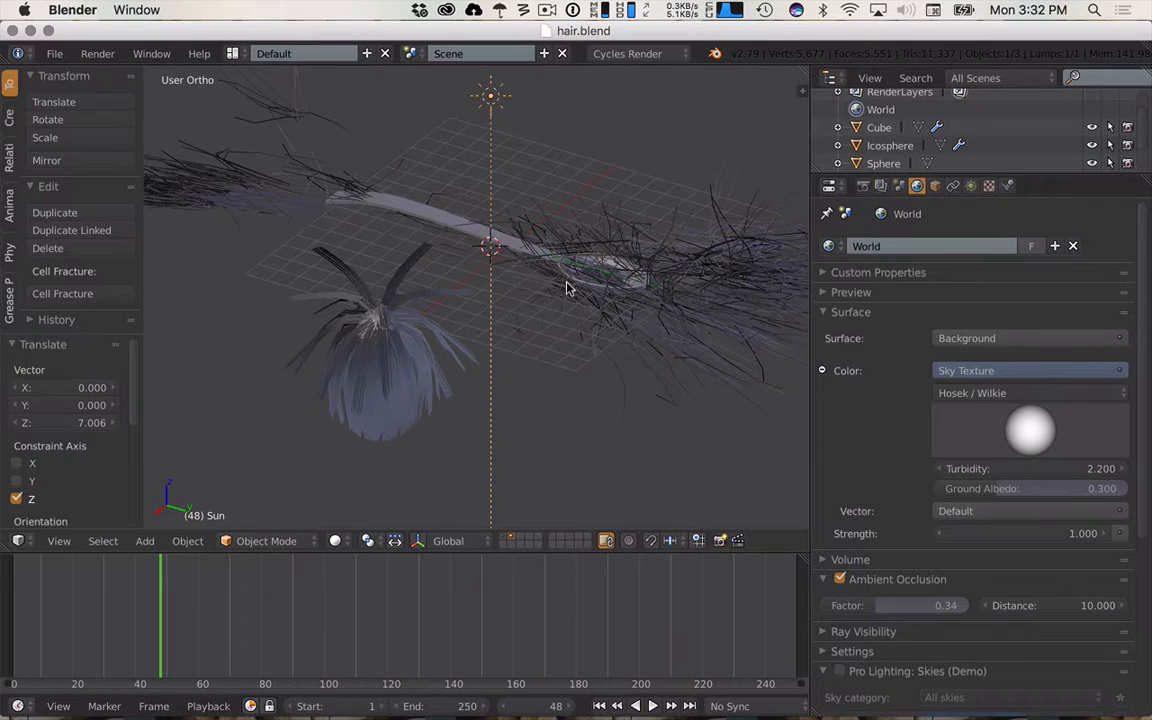
- Select the spoon and bring up the emission and hair dynamics settings of its Spoon Hair particle system
right_click(566, 288)
scroll(623, 329, up, 5)
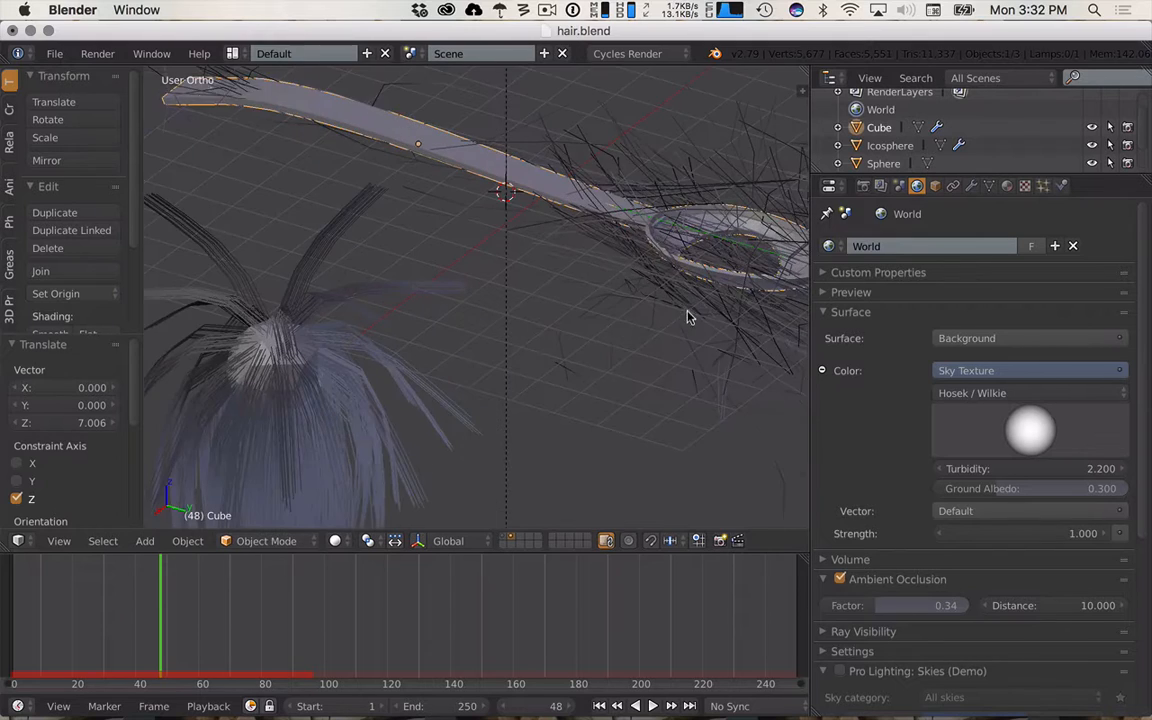
click(1043, 188)
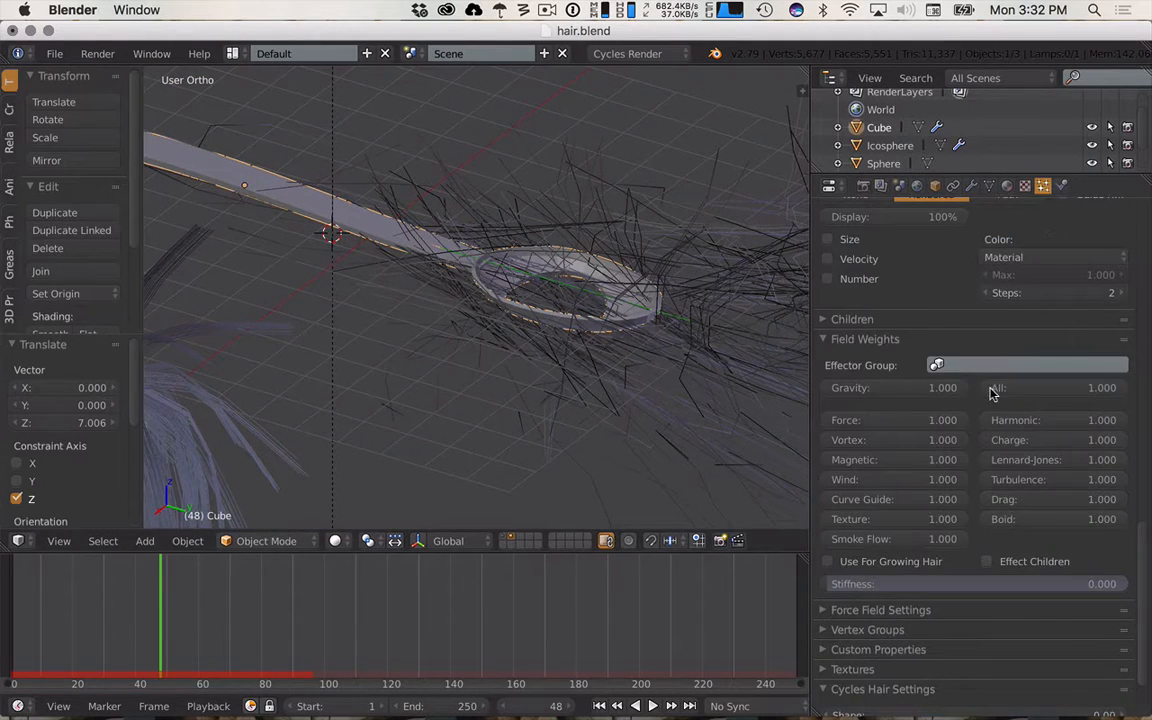
scroll(990, 393, up, 12)
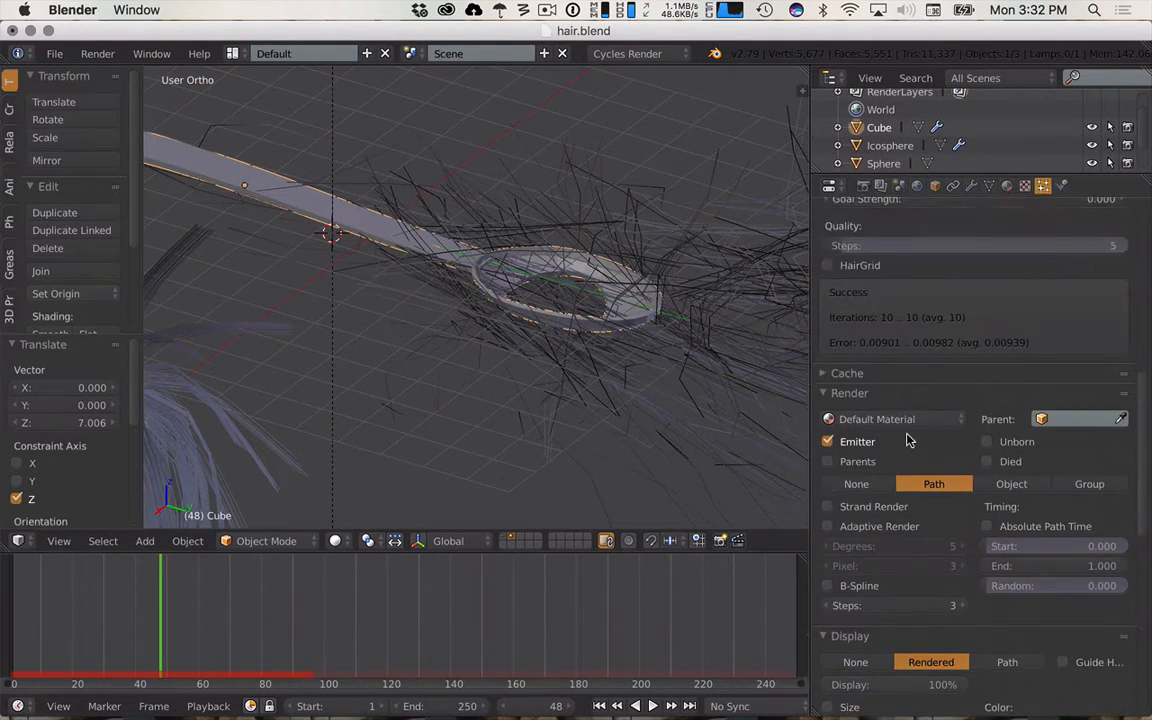
scroll(907, 440, up, 13)
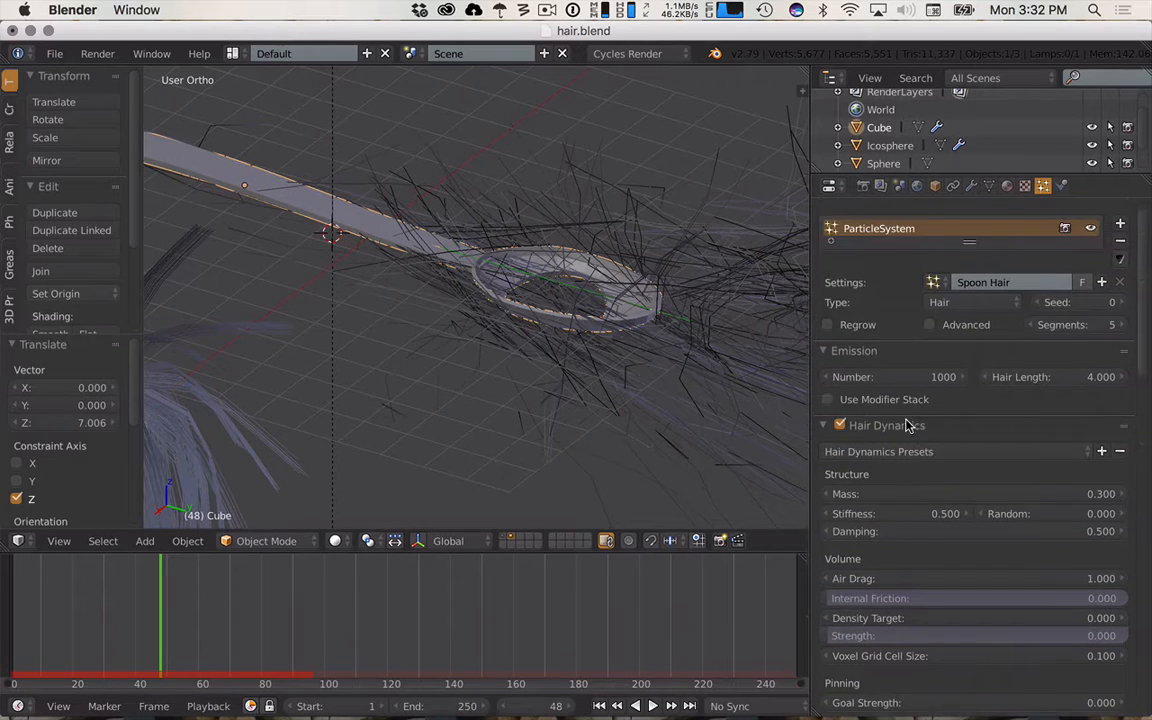
scroll(907, 427, up, 1)
- Try a lower stiffness for the spoon's hair dynamics, and restore it to 0.500
click(826, 532)
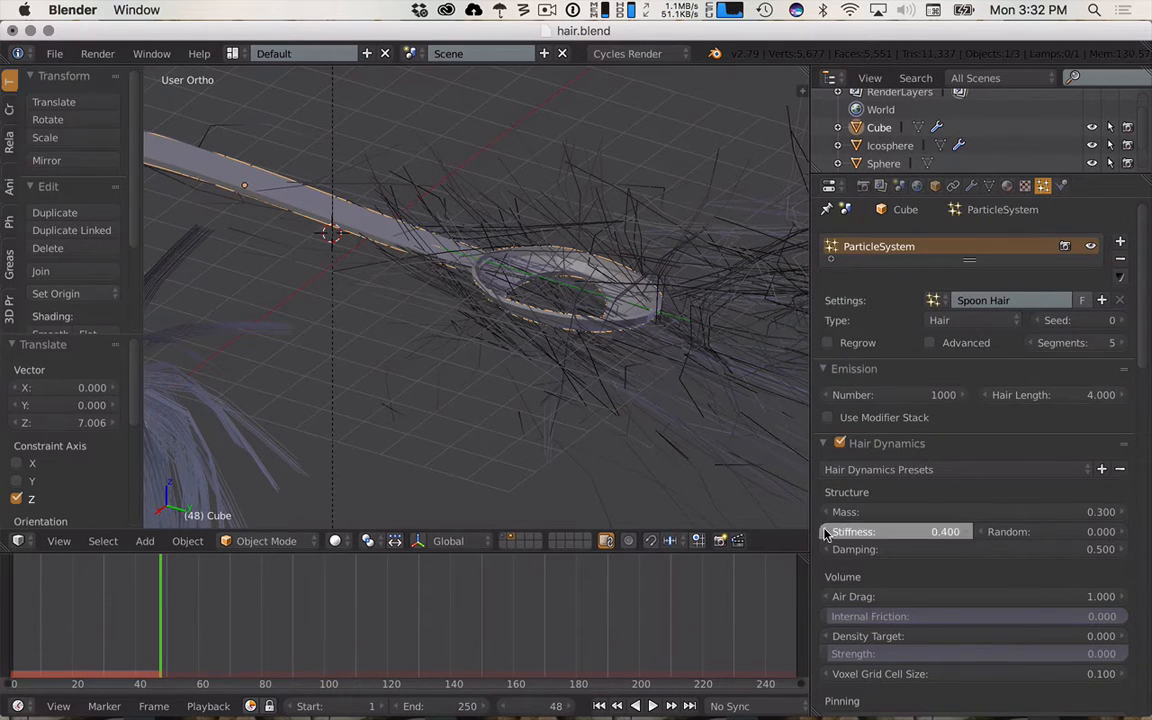
click(826, 532)
click(826, 532)
click(826, 532)
click(968, 532)
click(968, 532)
click(968, 532)
click(968, 532)
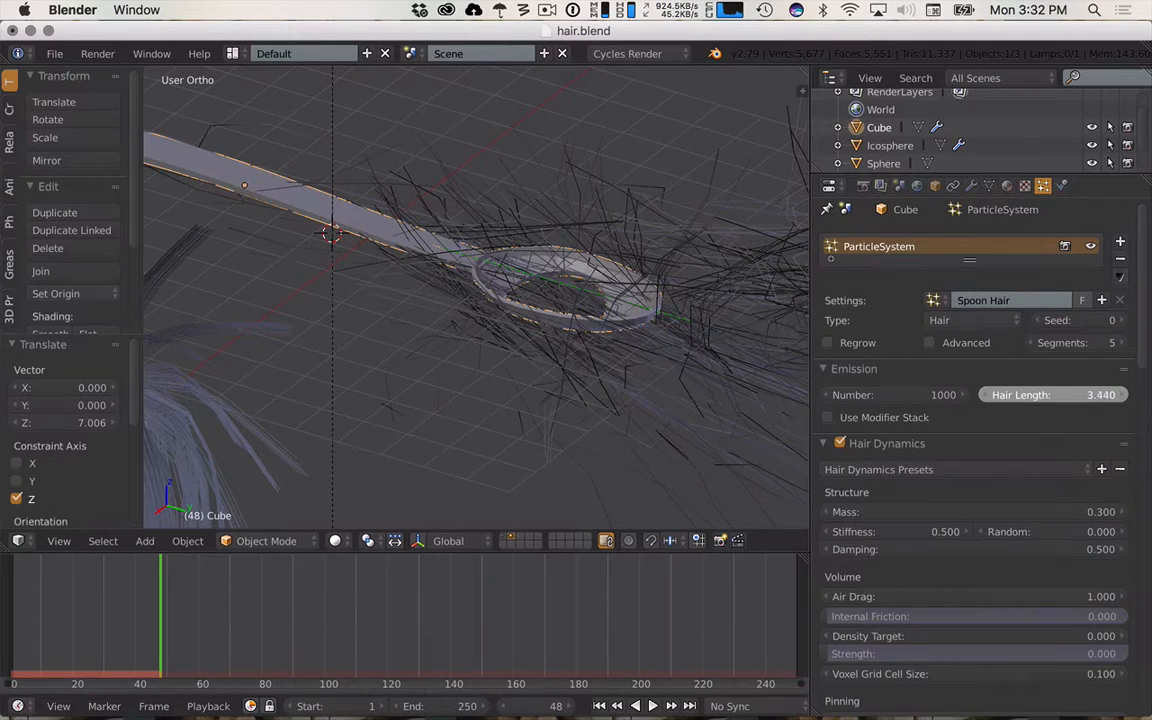
- Set the spoon's hair length to 1.000 and return the timeline to frame 1
drag(1054, 396, 975, 396)
key(shift+Left)
drag(1076, 395, 1050, 395)
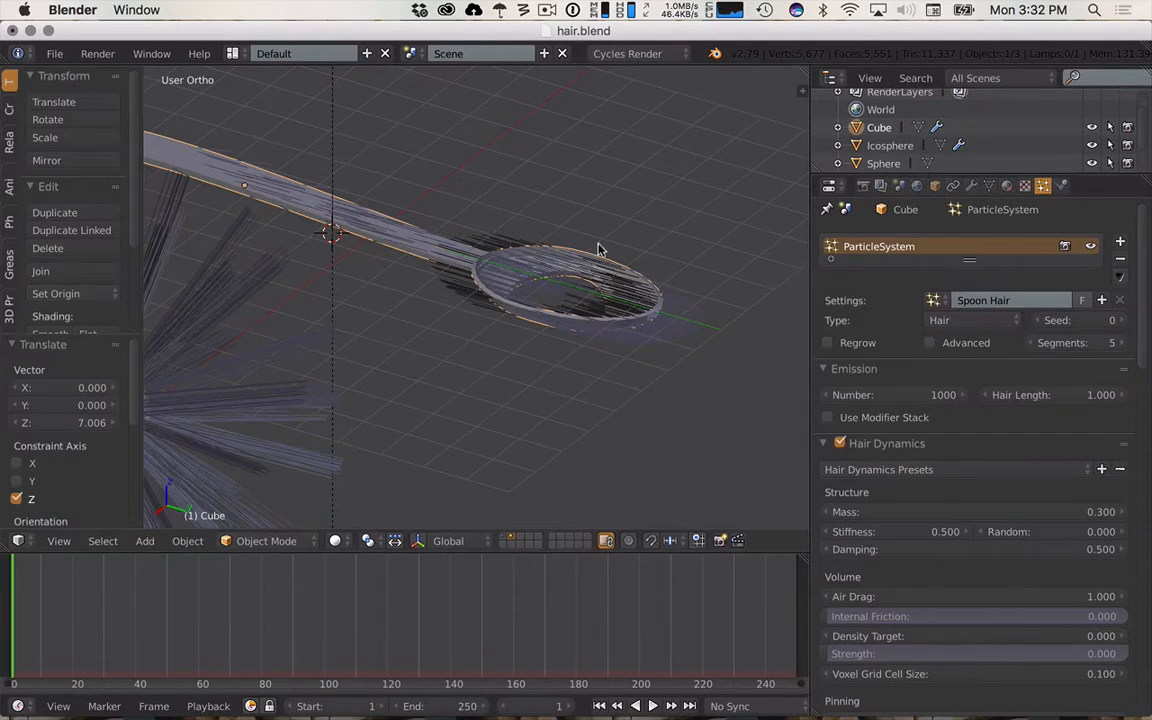
- Examine the 3D view's display, wireframe and shading options for a setting that concerns normals
key(n)
scroll(705, 378, down, 5)
scroll(709, 382, down, 4)
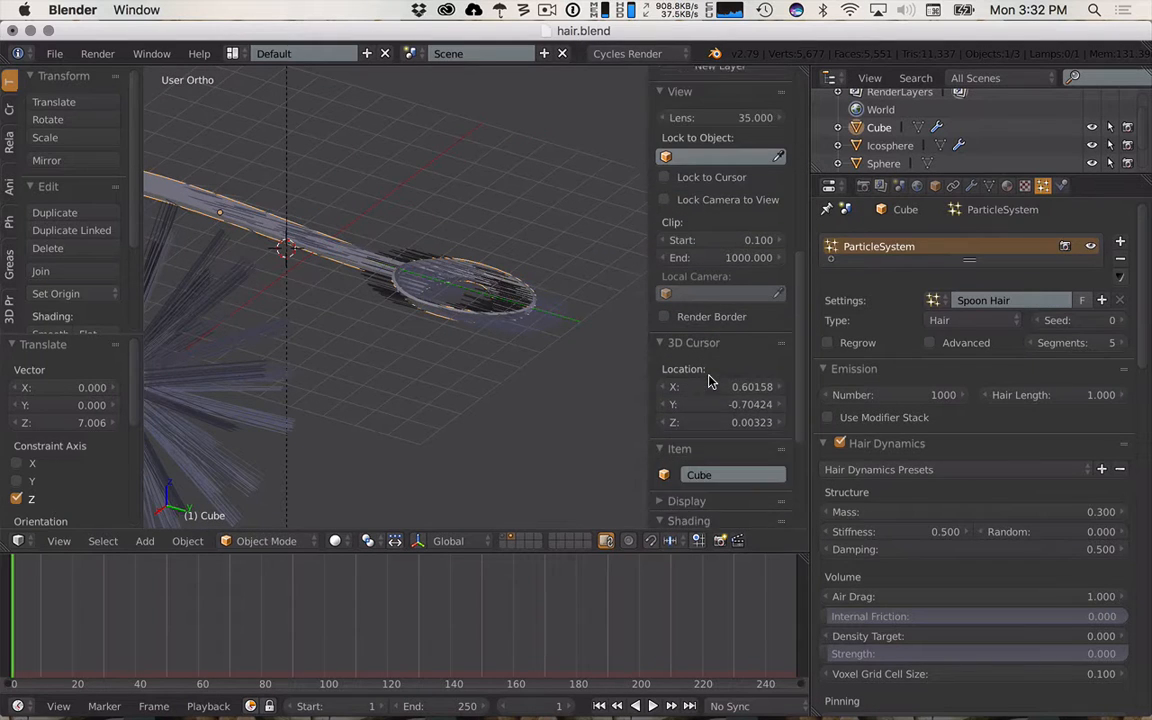
scroll(699, 368, up, 3)
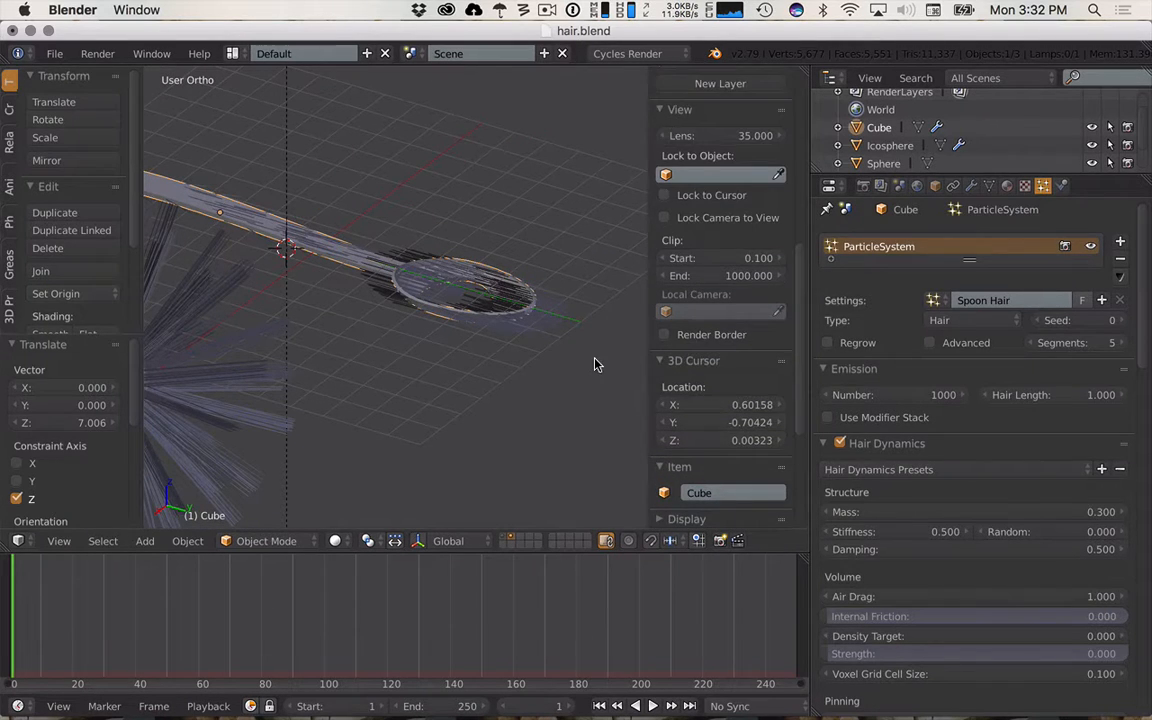
scroll(702, 356, down, 5)
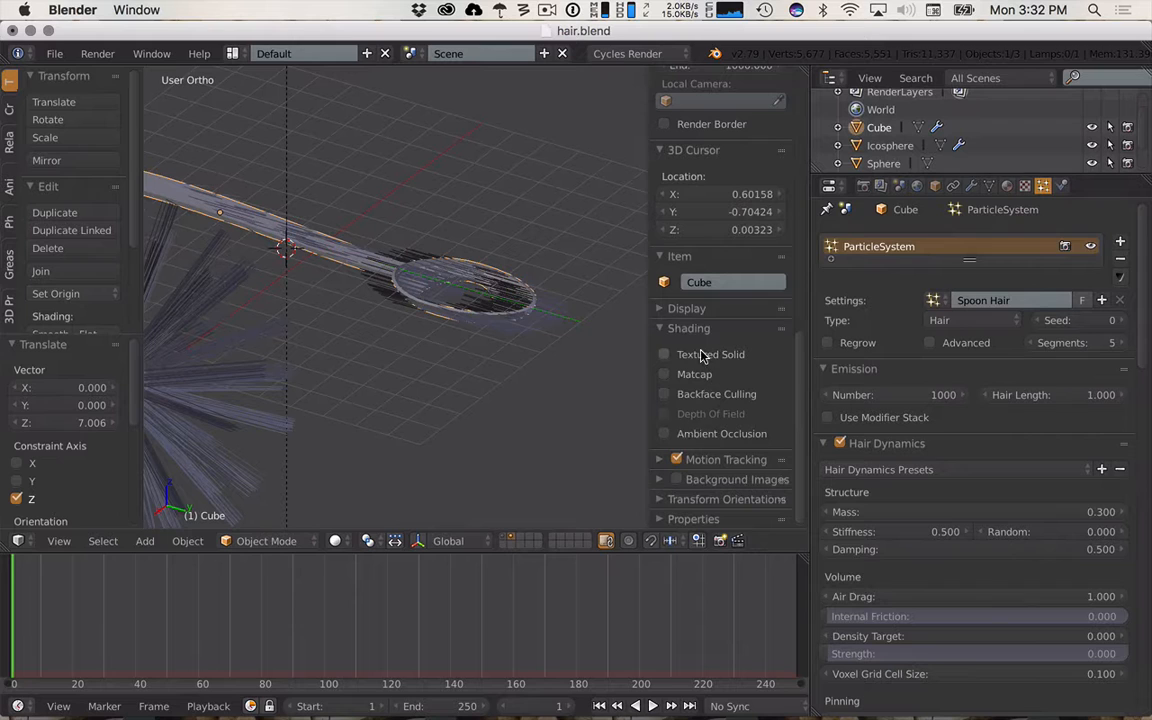
click(668, 309)
scroll(700, 415, down, 2)
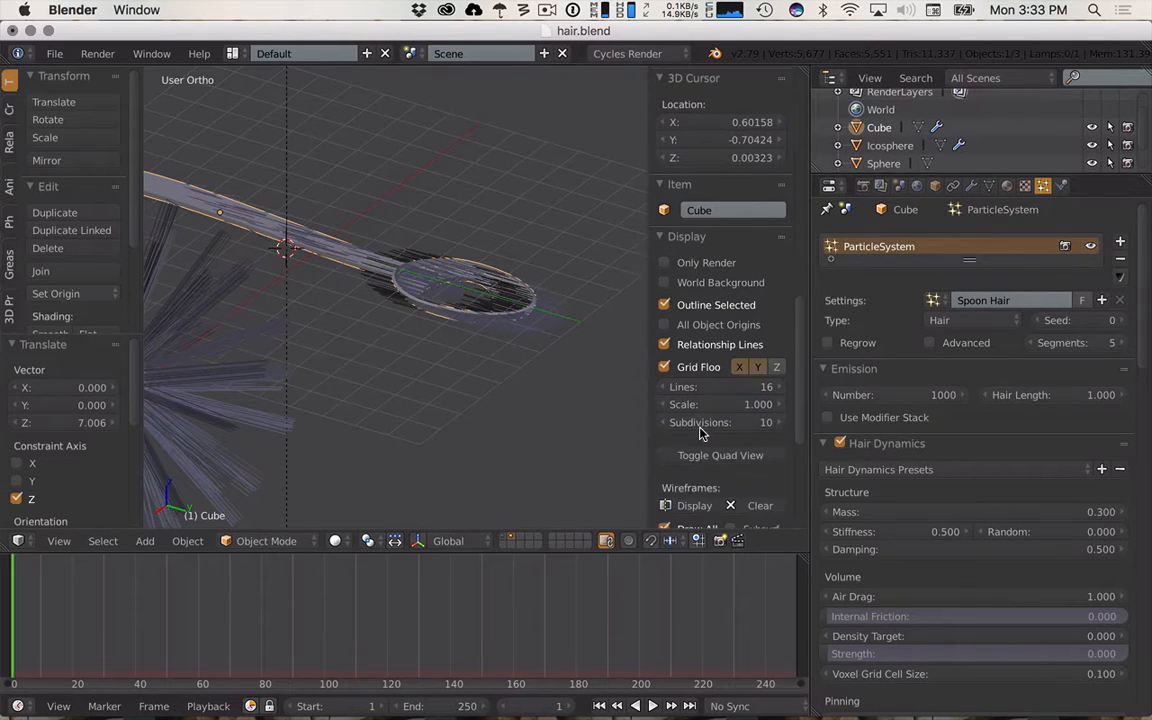
scroll(705, 465, down, 3)
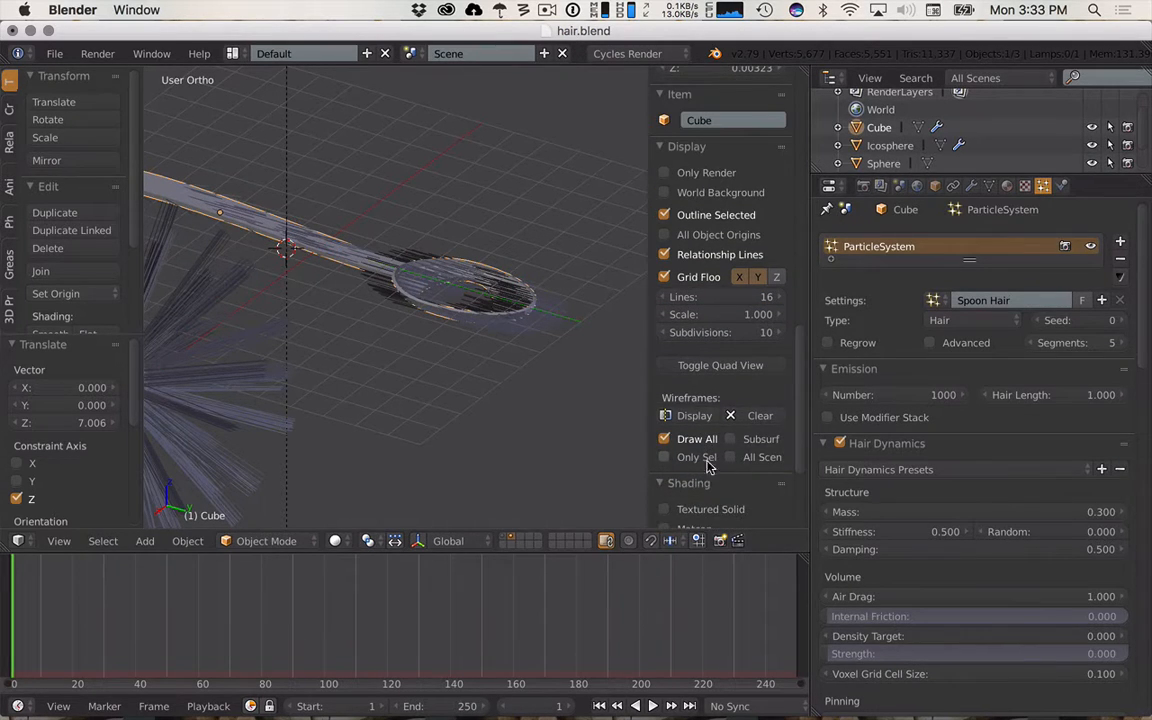
scroll(710, 262, up, 3)
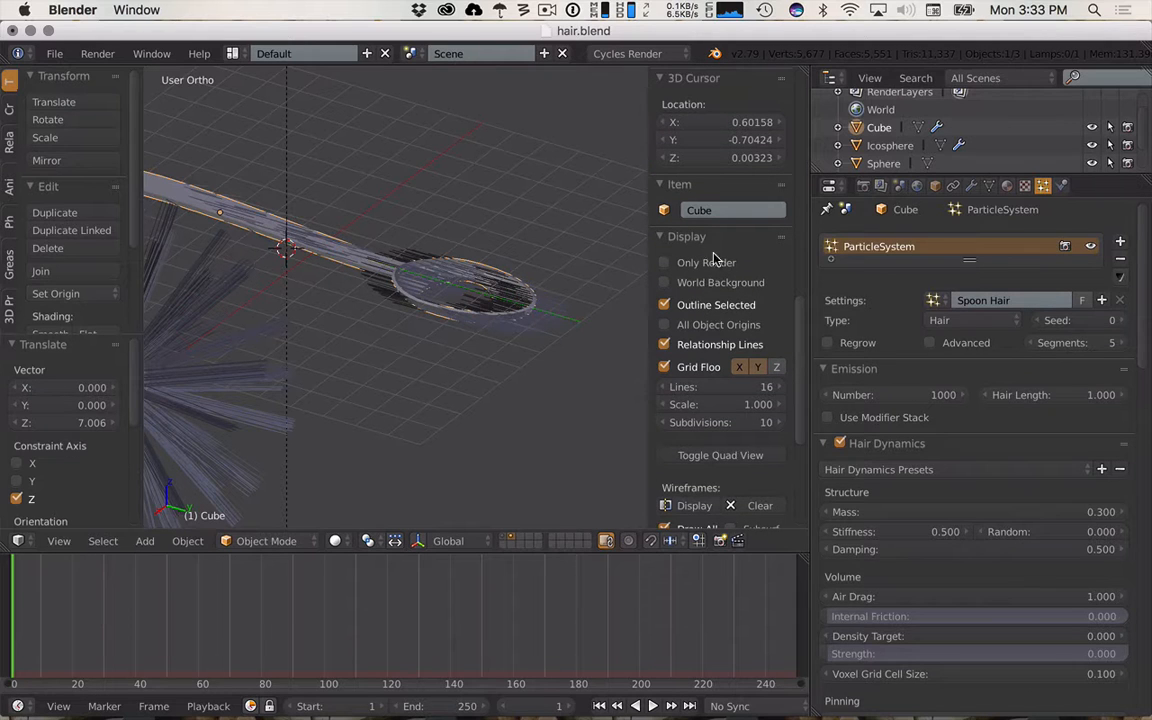
- Search the available commands for normals while in Object Mode
key(space)
text(n)
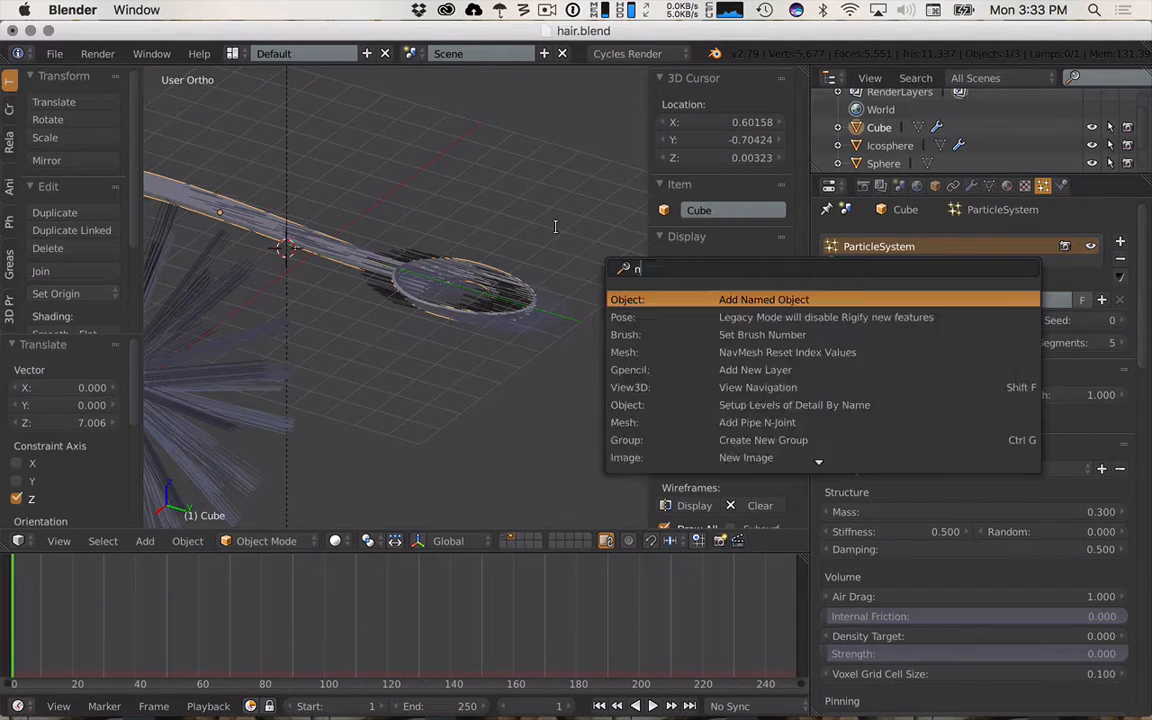
text(ormals)
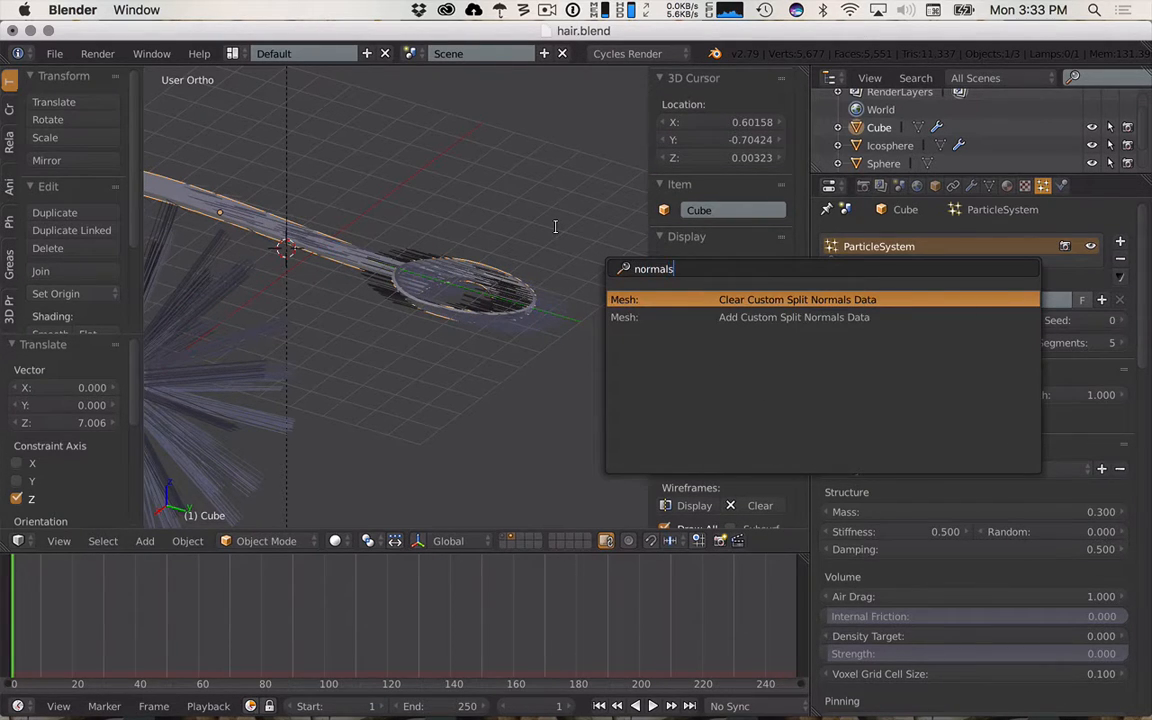
key(Return)
- Apply Make Normals Consistent to the spoon's whole mesh in Edit Mode, and inspect its hair direction back in Object Mode
key(Tab)
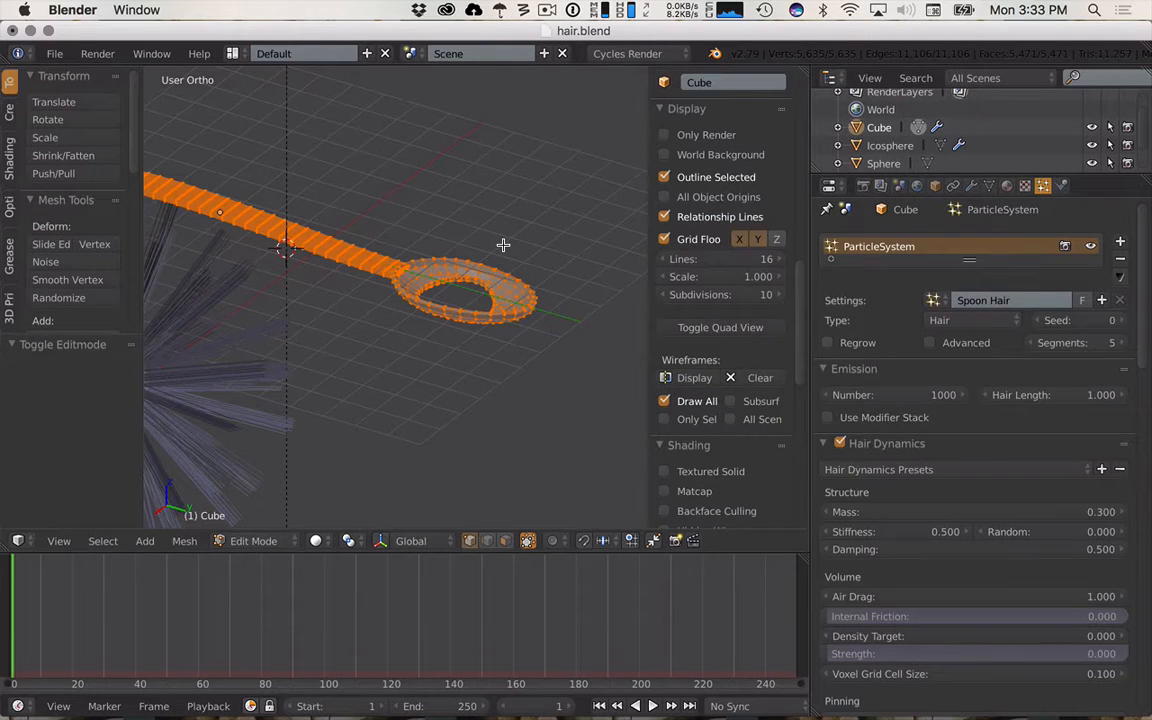
key(space)
text(norm)
key(Down)
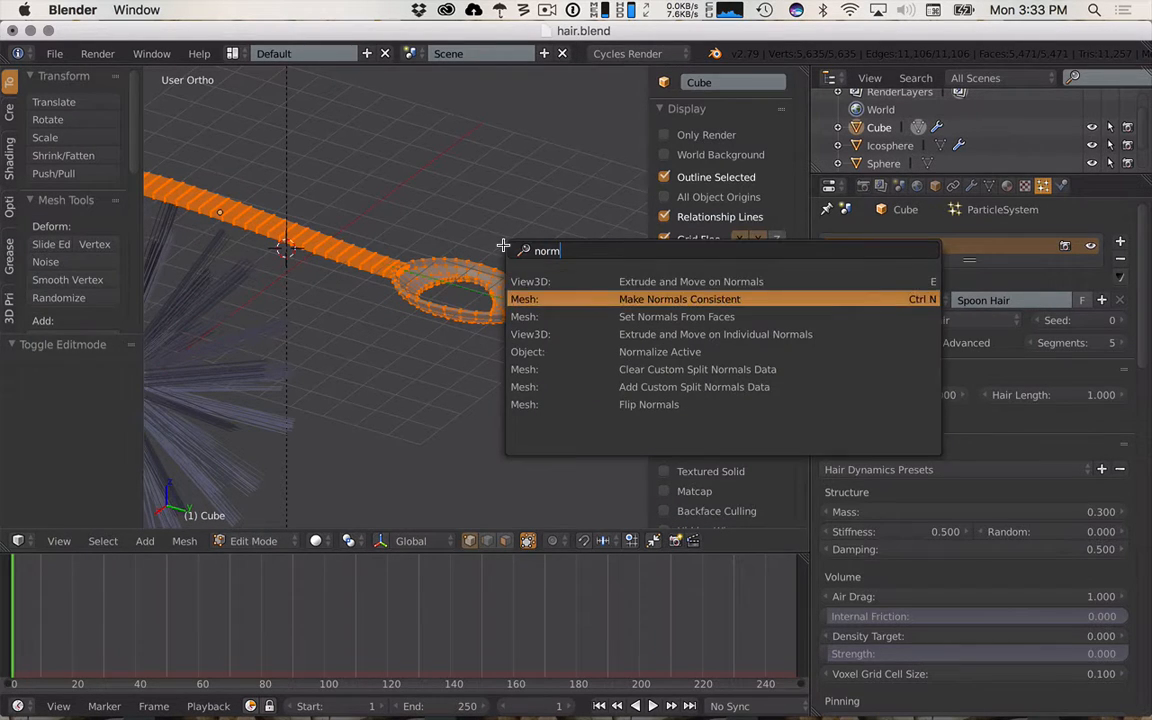
key(Return)
key(Tab)
middle_drag(466, 206, 440, 256)
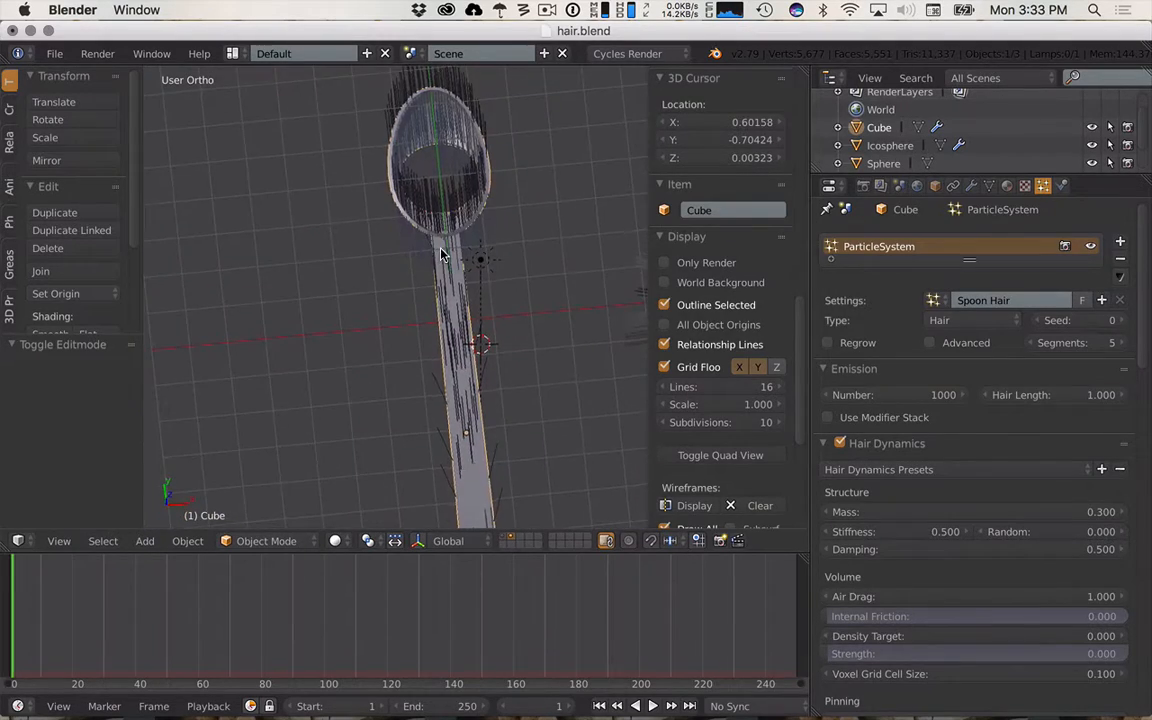
- Hide the icosphere beside the spoon and open the spoon's mesh in Edit Mode from the top view
key(KP_7)
key(ctrl+Up)
scroll(548, 290, down, 6)
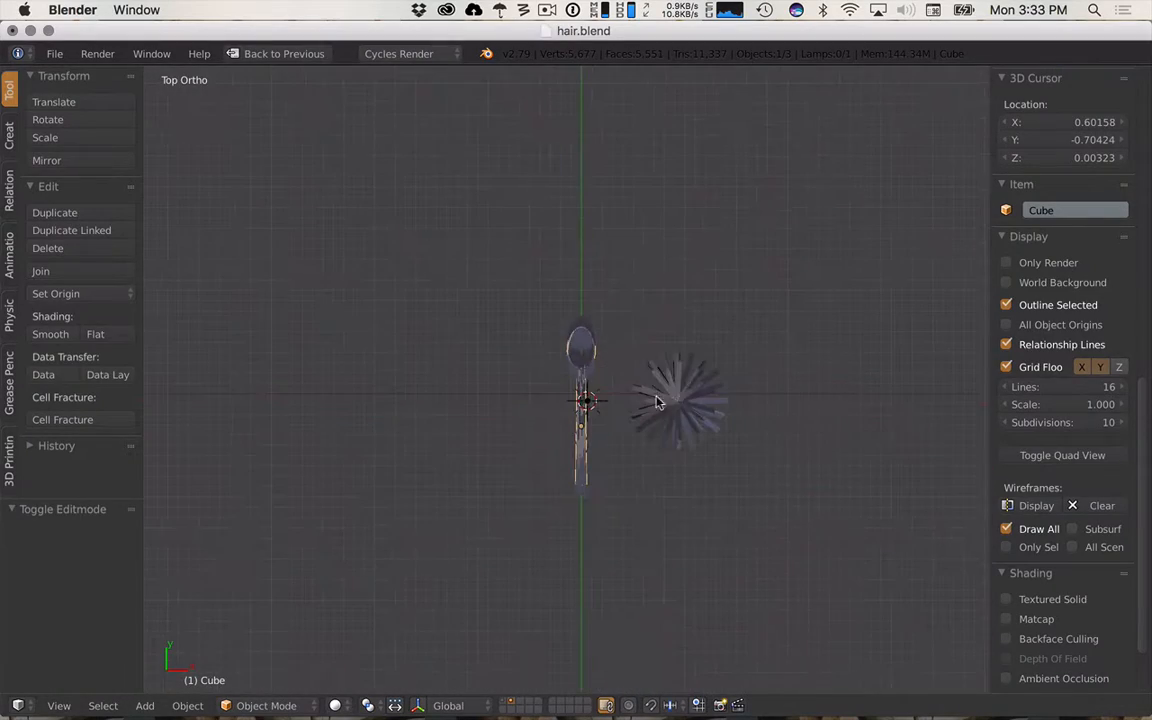
right_click(657, 402)
scroll(700, 410, up, 5)
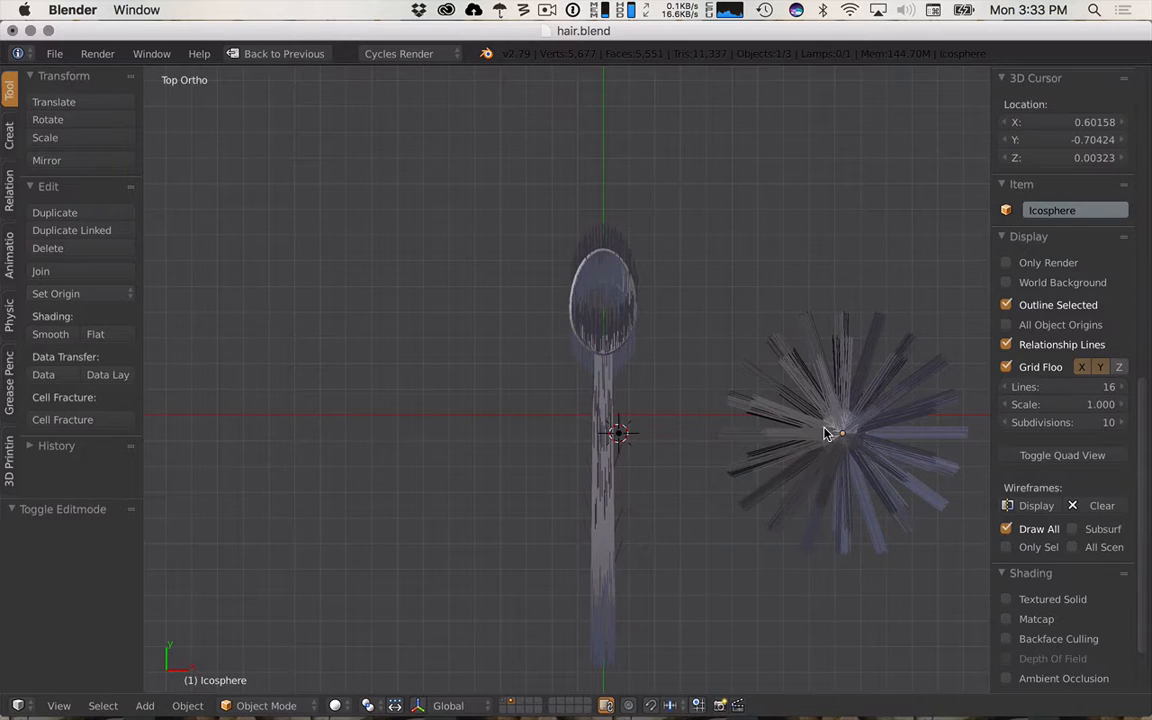
key(h)
right_click(622, 340)
key(Tab)
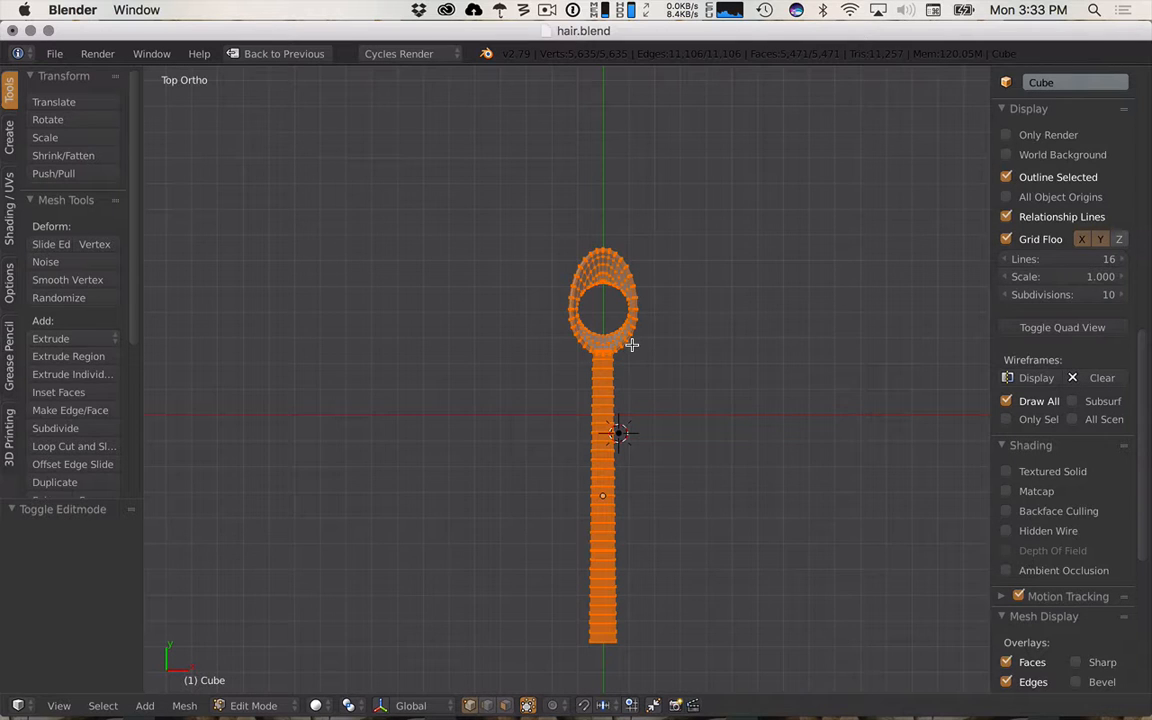
- Box-select the spoon's handle in wireframe display, inspect the selection, and clear it again in solid display
key(z)
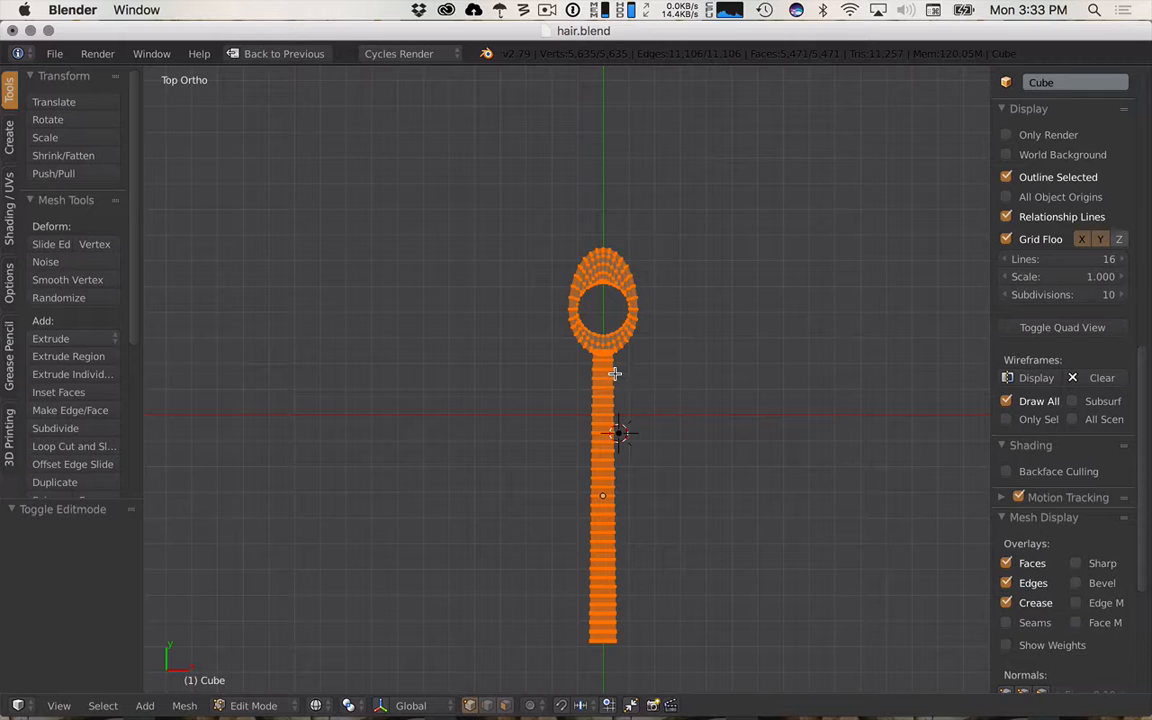
key(a)
key(v)
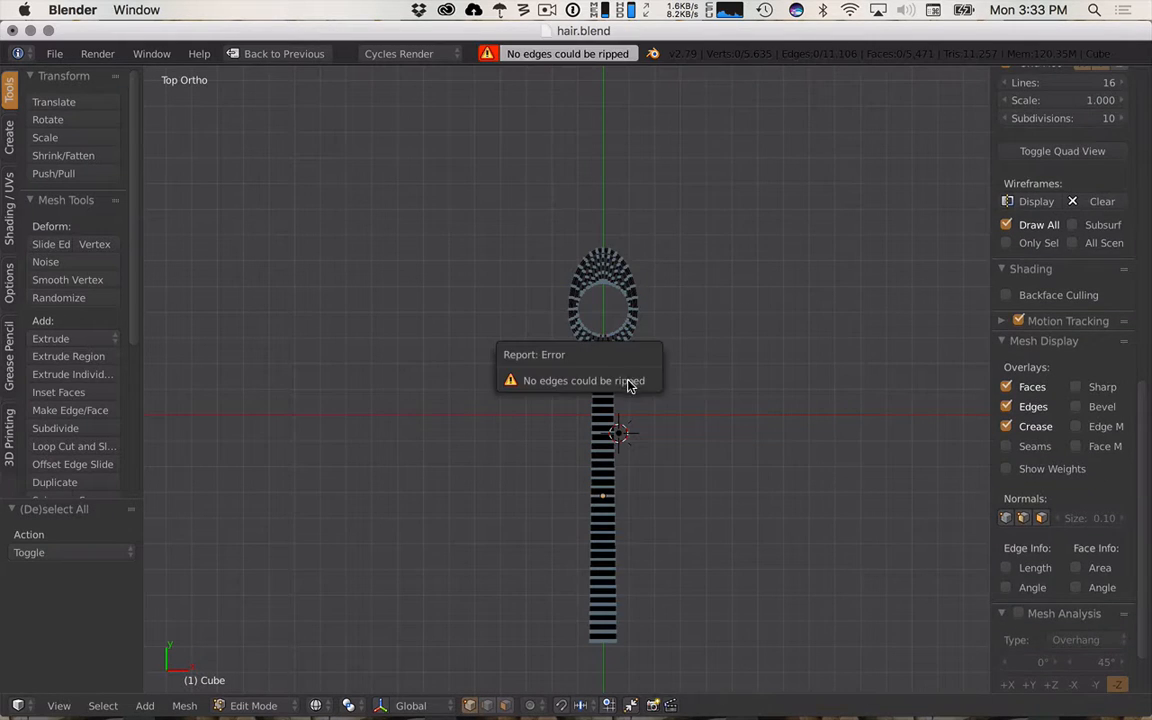
key(b)
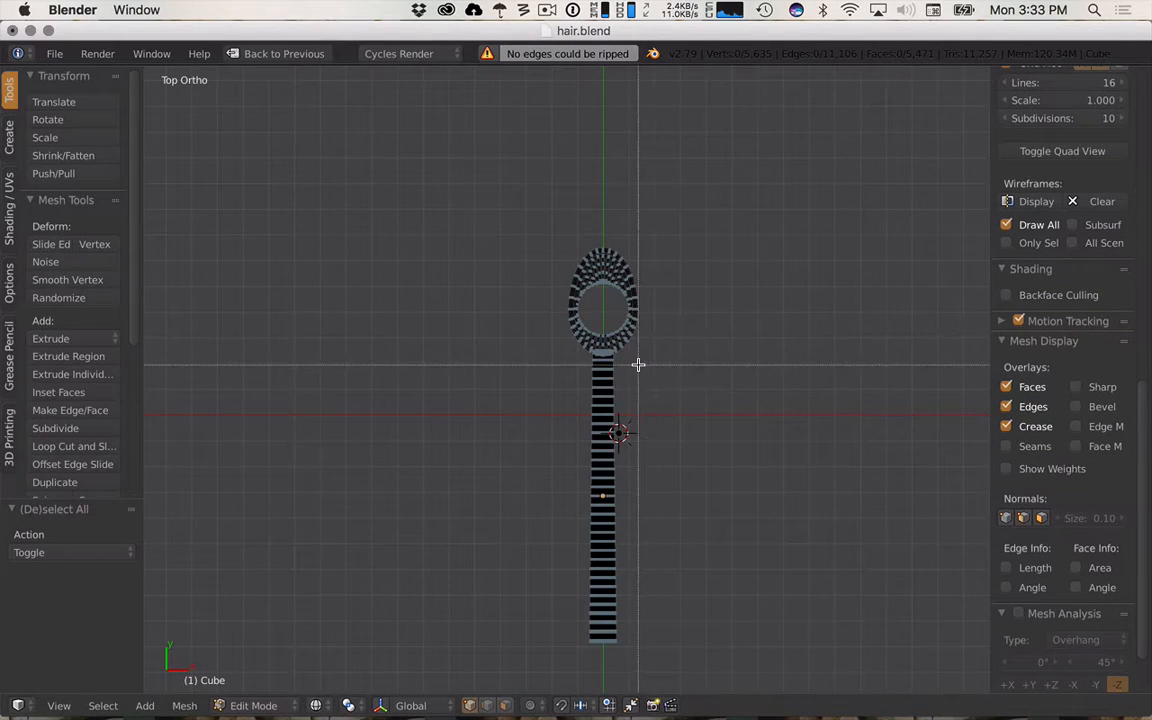
drag(577, 322, 357, 636)
scroll(760, 407, up, 5)
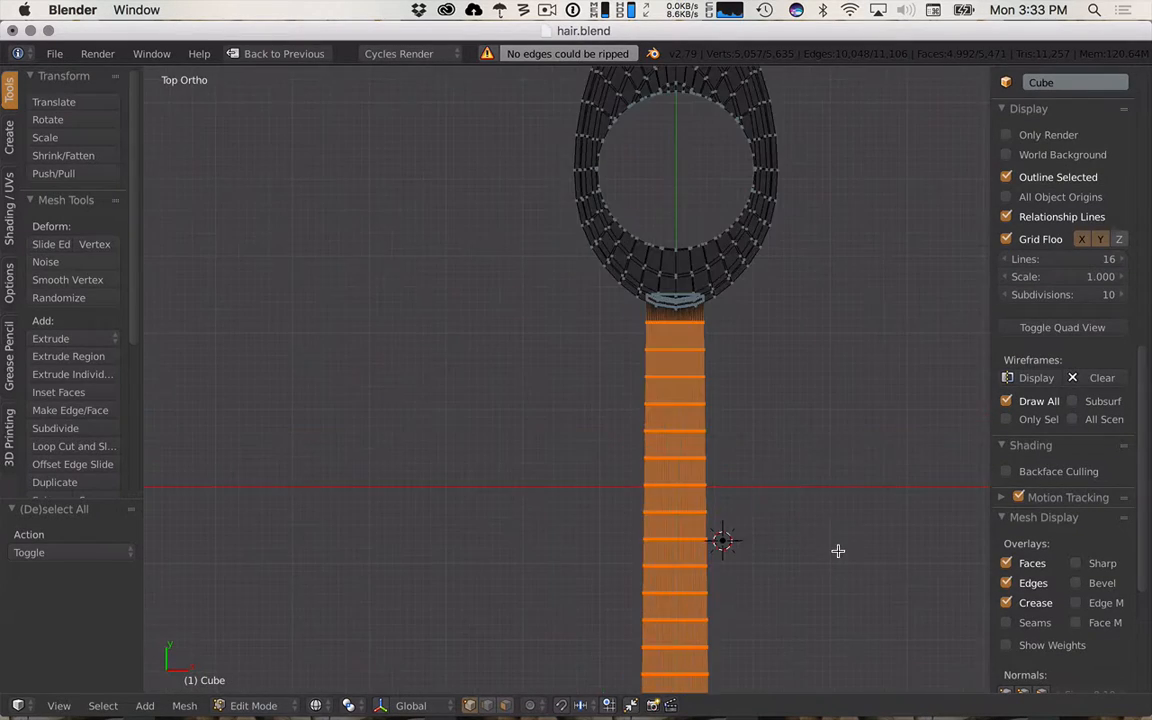
mouse_move(838, 550)
middle_down()
mouse_move(769, 499)
mouse_move(763, 382)
mouse_move(764, 427)
middle_up()
key(z)
key(a)
- Examine the handle's mesh divisions up close and along its whole length in solid display
mouse_move(668, 289)
middle_down()
mouse_move(686, 368)
mouse_move(725, 365)
mouse_move(696, 409)
middle_up()
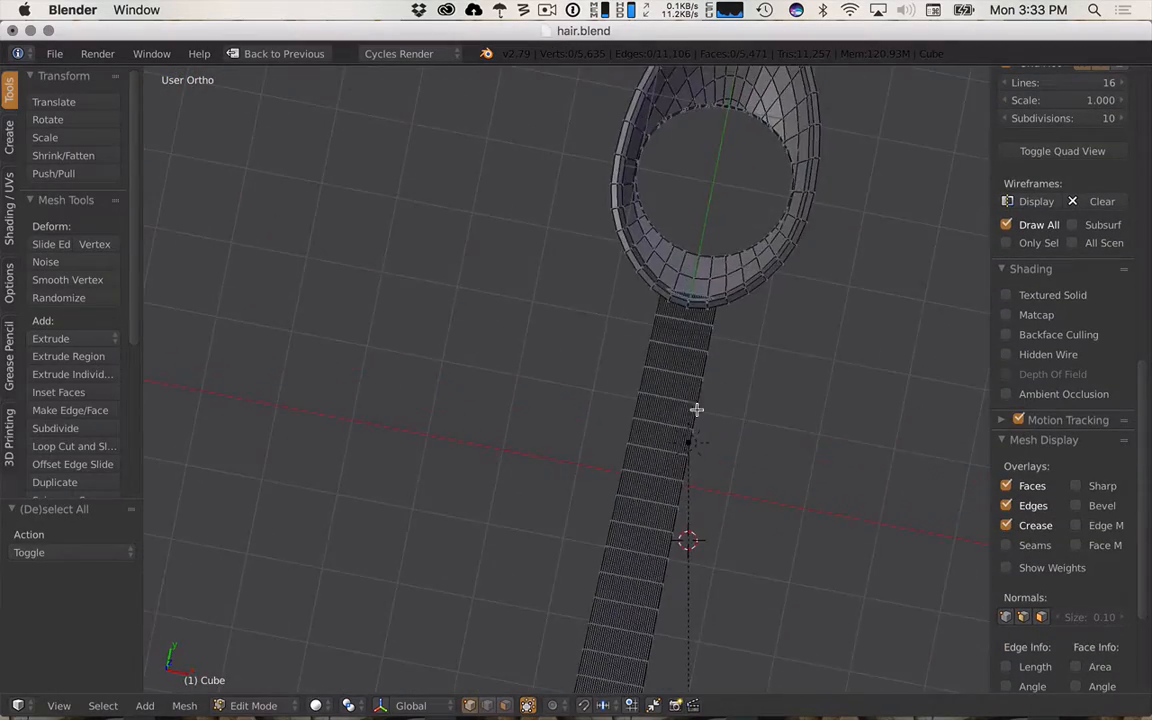
scroll(697, 410, up, 8)
shift+middle_drag(908, 432, 514, 365)
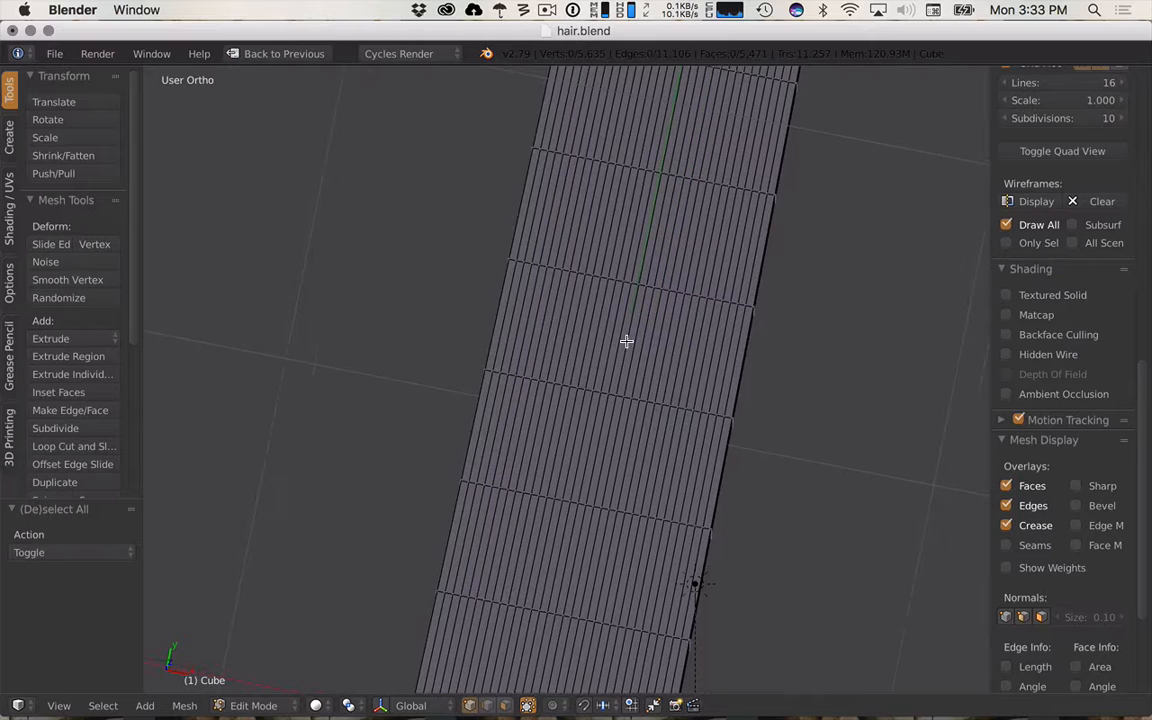
scroll(626, 341, down, 8)
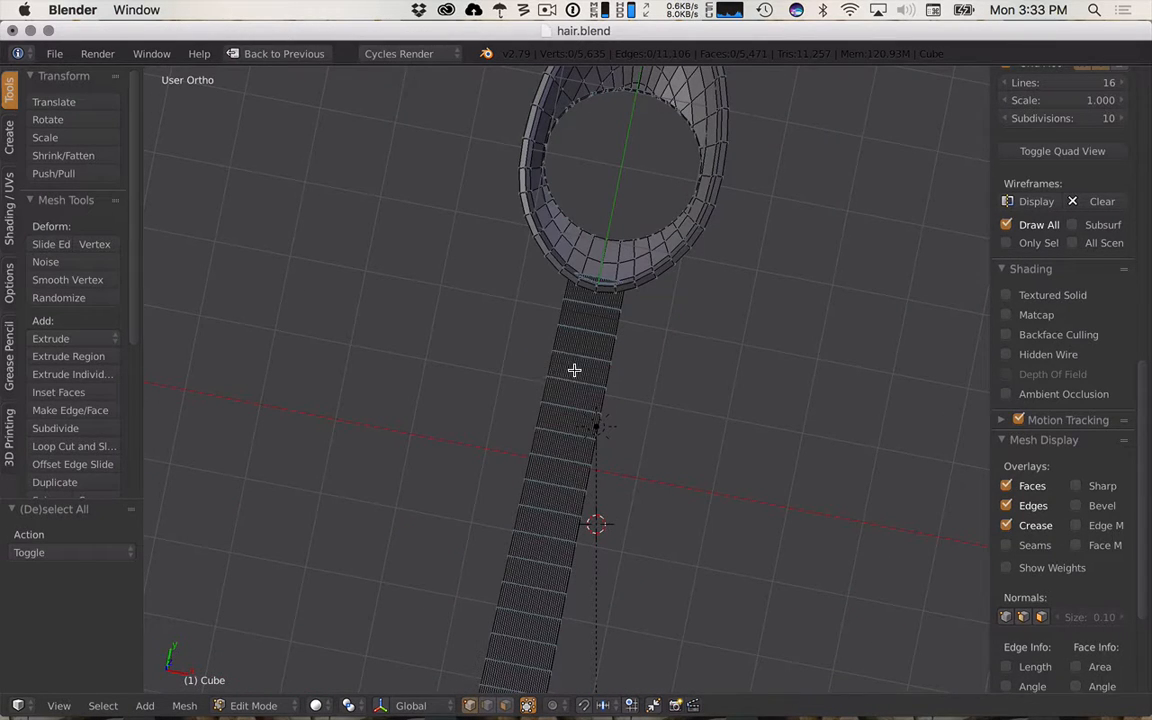
scroll(578, 376, down, 4)
scroll(625, 435, up, 5)
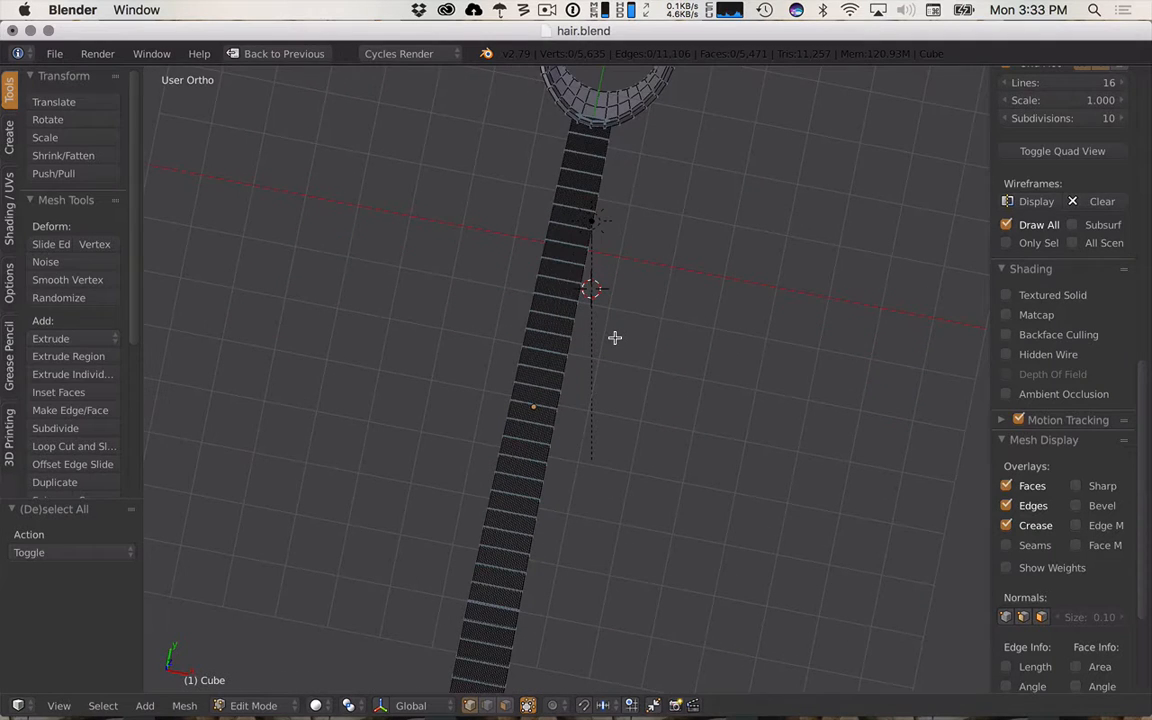
scroll(548, 375, down, 2)
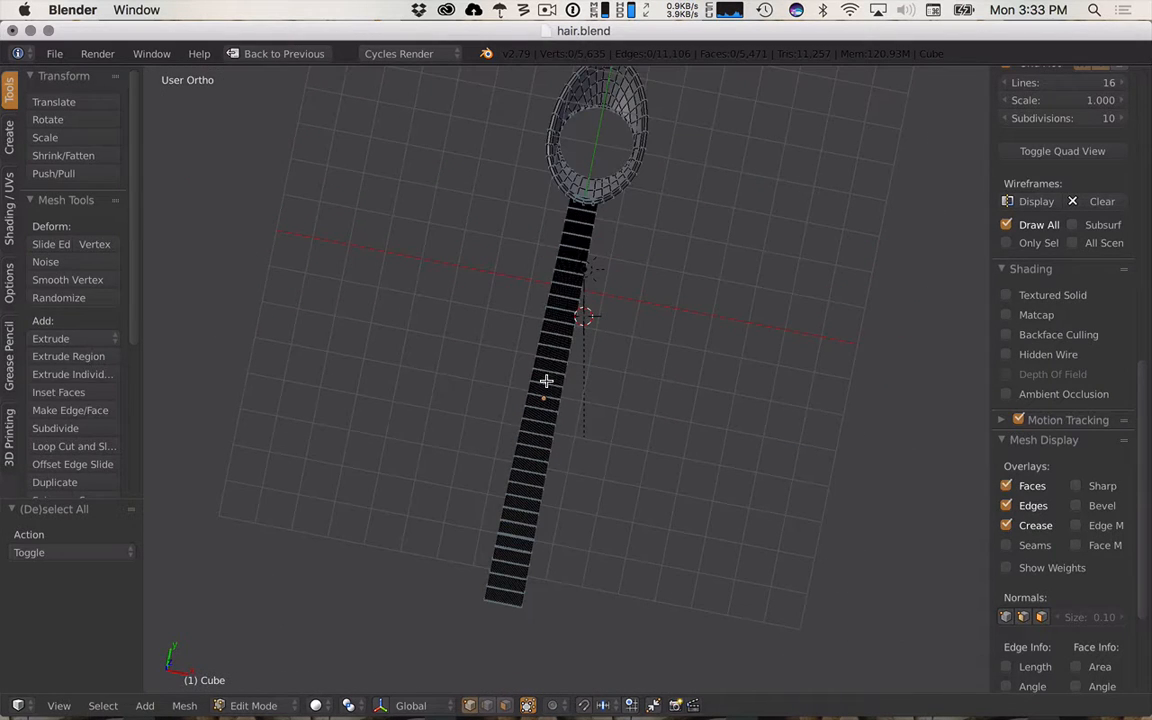
- Try to box-select the handle from the top view in solid display and check its underside for missed vertices
key(KP_7)
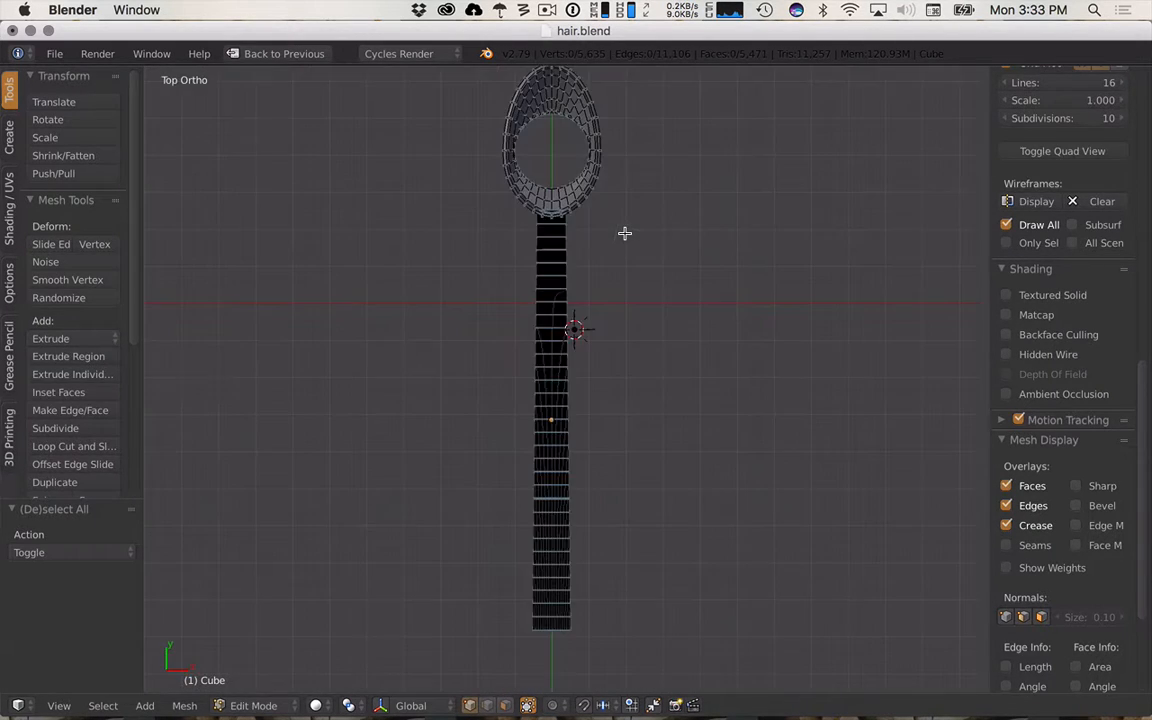
drag(584, 218, 411, 660)
middle_drag(648, 627, 615, 480)
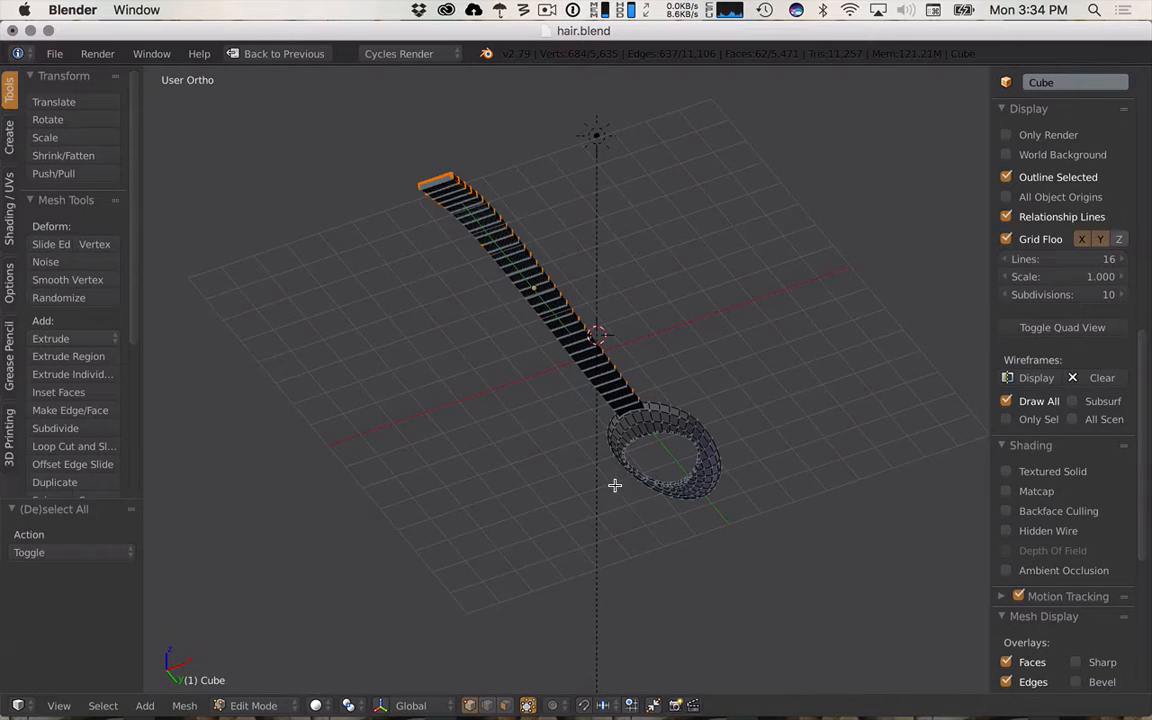
- Select all of the handle's vertices, including those behind, with a box selection in wireframe display from the top view
key(KP_7)
key(z)
key(a)
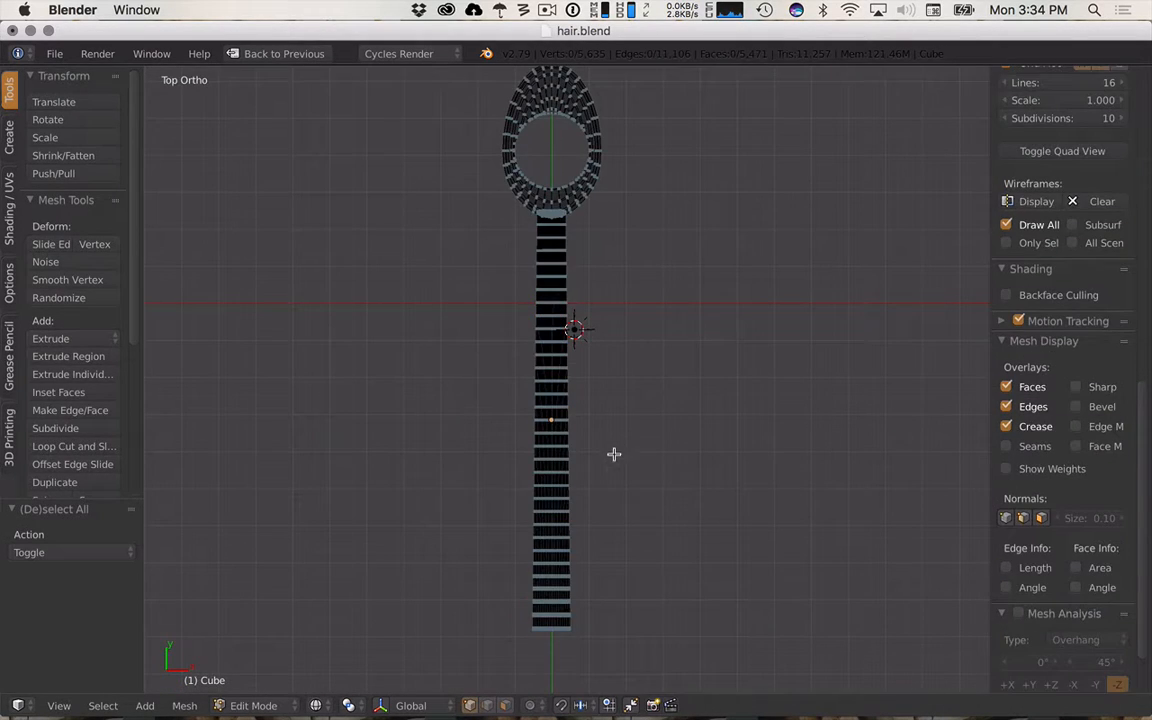
key(b)
drag(629, 666, 480, 230)
middle_drag(512, 255, 658, 412)
key(KP_7)
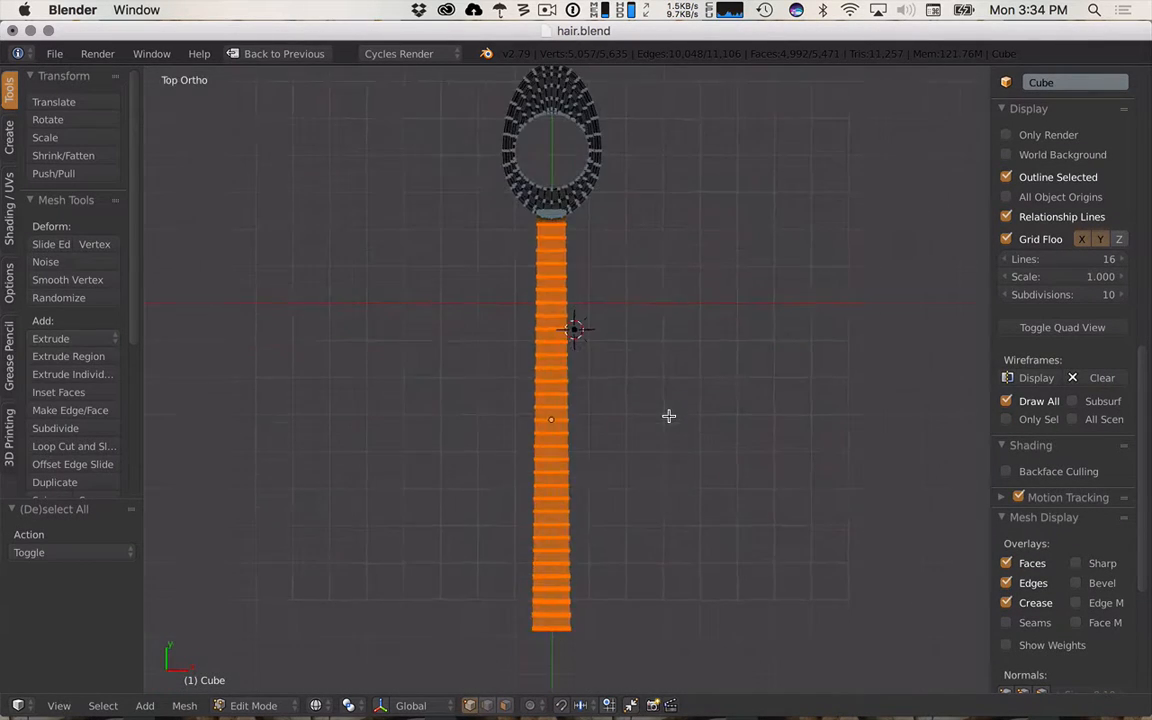
- Add a vertex group for the selected handle vertices in the spoon's mesh data and name it Handle
key(ctrl+Up)
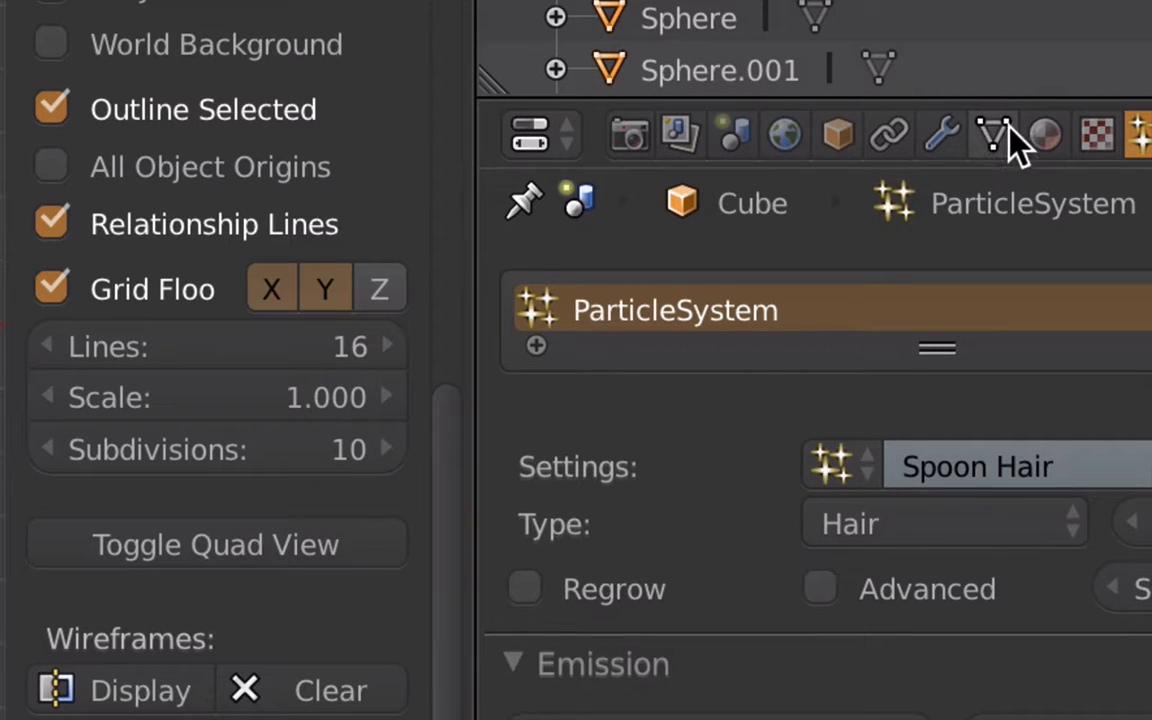
click(997, 133)
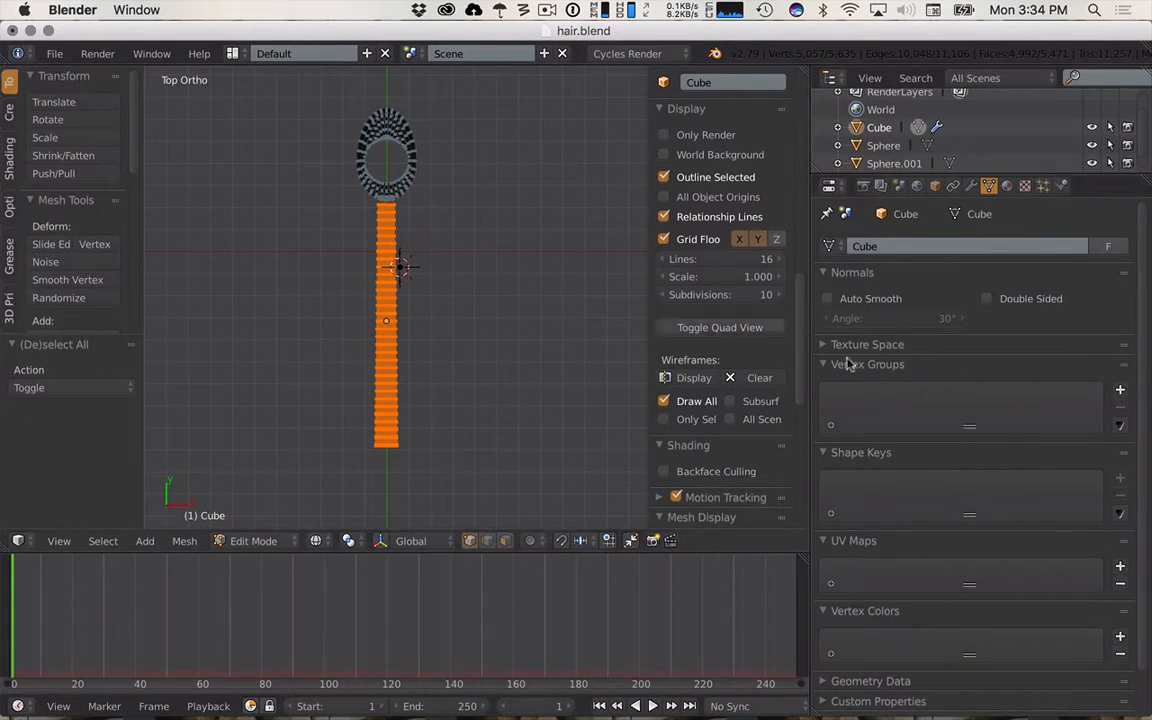
click(1120, 392)
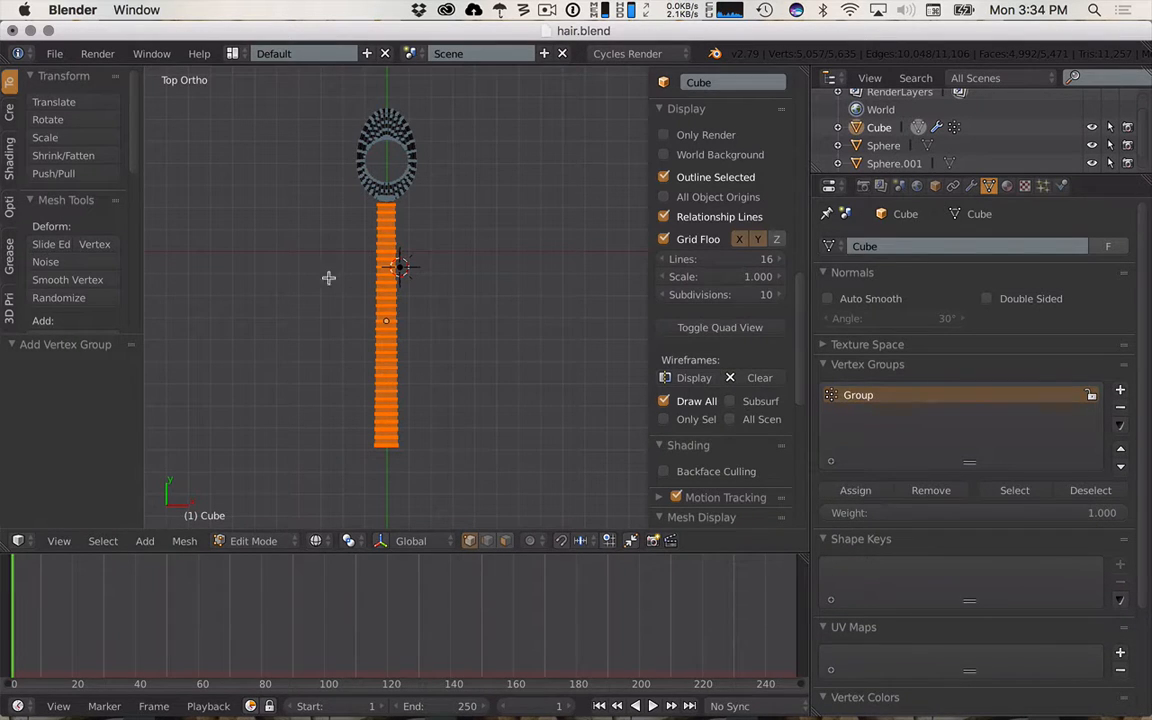
double_click(860, 398)
text(h)
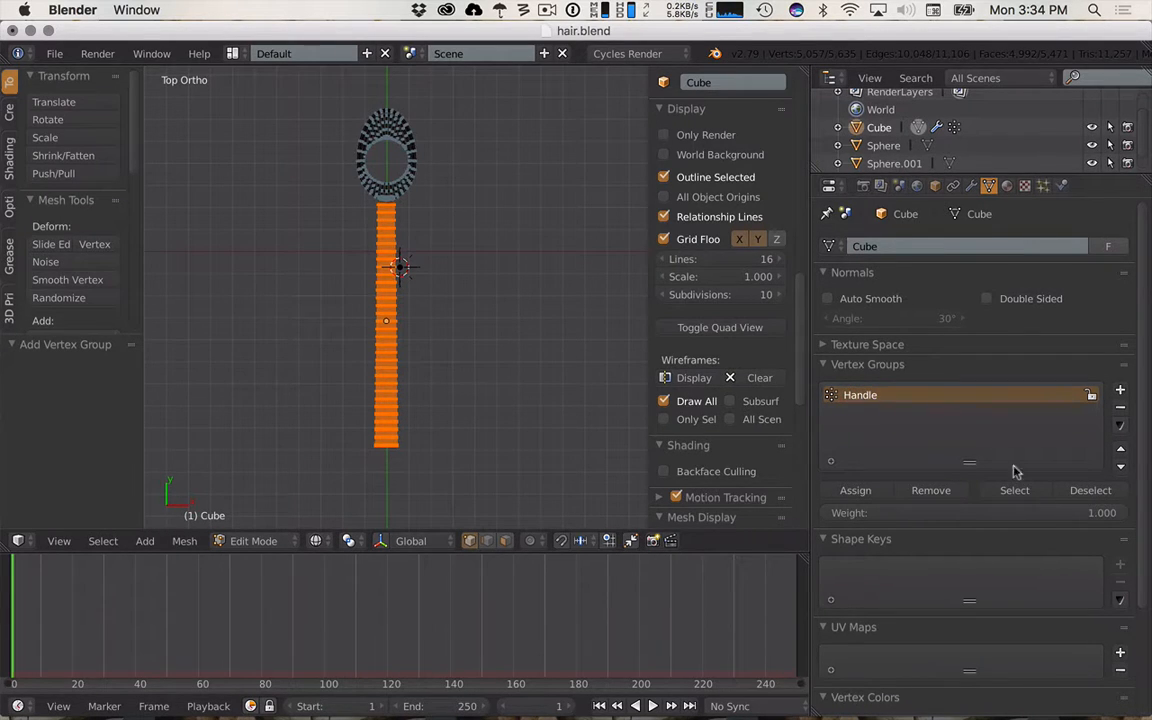
- Check the Handle vertex group by deselecting and reselecting its vertices
click(1082, 495)
click(1030, 493)
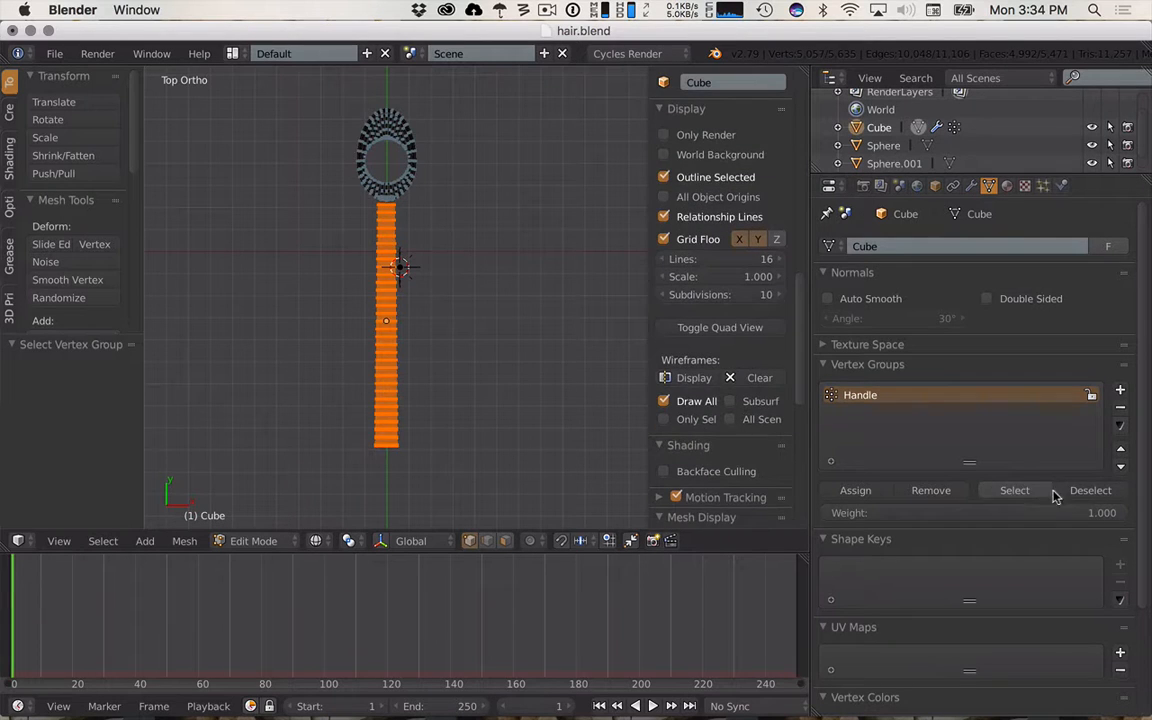
click(1072, 495)
click(1028, 494)
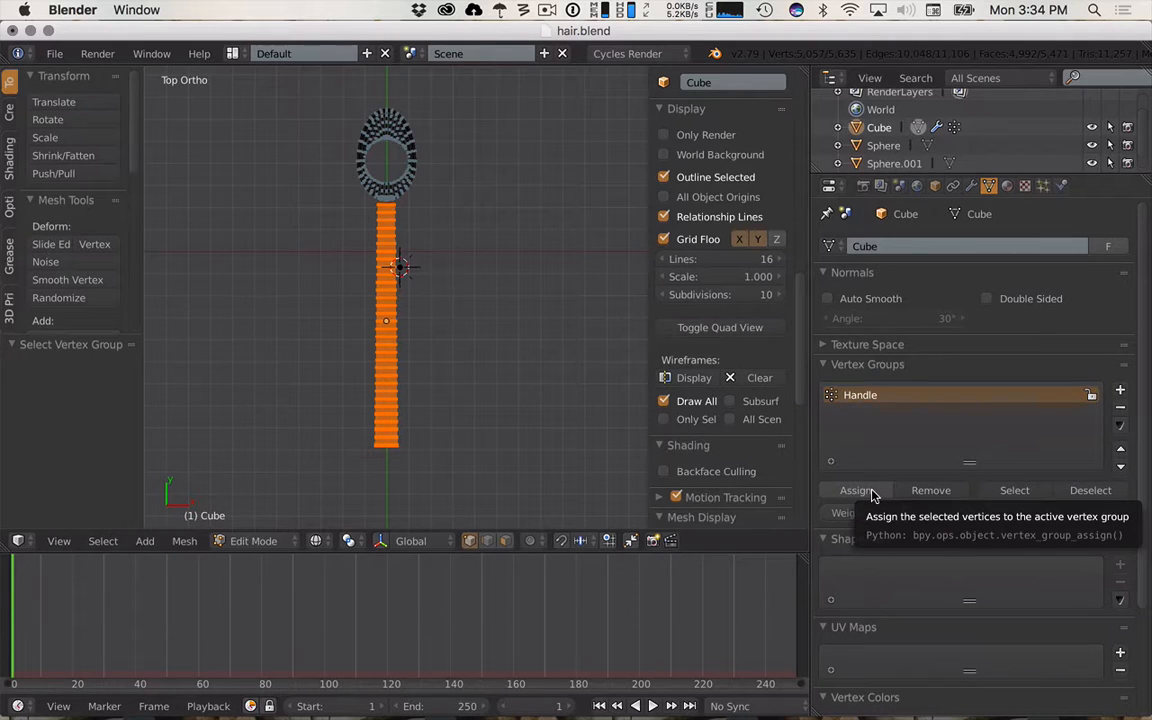
- Set the Handle vertex group as the Density group of the Spoon Hair particle system
click(1043, 186)
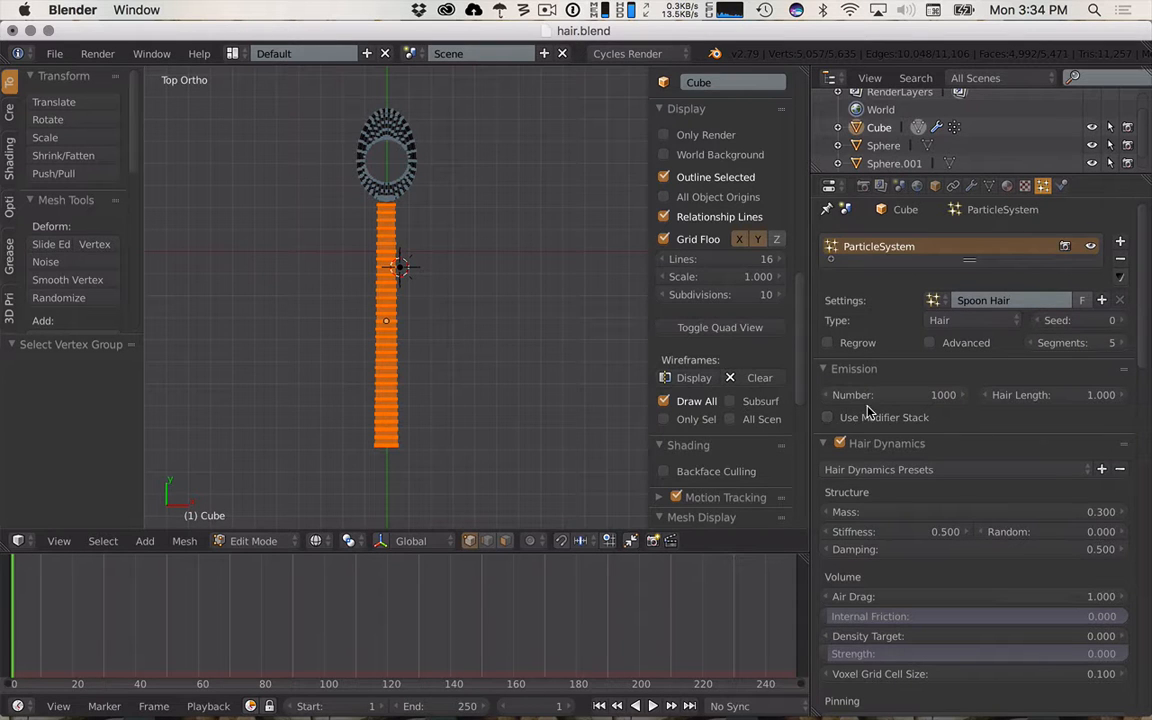
scroll(861, 465, down, 10)
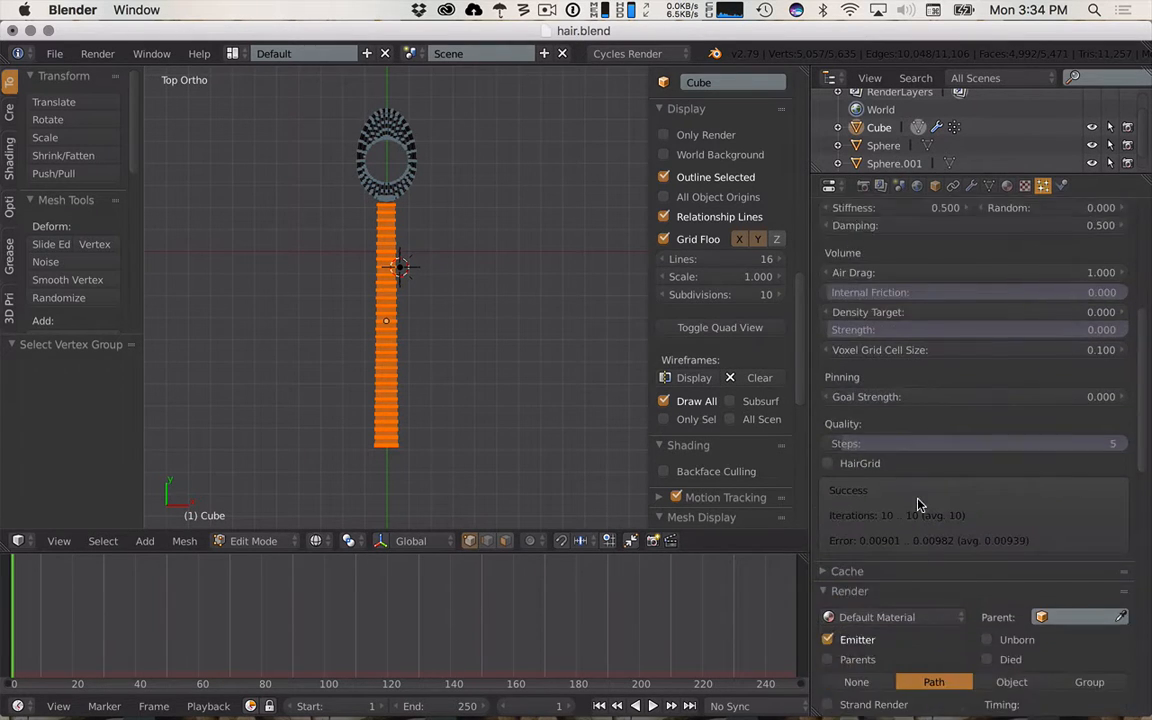
scroll(922, 502, down, 6)
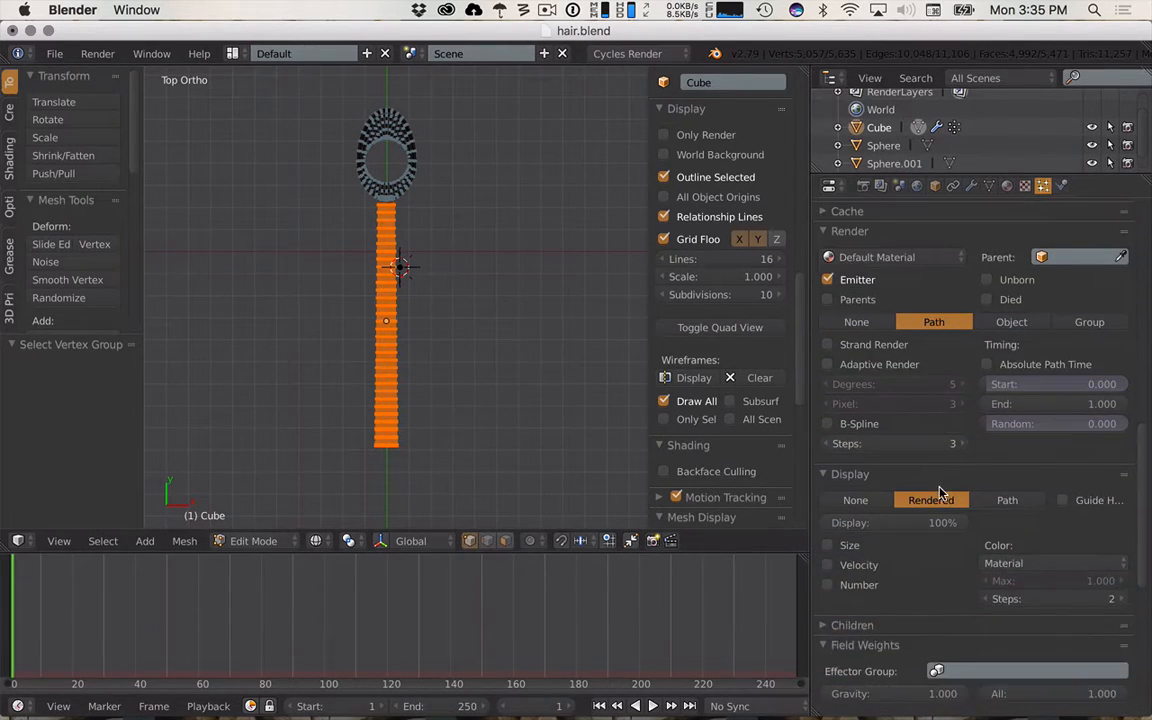
scroll(922, 498, down, 5)
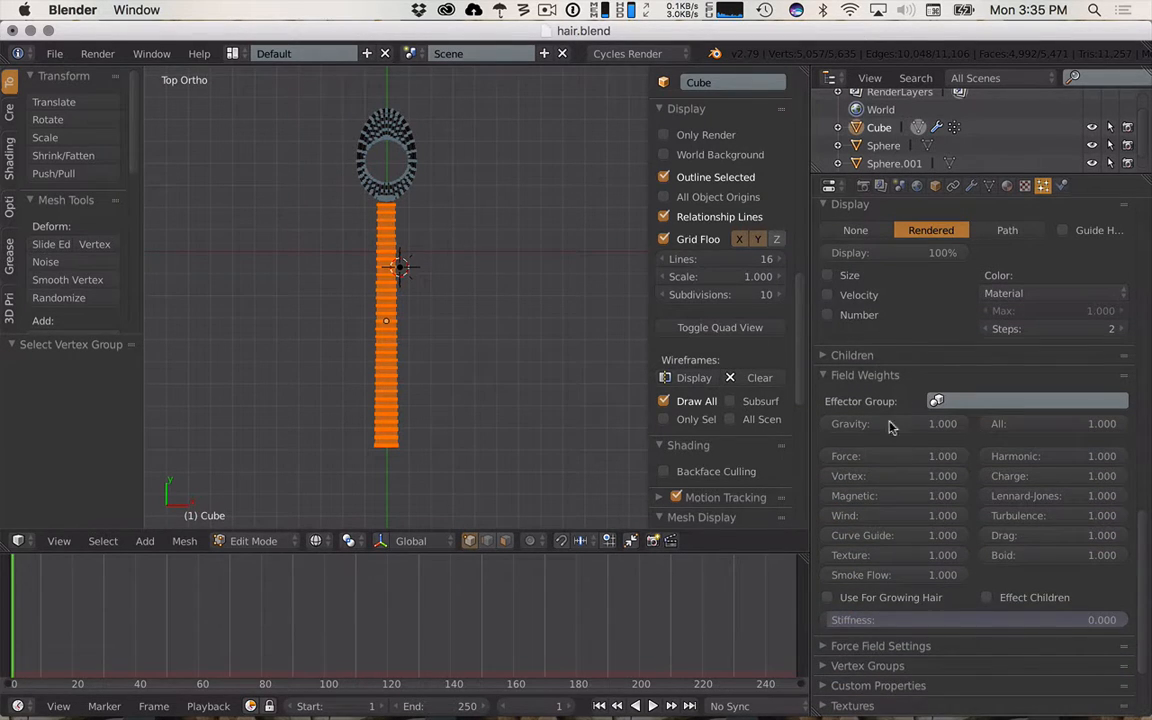
scroll(893, 427, down, 4)
click(867, 545)
scroll(951, 598, down, 1)
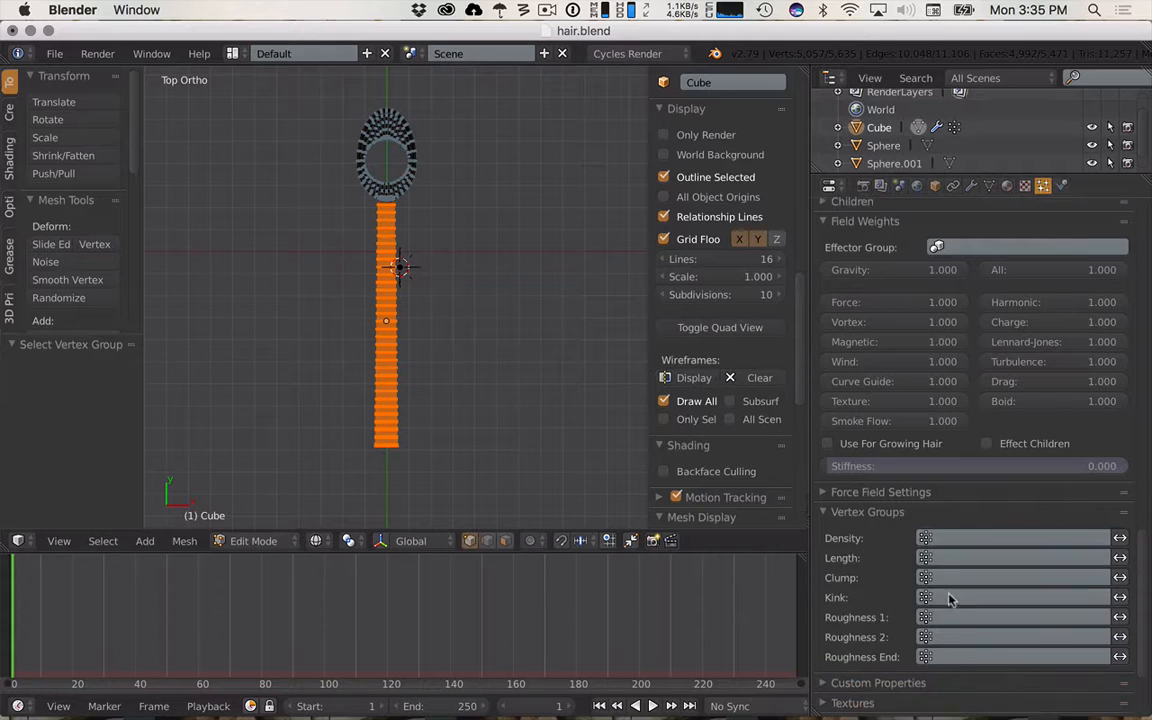
scroll(951, 598, down, 2)
click(933, 484)
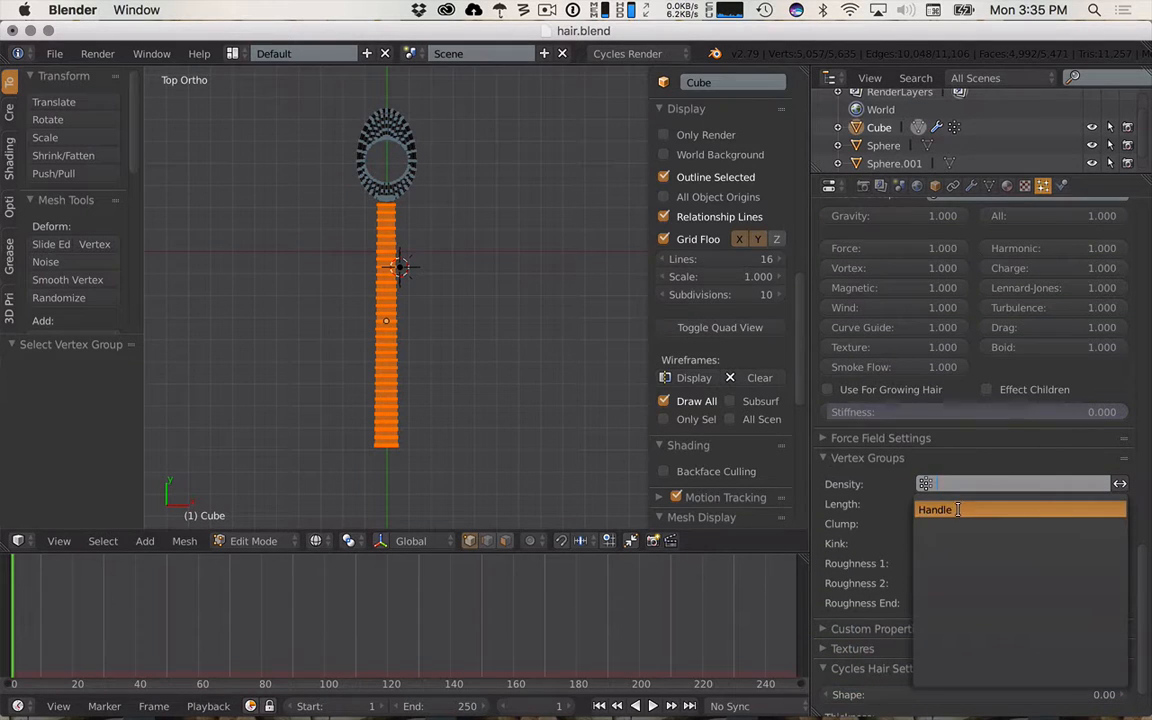
click(958, 510)
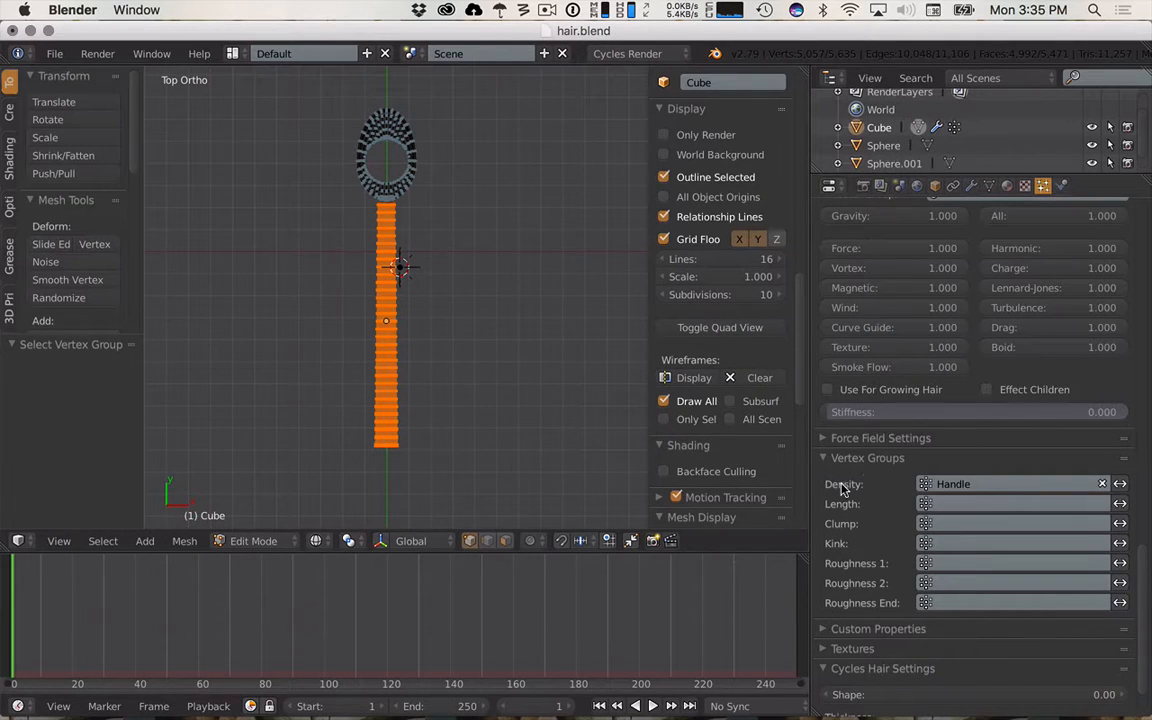
- Return the spoon to Object Mode and inspect the handle's hair in rendered display from an angled view
key(Tab)
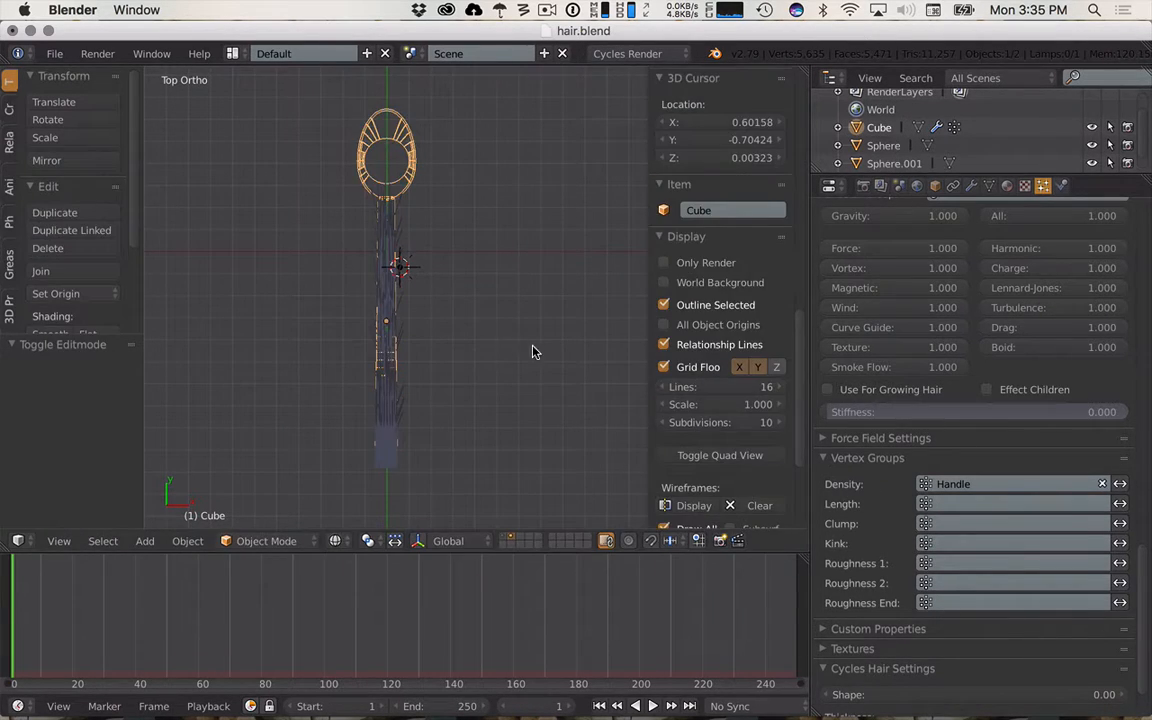
middle_drag(533, 352, 586, 260)
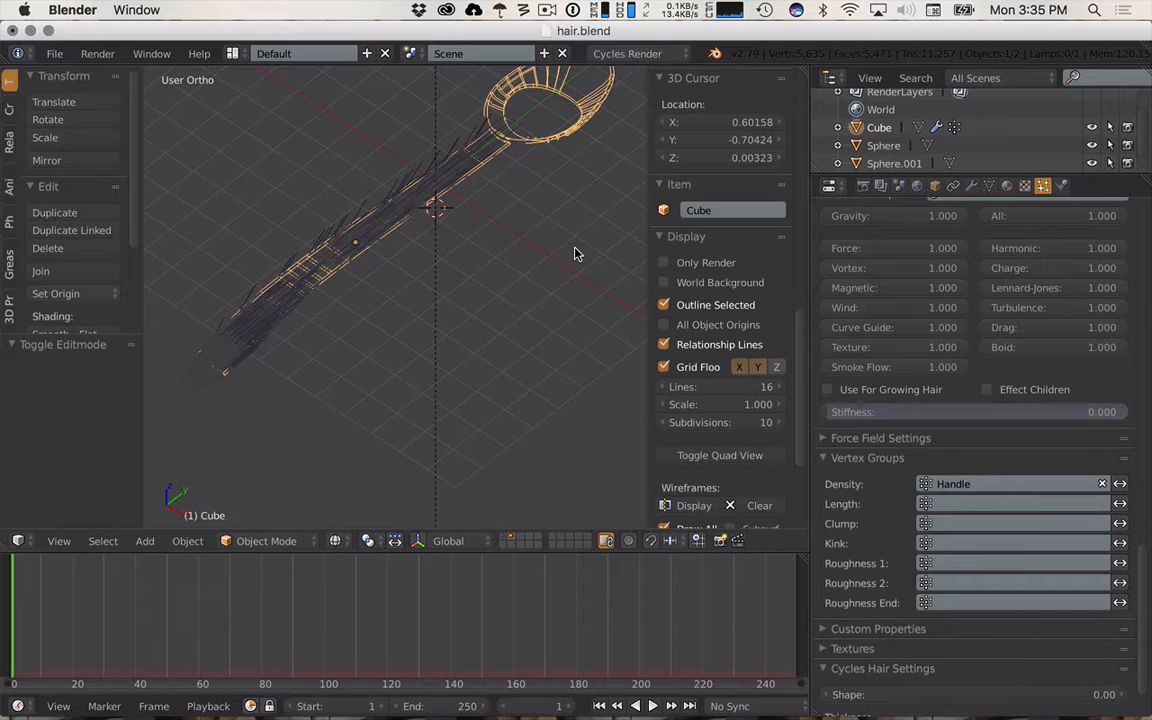
key(shift+z)
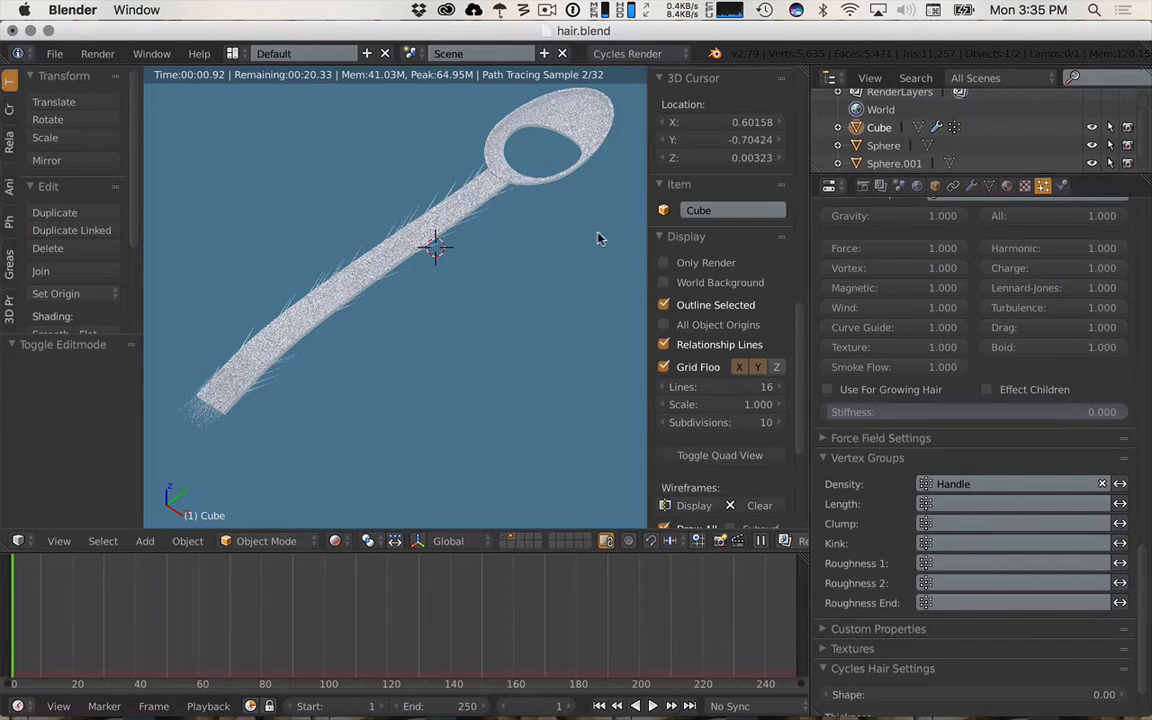
- Create a new material on the spoon and set its diffuse colour to orange
scroll(998, 388, up, 3)
click(1007, 185)
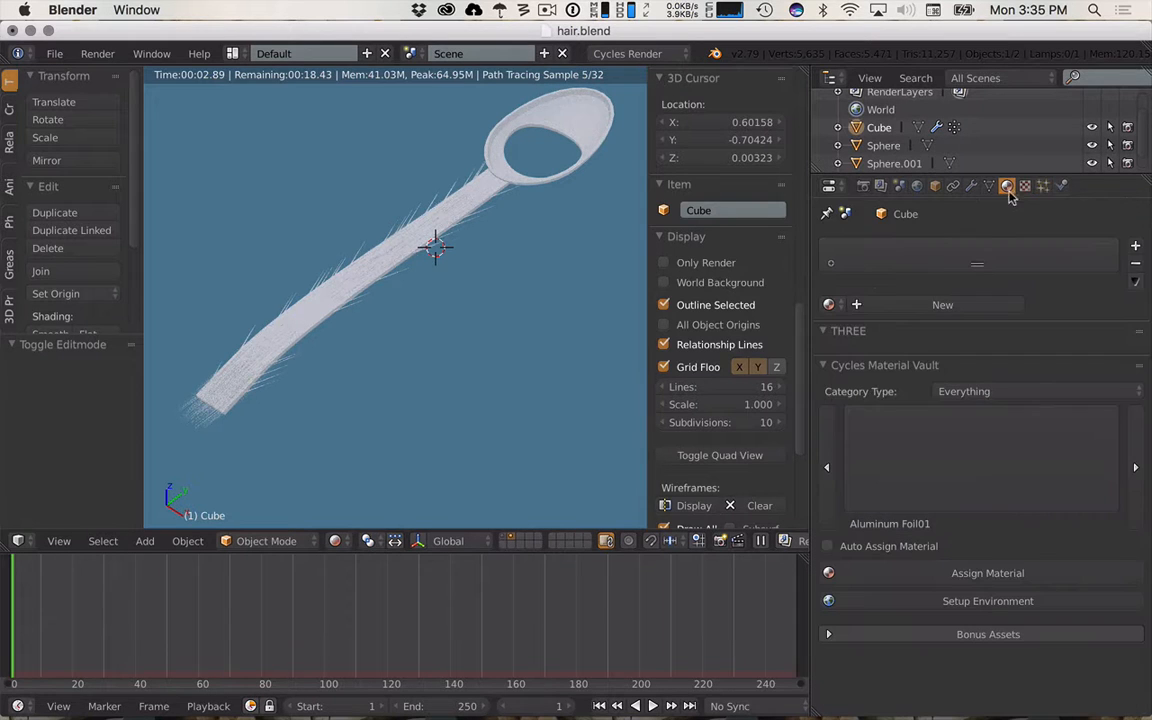
click(942, 305)
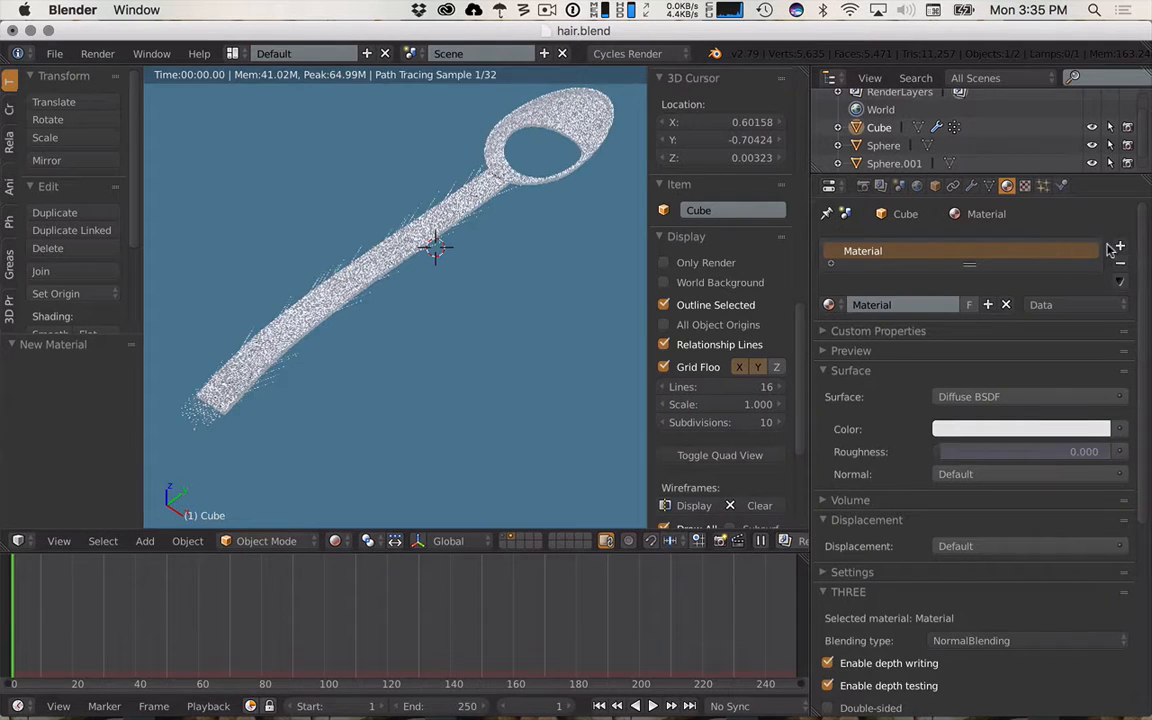
click(982, 431)
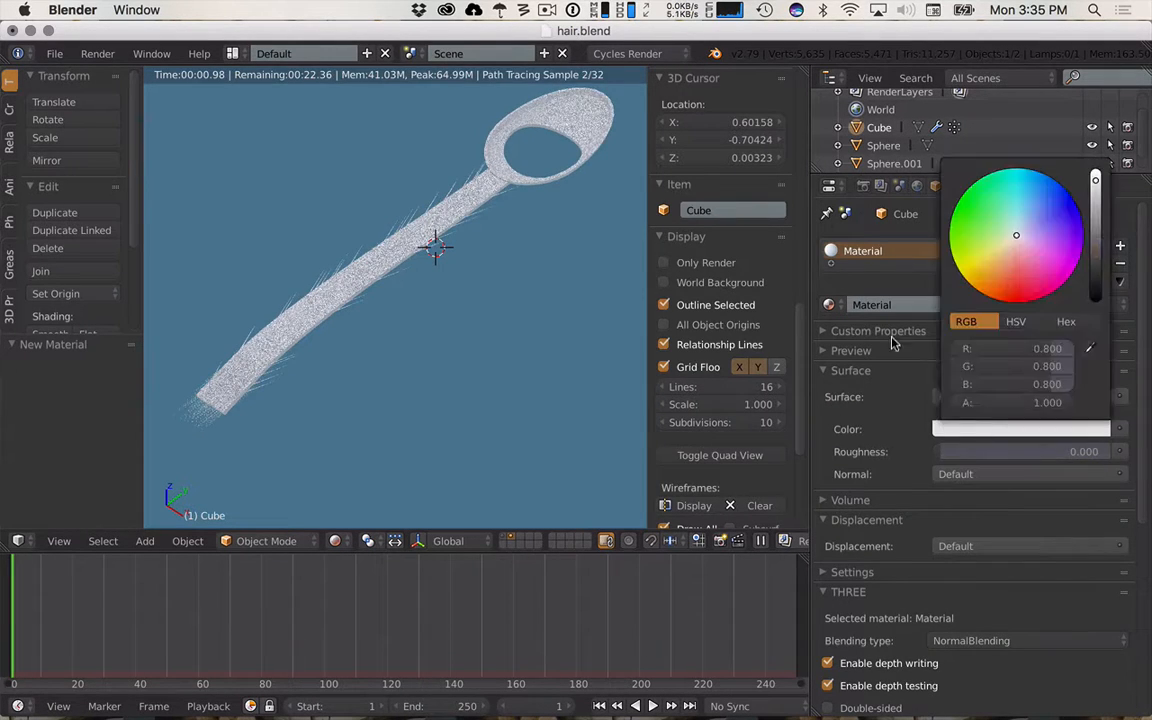
click(995, 429)
click(987, 287)
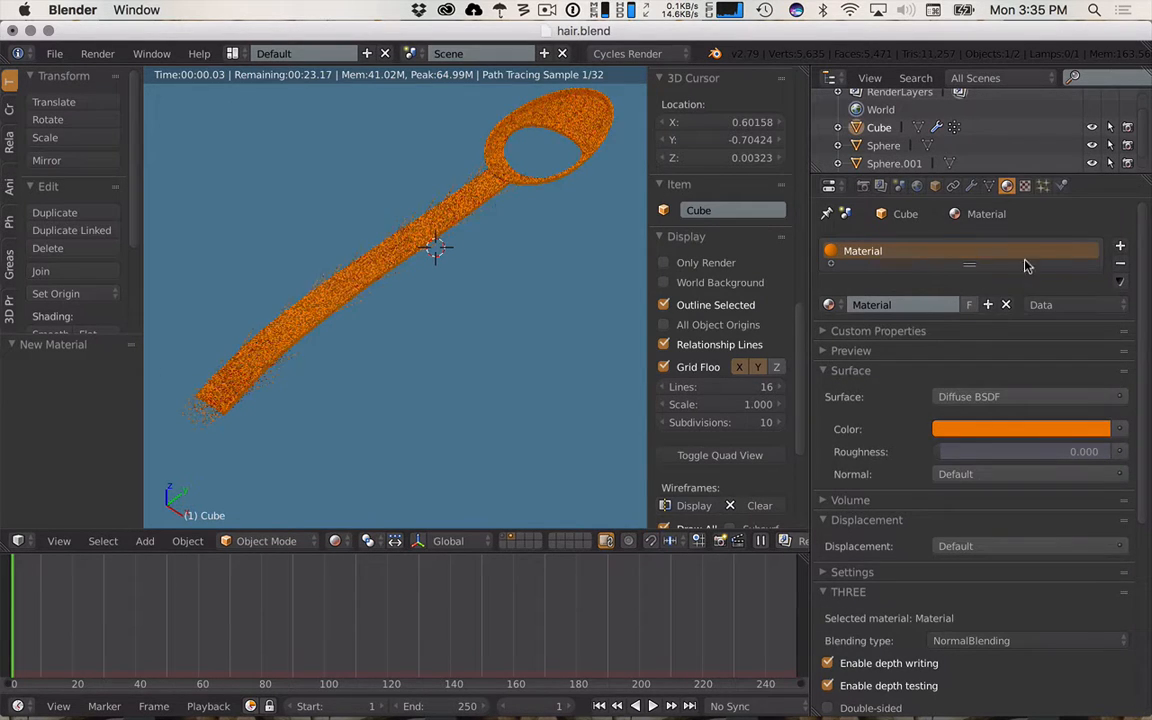
- Add a second material slot to the spoon and change the first material's diffuse colour to a dark pinkish grey
click(1120, 245)
click(935, 252)
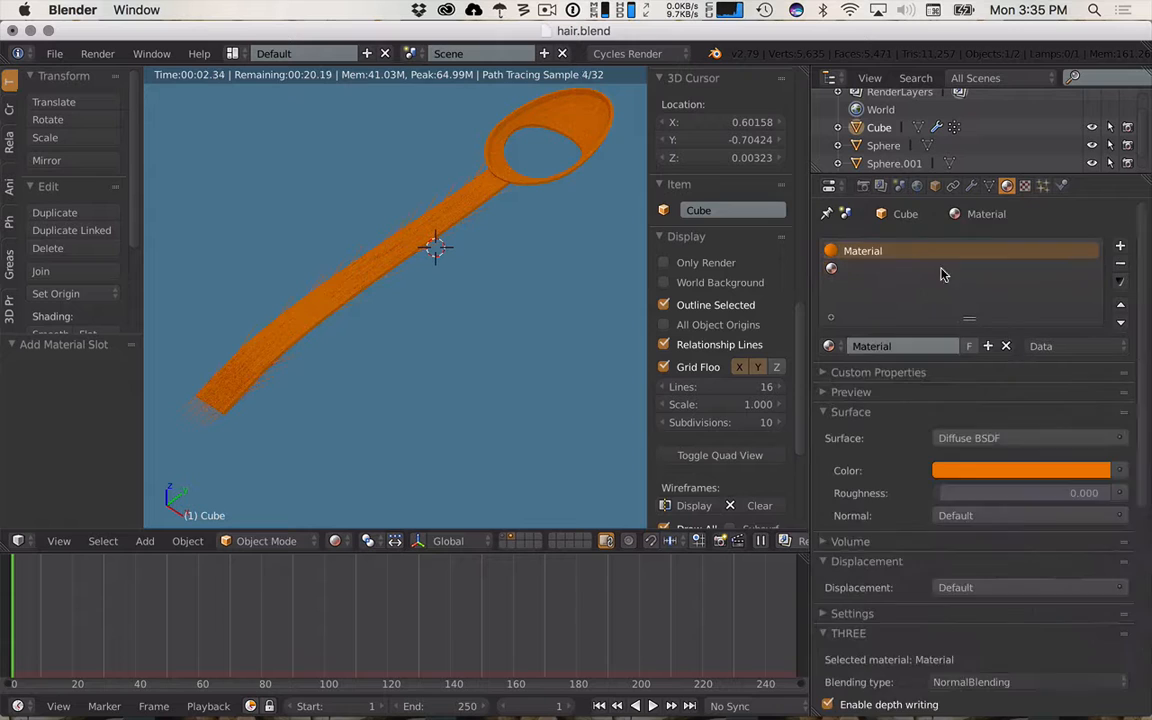
scroll(1003, 562, down, 2)
scroll(1003, 562, down, 2)
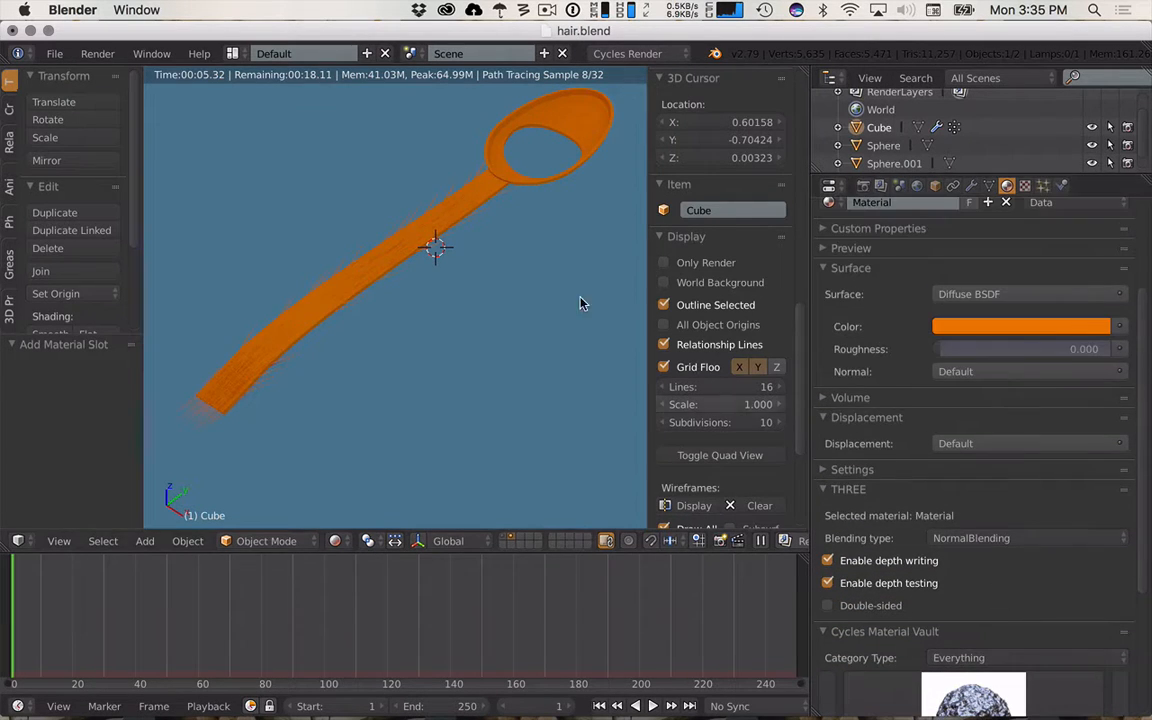
click(992, 326)
click(1017, 131)
drag(1017, 131, 1017, 138)
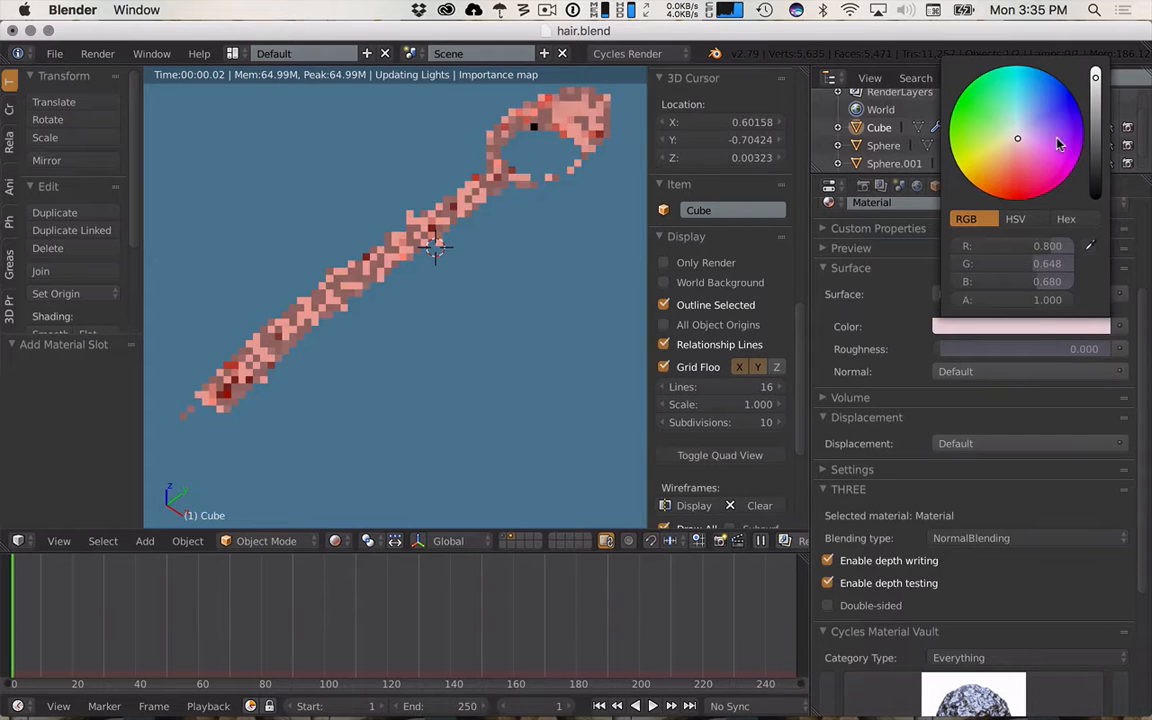
click(1095, 128)
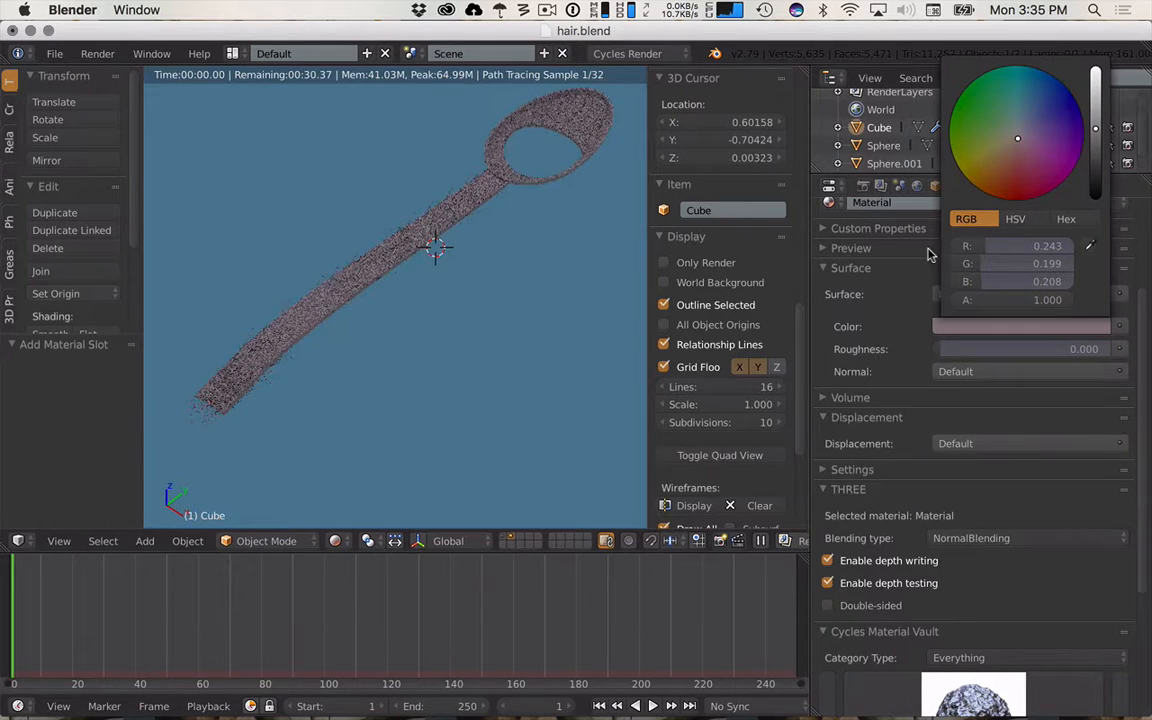
scroll(823, 252, up, 5)
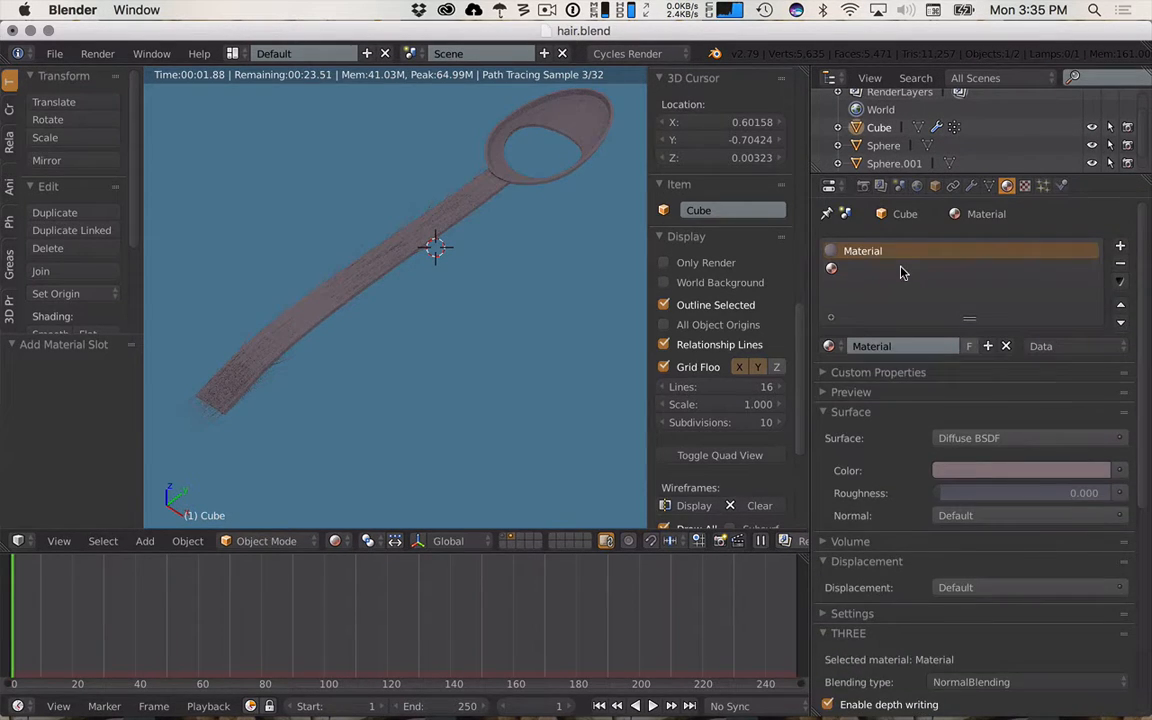
- Create a new material in the empty second slot with an orange diffuse colour of R 0.800, G 0.138, B 0.013
click(900, 272)
click(905, 345)
click(980, 471)
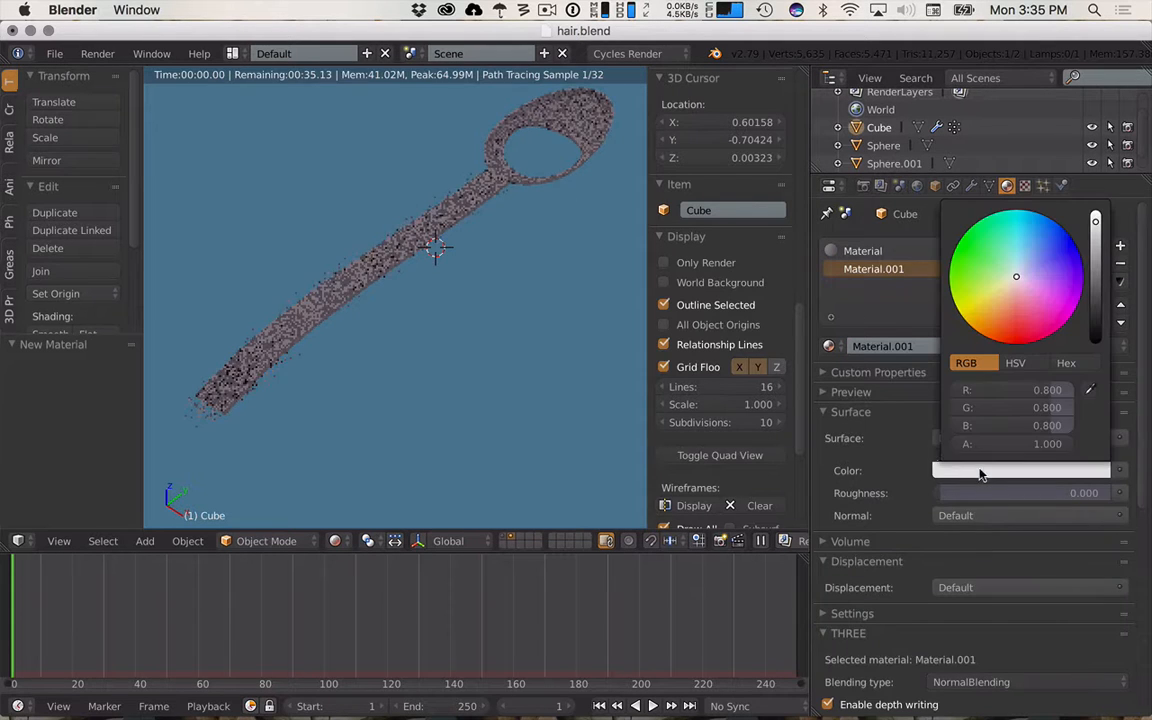
drag(982, 337, 994, 331)
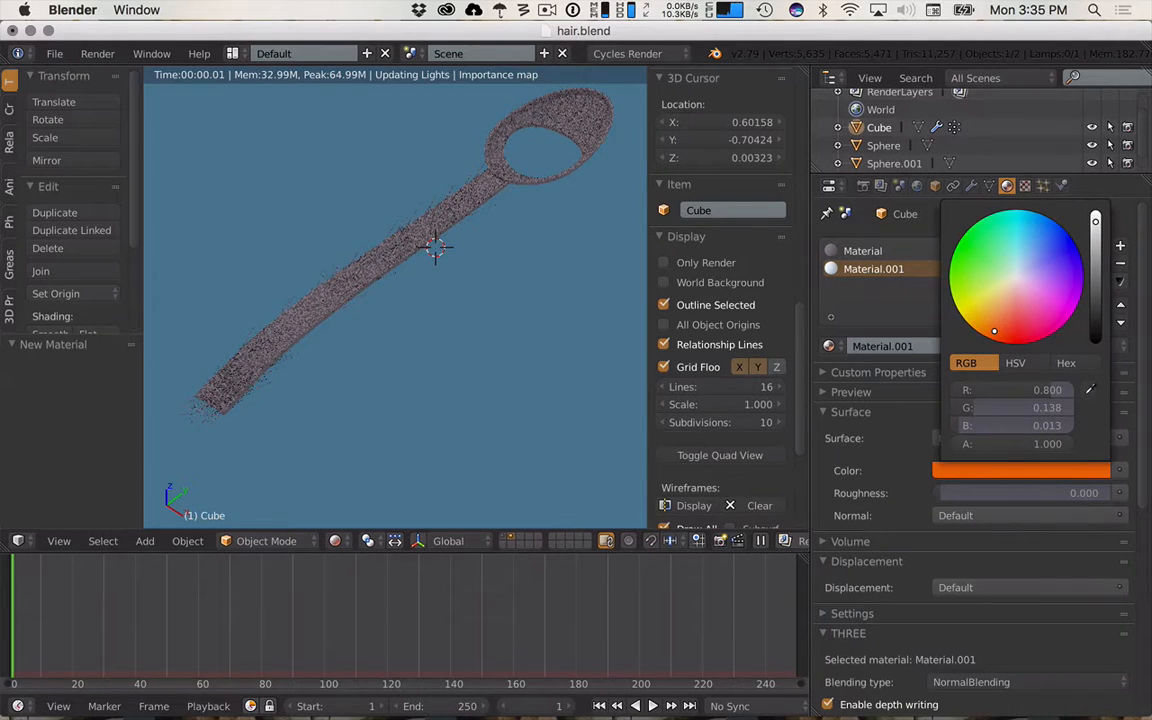
- Set the first material's diffuse colour to a neutral grey with R, G and B at 0.425
click(970, 251)
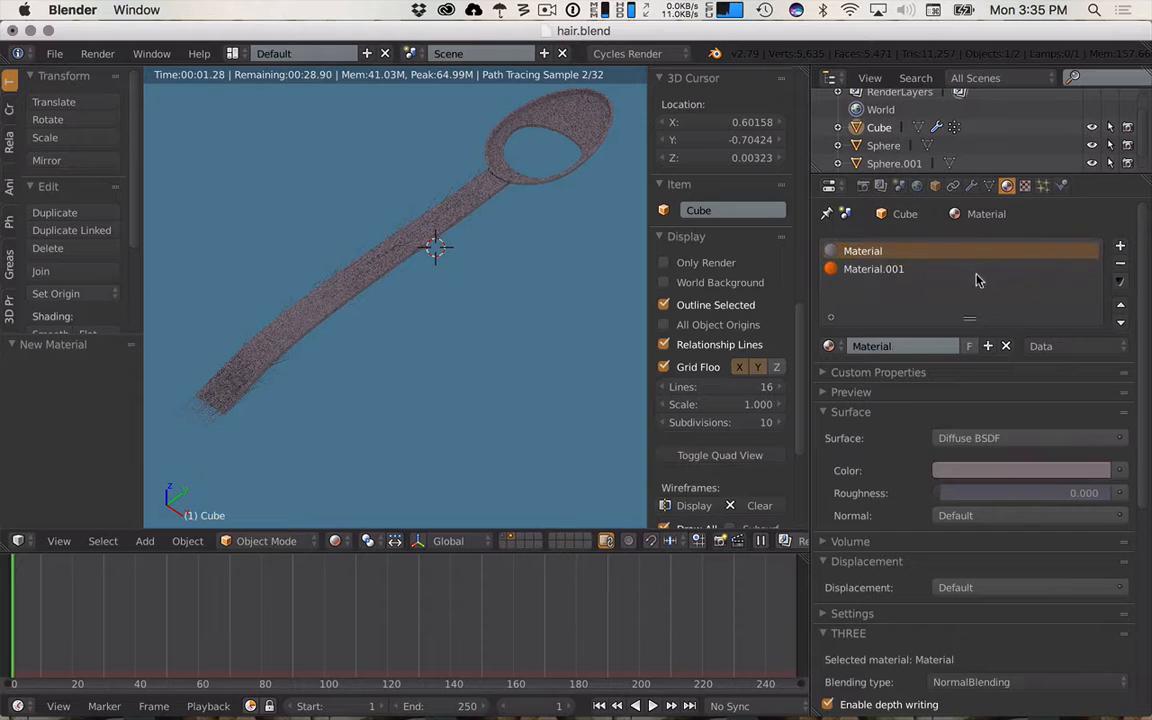
click(972, 472)
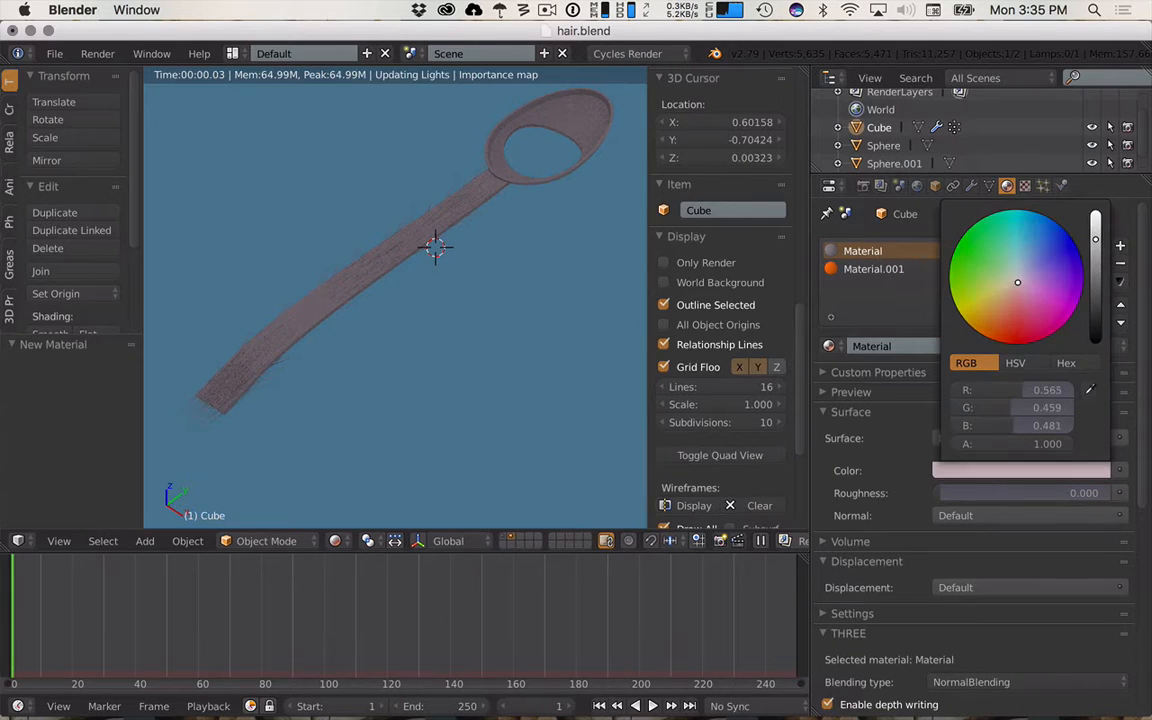
drag(1026, 283, 1018, 277)
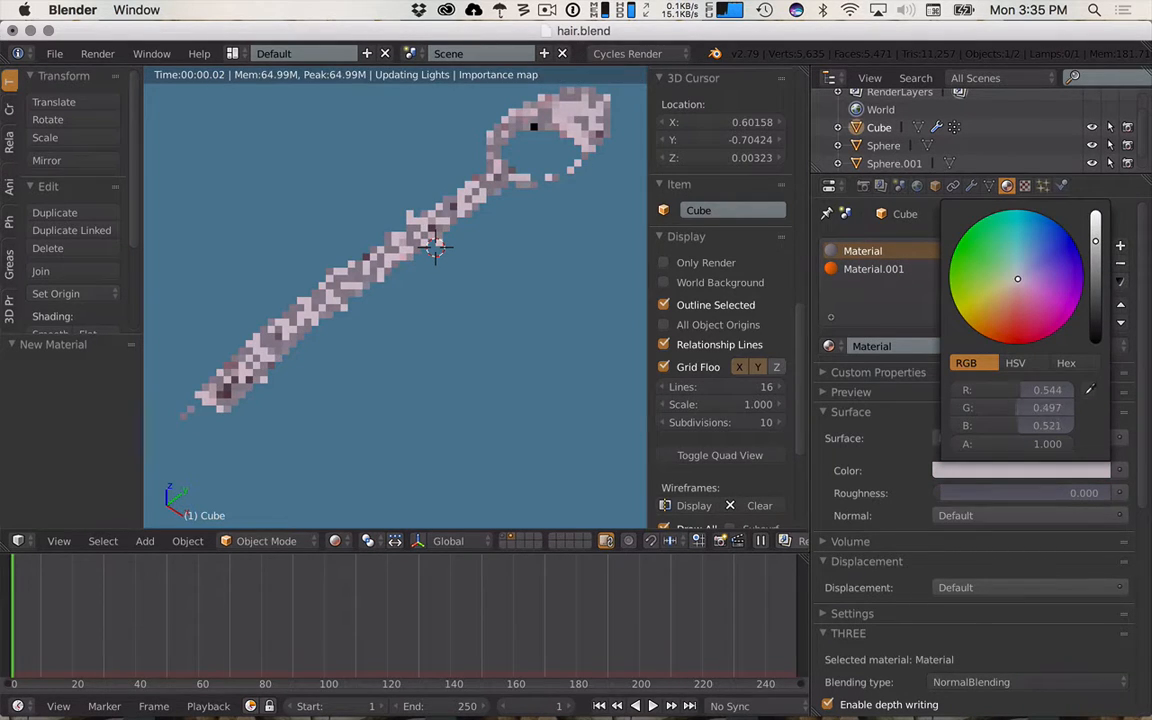
drag(1033, 391, 1067, 391)
drag(1023, 406, 1072, 390)
scroll(1086, 388, down, 10)
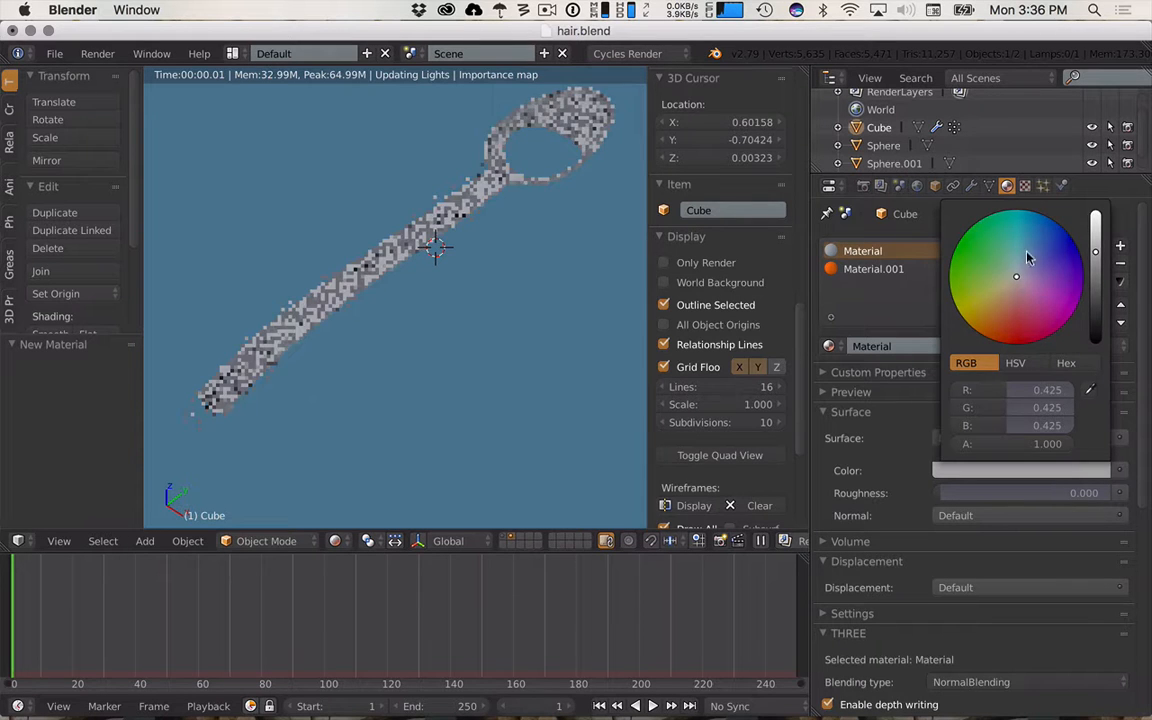
- Rename the orange material Hair and choose it as the render material of the Spoon Hair particle system
click(874, 269)
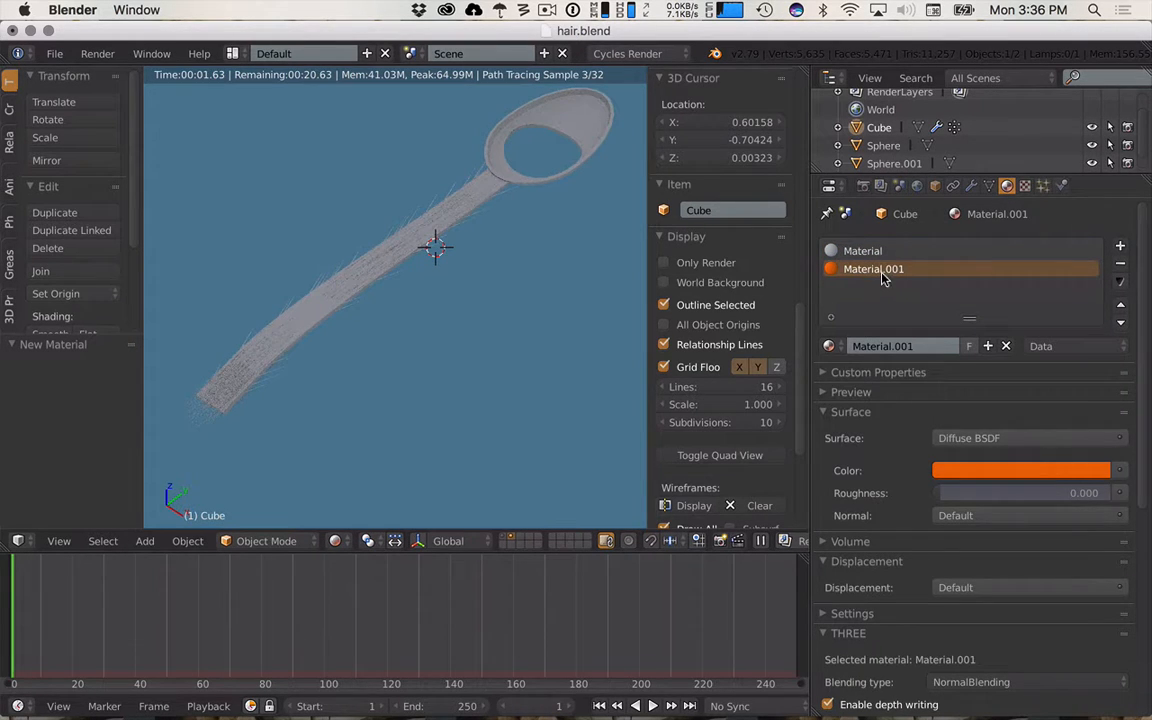
double_click(879, 270)
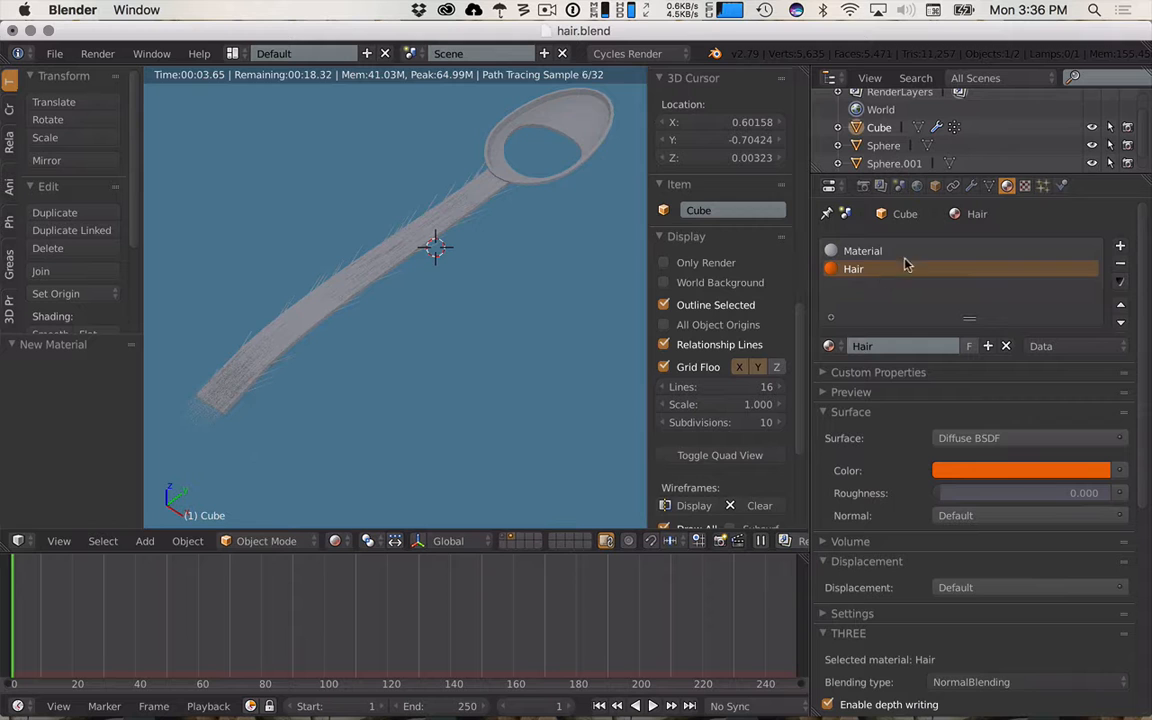
click(1043, 185)
scroll(960, 450, up, 9)
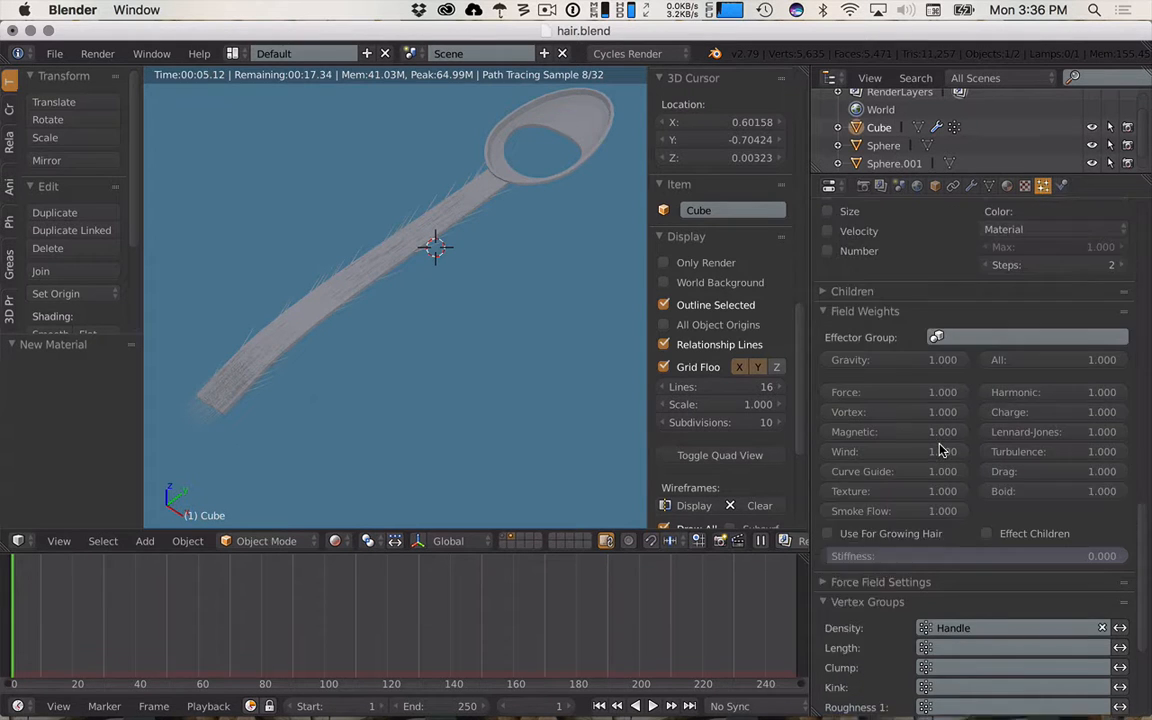
scroll(940, 445, up, 4)
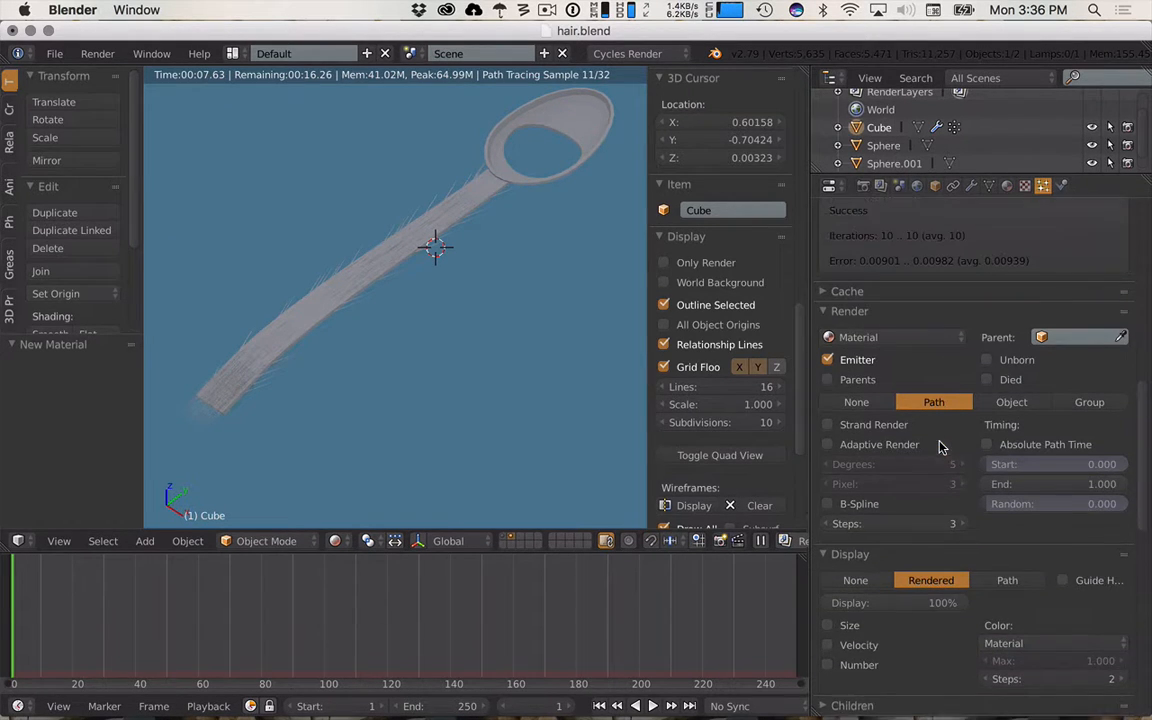
click(866, 352)
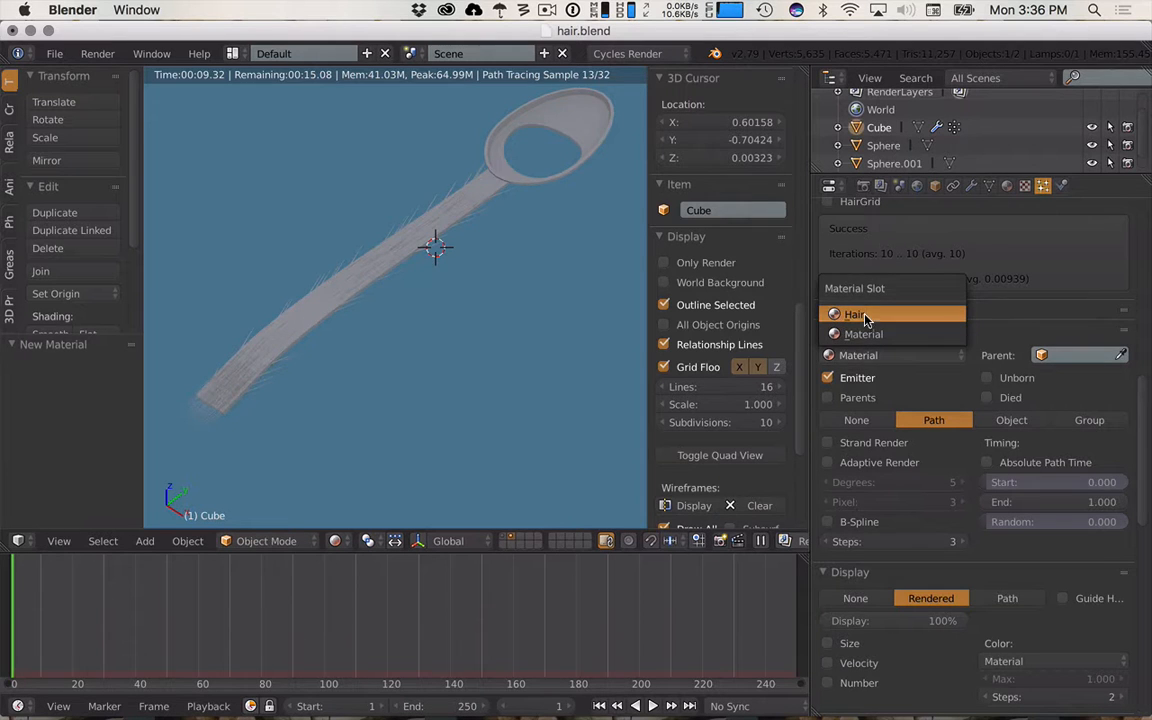
click(840, 314)
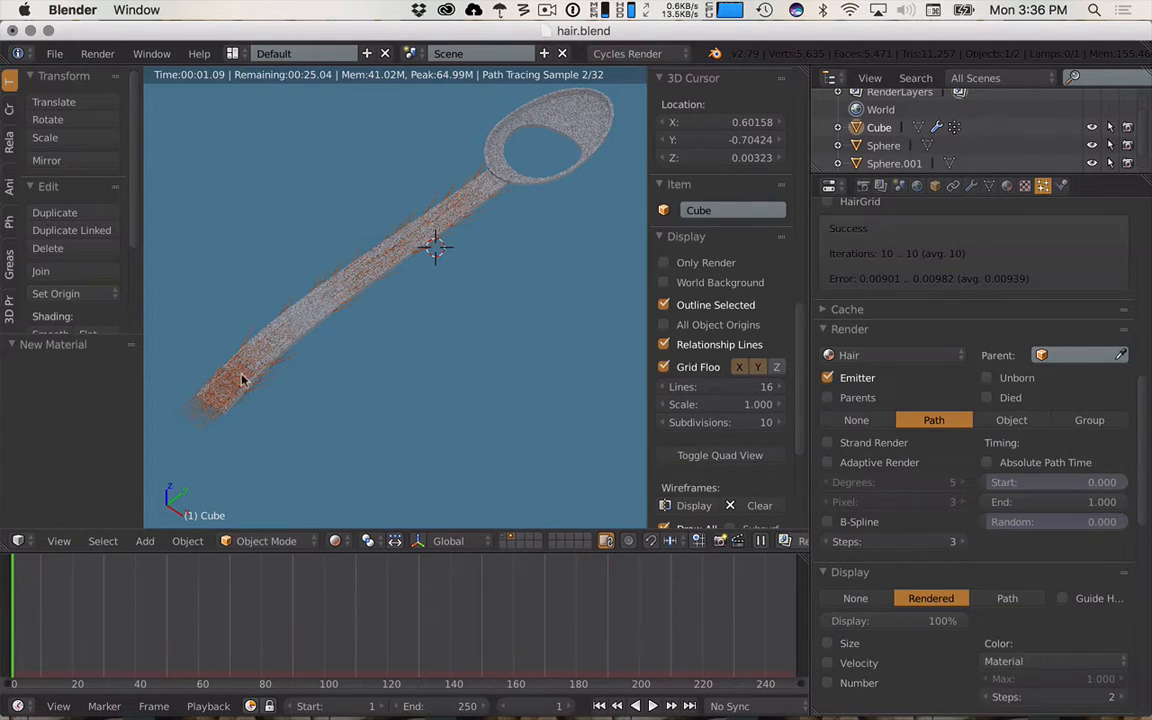
- Set the Spoon Hair emission to a hair length of 2.360 and a number of 1786
scroll(778, 300, up, 3)
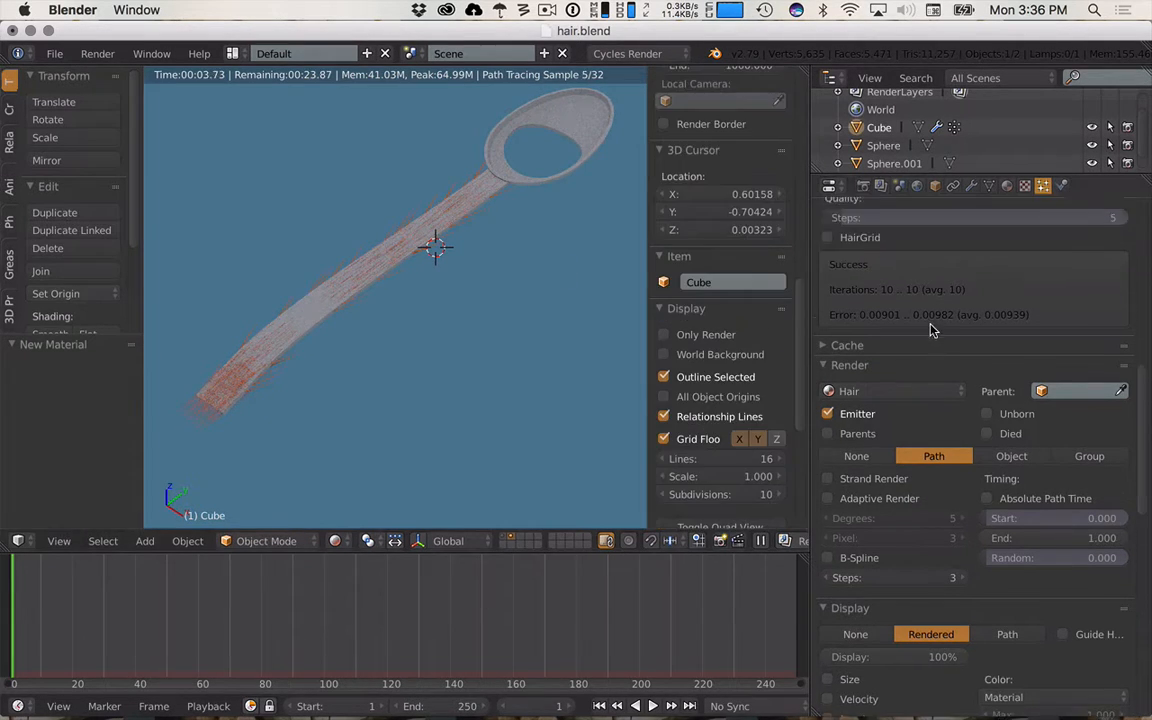
scroll(931, 327, up, 10)
scroll(937, 295, up, 7)
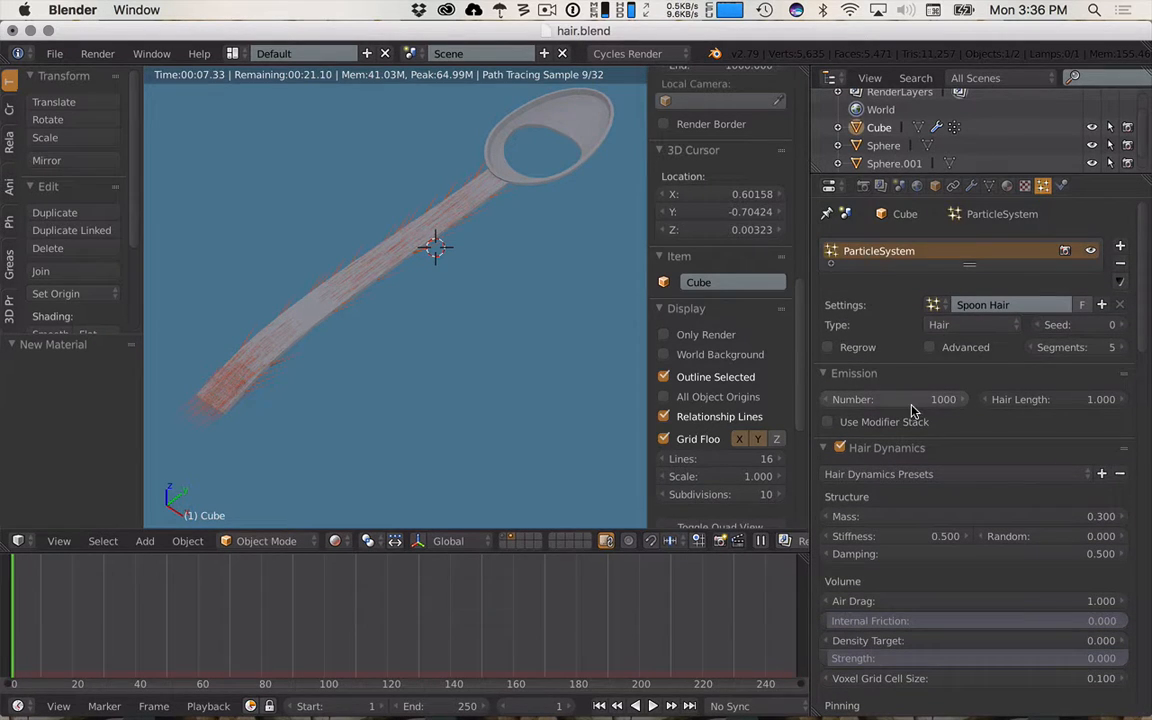
drag(1035, 399, 1085, 399)
drag(915, 399, 1100, 399)
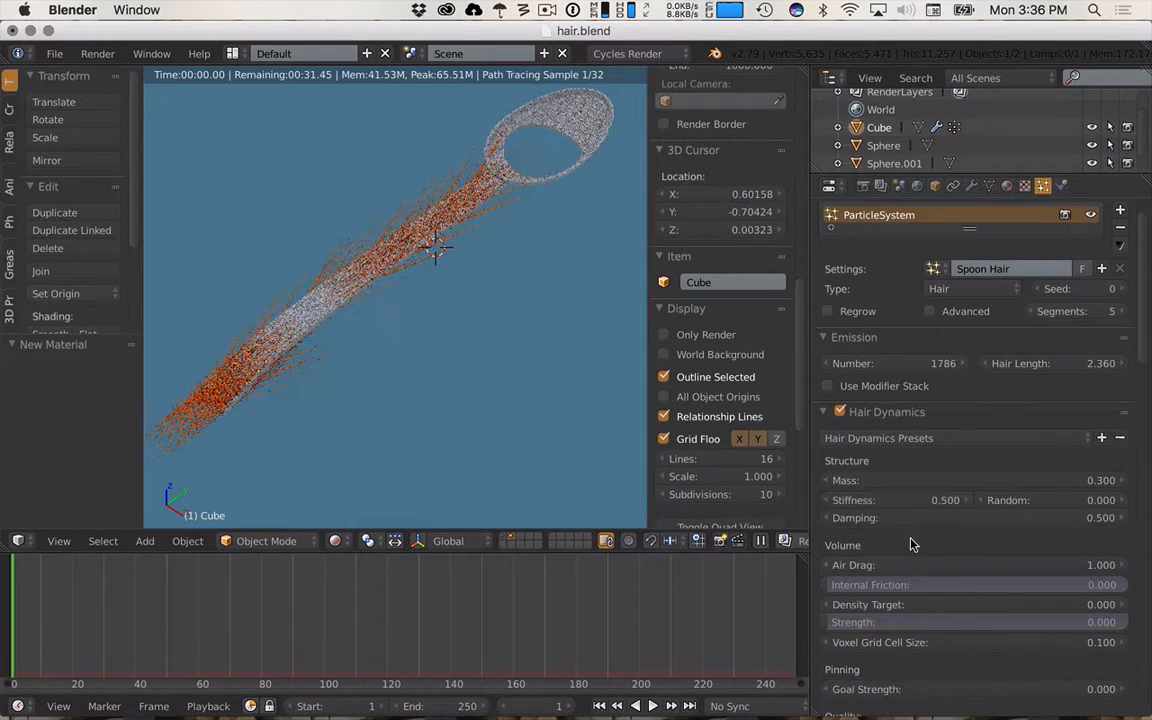
- Enable the Advanced options of the hair particle system and raise its segments to 28
scroll(920, 540, down, 1)
scroll(922, 538, up, 1)
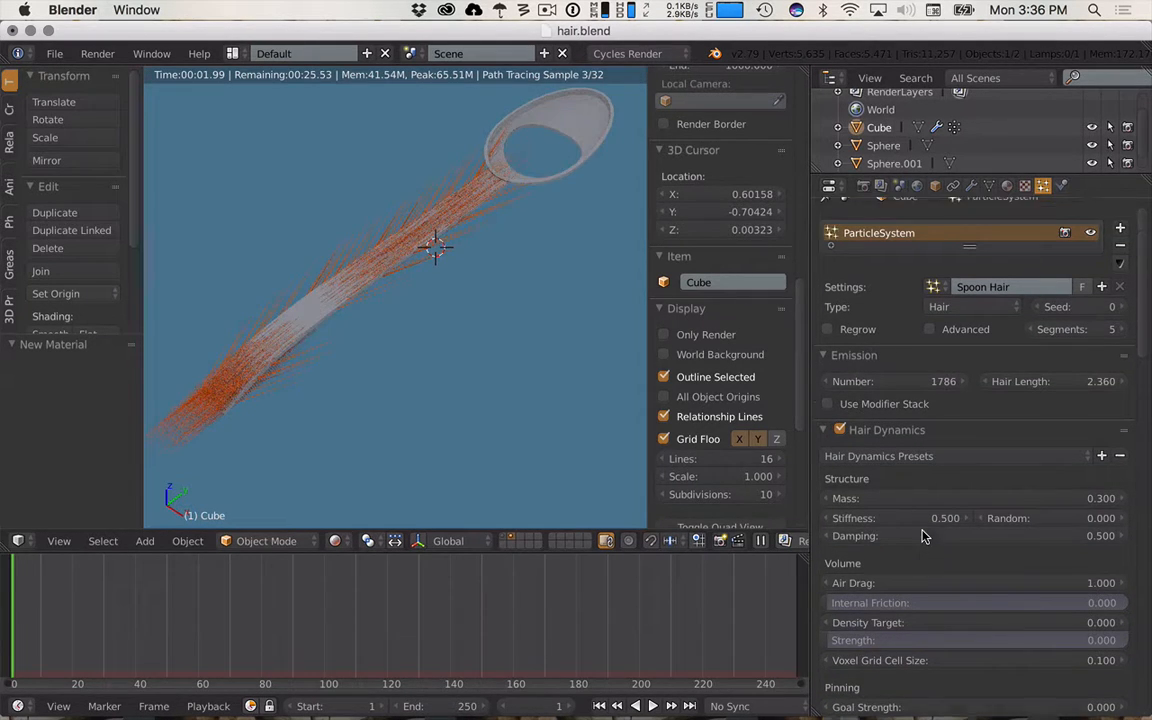
click(930, 347)
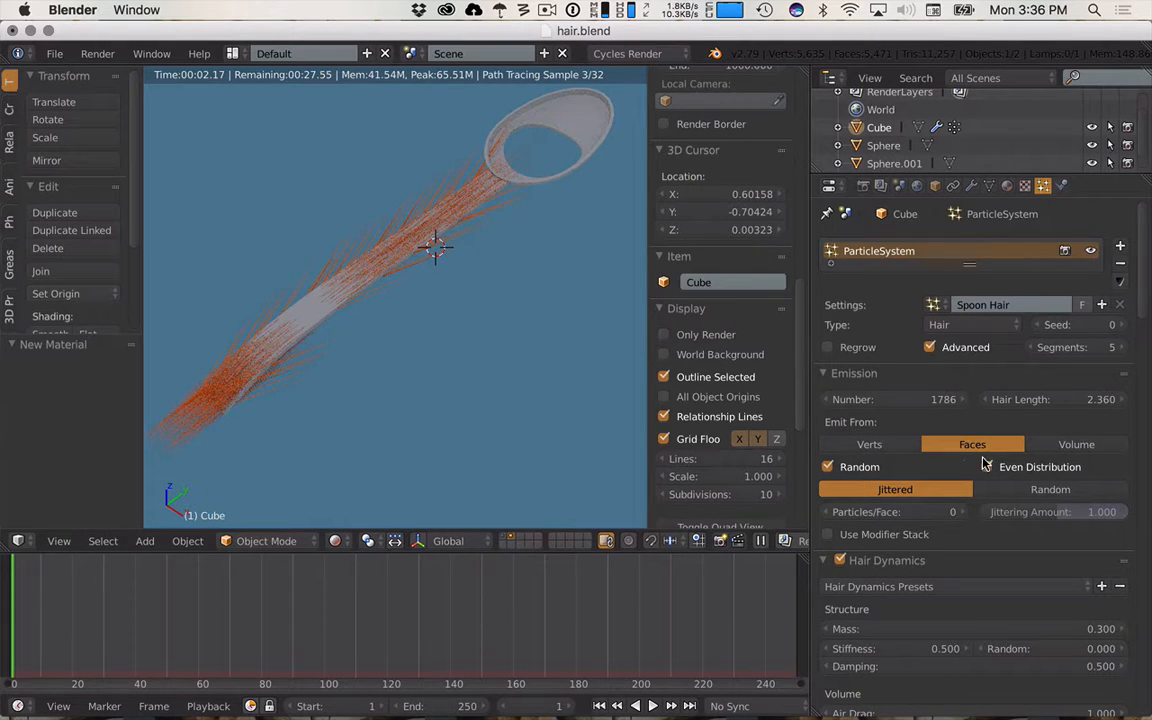
drag(1063, 356, 1080, 350)
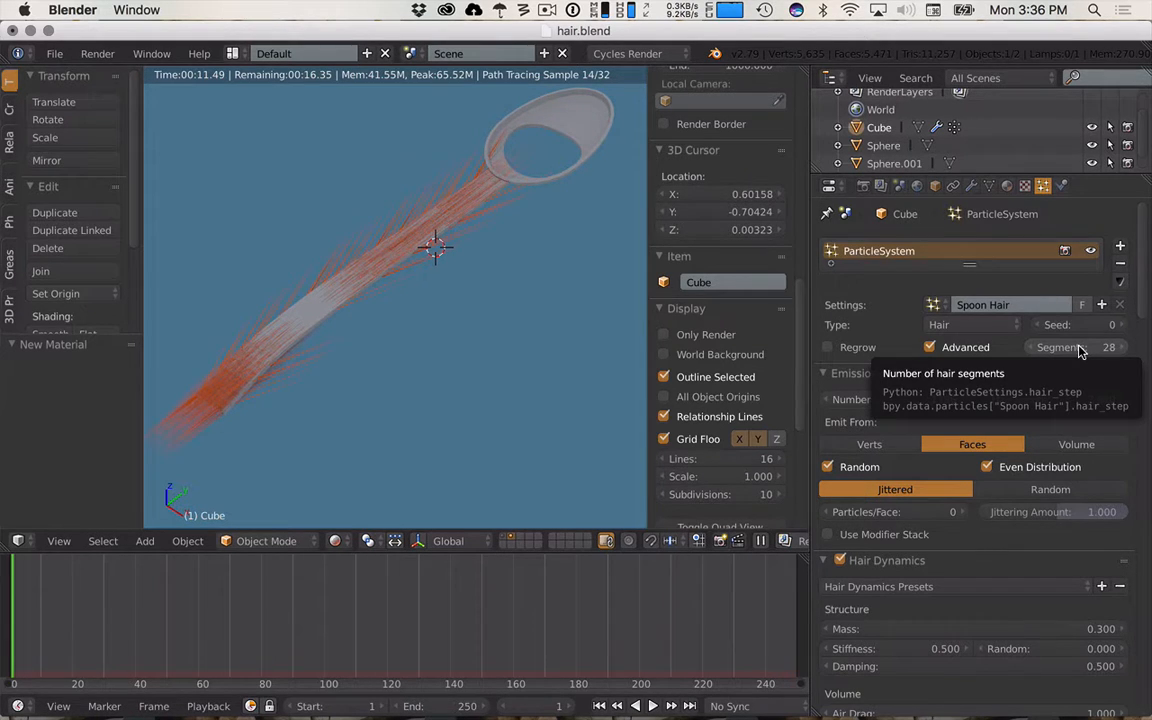
- Play the hair dynamics animation briefly in rendered display, stop it and inspect the spoon from a different angle
key(alt+a)
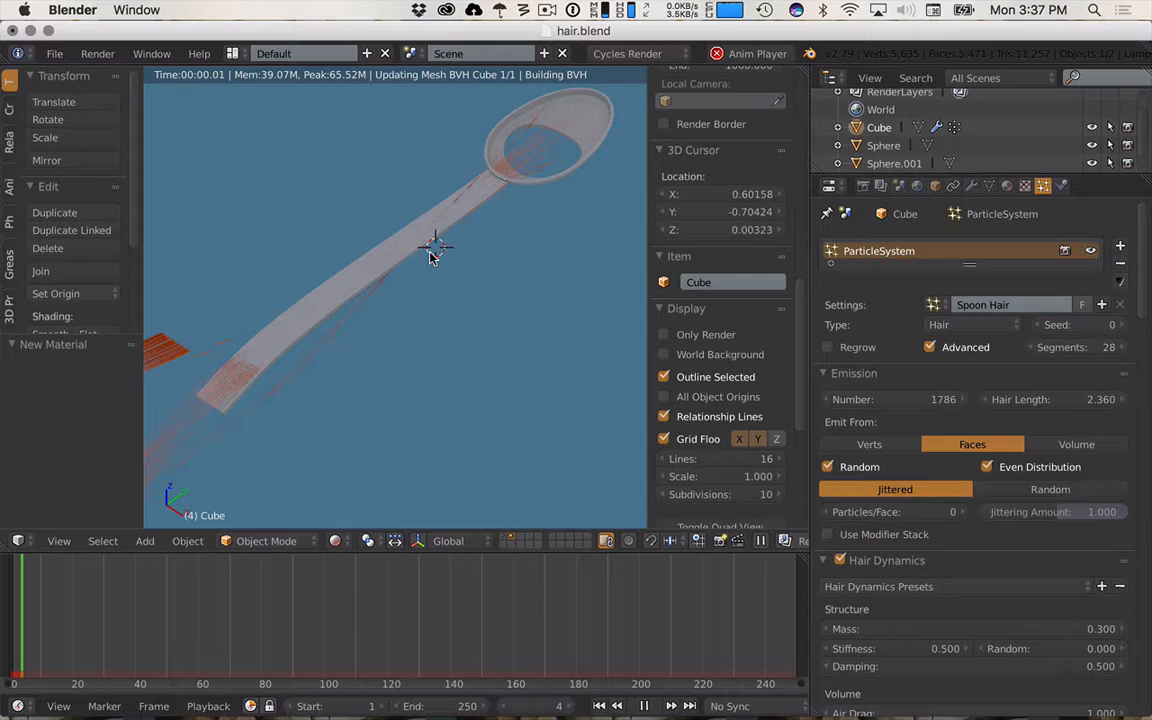
key(Escape)
mouse_move(430, 258)
middle_down()
mouse_move(419, 306)
mouse_move(411, 275)
mouse_move(440, 318)
middle_up()
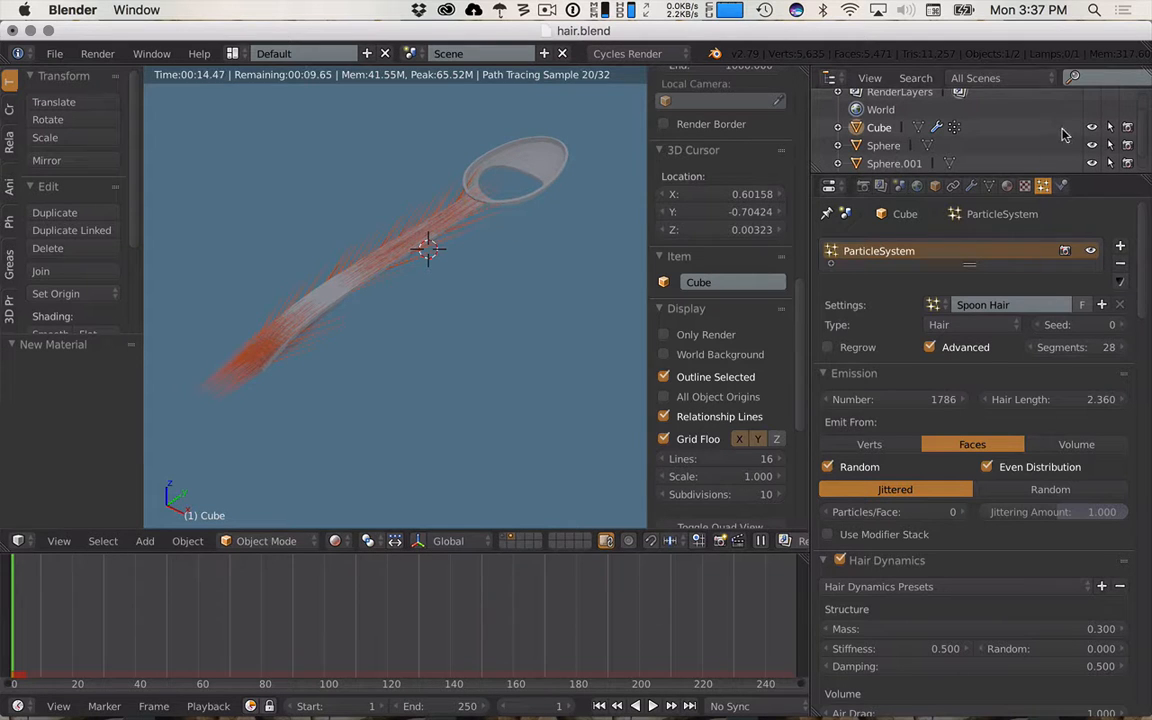
- Switch the viewport to wireframe display and save hair.blend over the existing file
key(z)
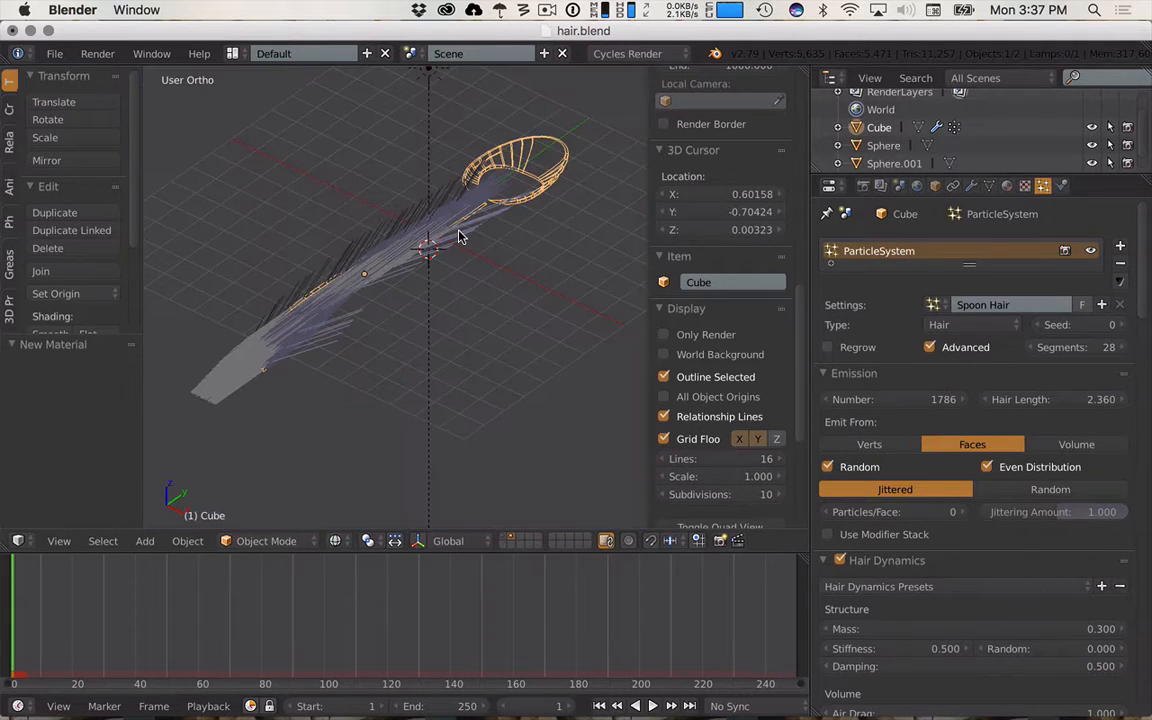
key(ctrl+s)
click(460, 237)
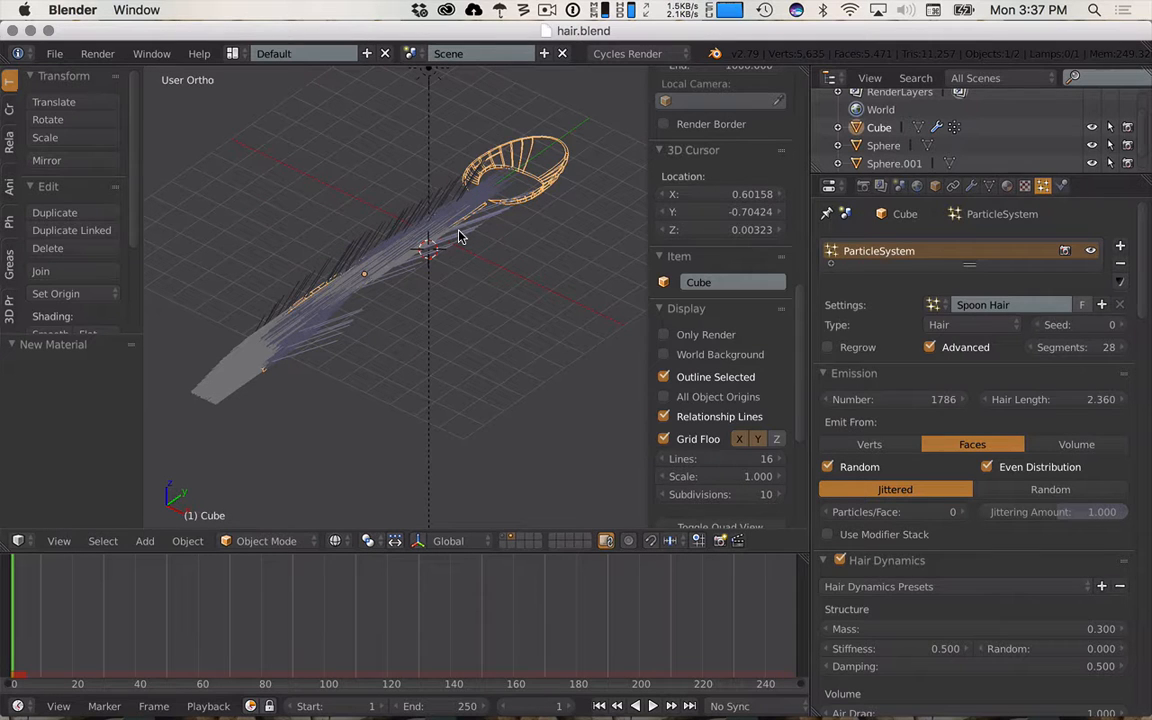